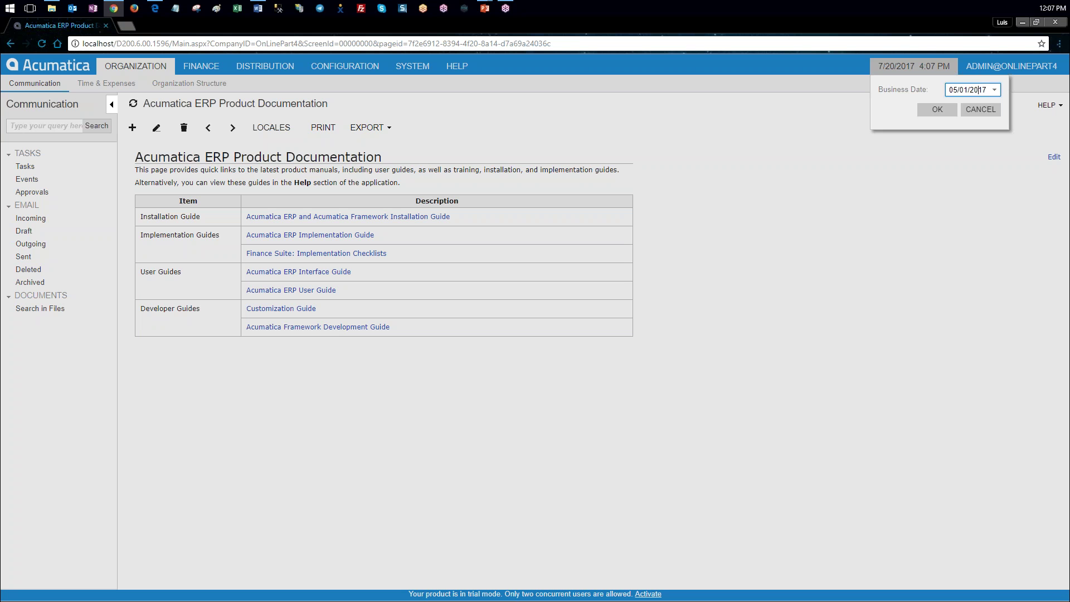
- Apply 5/1/2016 as the business date and open the Movement Classes form in the Inventory setup
click(936, 112)
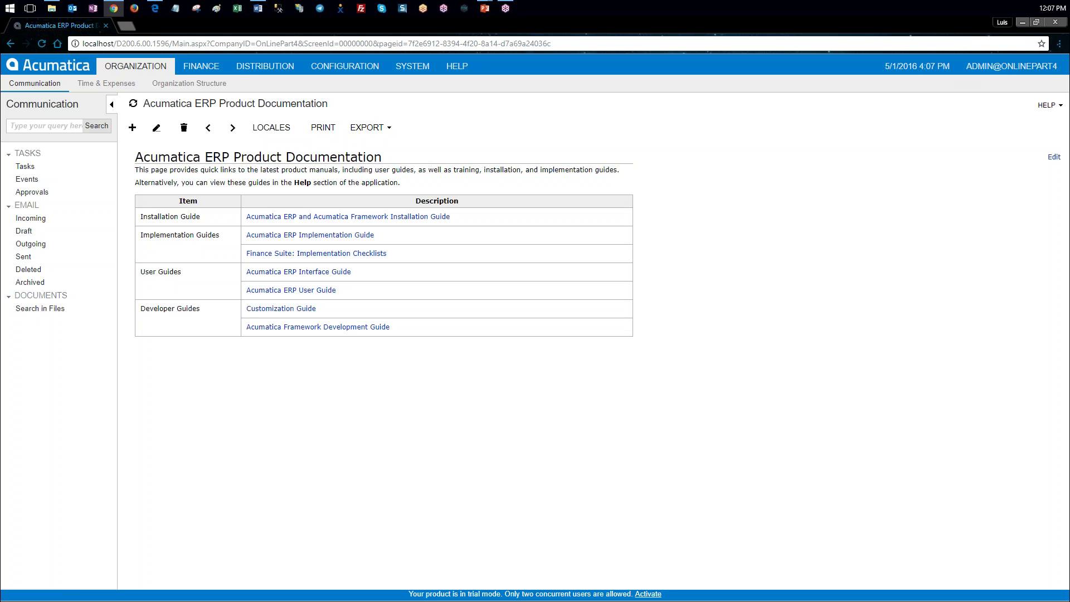
key(alt+Tab)
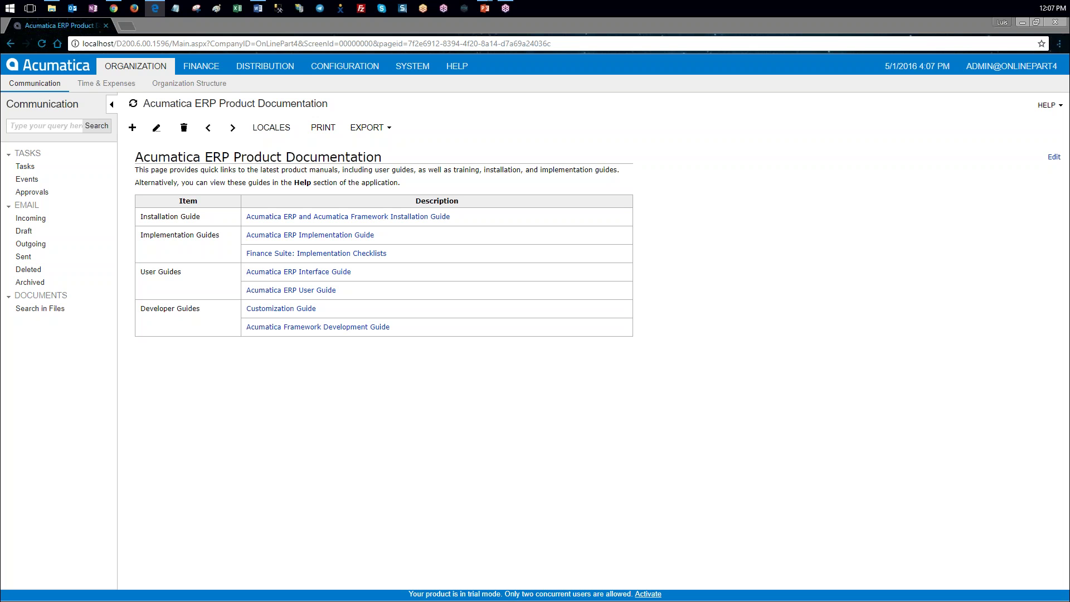
click(256, 68)
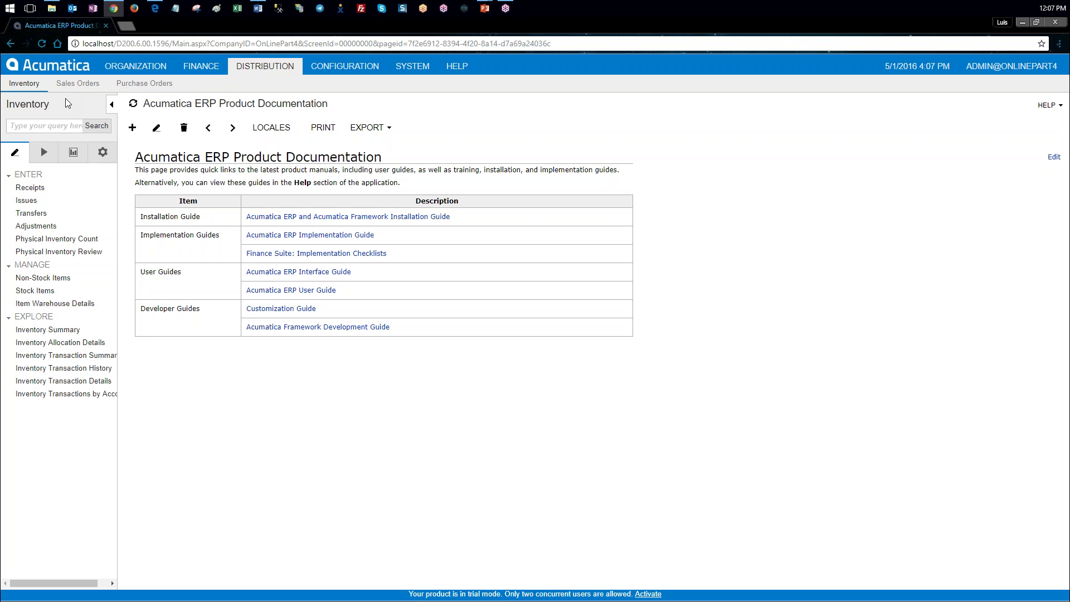
click(103, 152)
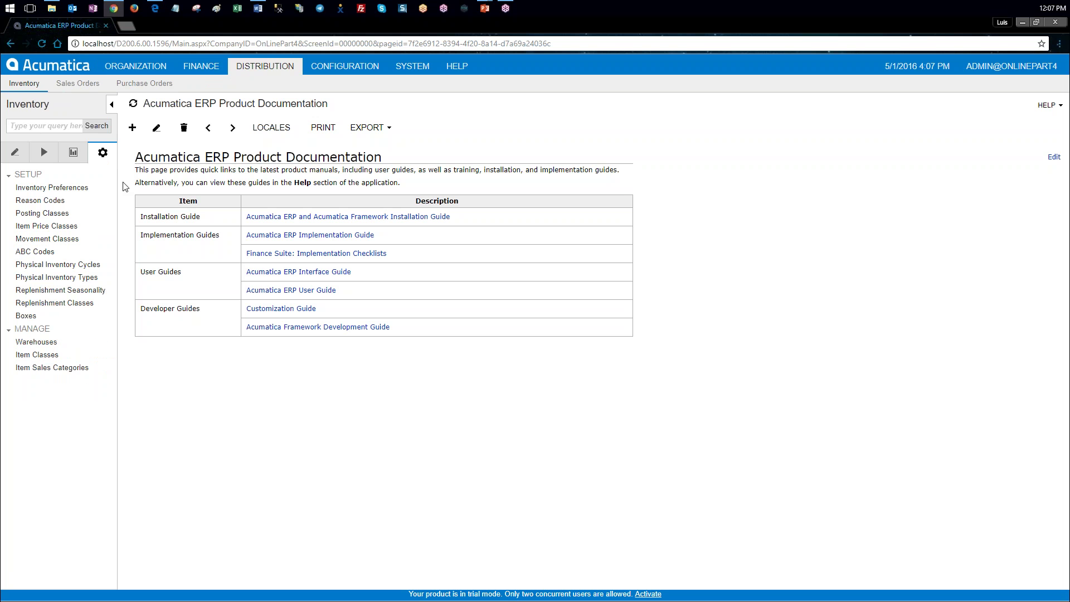
click(70, 239)
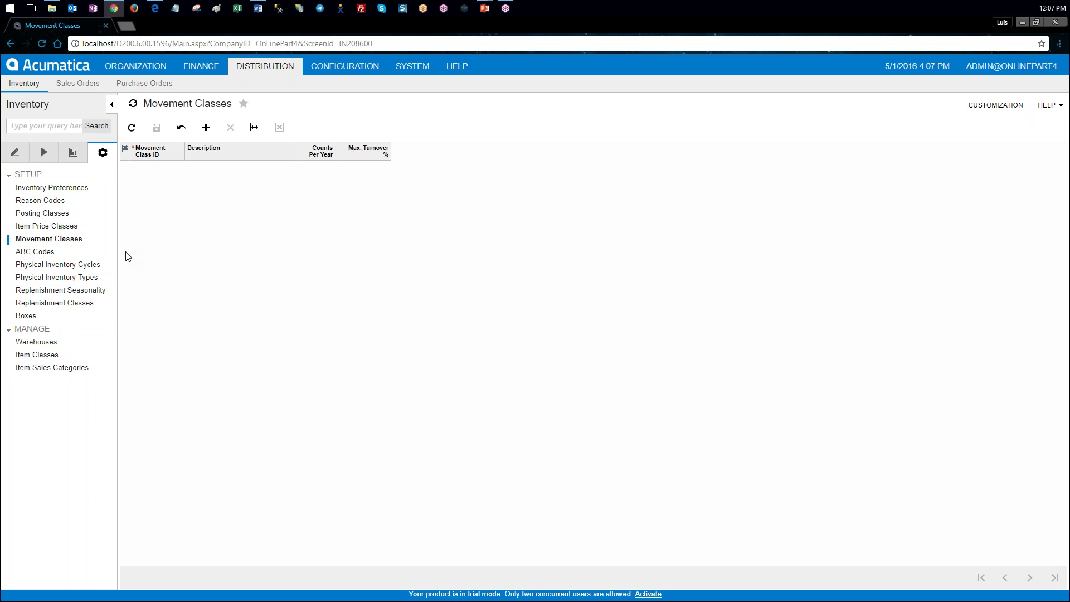
- Add movement class L with description "Low turnover rates", 1 count per year and a maximum turnover of 25%
click(155, 167)
text(L)
key(Tab)
key(alt+Tab)
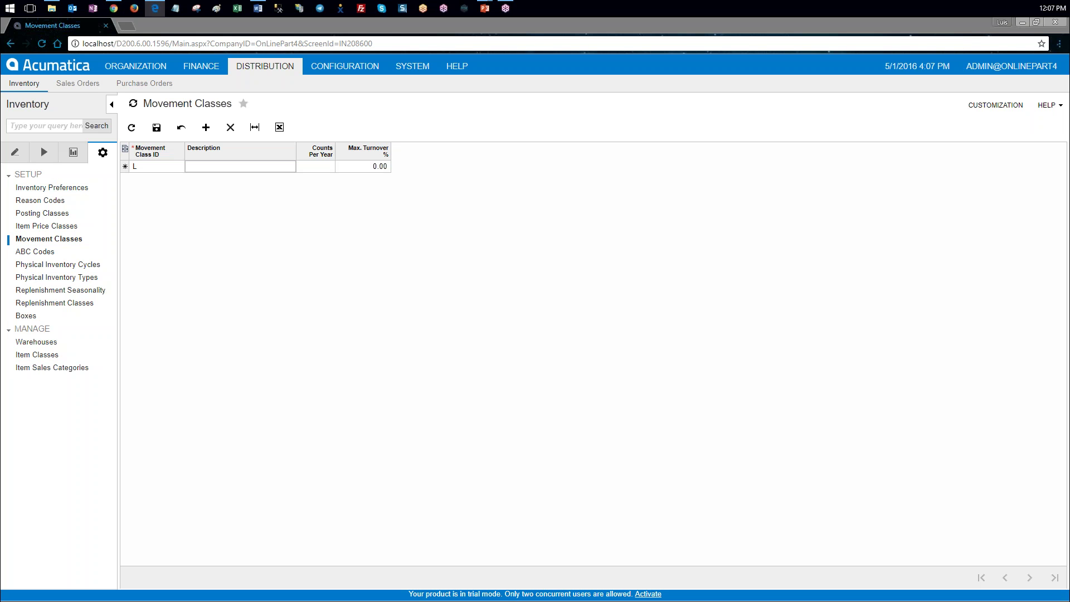
click(301, 191)
text(Low turnover rates)
key(Tab)
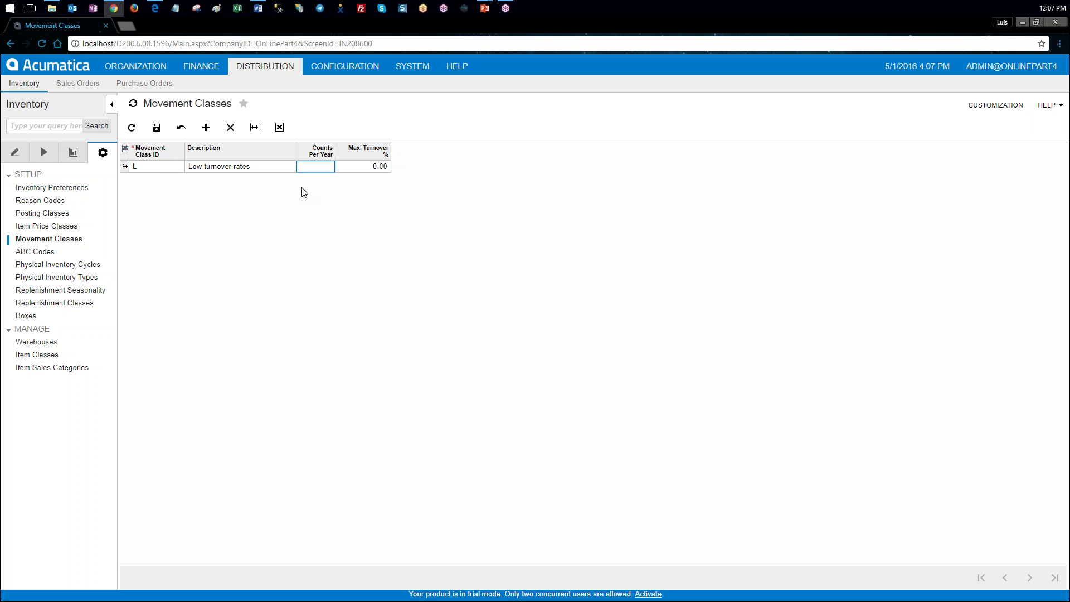
key(Tab)
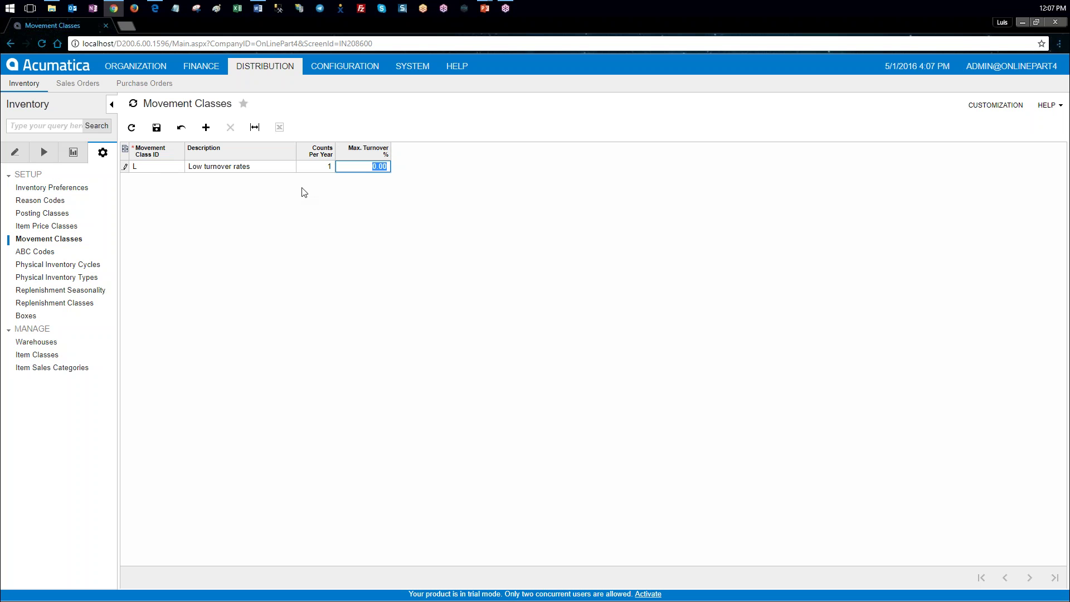
text(25)
click(177, 183)
- Add movement class A with description "Average turnover rates", 3 counts per year and a maximum turnover of 60%
double_click(149, 184)
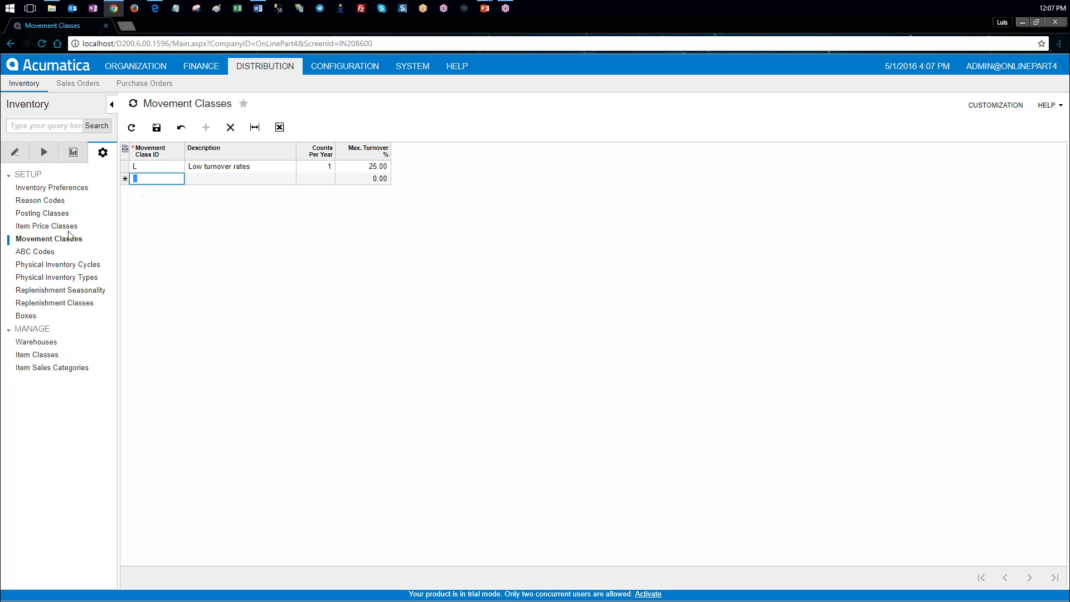
key(alt+Tab)
key(alt+Tab)
text(A)
key(Tab)
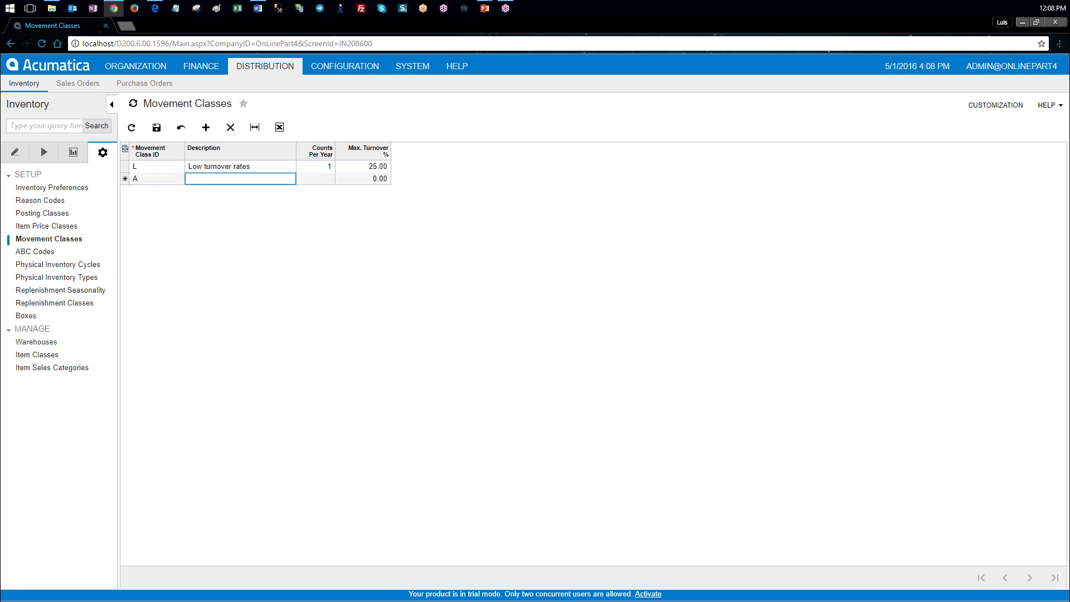
key(alt+Tab)
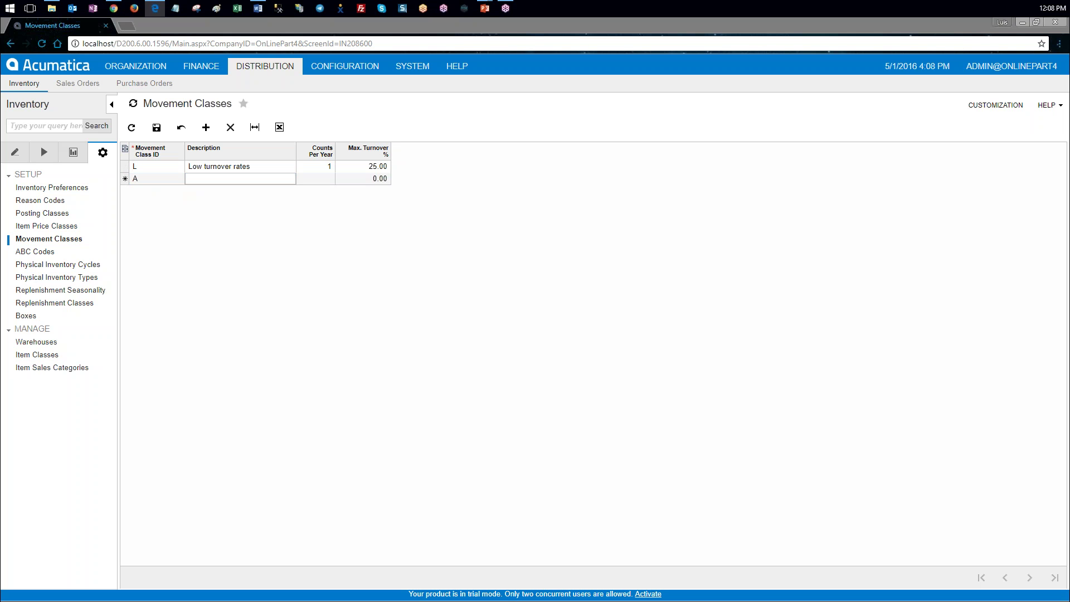
click(213, 185)
text(Average turnover rates)
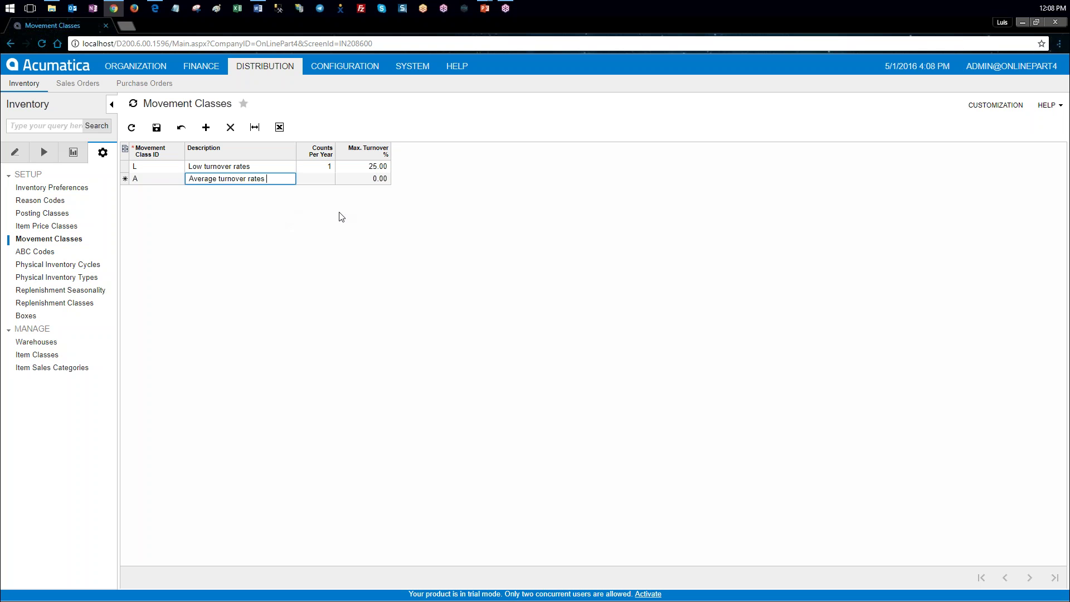
key(Tab)
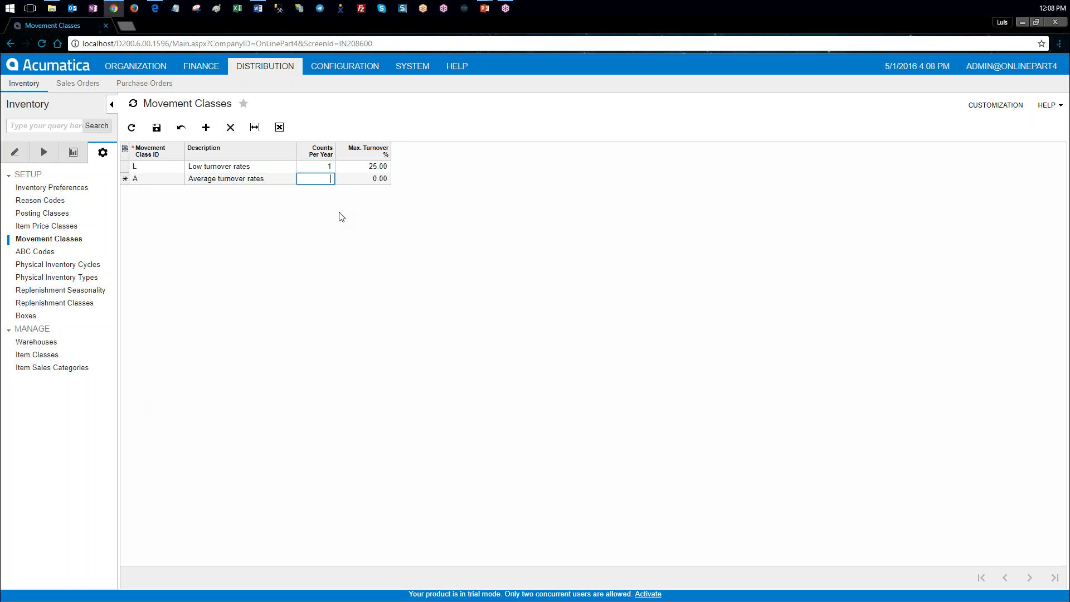
key(Tab)
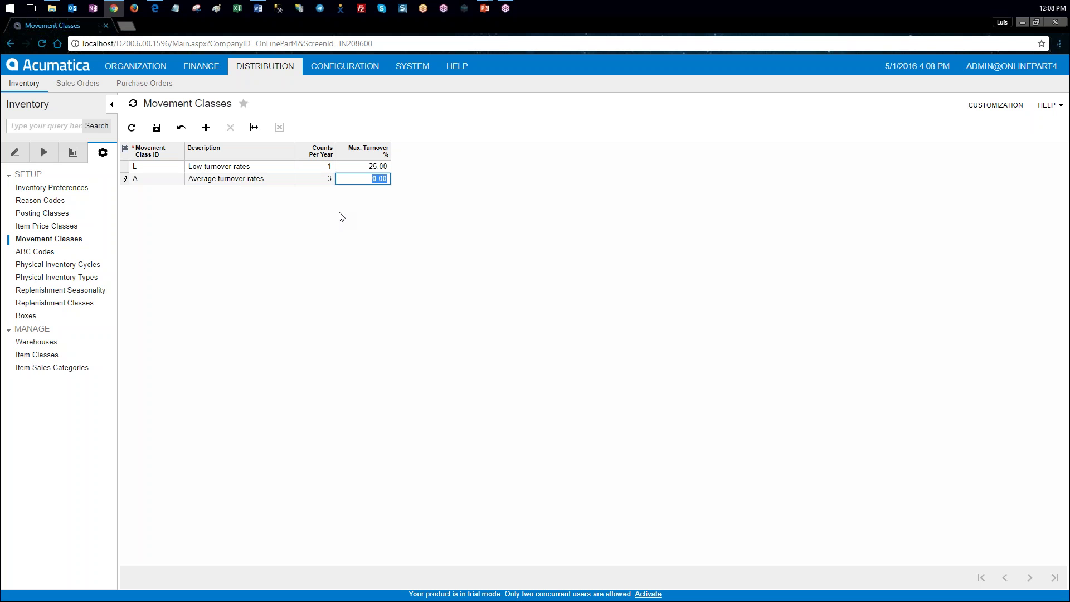
text(60)
key(Tab)
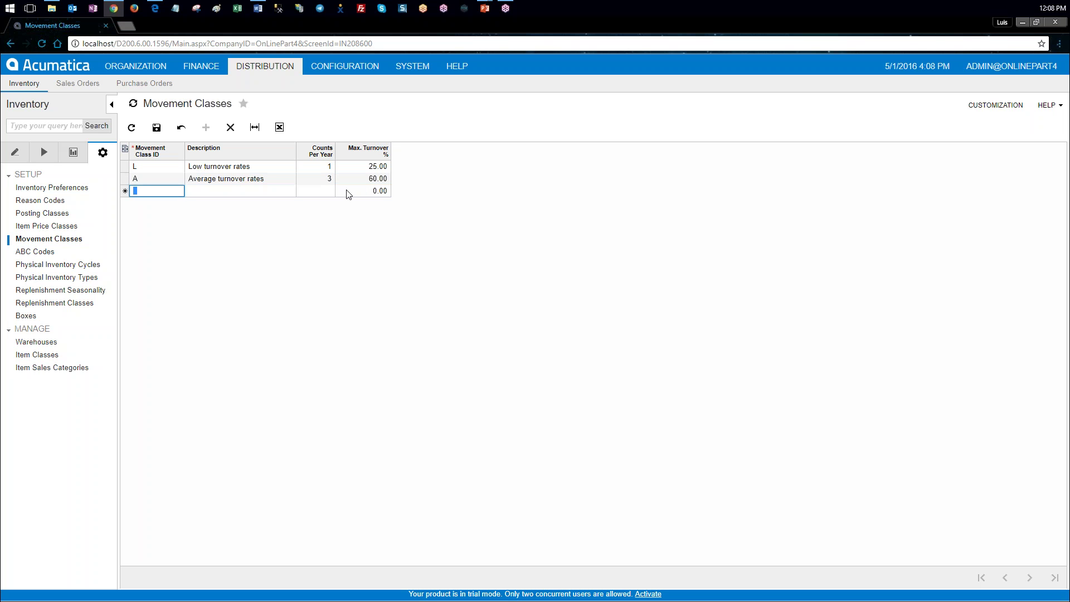
- Add movement class H, "High turnover rates", with 6 counts per year and 10000% maximum turnover, and save the movement classes
key(alt+Tab)
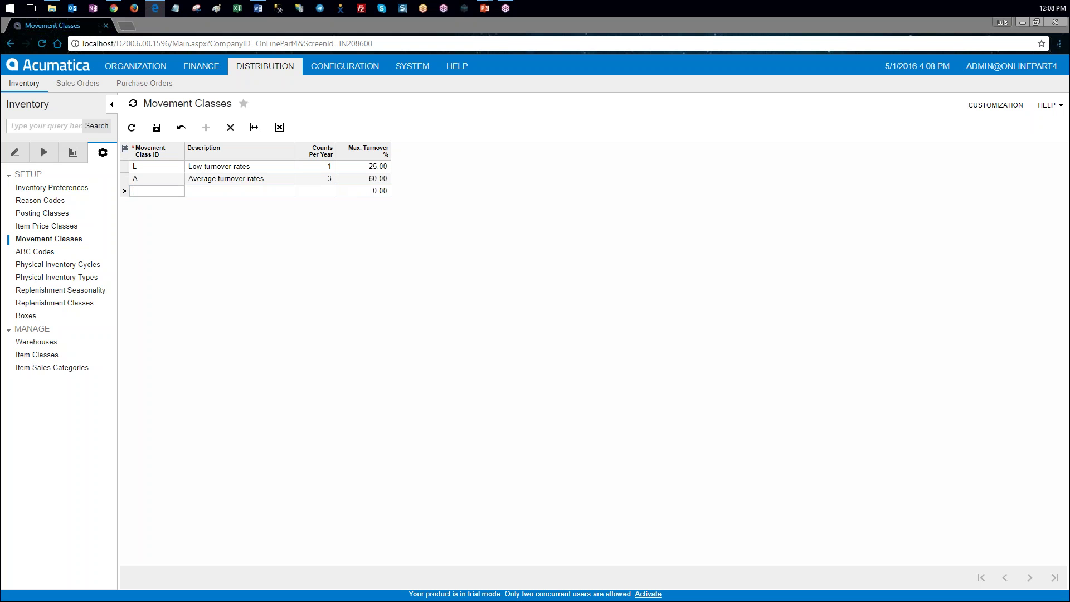
click(159, 190)
text(H)
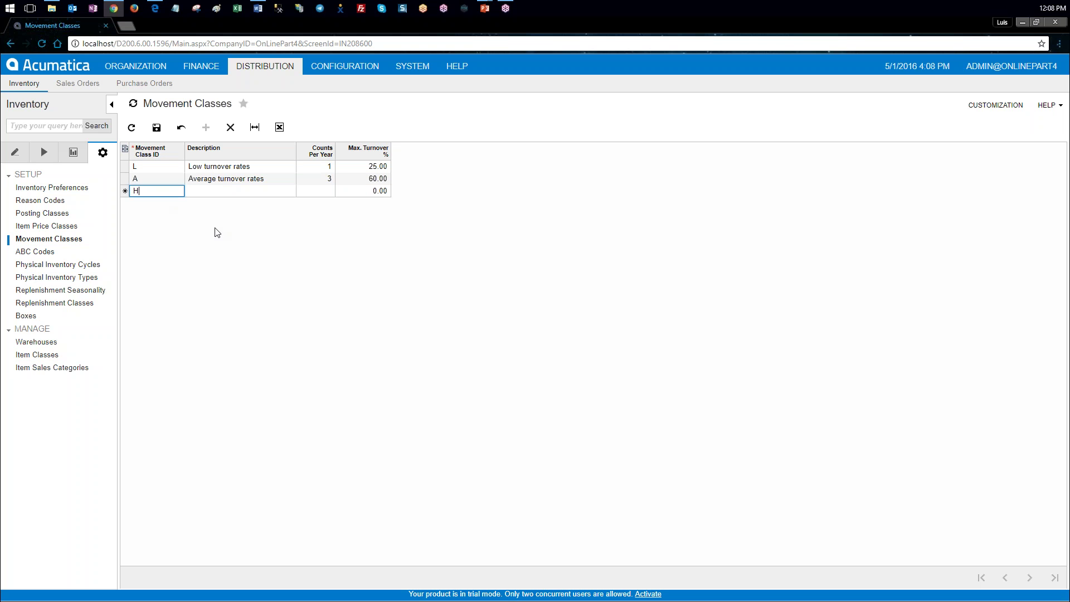
key(Tab)
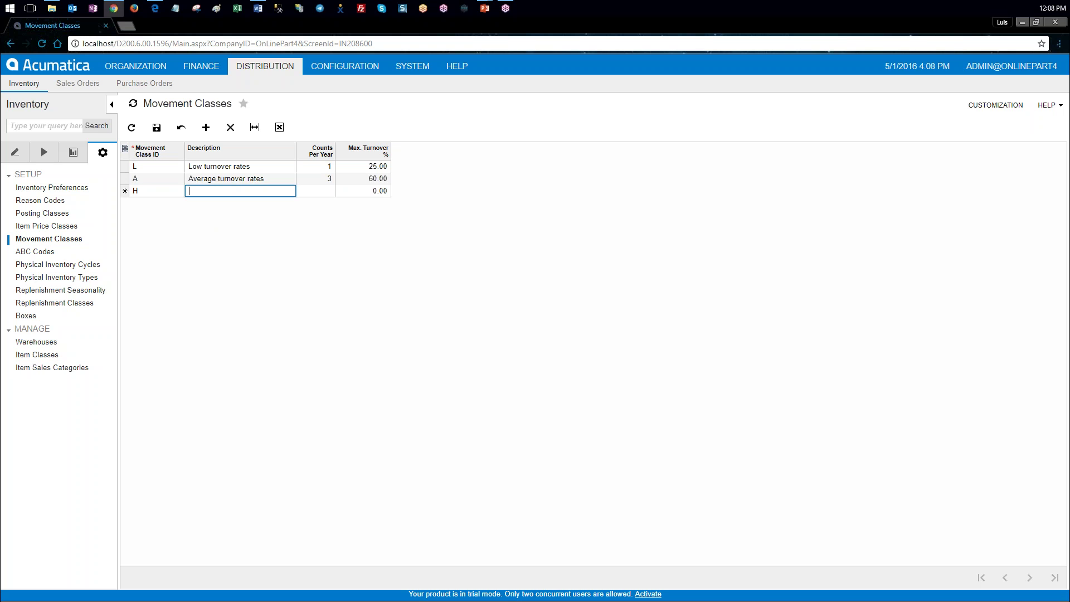
key(alt+Tab)
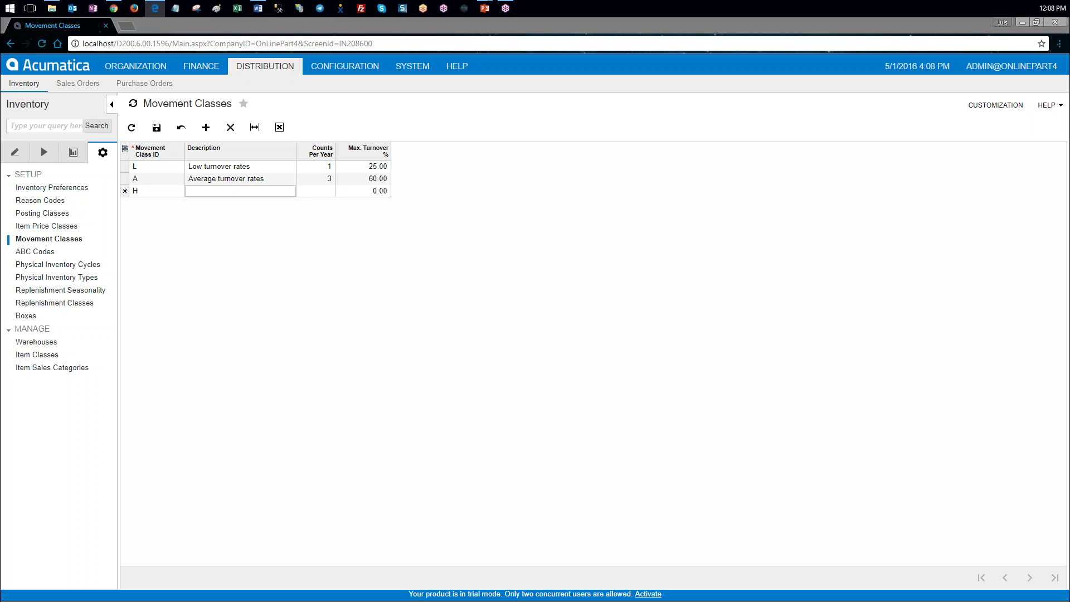
key(alt+Tab)
text(High turnover rates)
click(332, 193)
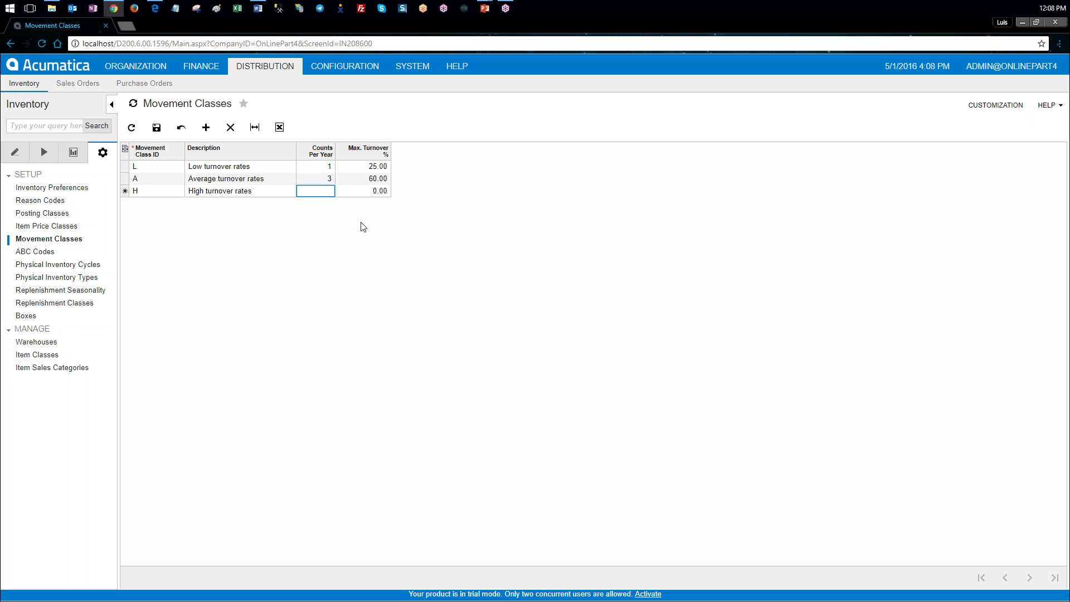
key(Tab)
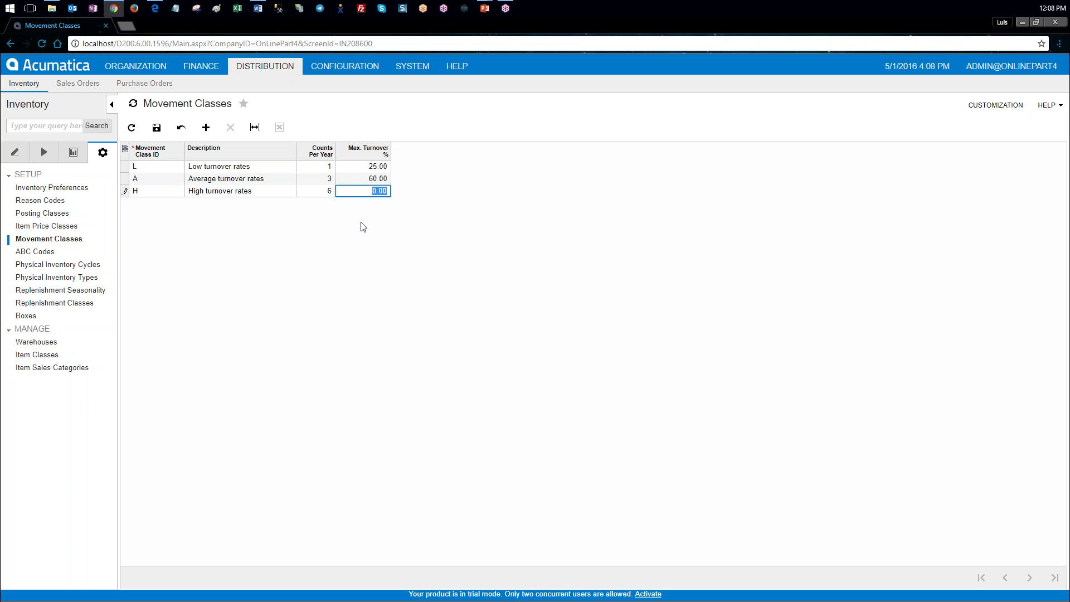
text(10000)
key(Tab)
click(377, 192)
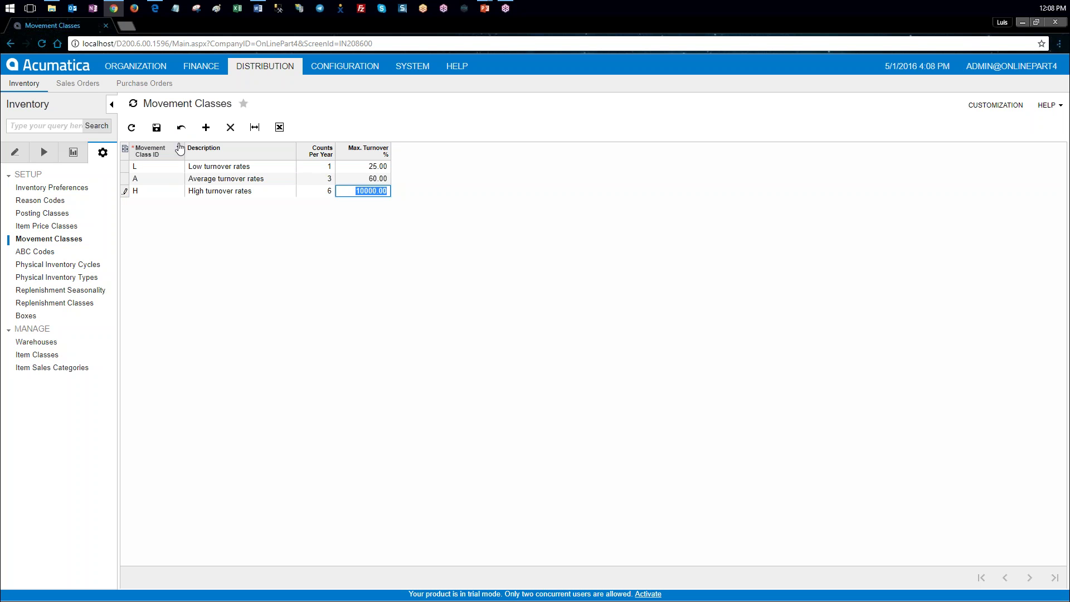
click(156, 134)
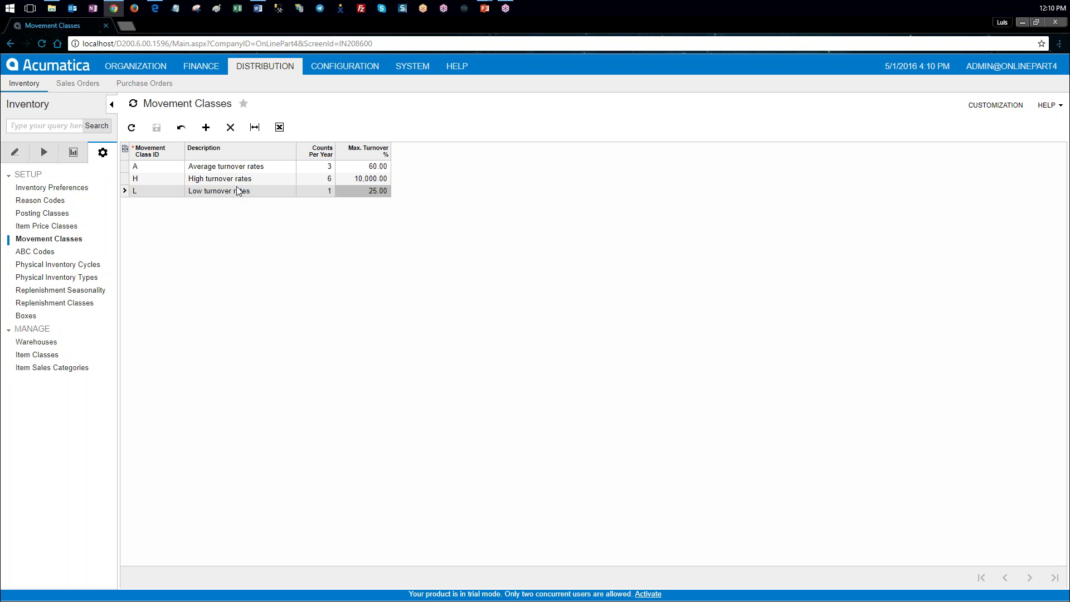
- Start a new physical inventory type with ID MOVEMENT and description "For H class"
click(231, 180)
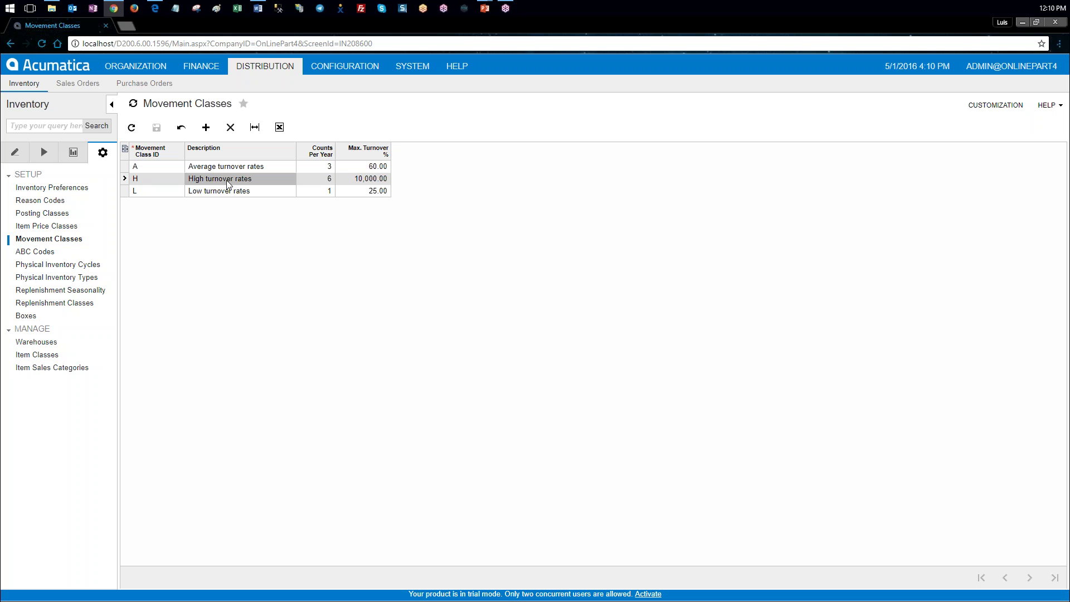
key(alt+Tab)
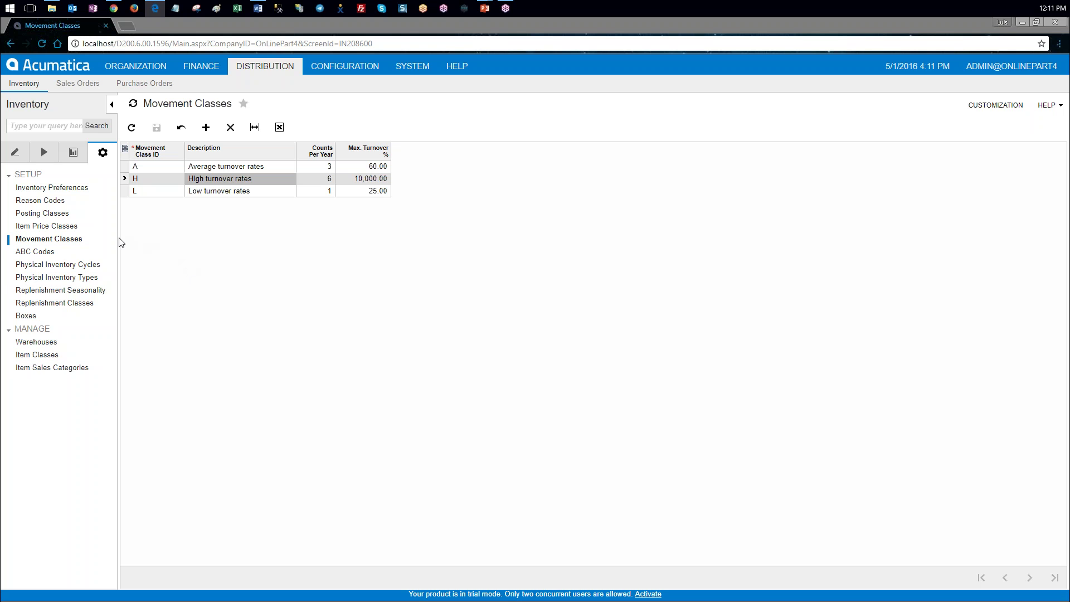
click(80, 281)
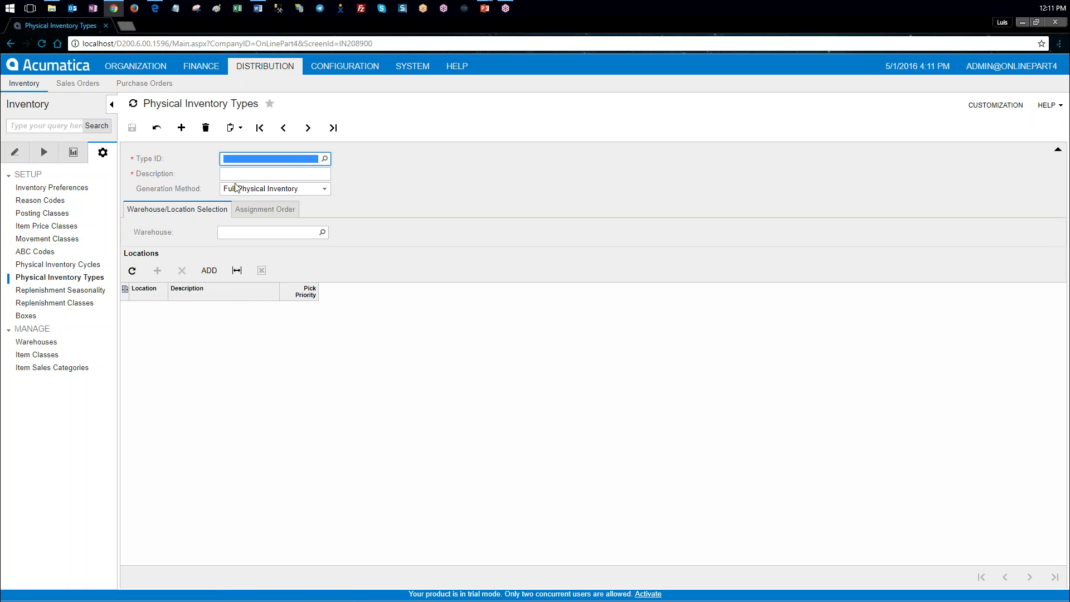
key(alt+Tab)
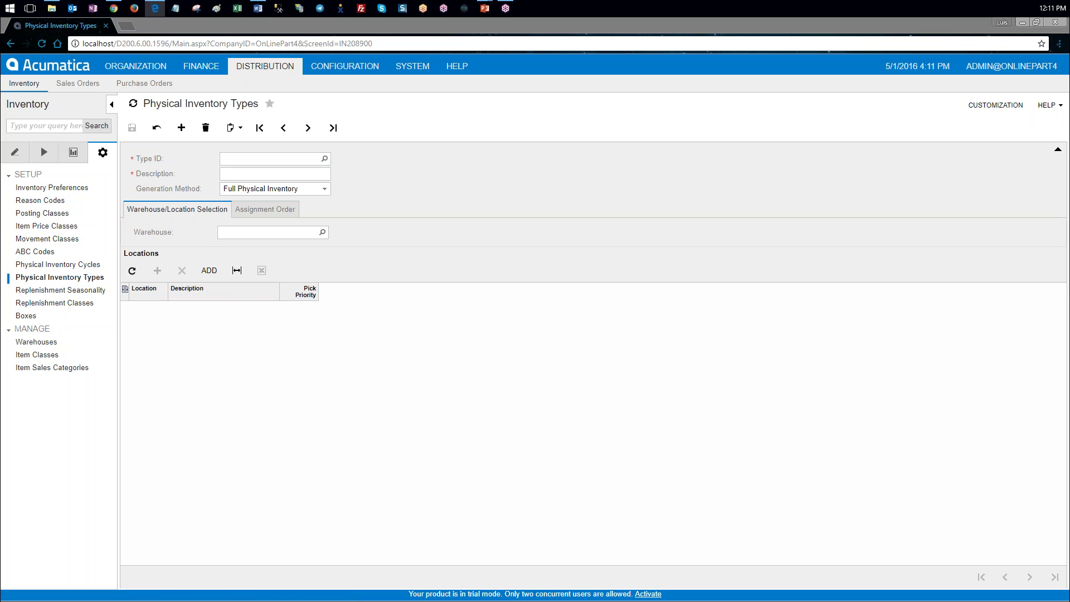
click(230, 158)
text(MOVEMENT)
key(Tab)
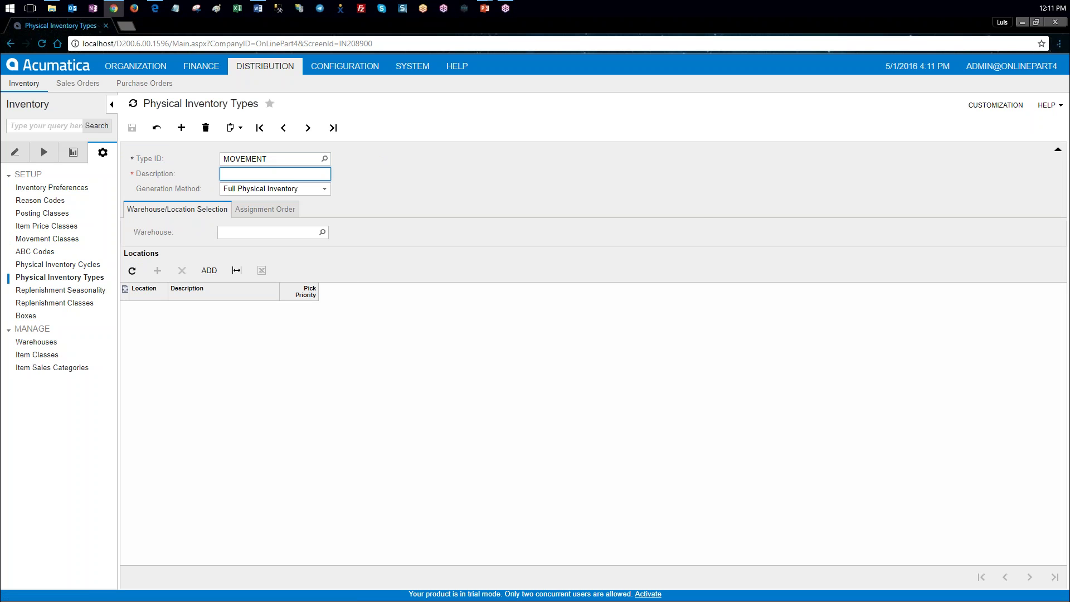
key(alt+Tab)
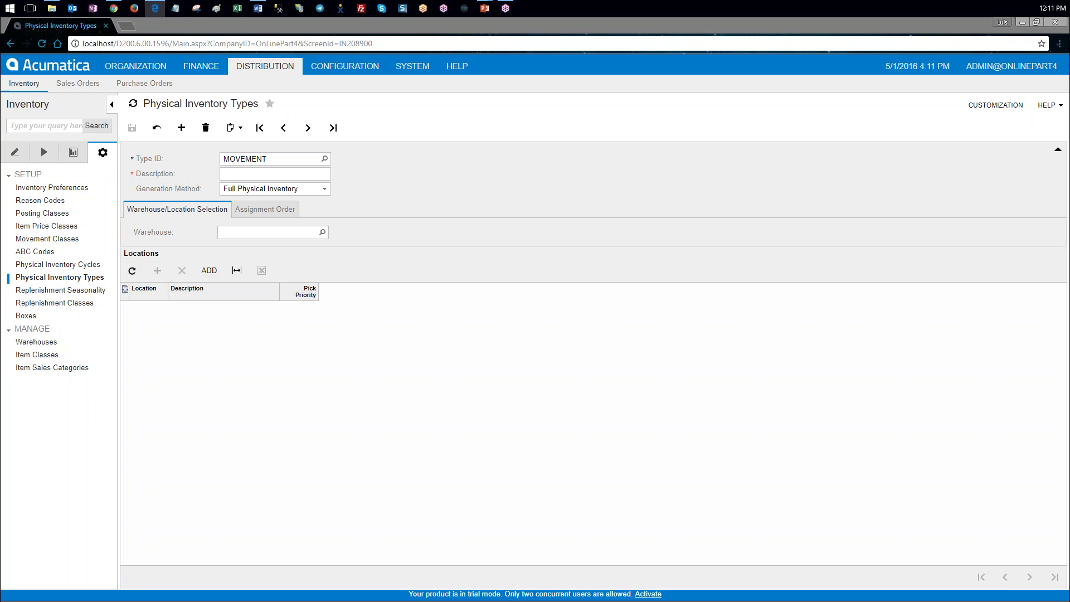
click(327, 173)
text(For H class)
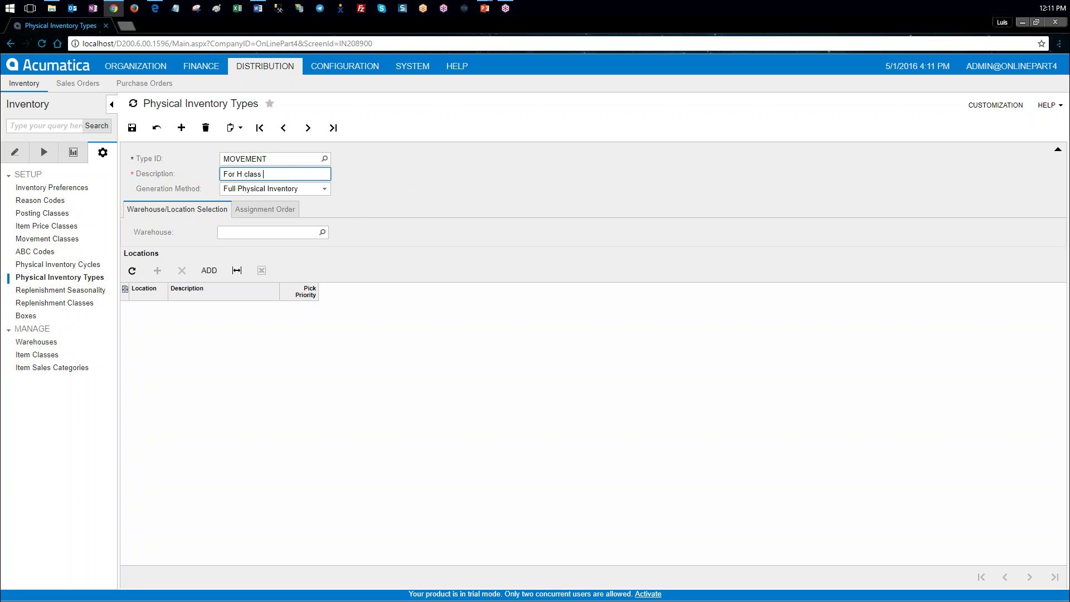
- Set the type's generation method to By Movement Class and choose movement class H for it
click(328, 191)
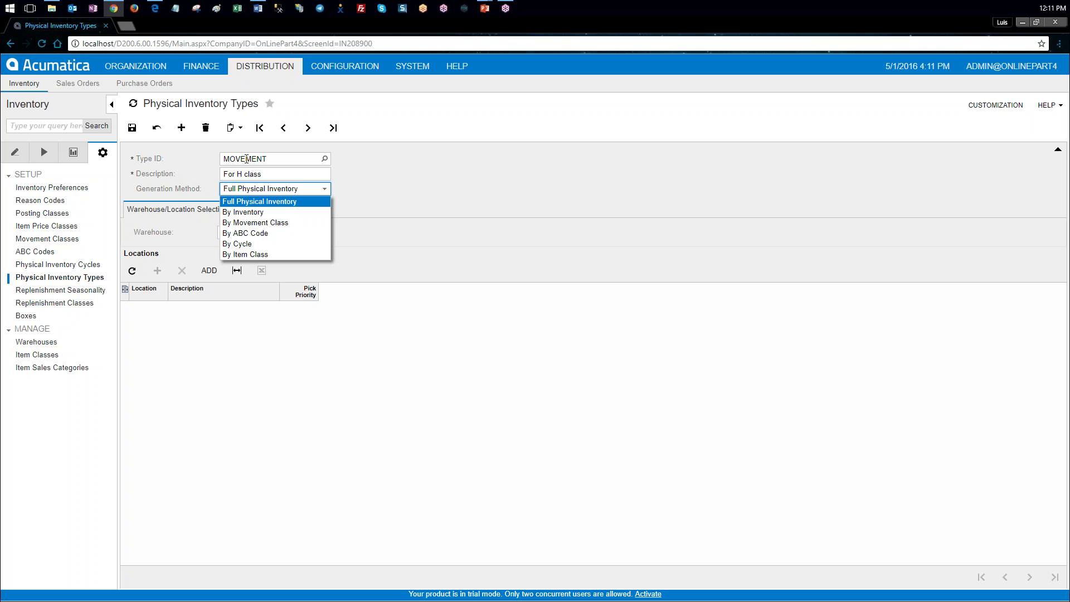
click(266, 224)
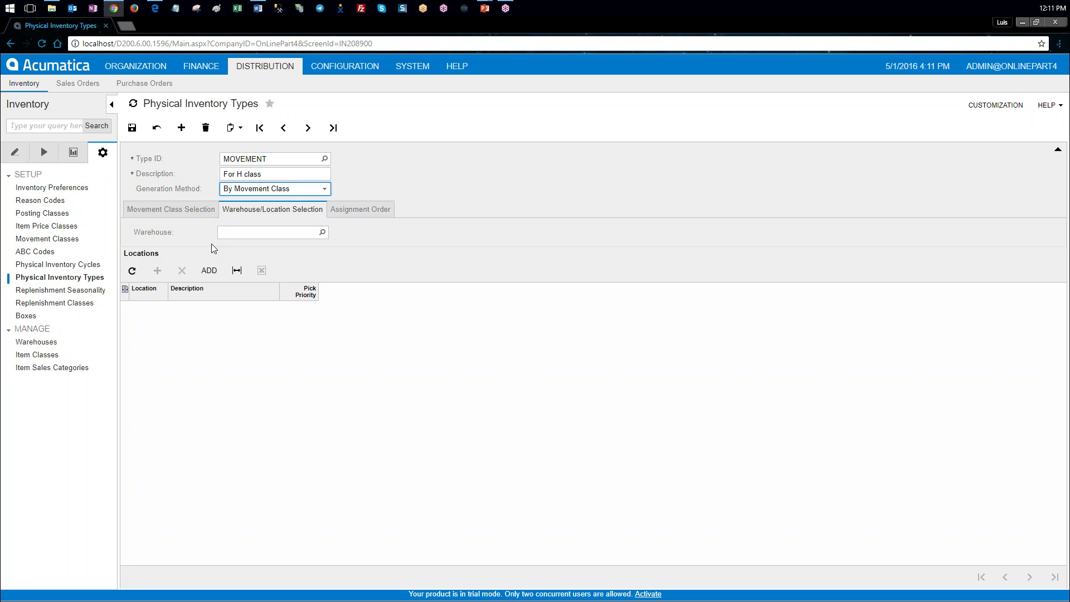
click(190, 209)
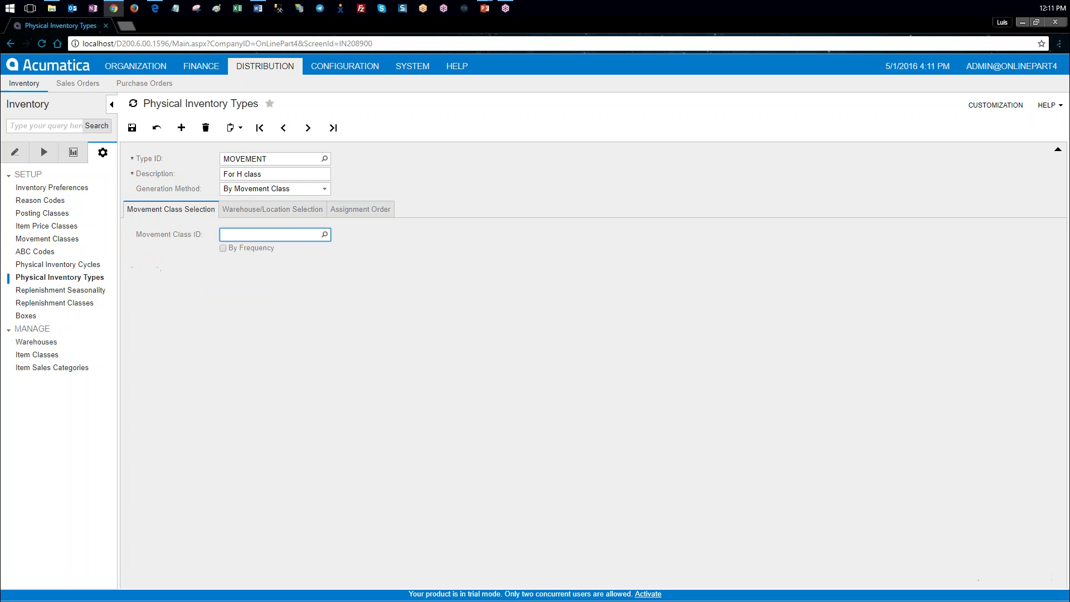
click(324, 236)
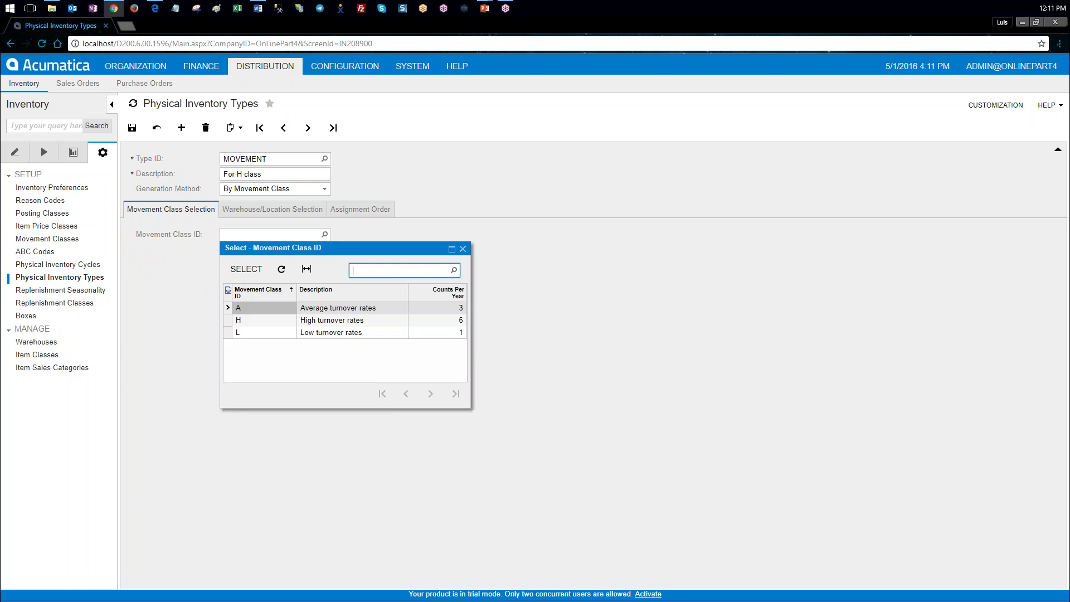
double_click(309, 322)
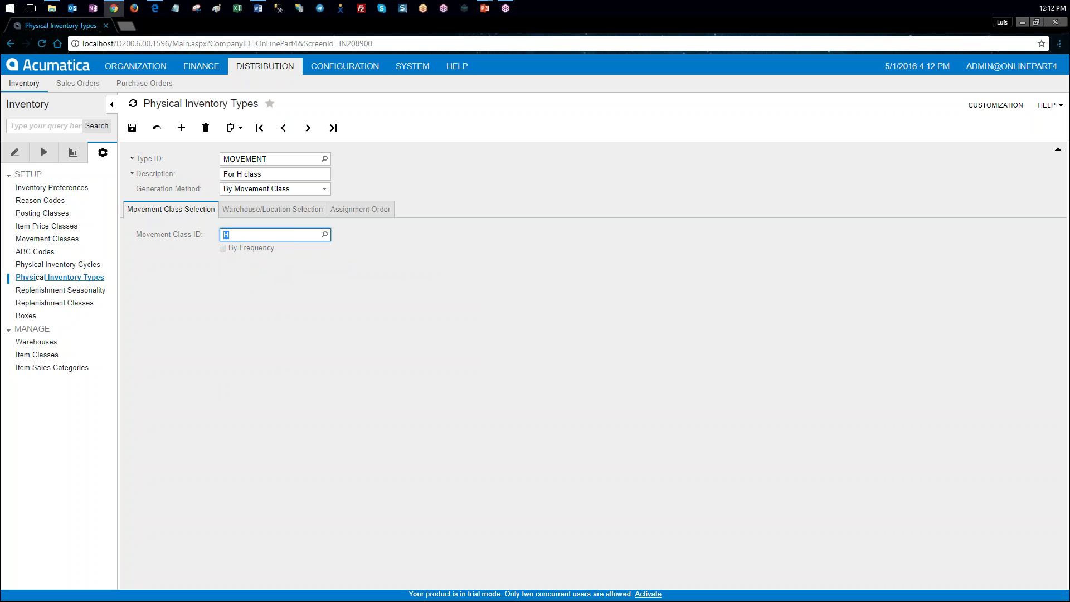
- Assign the MAIN warehouse to the MOVEMENT physical inventory type and save the type
click(269, 212)
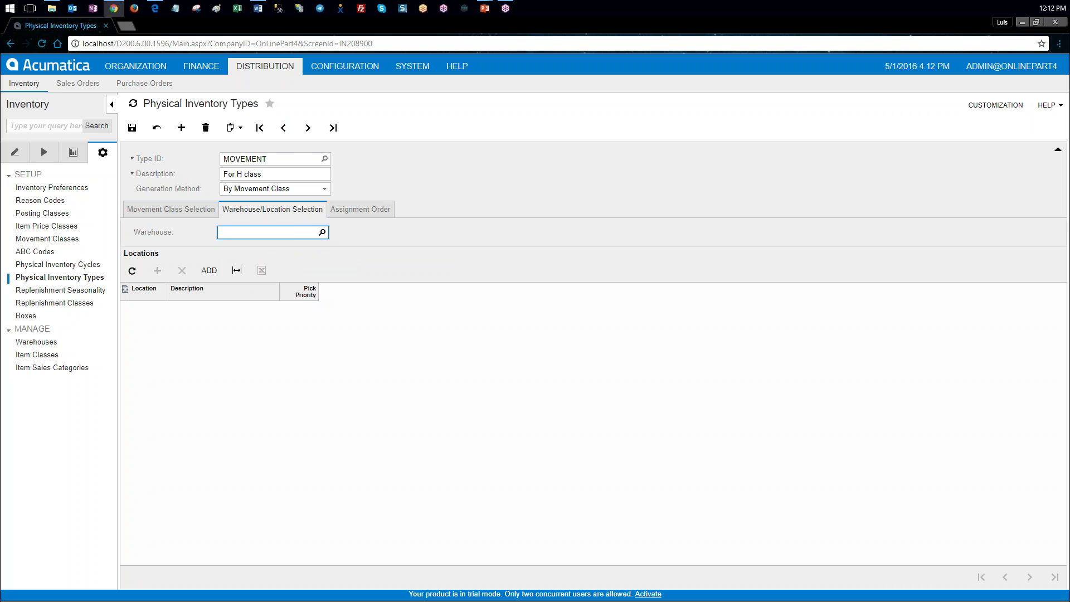
click(322, 231)
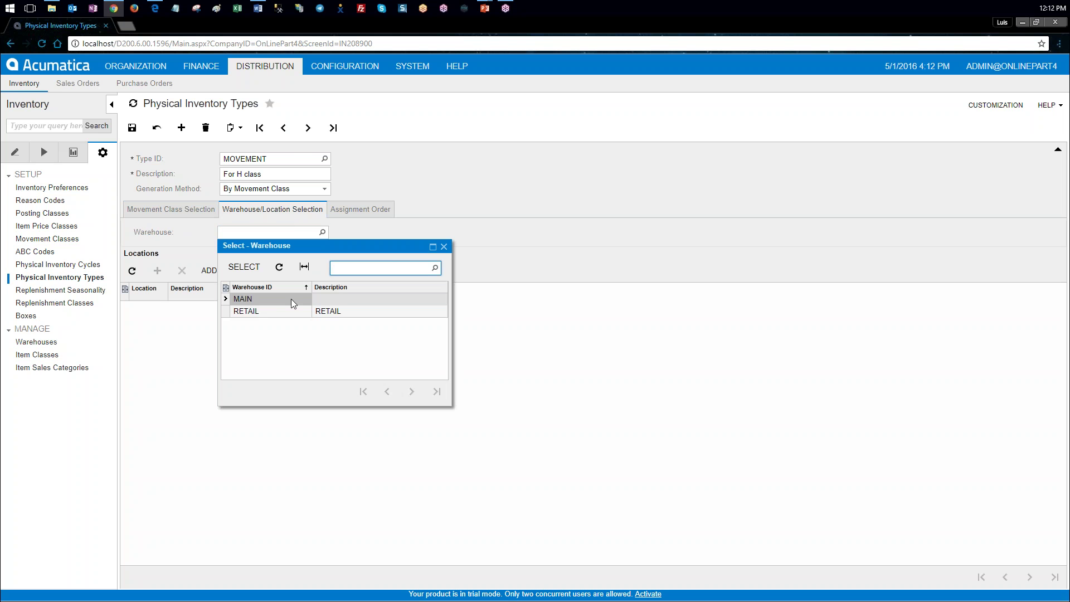
double_click(290, 299)
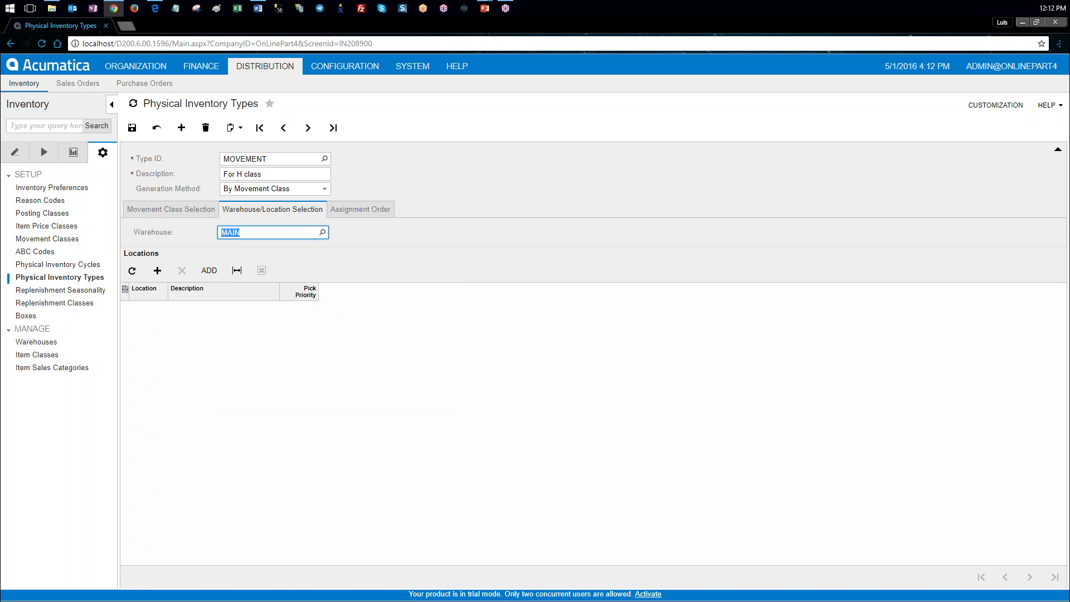
click(132, 127)
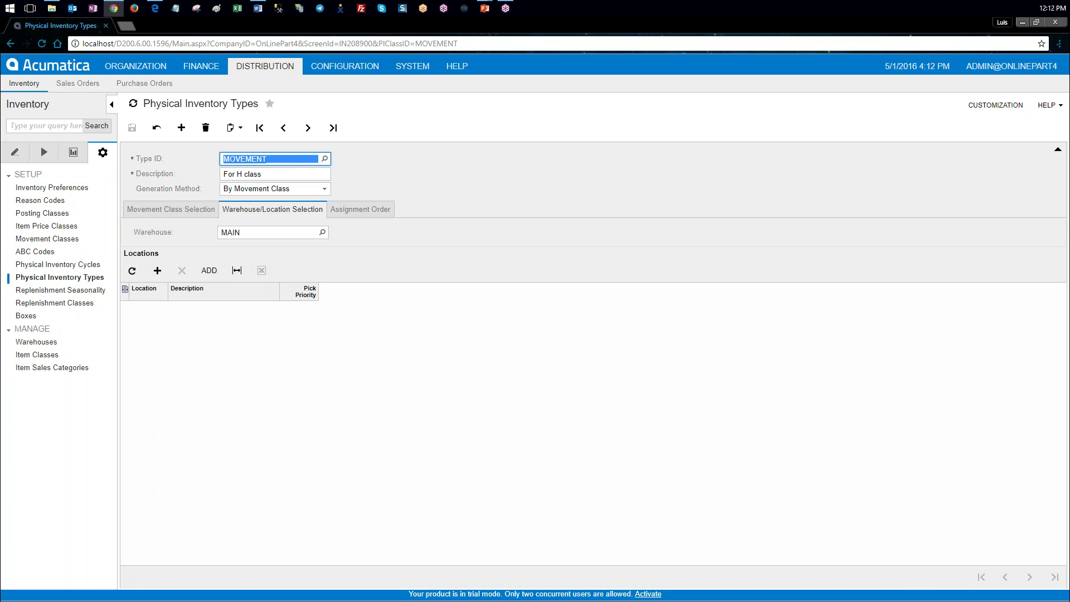
- Start another physical inventory type with ID MOVECLASS and description "Movement Class PI Count"
click(181, 128)
key(alt+Tab)
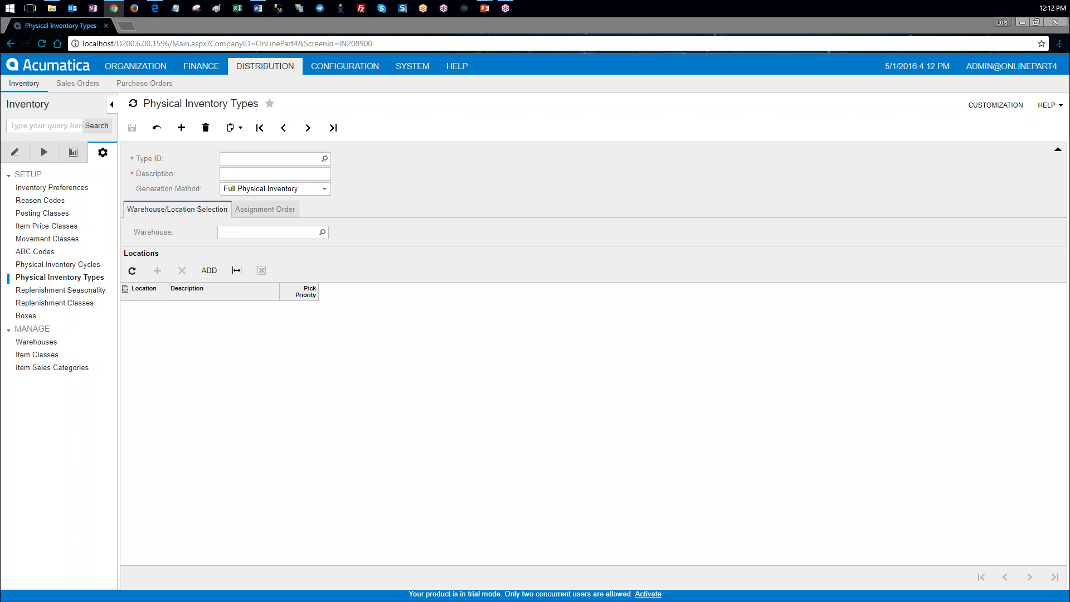
key(alt+Tab)
text(MOVECLASS)
click(277, 172)
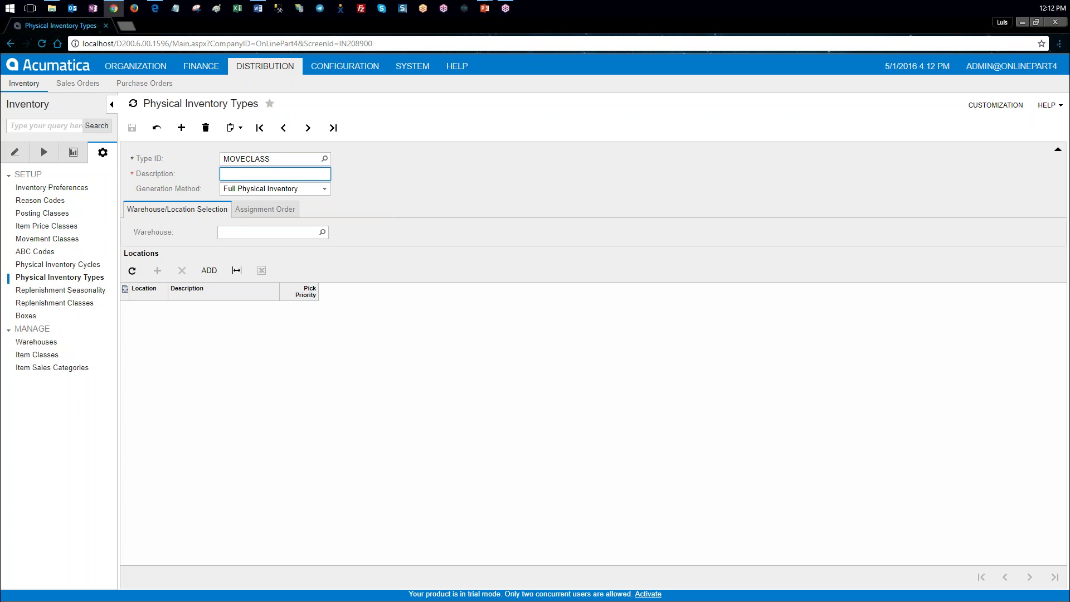
key(alt+Tab)
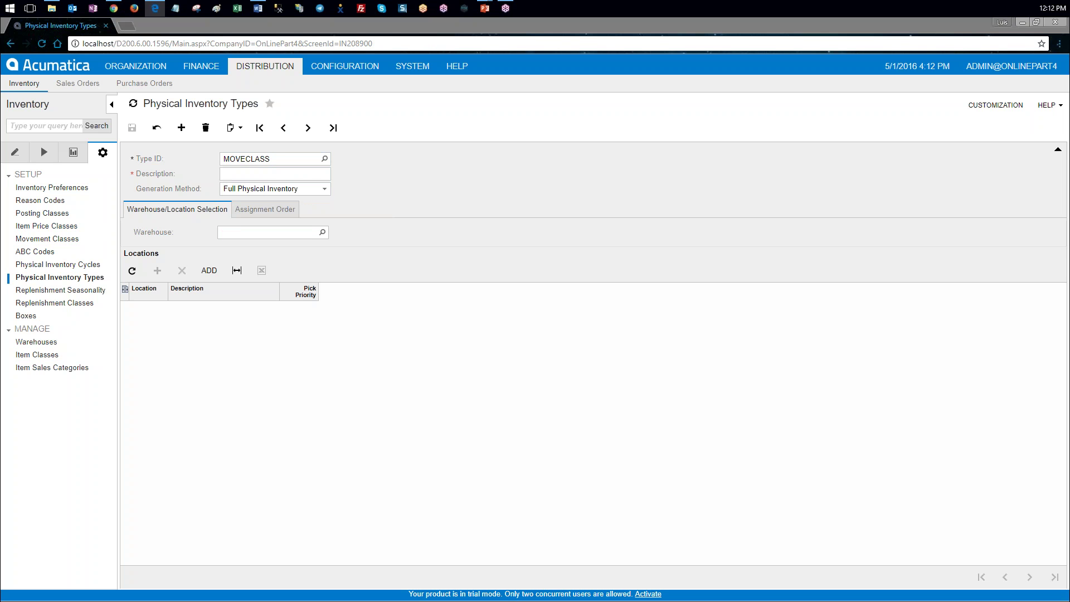
key(alt+Tab)
text(Movement Class PI Count)
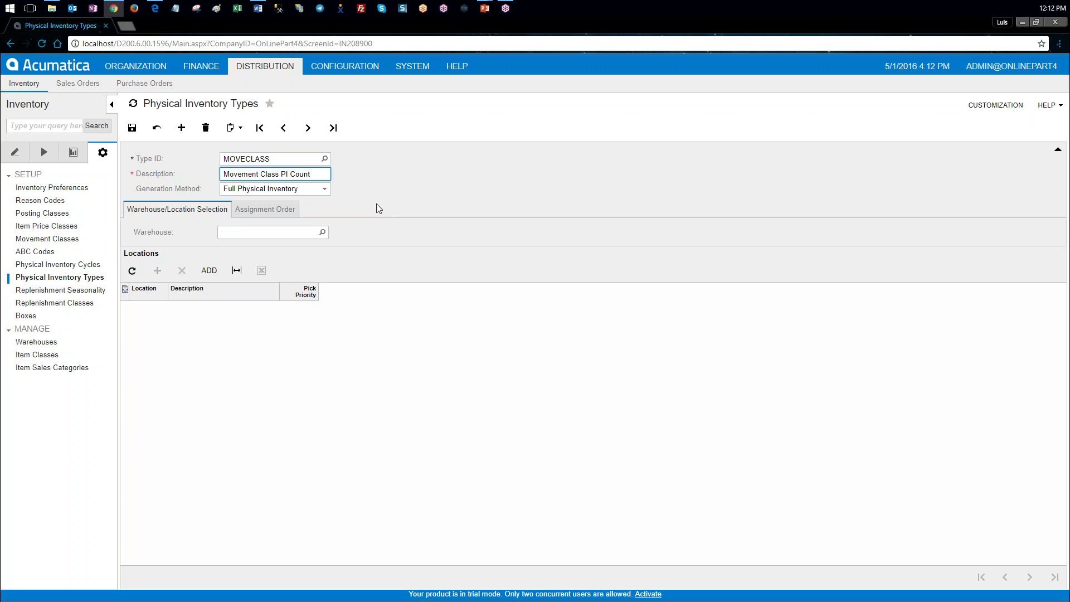
- Set the MOVECLASS type's generation method to By Movement Class and enable selection by frequency
click(328, 189)
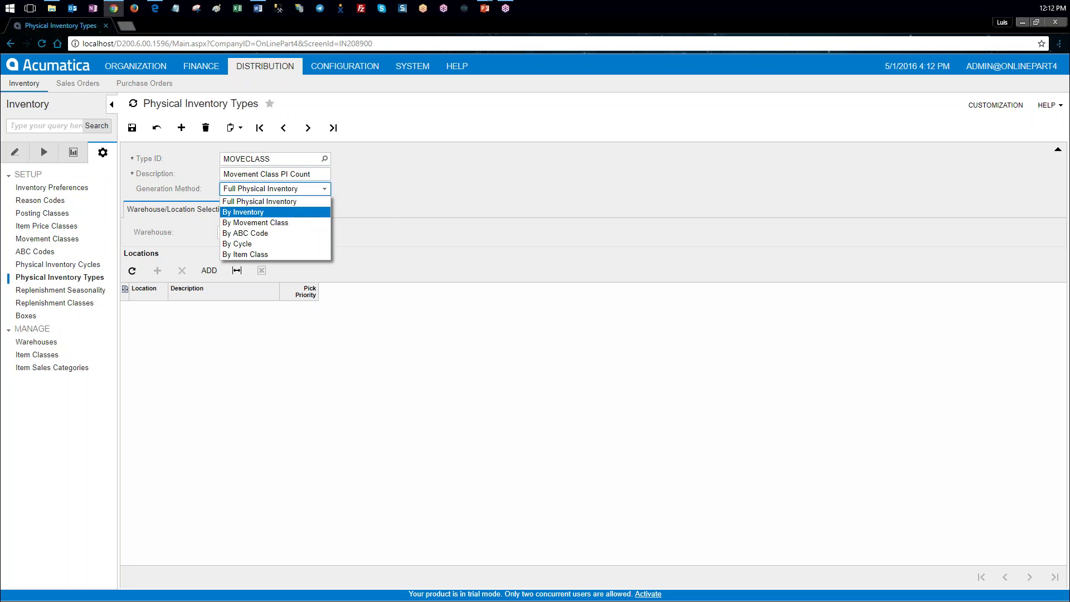
click(304, 222)
click(171, 209)
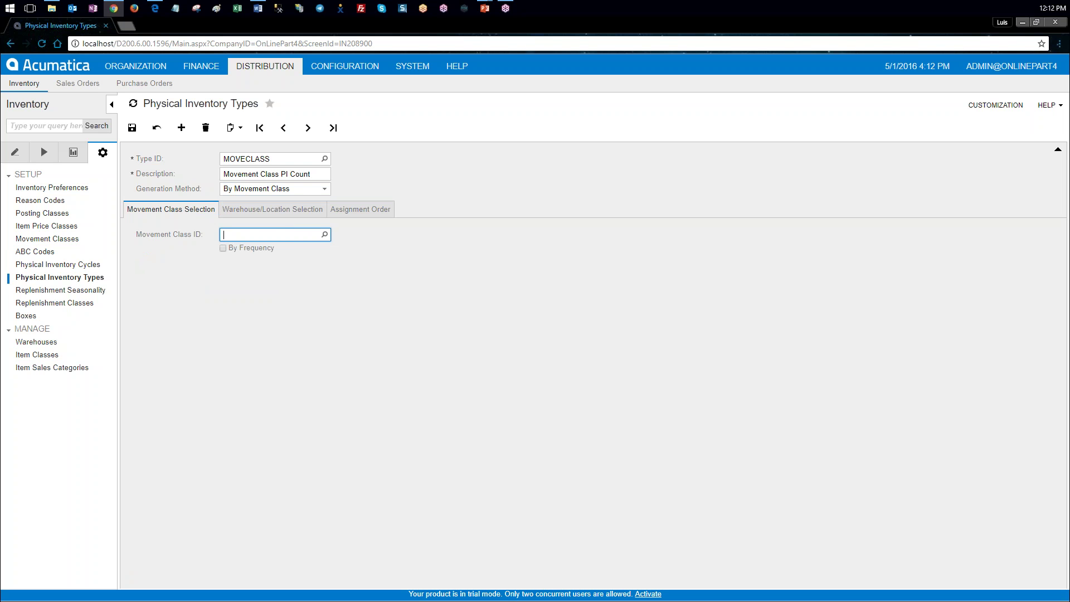
click(222, 247)
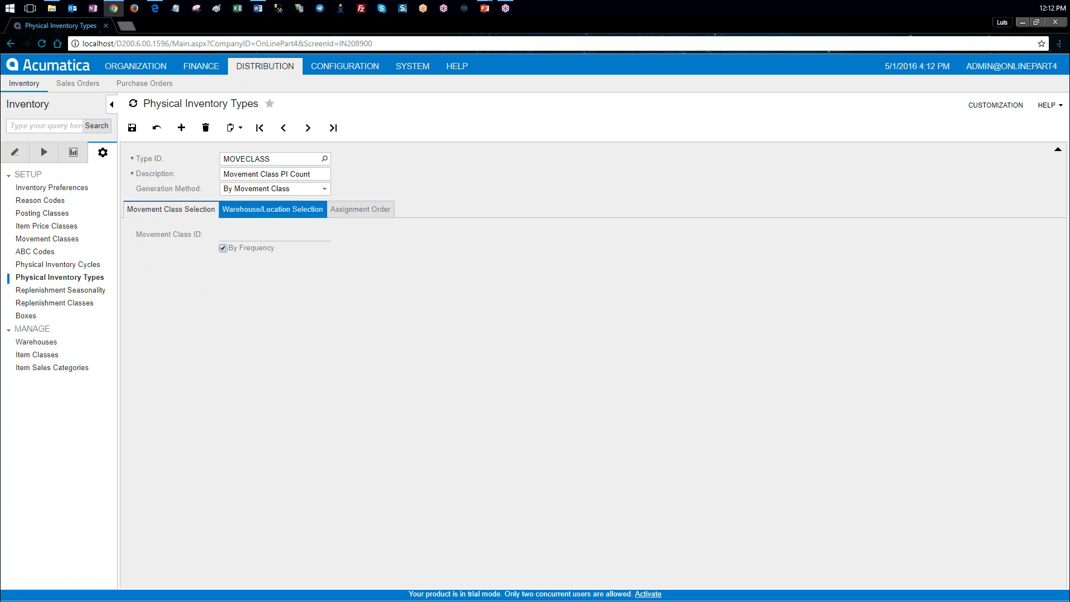
- Choose the MAIN warehouse for the MOVECLASS type and save it
click(285, 211)
click(323, 233)
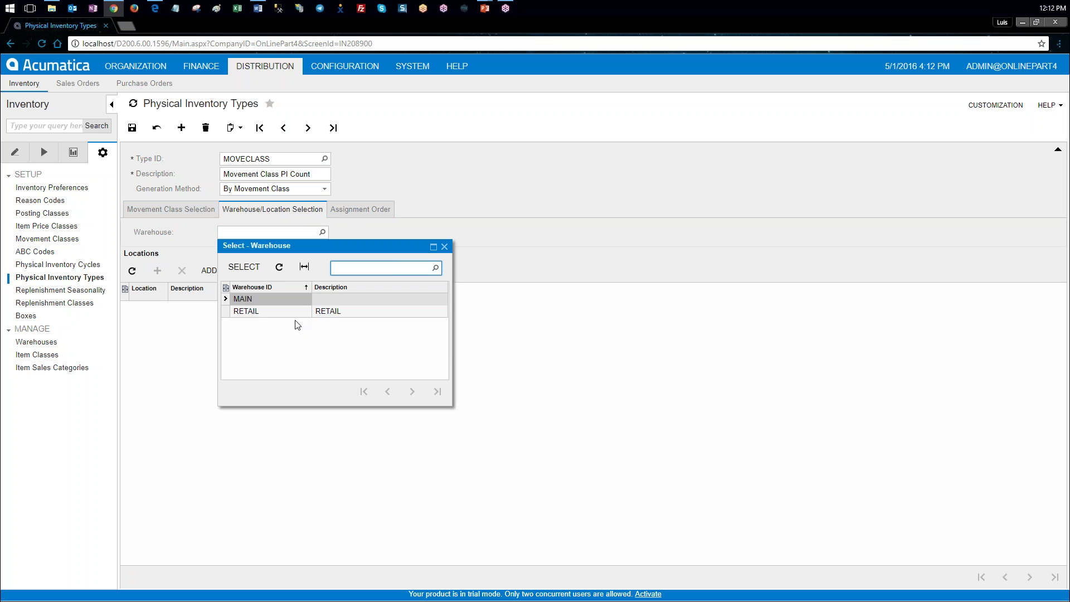
double_click(287, 301)
click(133, 127)
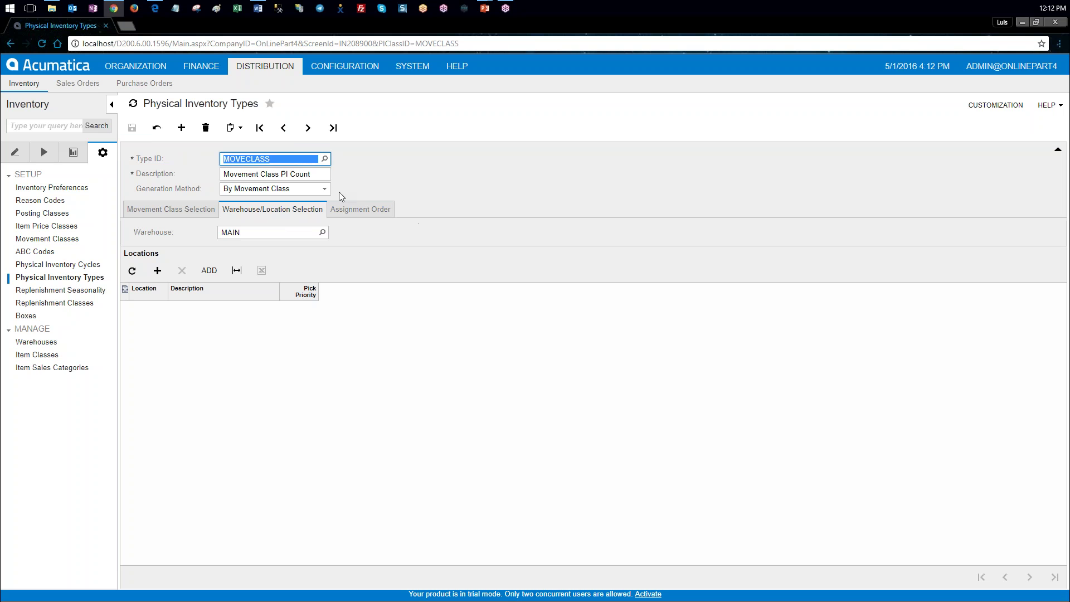
- Review the list of saved physical inventory types with their descriptions and generation methods
click(325, 159)
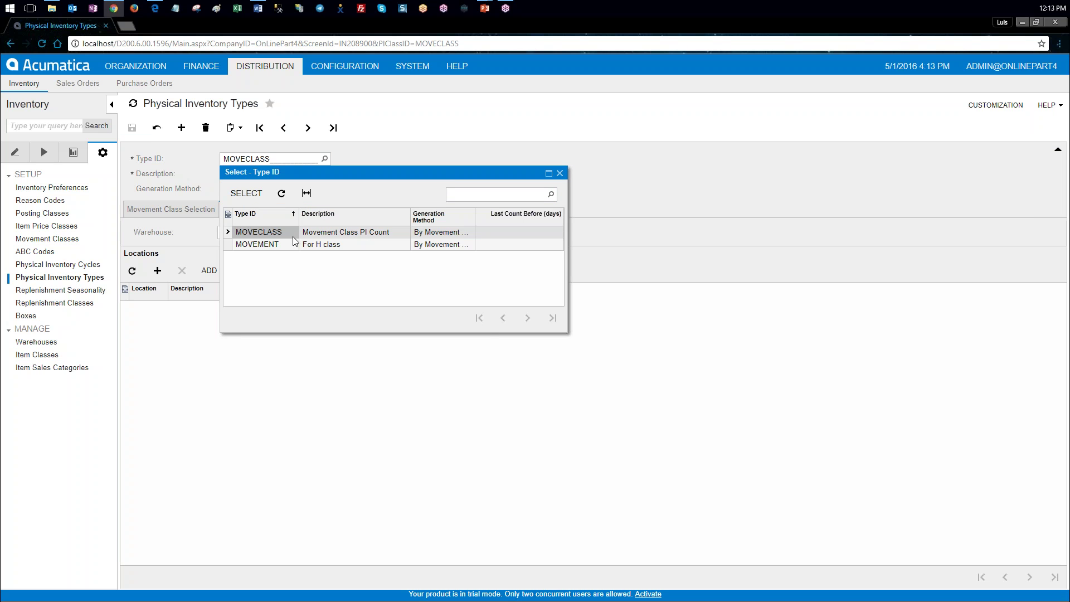
click(269, 244)
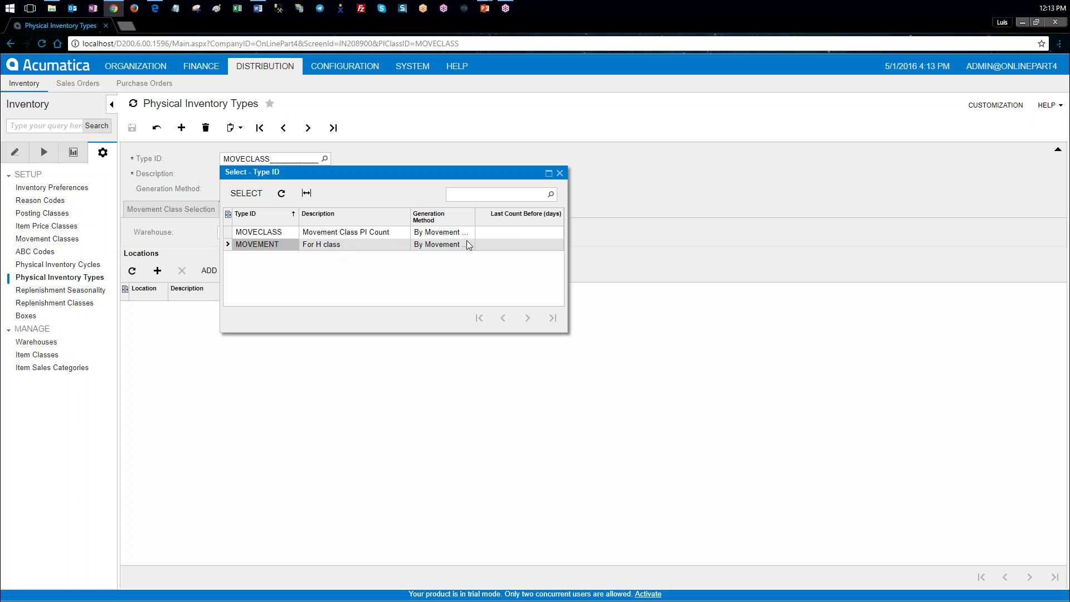
click(560, 173)
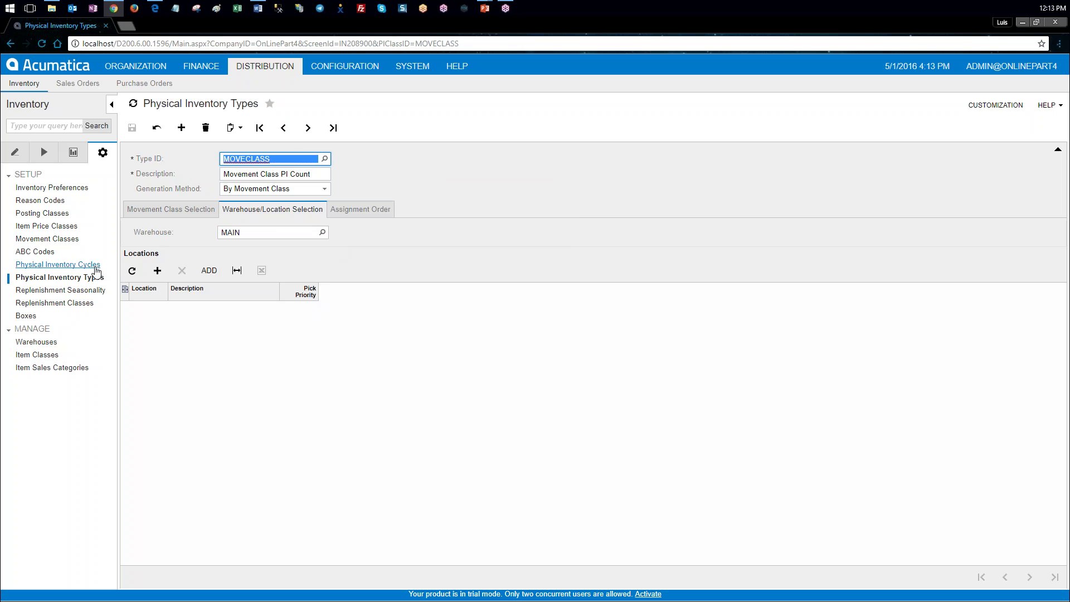
key(alt+Tab)
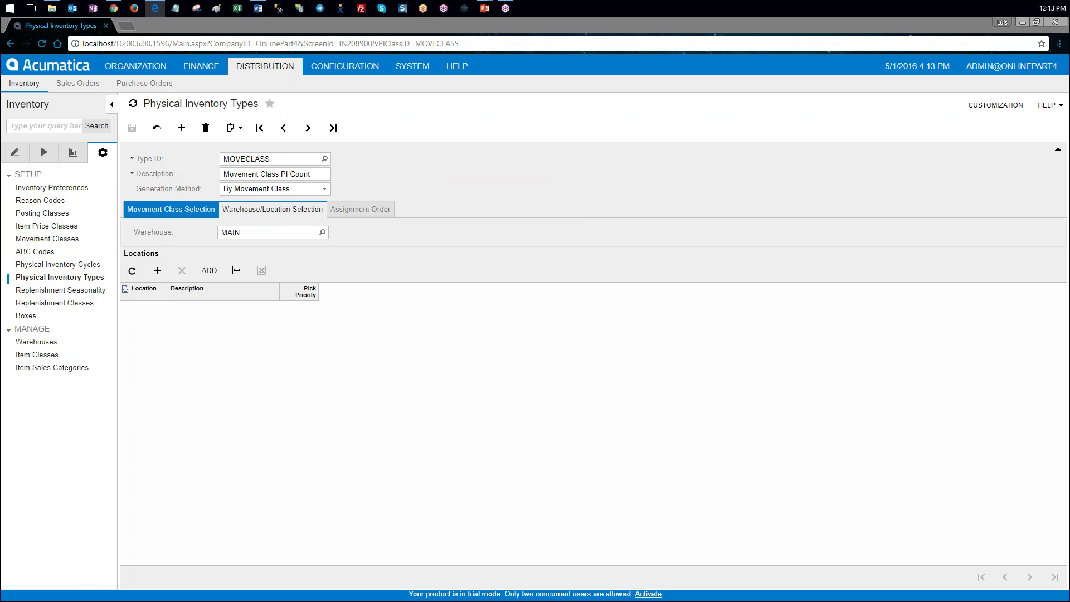
- Assign movement class A to the HEADSET stock item, mark it as a fixed movement class and save the item
click(15, 152)
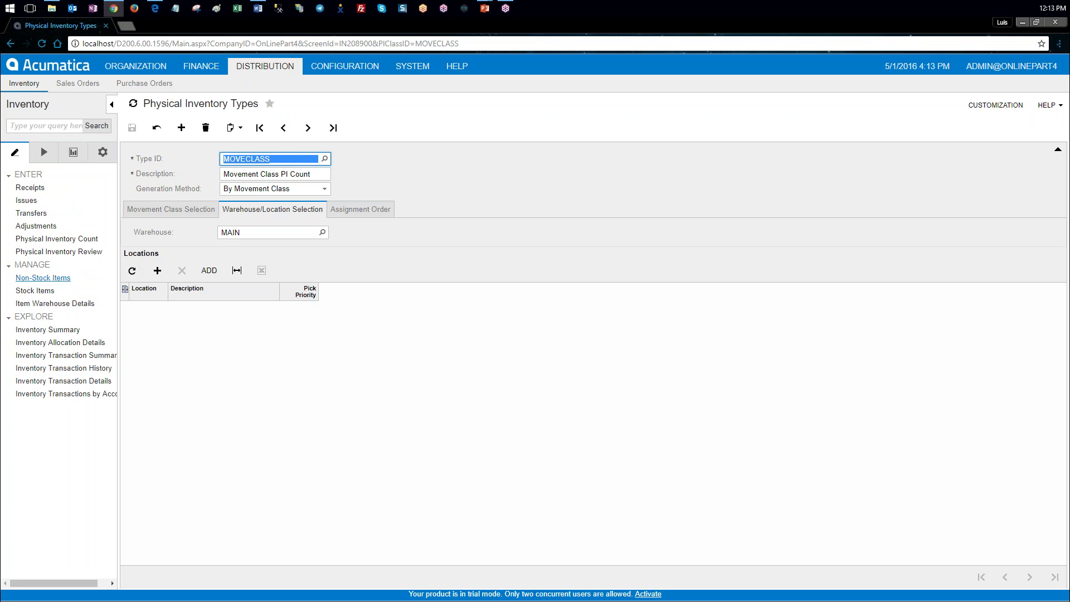
click(46, 291)
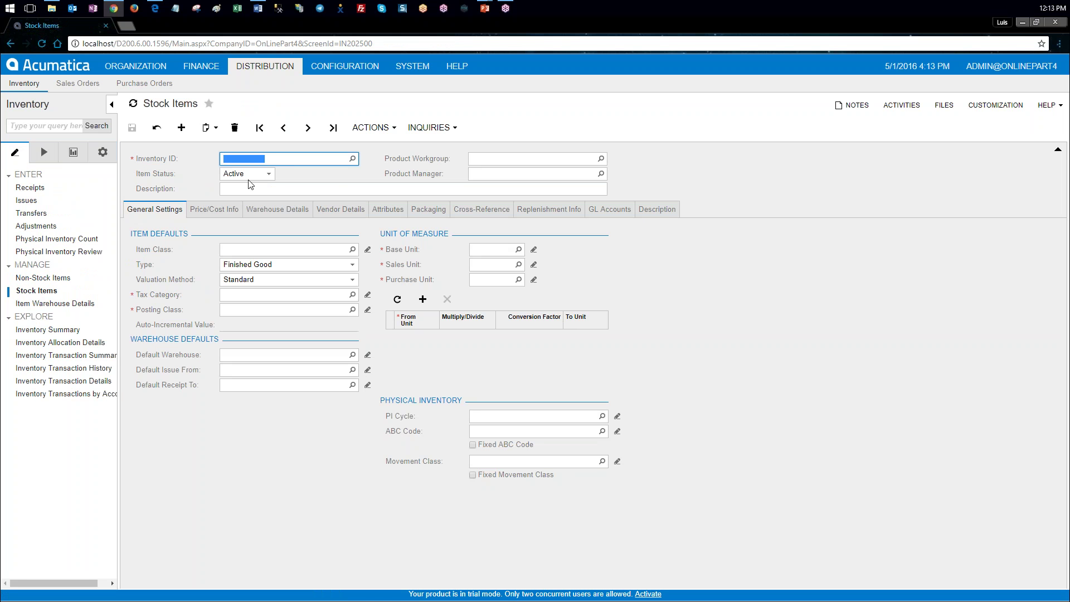
click(352, 158)
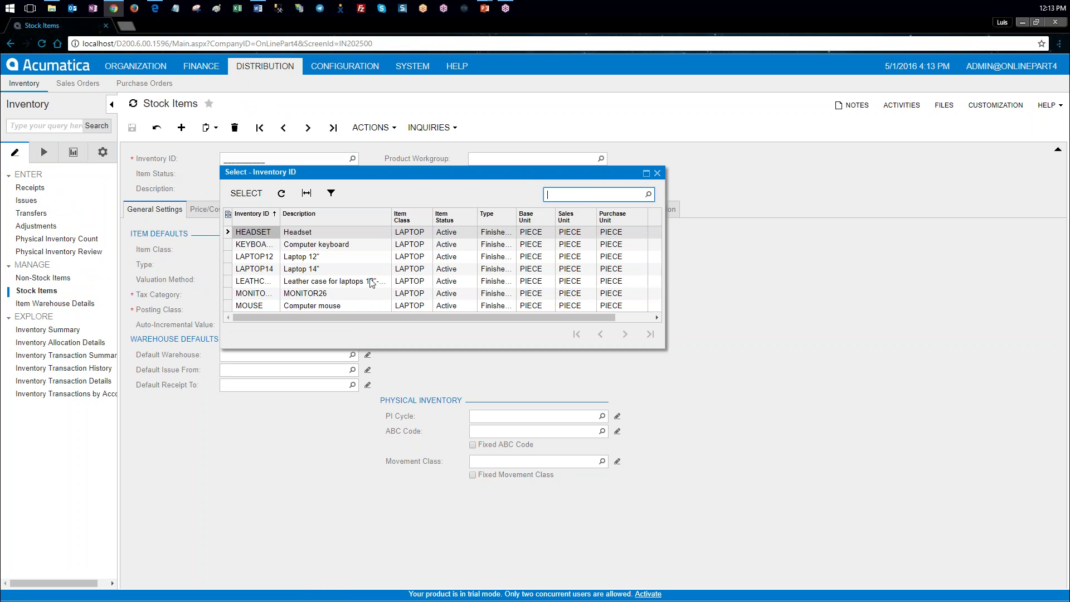
double_click(273, 240)
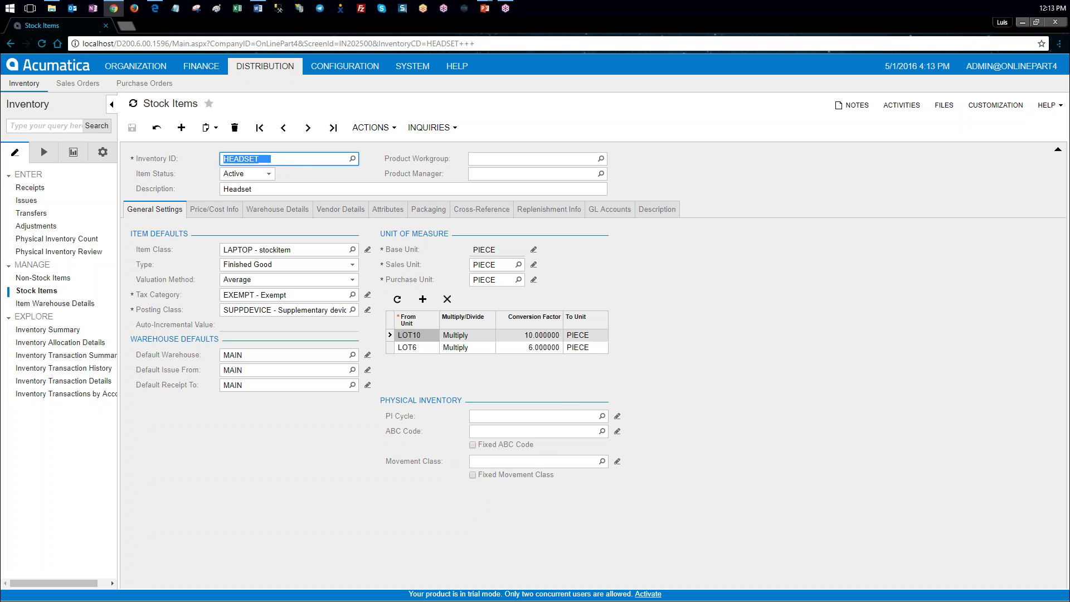
click(602, 462)
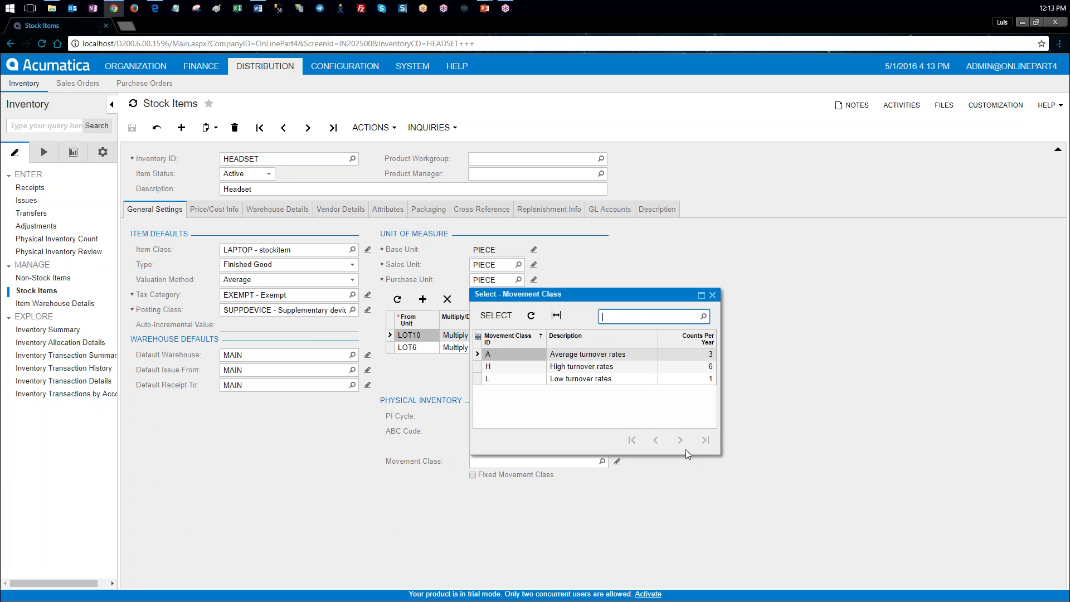
double_click(528, 355)
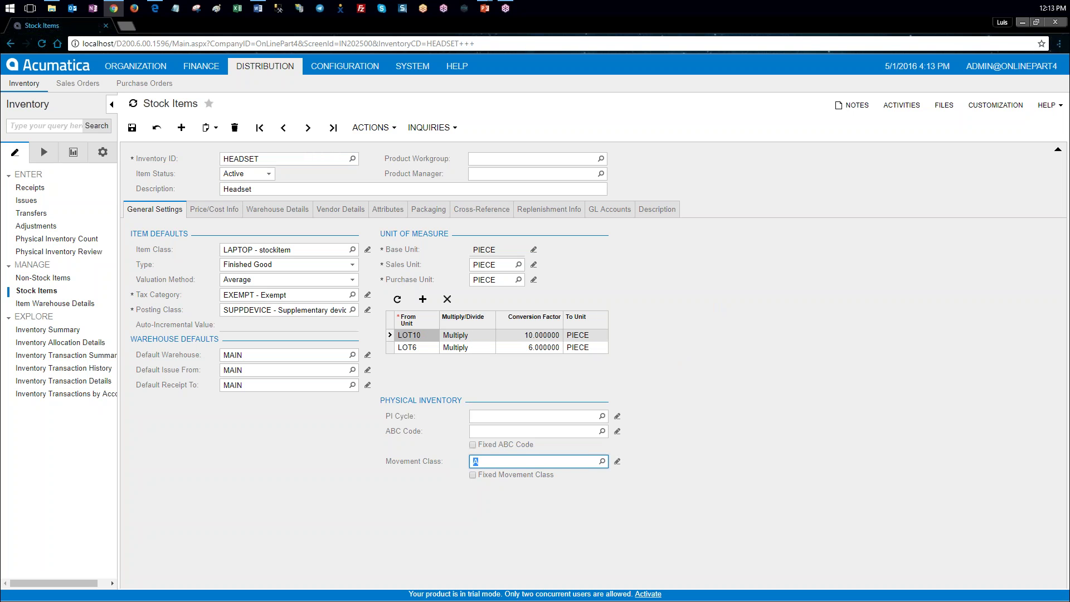
click(473, 475)
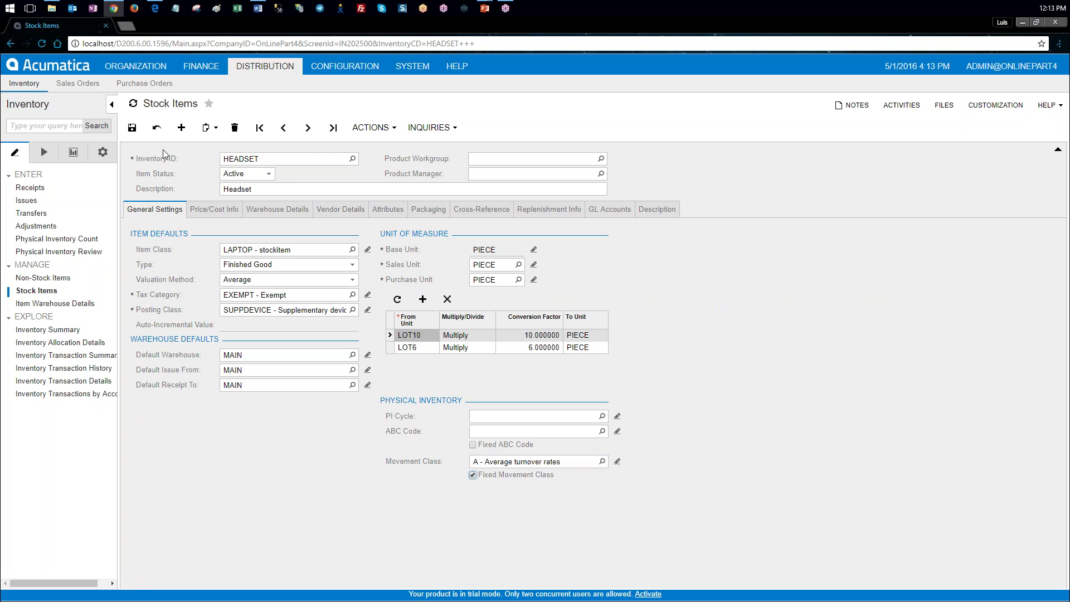
click(134, 130)
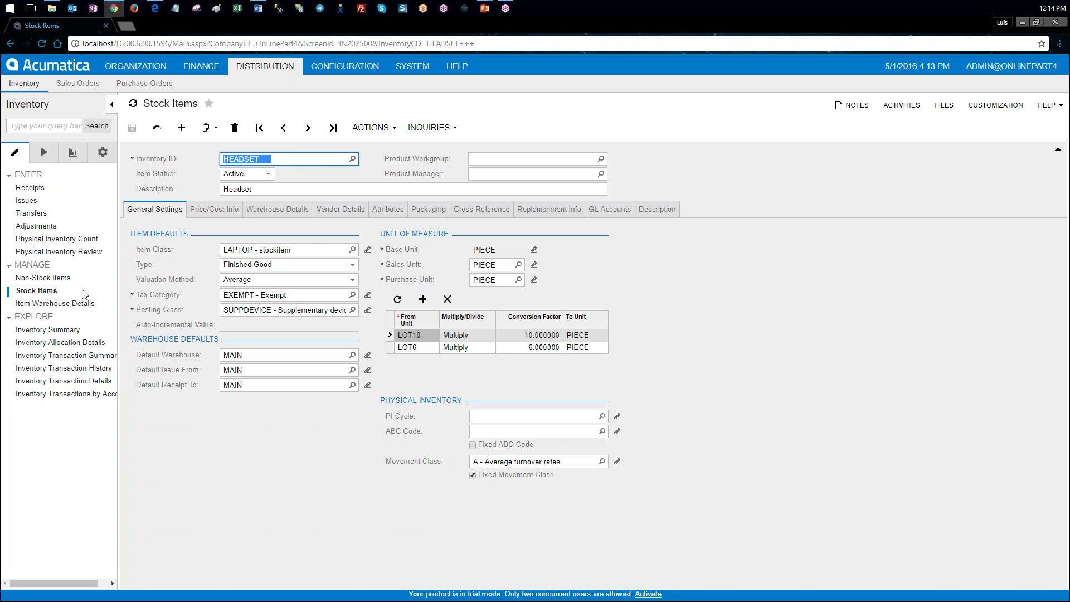
- Open the Update Movement Class form and load the items of the MAIN warehouse for period number 5
click(44, 152)
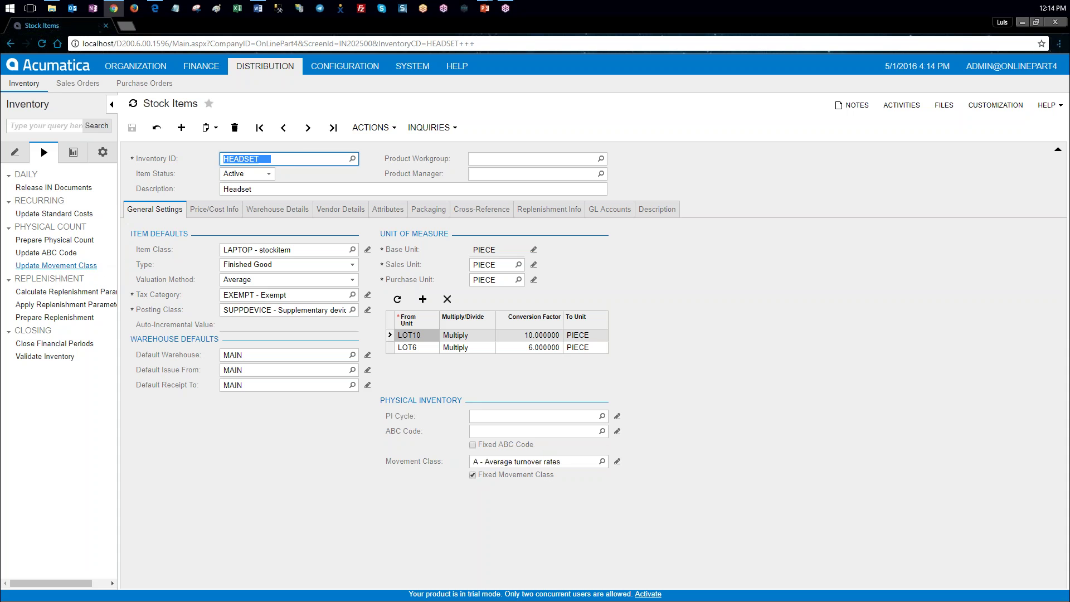
click(85, 268)
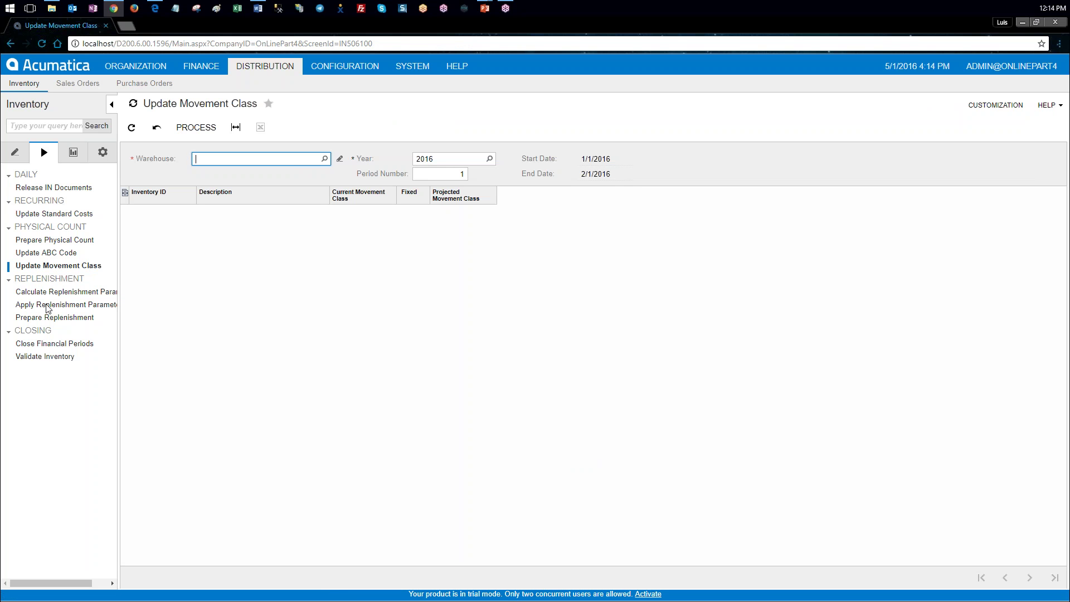
click(325, 158)
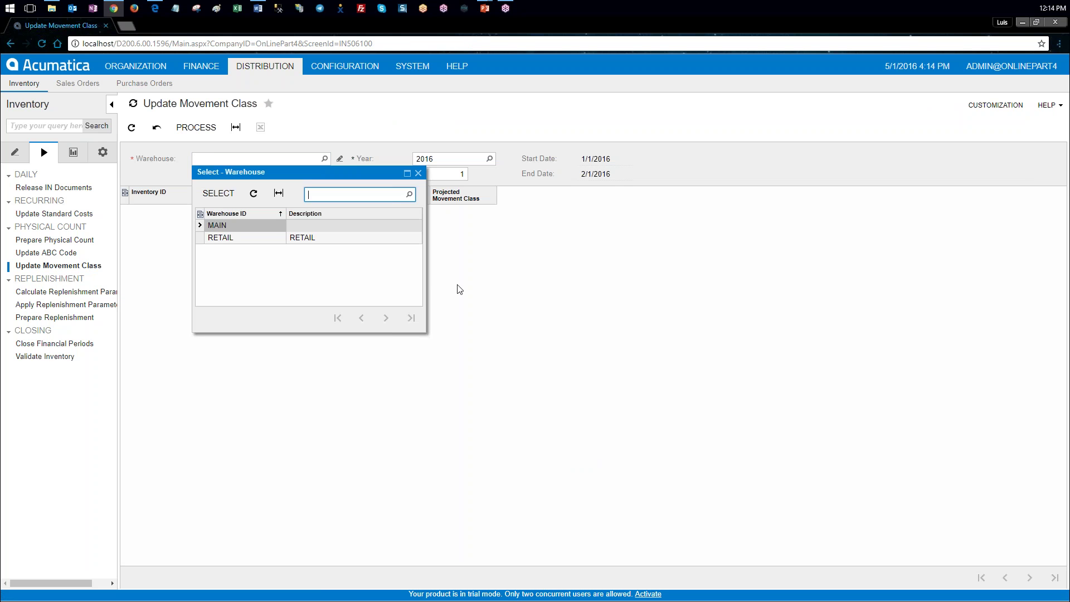
double_click(268, 226)
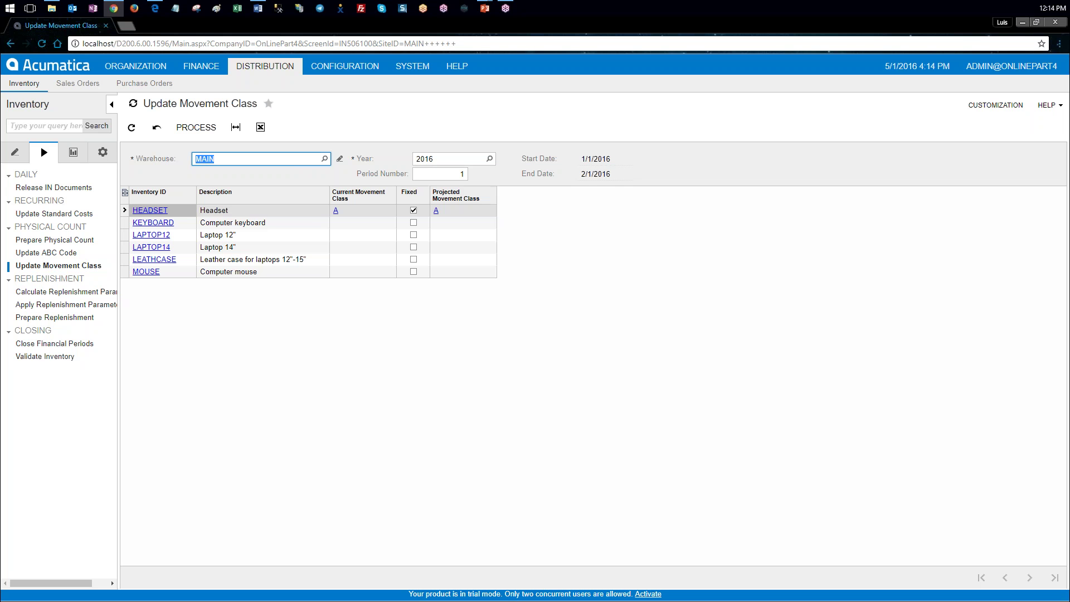
click(452, 174)
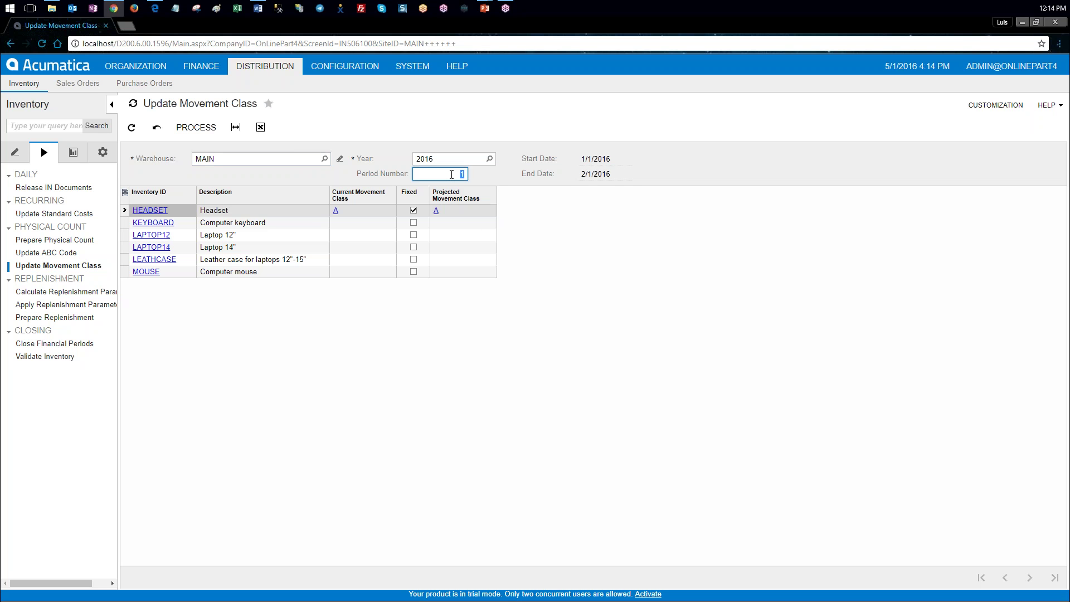
text(5)
key(Tab)
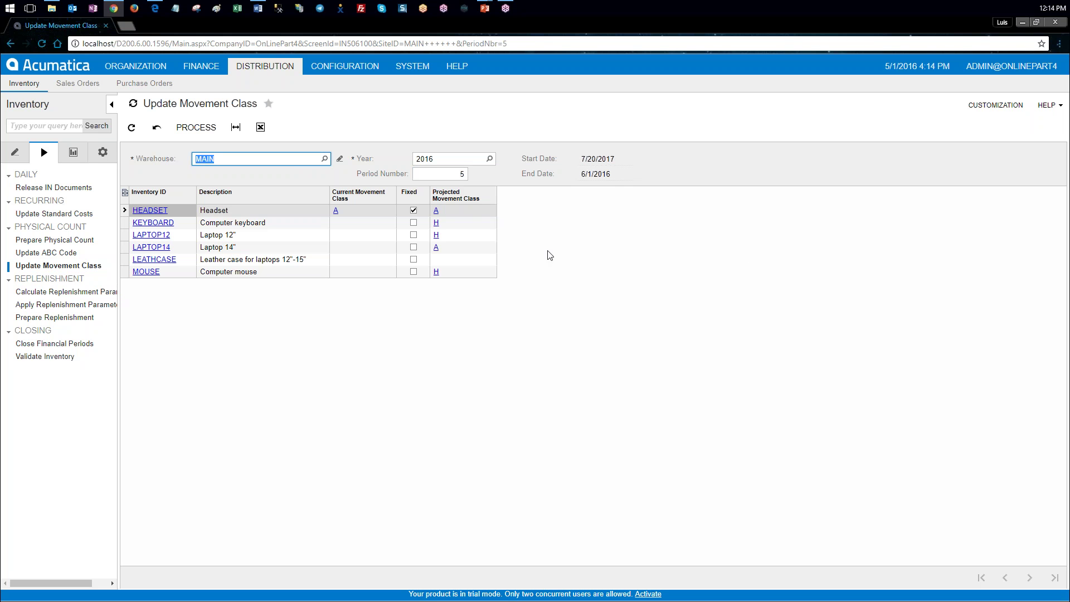
- Examine the projected movement class of each listed item, from the keyboard down to the mouse
click(464, 225)
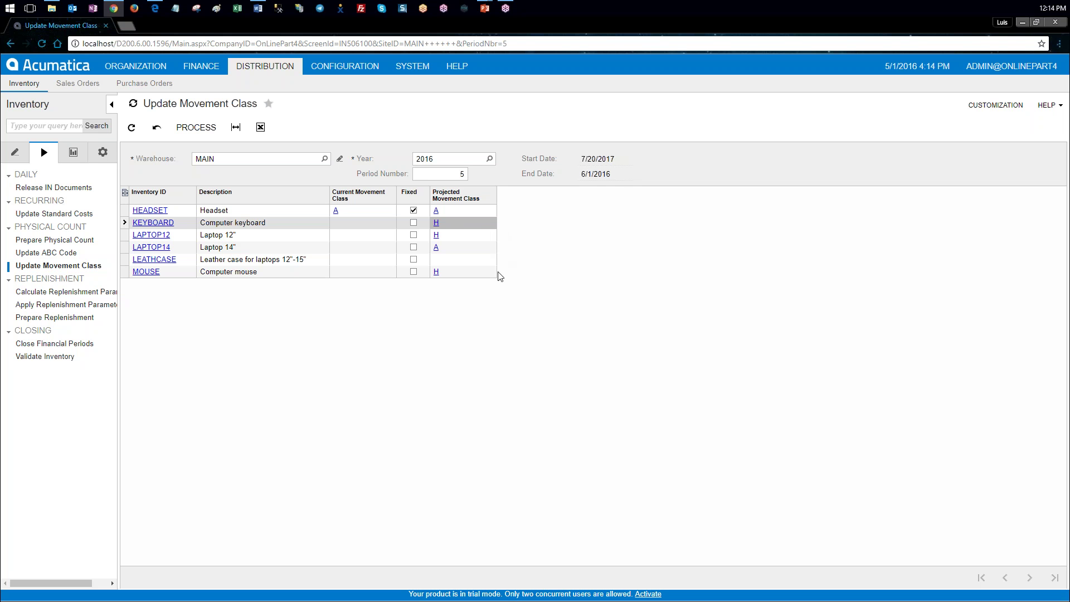
click(469, 235)
click(469, 247)
click(470, 275)
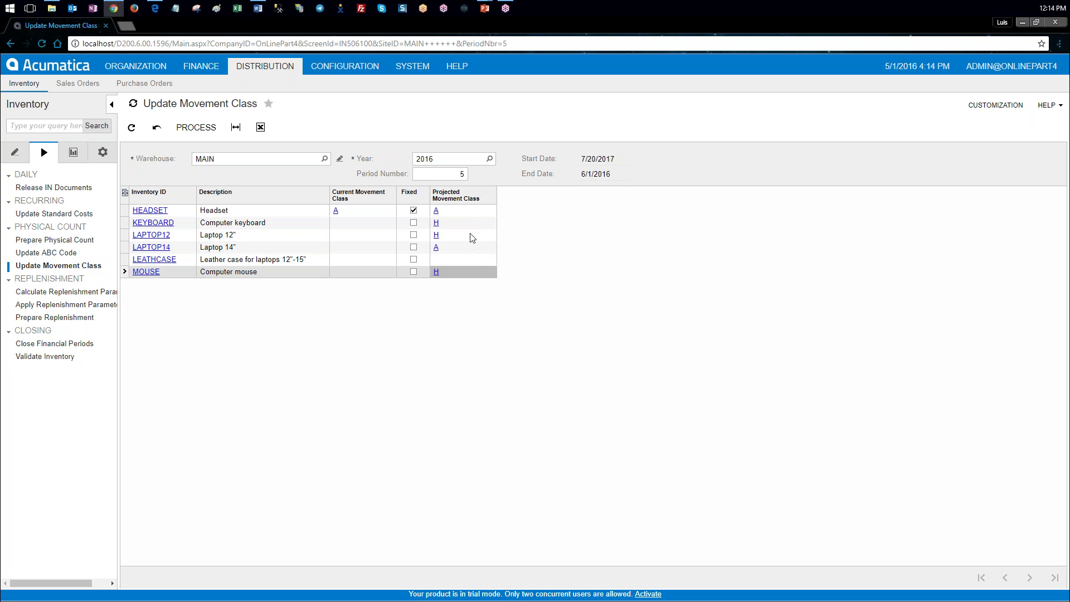
click(468, 223)
click(465, 237)
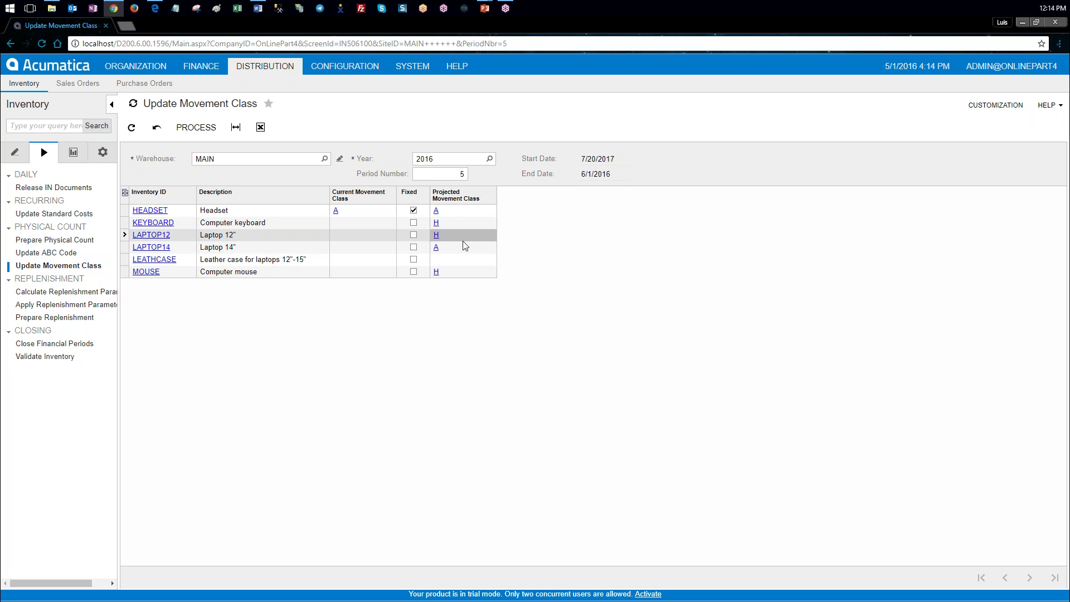
click(468, 248)
click(470, 261)
click(469, 275)
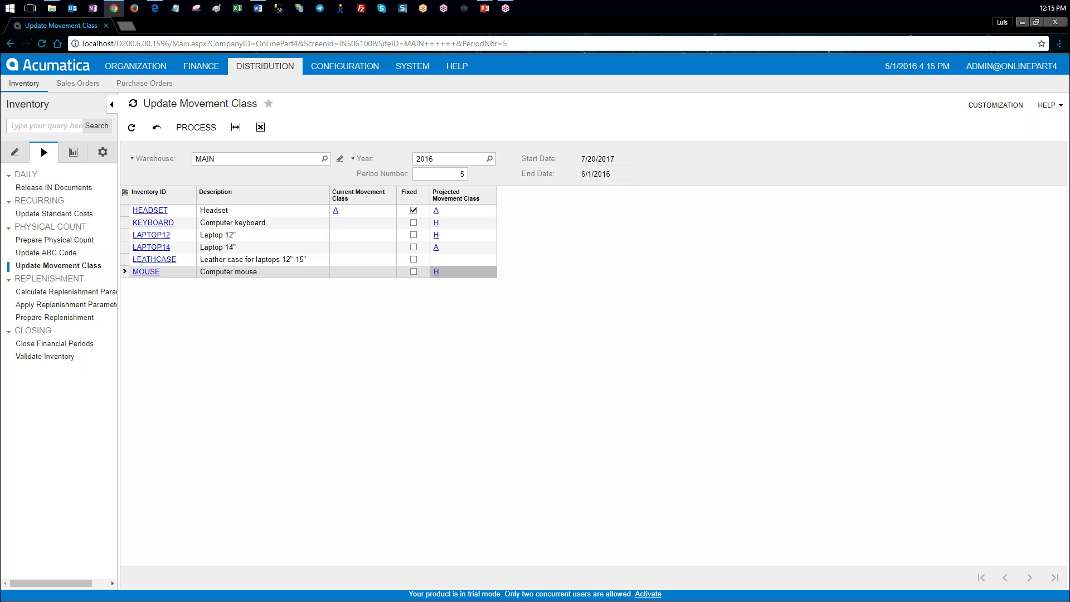
- Process the movement class update for the listed items of the MAIN warehouse
click(285, 215)
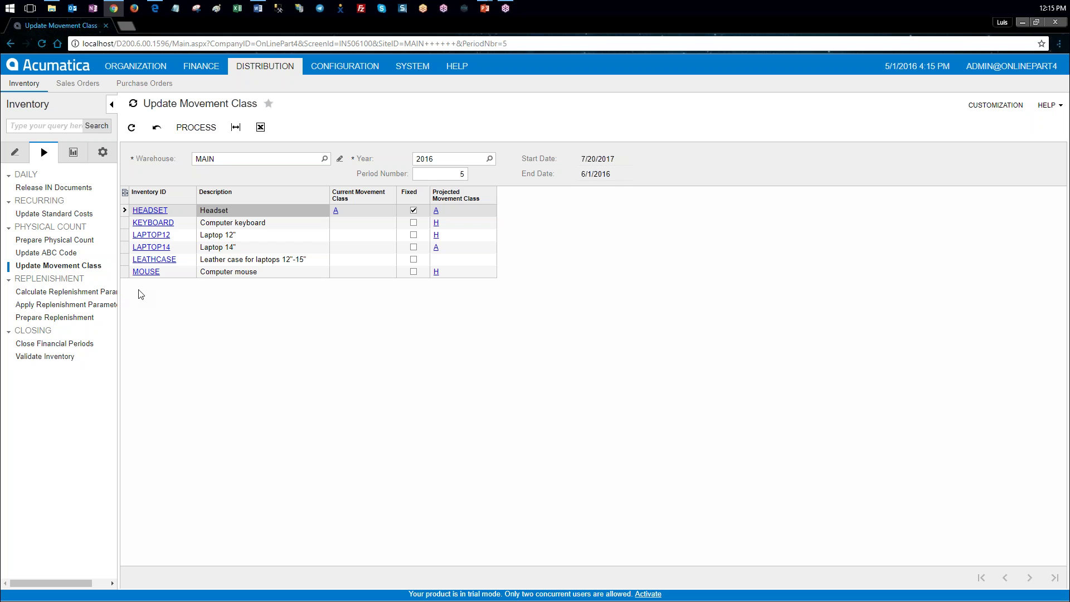
click(196, 128)
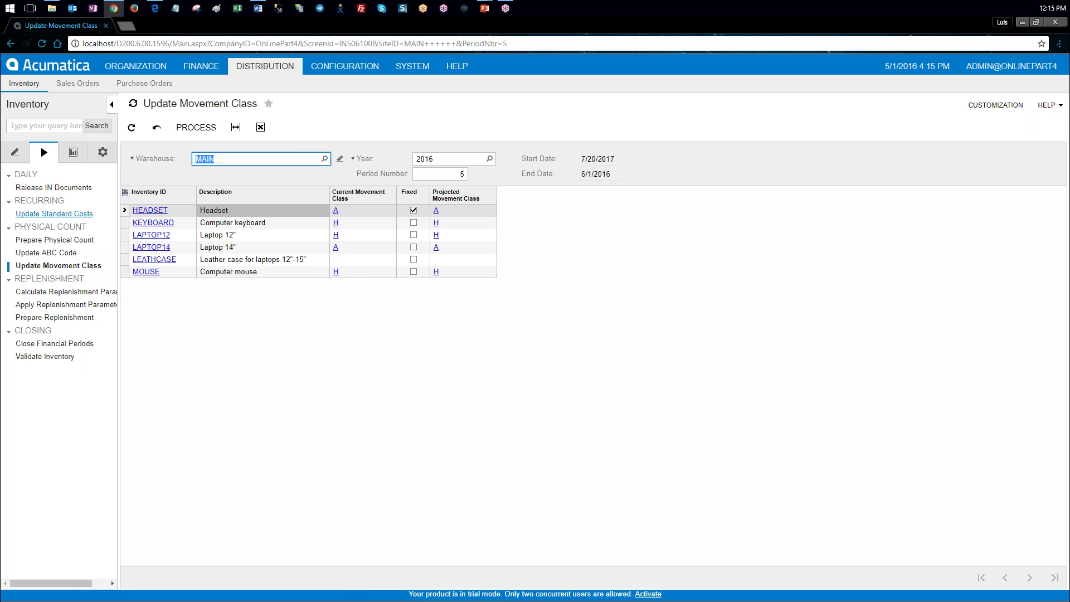
- Open the Item Warehouse Details of LAPTOP12 to check its movement class in the MAIN warehouse
click(15, 153)
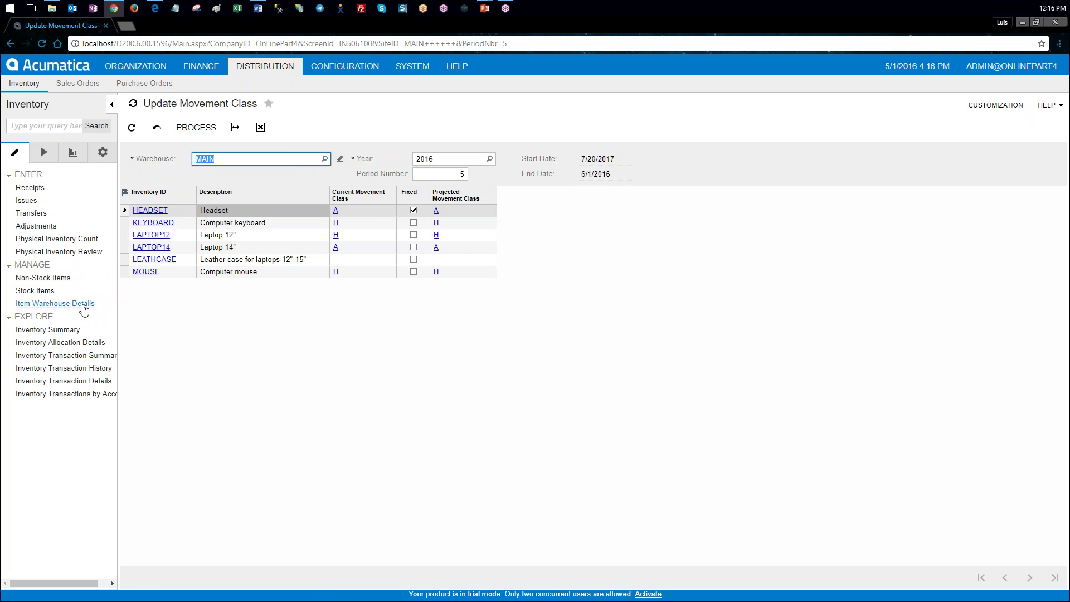
click(83, 306)
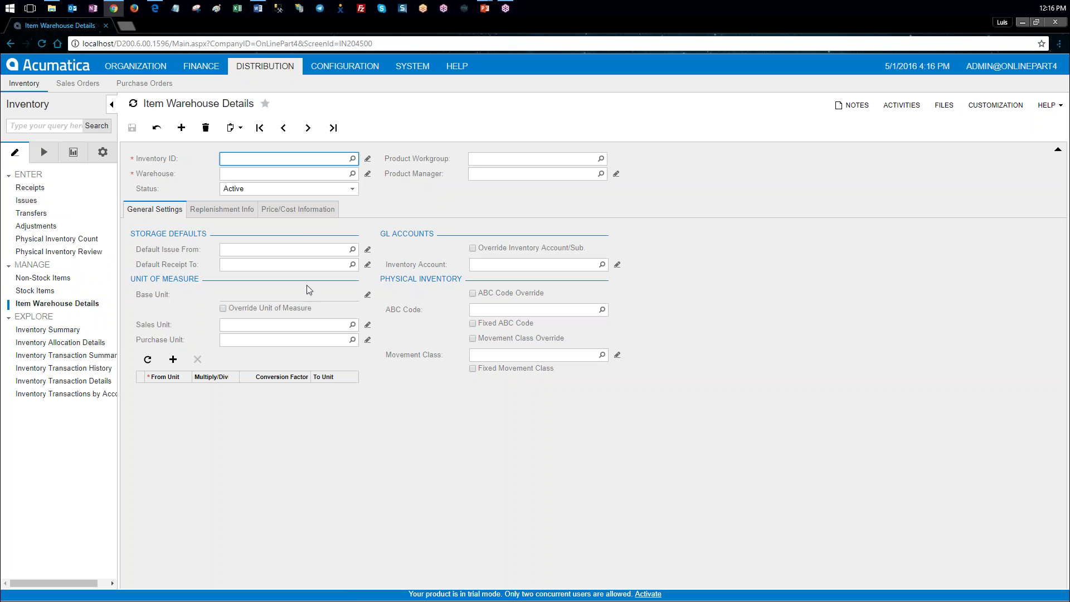
click(353, 158)
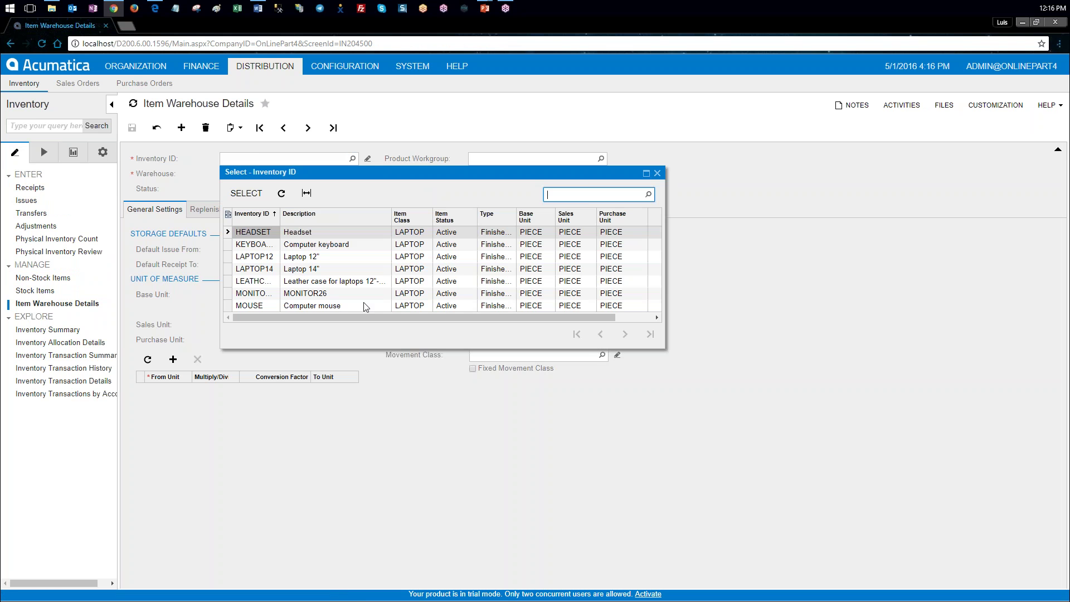
double_click(308, 261)
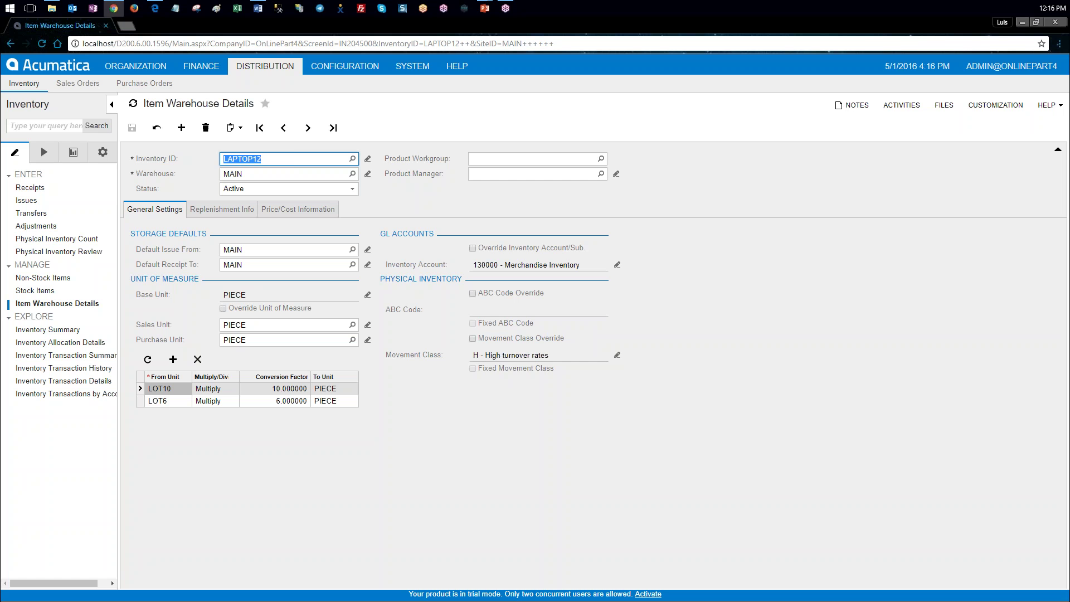
- Switch to the D200 training guide in Edge, examine the inventory turnover formula, and move the guide off the Acumatica window
click(155, 8)
drag(660, 61, 426, 59)
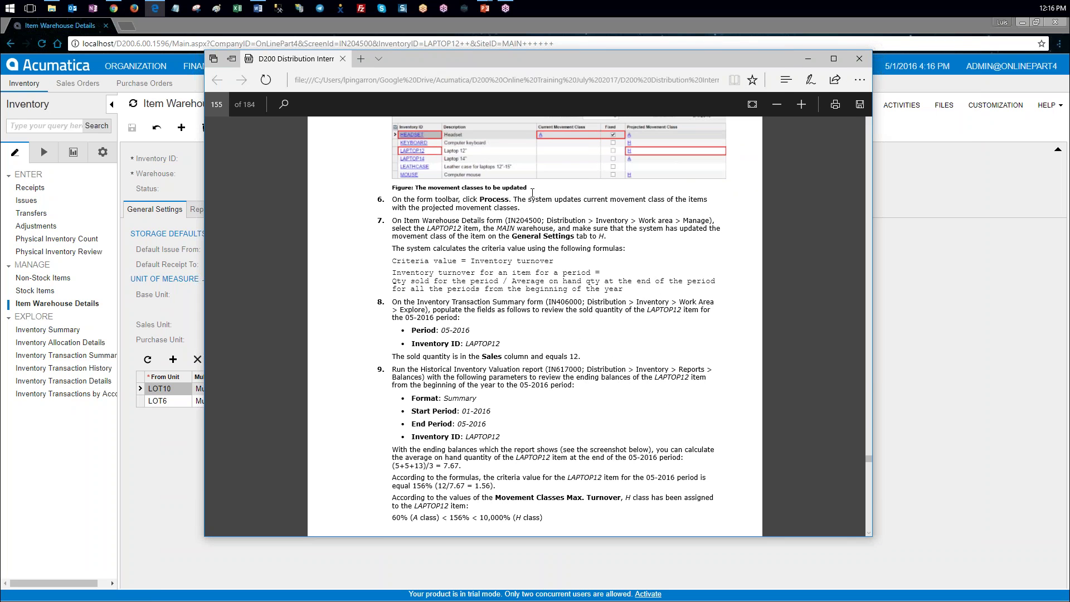
drag(487, 59, 463, 63)
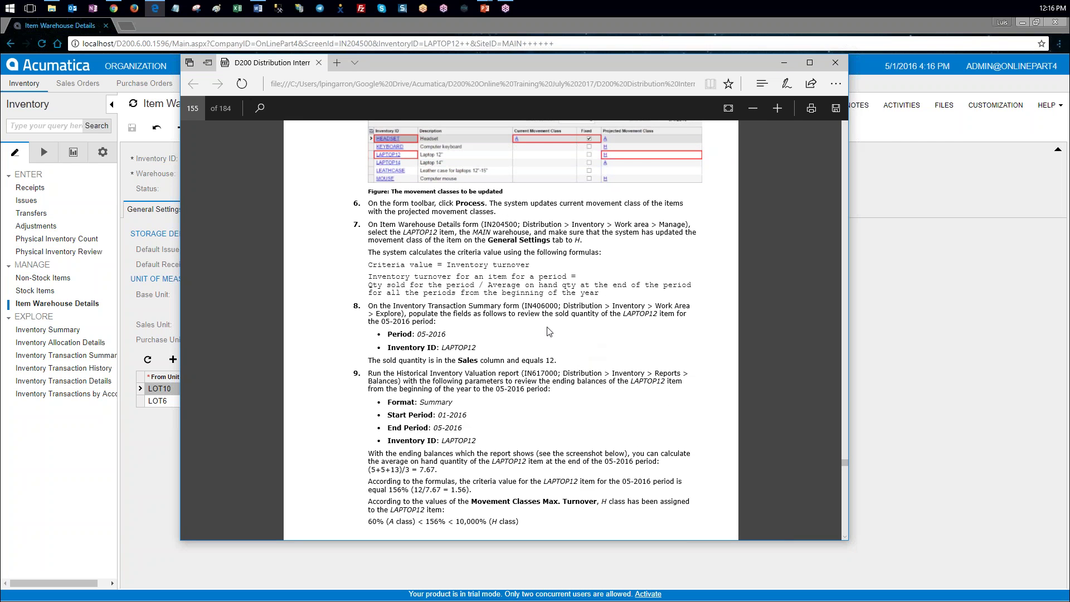
drag(375, 277, 557, 275)
click(370, 289)
drag(369, 287, 673, 296)
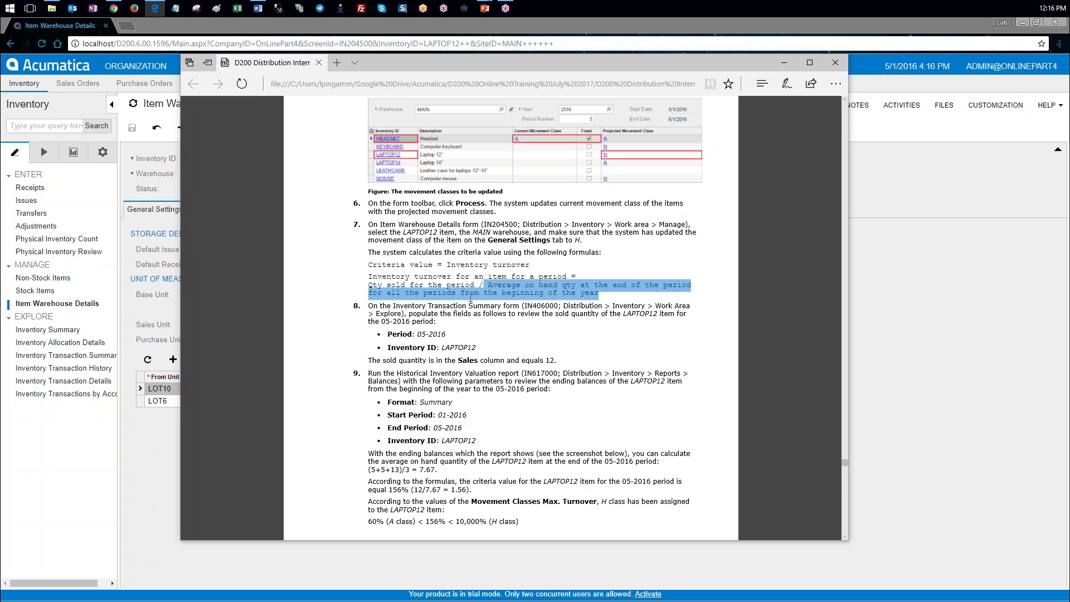
click(642, 301)
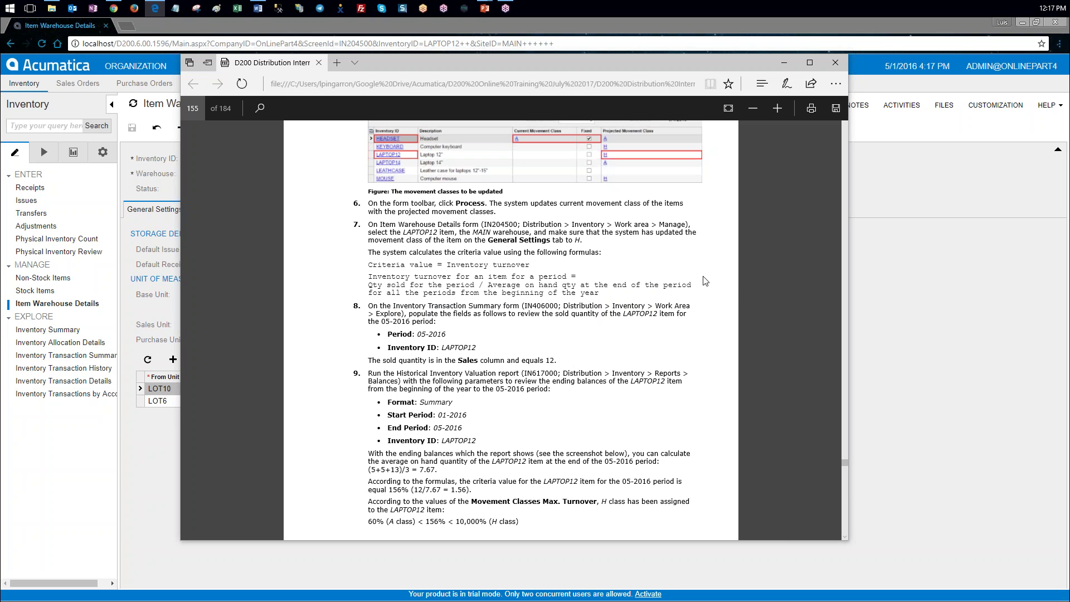
scroll(705, 280, up, 1)
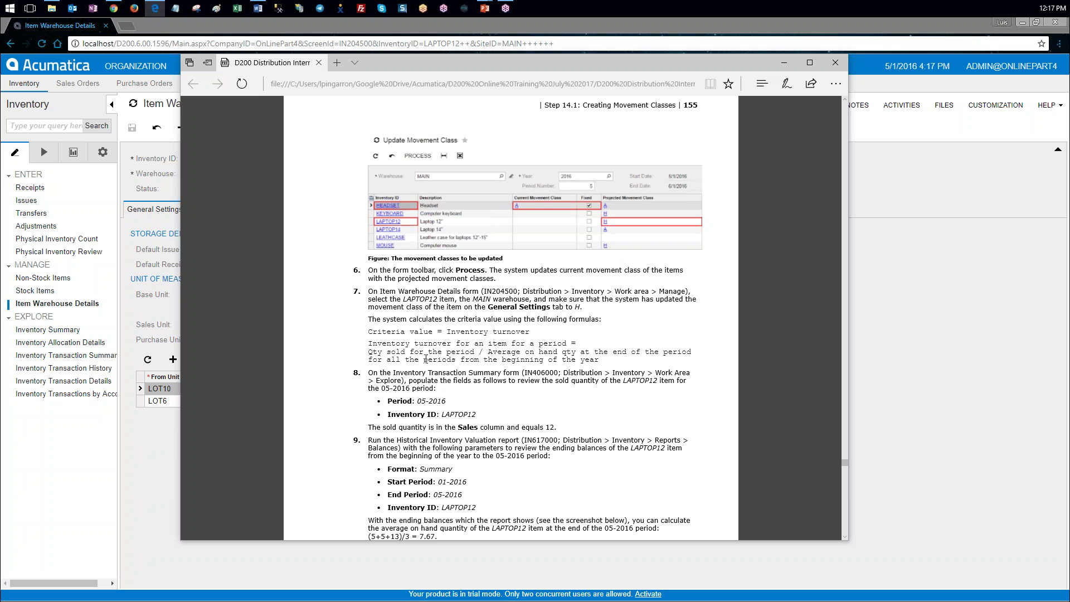
drag(371, 346, 599, 360)
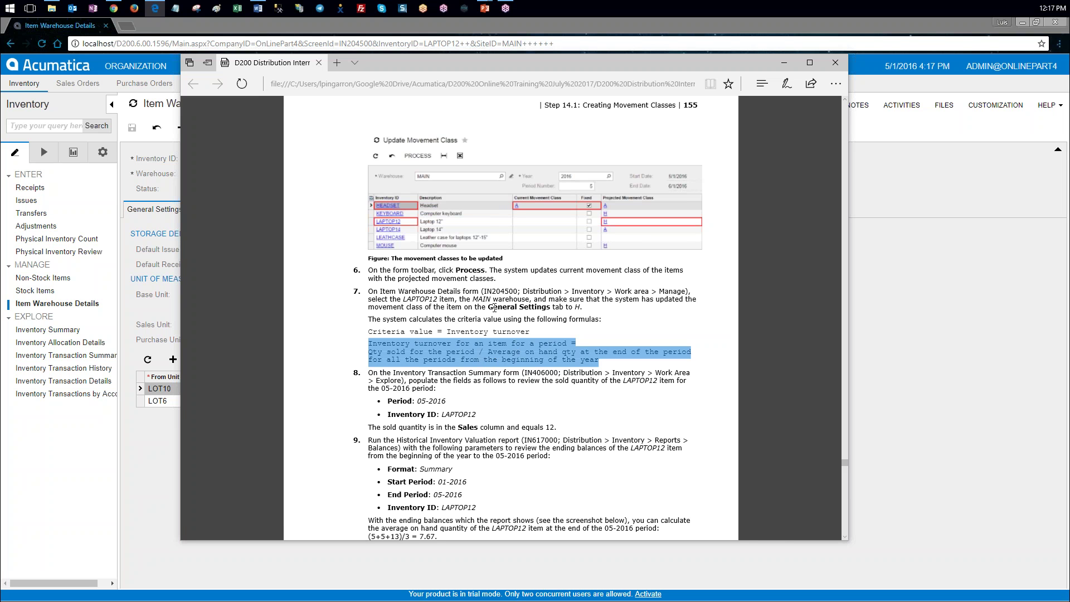
drag(496, 61, 0, 60)
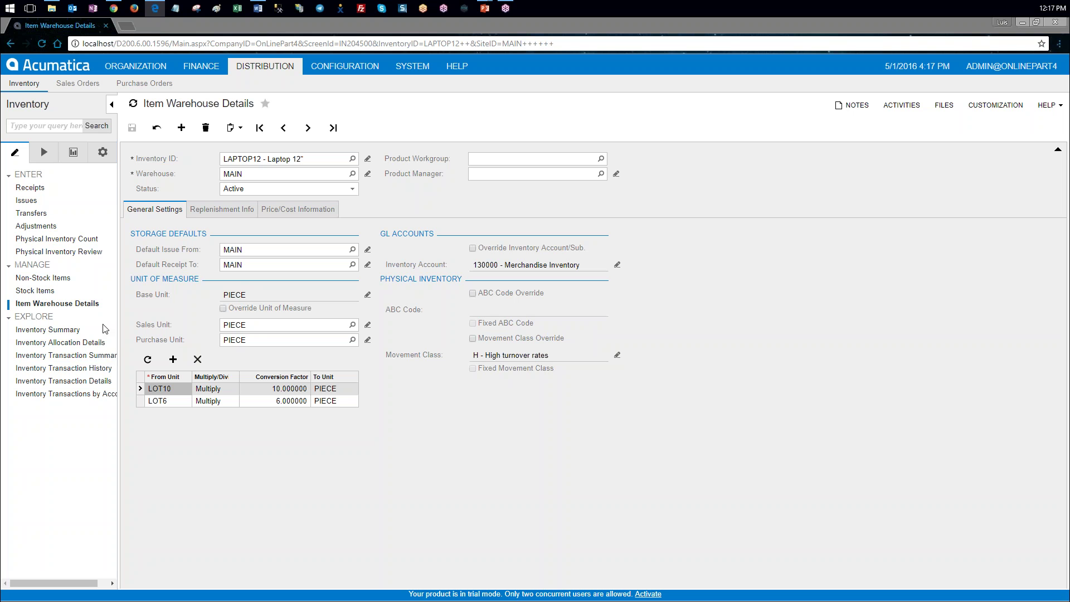
- Open the Inventory Transaction Summary and filter it by LAPTOP12 to review the item's sales for period 05-2016
click(109, 360)
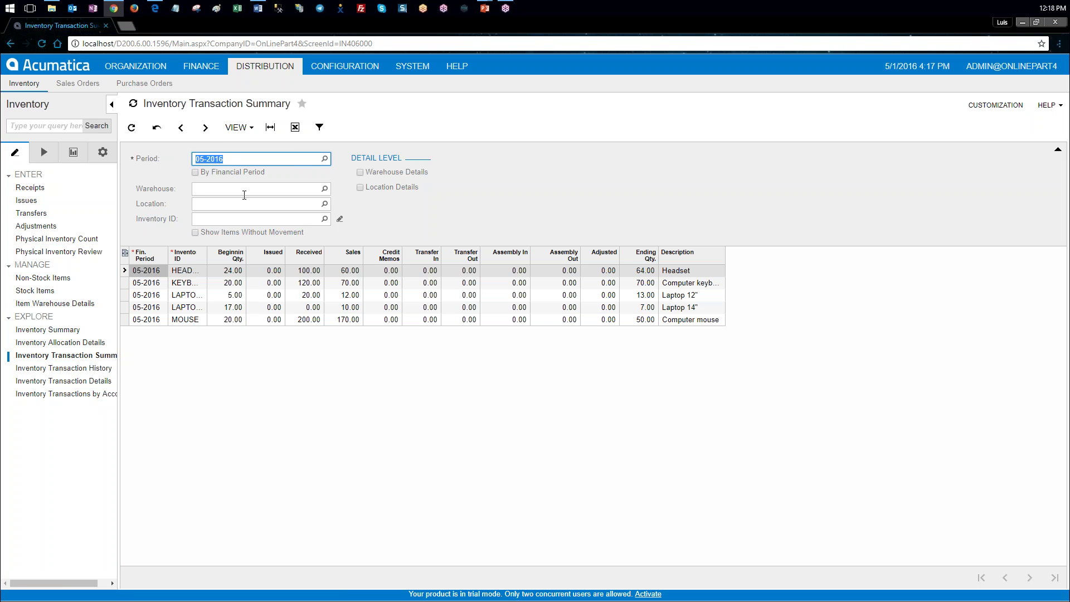
click(244, 217)
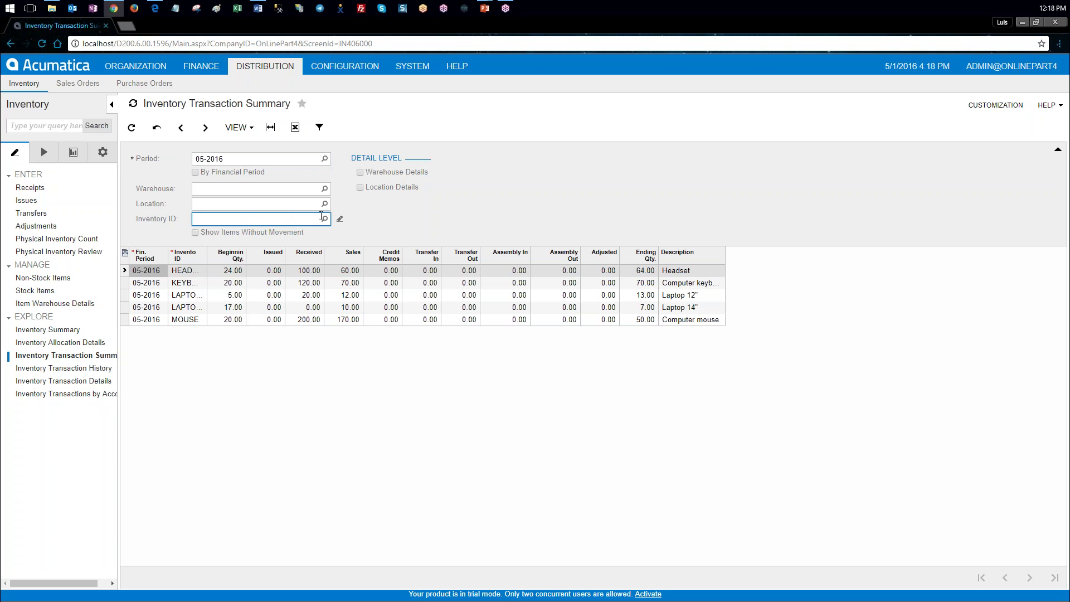
click(391, 224)
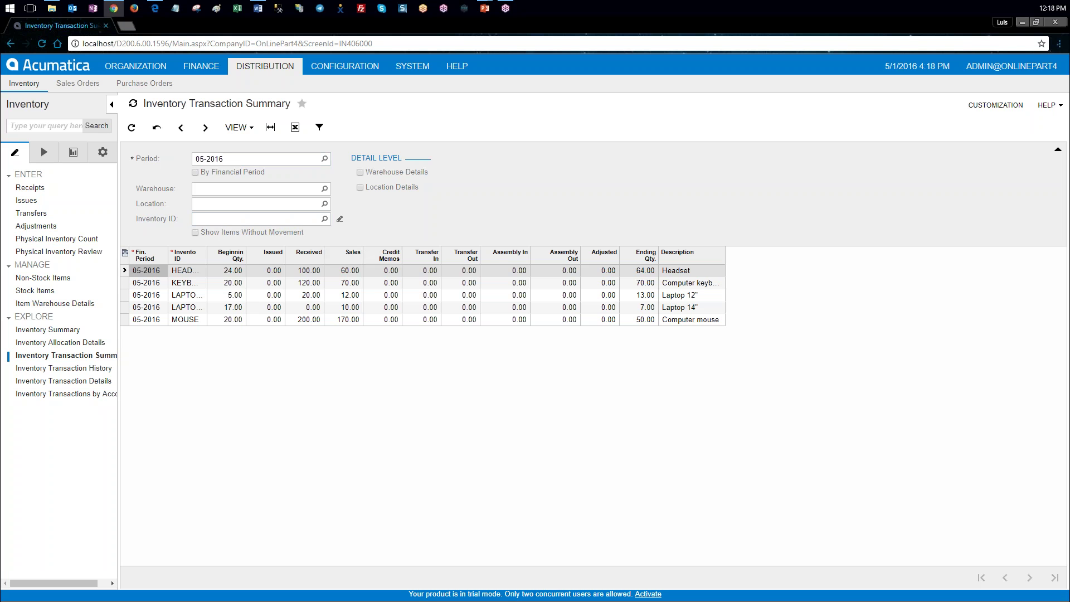
click(324, 219)
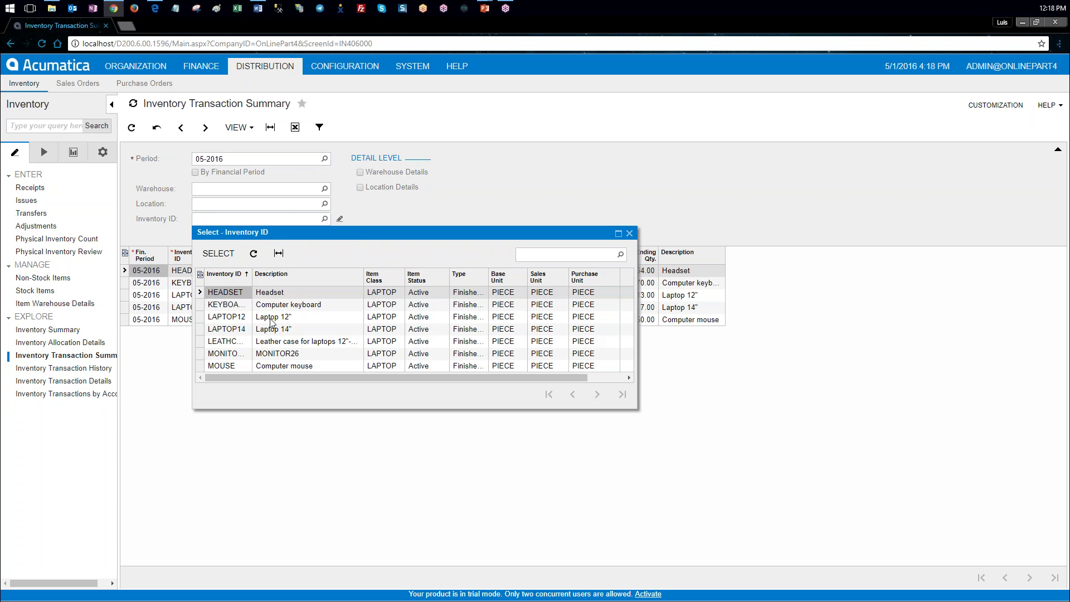
double_click(272, 319)
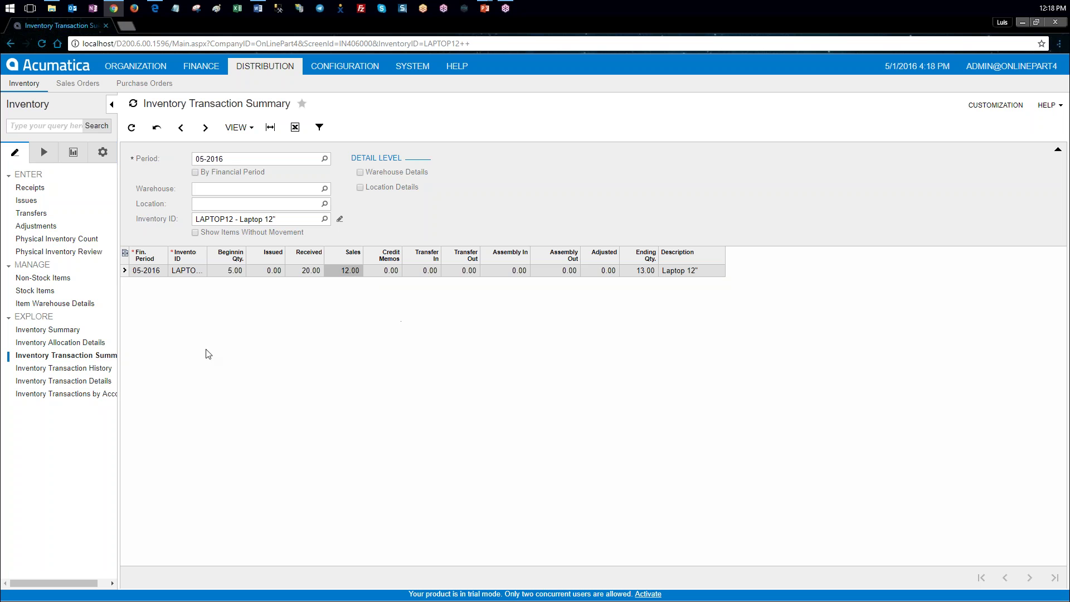
- Run the Historical Inventory Valuation report for LAPTOP12 with start period 01-2016
click(74, 152)
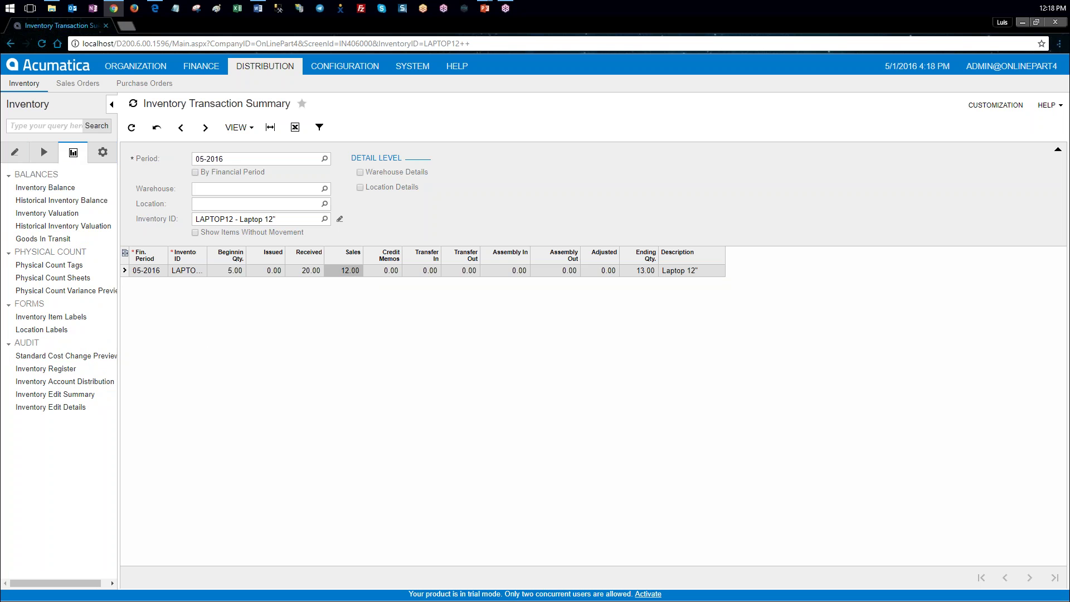
click(102, 226)
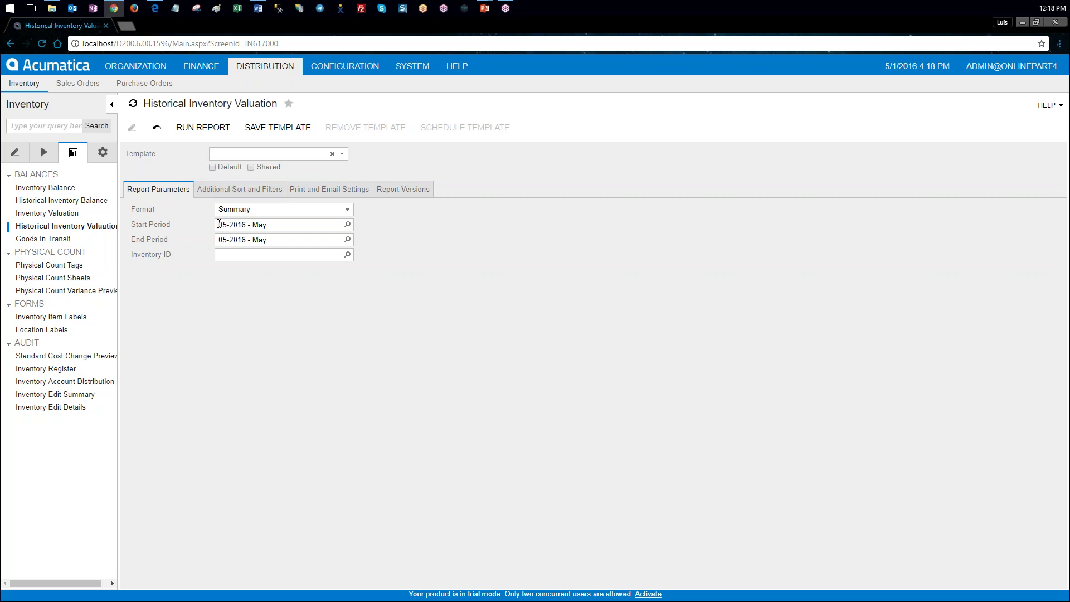
click(259, 225)
text(01-2)
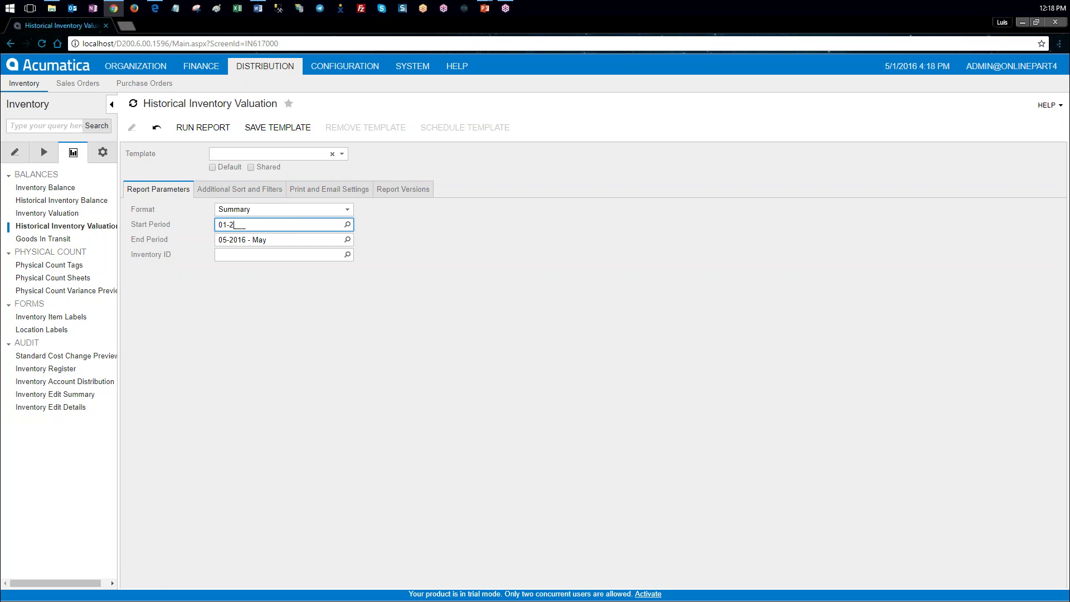
text(016)
key(Tab)
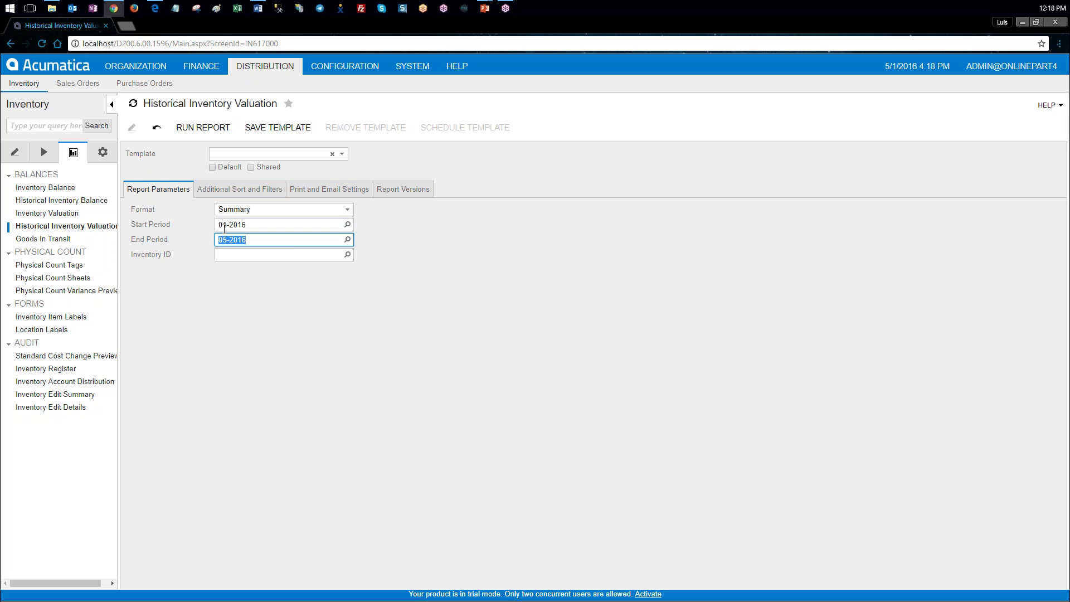
click(331, 254)
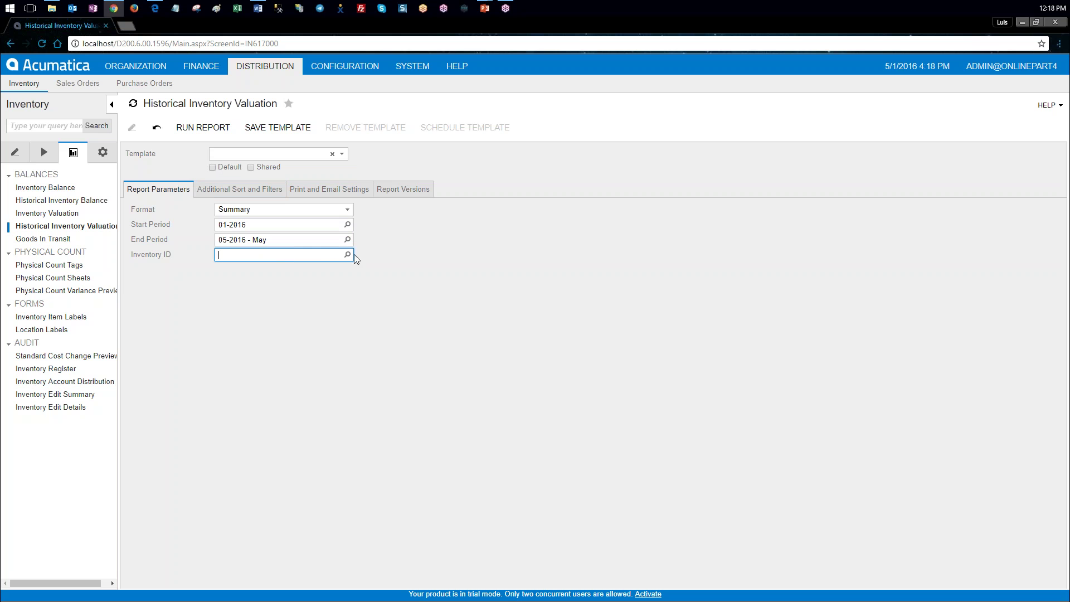
click(348, 255)
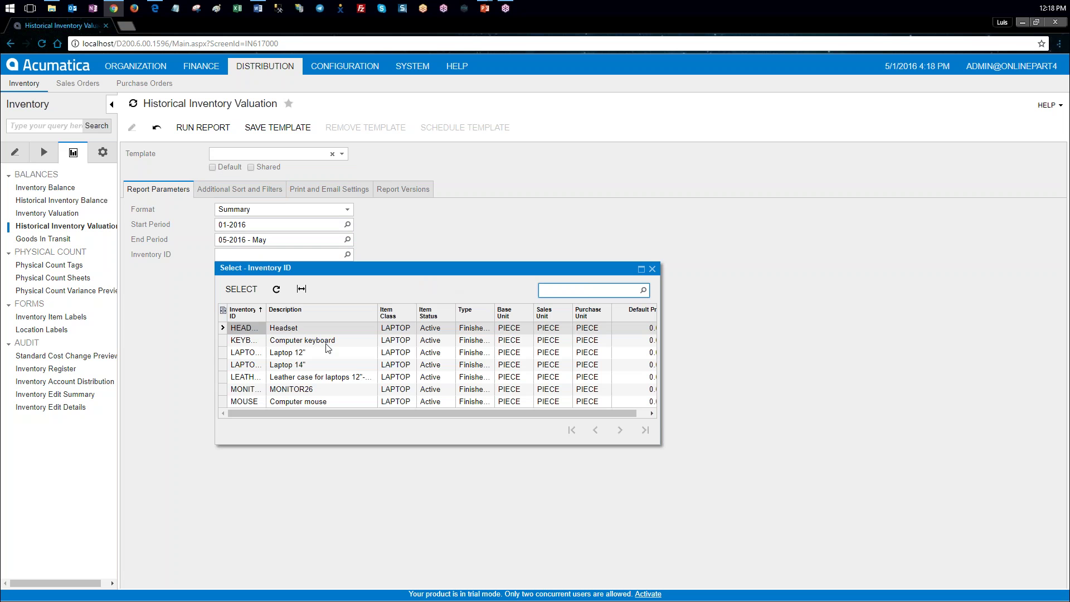
double_click(308, 354)
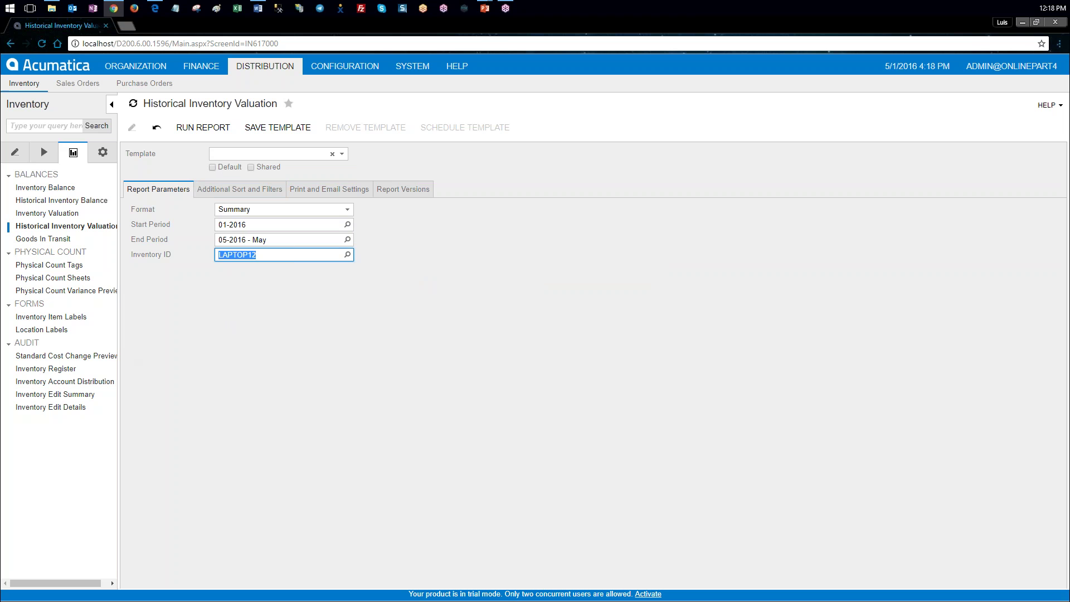
key(alt+Tab)
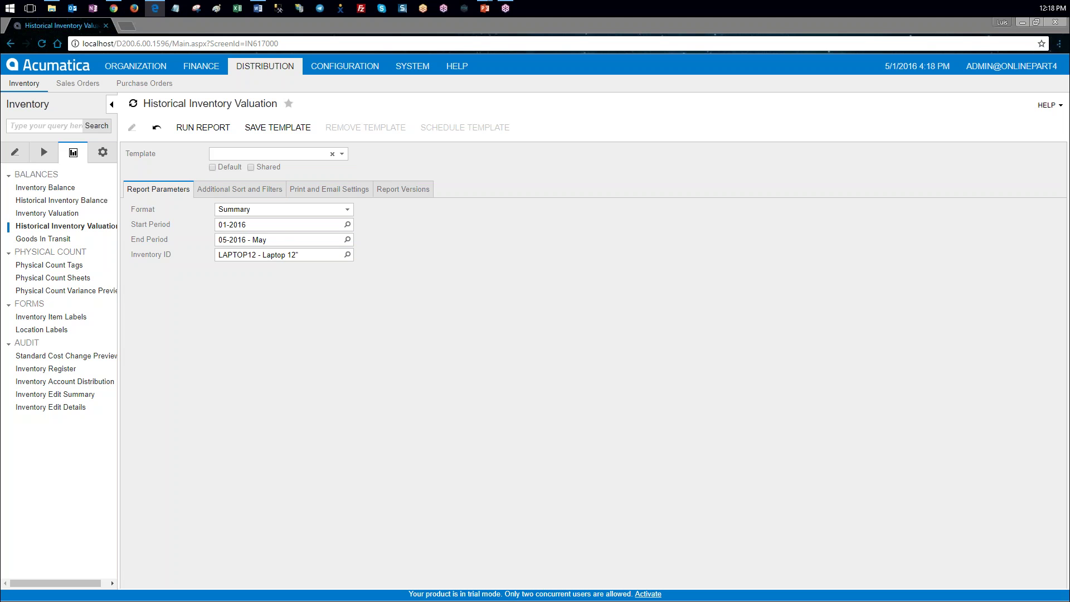
key(alt+Tab)
click(203, 127)
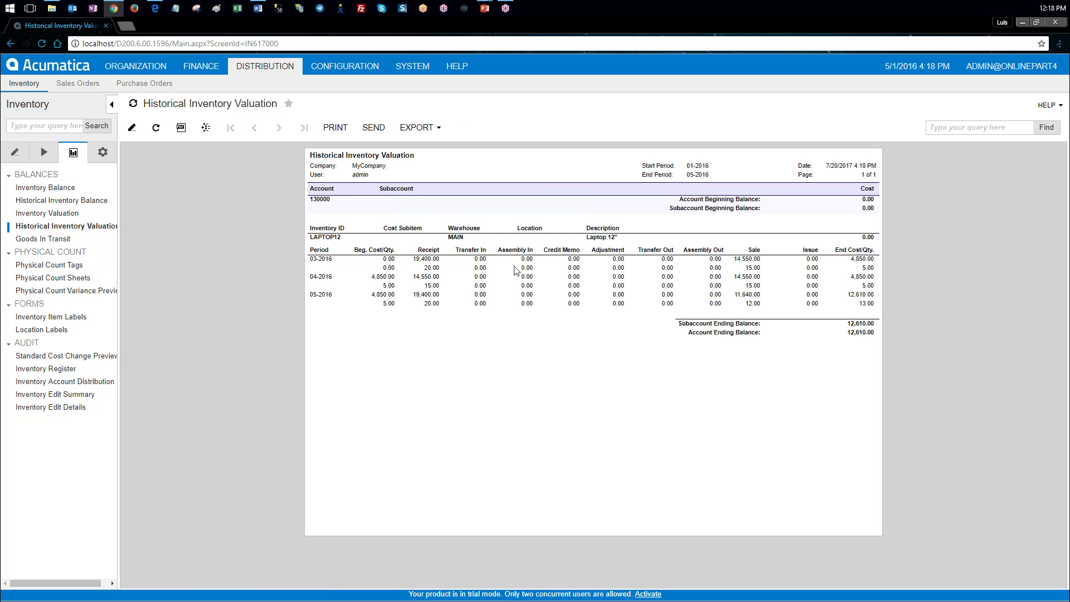
- Examine the ending quantities of LAPTOP12 for periods 03-2016, 04-2016 and 05-2016 in the report
key(alt+Tab)
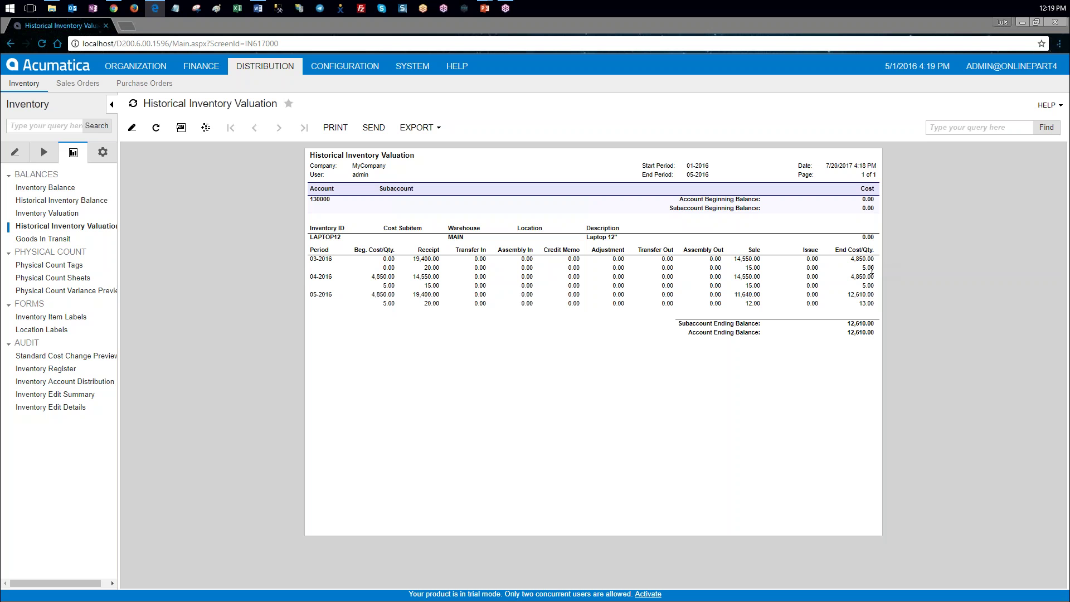
double_click(866, 268)
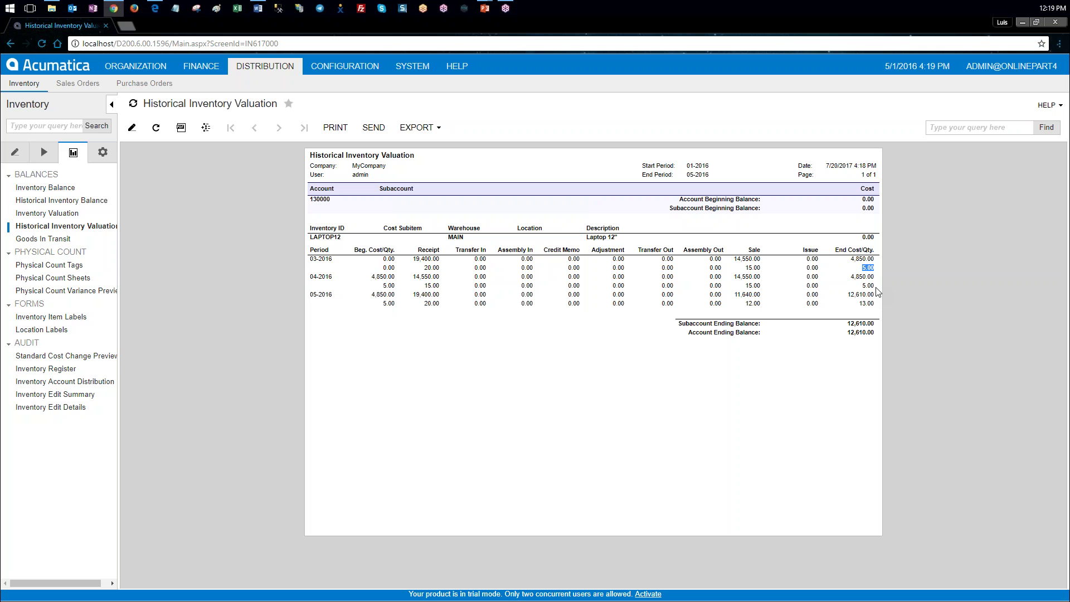
double_click(872, 285)
double_click(866, 304)
click(337, 267)
drag(863, 268, 871, 268)
- Bring back the training guide and compare the turnover formula with the LAPTOP12 sold quantity and average on-hand calculation
drag(479, 72, 453, 68)
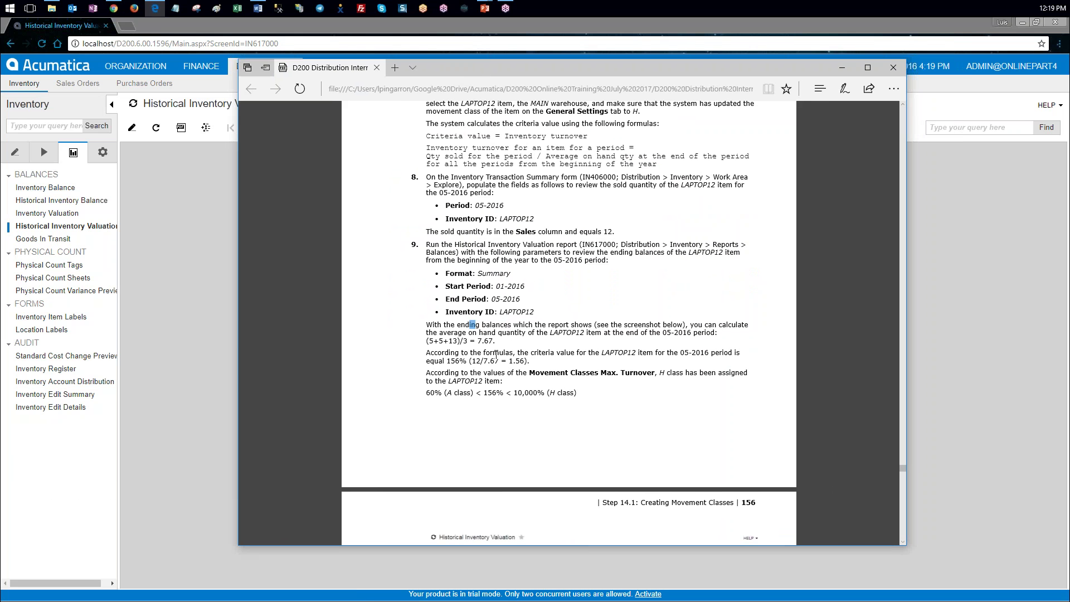
click(506, 349)
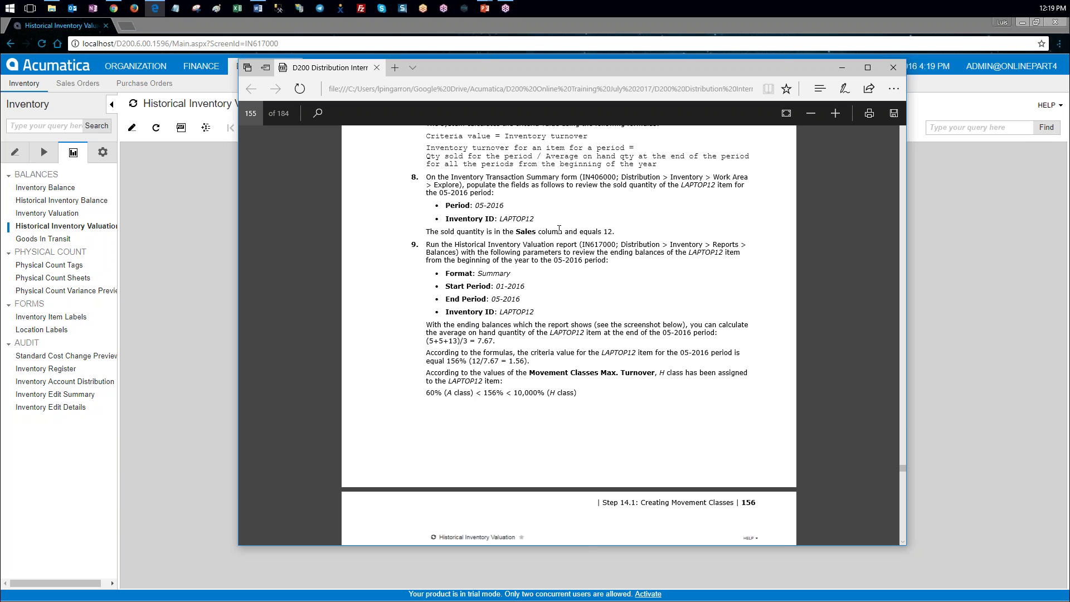
double_click(607, 232)
drag(427, 157, 528, 158)
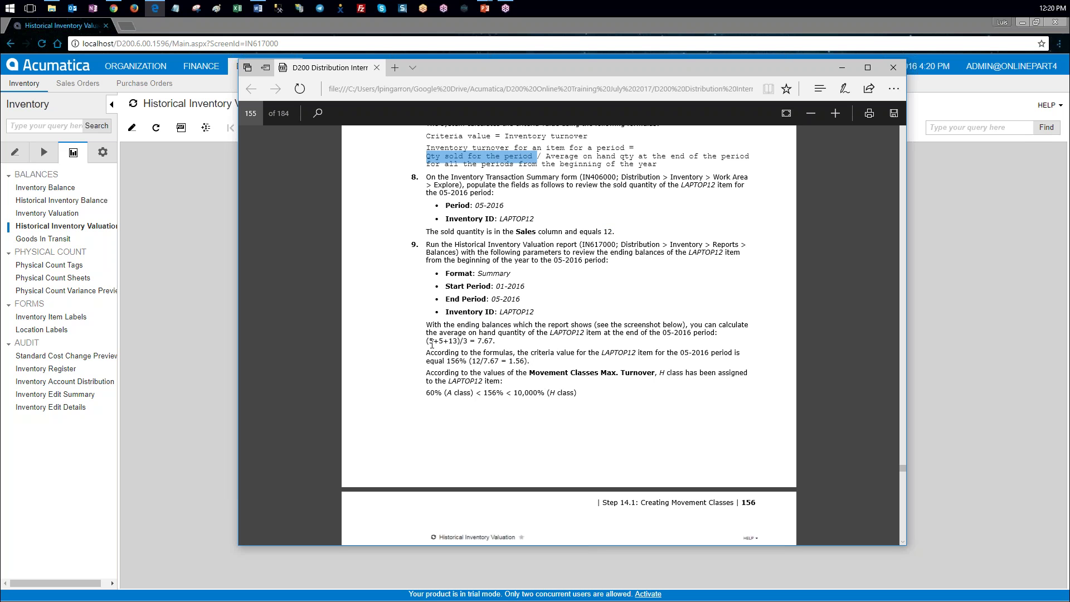
drag(427, 341, 500, 340)
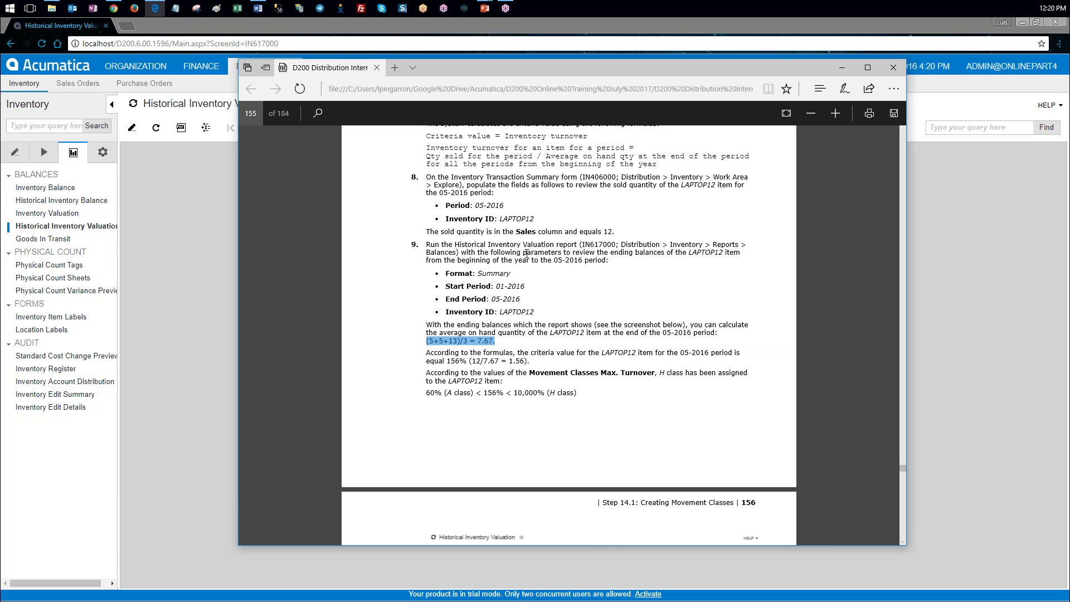
drag(546, 148, 739, 159)
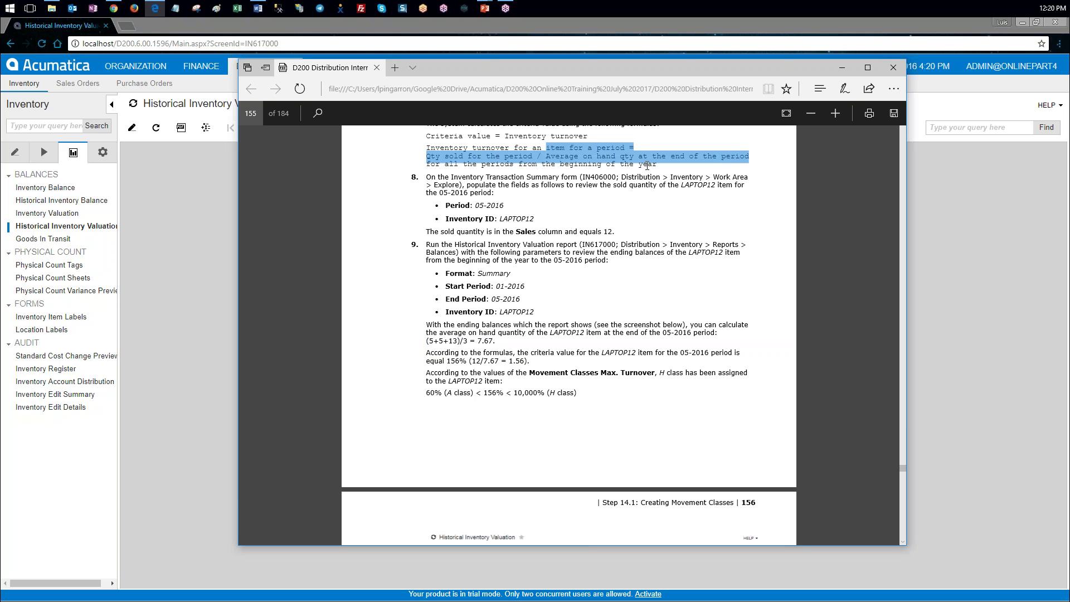
click(599, 159)
drag(543, 157, 629, 160)
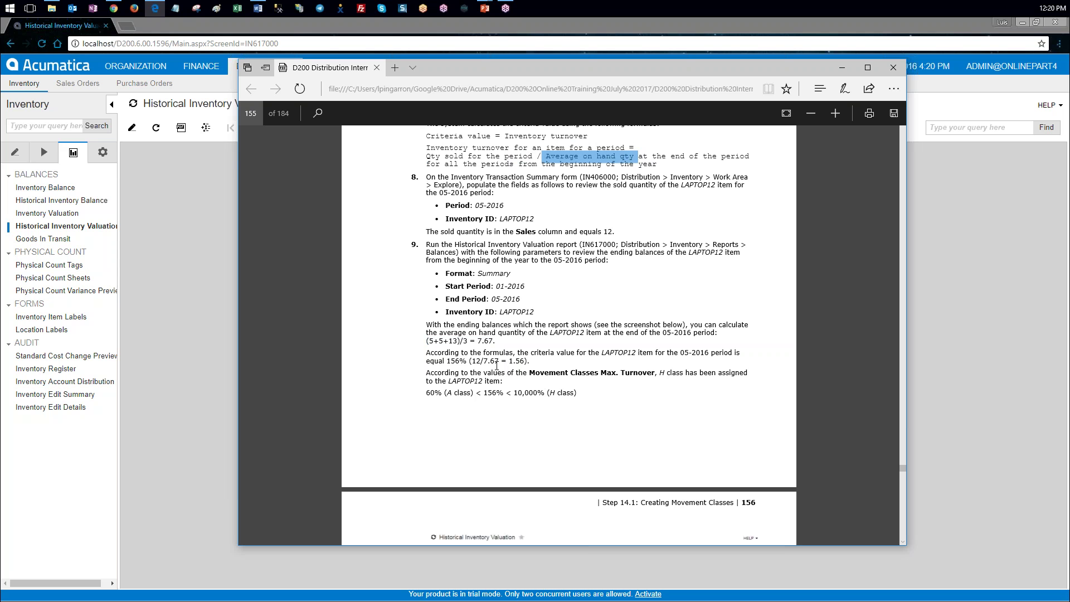
- Examine the guide's LAPTOP12 criteria calculation against the A and H class turnover limits, and move the guide out of view
drag(472, 361, 501, 362)
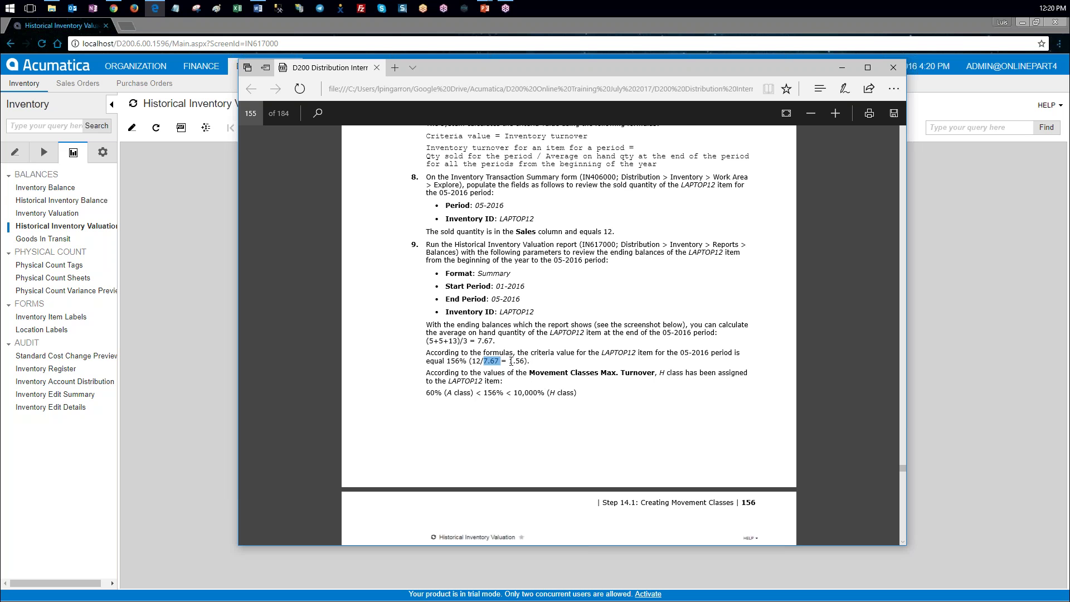
drag(507, 361, 525, 362)
drag(448, 363, 456, 362)
drag(549, 391, 571, 390)
drag(512, 393, 537, 394)
drag(483, 394, 496, 393)
drag(548, 393, 574, 394)
drag(520, 69, 520, 601)
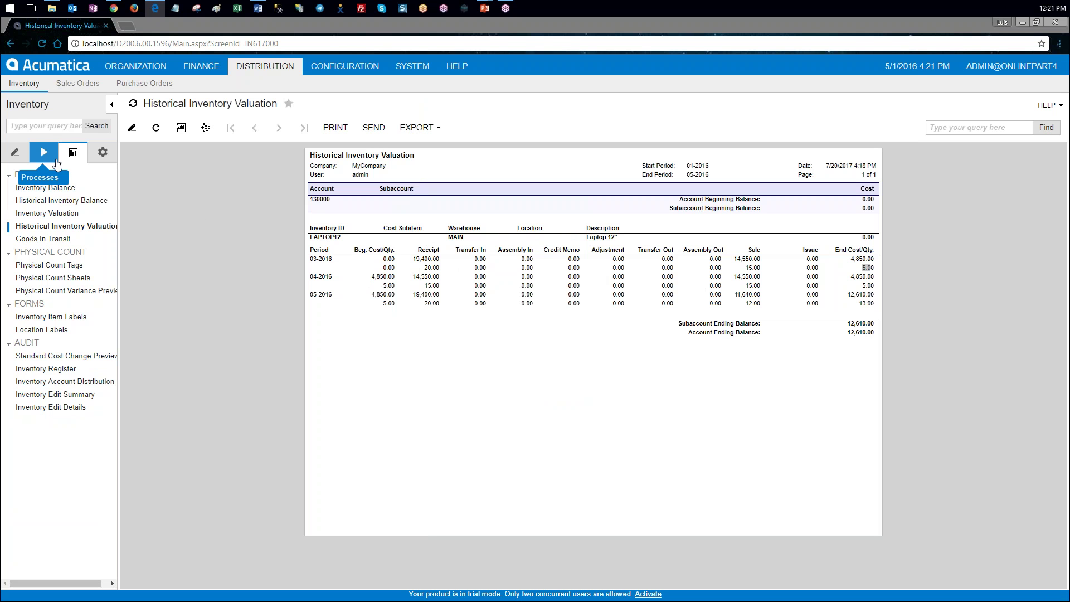
- Open the Update Movement Class form to review the current and projected movement classes for the MAIN warehouse
click(102, 152)
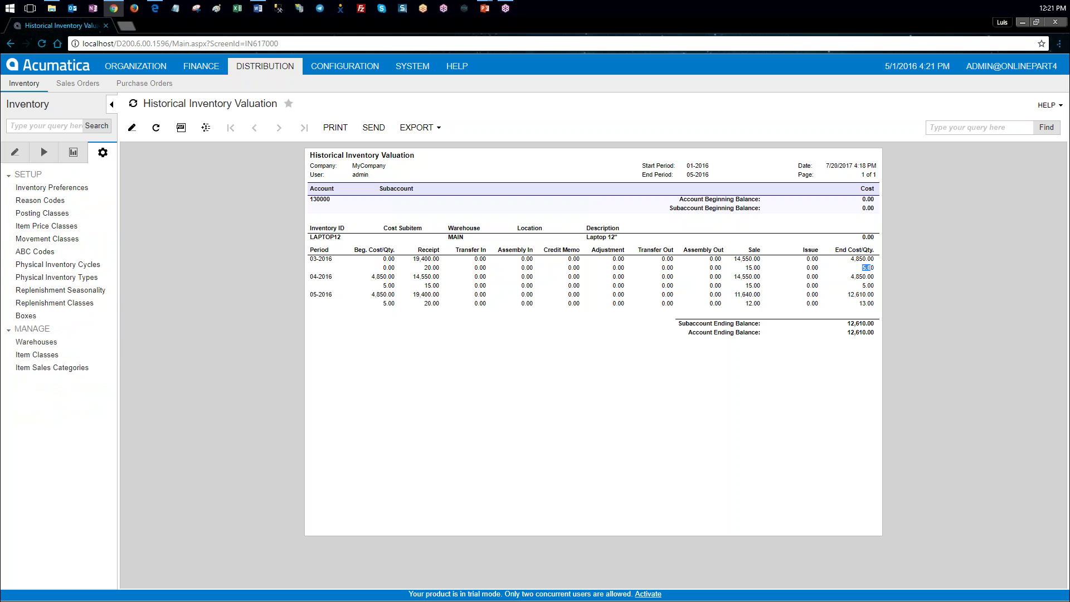
click(44, 152)
click(85, 266)
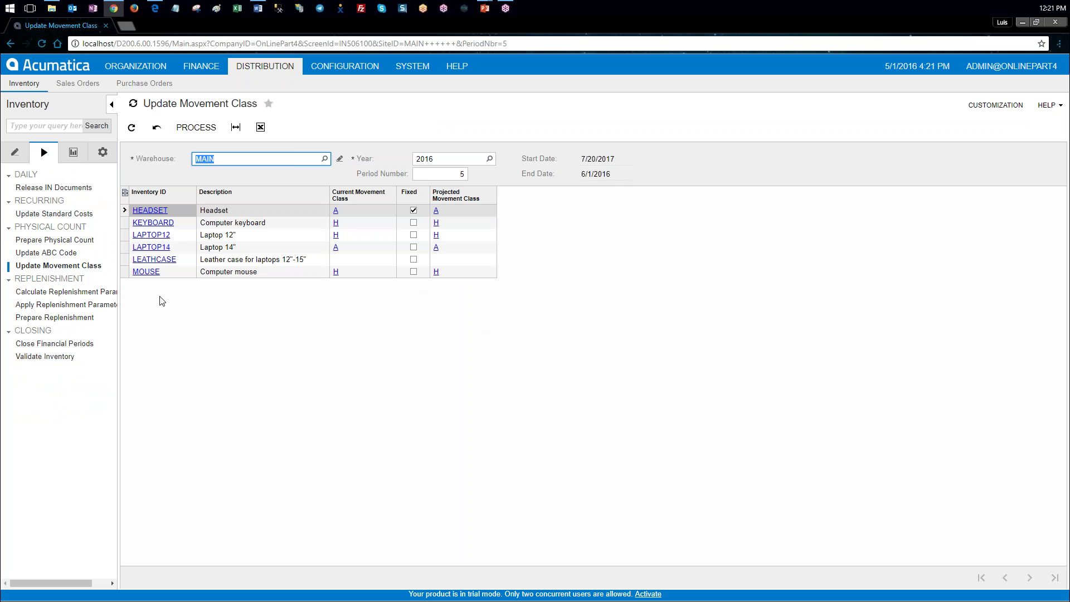
key(alt+Tab)
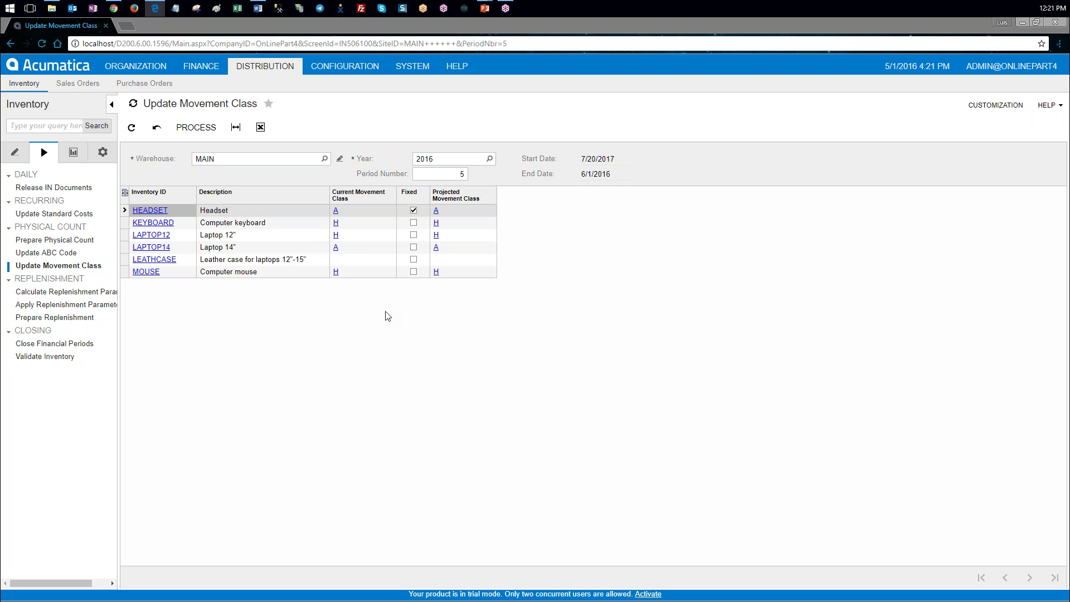
- Set the business date to 3/31/2016
click(14, 152)
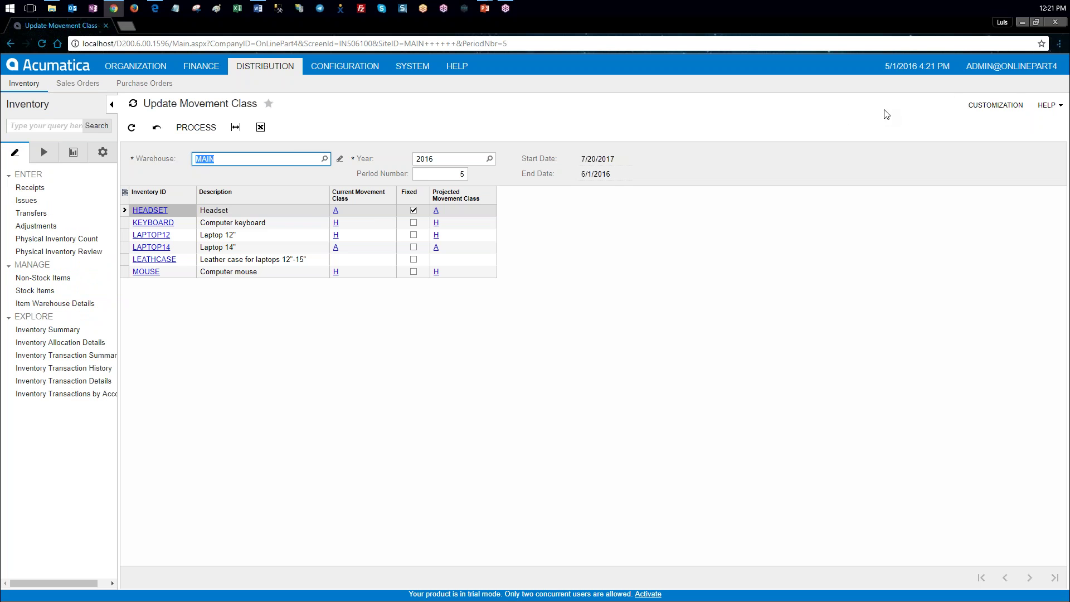
click(910, 68)
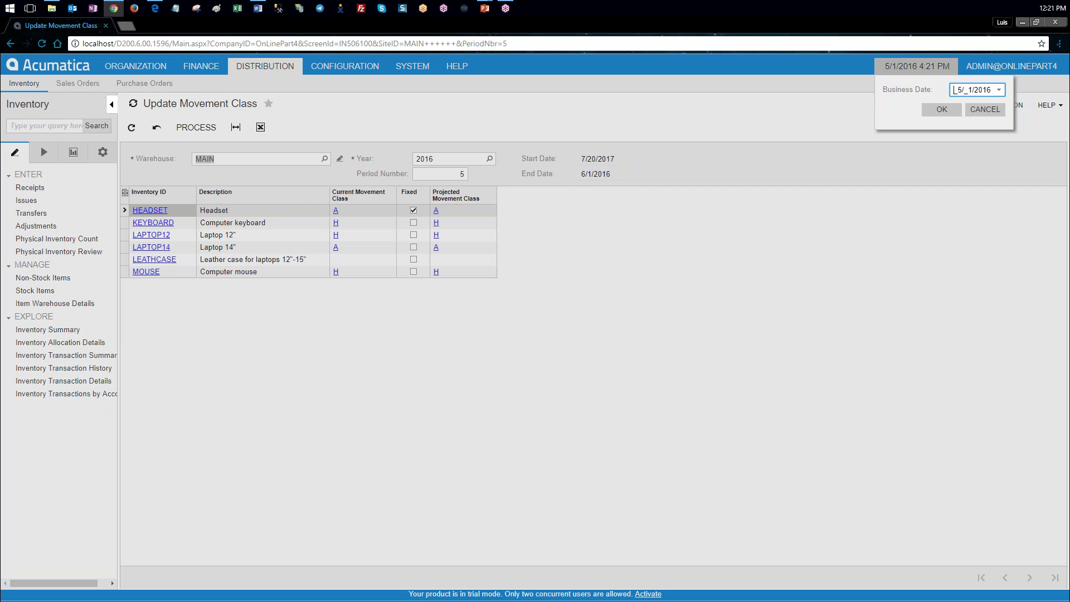
text(03/)
text(31)
key(Return)
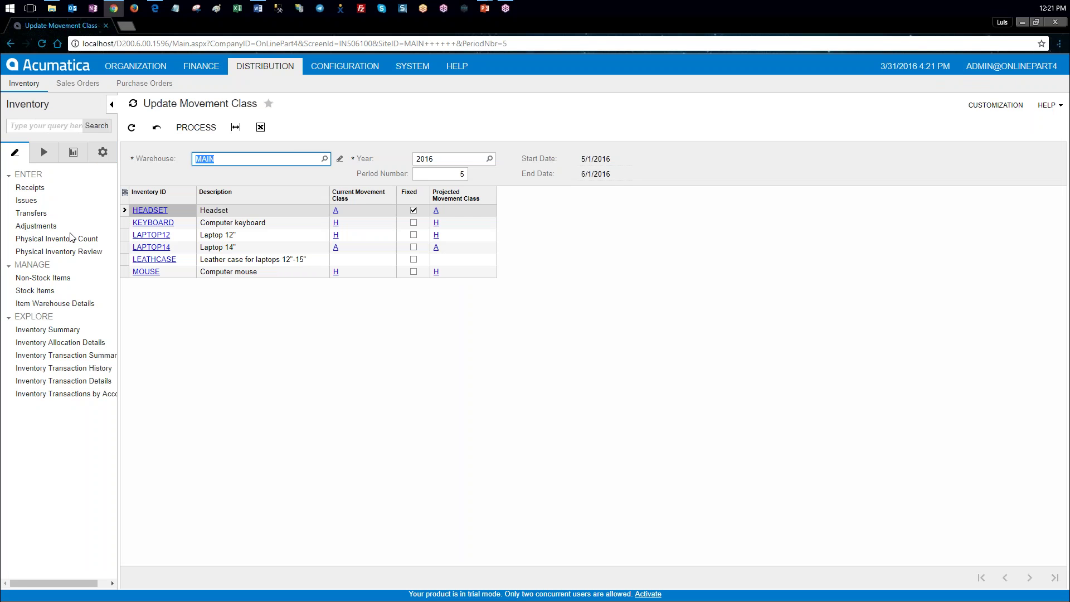
- Open the Prepare Physical Count form and choose MOVEMENT as the count type
click(44, 152)
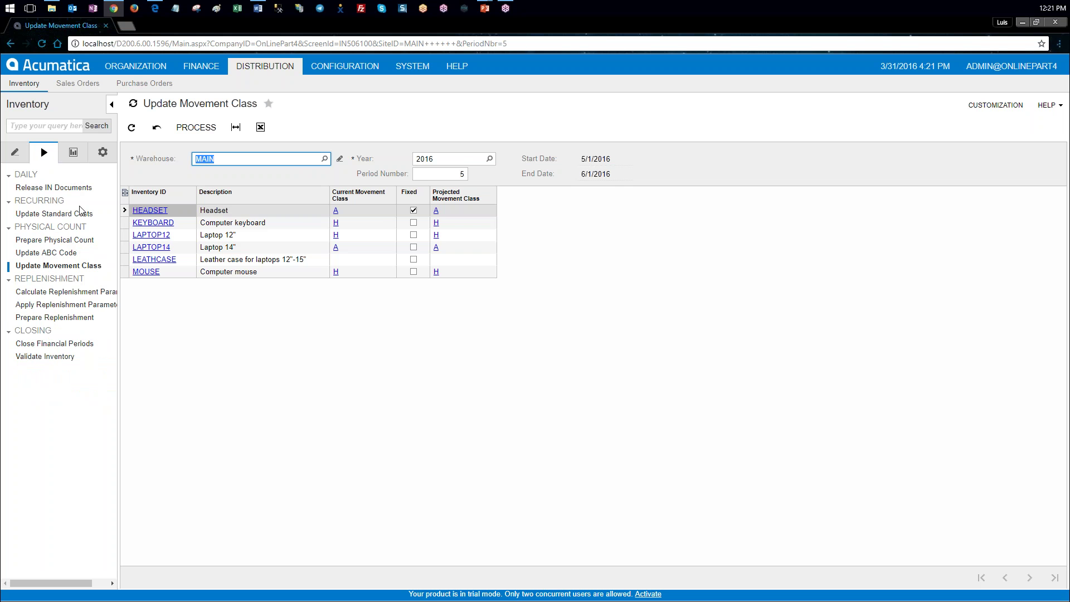
click(70, 240)
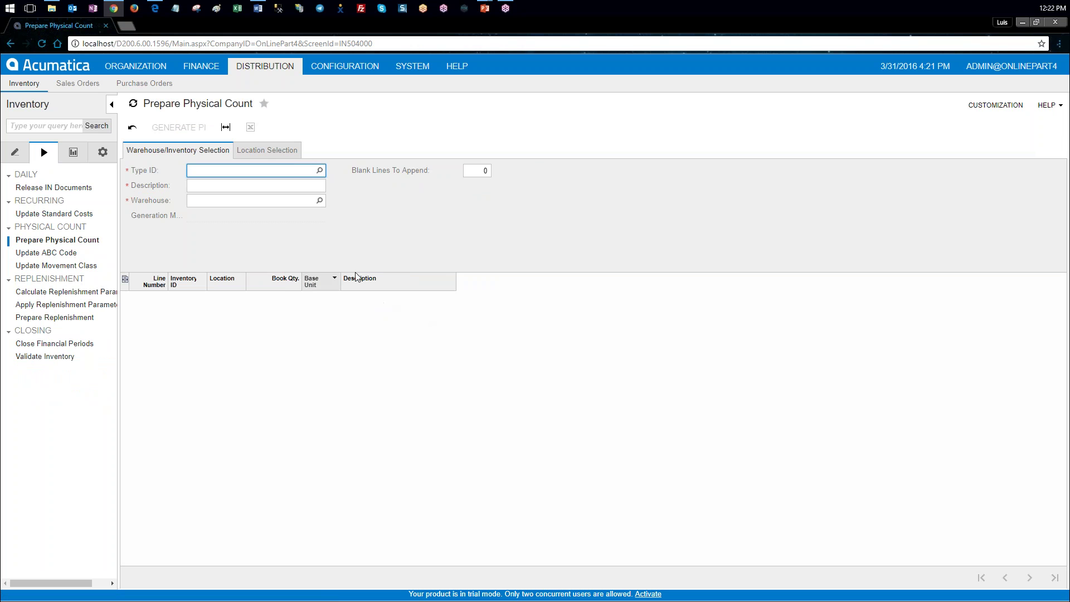
click(319, 171)
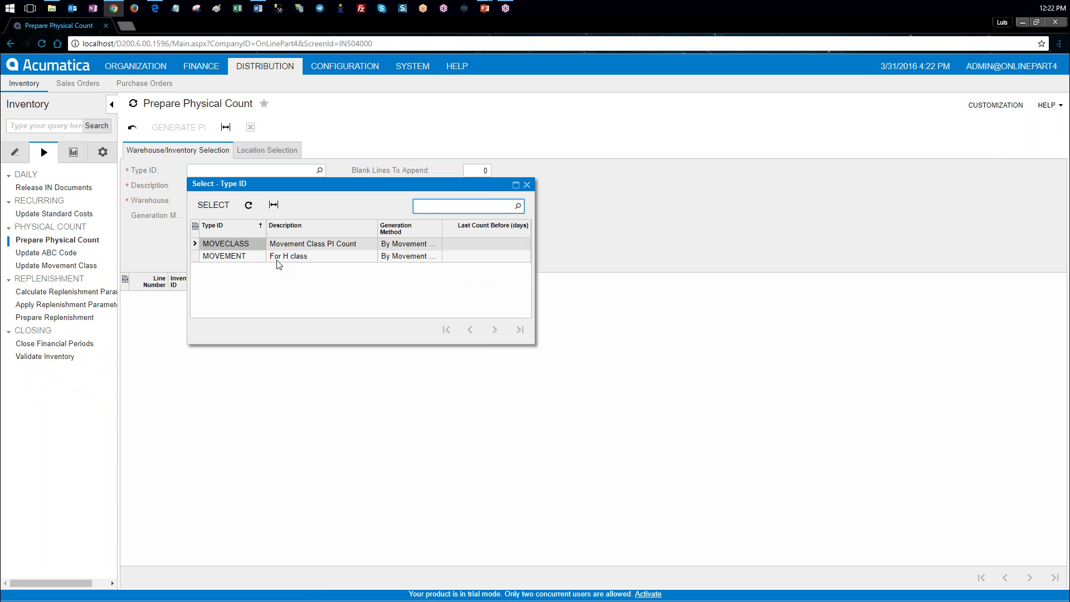
double_click(245, 258)
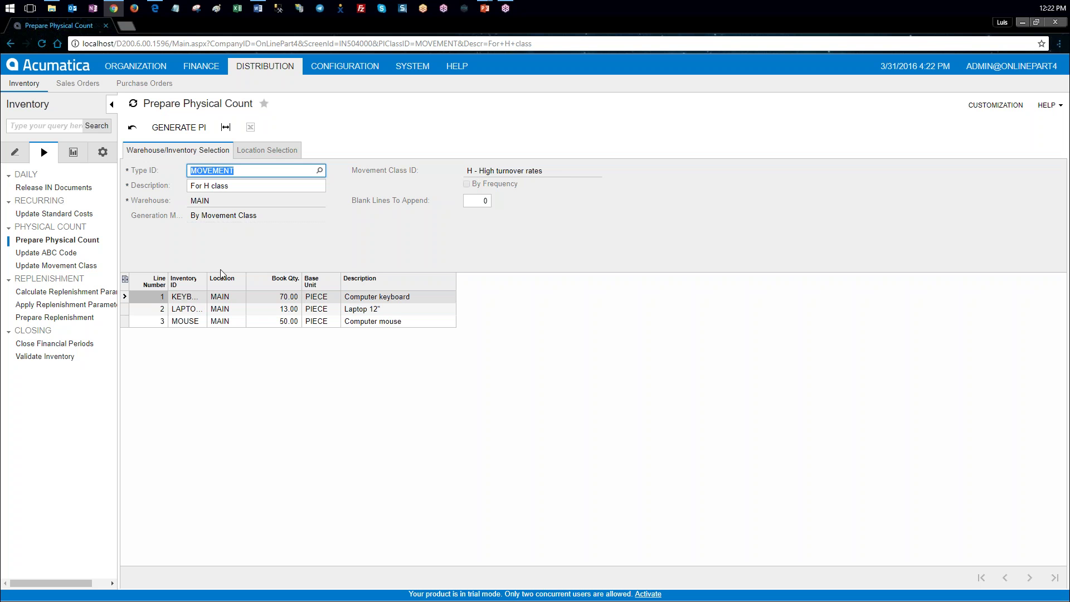
- Review the count lines, widen the Inventory ID column to show full item names, and generate the physical inventory
click(188, 300)
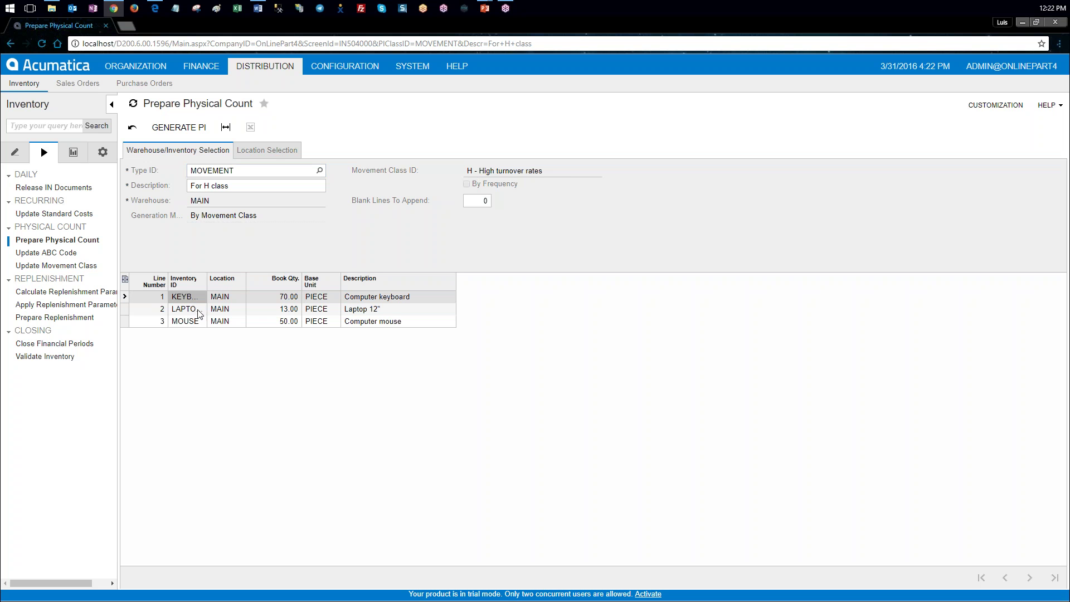
click(196, 308)
click(199, 323)
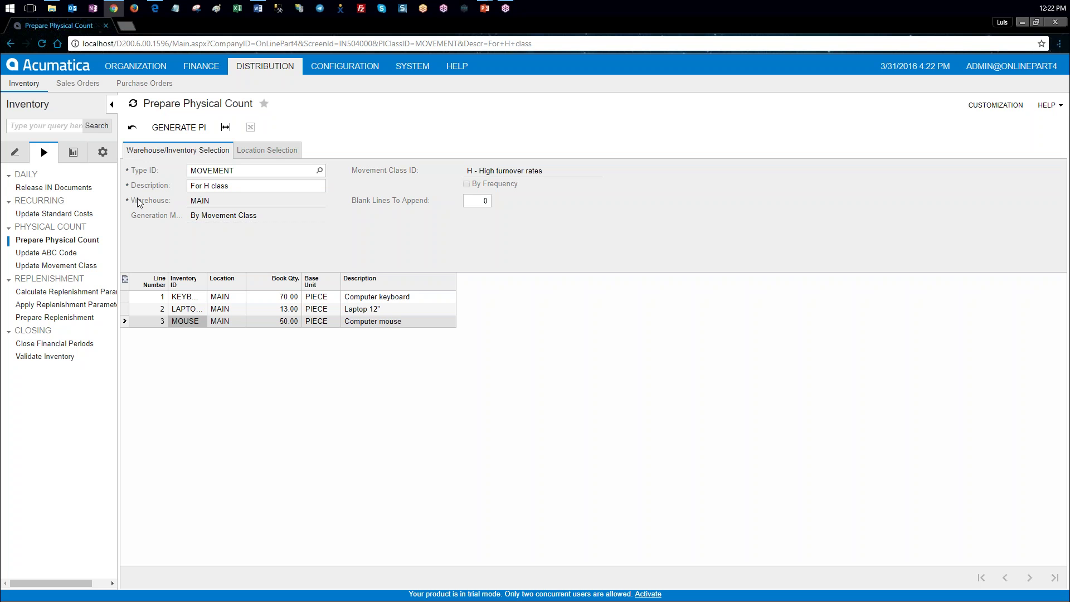
drag(207, 278, 231, 279)
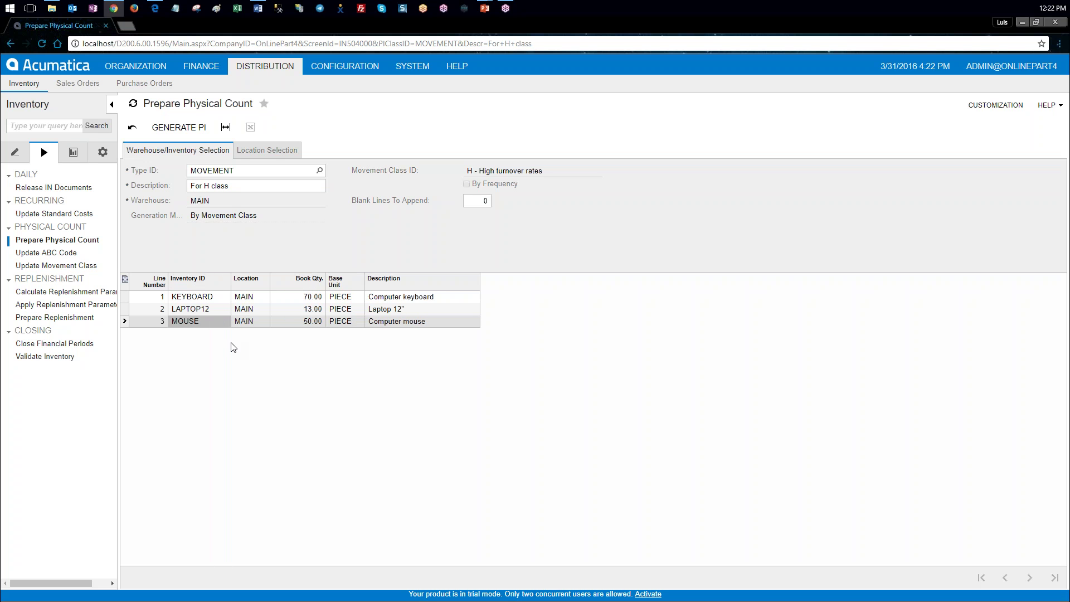
click(186, 127)
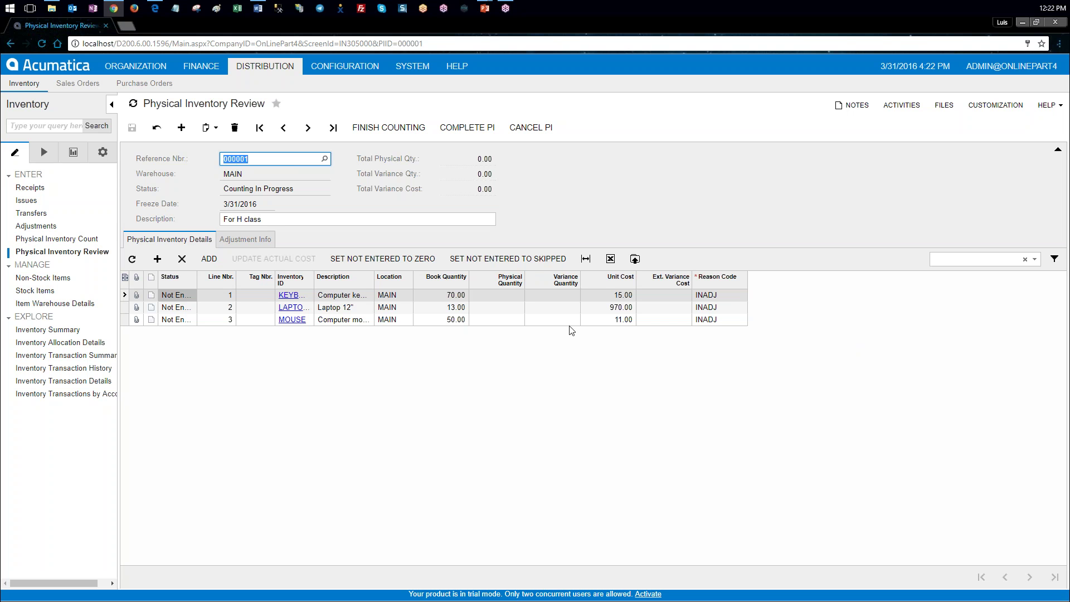
click(519, 299)
click(510, 296)
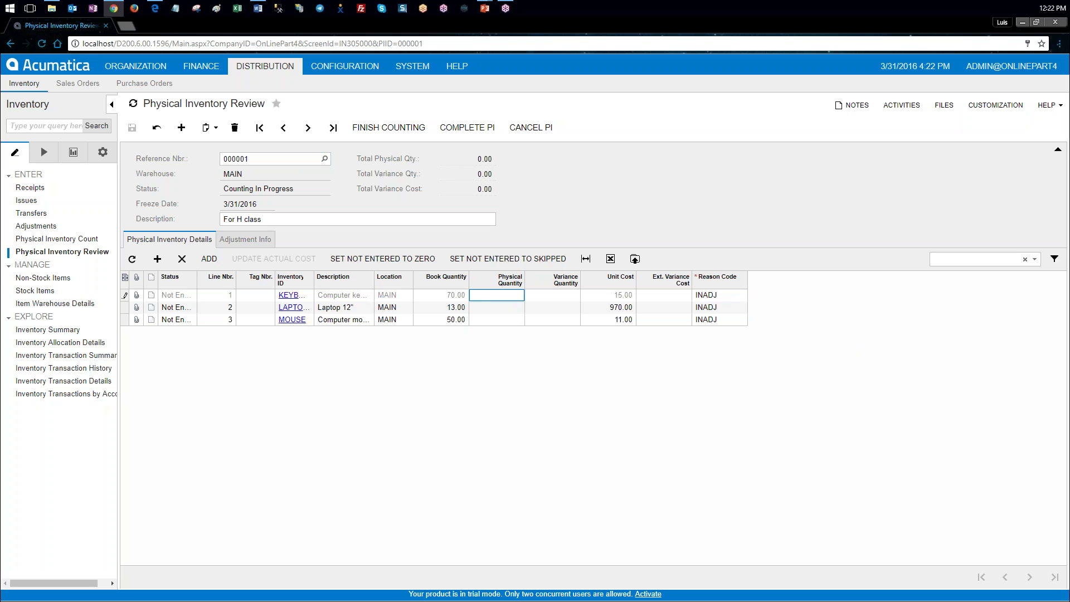
text(15)
key(Tab)
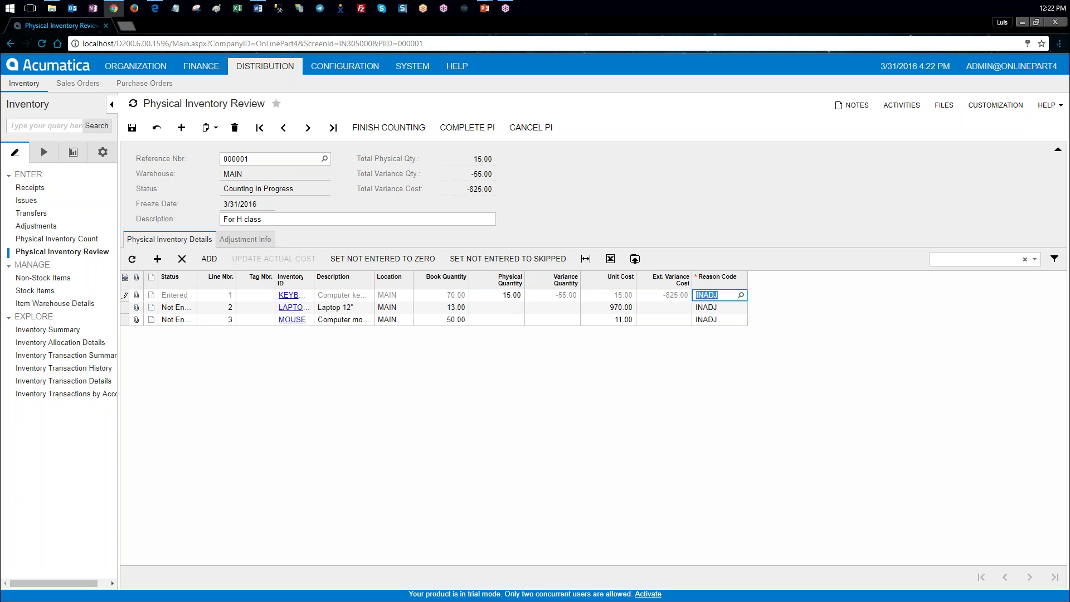
click(516, 310)
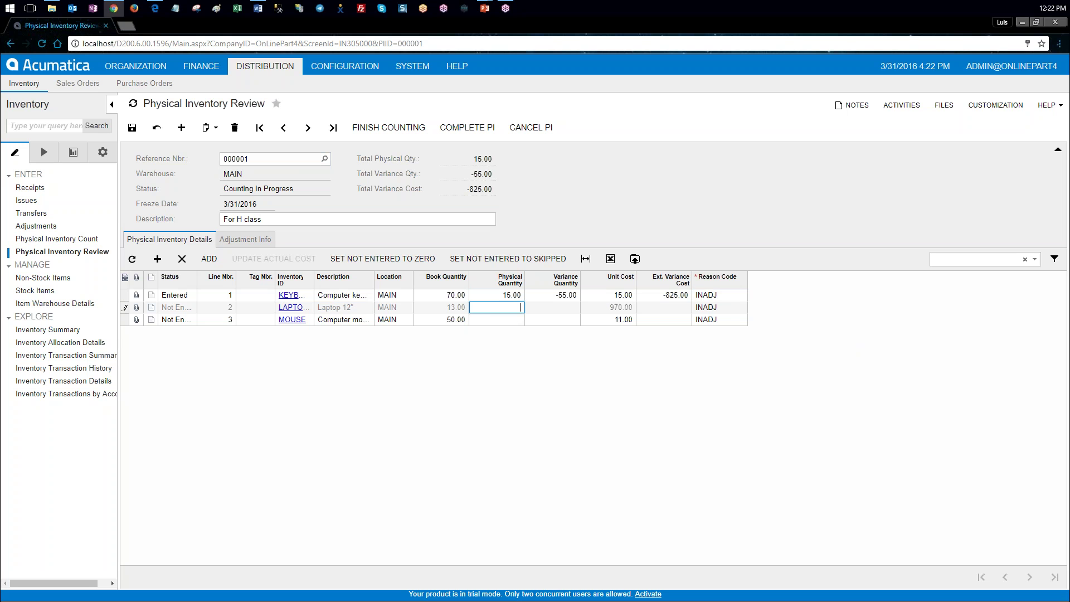
- Enter physical quantities of 70 for the keyboard, 13 for the 12-inch laptop and 50 for the mouse
click(513, 295)
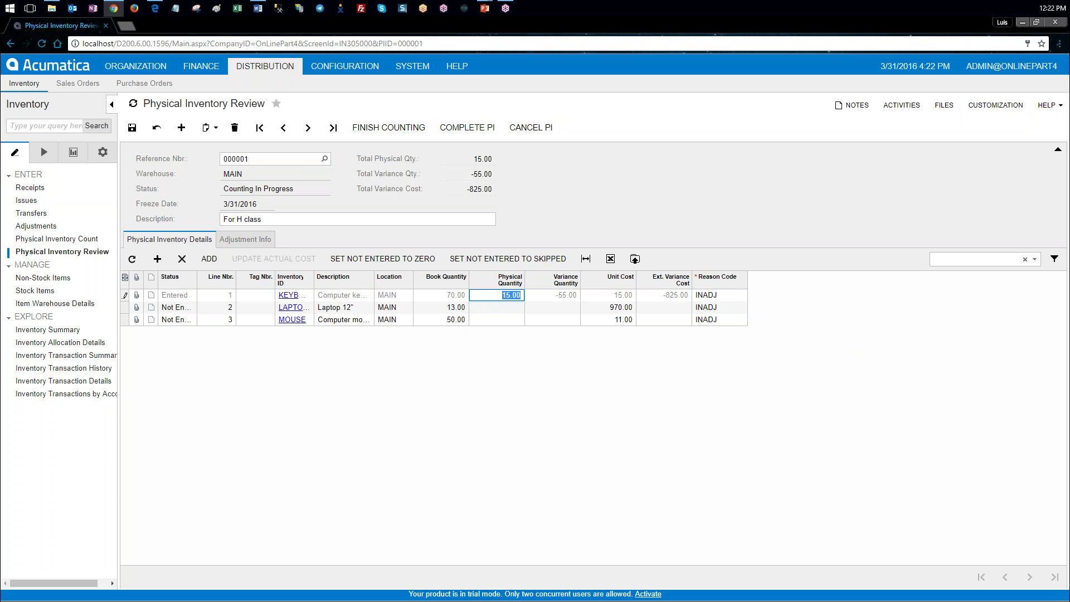
text(70)
key(Tab)
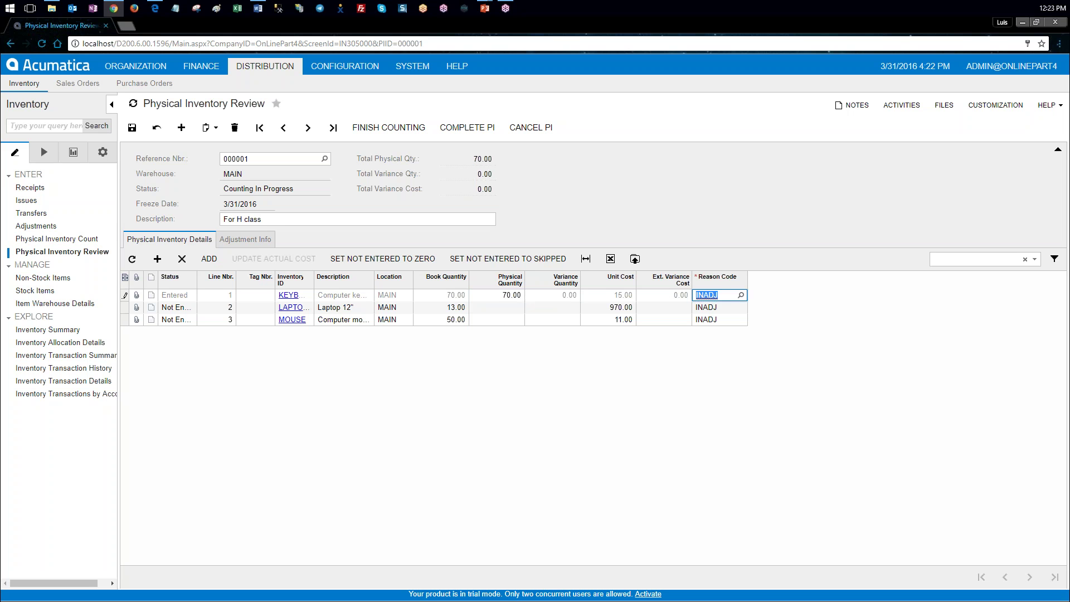
click(518, 307)
text(13)
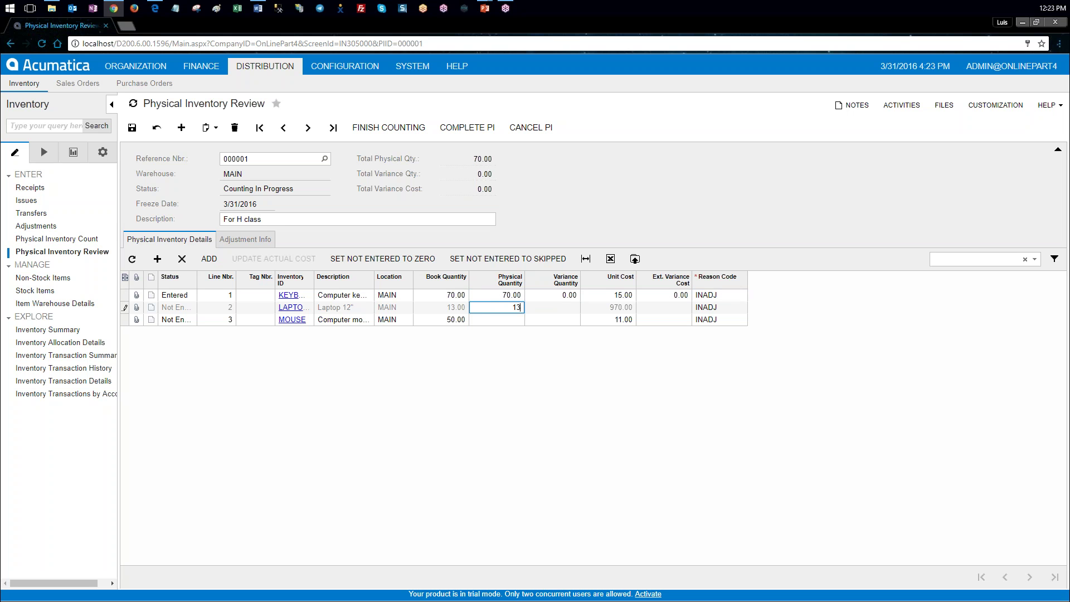
click(514, 321)
text(50)
key(Tab)
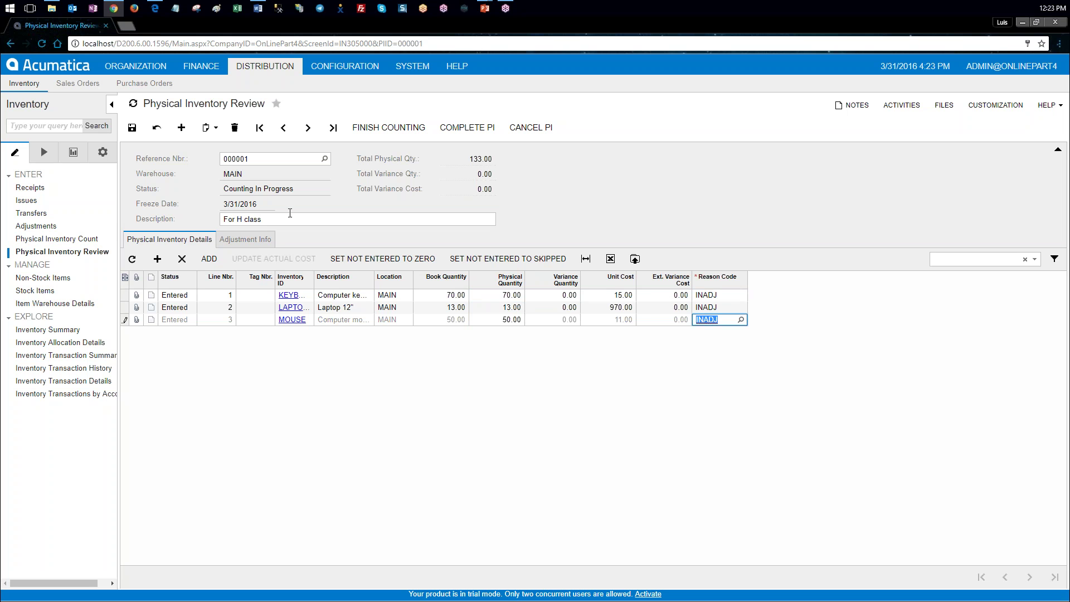
- Save the physical inventory review for the H class and complete the physical inventory
click(132, 129)
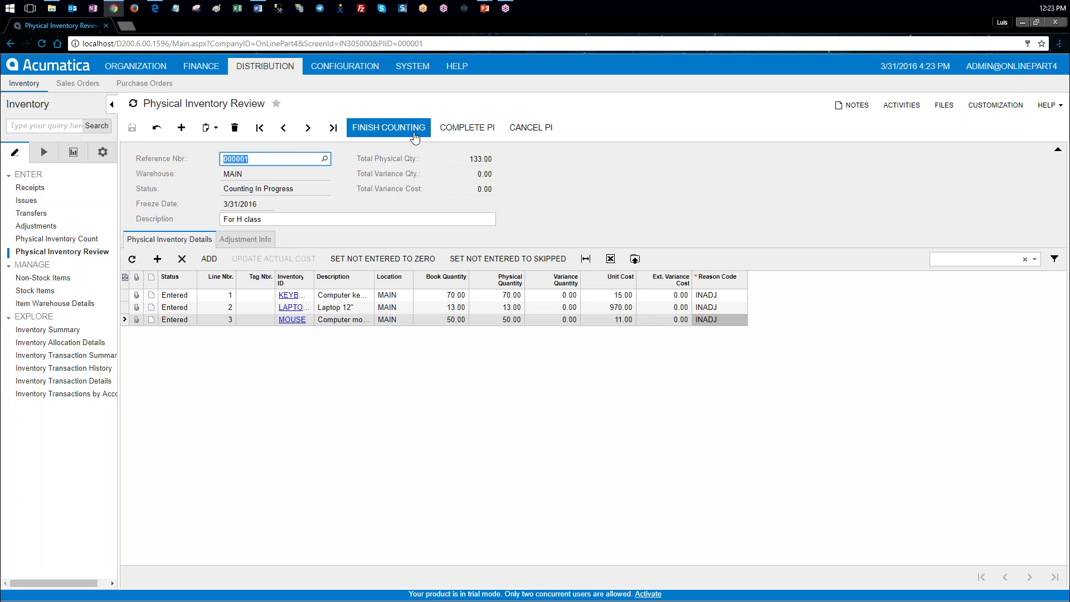
click(485, 132)
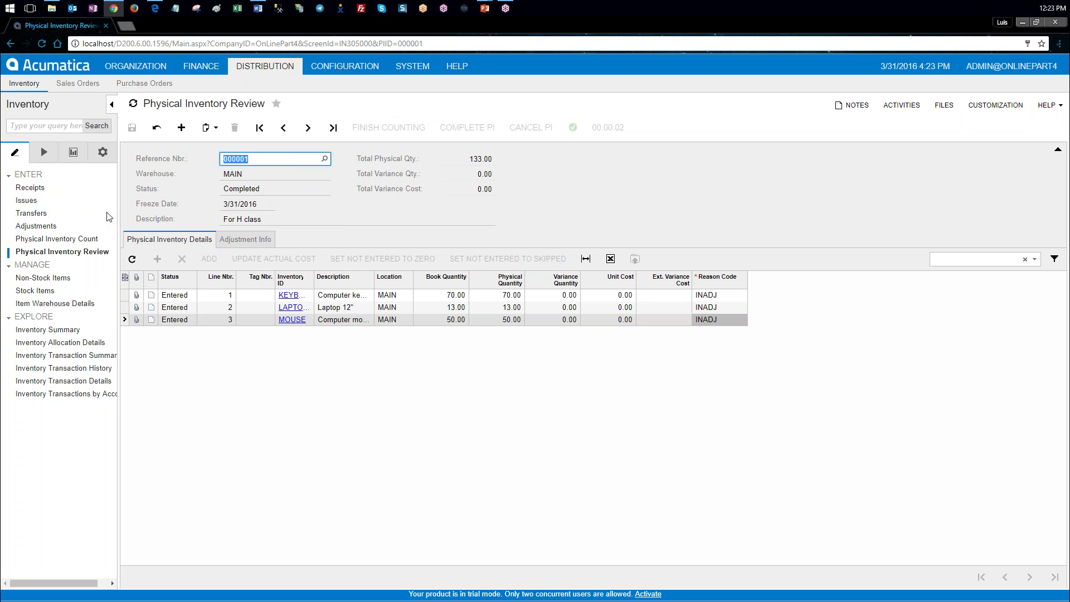
- Reopen the Prepare Physical Count form and choose the MOVECLASS count type to review its item lines
click(44, 151)
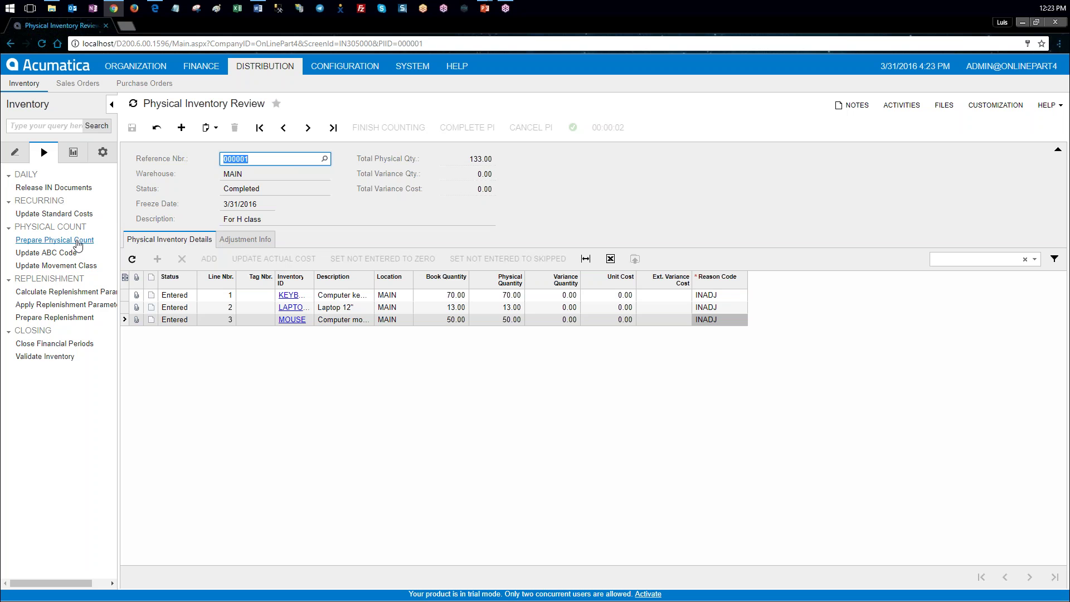
click(78, 241)
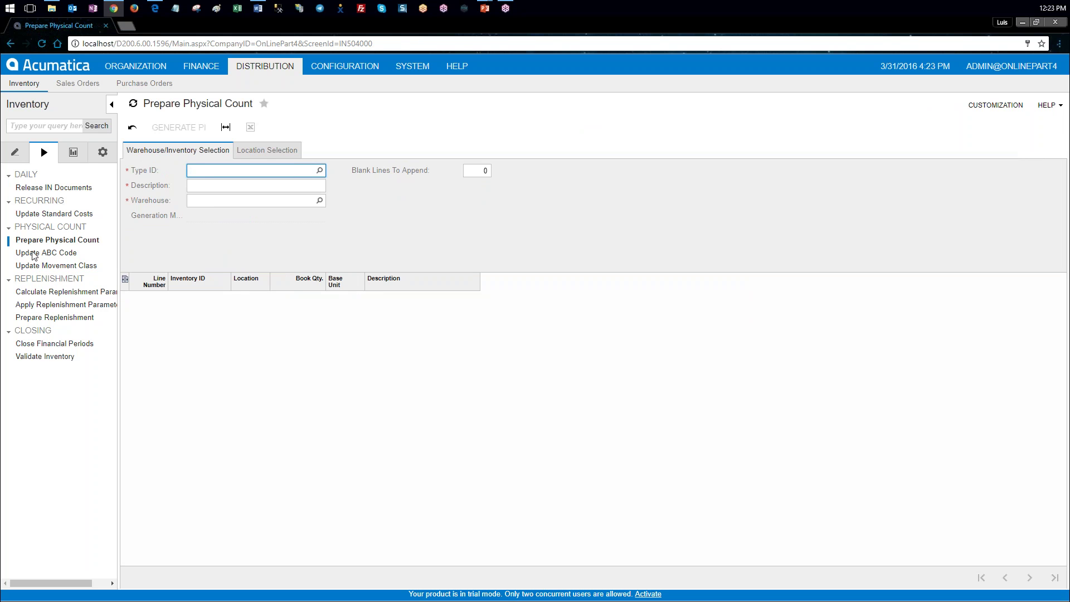
click(319, 170)
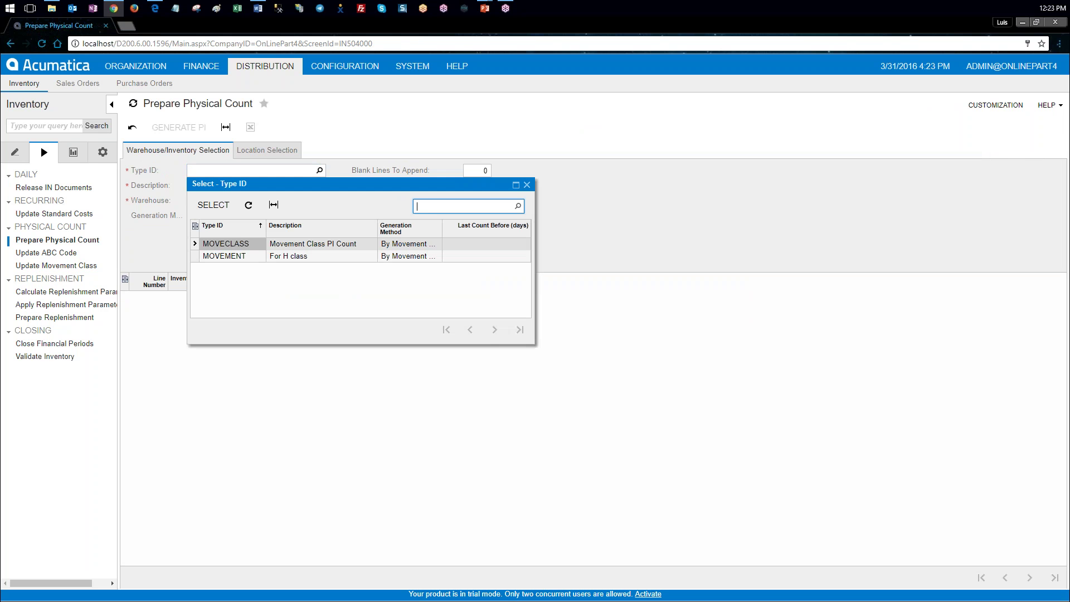
double_click(230, 244)
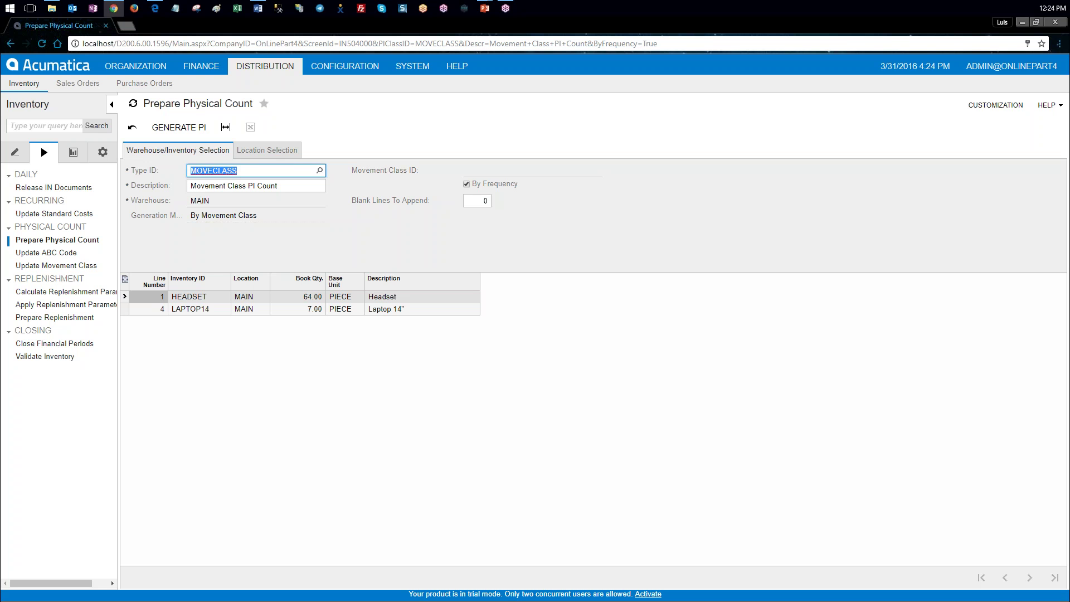
click(209, 309)
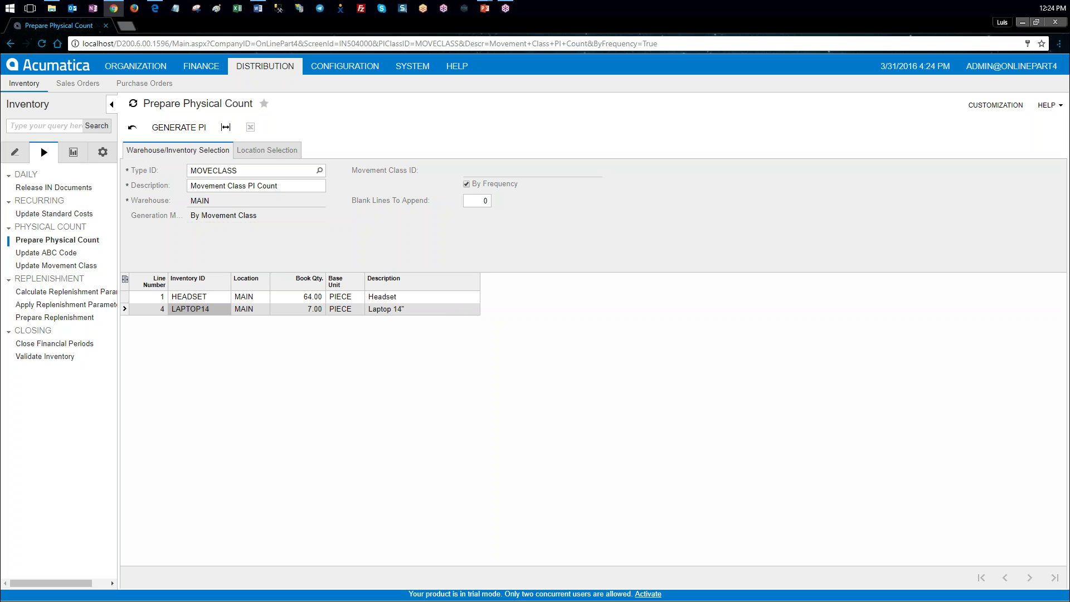
key(alt+Tab)
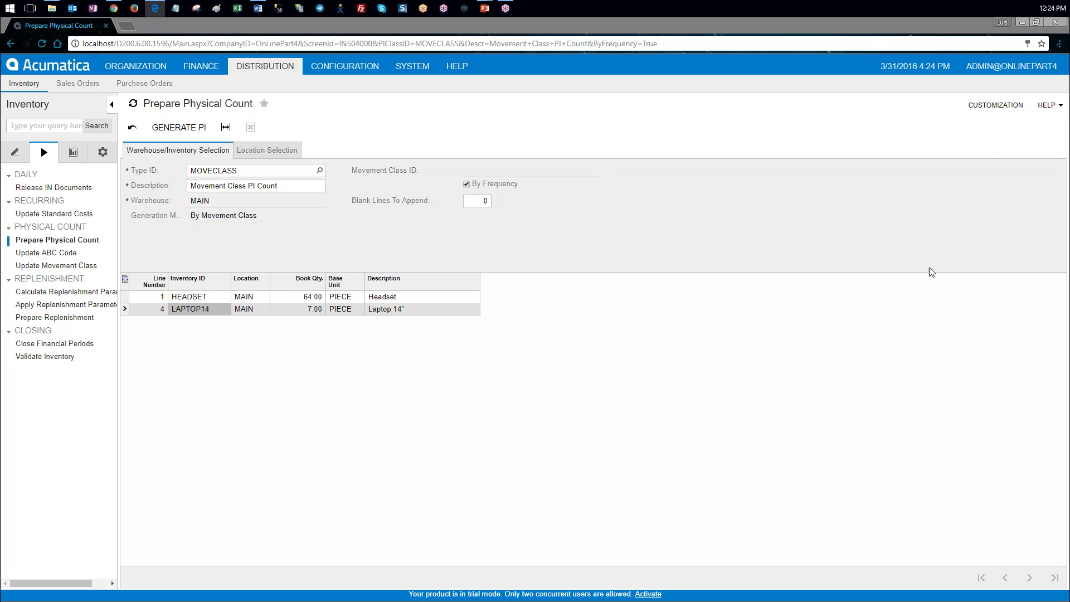
- Set the business date to 6/30/2016 to review the MOVECLASS count lines, and switch to the Movement classes presentation slide
click(905, 69)
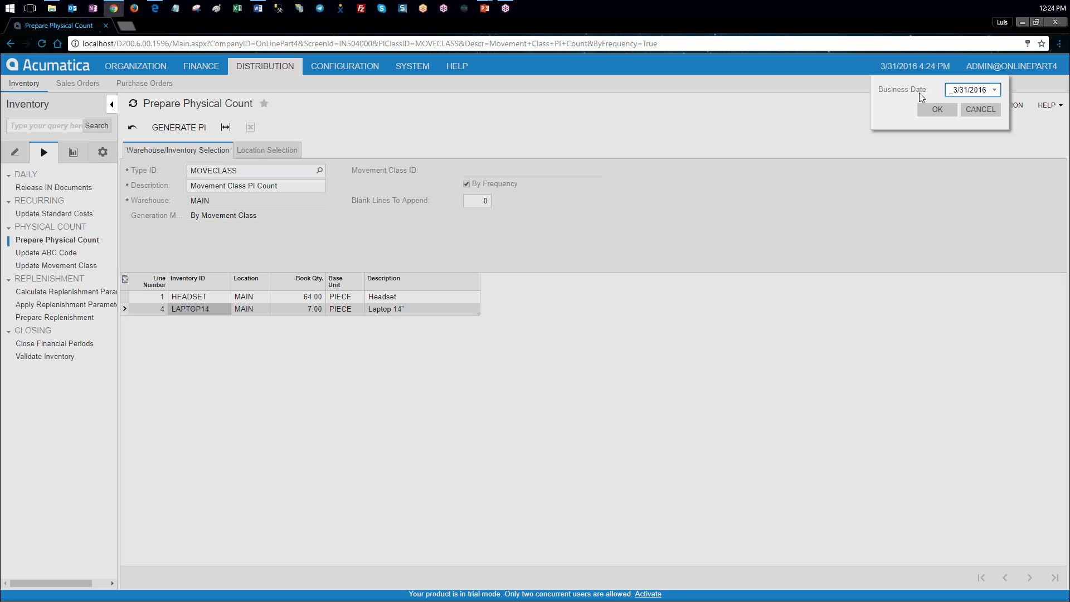
text(06)
key(Return)
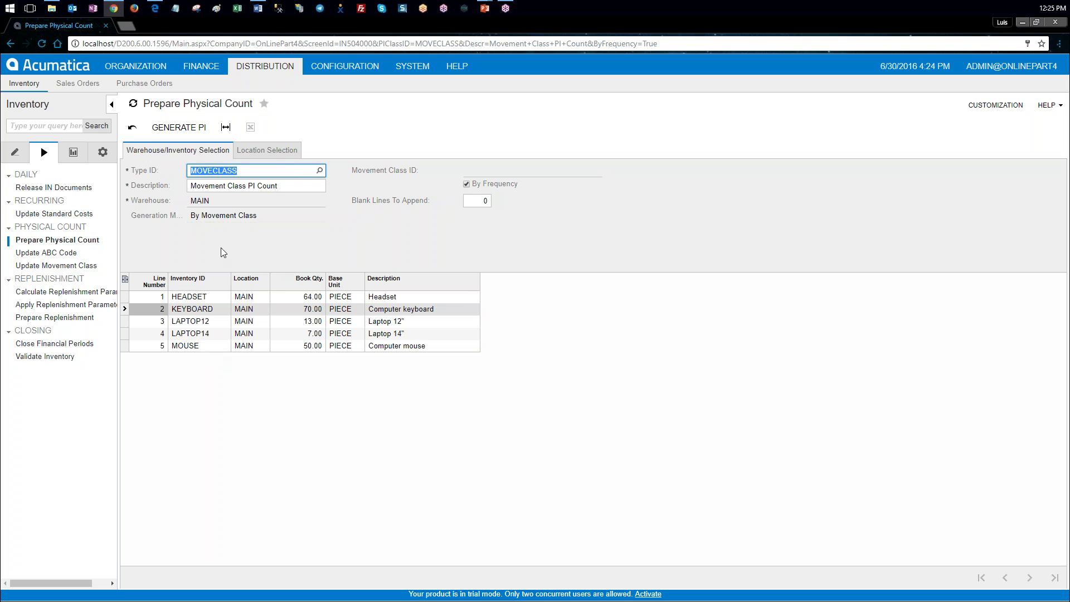
click(212, 347)
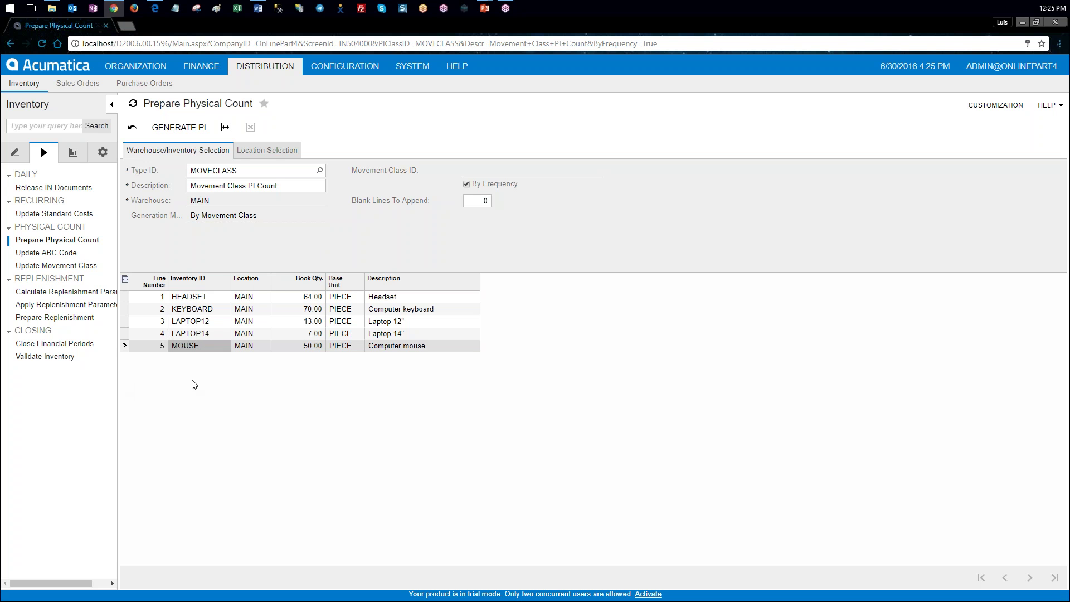
key(alt+Tab)
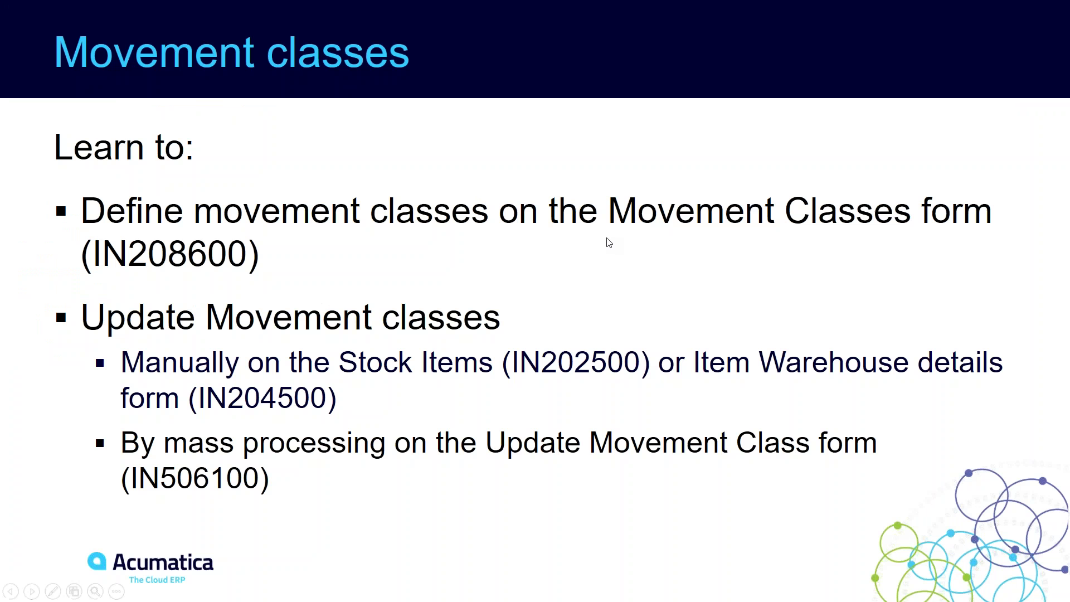
click(551, 260)
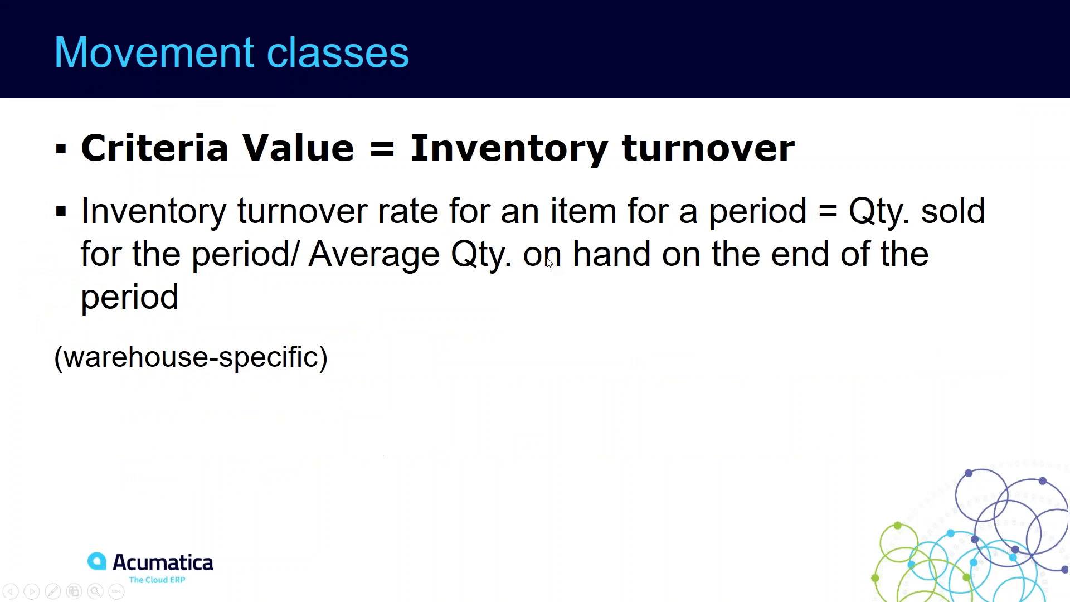
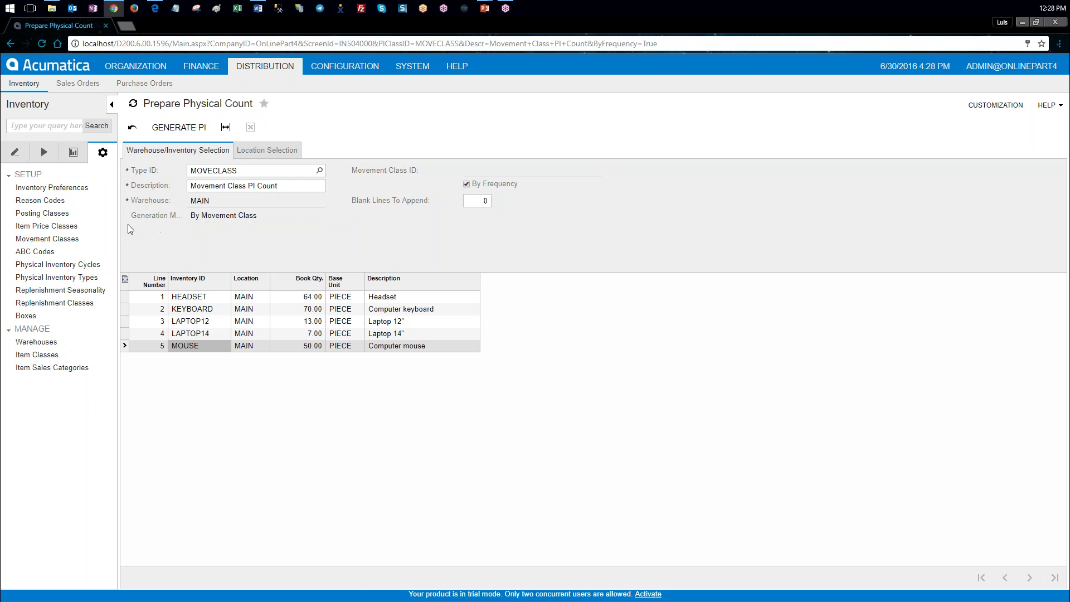
- Open the ABC Codes form and add a new row with the code A
click(38, 253)
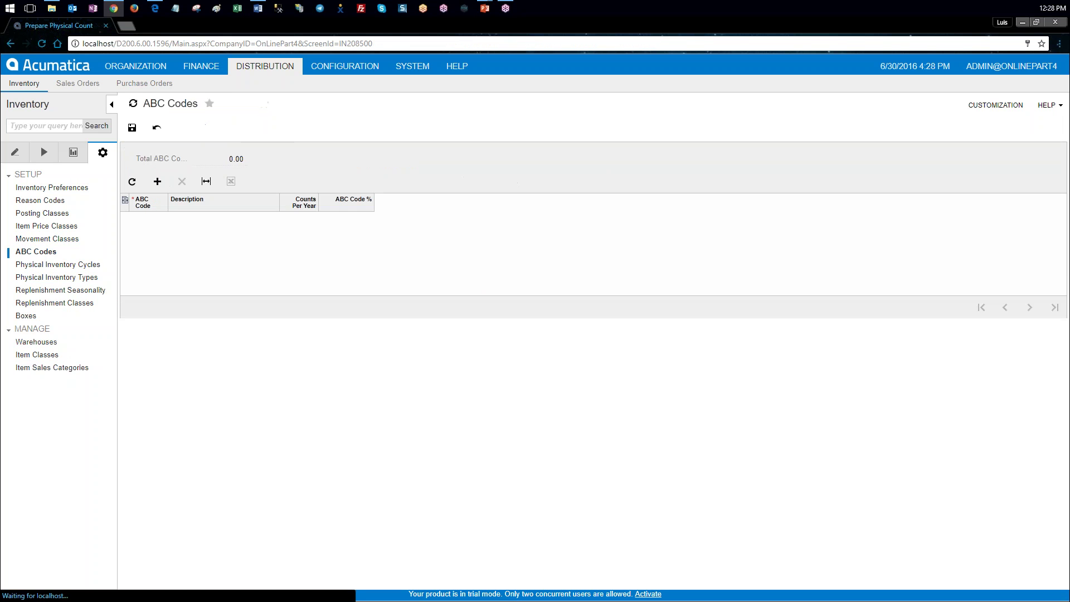
double_click(165, 216)
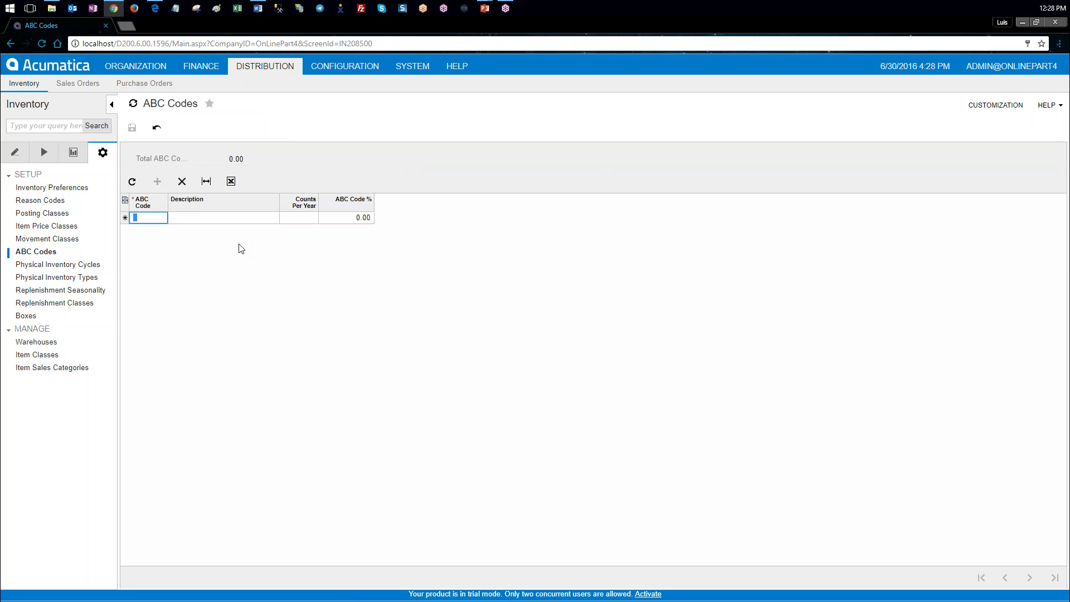
text(A)
key(Tab)
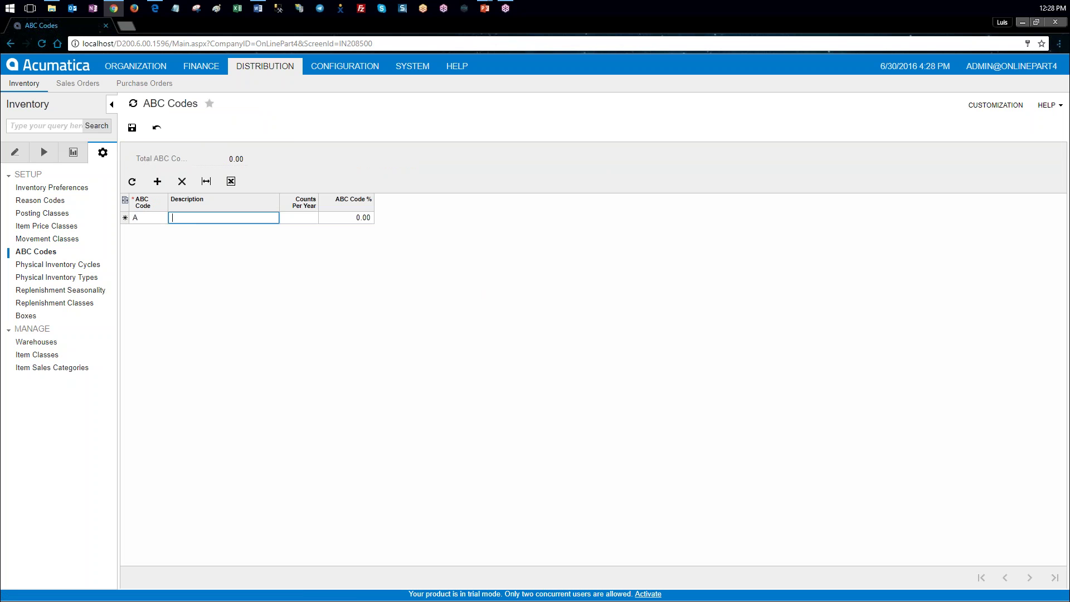
- Enter A as the description of code A and set it to 6 counts per year and an ABC code share of 80%
key(alt+Tab)
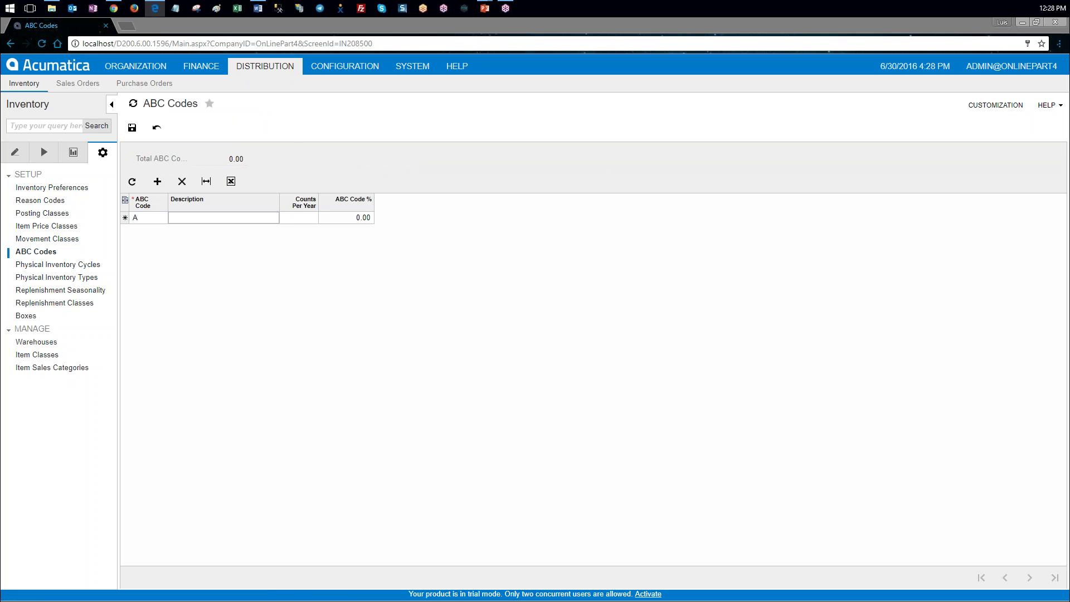
click(223, 218)
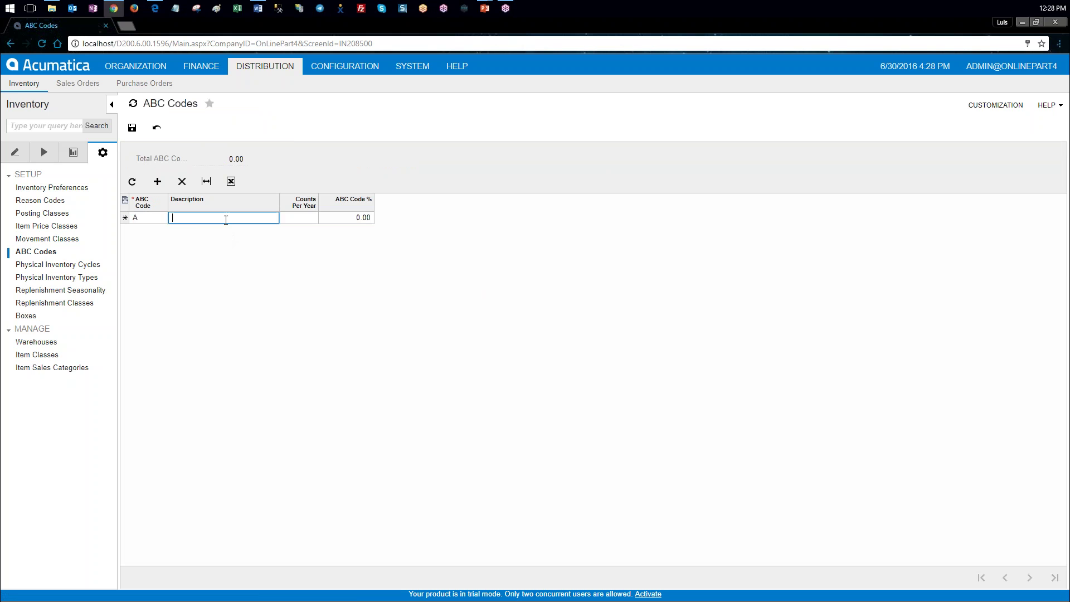
text(a)
key(Tab)
key(shift+Tab)
text(A)
key(Tab)
key(Tab)
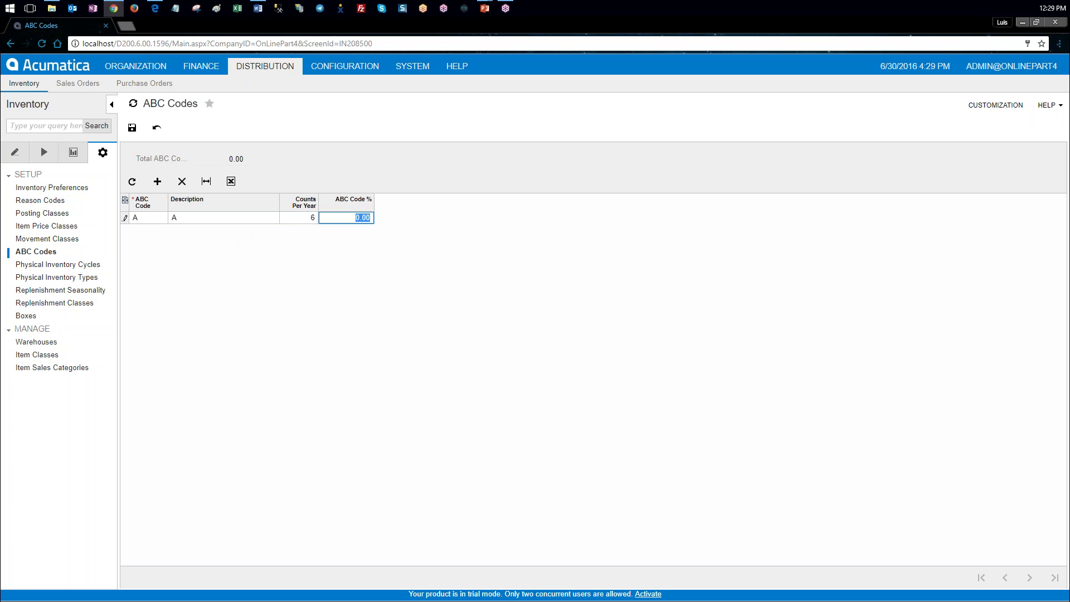
text(6)
key(BackSpace)
text(80)
key(Tab)
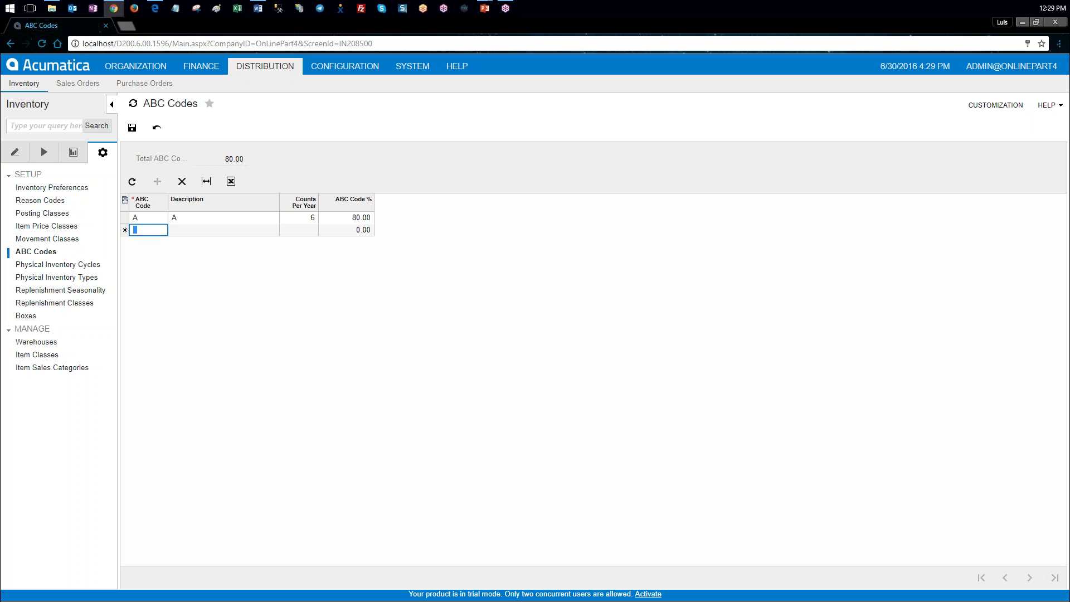
- Add ABC code B with description B, 3 counts per year and a 15% share
text(B)
key(Tab)
text(B)
key(Tab)
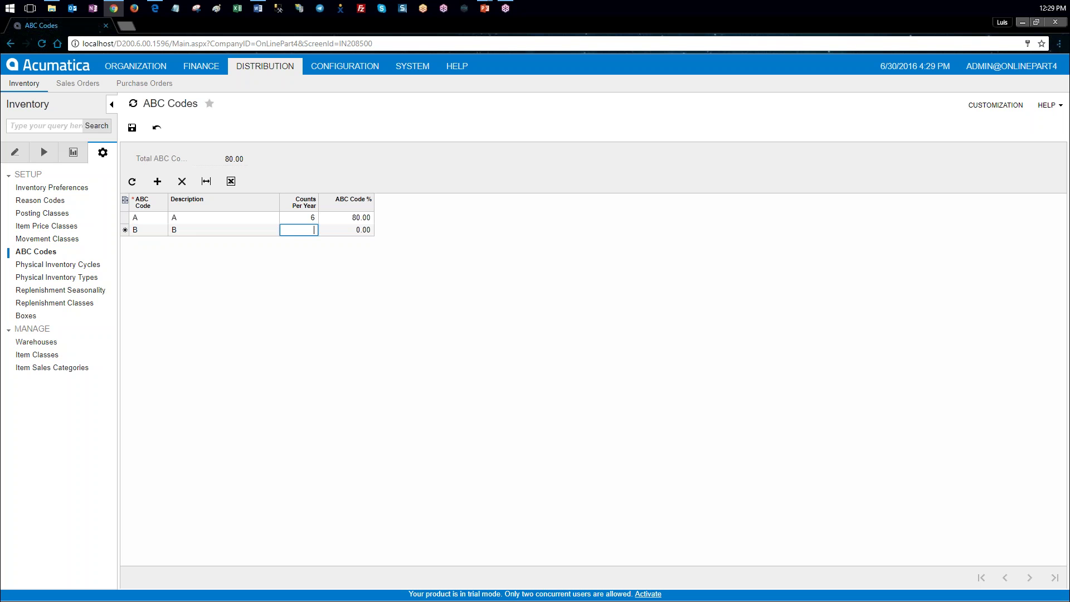
key(Tab)
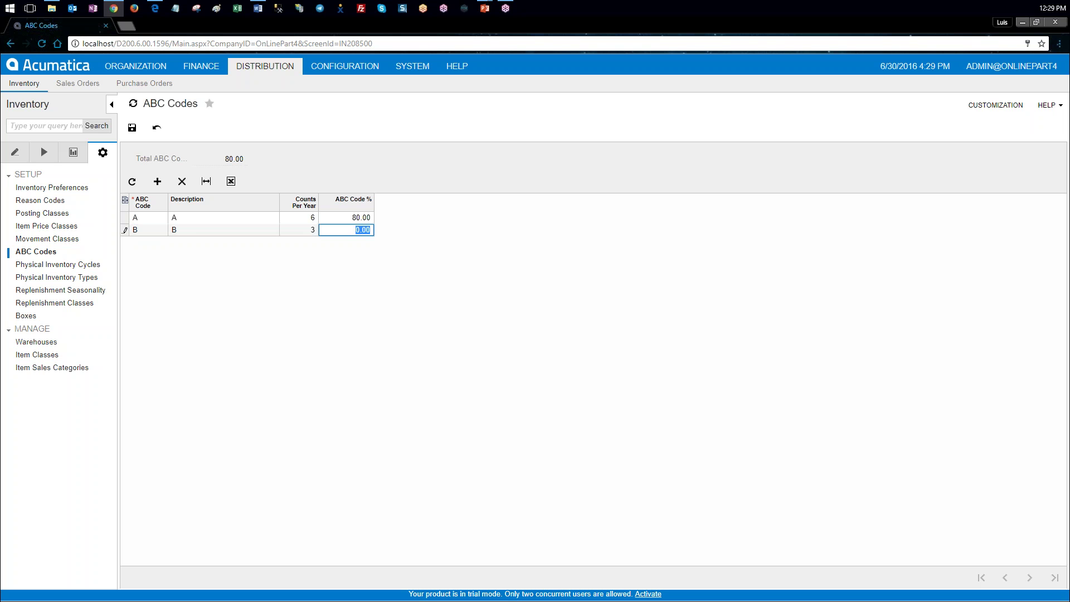
text(15)
key(Tab)
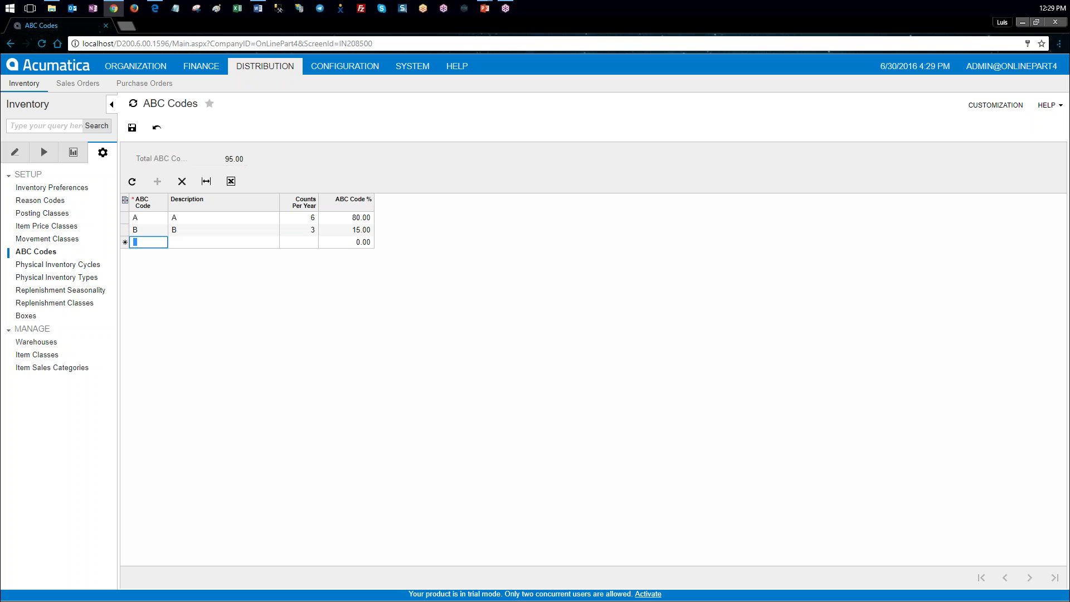
- Add ABC code C with description C, 2 counts per year and a 5% share, and save the ABC codes
text(C)
key(Tab)
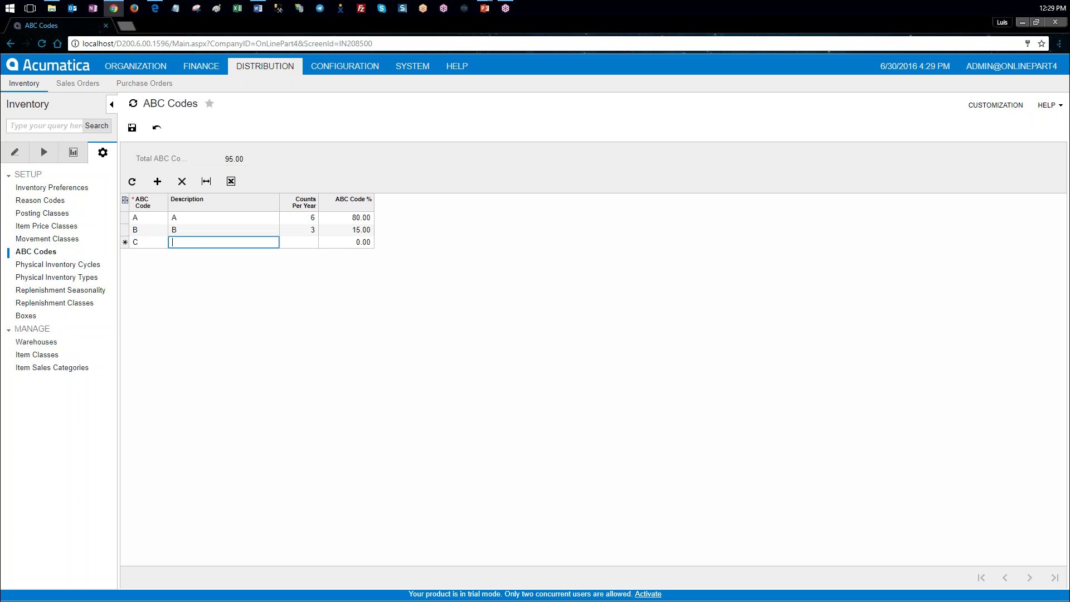
text(2)
key(BackSpace)
text(C)
key(Tab)
text(2)
key(Tab)
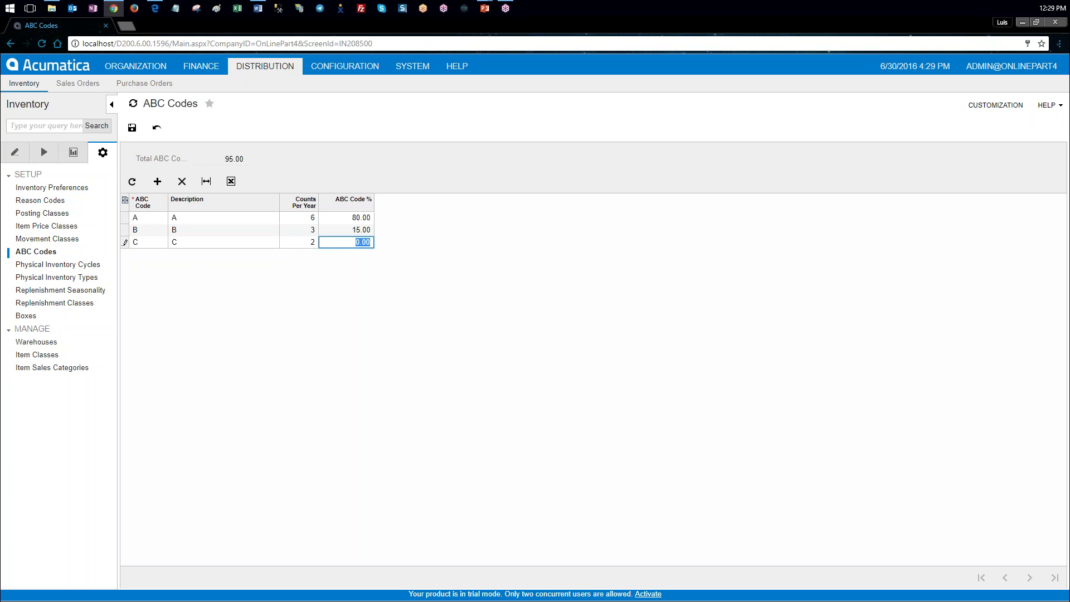
text(5)
key(Tab)
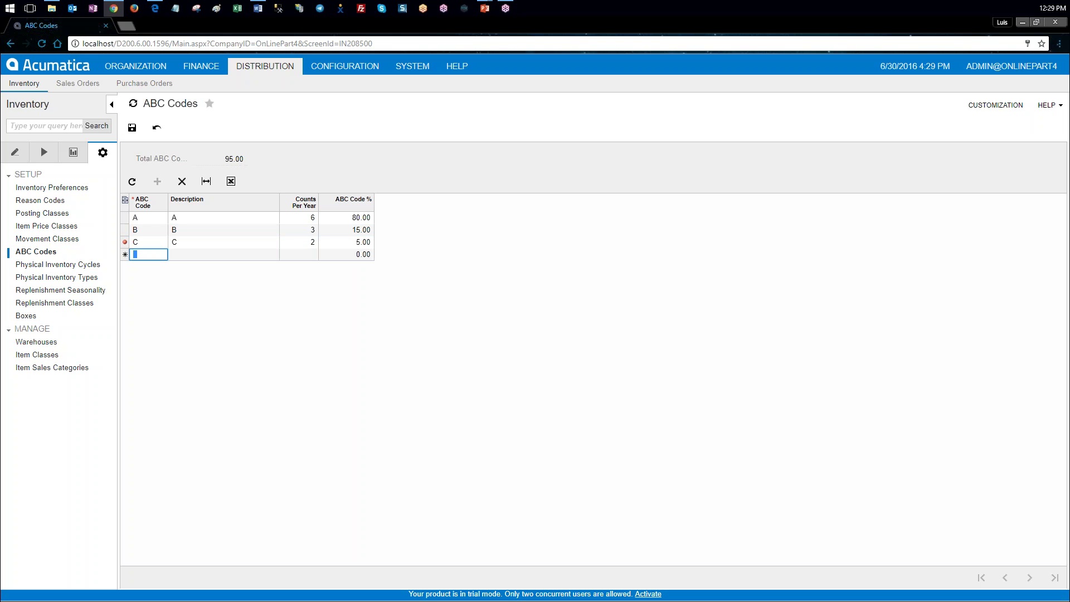
key(Up)
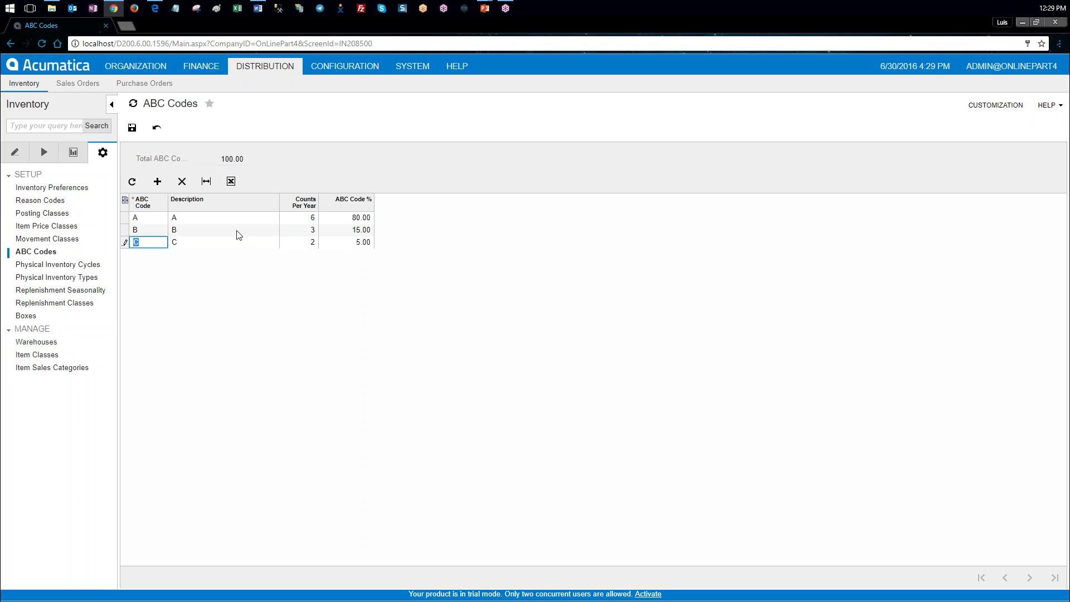
click(133, 128)
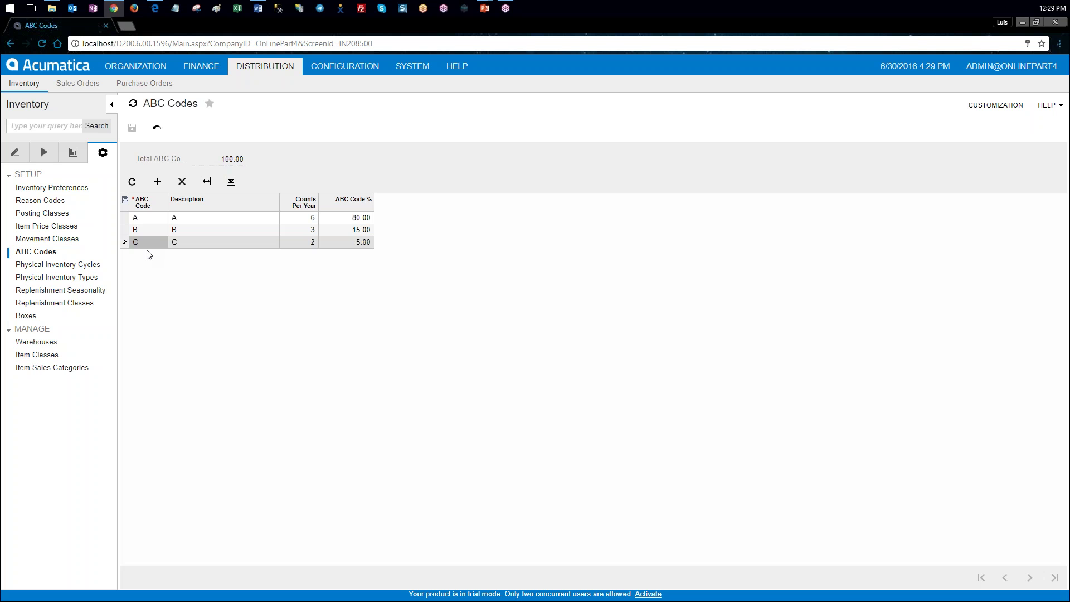
- Create a new physical inventory type with the ID ABCA and the description "For A code"
click(84, 278)
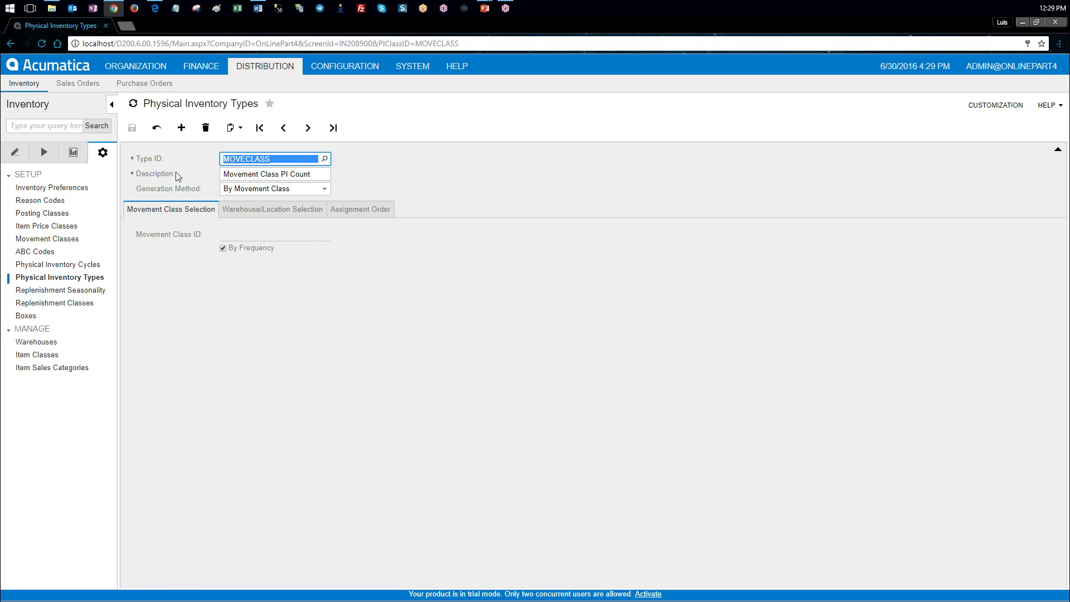
click(181, 128)
key(alt+Tab)
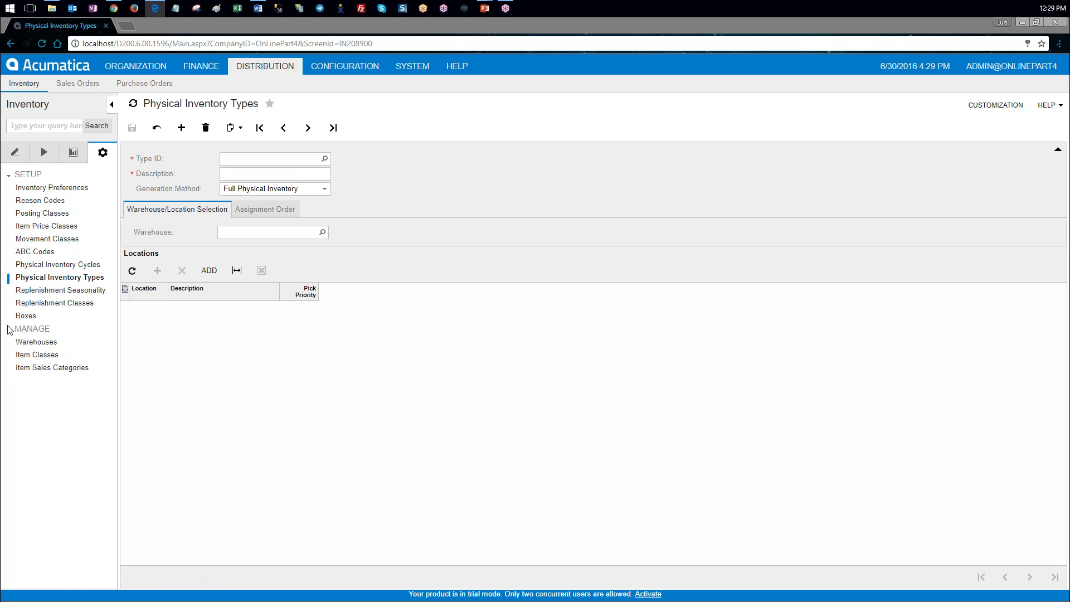
key(alt+Tab)
text(ABCA)
key(Tab)
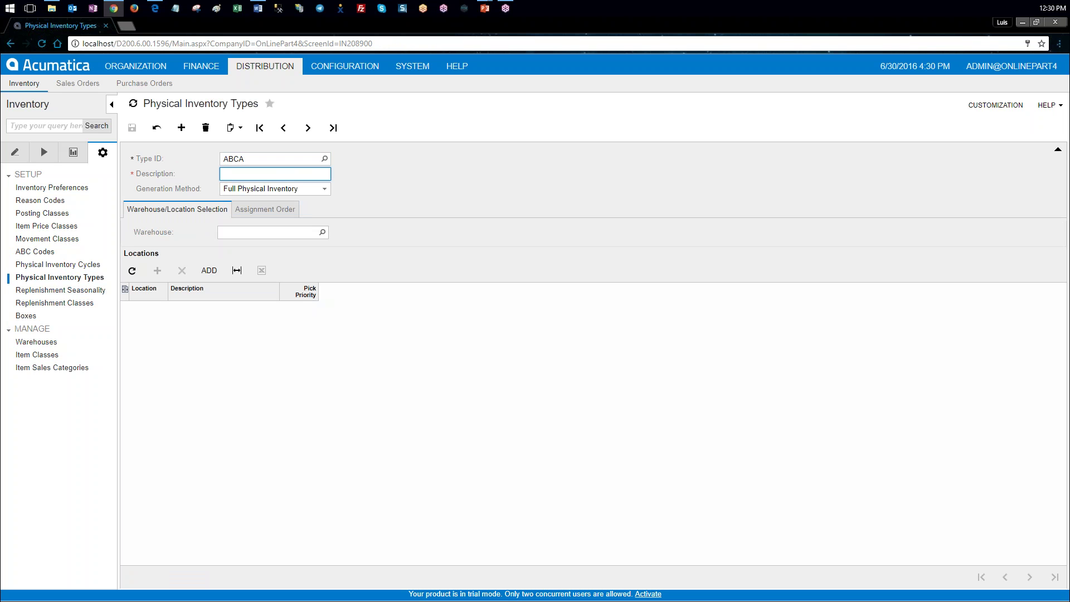
key(alt+Tab)
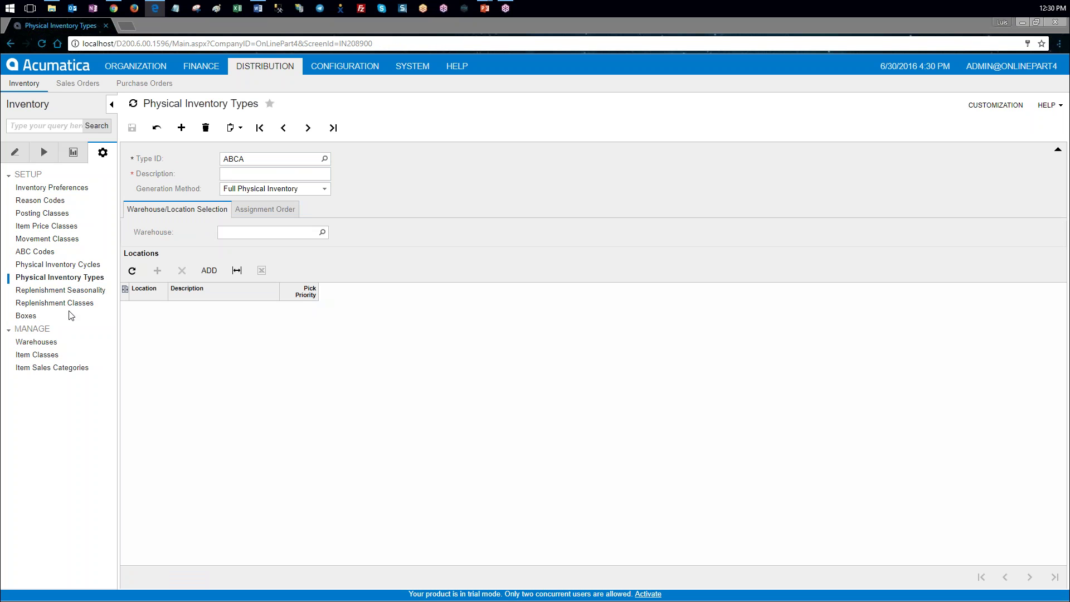
key(alt+Tab)
text(For A code)
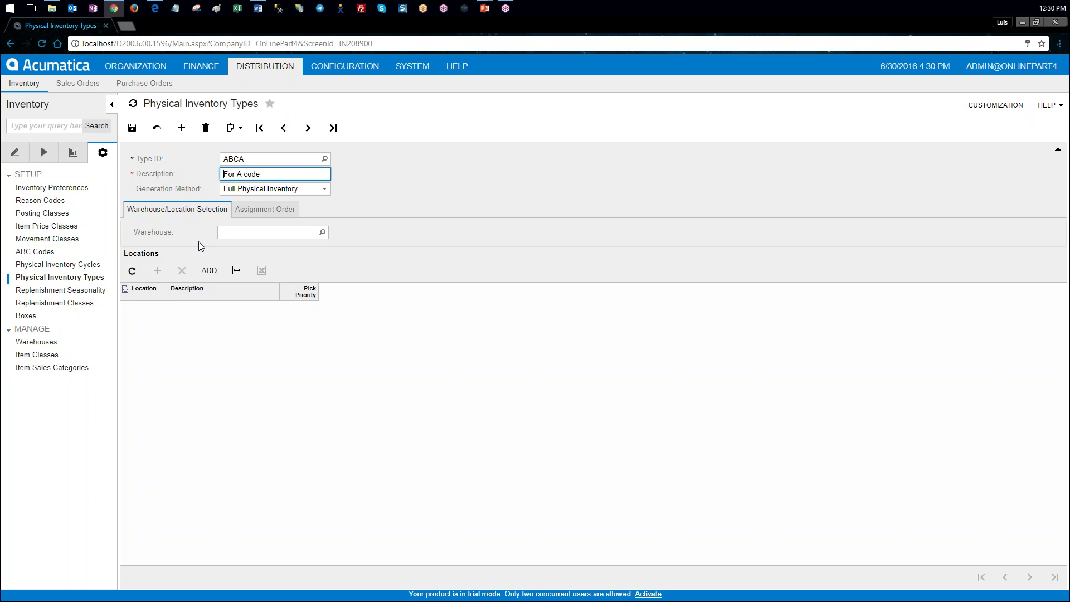
- Set the ABCA type's generation method to By ABC Code and select ABC code A
click(312, 189)
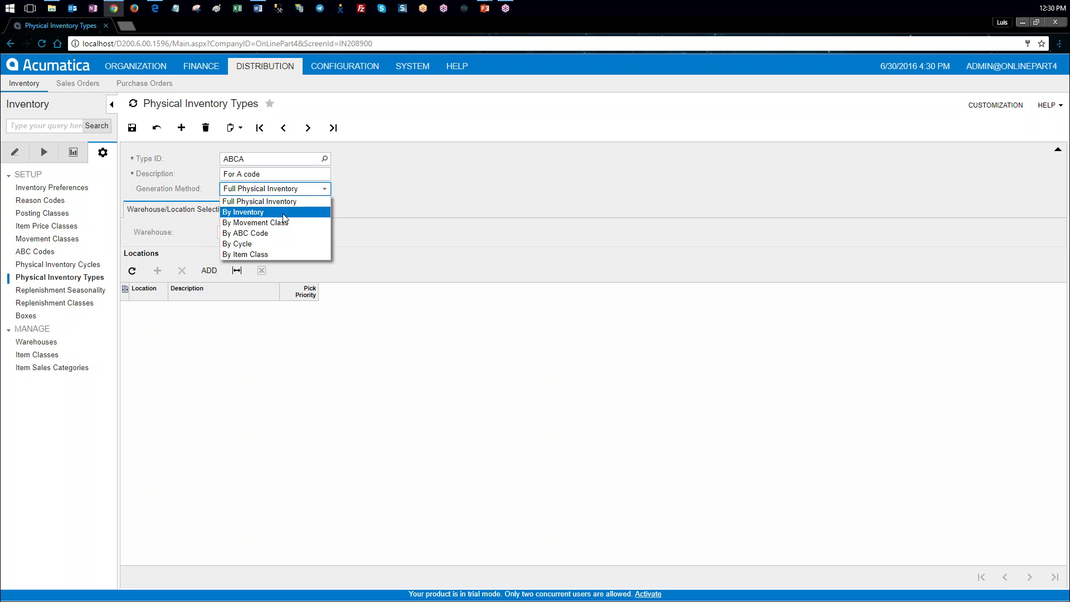
click(275, 233)
click(162, 210)
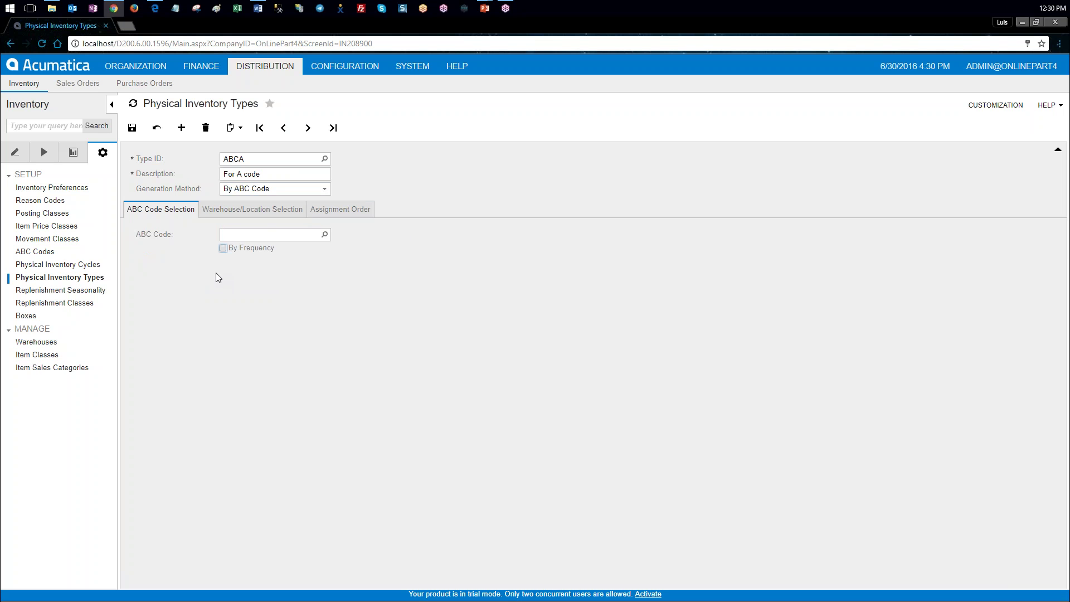
click(324, 235)
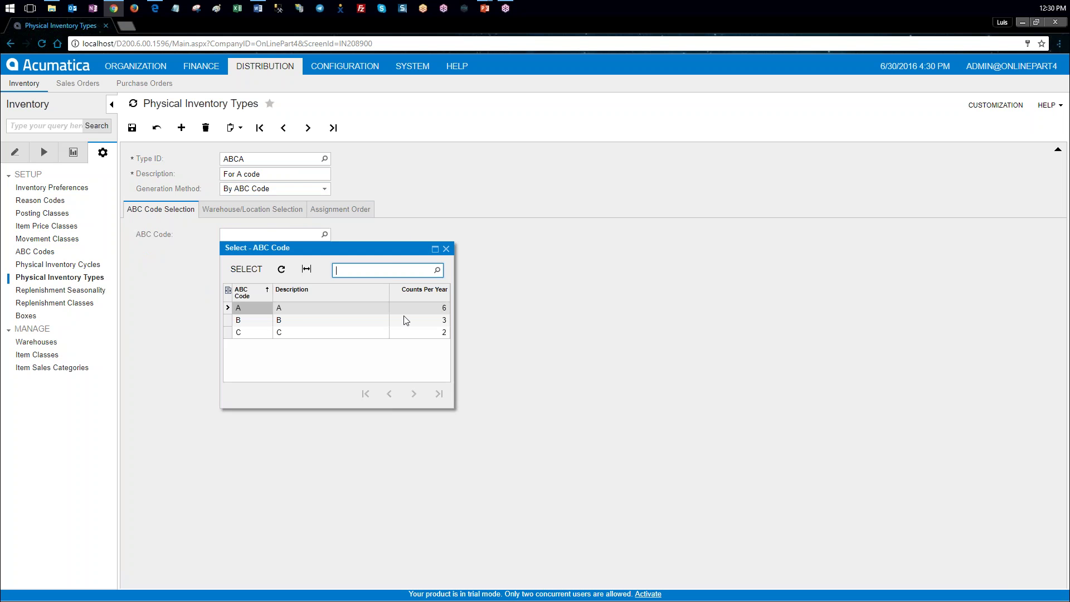
double_click(262, 308)
- Assign the MAIN warehouse to the ABCA inventory type and save it
click(256, 209)
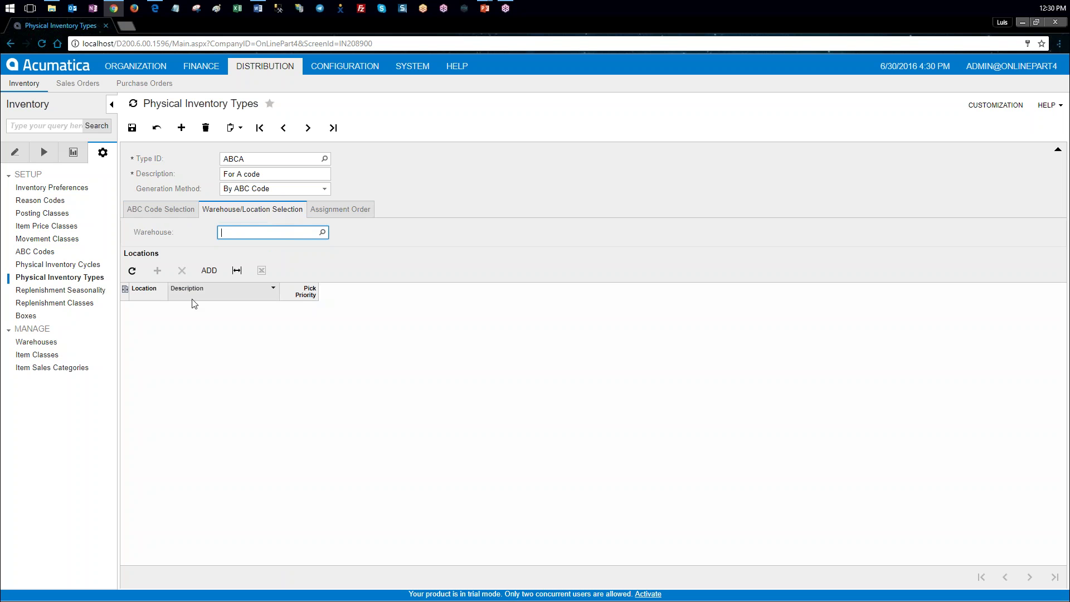
click(323, 233)
double_click(267, 298)
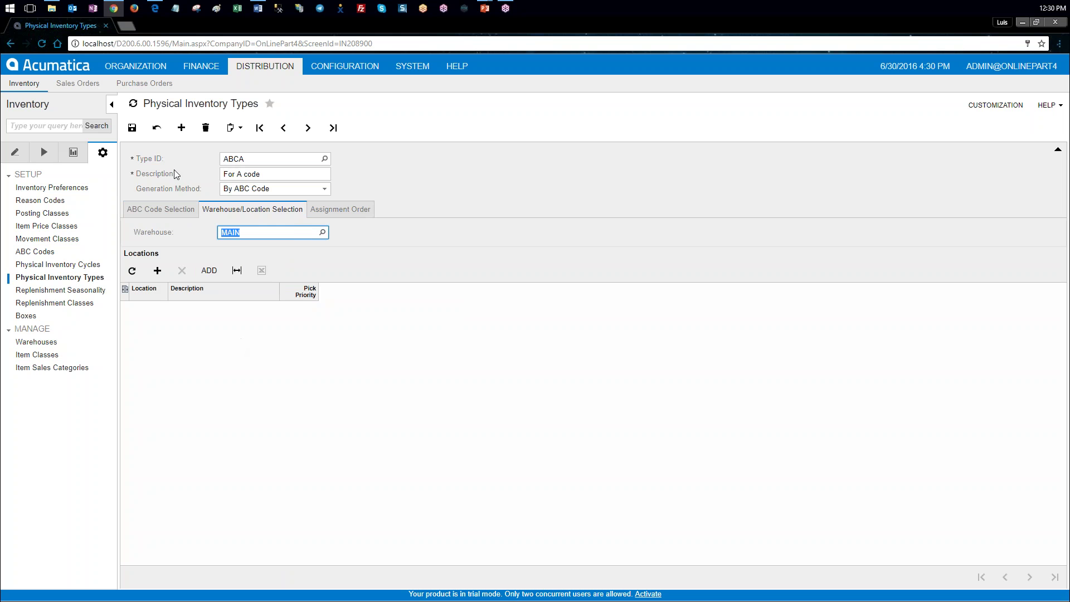
click(132, 128)
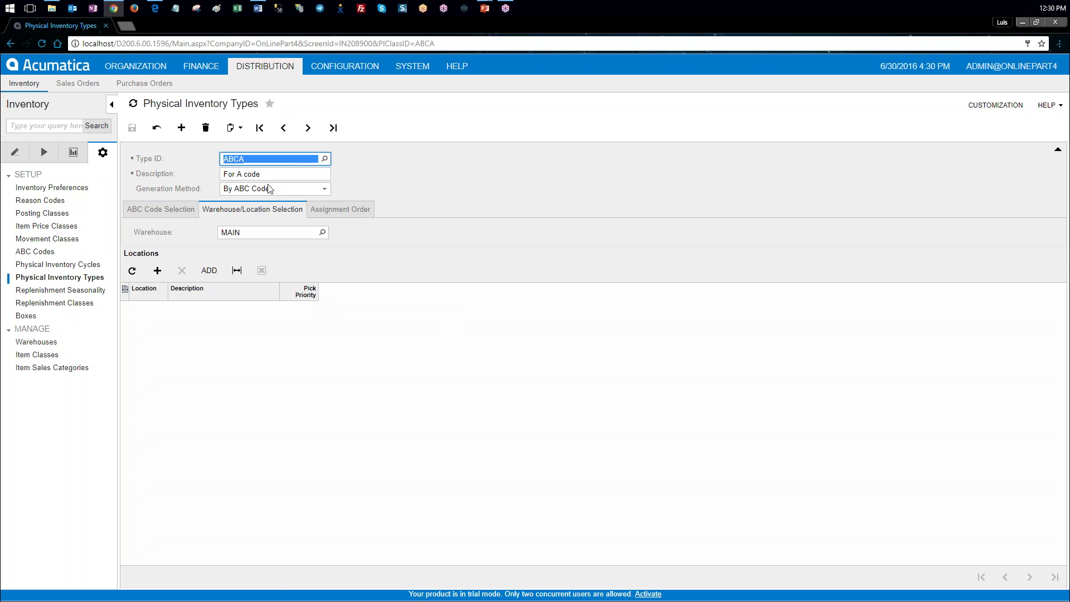
- Start another physical inventory type with ABCCODE as both its ID and its description
click(181, 127)
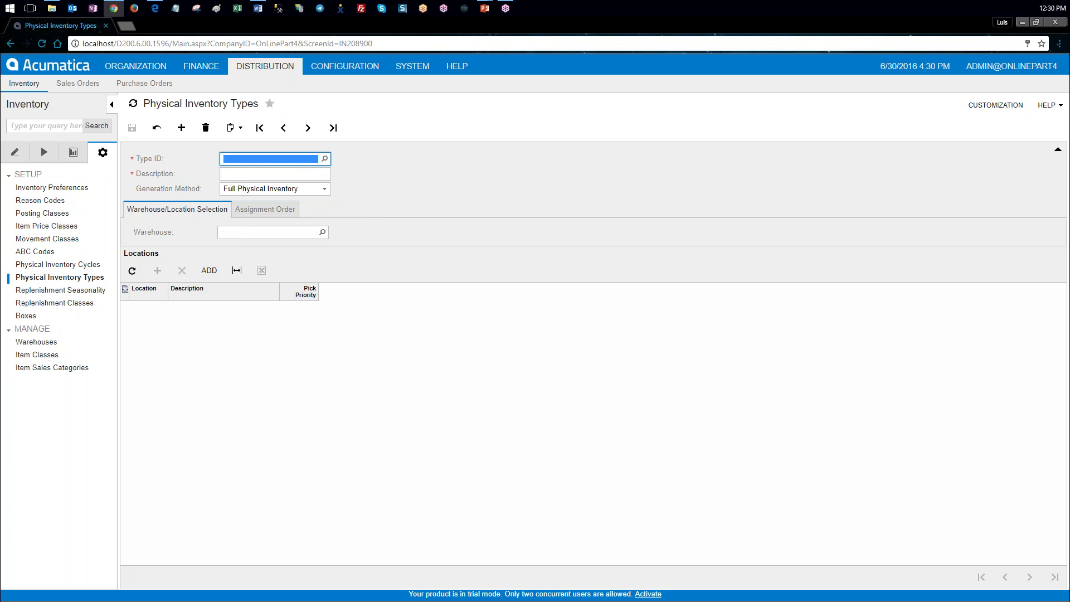
key(alt+Tab)
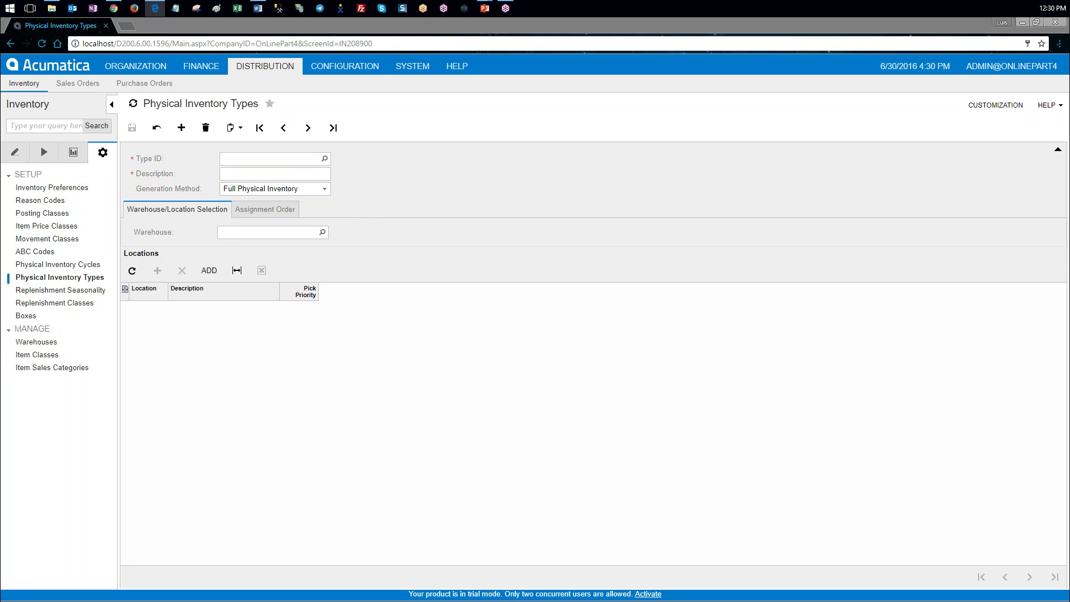
click(252, 162)
text(ABCCODE)
key(Tab)
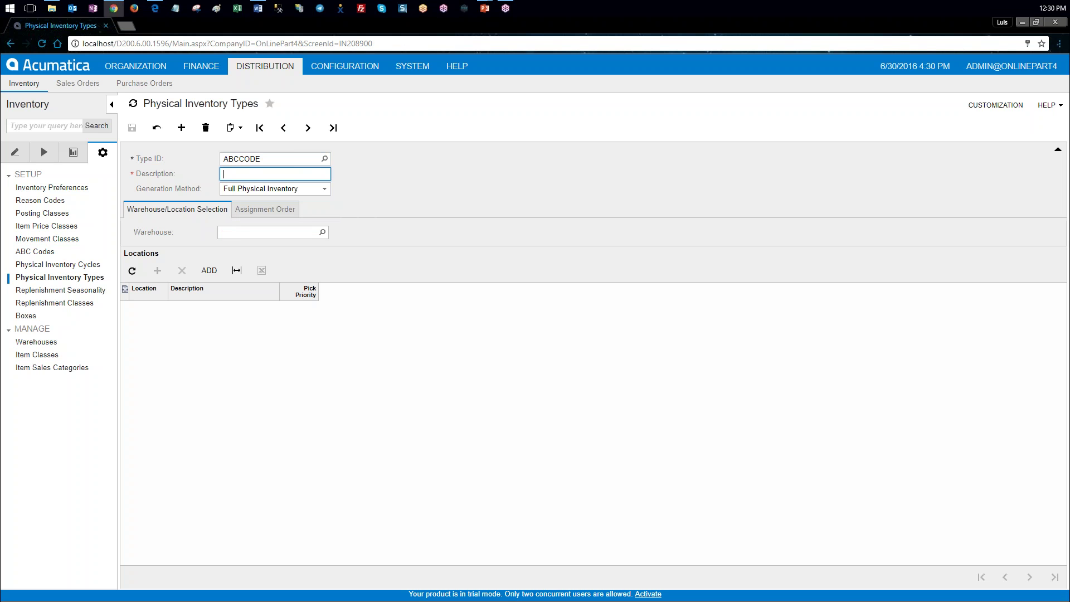
key(alt+Tab)
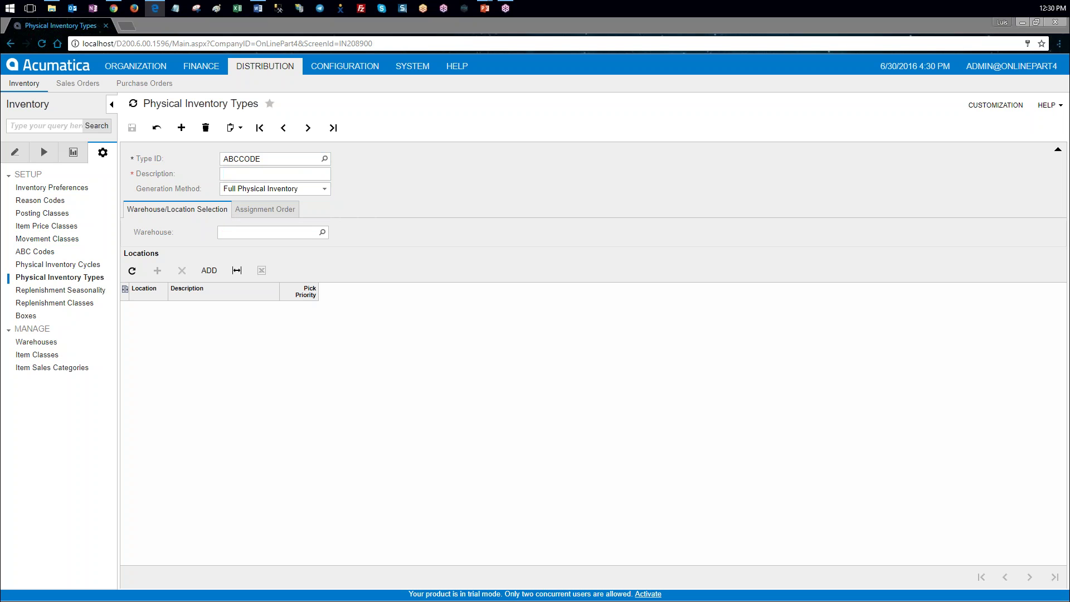
click(252, 174)
text(ABCCODE)
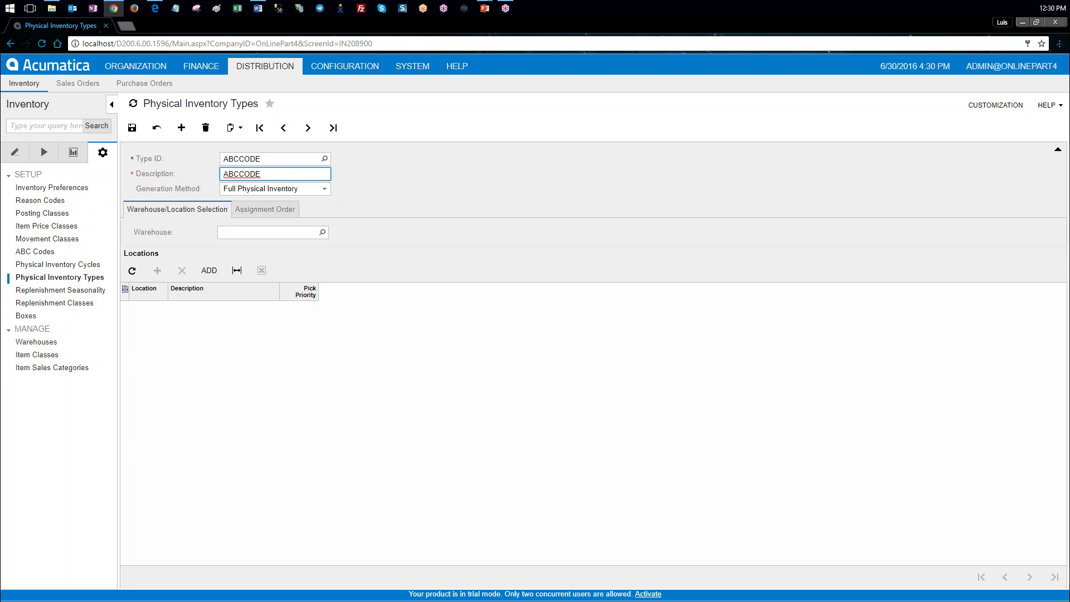
- Set the generation method of the ABCCODE type to By ABC Code
key(alt+Tab)
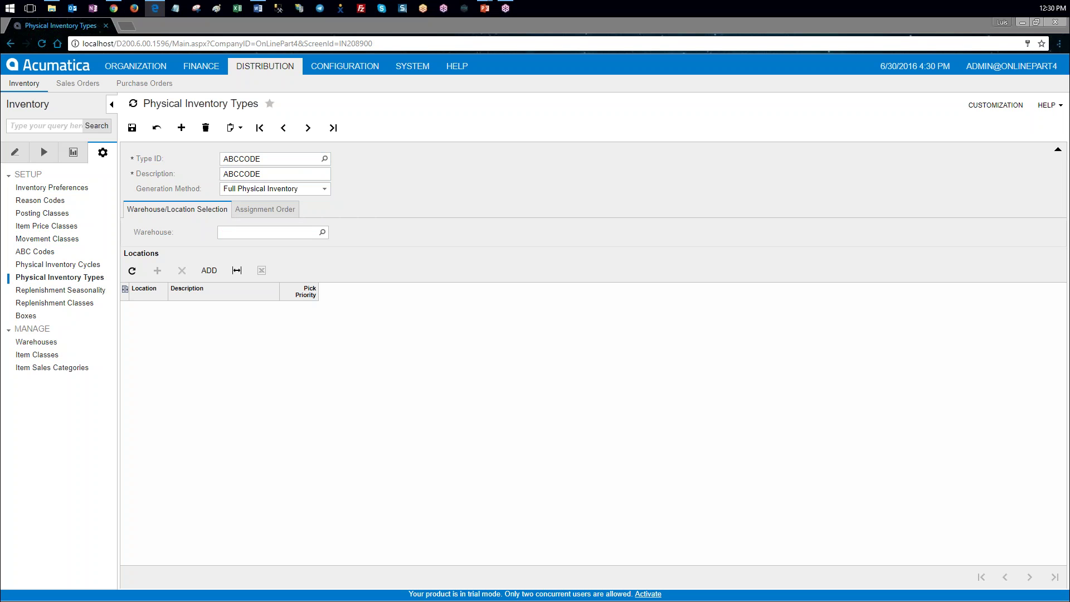
click(327, 190)
click(299, 236)
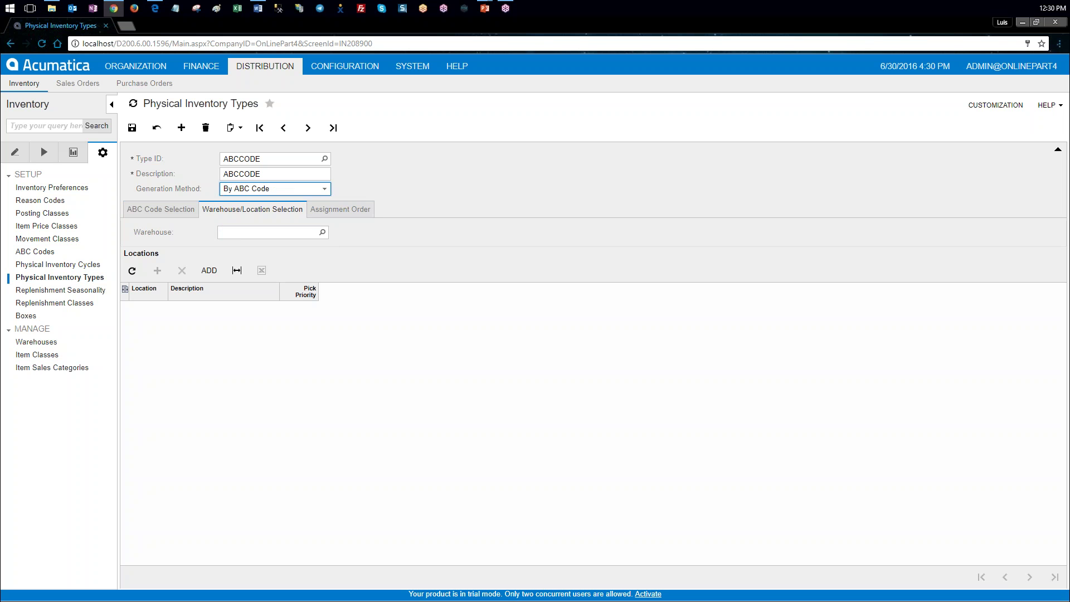
- Set the ABCCODE inventory type to select by frequency, assign the MAIN warehouse, and save it
click(161, 210)
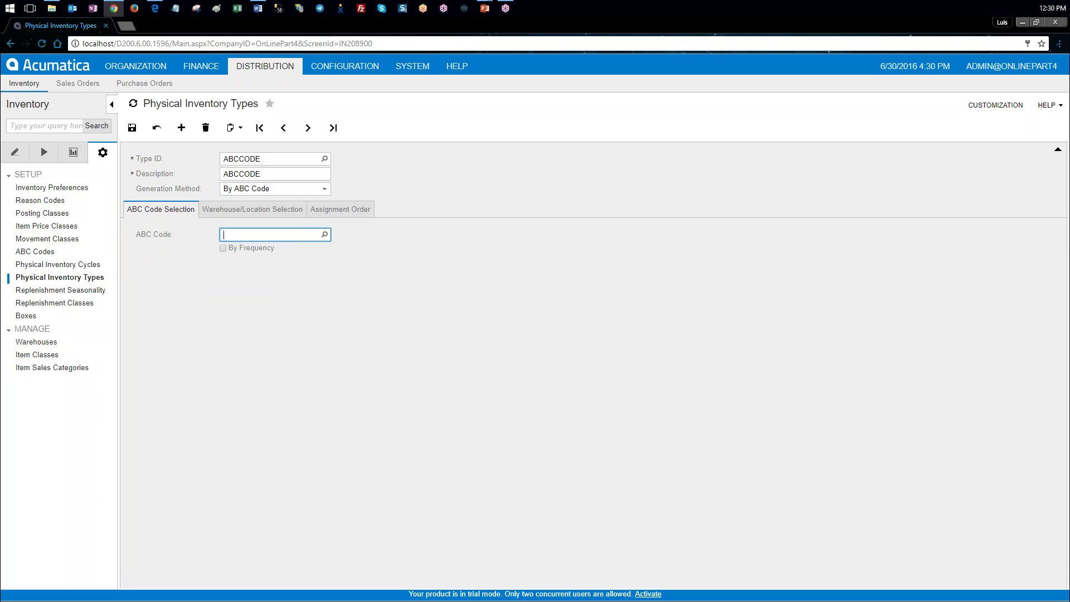
click(223, 248)
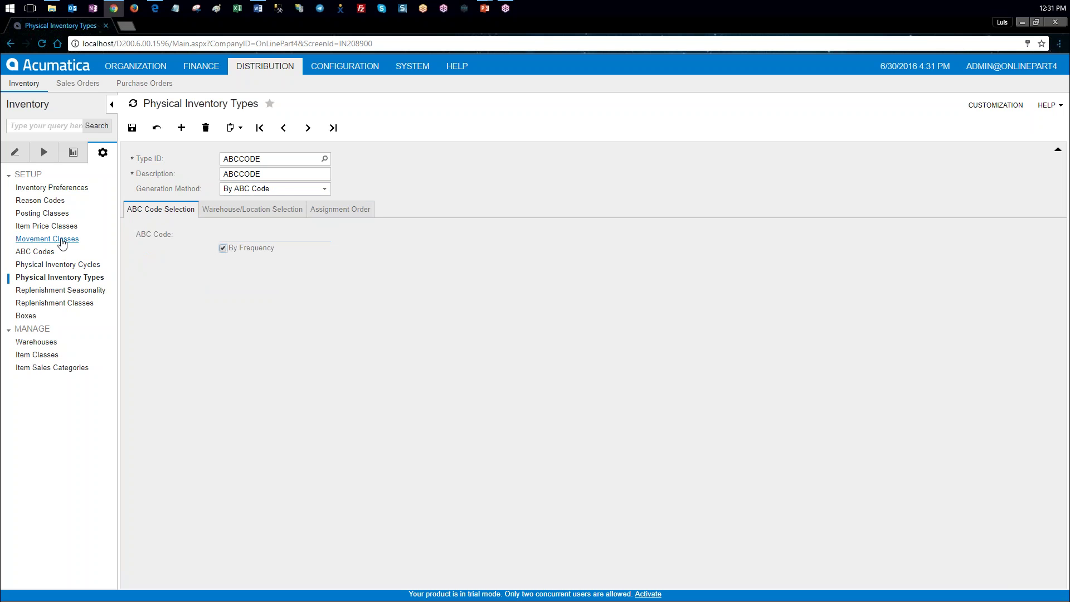
click(277, 212)
click(322, 232)
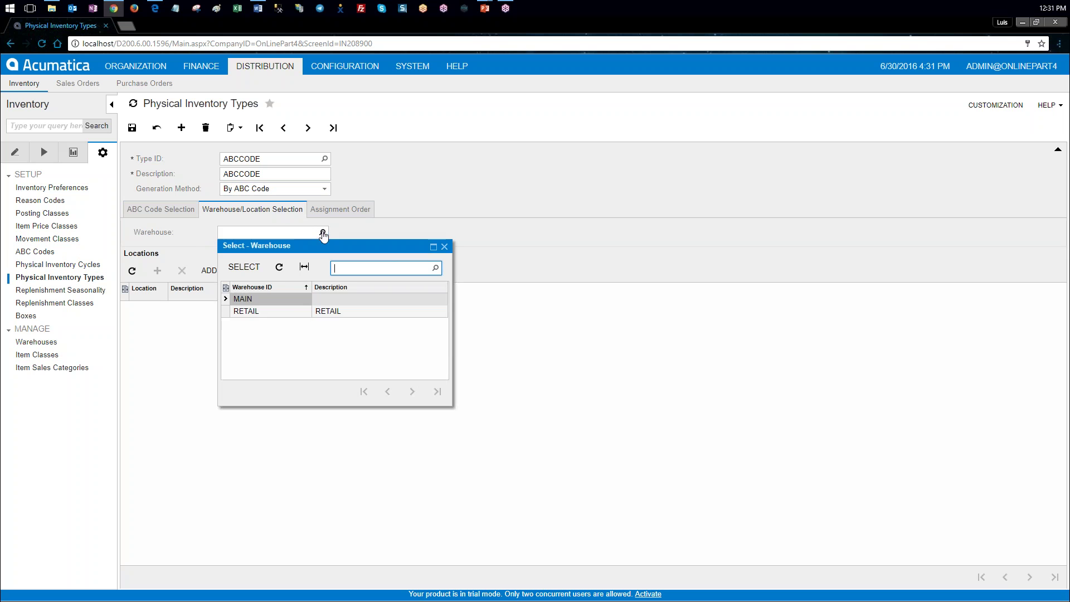
double_click(288, 298)
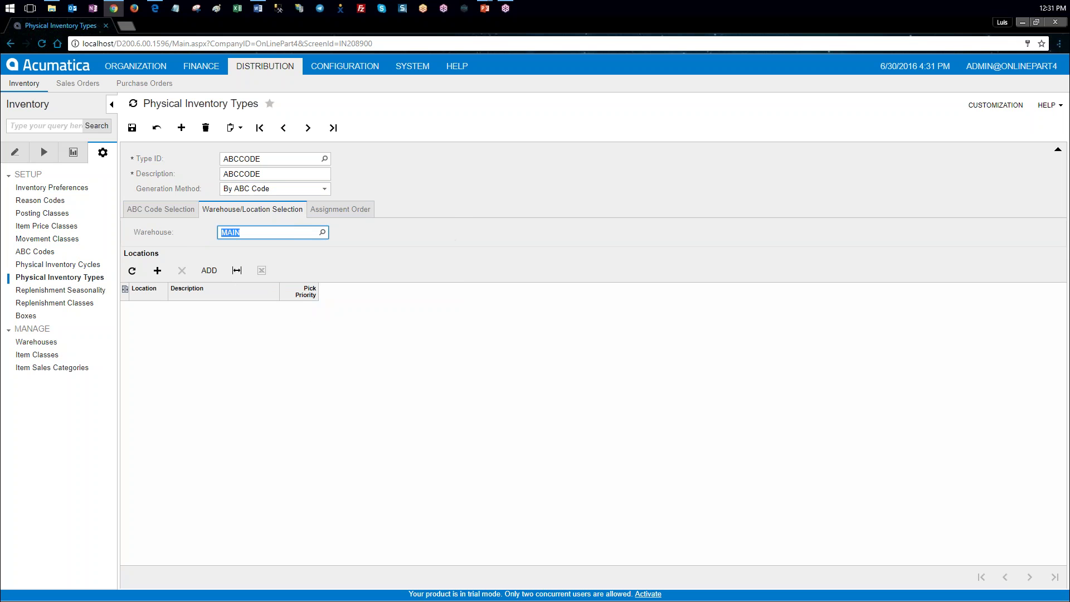
click(132, 129)
key(alt+Tab)
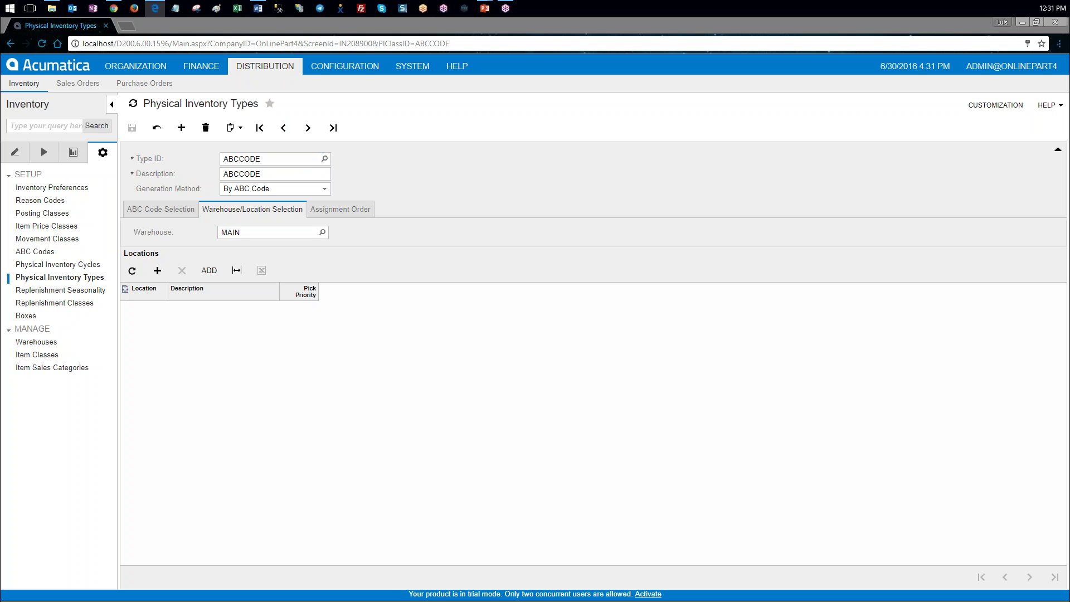
click(184, 210)
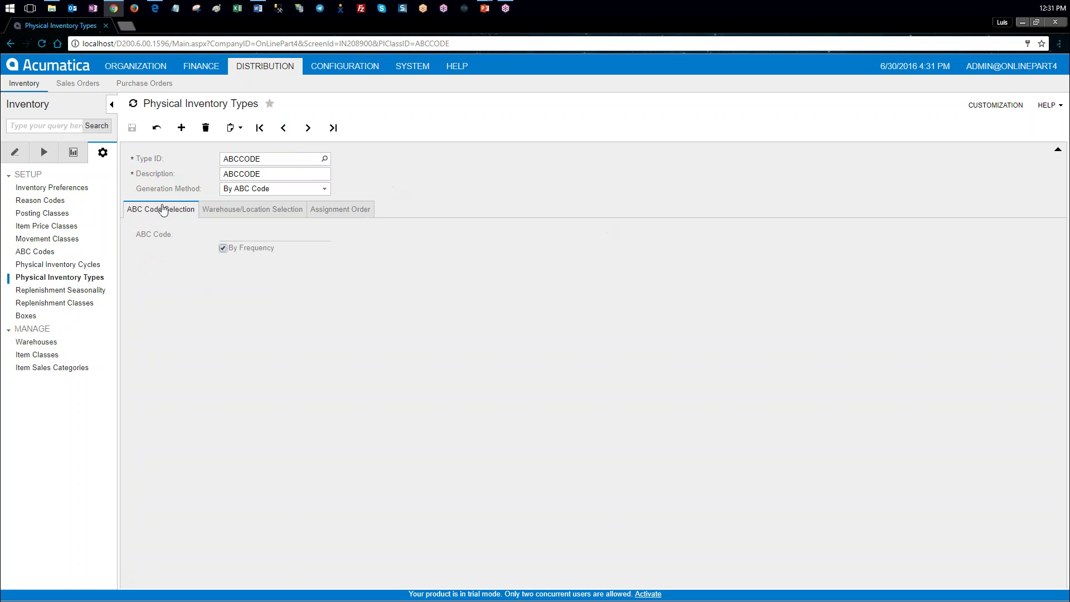
key(alt+Tab)
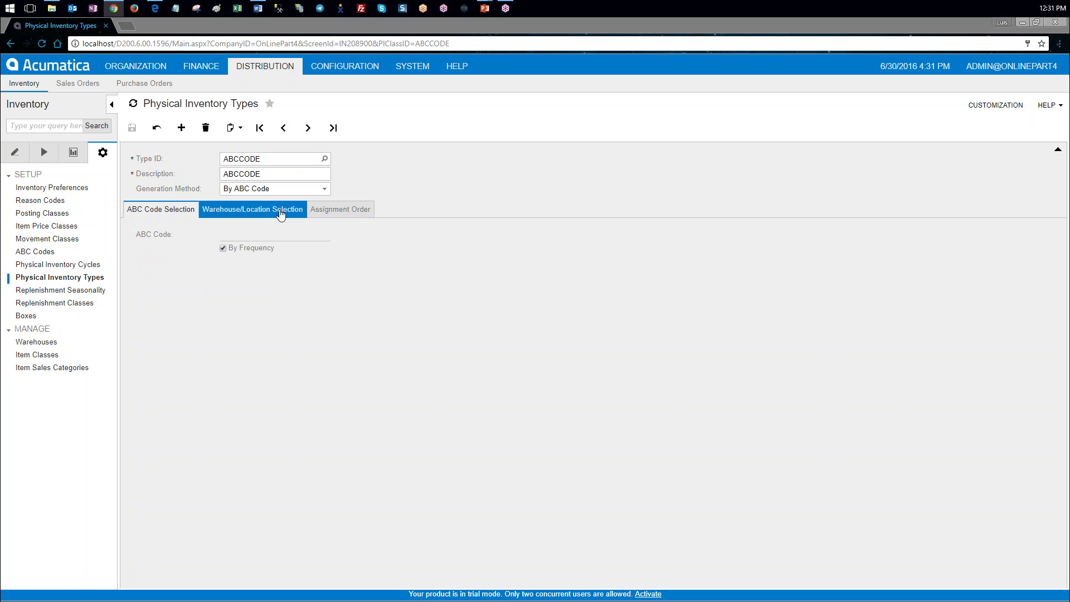
- On the HEADSET stock item, set the ABC code to B, mark it as a fixed ABC code, and save
click(15, 152)
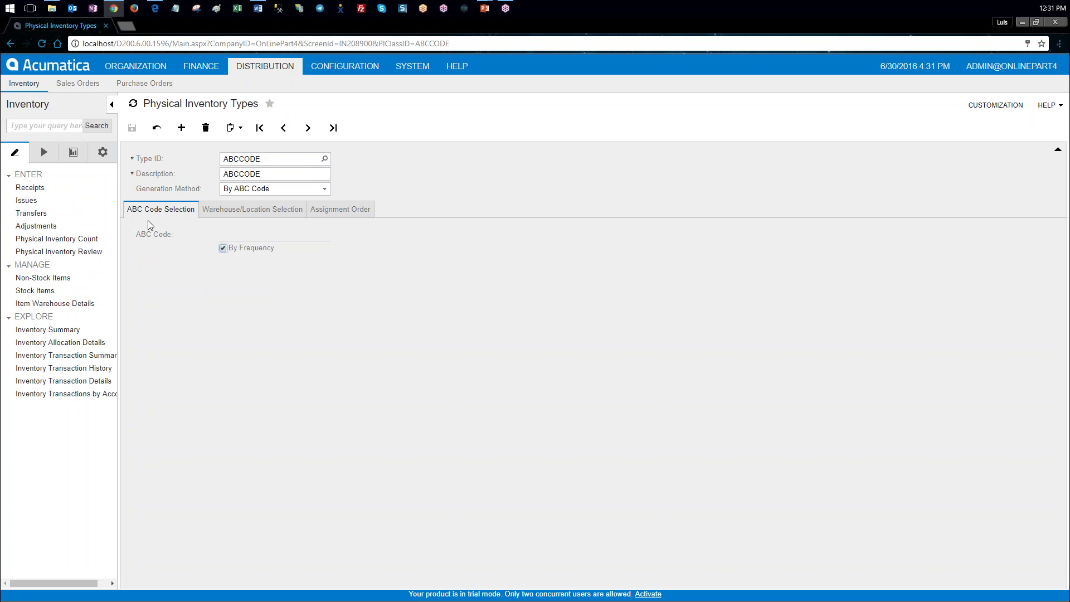
click(34, 290)
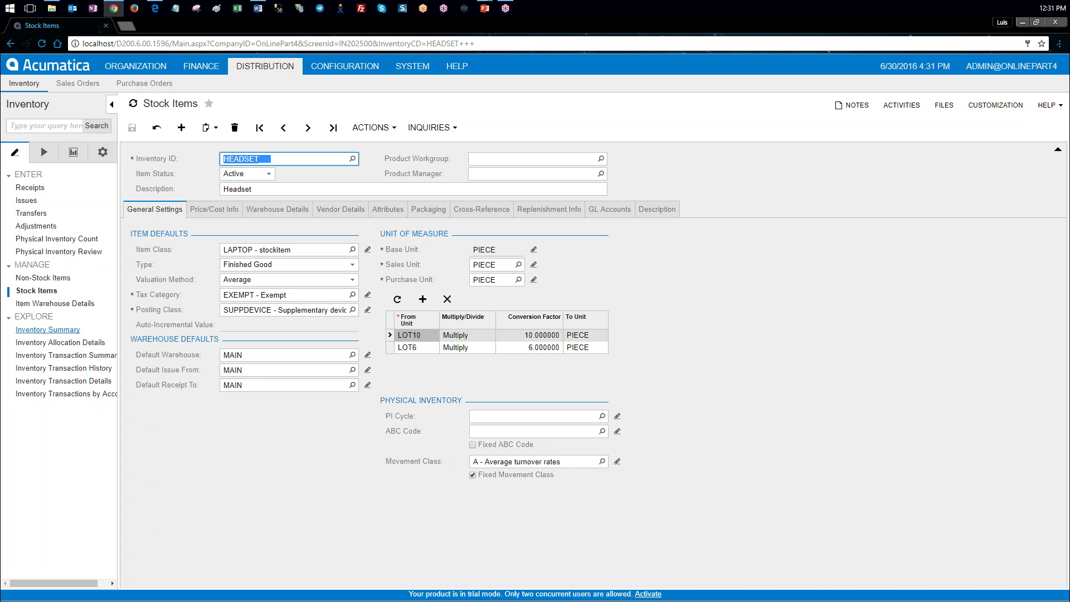
click(602, 431)
double_click(506, 338)
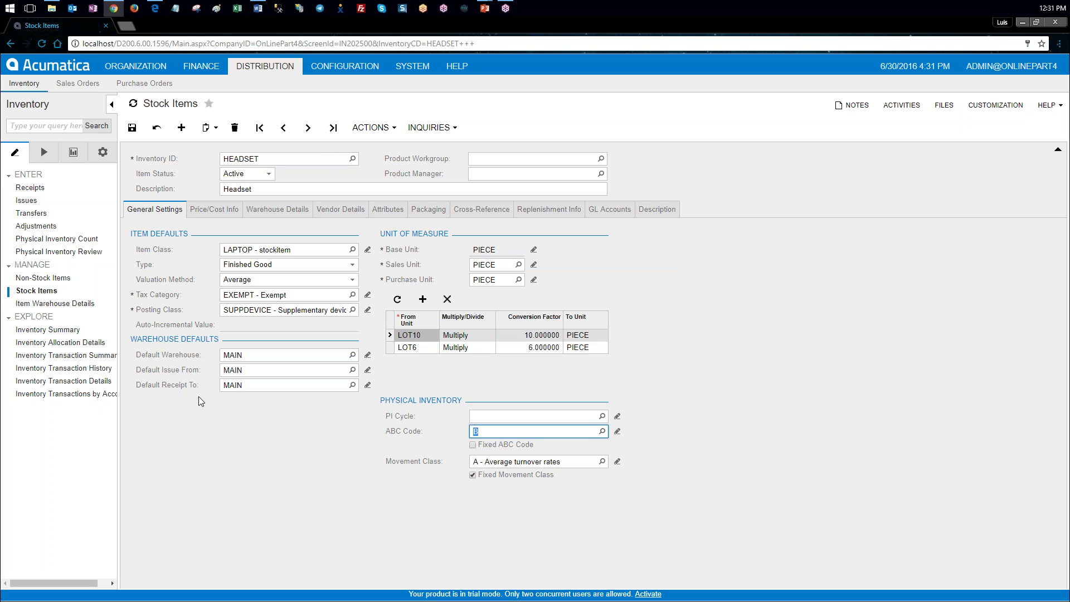
click(473, 444)
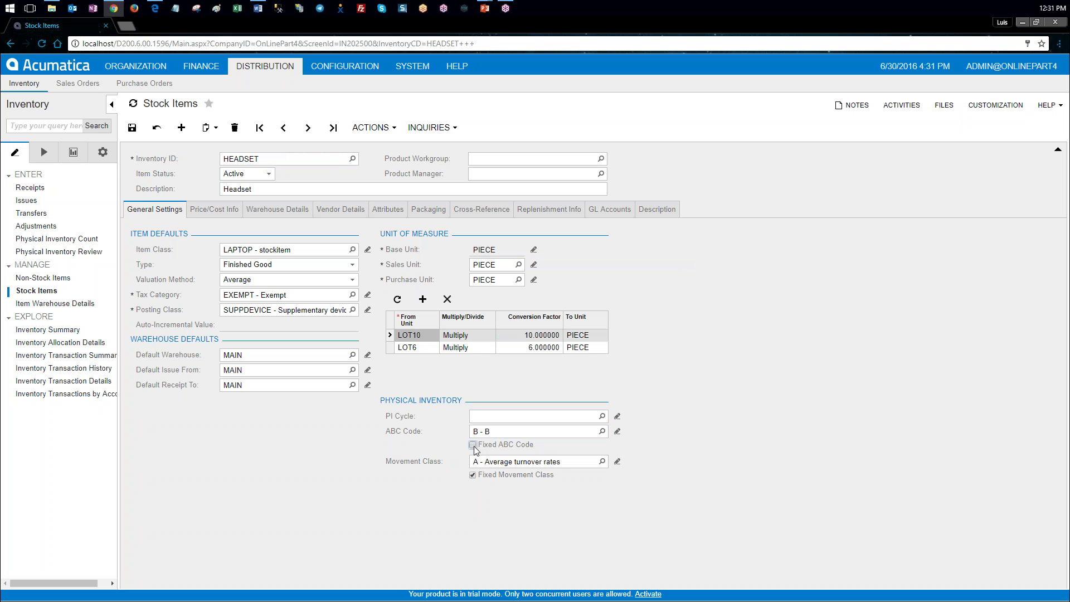
click(133, 129)
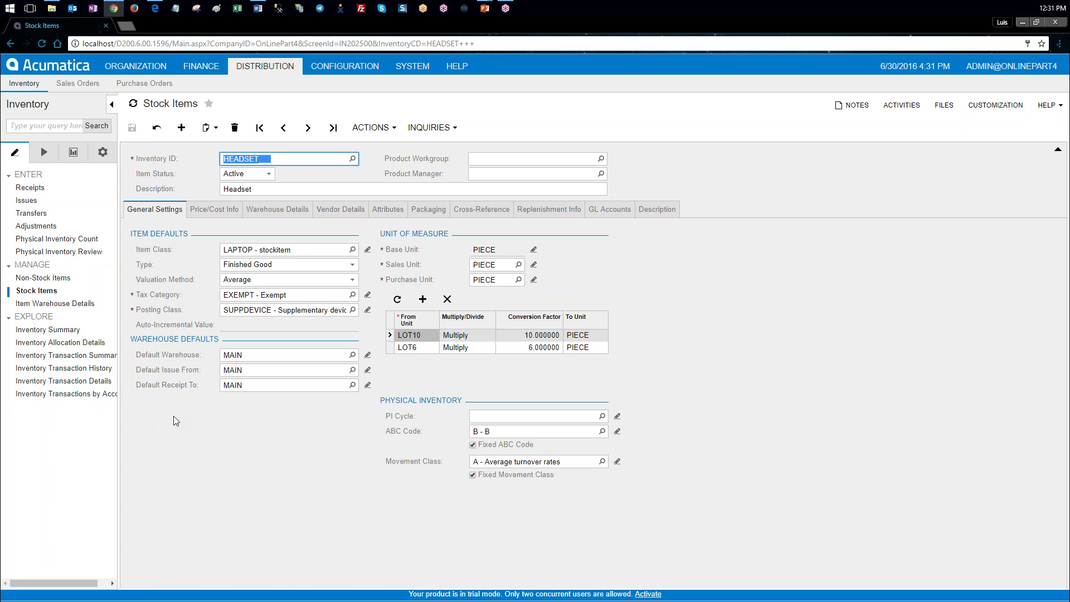
- Load the Update ABC Code form for the MAIN warehouse and period 05-2016
click(44, 154)
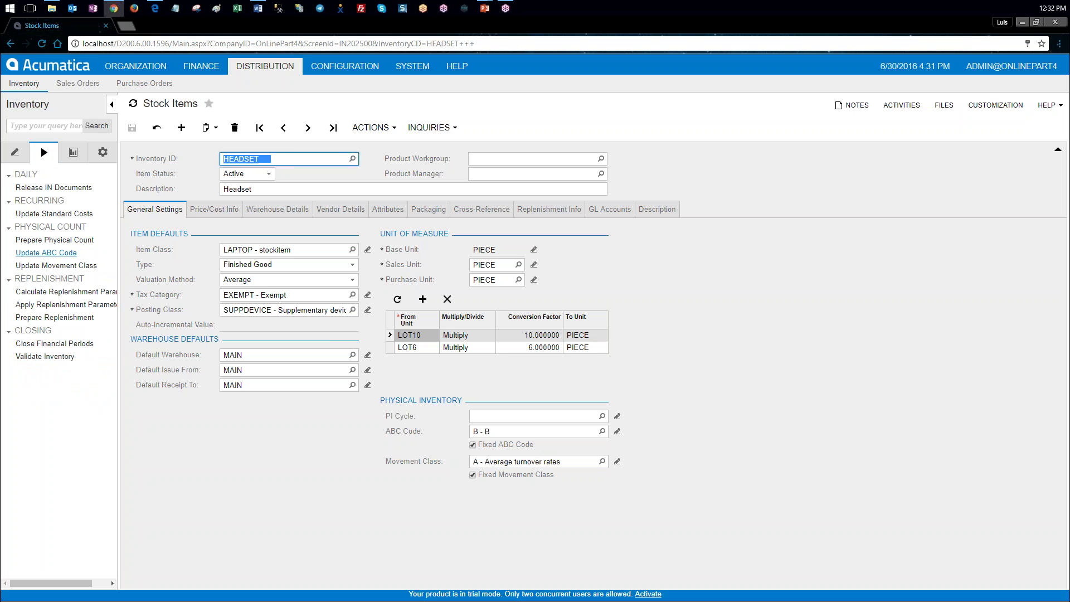
click(62, 254)
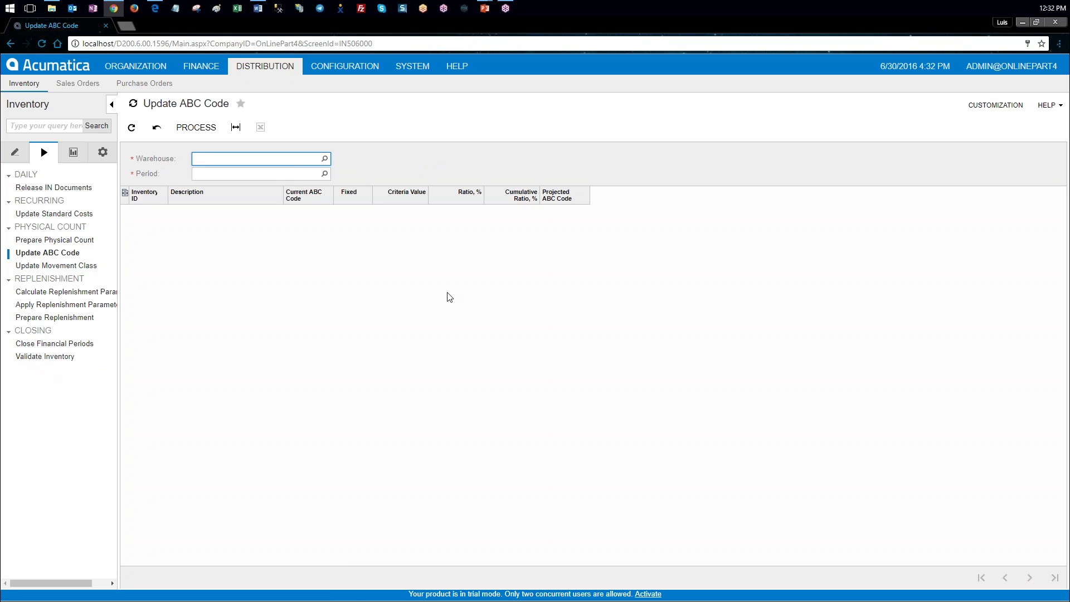
click(328, 161)
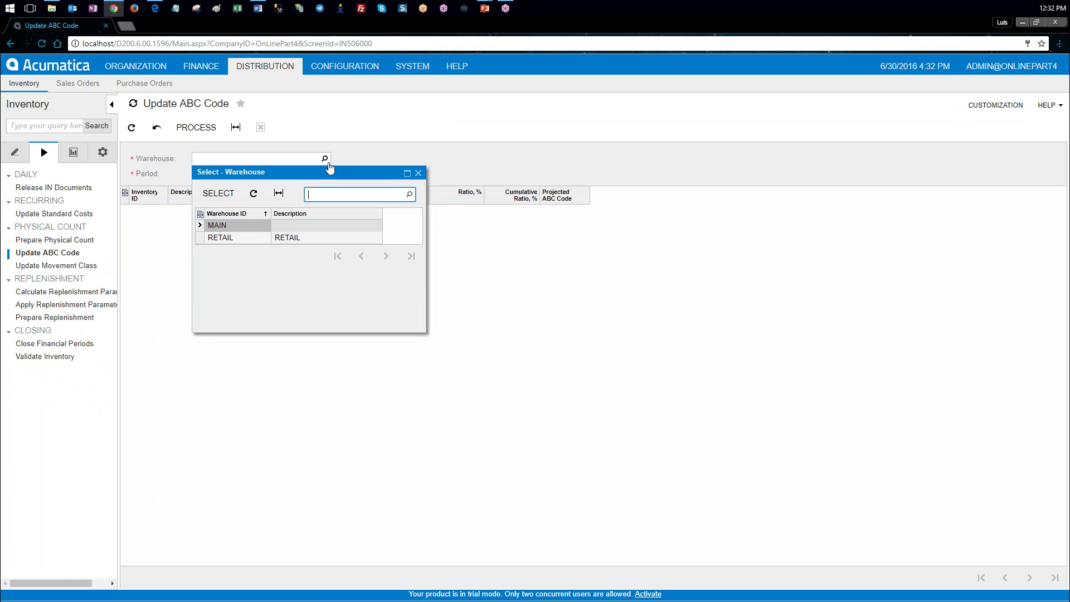
double_click(256, 229)
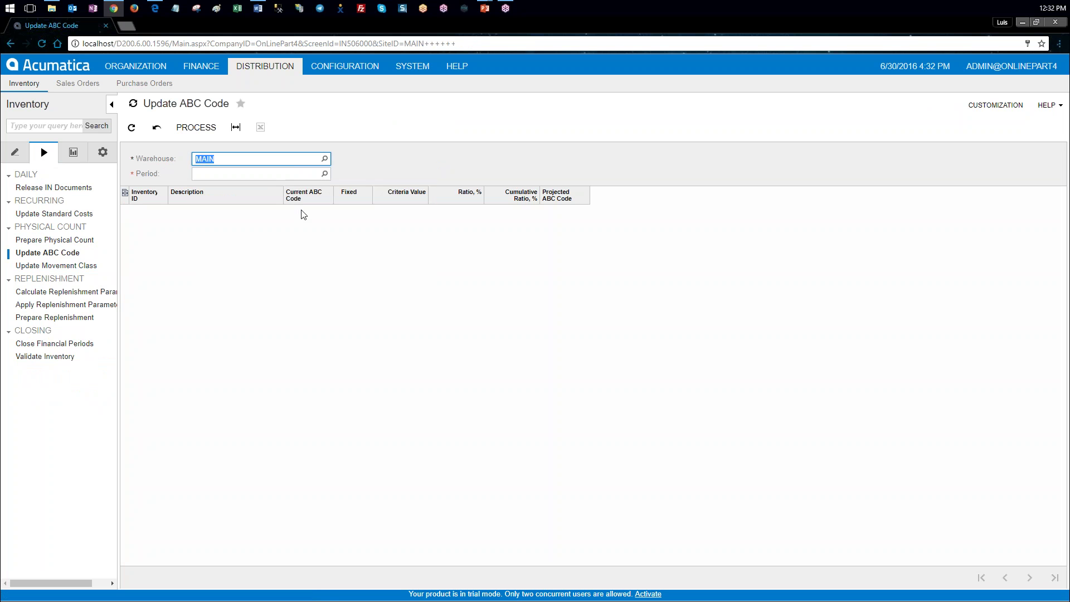
key(Tab)
click(325, 175)
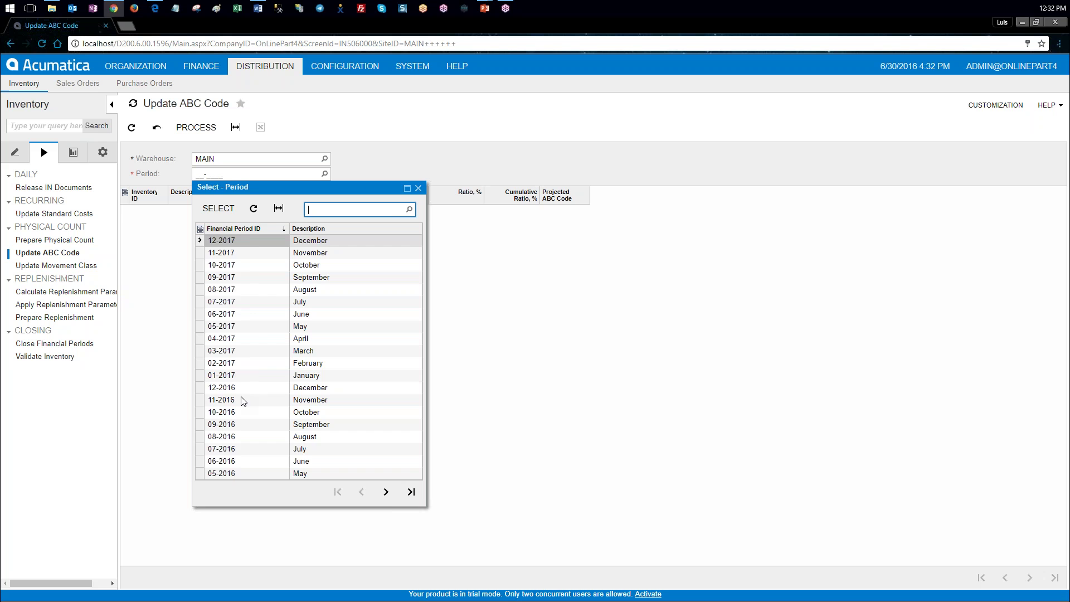
double_click(228, 473)
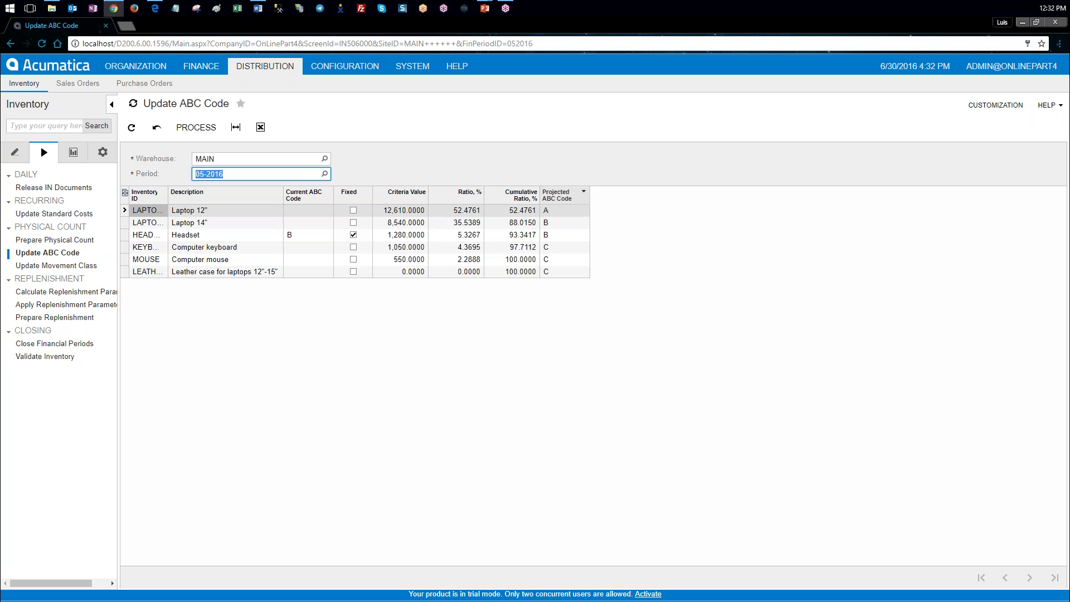
- Compare the current and projected ABC codes of the Headset and Laptop 12" items
click(565, 235)
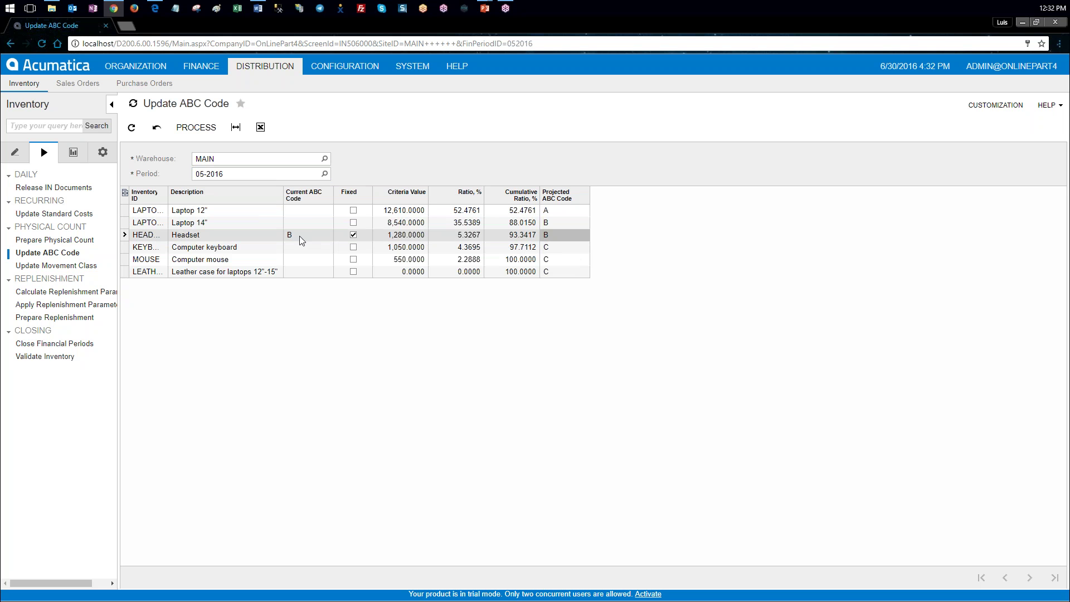
click(323, 239)
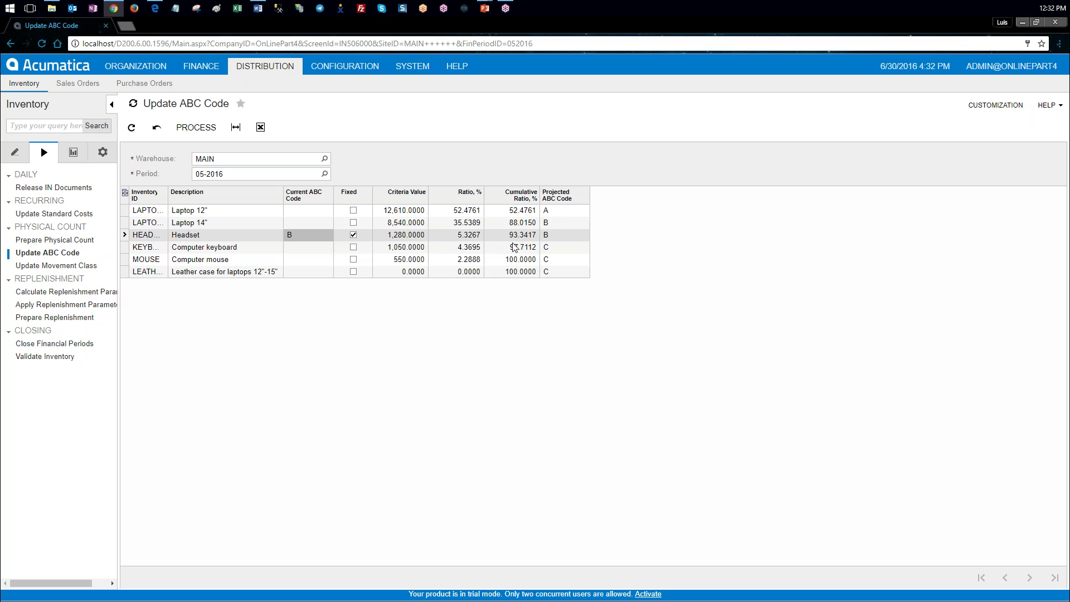
click(563, 212)
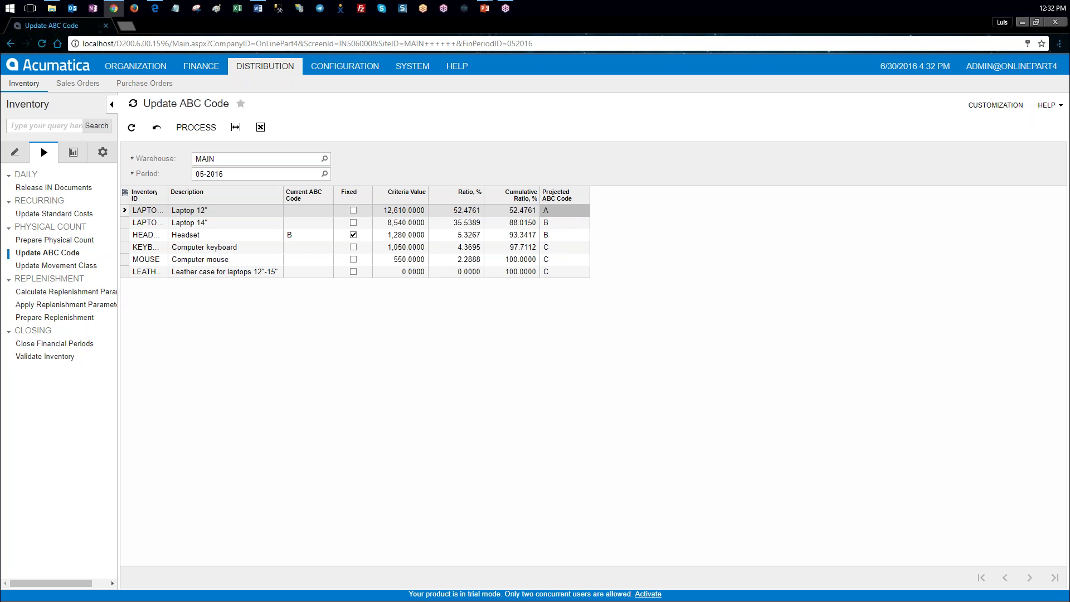
- Switch to the D200 training PDF in Edge and read how the criteria value and ratio are calculated for ABC codes
key(alt+Tab)
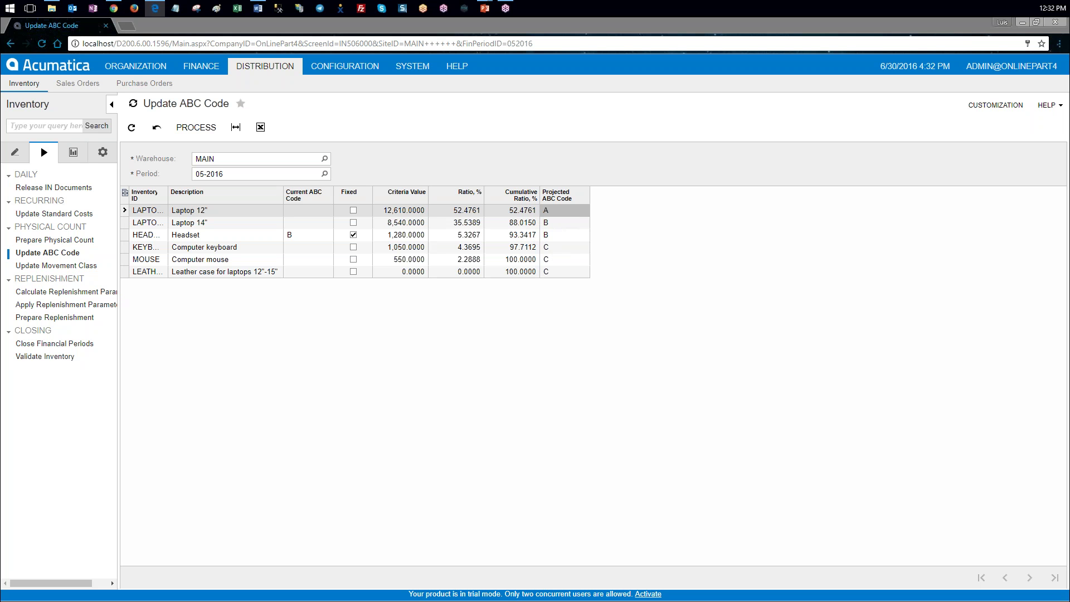
drag(0, 83, 370, 78)
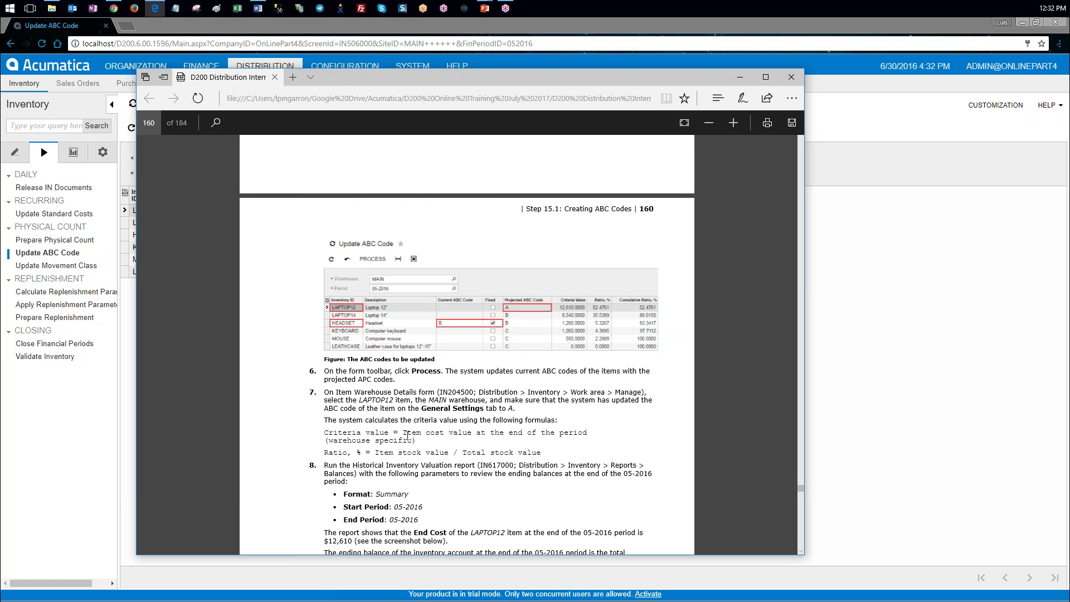
click(733, 123)
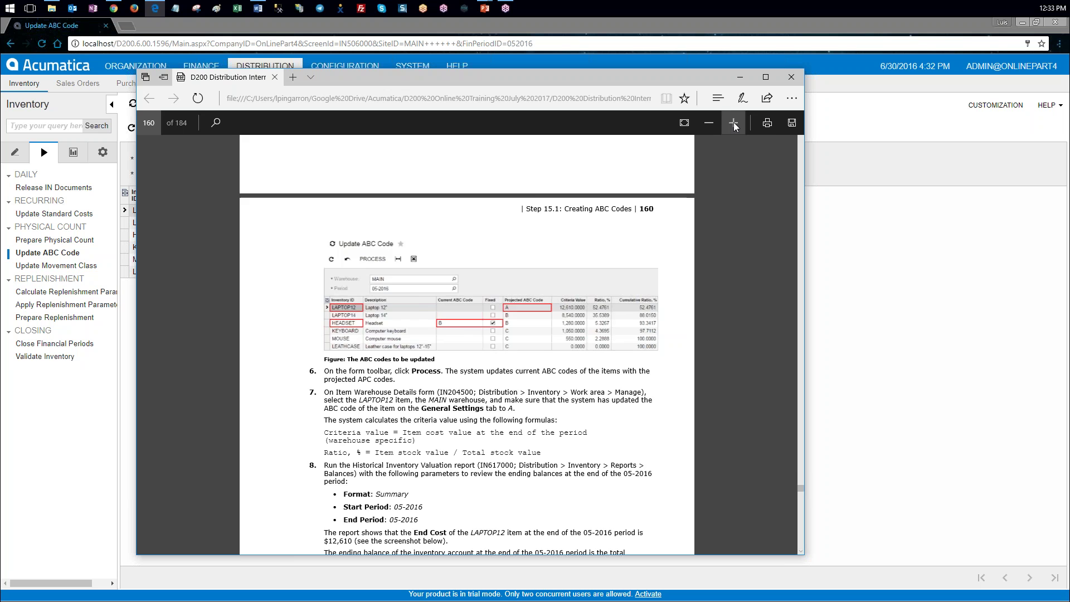
click(734, 124)
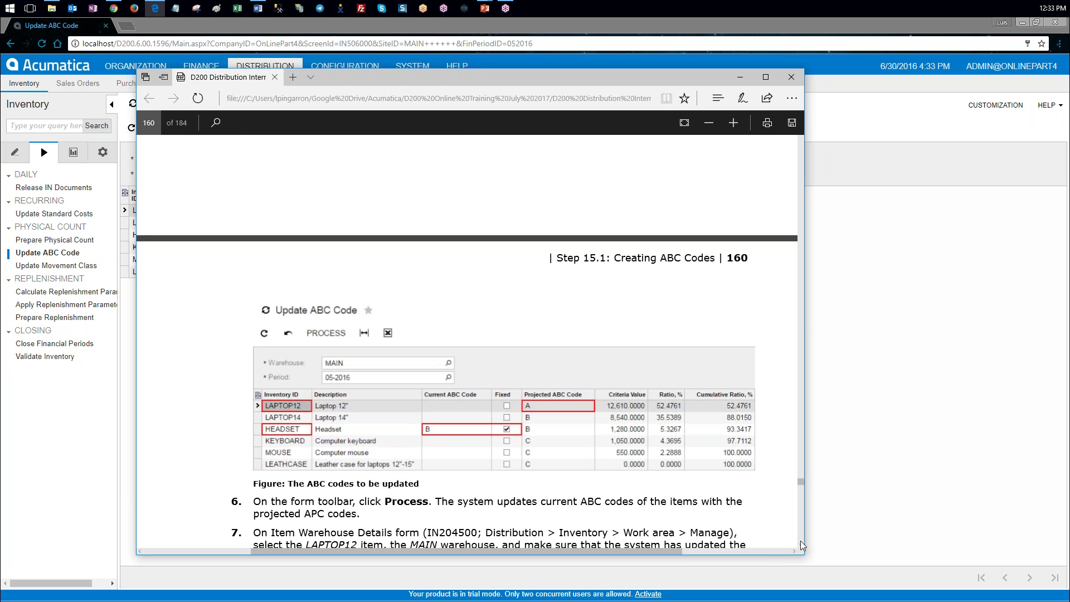
scroll(801, 544, down, 4)
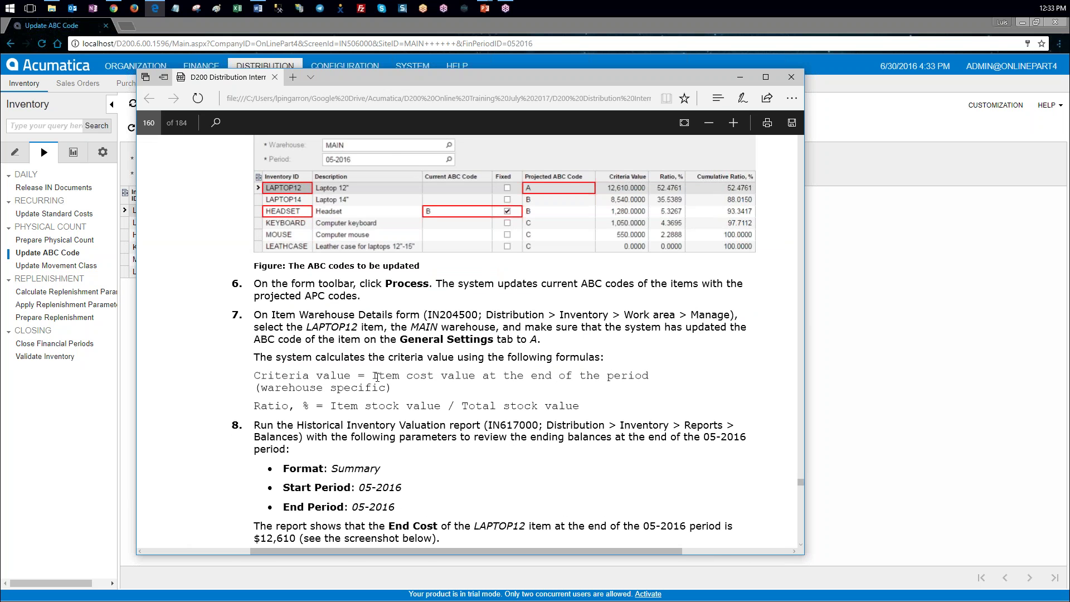
drag(372, 378, 638, 389)
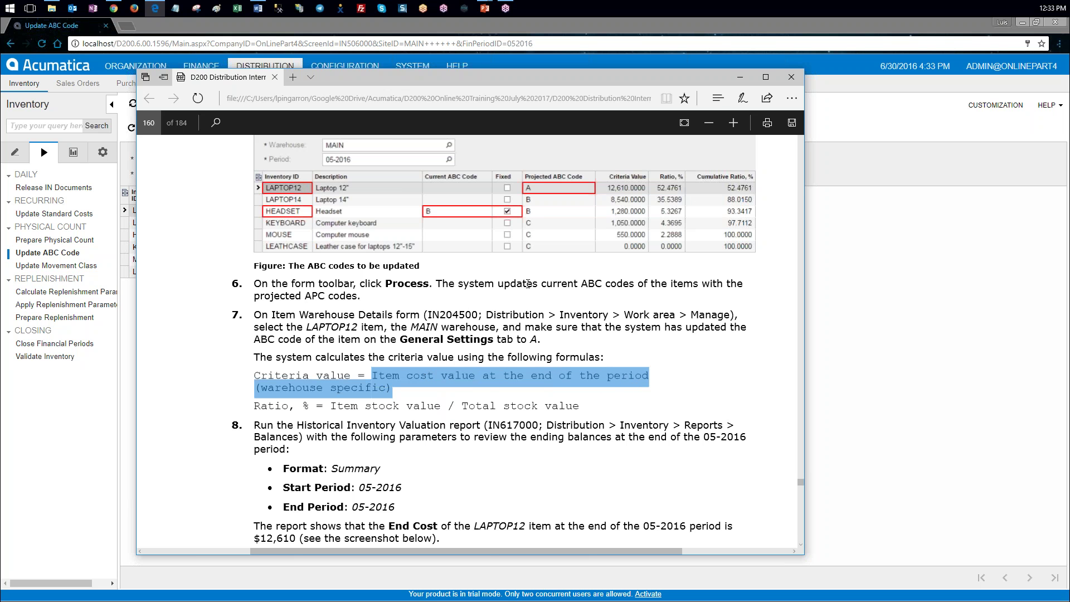
drag(331, 407, 433, 404)
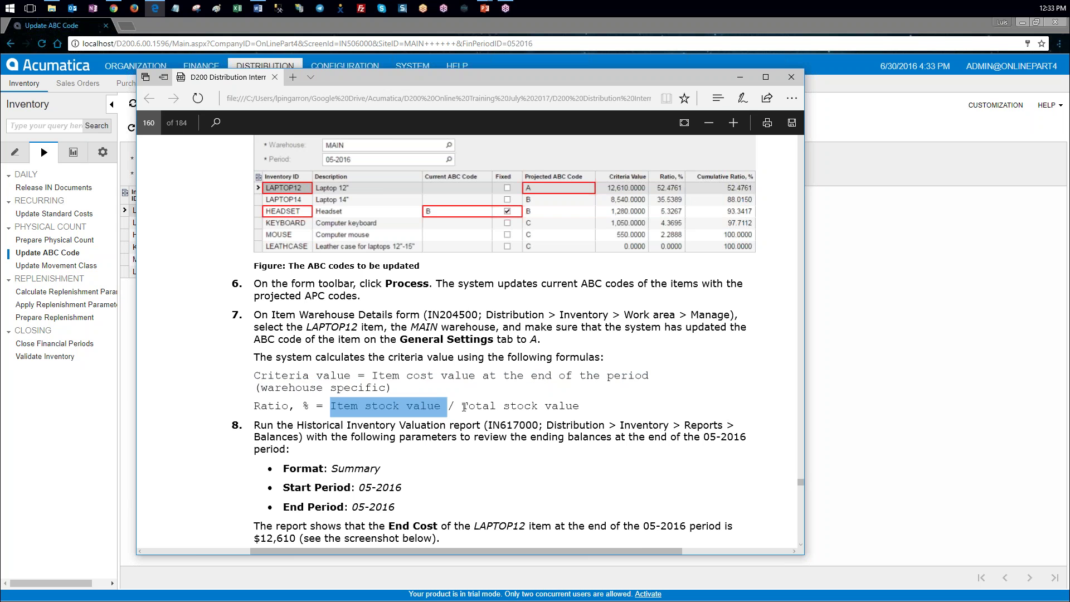
drag(463, 407, 579, 407)
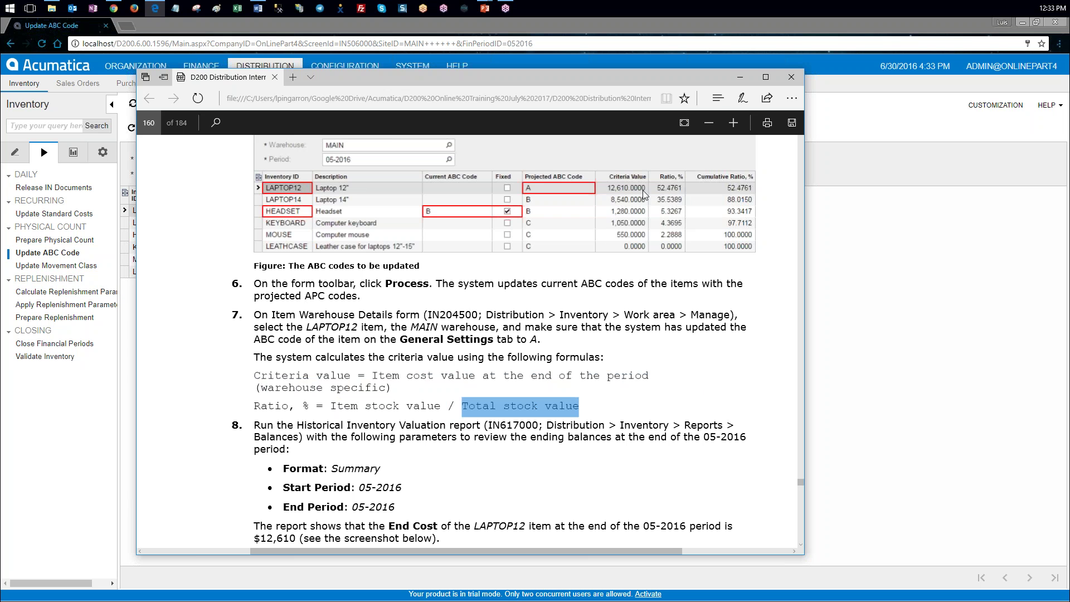
click(714, 188)
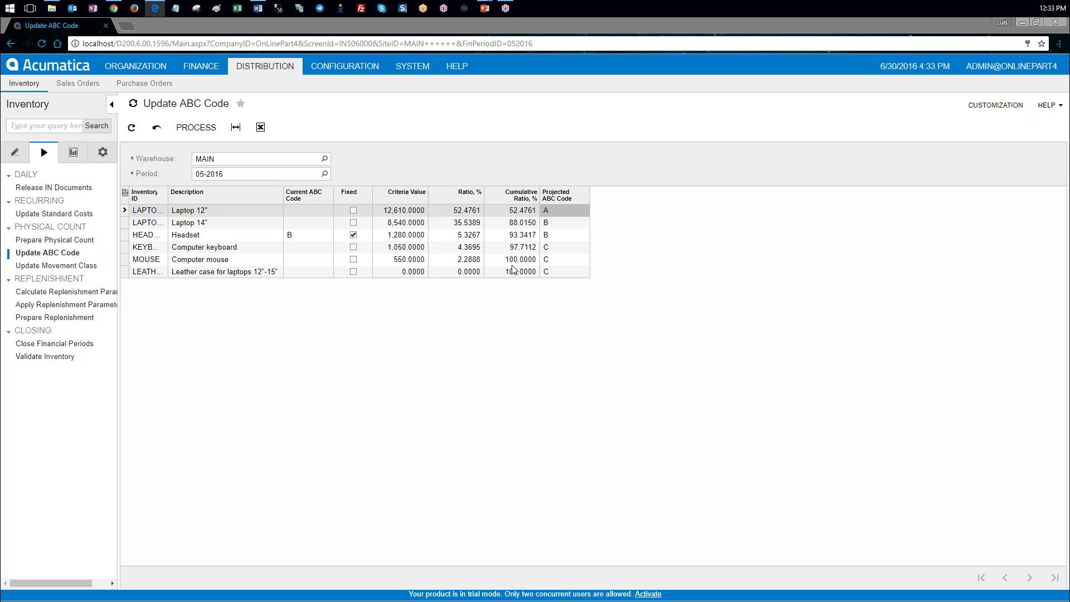
- Run the Historical Inventory Valuation report with 05-2016 as both the start and end period
click(82, 161)
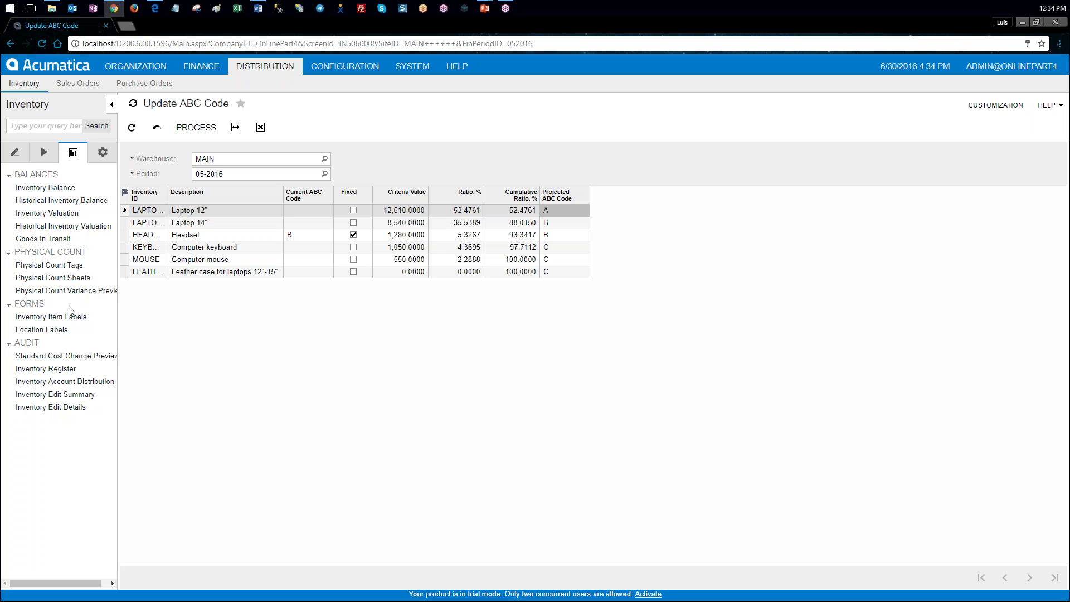
click(98, 227)
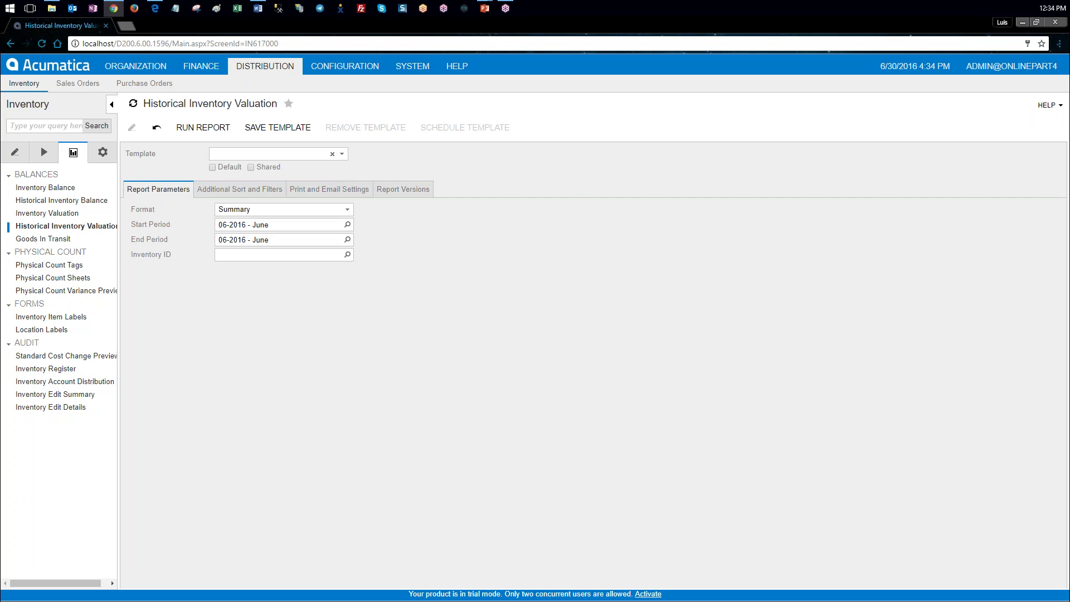
click(263, 225)
text(05-2016)
key(Tab)
text(05-2016)
key(Tab)
click(203, 127)
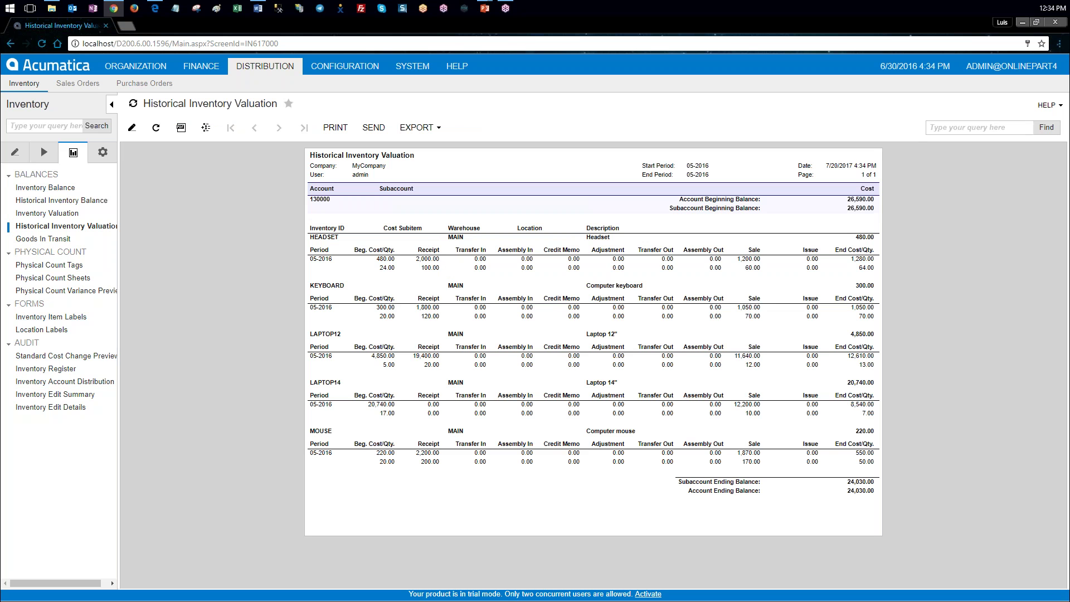
- Check the end cost of the LAPTOP12 item in the valuation report
key(alt+Tab)
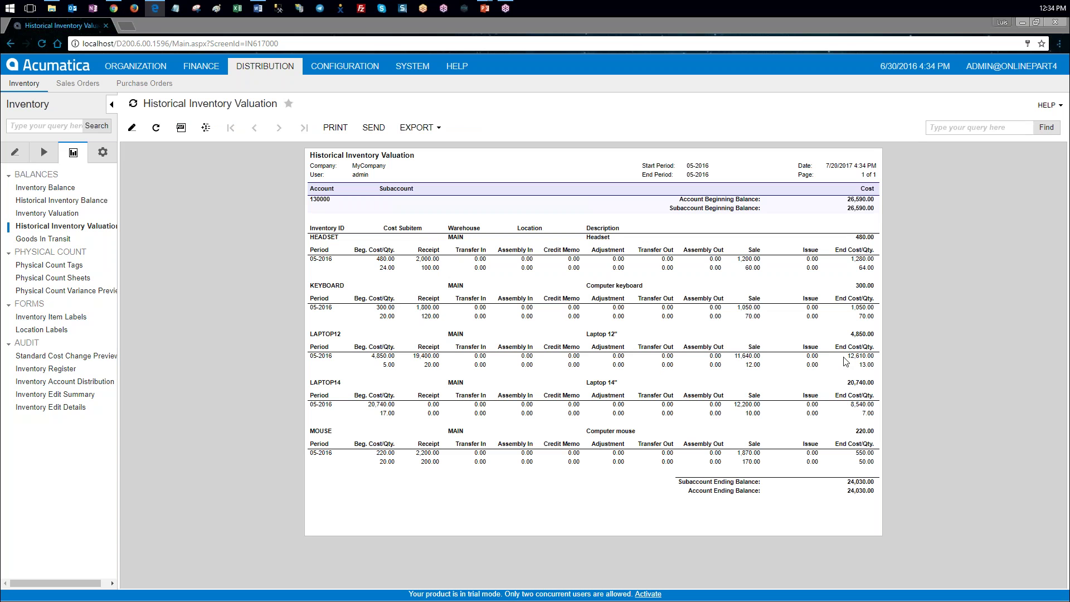
drag(848, 360, 877, 358)
click(876, 355)
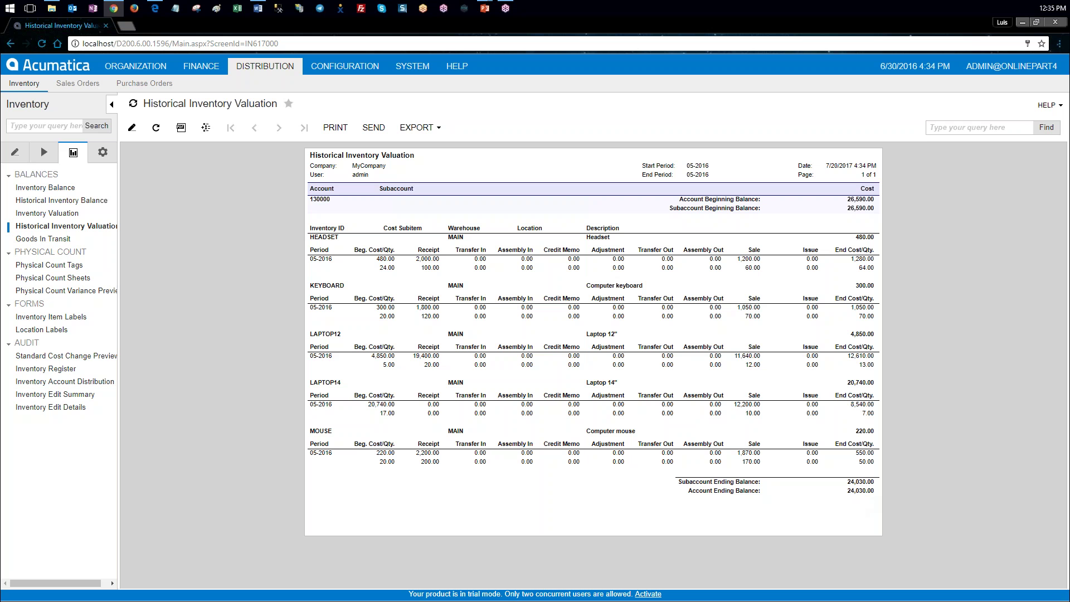
- Return to the Update ABC Code form, check the Laptop 12" ratio, and widen the Inventory ID column to show full IDs
key(alt+Tab)
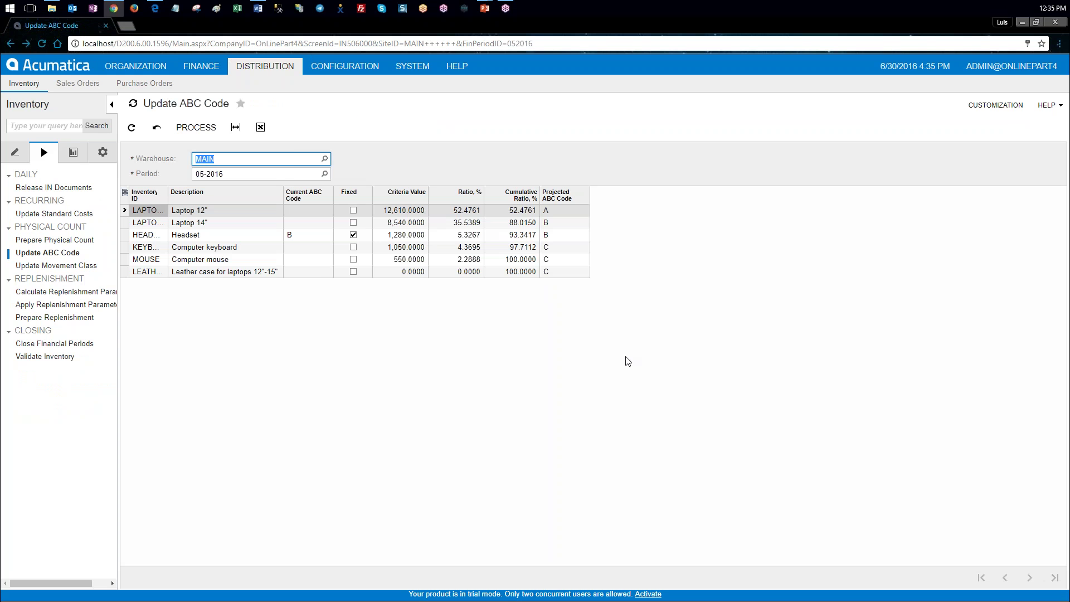
click(475, 212)
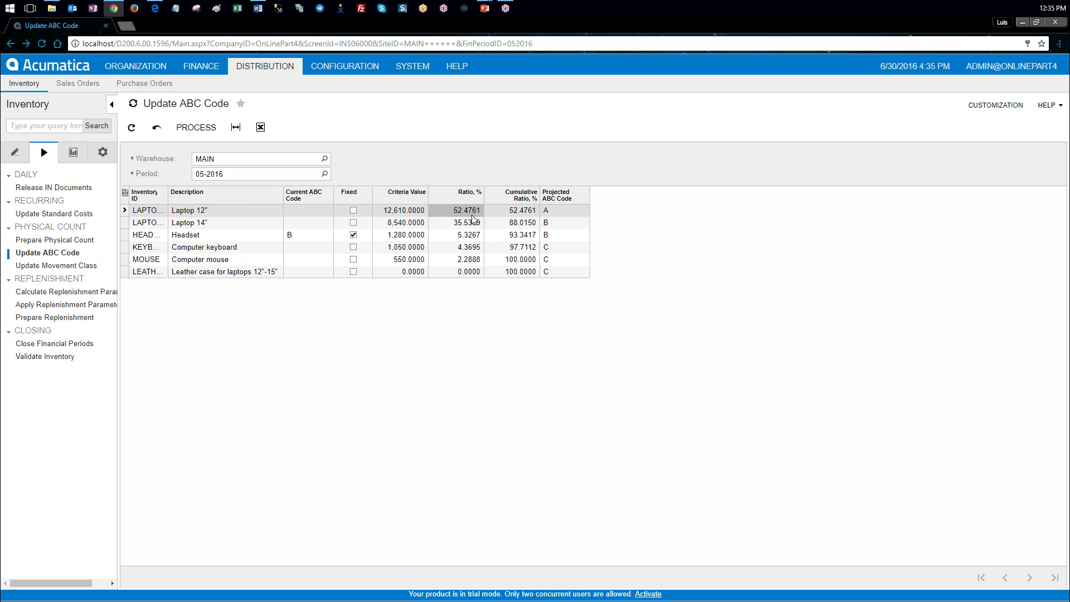
drag(146, 196, 174, 209)
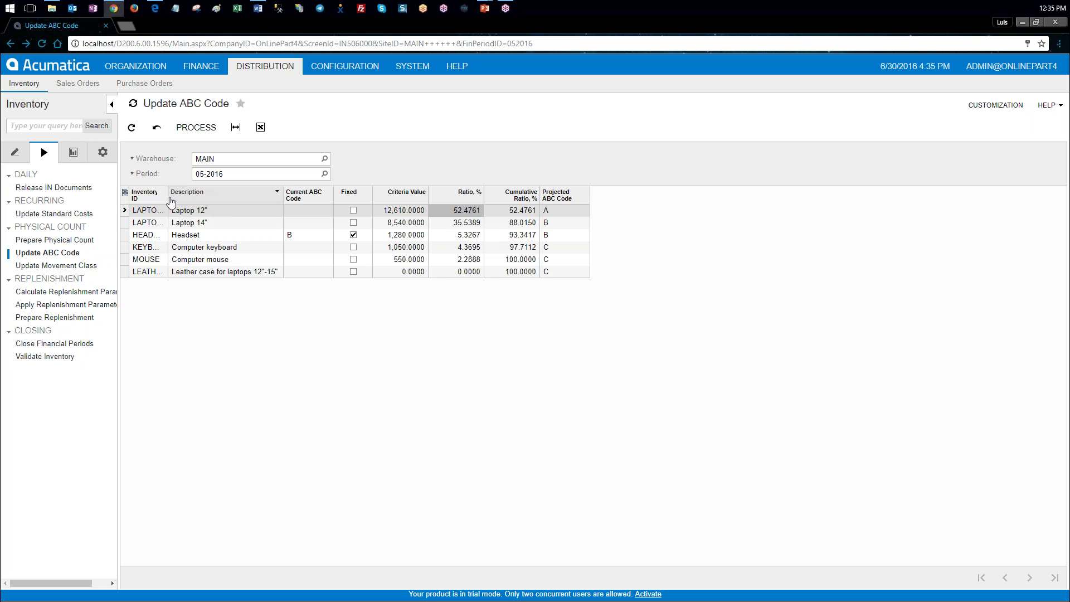
drag(169, 201, 193, 202)
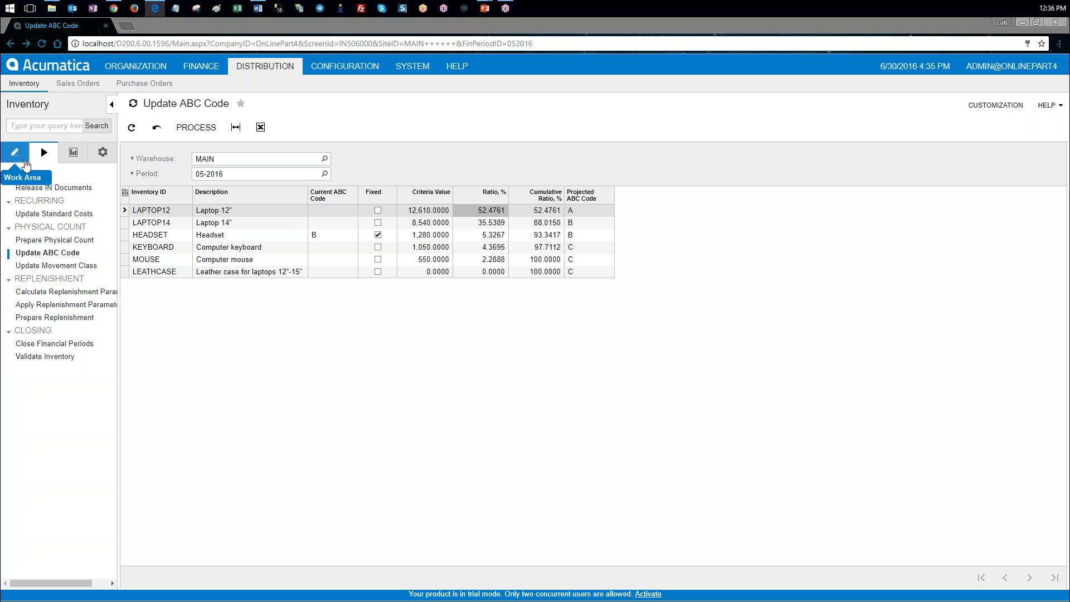
- Open the Physical Inventory Count form and change the business date to 3/31/2016
click(25, 164)
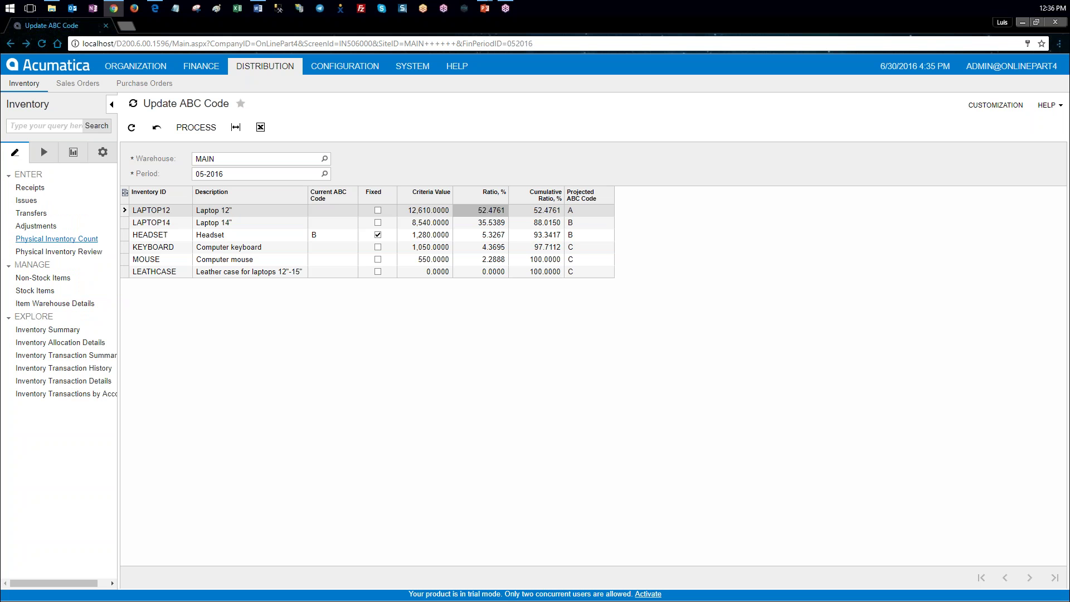
click(94, 240)
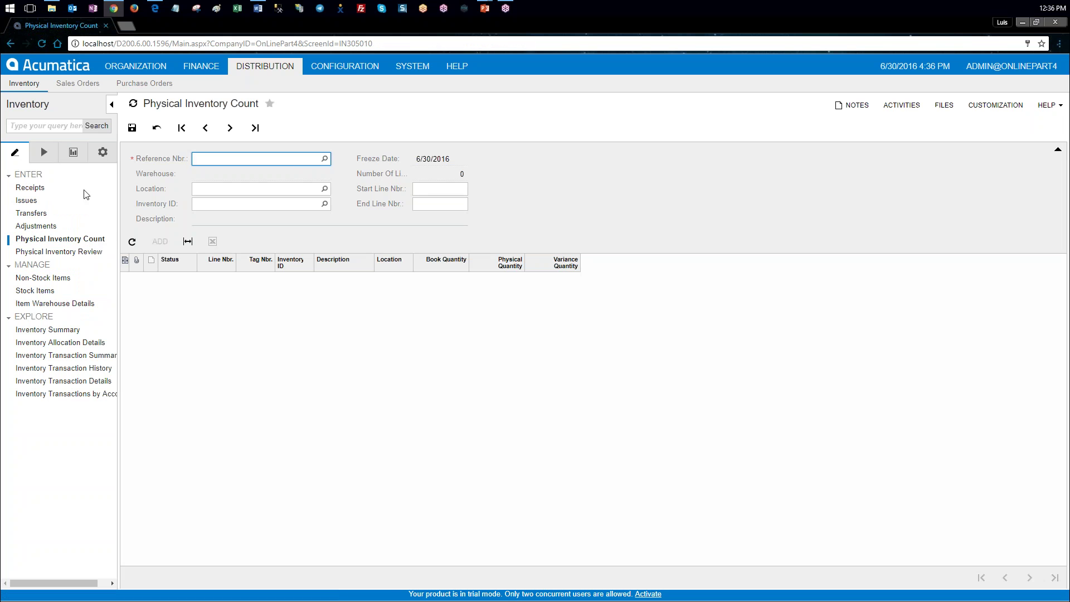
click(44, 153)
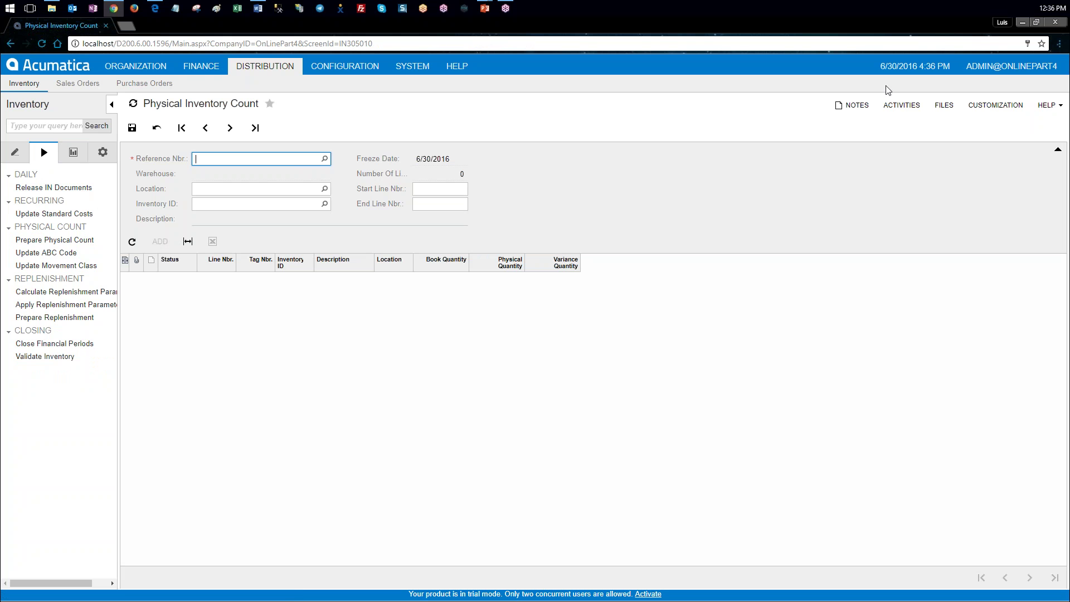
click(888, 67)
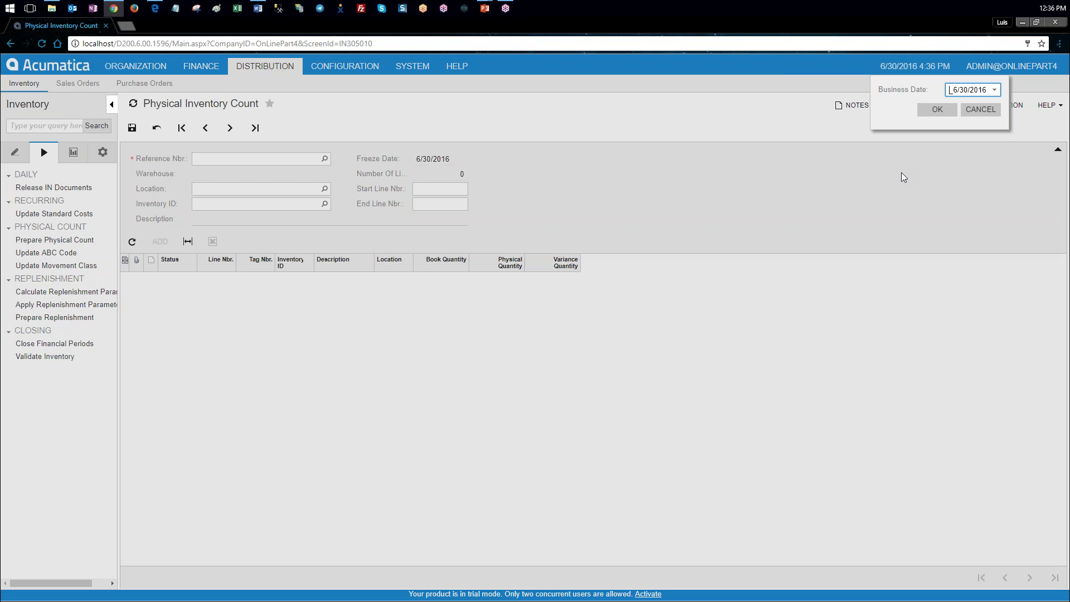
text(03/31)
click(937, 109)
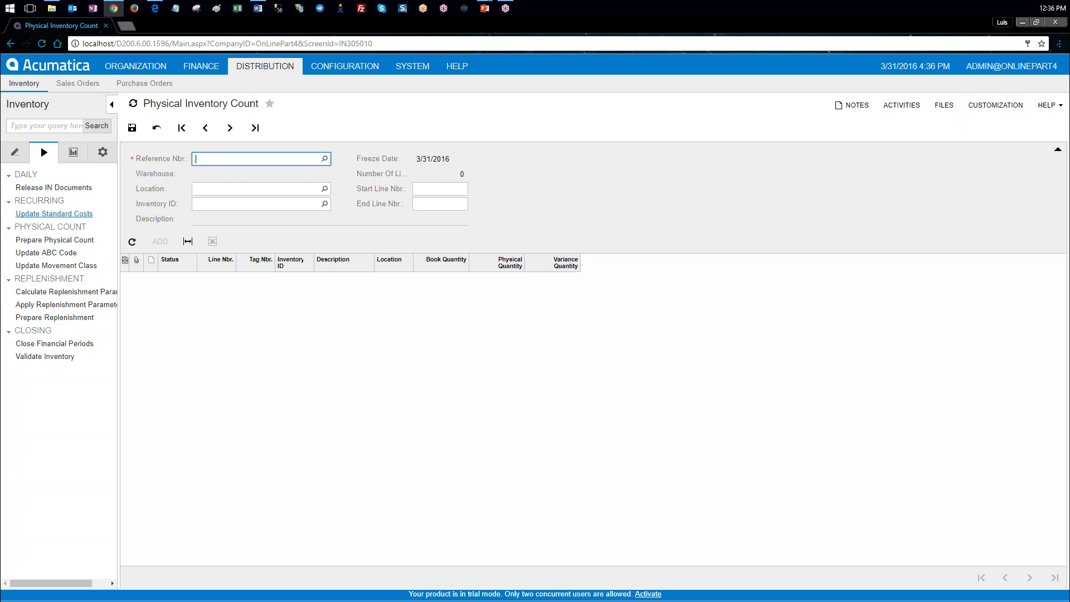
- Open the Prepare Physical Count form and select the ABCA physical inventory type
click(78, 245)
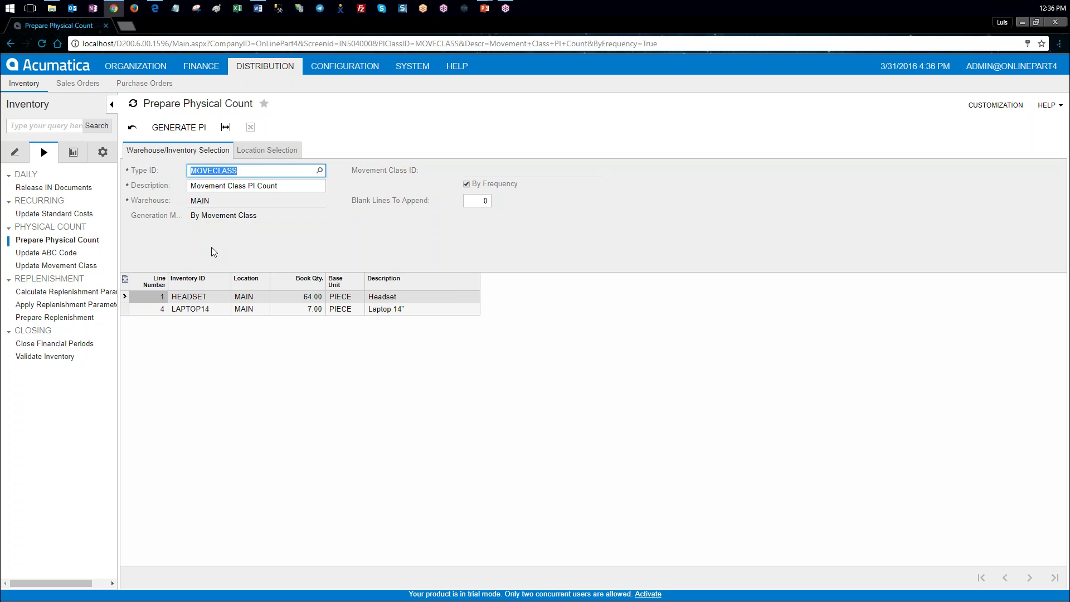
click(319, 170)
click(256, 248)
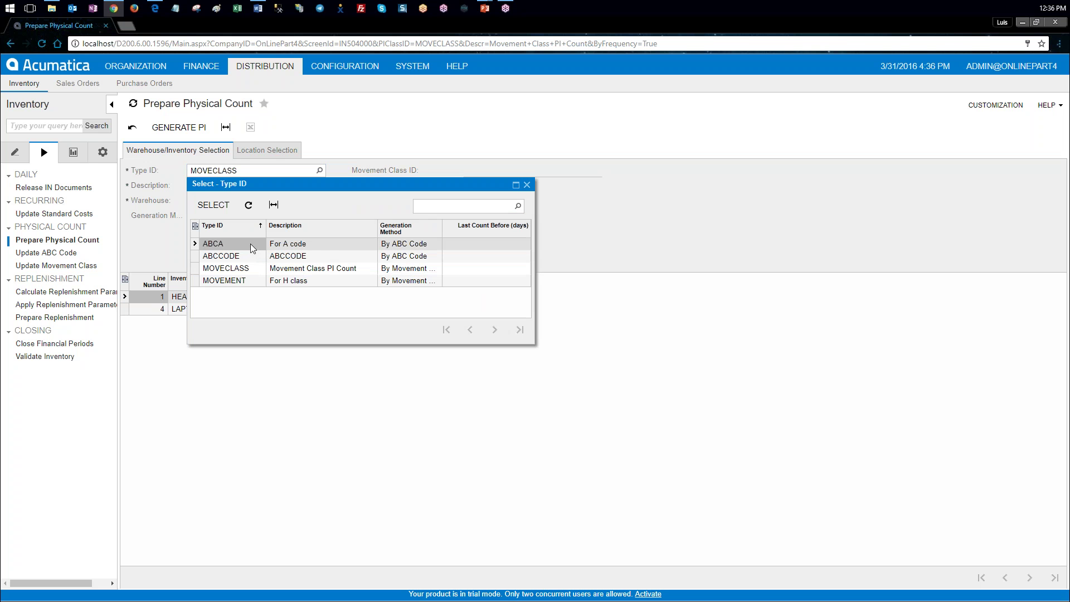
double_click(249, 243)
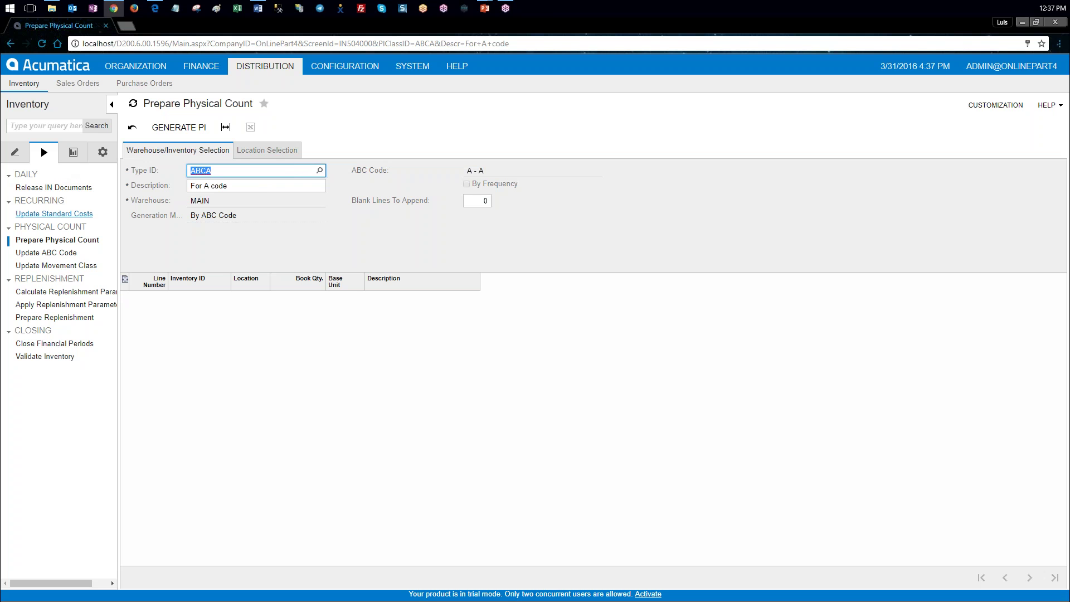
- Process the ABC code update for the MAIN warehouse in period 05-2016, and generate the physical inventory for the ABCA type
click(64, 253)
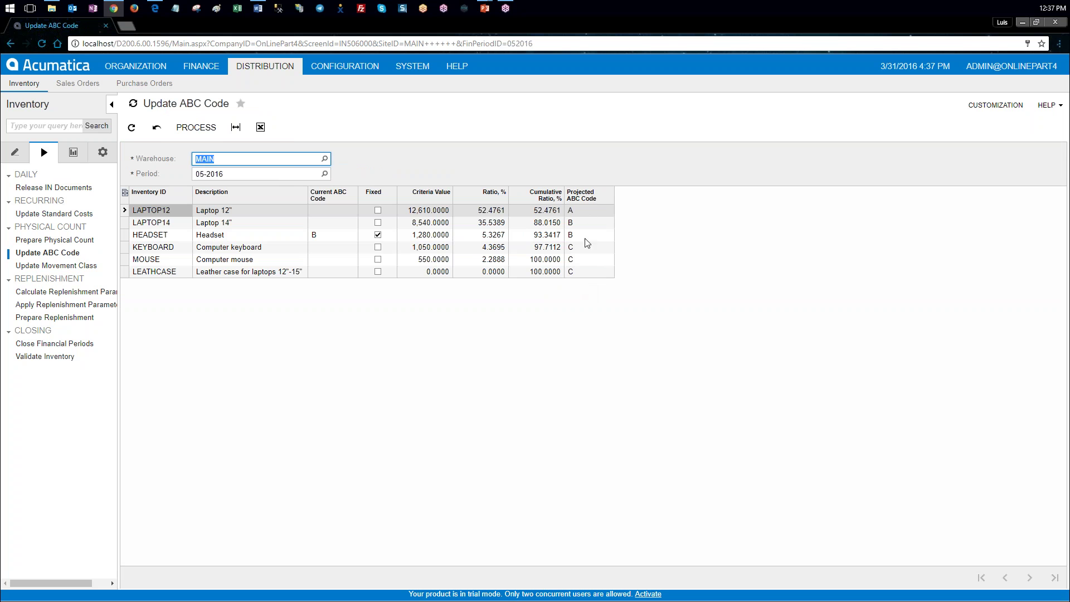
click(192, 129)
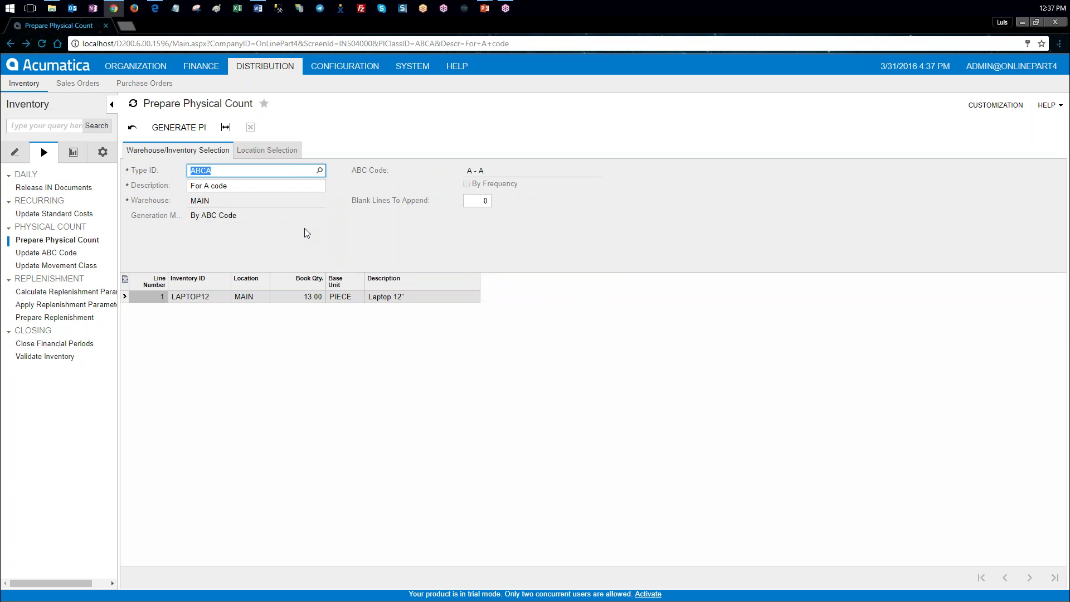
click(213, 300)
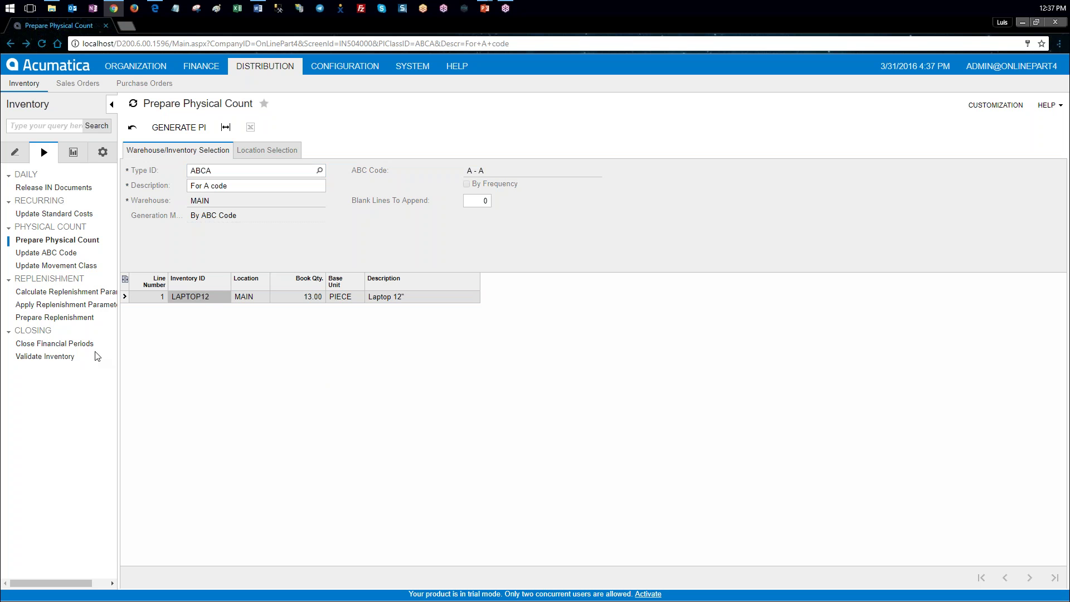
click(194, 130)
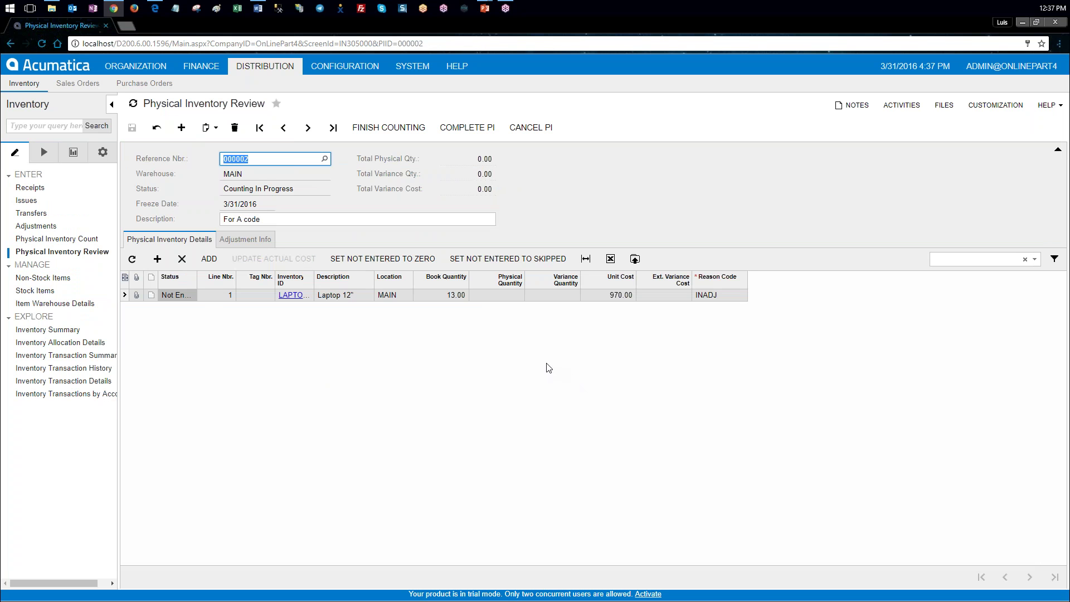
- Enter a physical quantity of 13 for the Laptop 12" line and complete the physical inventory
click(507, 296)
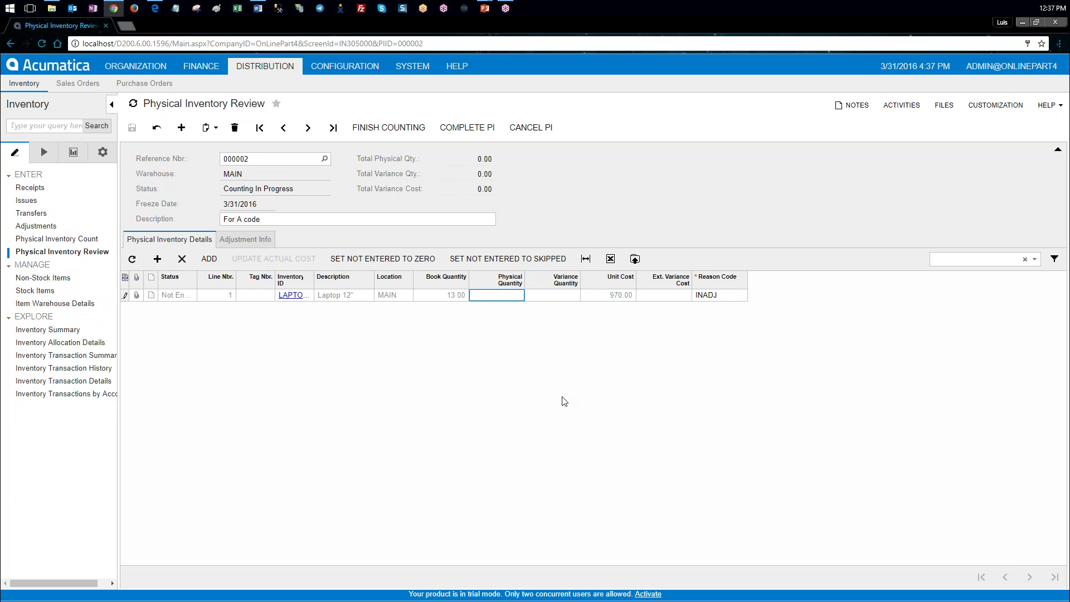
text(13)
key(Tab)
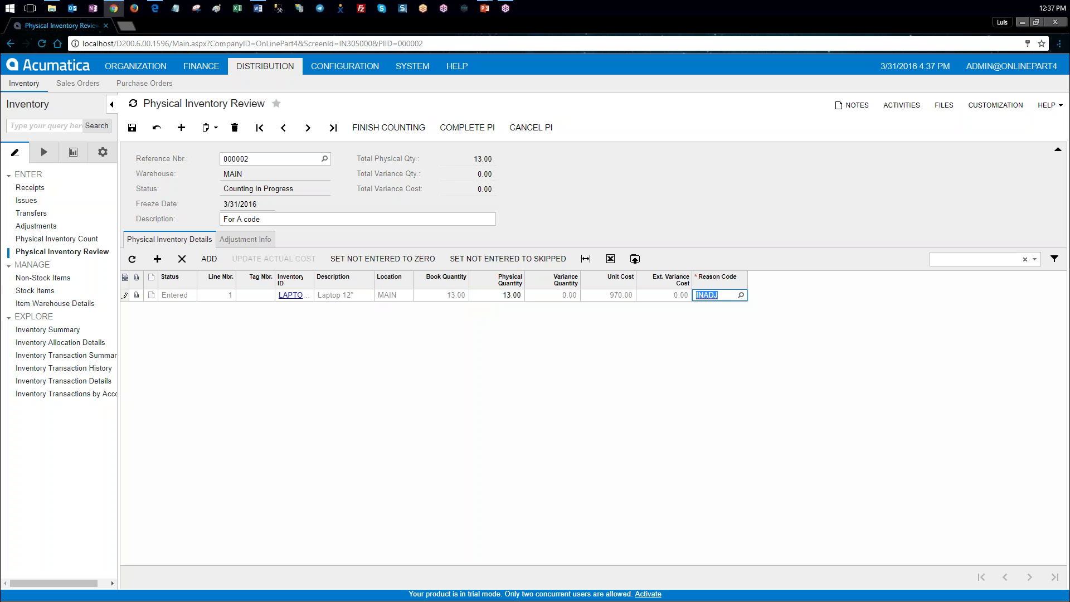
click(467, 127)
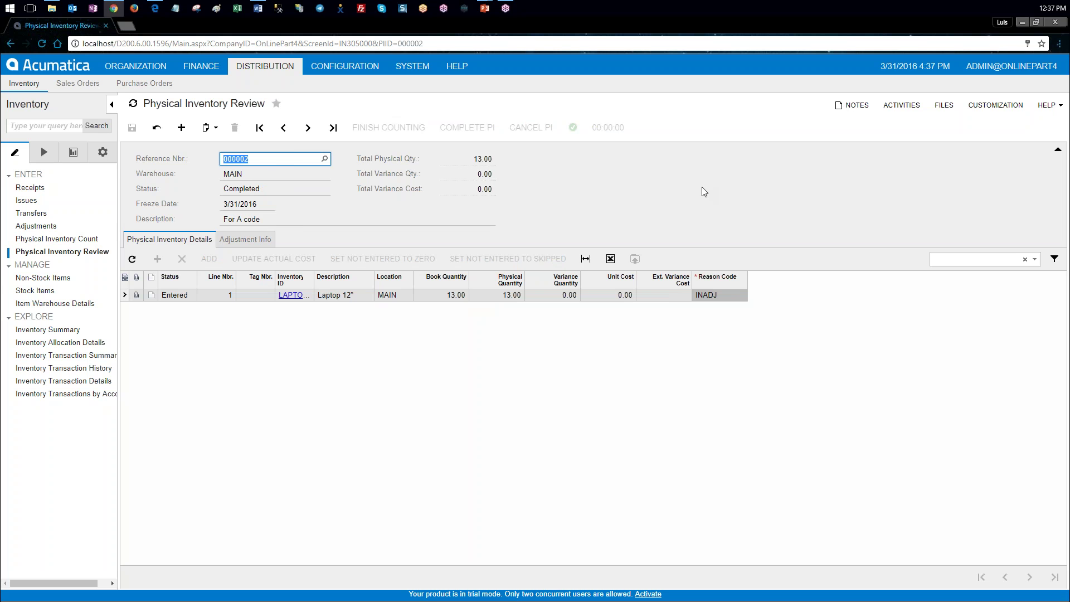
- Open the Prepare Physical Count form again and select the ABCCODE physical inventory type
click(44, 152)
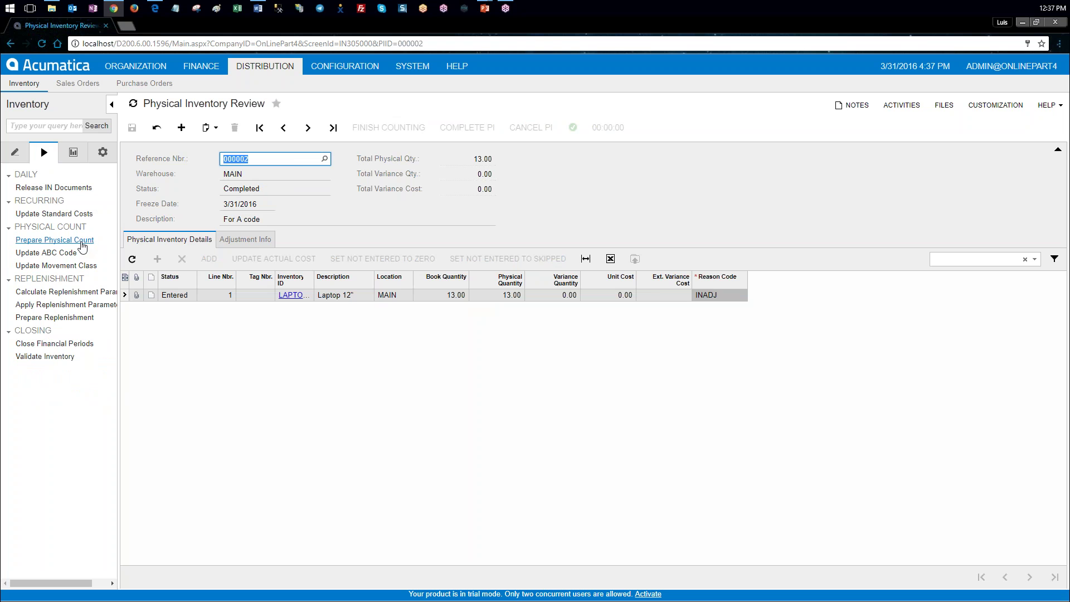
click(81, 241)
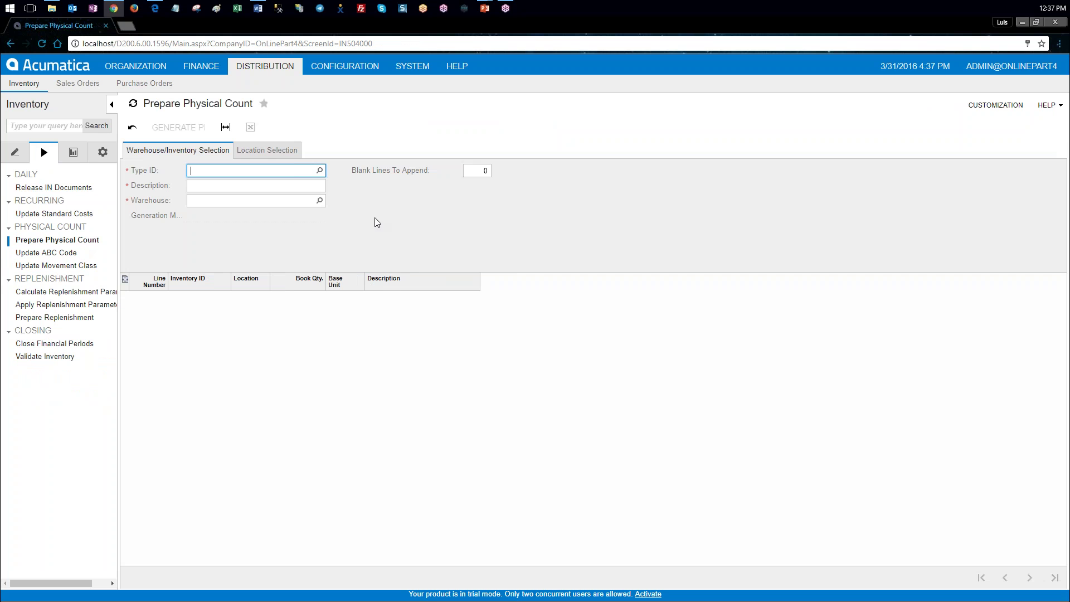
click(322, 172)
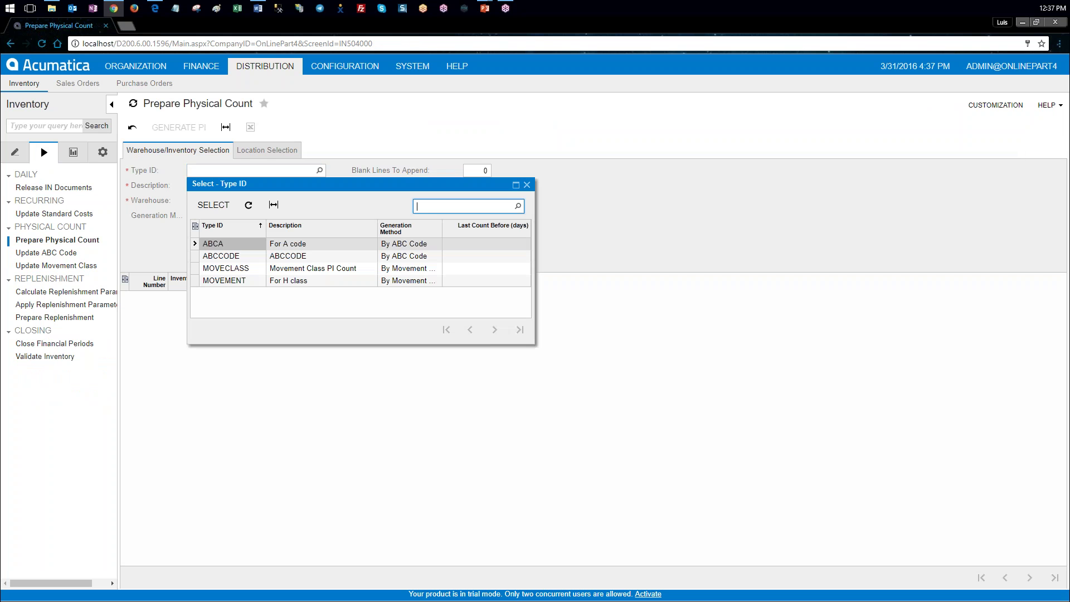
double_click(245, 259)
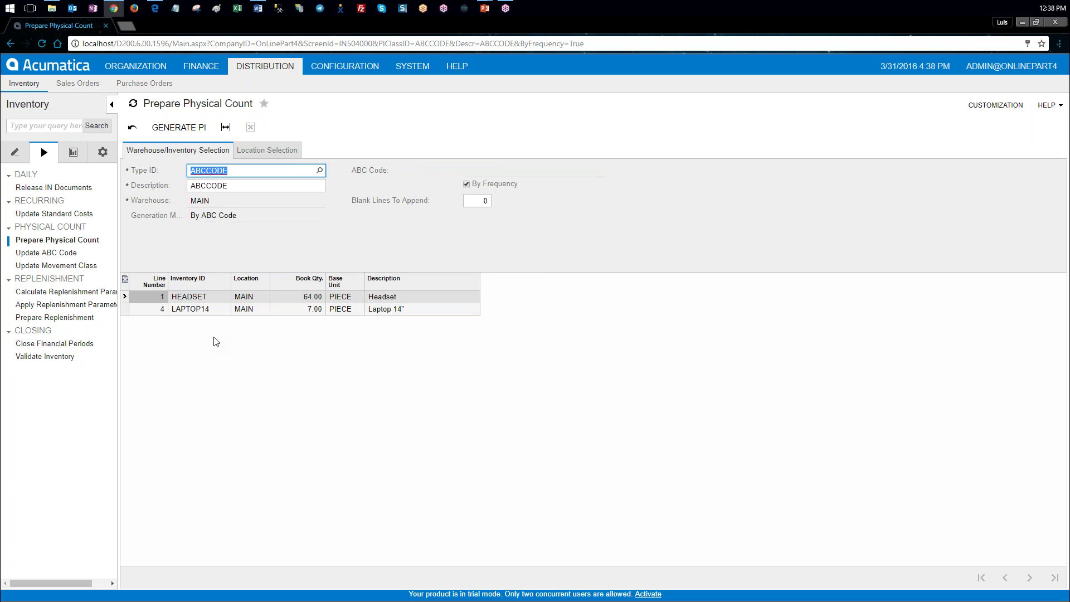
- Set the business date to 6/30/2016 and check the LAPTOP12 line in the list of items to count
click(906, 70)
text(6/30/2016)
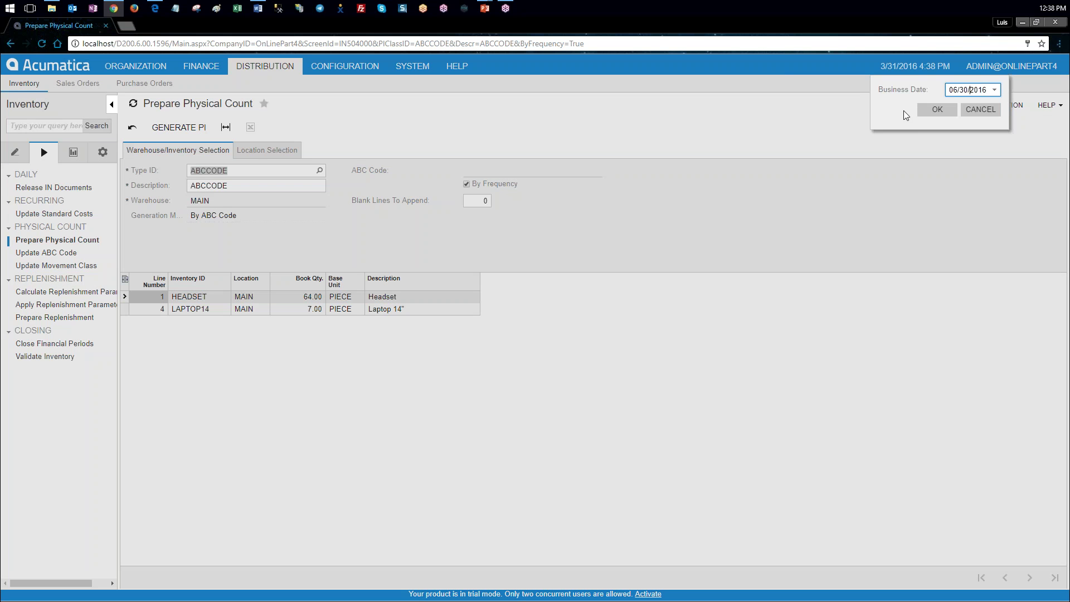
key(Return)
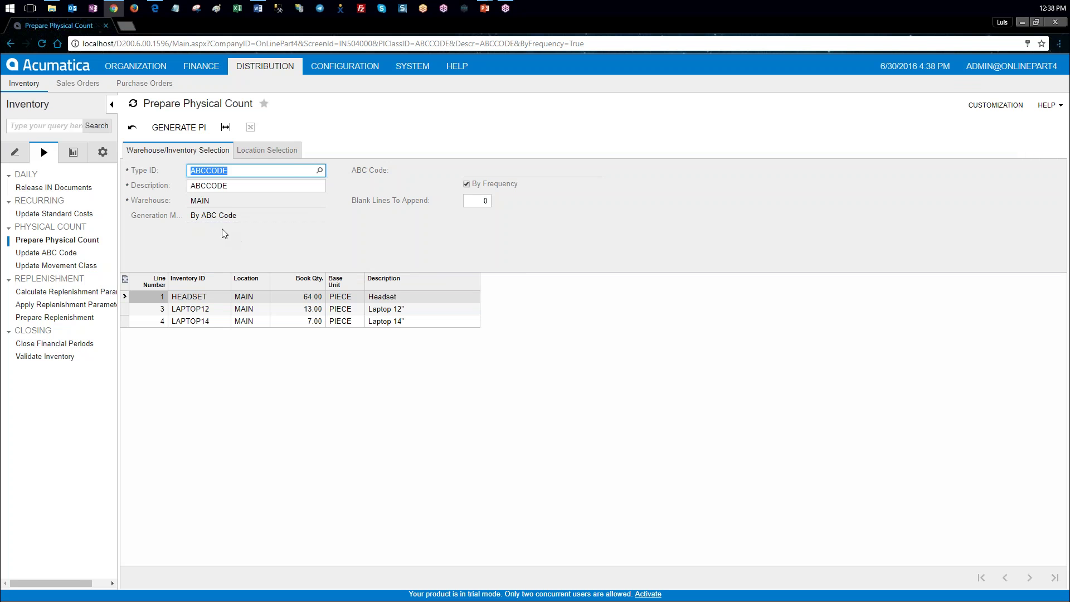
click(223, 311)
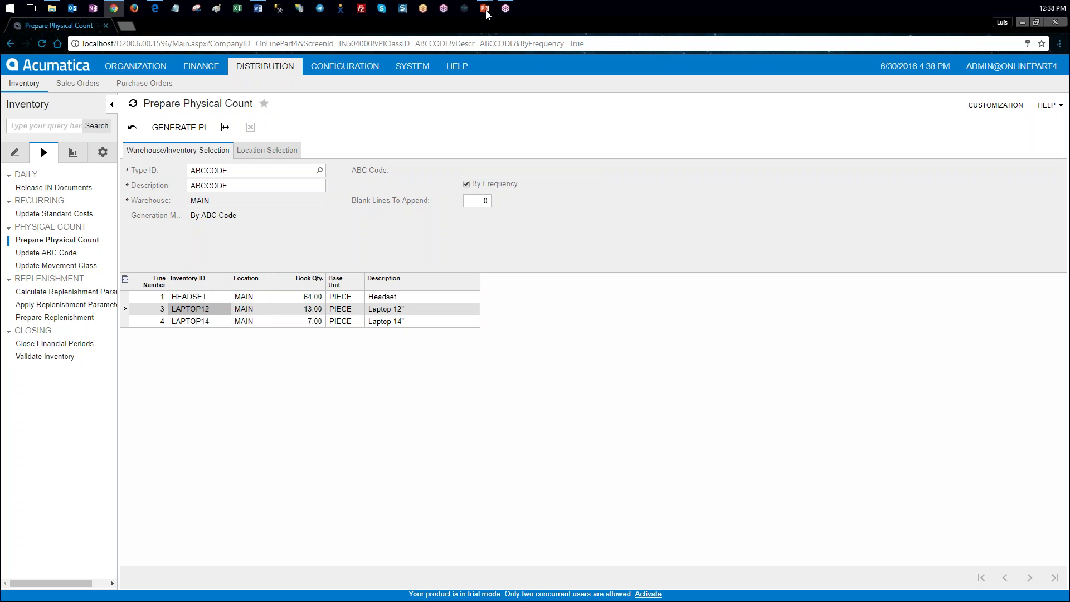
- Switch to the PowerPoint slide show and view the ABC codes slide
mouse_move(486, 10)
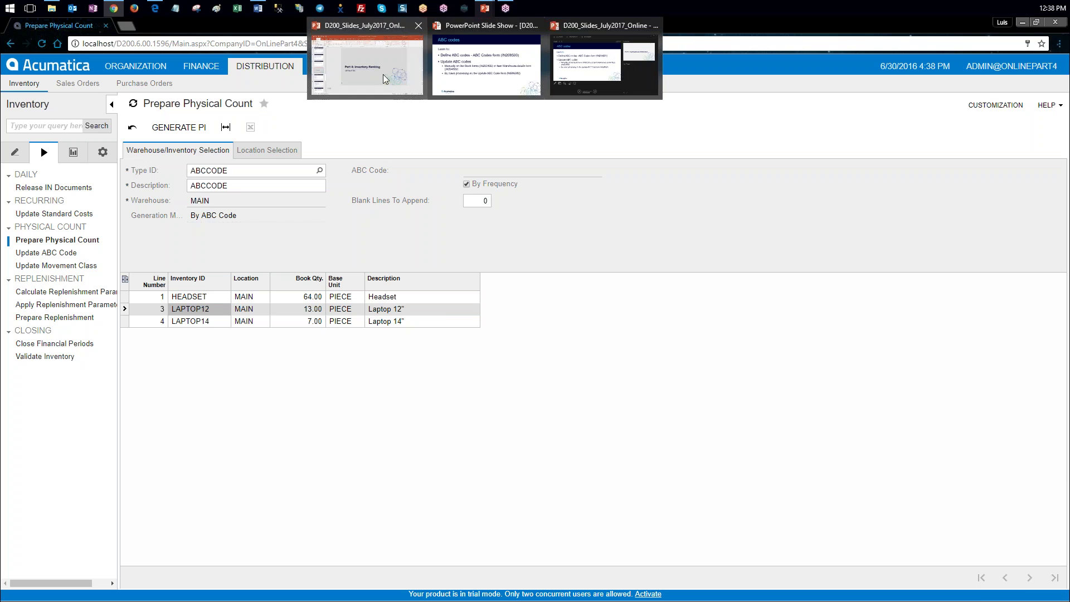
click(467, 78)
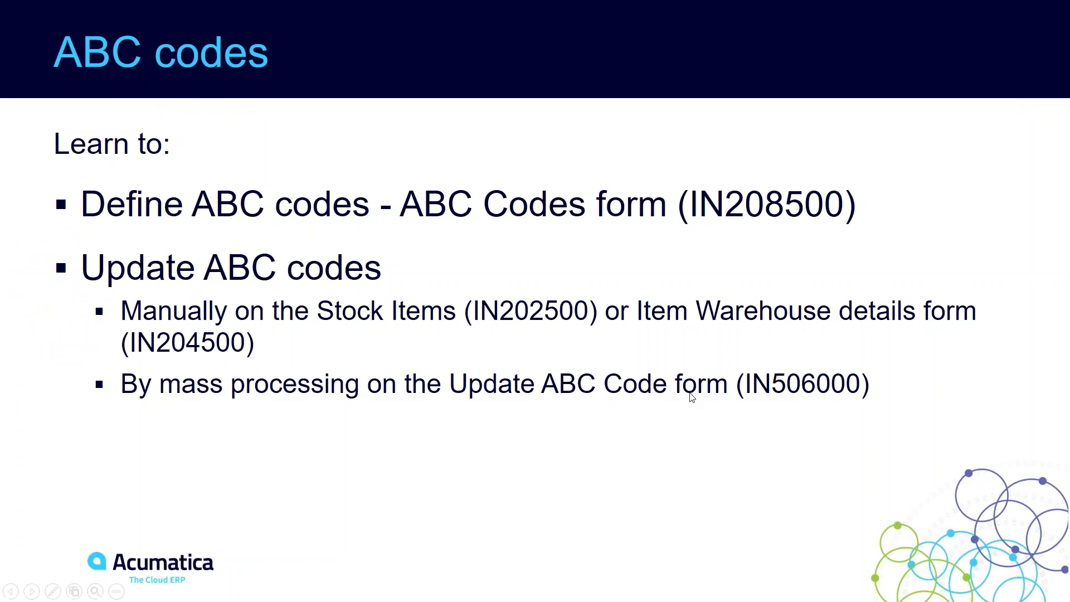
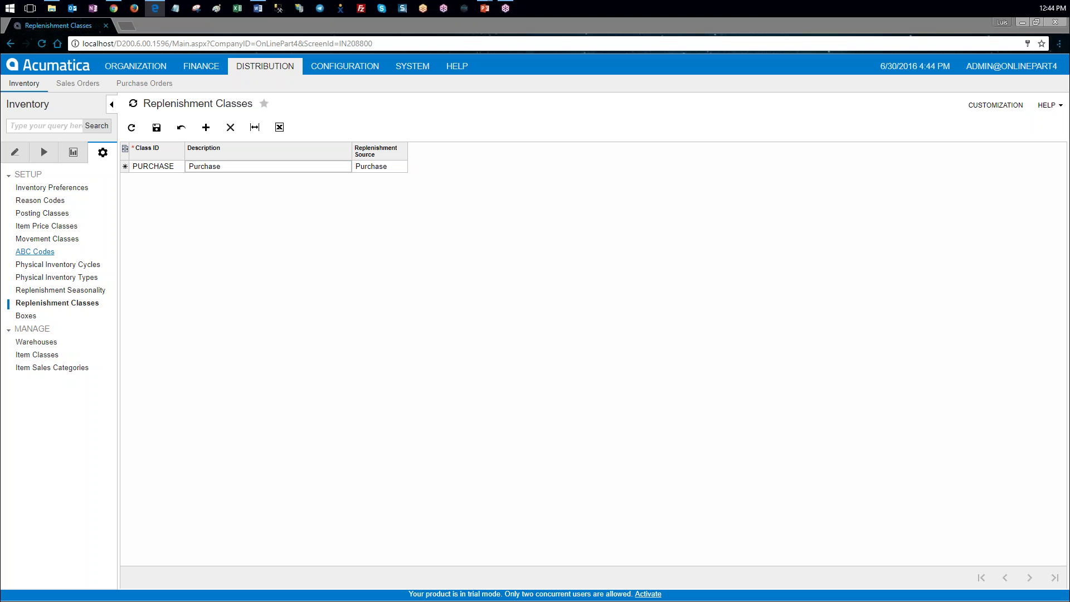
- Add a replenishment class with ID TRANSFER, description Transfer, and Transfer as the replenishment source
double_click(170, 178)
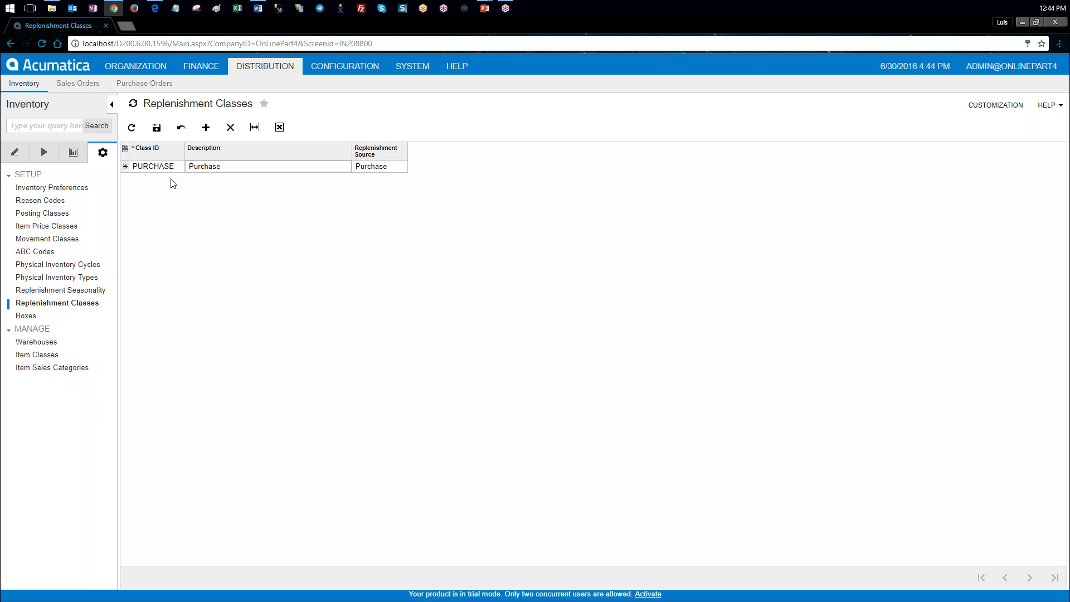
key(alt+Tab)
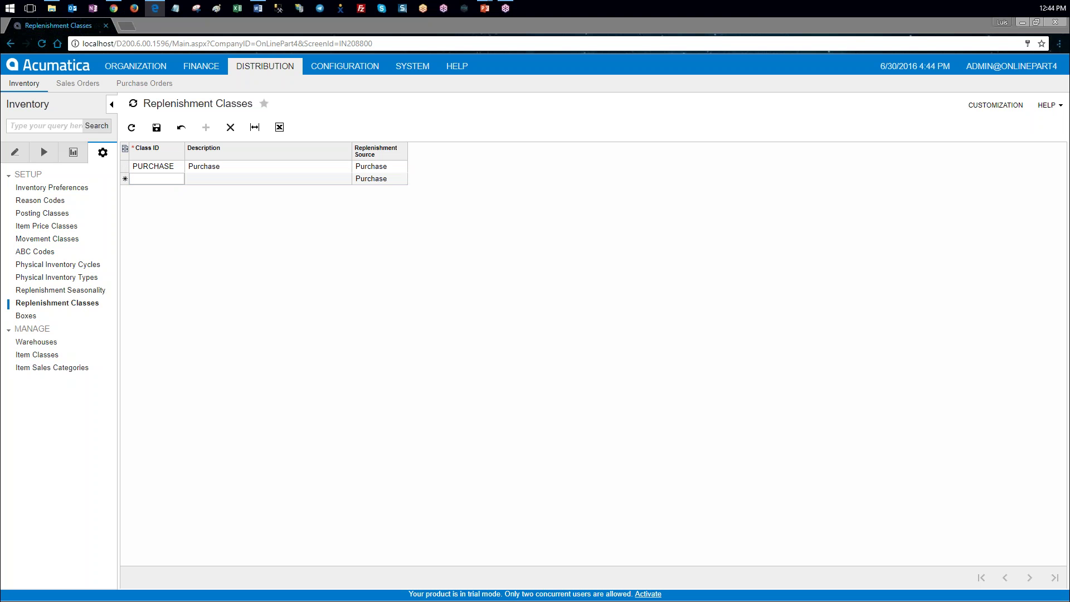
click(167, 179)
text(TRANSFER)
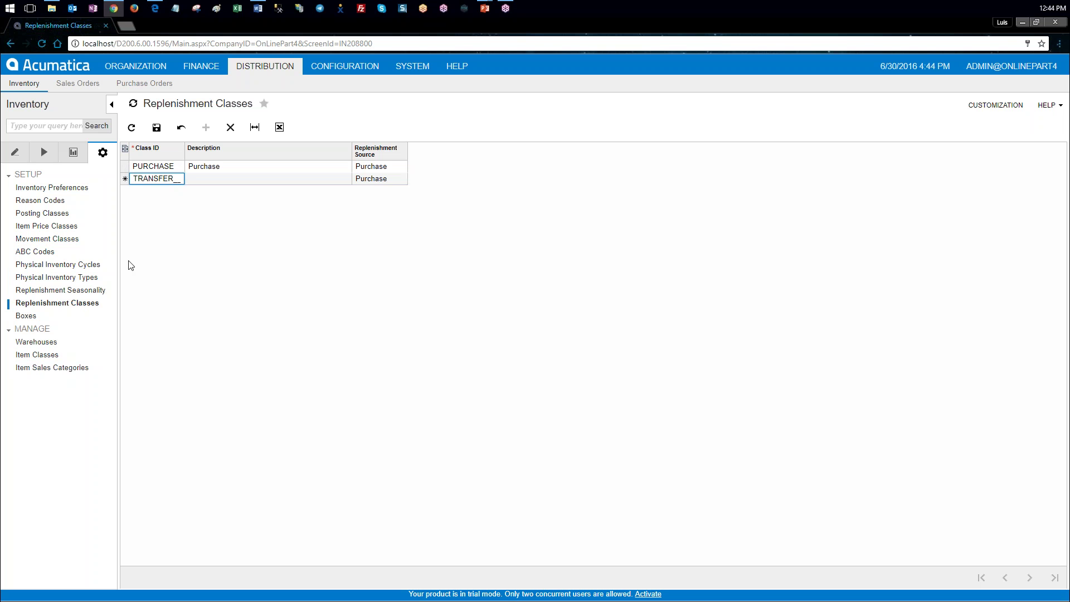
key(alt+Tab)
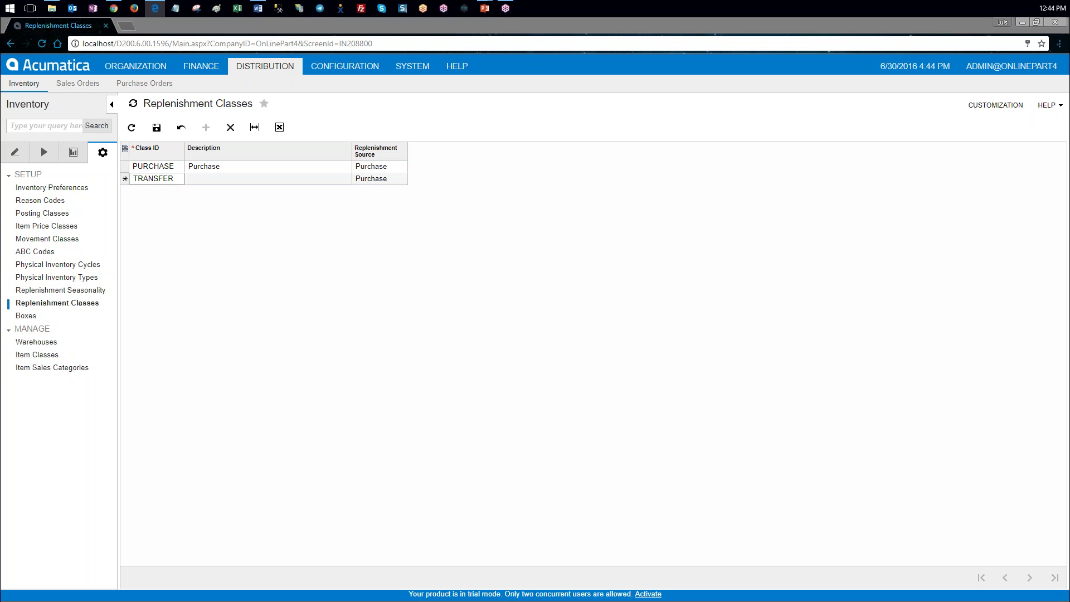
click(289, 179)
text(Transfer)
click(402, 182)
click(401, 180)
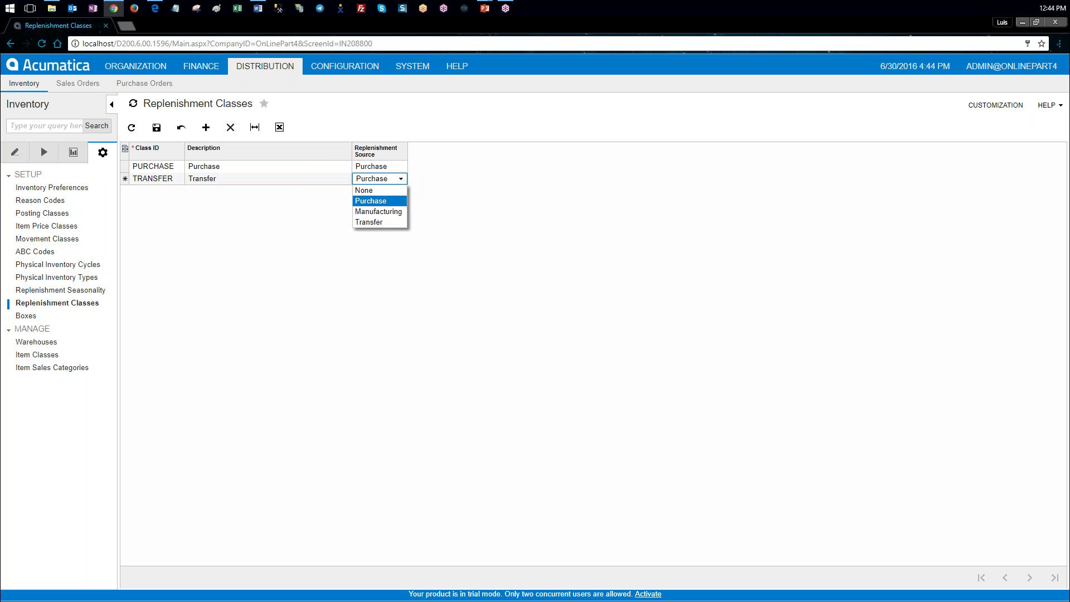
click(393, 221)
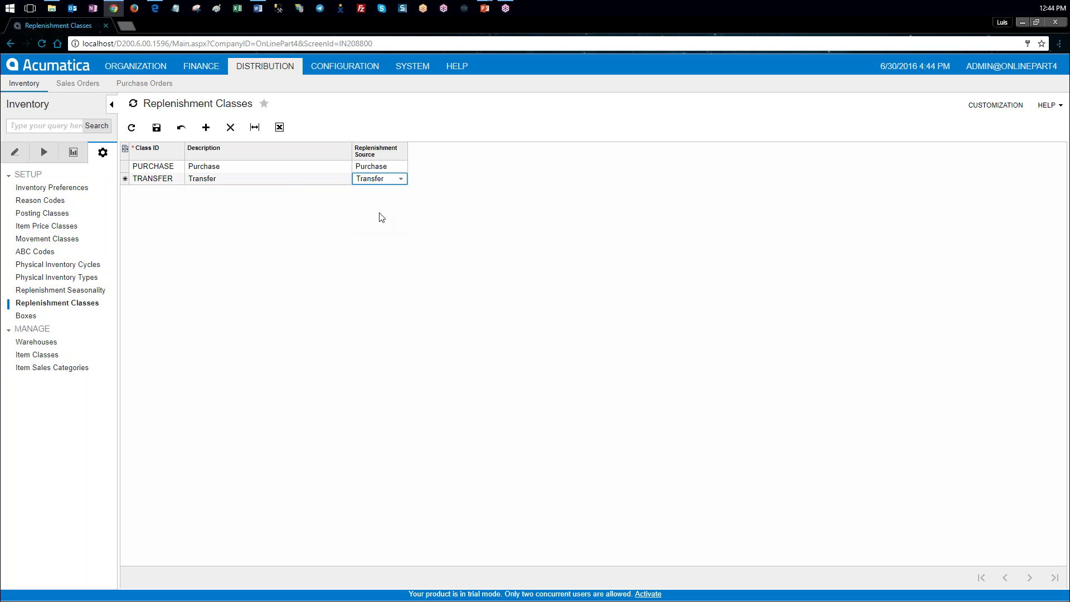
- Save the replenishment classes and start a replenishment seasonality with ID NONE and description "No seasonality - constant demand"
click(157, 128)
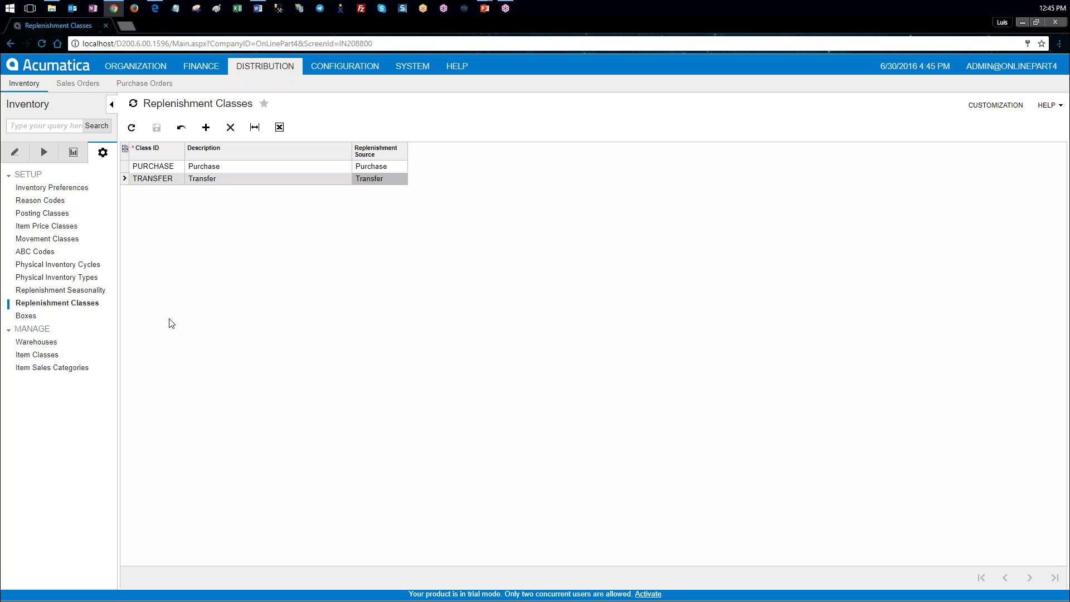
click(85, 292)
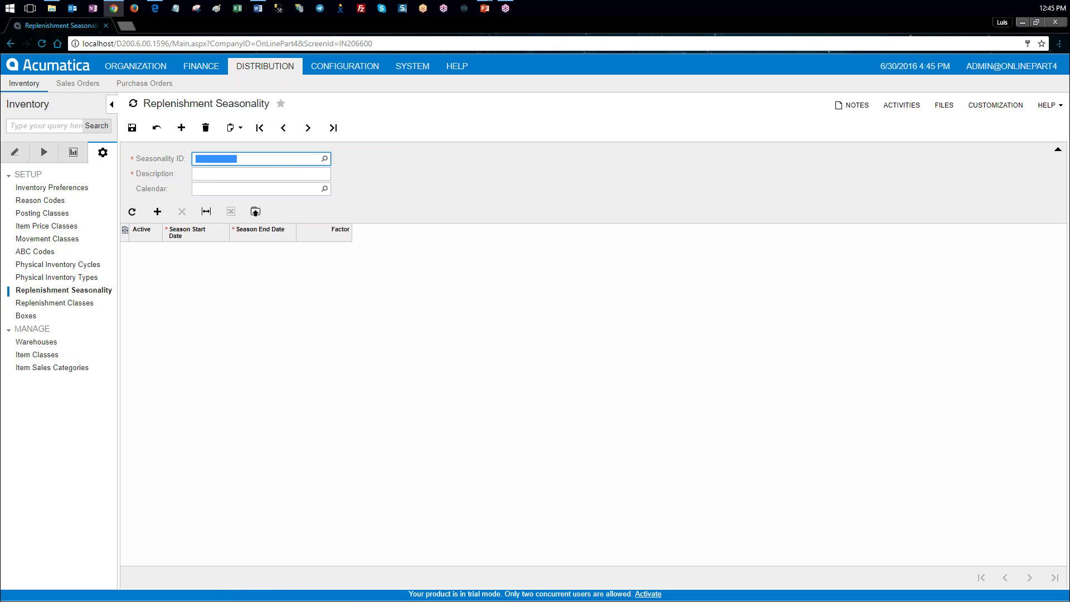
key(alt+Tab)
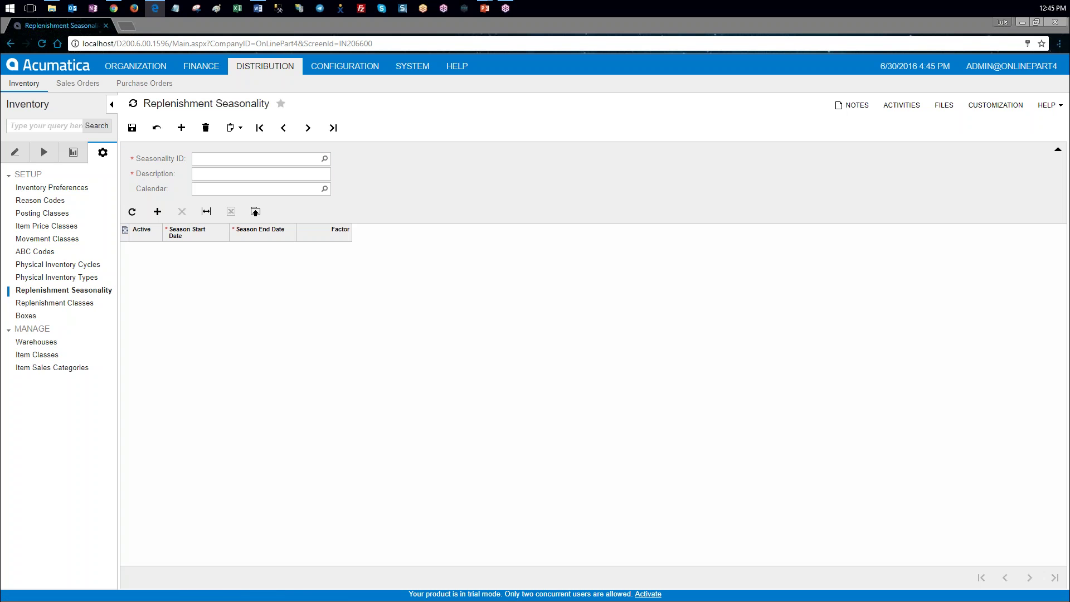
click(306, 159)
text(NONE)
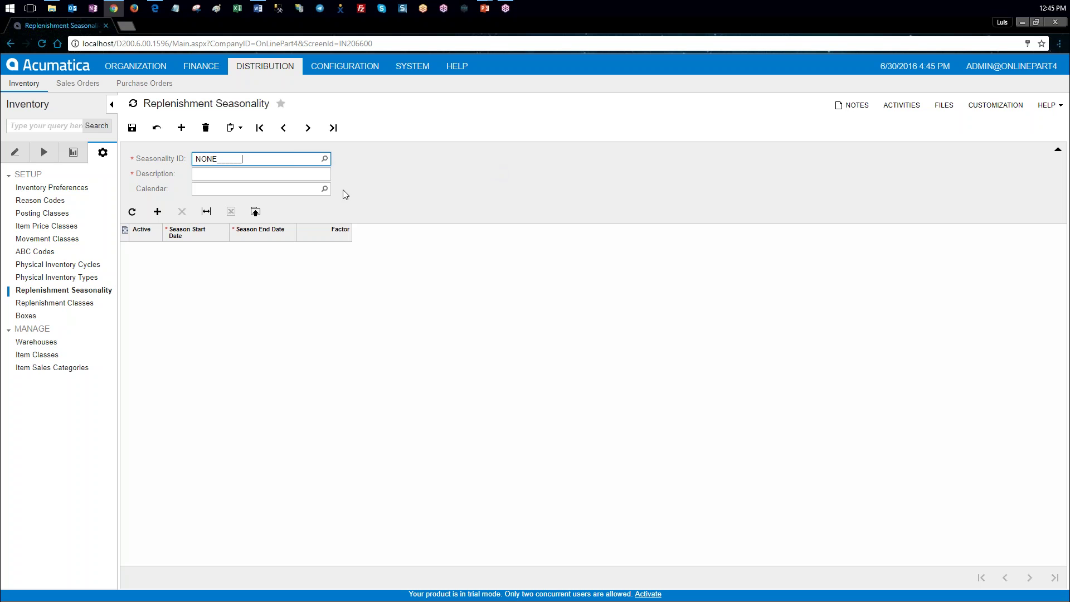
click(299, 177)
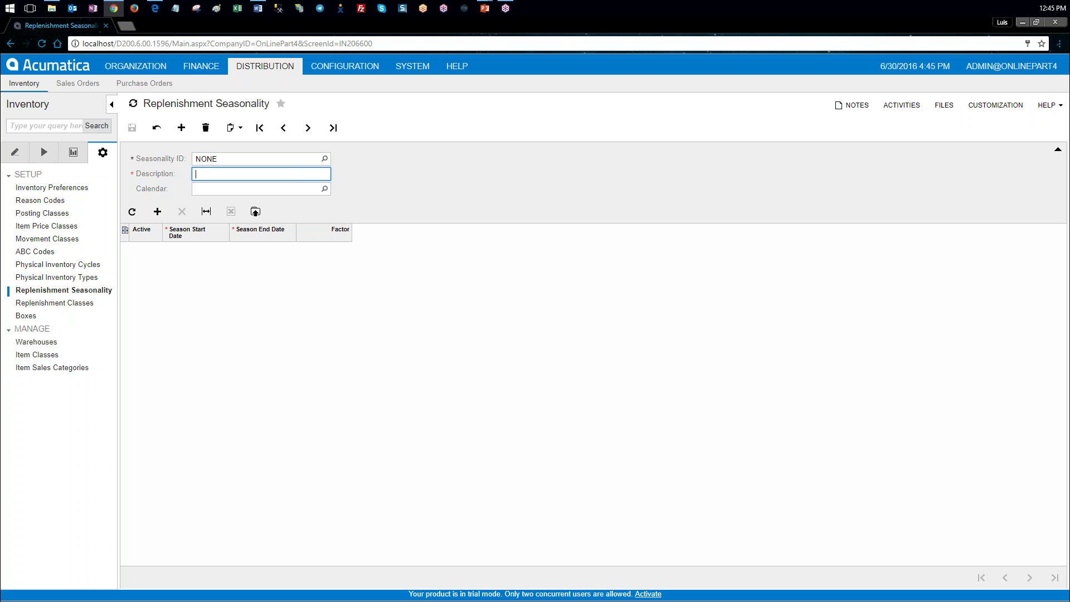
key(alt+Tab)
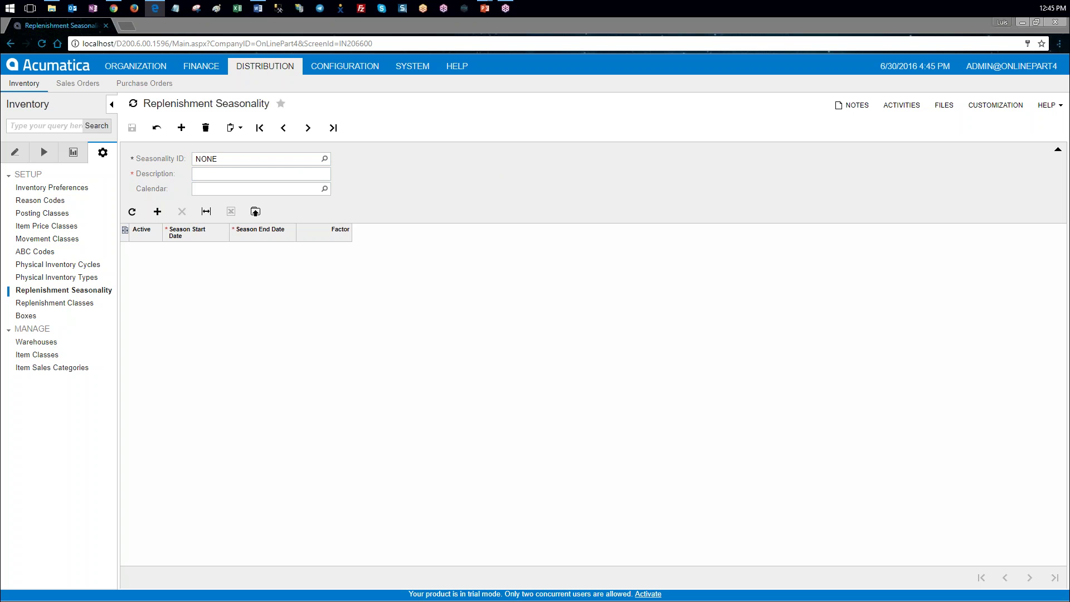
click(234, 175)
text(No seasonality - constant demand)
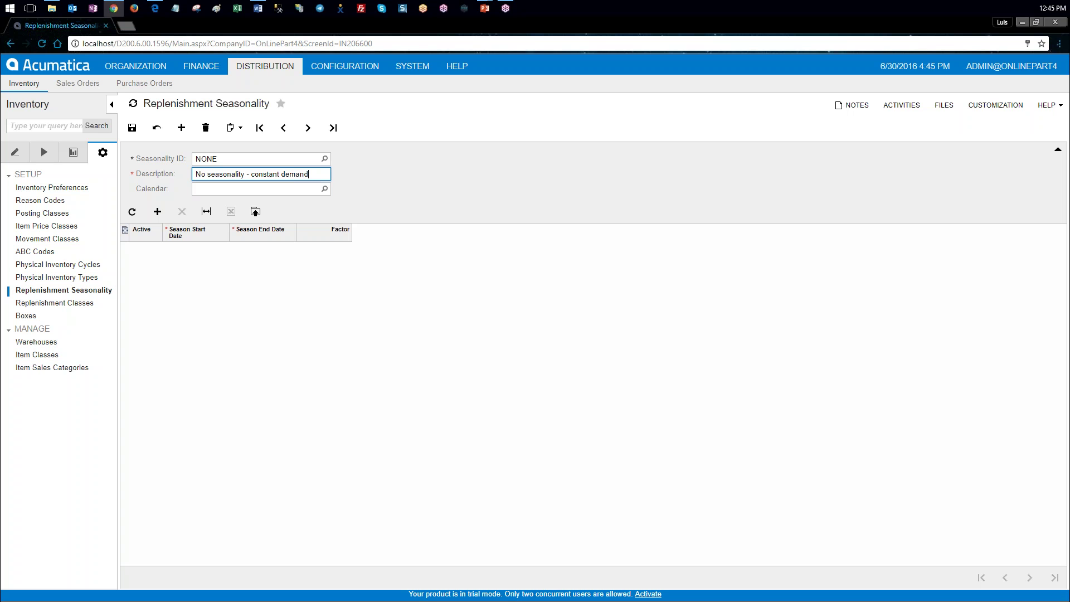
key(alt+Tab)
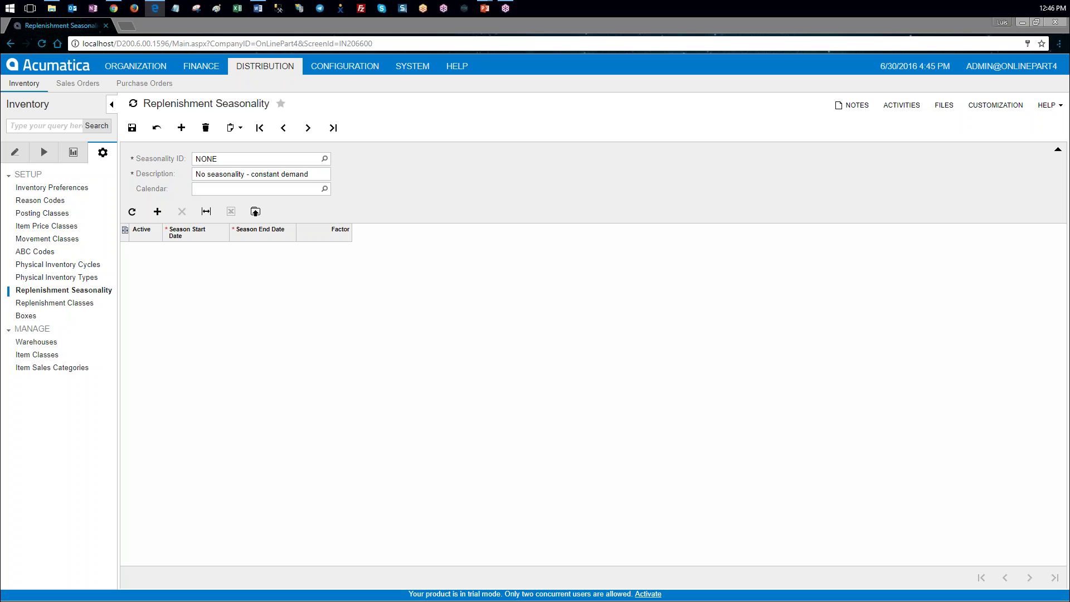
- Assign the MAIN calendar to the NONE seasonality and save it
click(309, 189)
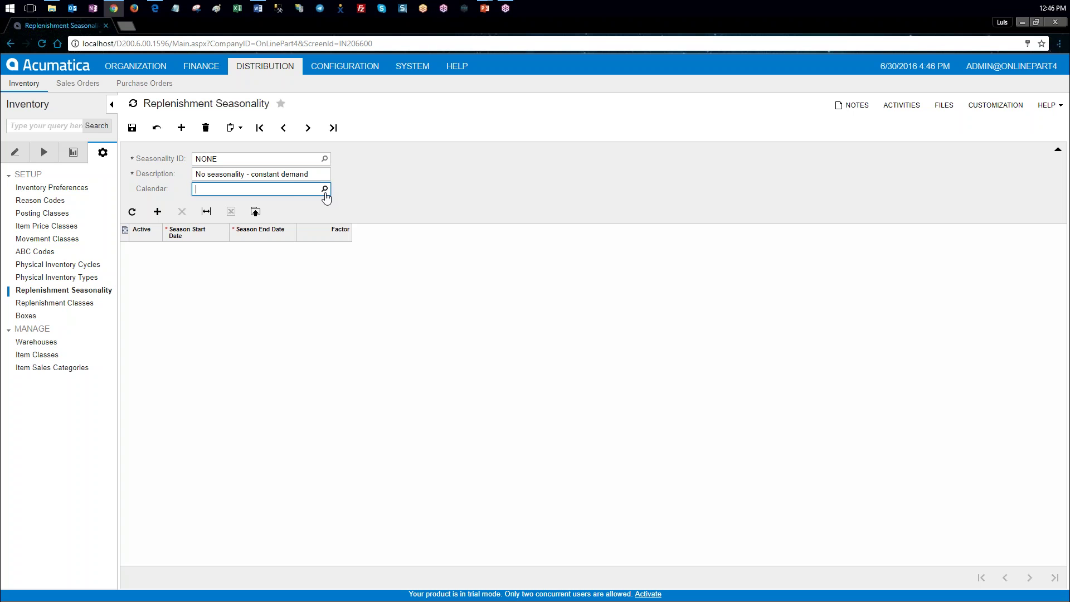
click(324, 189)
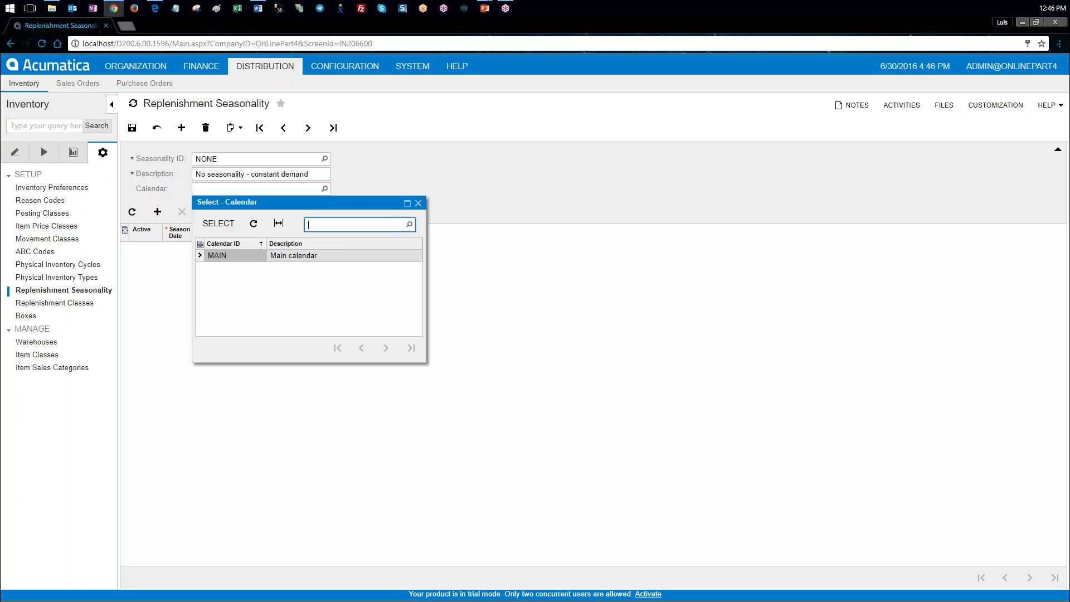
double_click(253, 257)
click(132, 127)
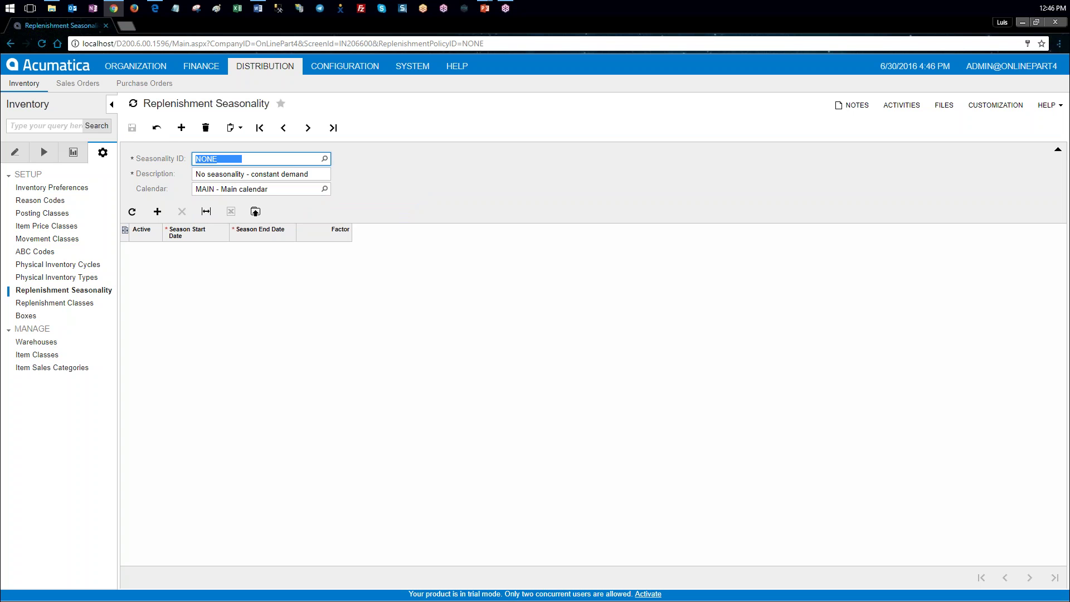
- Create a replenishment seasonality with ID SUMMER, description "Summer Vacation" and the MAIN calendar
key(alt+Tab)
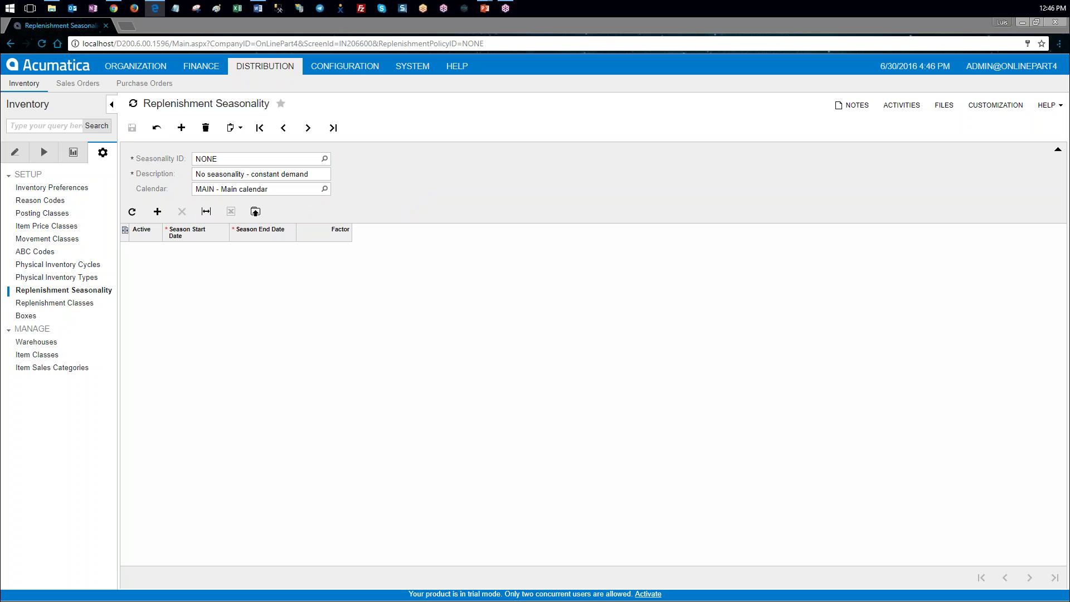
click(278, 162)
text(SUMMER)
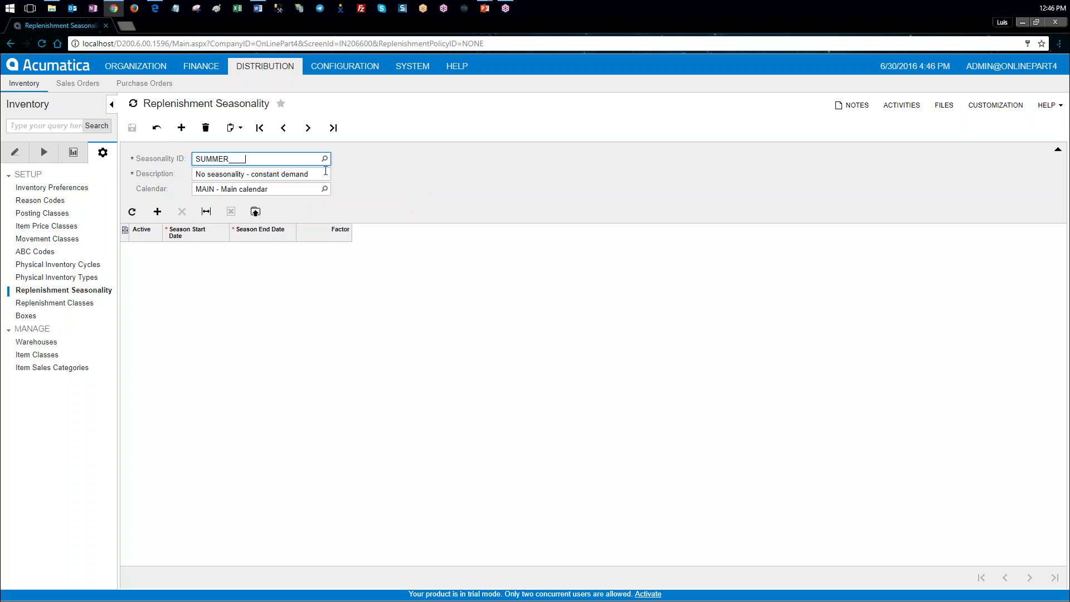
key(Tab)
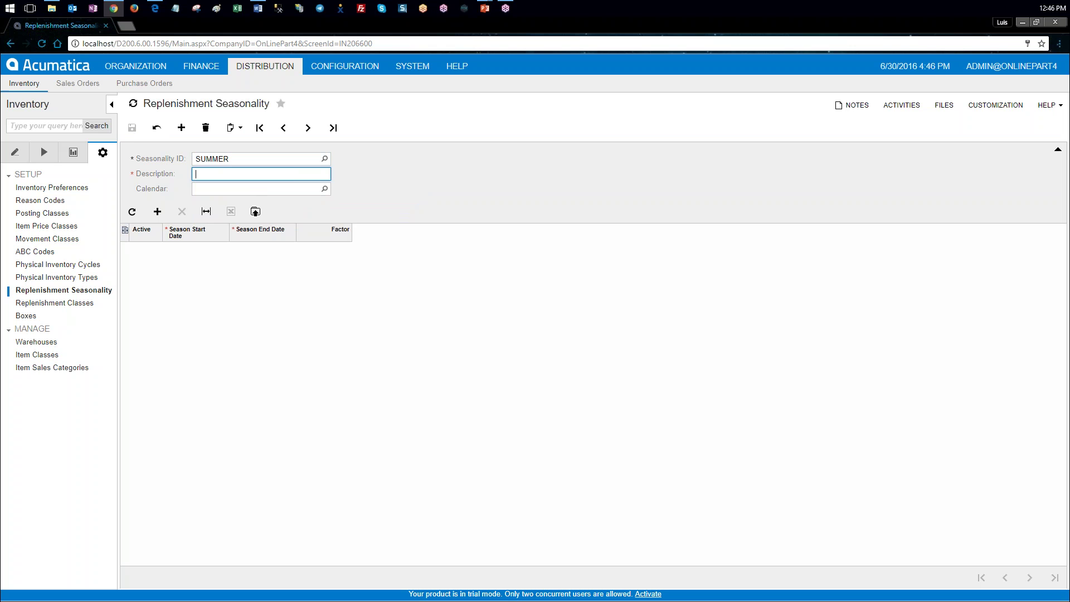
key(alt+Tab)
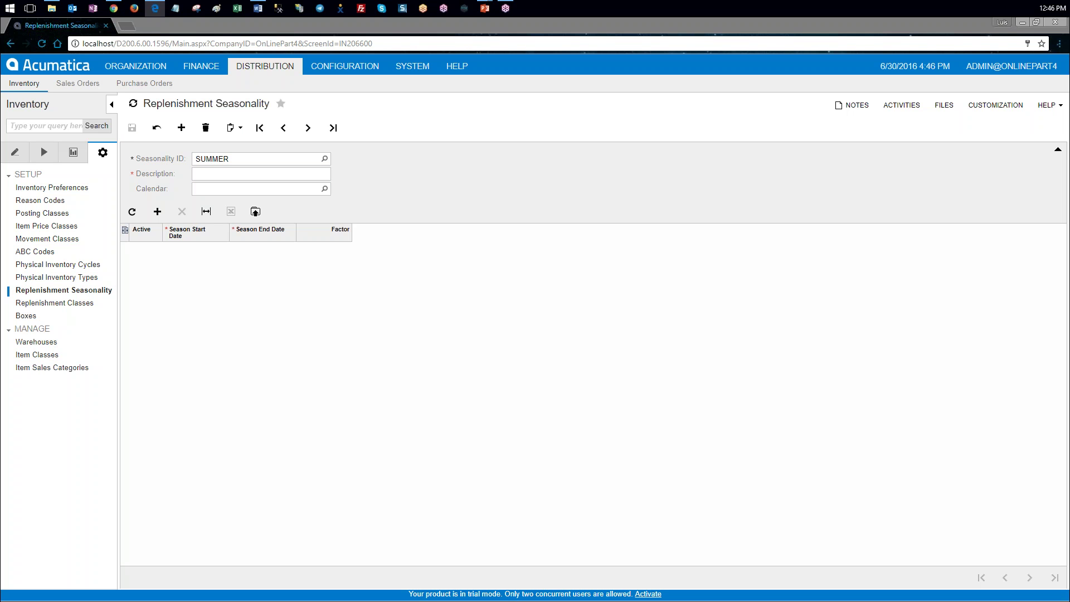
click(306, 174)
text(Summer Vacation)
click(302, 190)
key(alt+Tab)
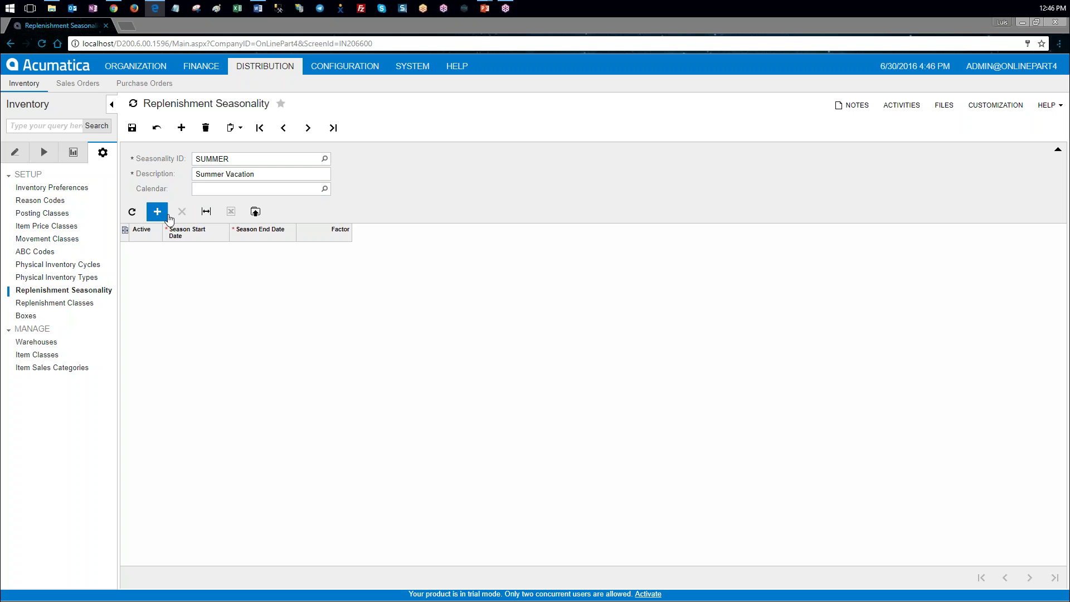
click(205, 188)
text(MAIN)
click(342, 303)
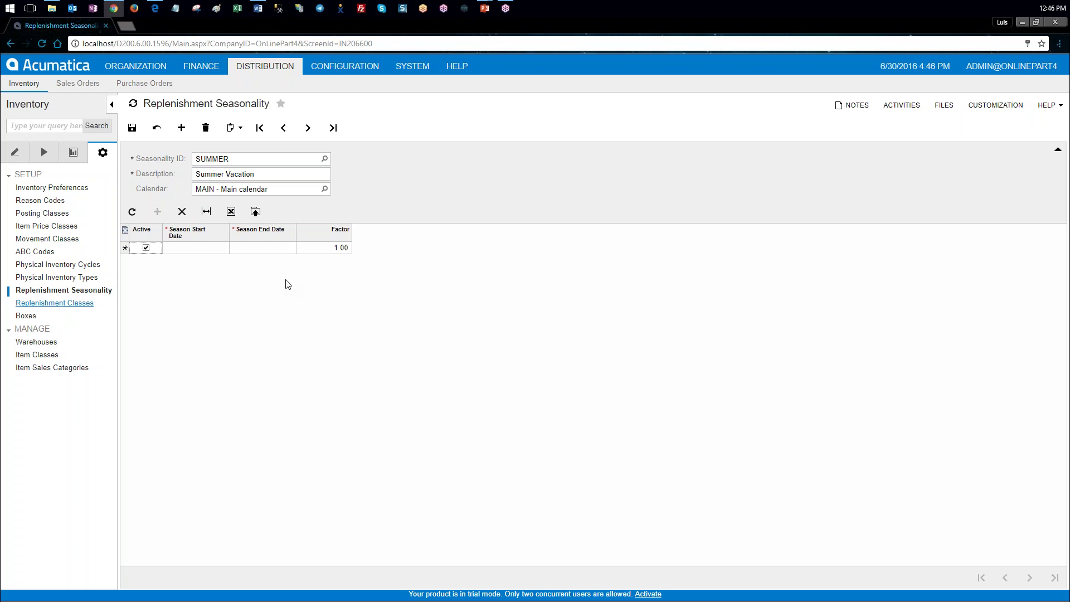
- Add an active season line to SUMMER from 7/1/2016 to 7/31/2016 with a factor of 0.9
click(184, 252)
text(07/01/206)
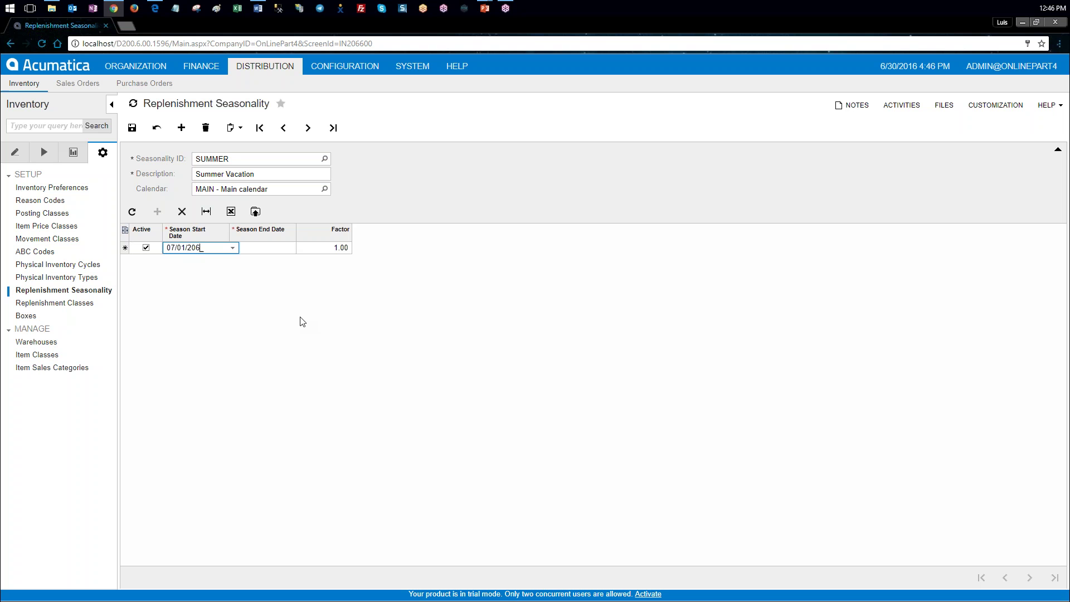
key(BackSpace)
text(16)
key(Tab)
text(07/31/)
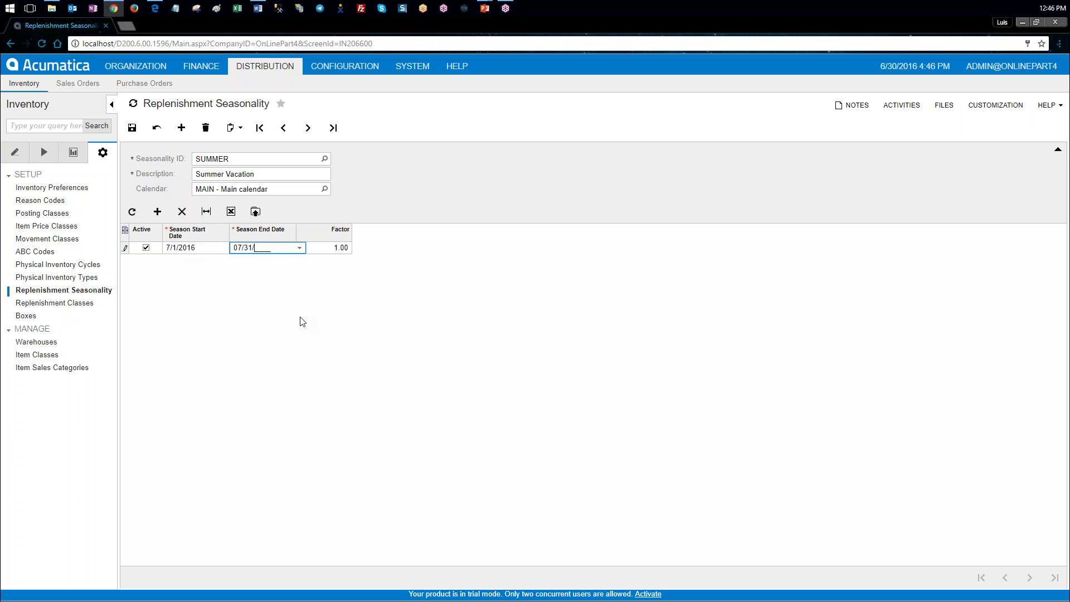
text(2016)
key(Tab)
text(0.9)
key(Tab)
key(Tab)
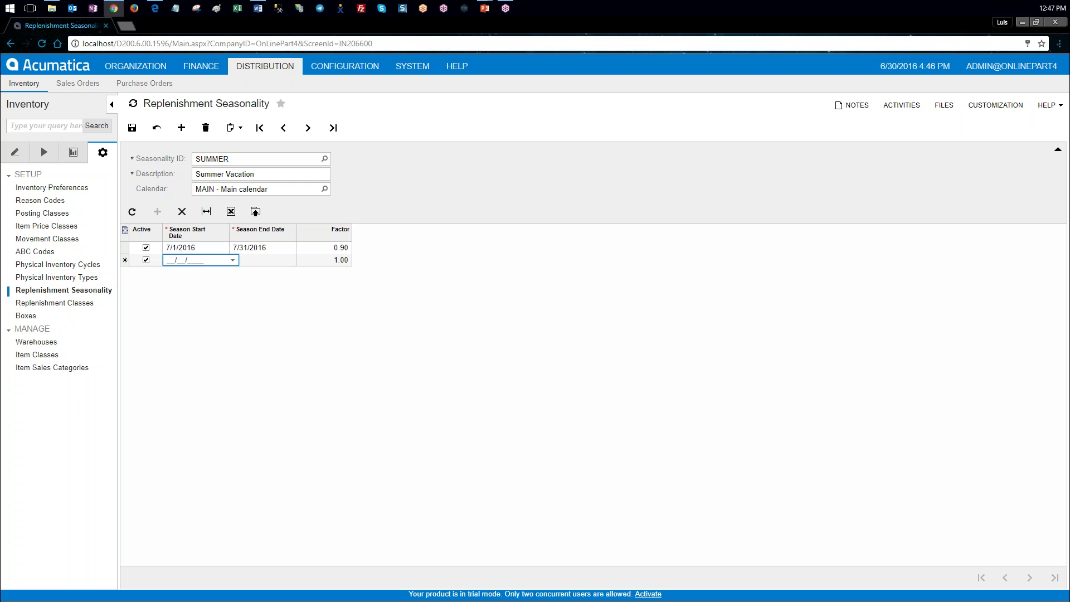
- Add a second SUMMER season line from 8/1/2016 to 8/31/2016 with a factor of 0.8 and save the seasonality
text(08/01/2016)
key(Tab)
text(08/)
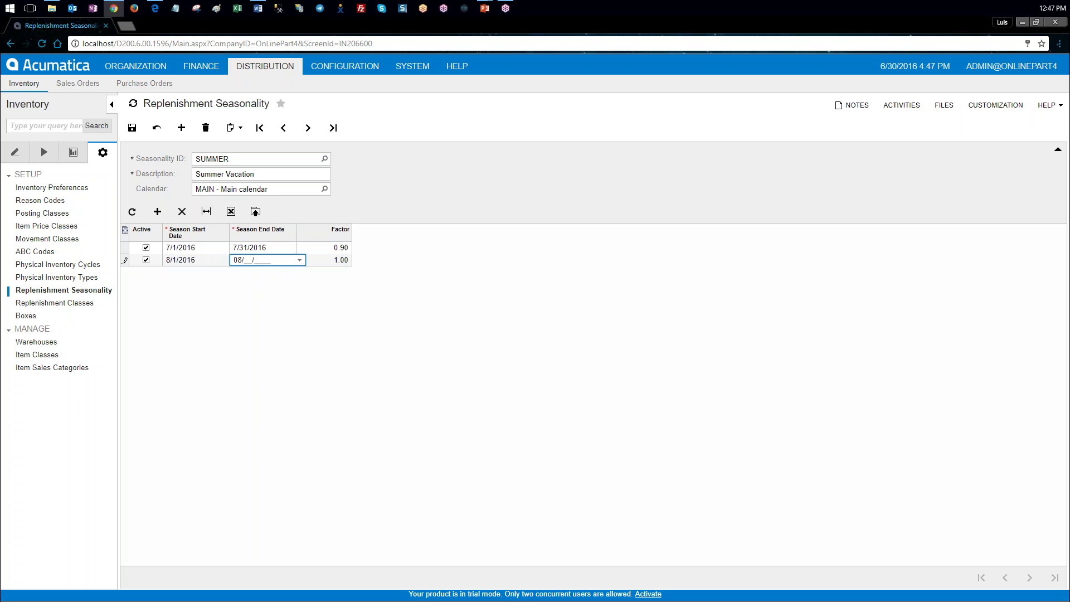
text(31/2016)
key(Tab)
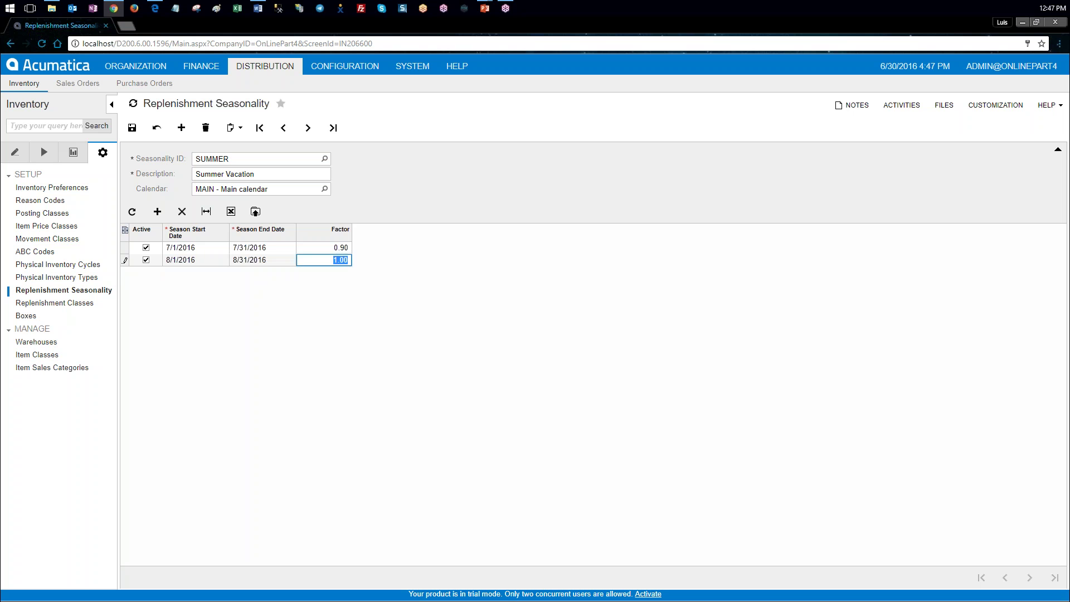
text(0.8)
key(Tab)
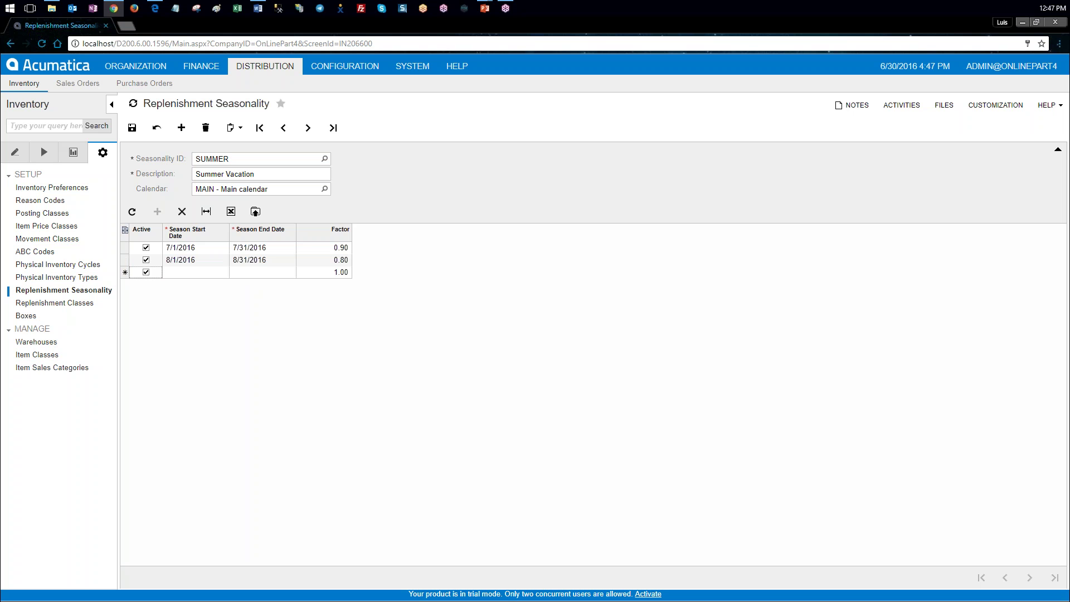
click(313, 260)
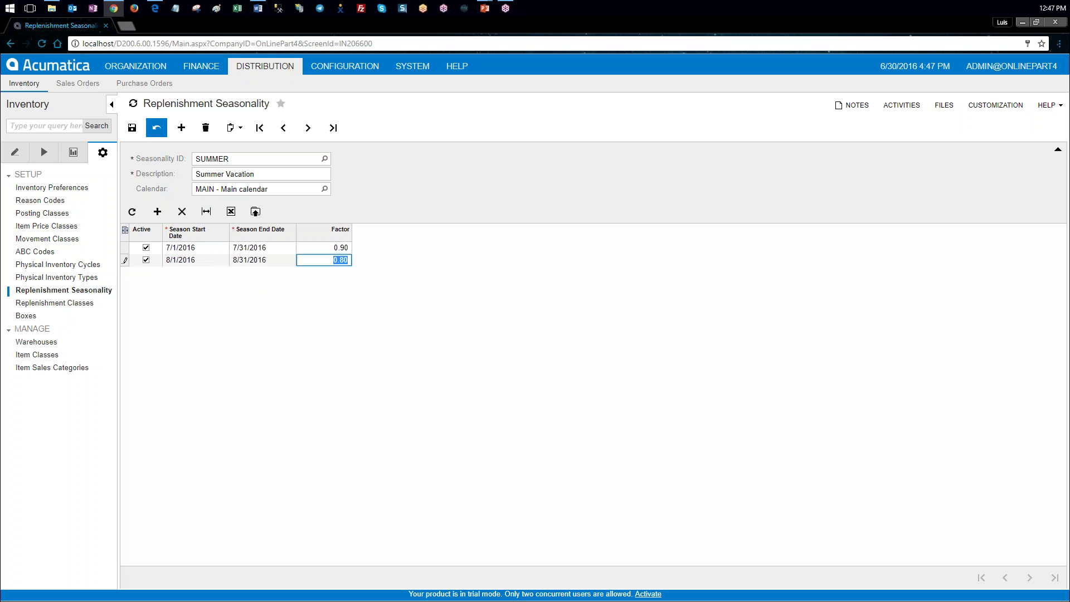
click(132, 128)
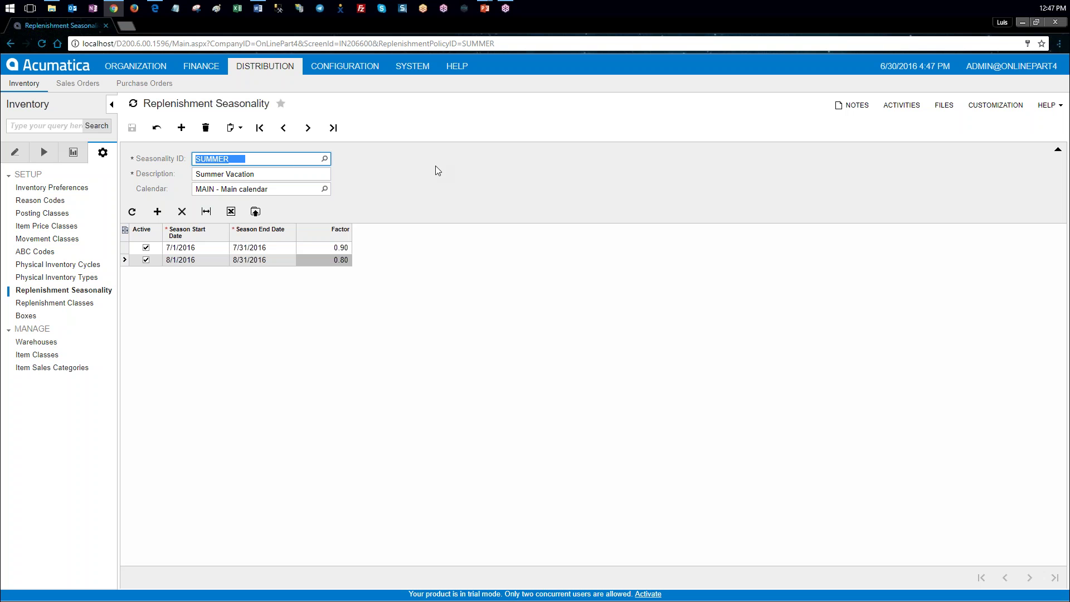
- Set the MAIN warehouse's replenishment class to PURCHASE and save the warehouse
key(alt+Tab)
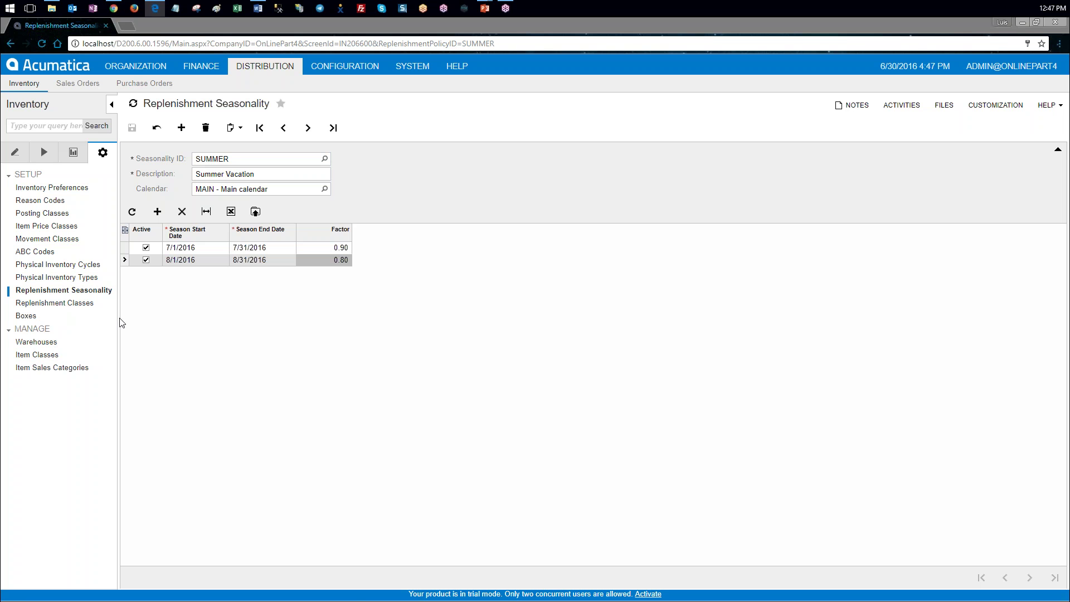
click(50, 342)
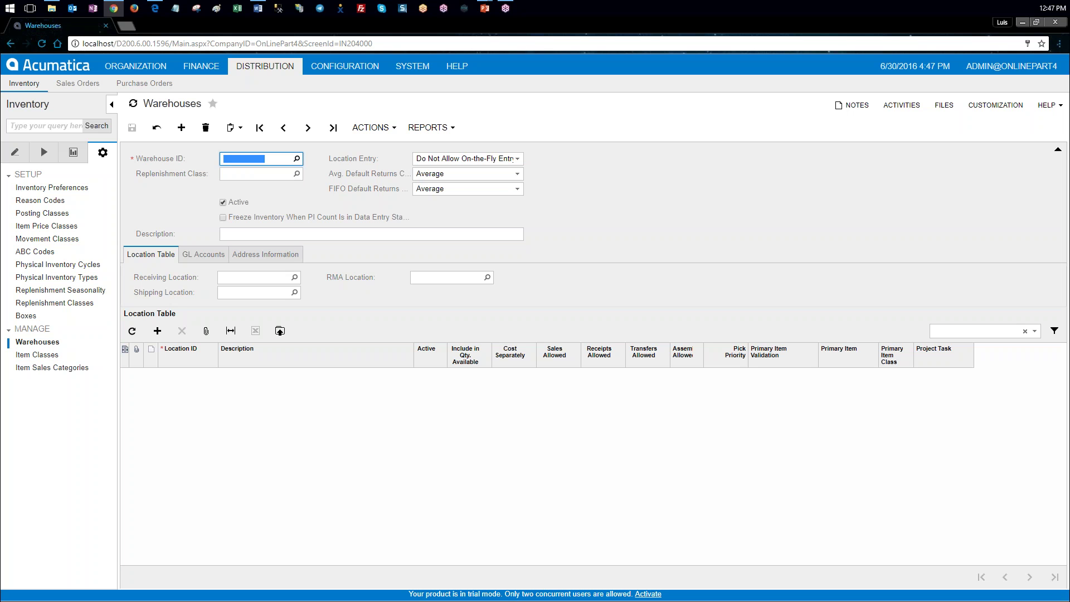
click(296, 159)
double_click(277, 234)
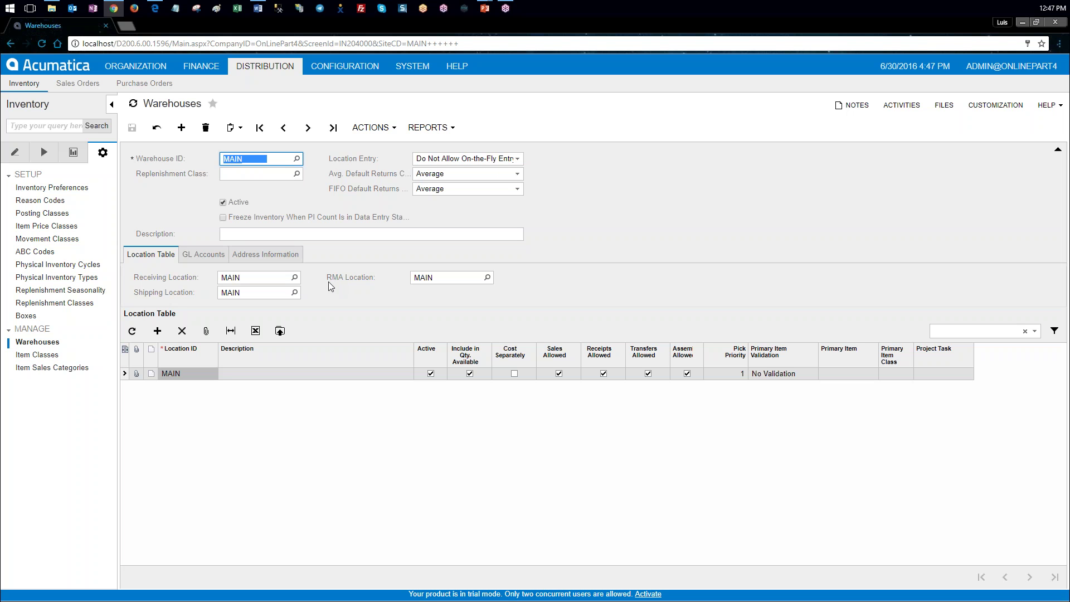
click(296, 173)
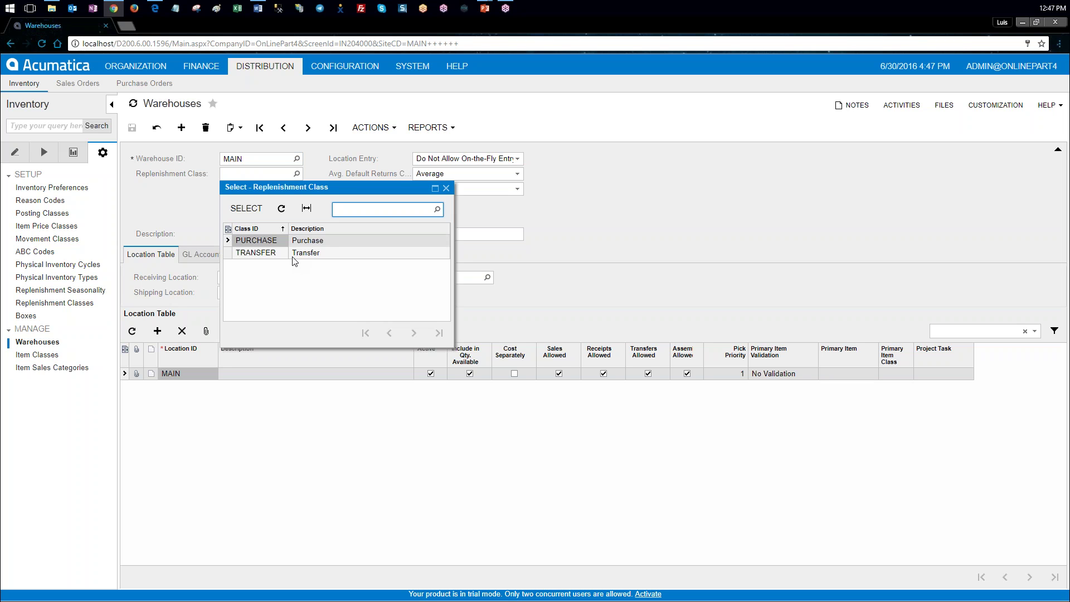
double_click(259, 242)
click(132, 127)
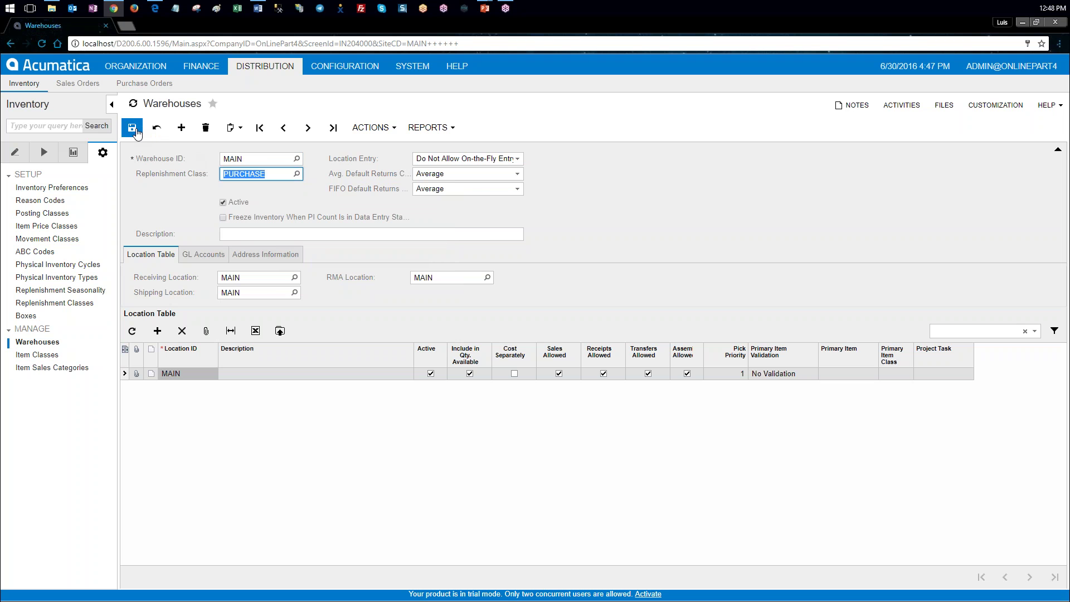
- Set the RETAIL warehouse's replenishment class to TRANSFER and save the warehouse
click(296, 159)
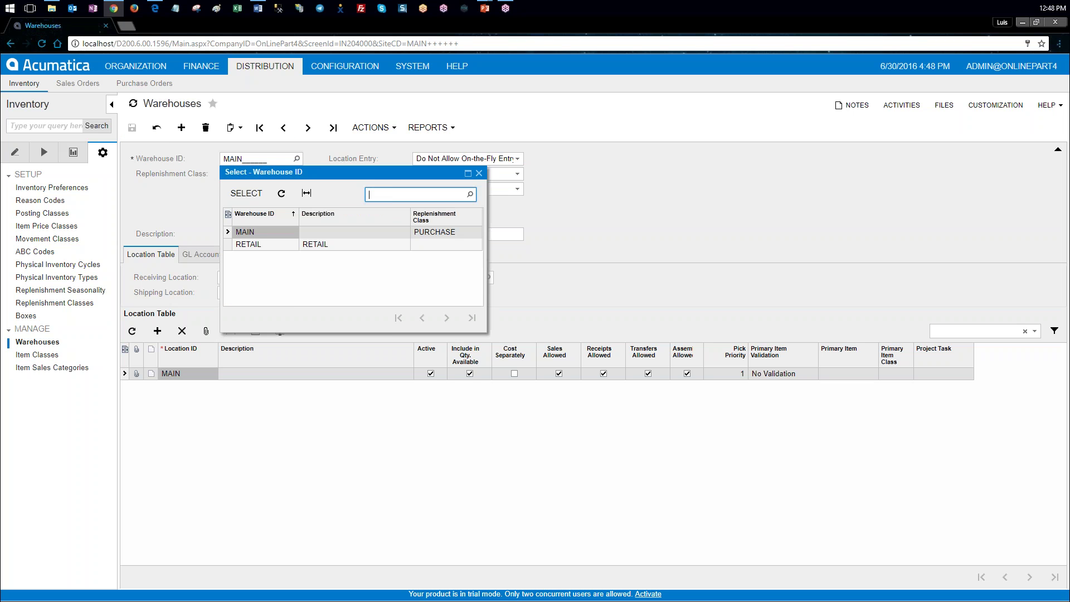
double_click(273, 246)
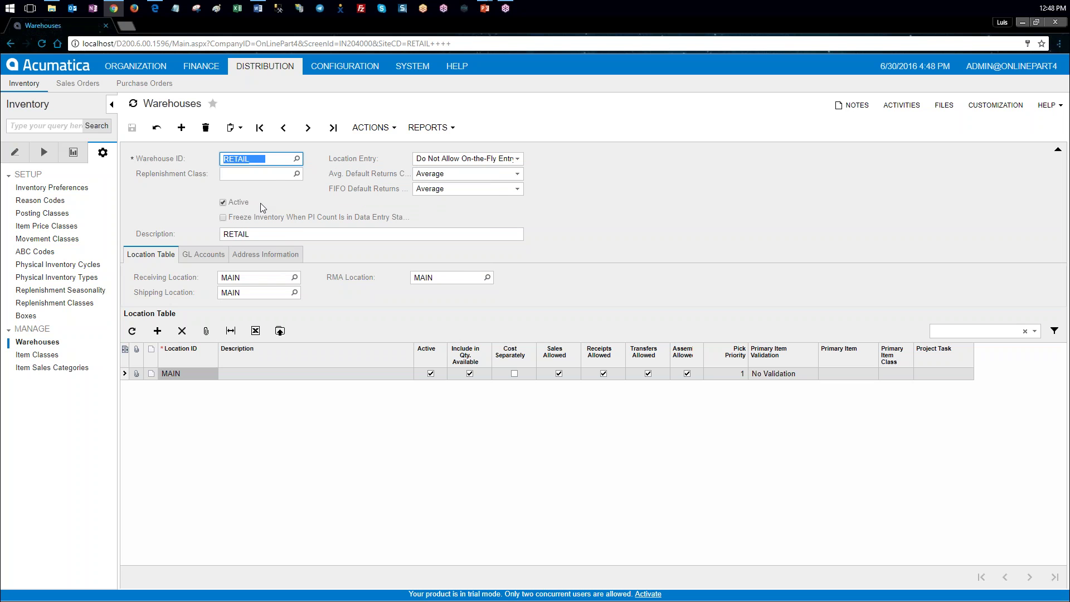
click(296, 173)
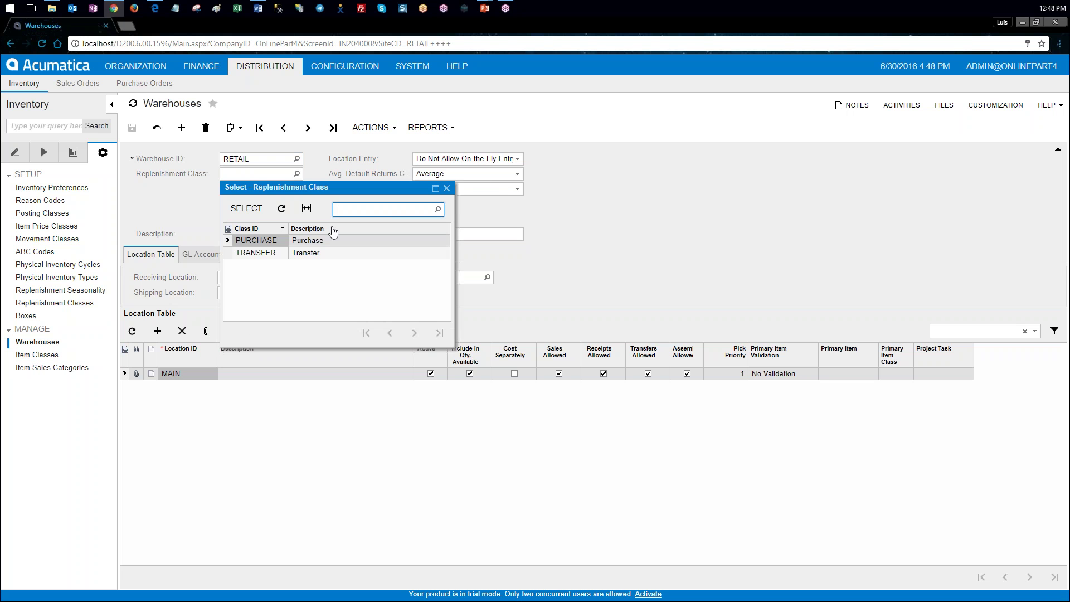
double_click(273, 258)
click(132, 128)
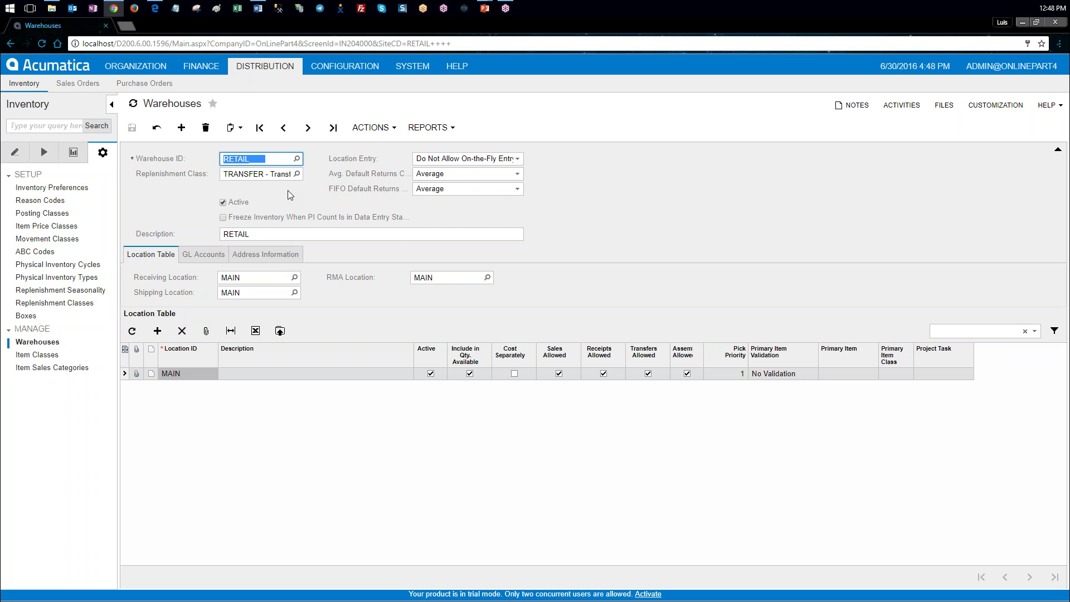
- Reopen the MAIN warehouse record to check its replenishment class
click(297, 158)
double_click(277, 233)
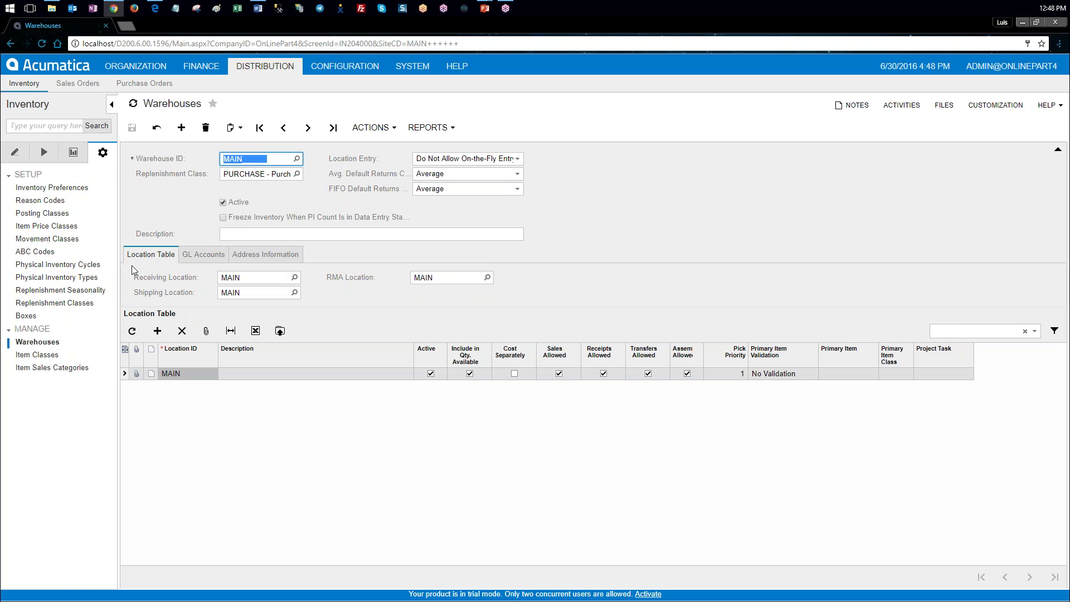
- Open the LAPTOP item class and display its replenishment settings
click(39, 355)
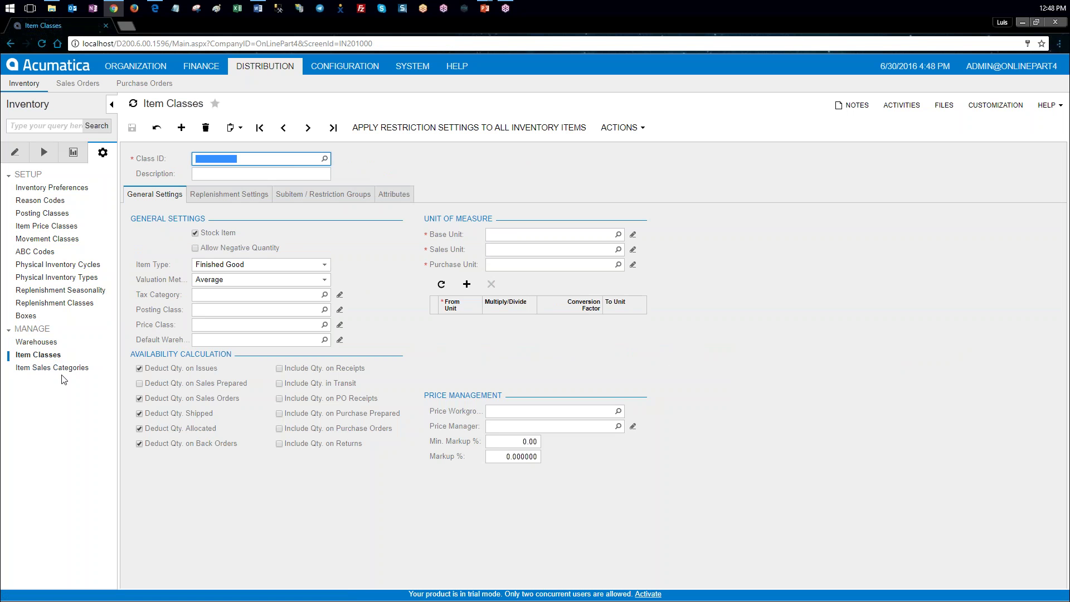
click(323, 160)
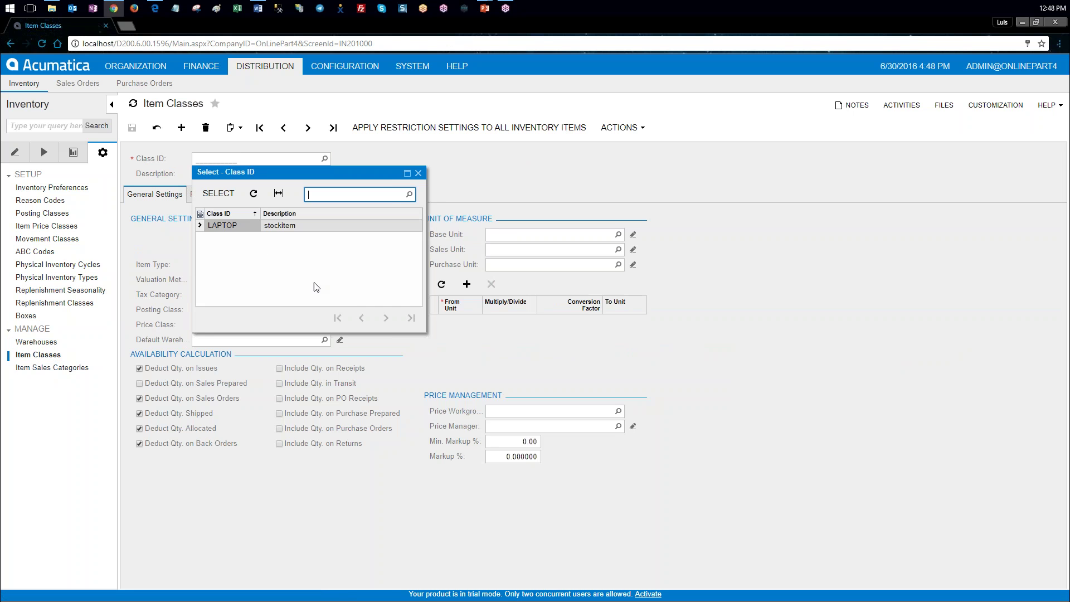
double_click(243, 227)
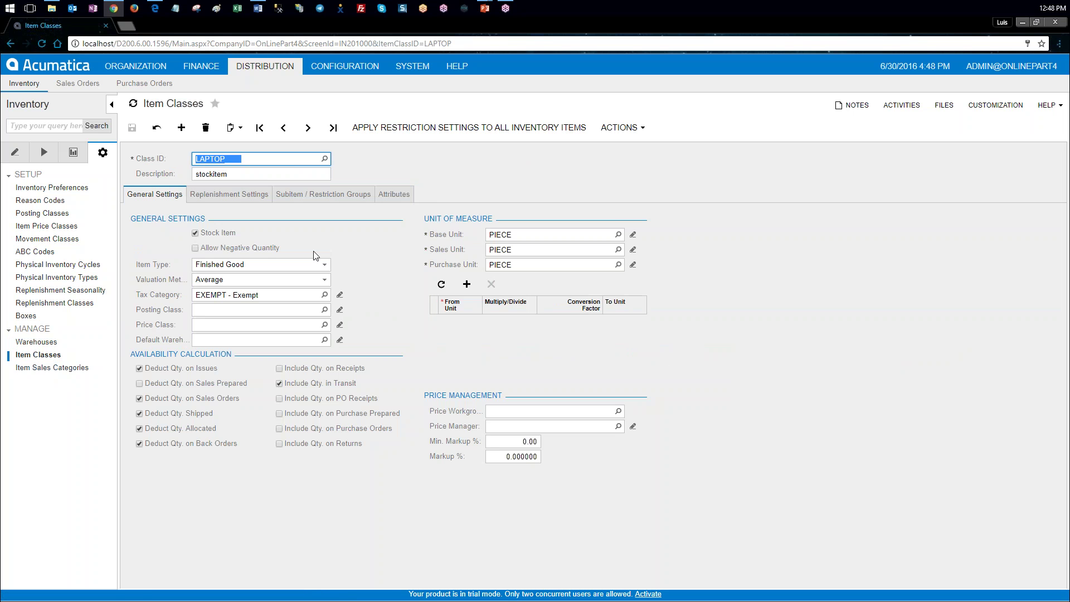
key(alt+Tab)
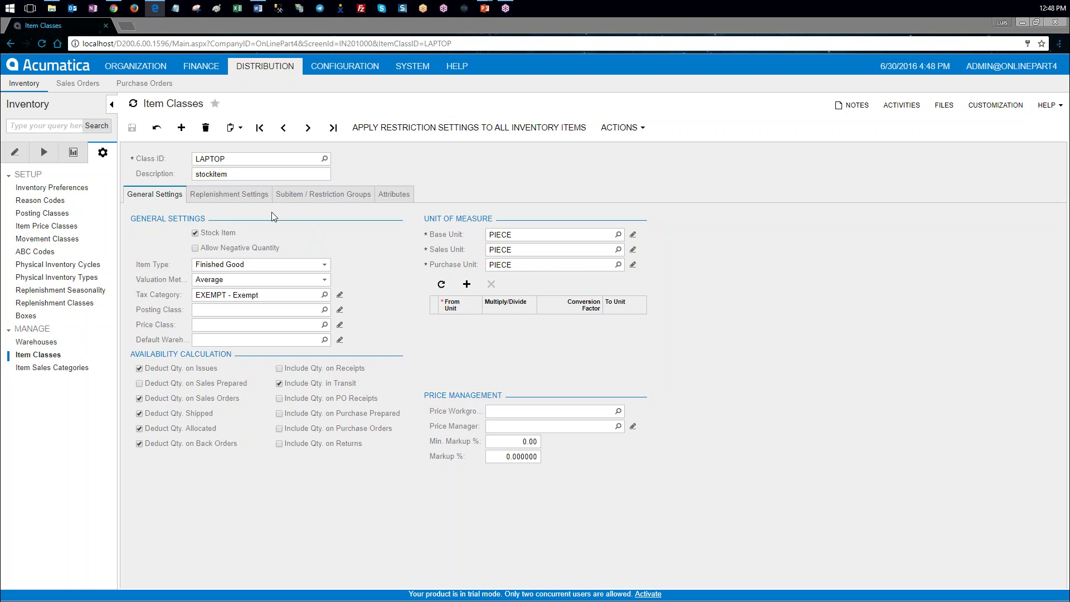
click(257, 197)
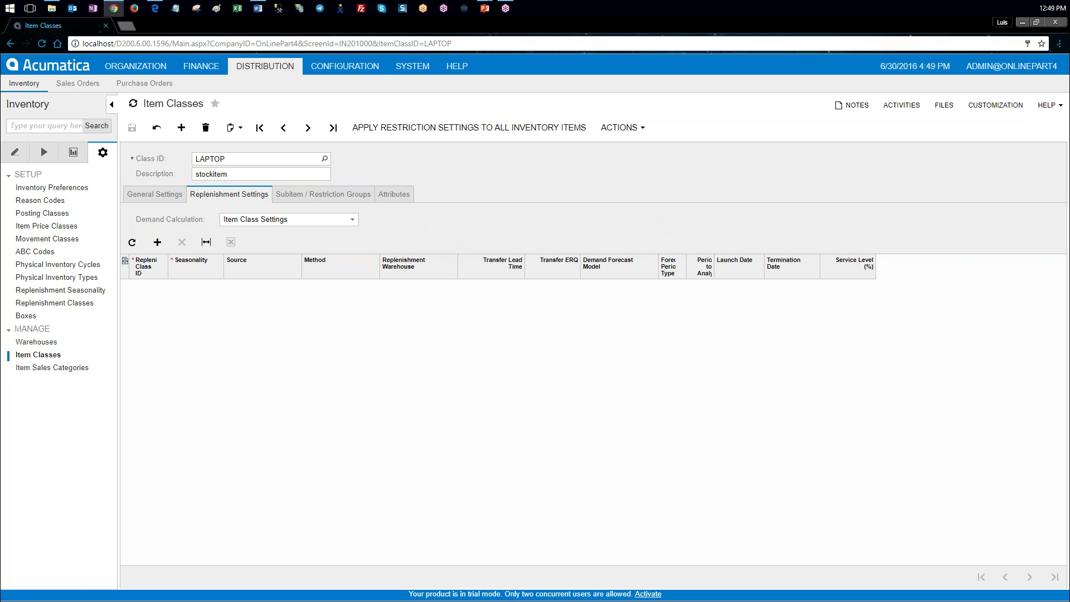
- Add a replenishment line to the LAPTOP item class with replenishment class PURCHASE and seasonality NONE
click(154, 286)
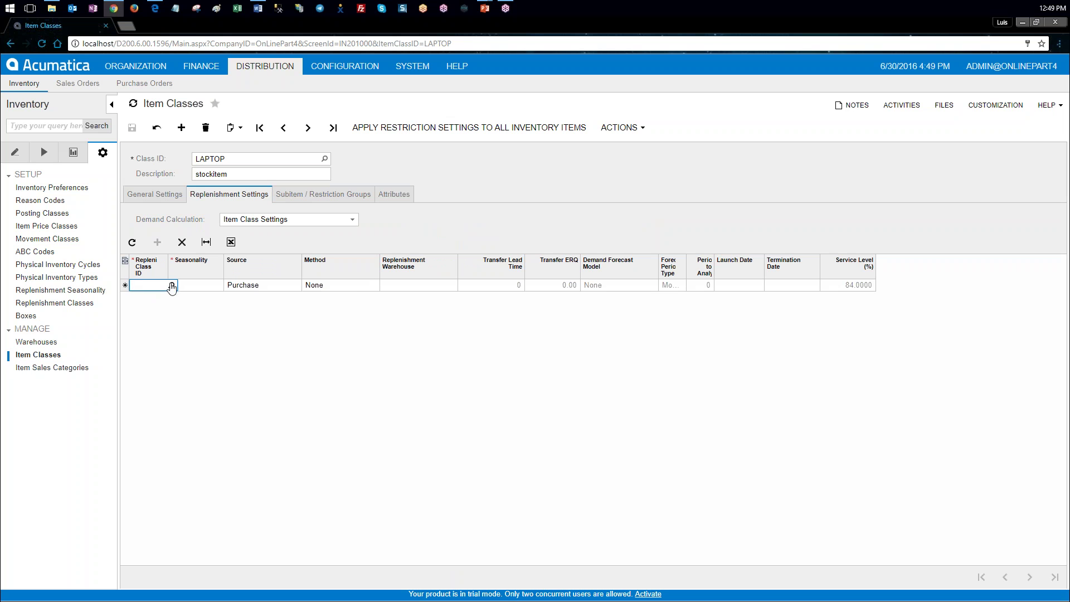
click(171, 285)
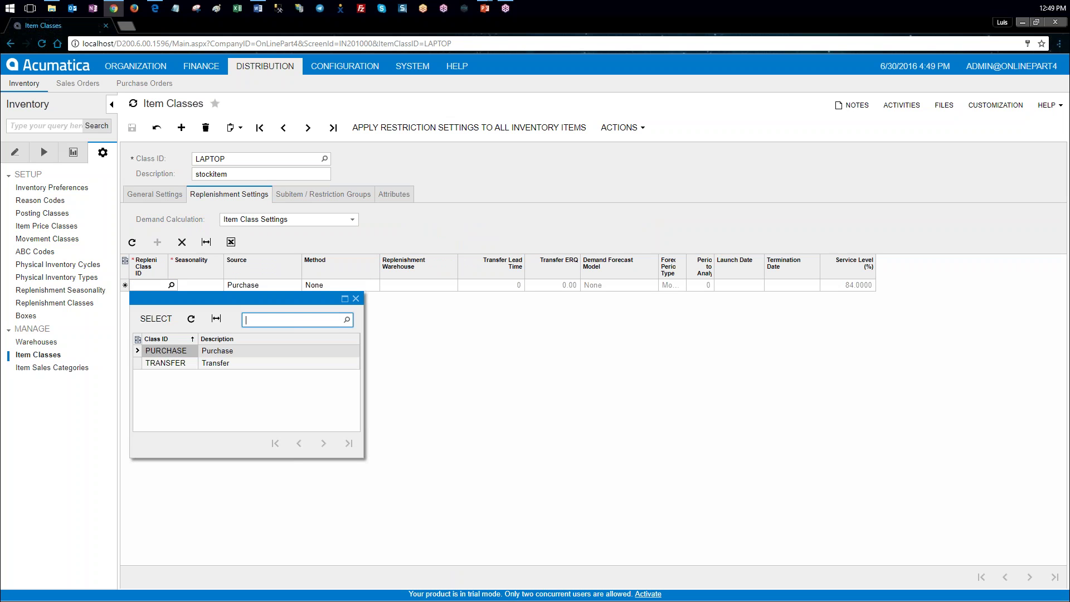
double_click(180, 351)
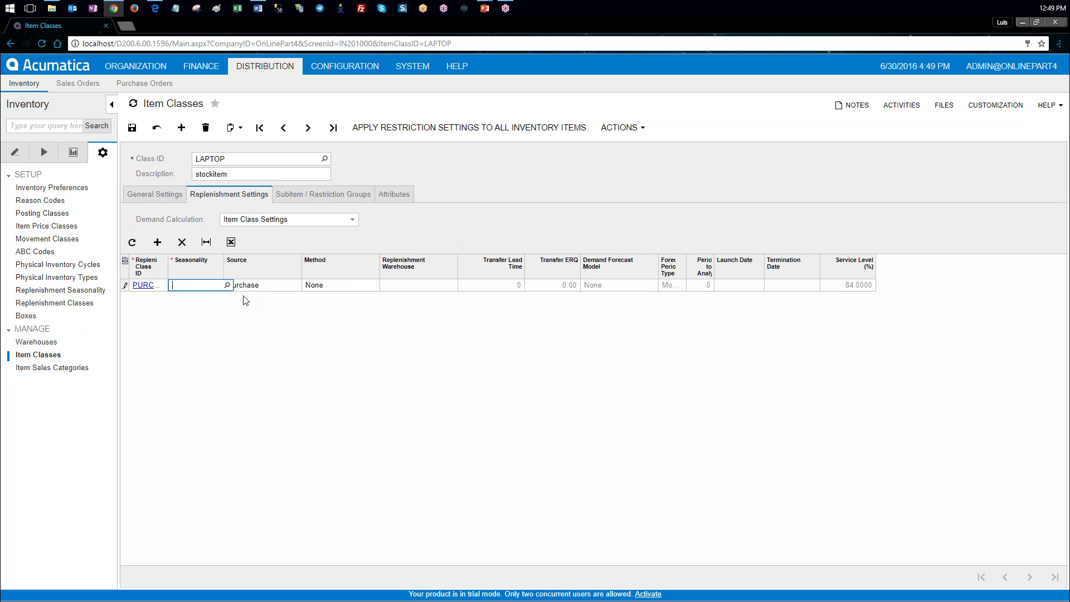
click(227, 285)
double_click(226, 354)
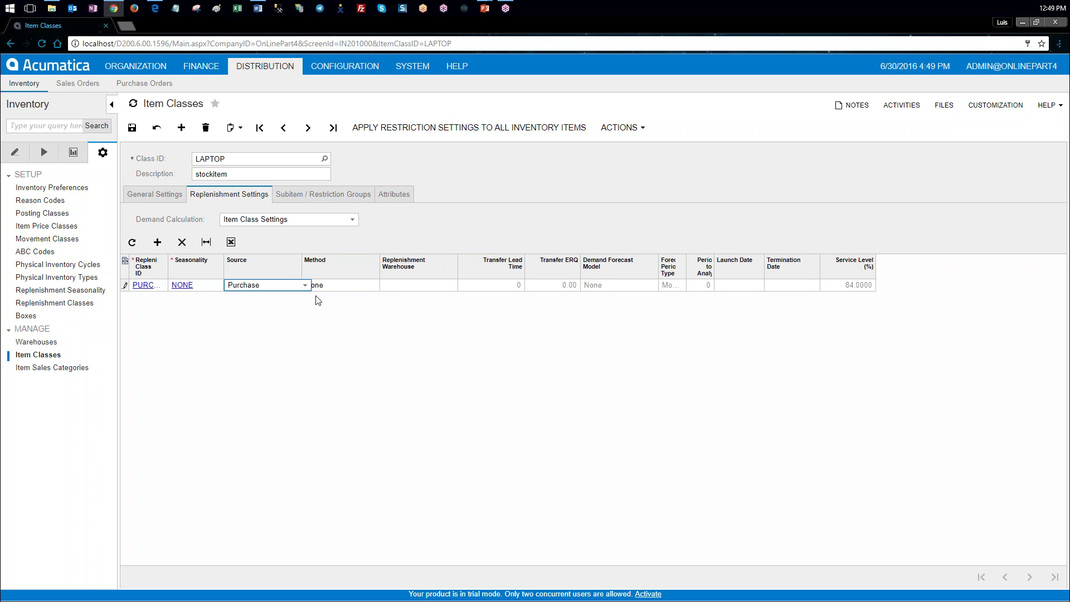
- Open the replenishment method choices for the PURCHASE line of the LAPTOP item class
click(354, 286)
click(383, 285)
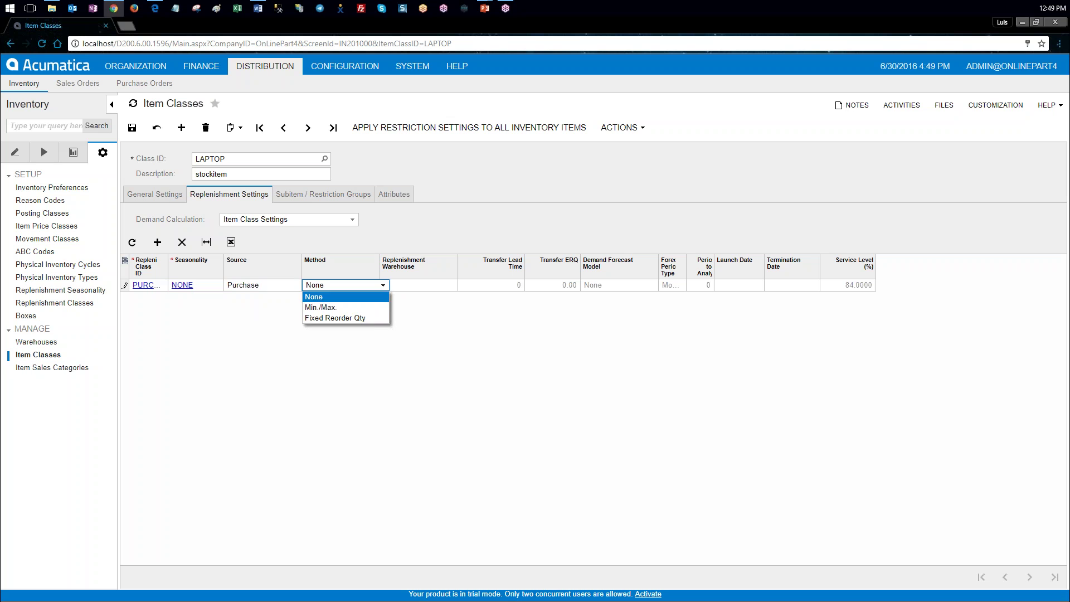
- Set the PURCHASE row's method to Min./Max. and add a TRANSFER replenishment class row with seasonality NONE and source Transfer
click(373, 308)
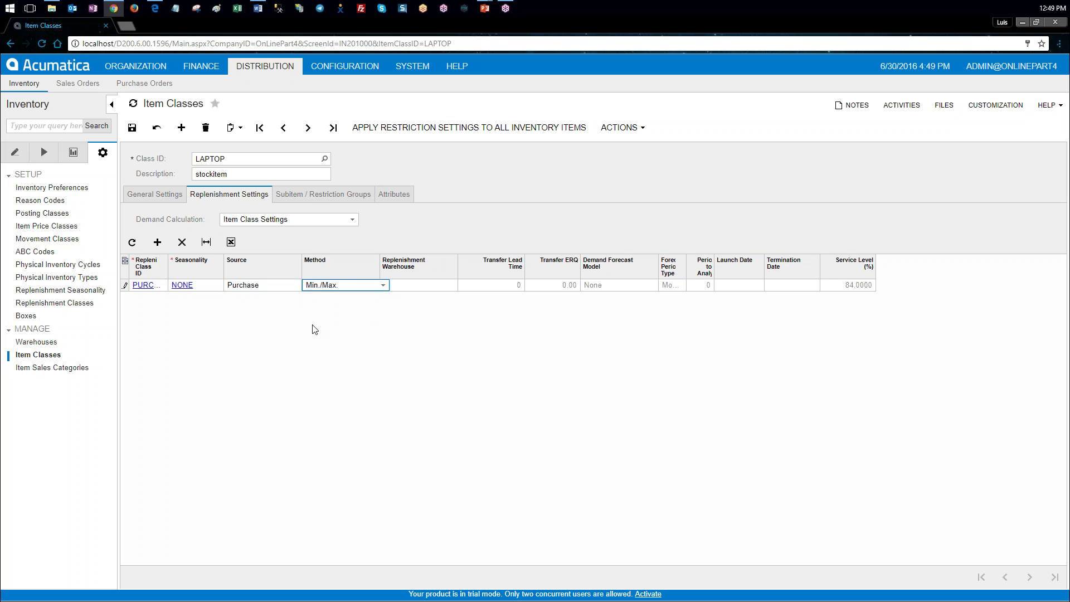
click(158, 300)
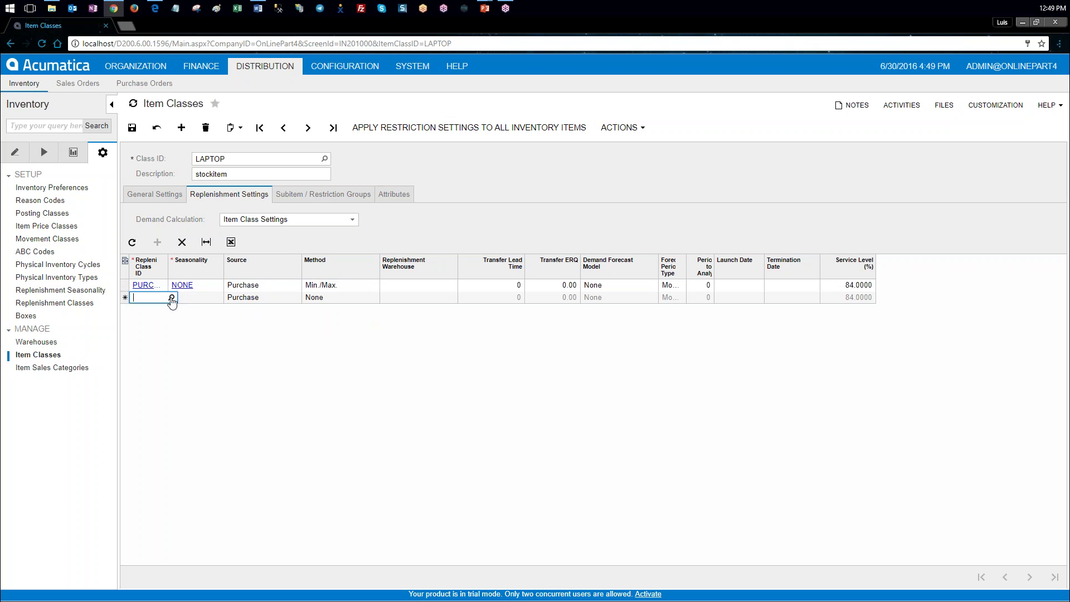
click(171, 298)
double_click(167, 375)
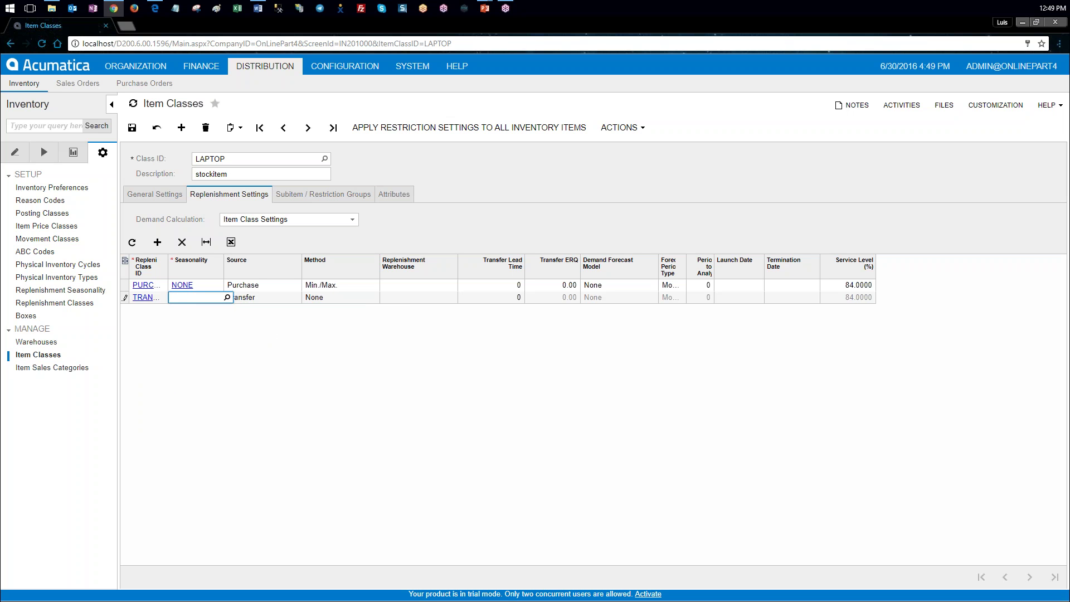
click(227, 298)
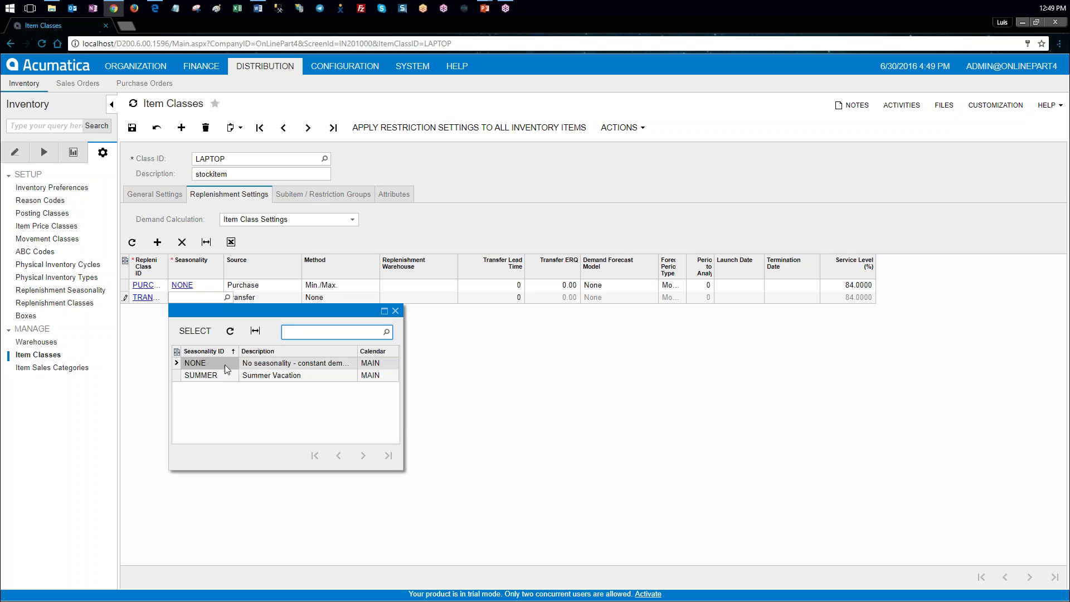
double_click(225, 364)
click(305, 297)
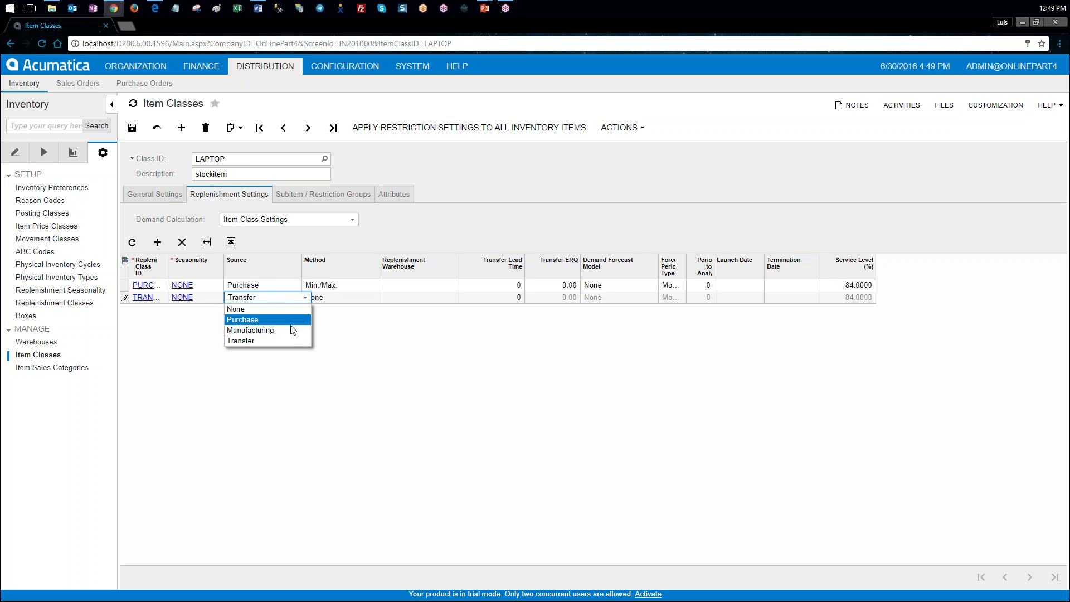
click(288, 341)
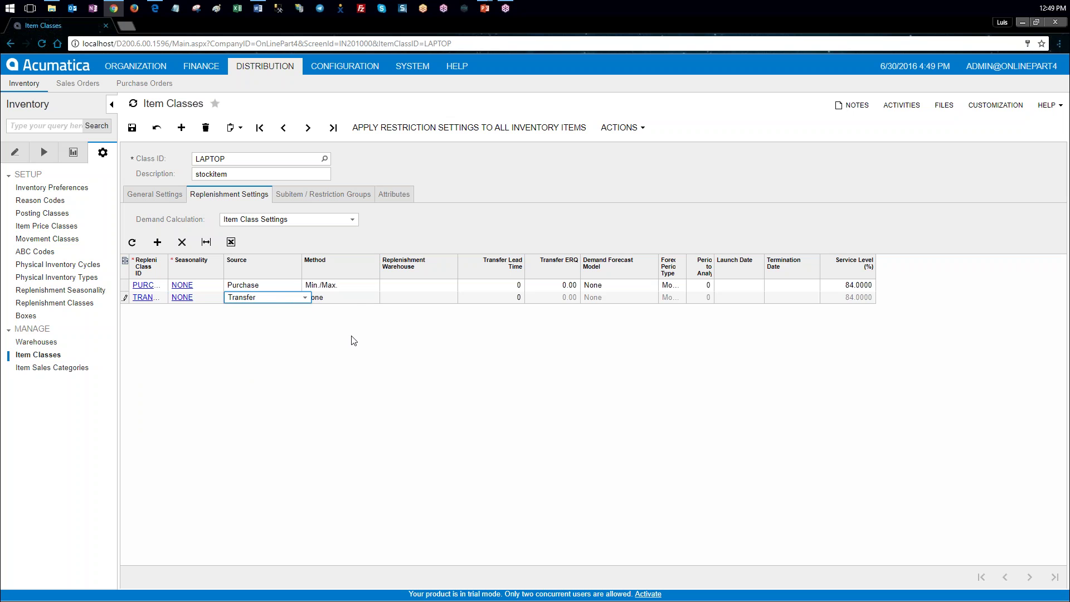
- Set the TRANSFER row's method to Min./Max. and replenishment warehouse to MAIN, and save the LAPTOP item class
click(355, 299)
click(382, 298)
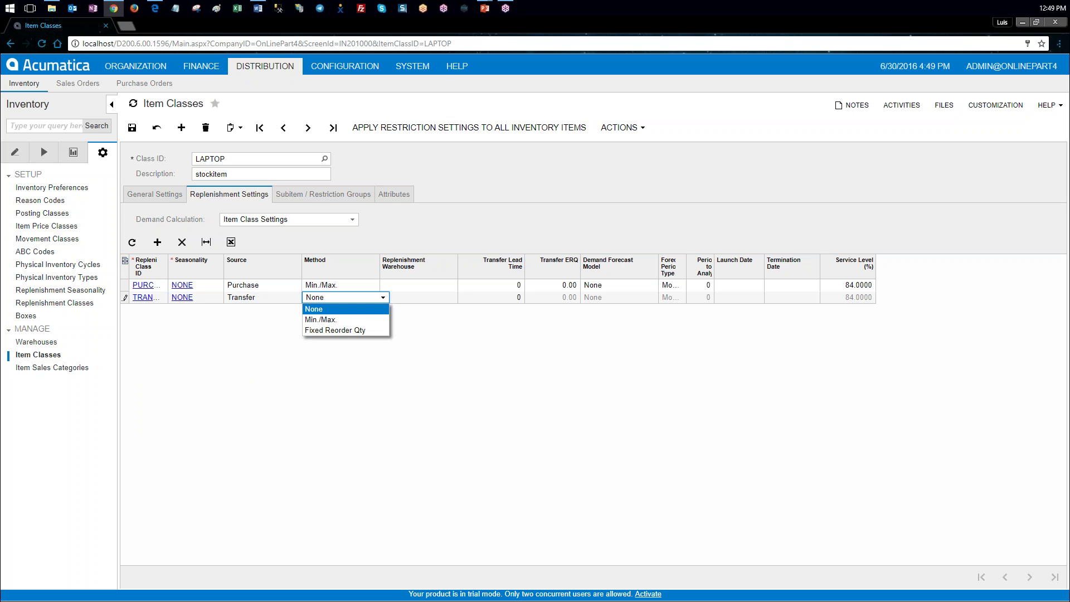
click(373, 321)
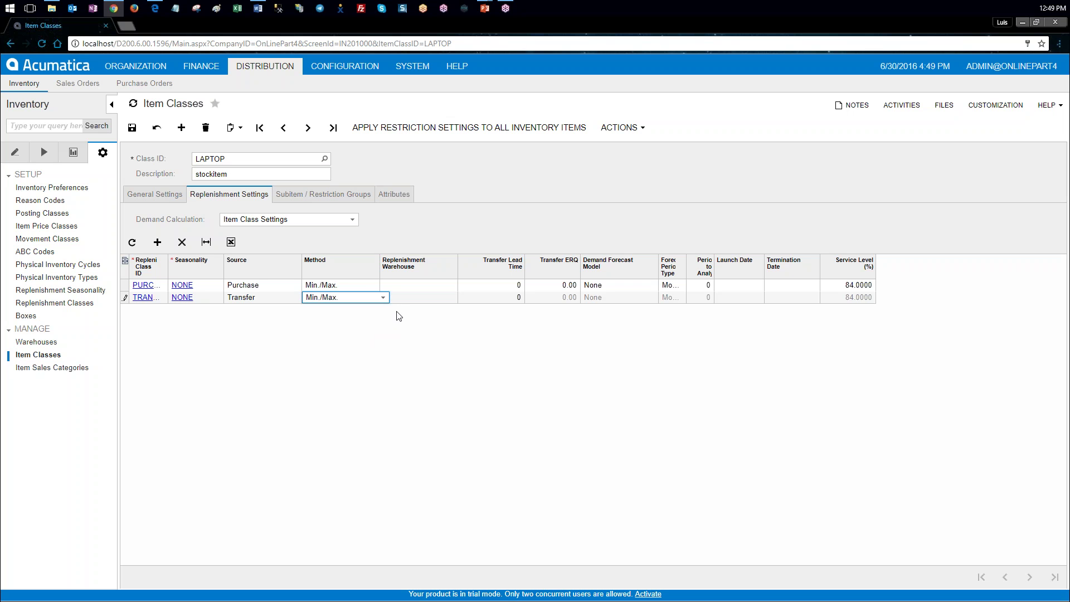
click(414, 300)
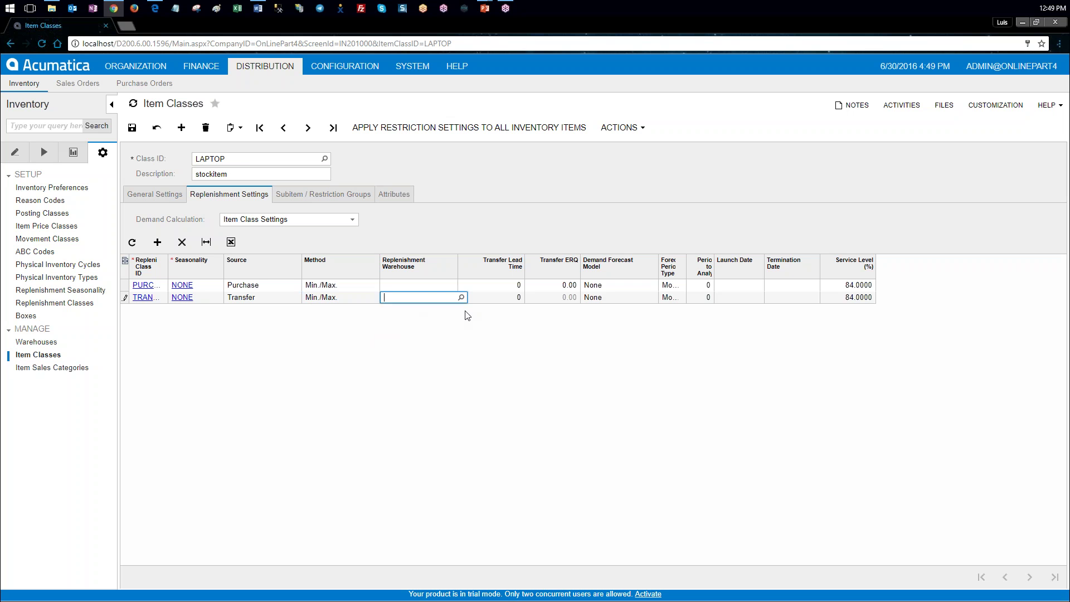
click(462, 299)
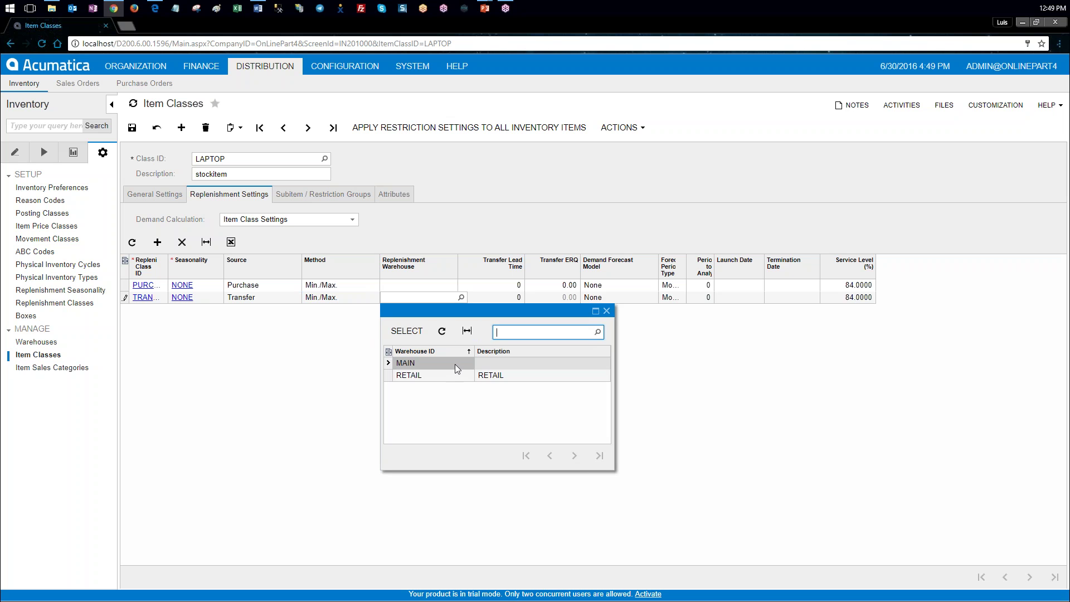
double_click(455, 363)
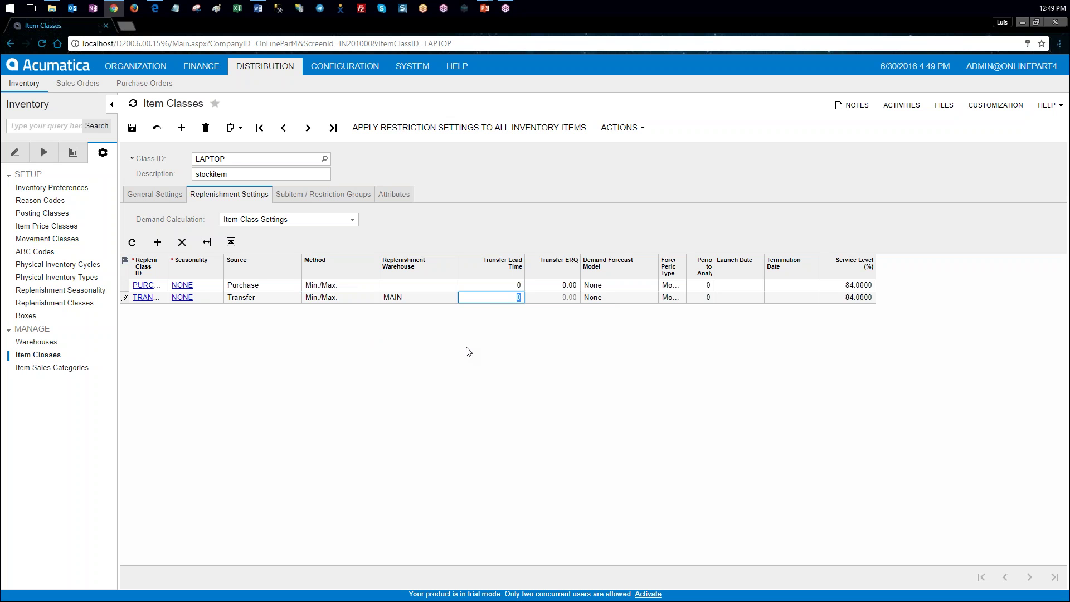
click(132, 128)
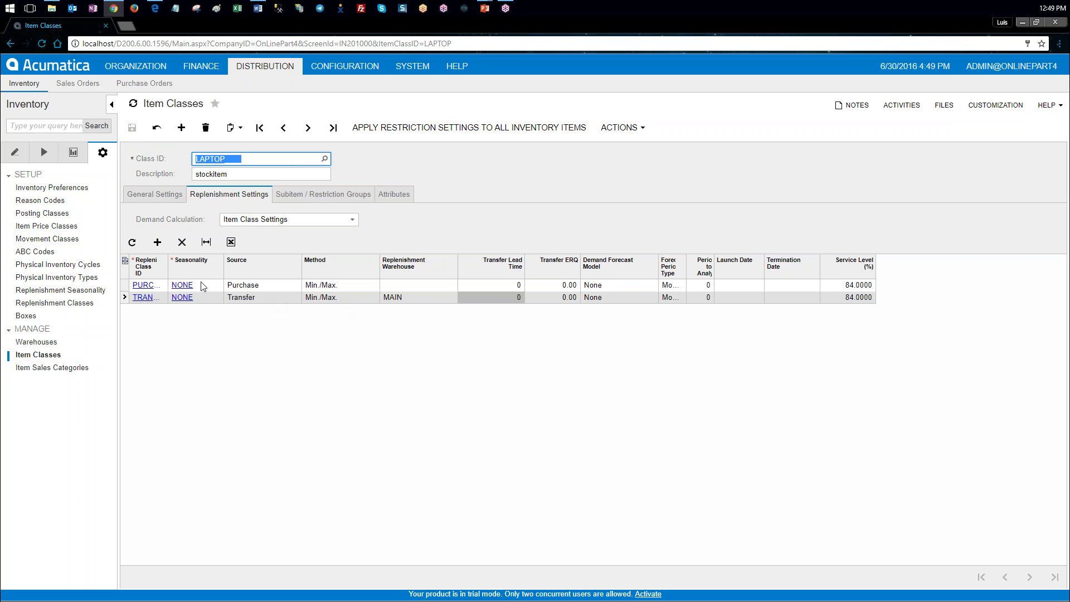
- Widen the Replenishment Class ID column and review the source and replenishment warehouse of the PURCHASE and TRANSFER rows
drag(168, 277, 196, 277)
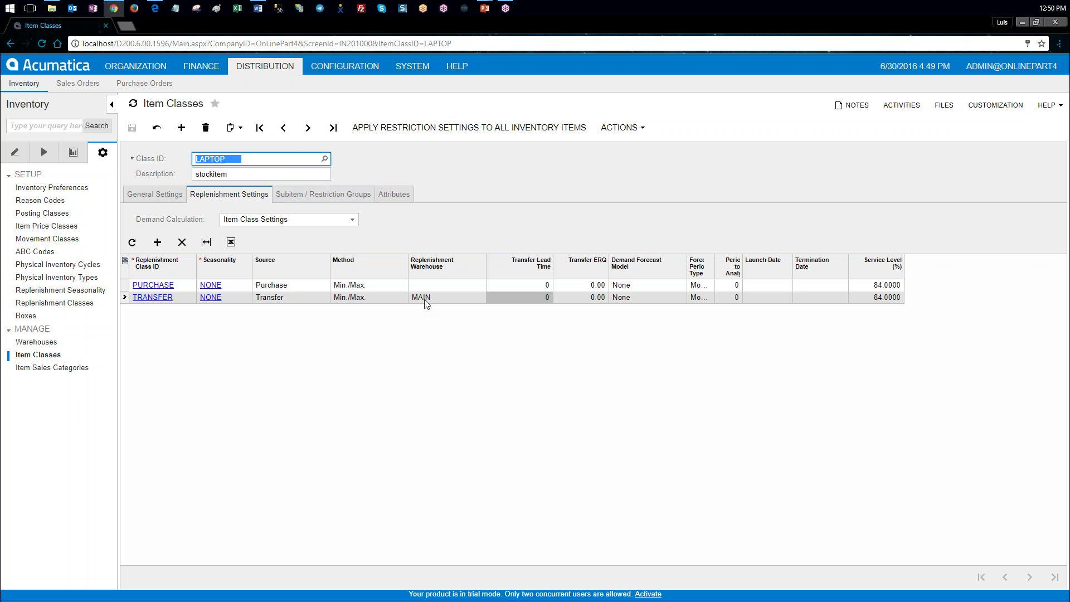
click(274, 300)
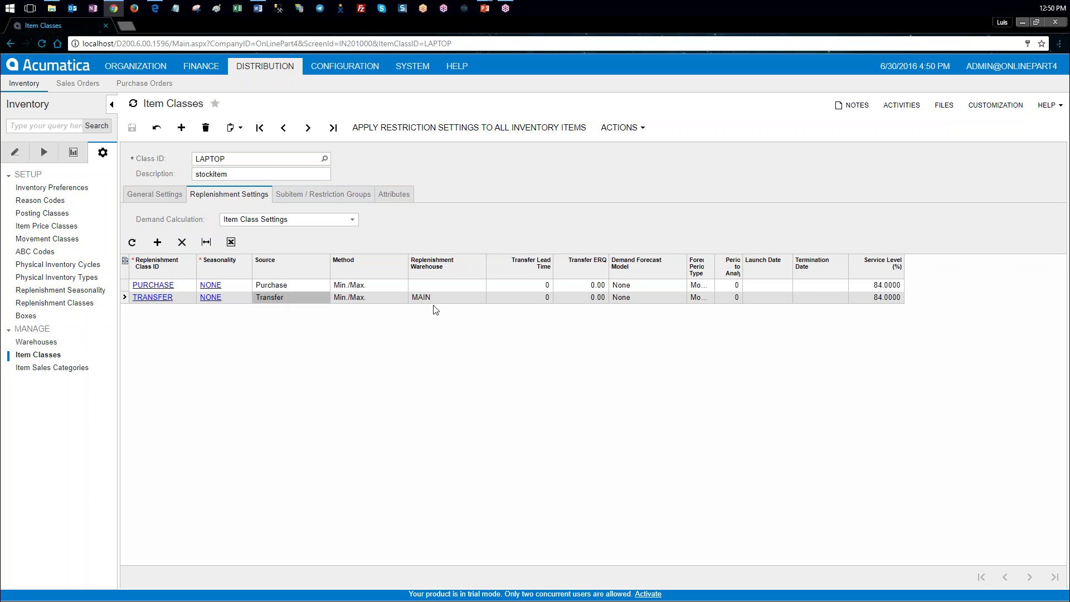
click(432, 299)
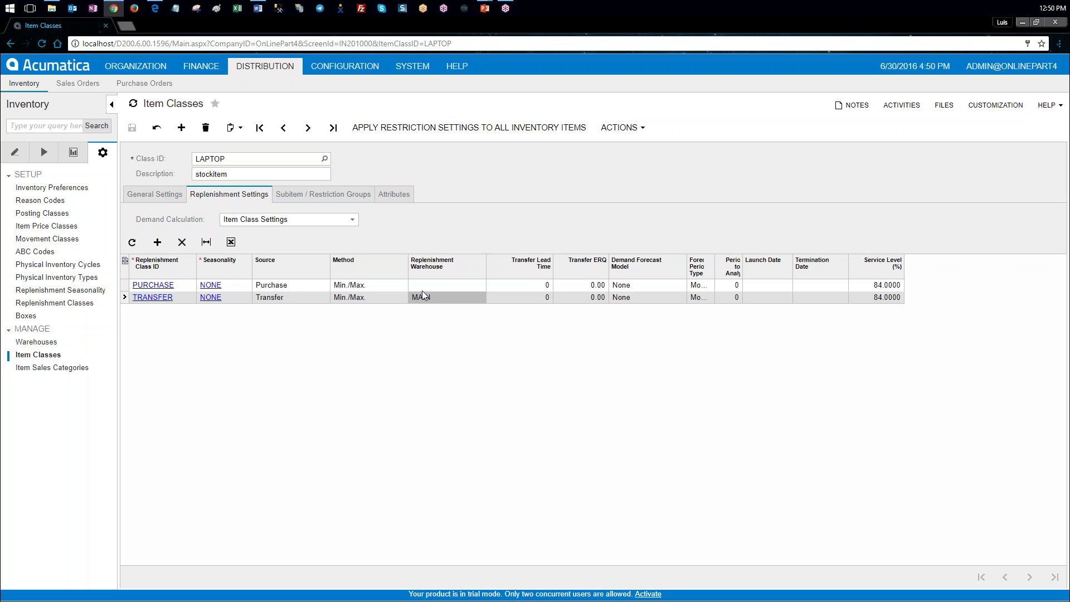
click(278, 286)
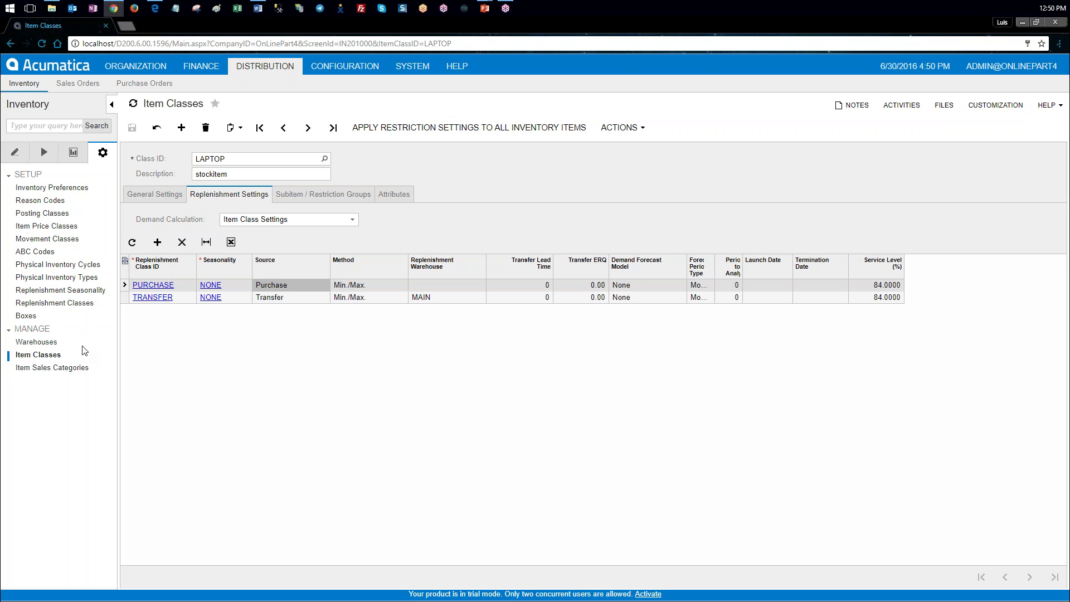
- Open the HEADSET stock item's replenishment parameters and add a row for the PURCHASE replenishment class
click(15, 152)
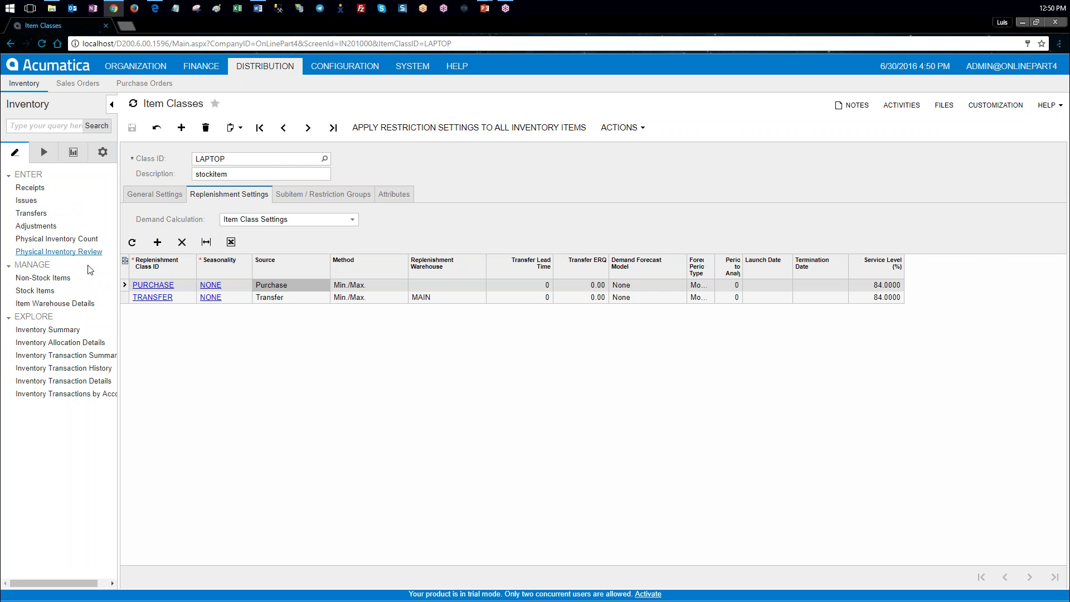
click(47, 291)
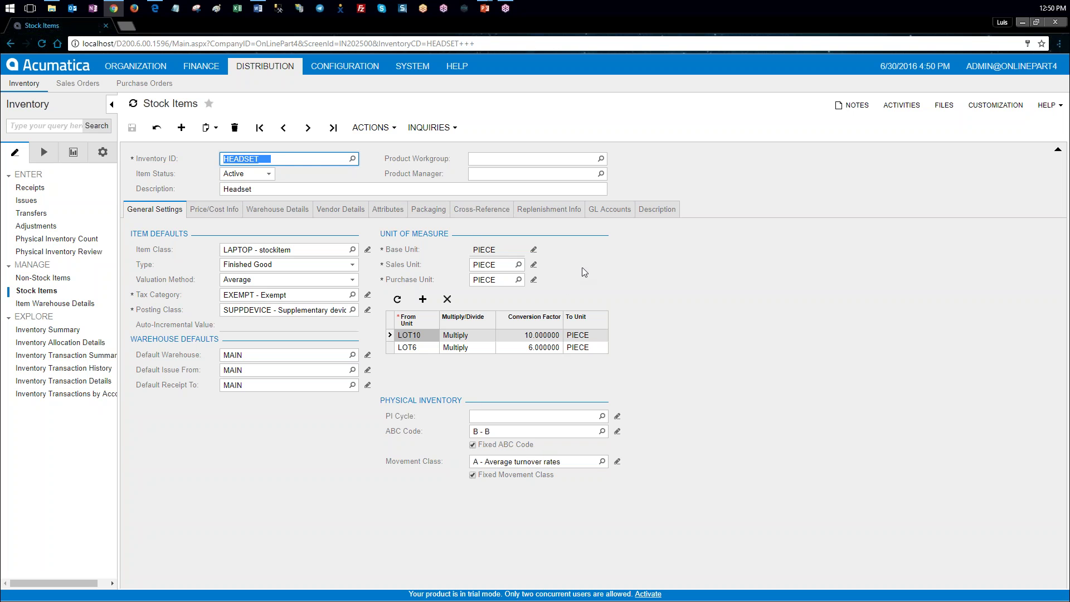
click(566, 212)
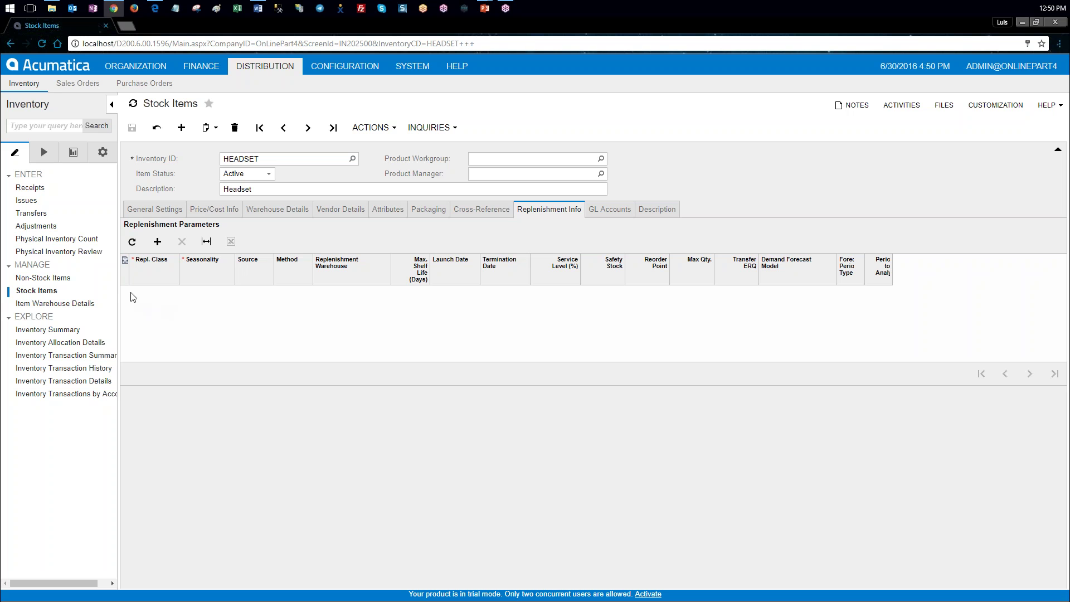
click(155, 293)
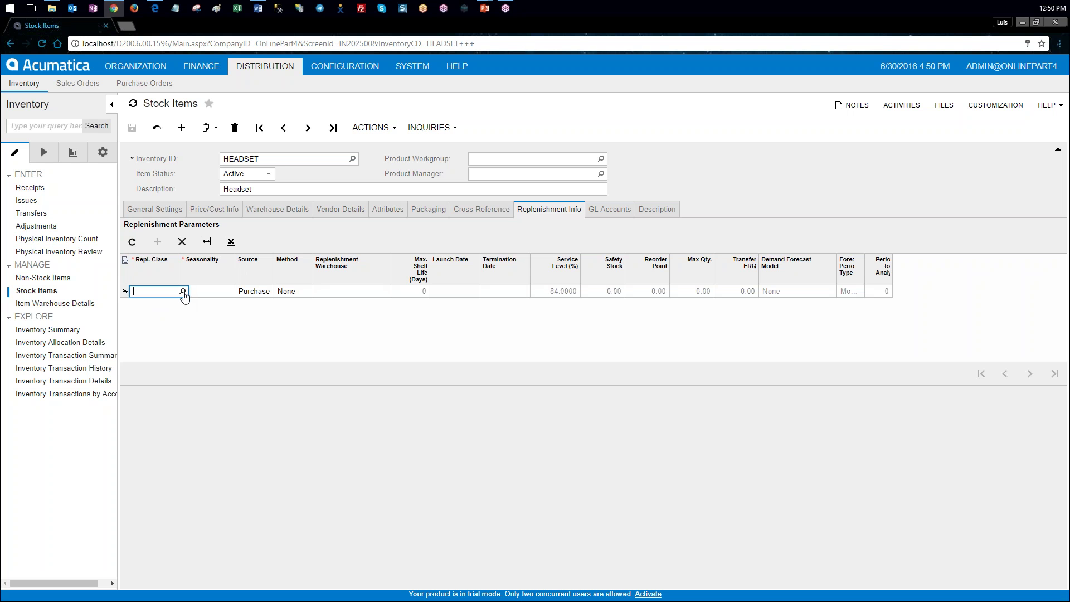
click(182, 291)
double_click(167, 357)
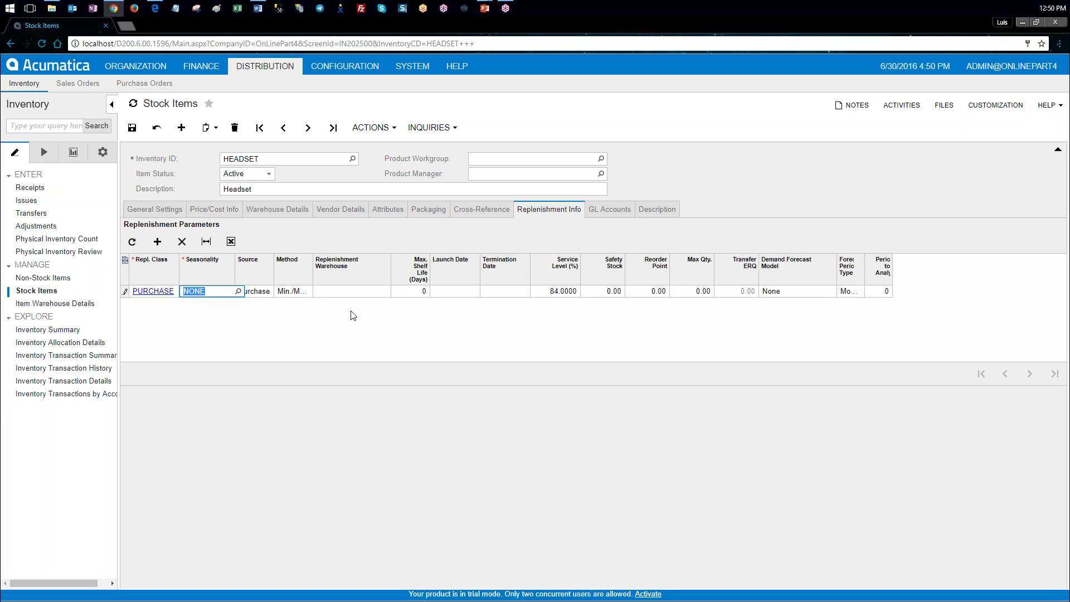
- Set the PURCHASE row's reorder point to 20 and maximum quantity to 100, and save the HEADSET item
click(650, 295)
text(20)
click(688, 294)
text(10)
key(Tab)
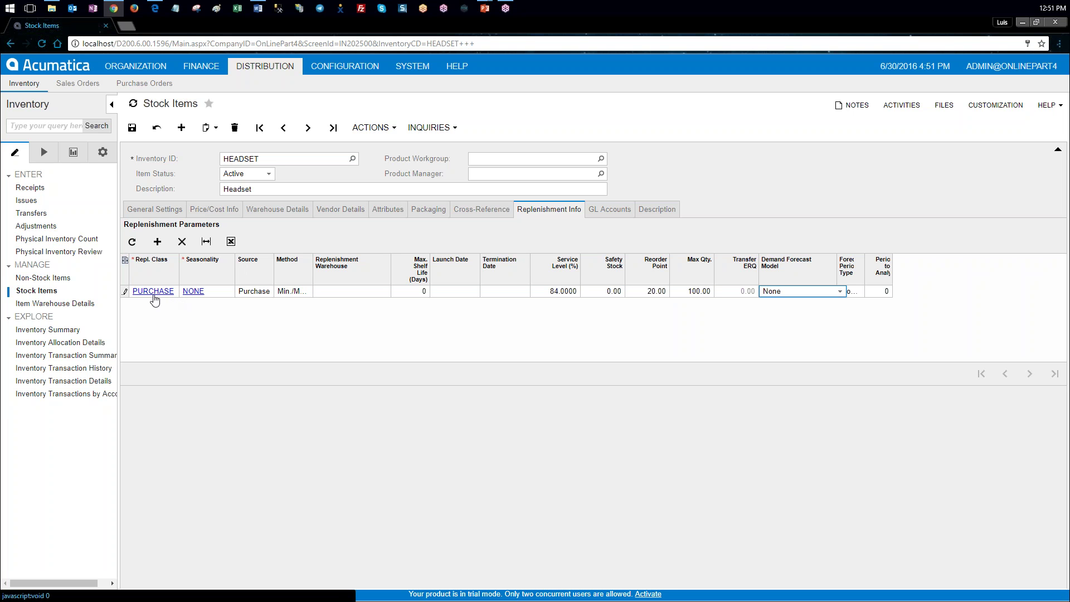
click(133, 128)
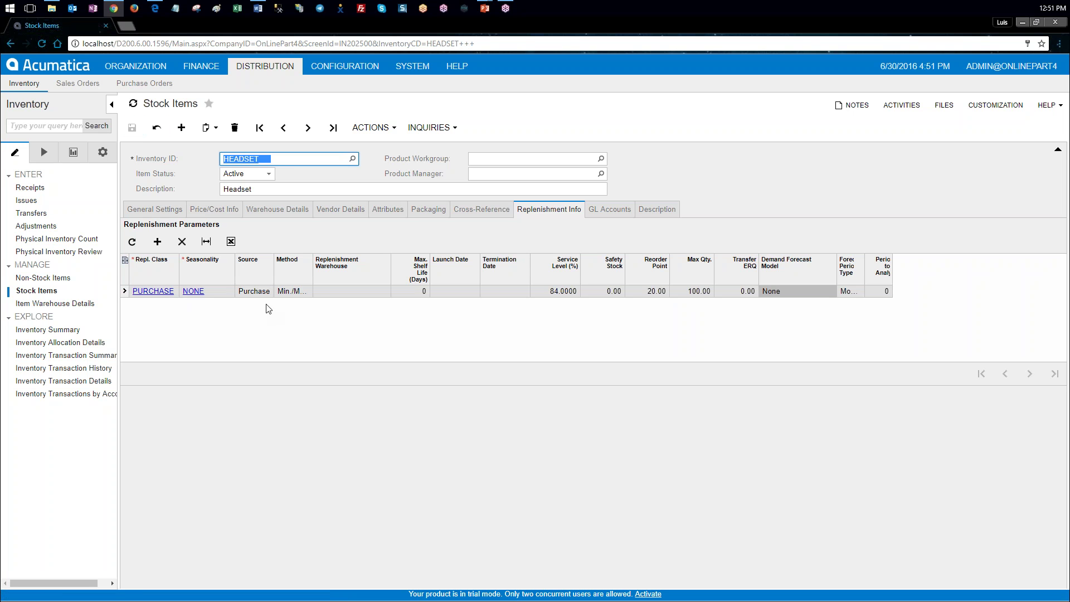
- Add AcmeCo as a vendor in the HEADSET item's vendor details
click(341, 209)
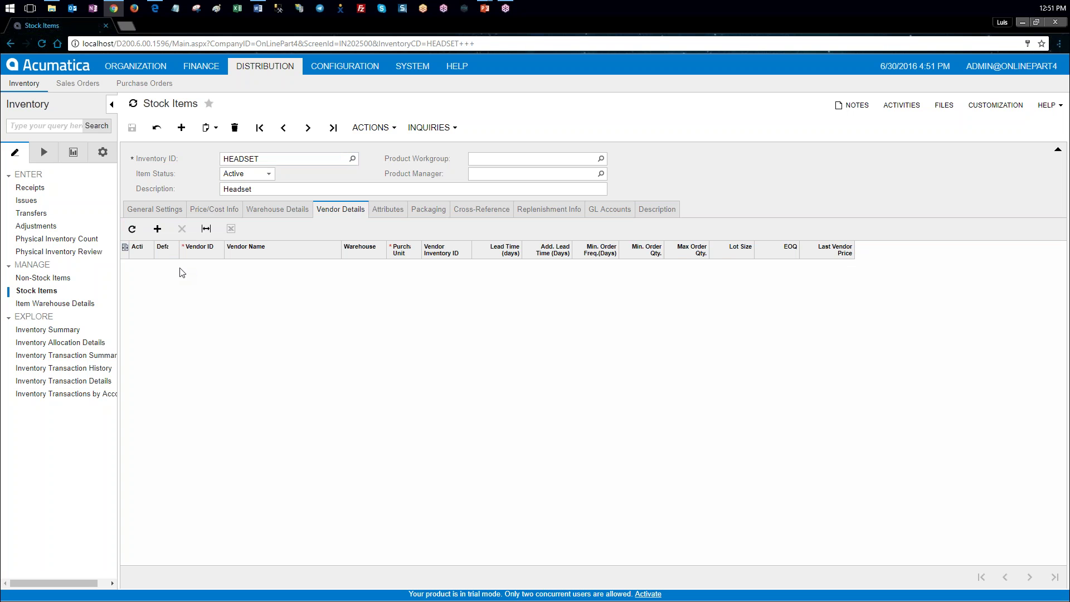
click(197, 265)
click(219, 265)
click(228, 266)
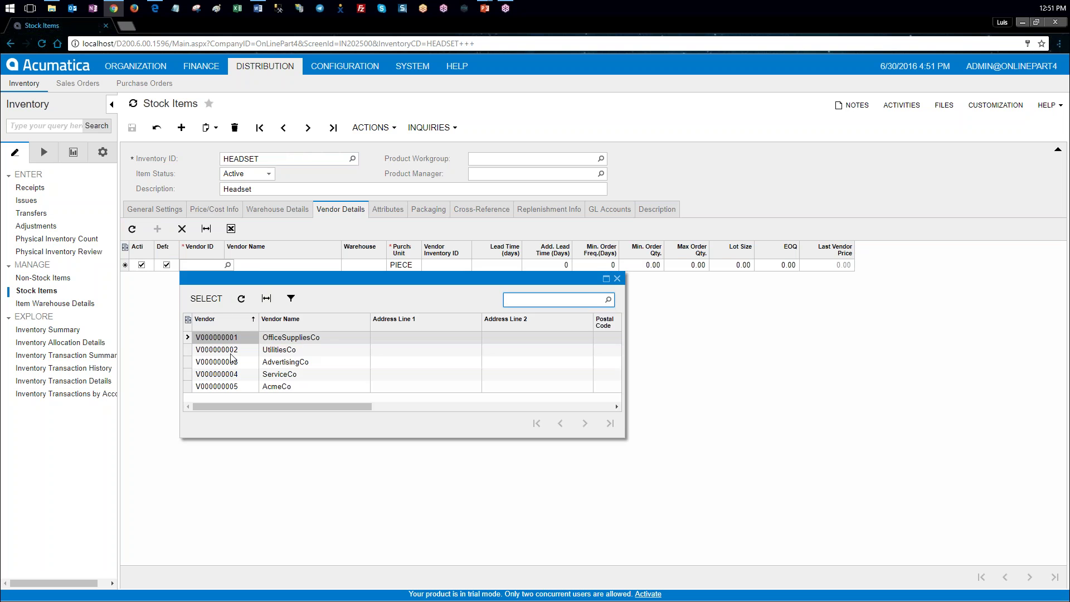
double_click(234, 386)
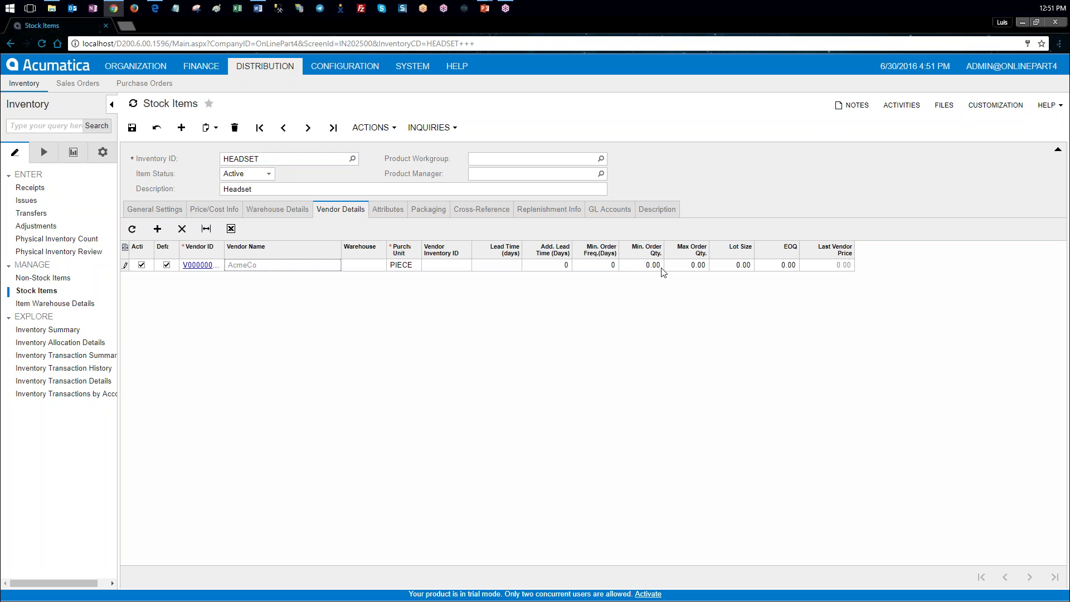
- Set AcmeCo's lot size to 12 for the HEADSET item and save the item
click(743, 266)
text(12)
key(Tab)
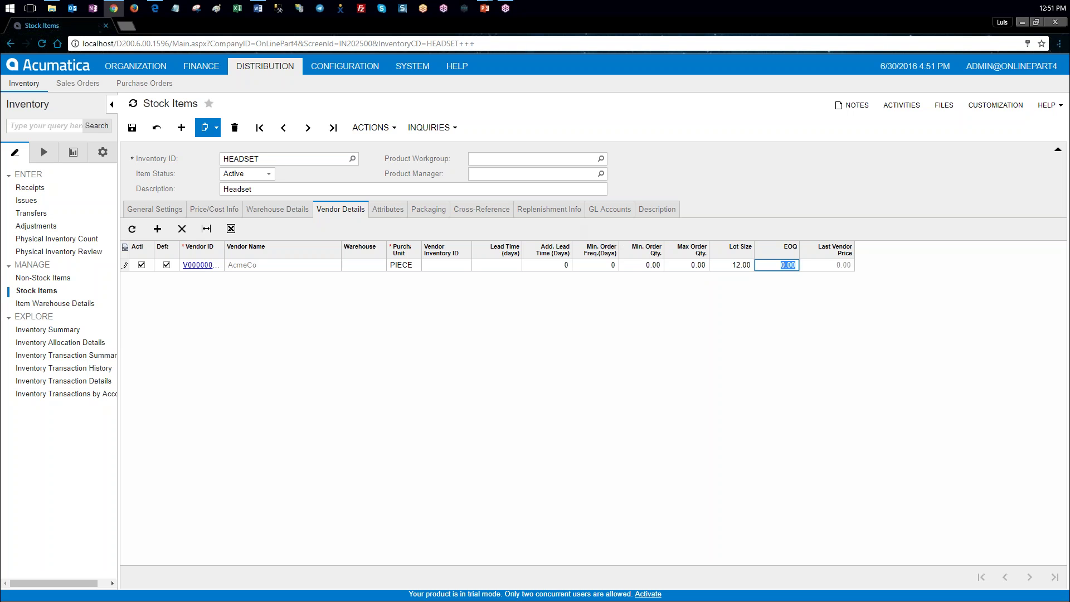
click(132, 127)
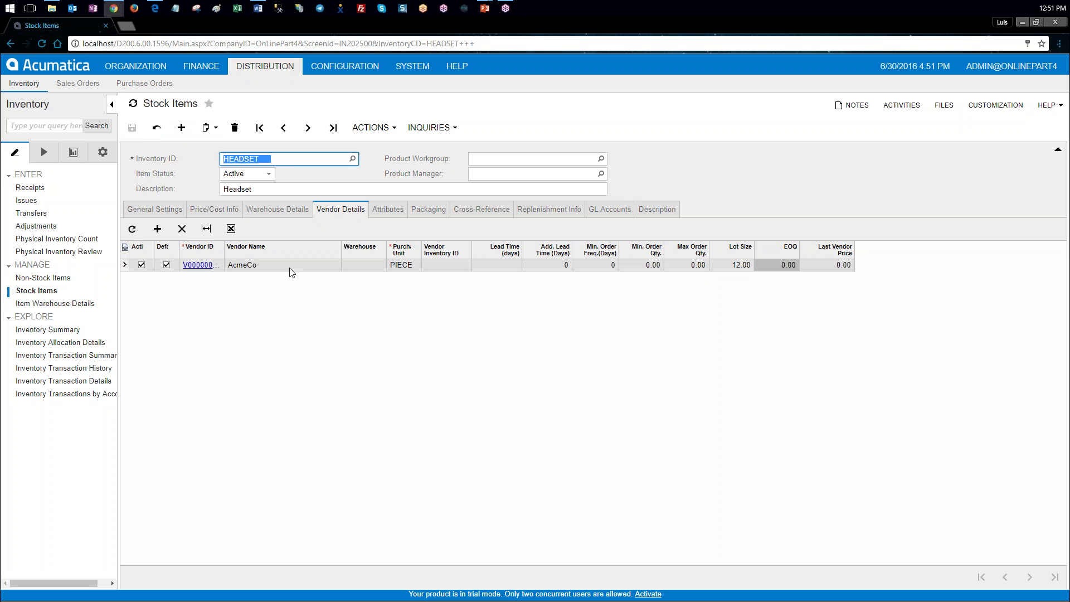
- Set AcmeCo's EOQ to 75 in the HEADSET item's vendor details and save the item
key(alt+Tab)
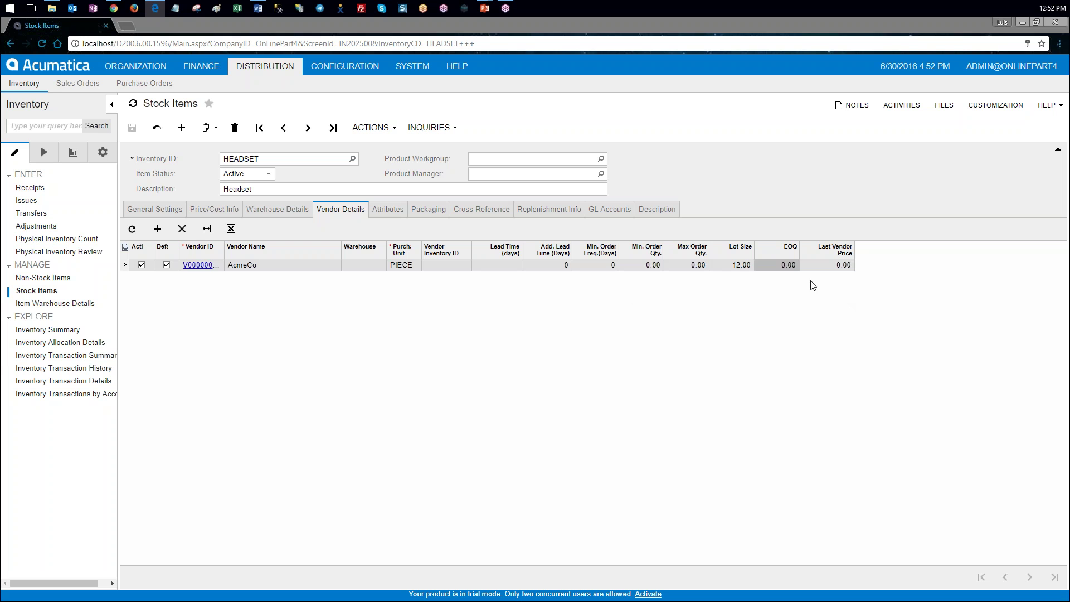
click(790, 266)
text(75)
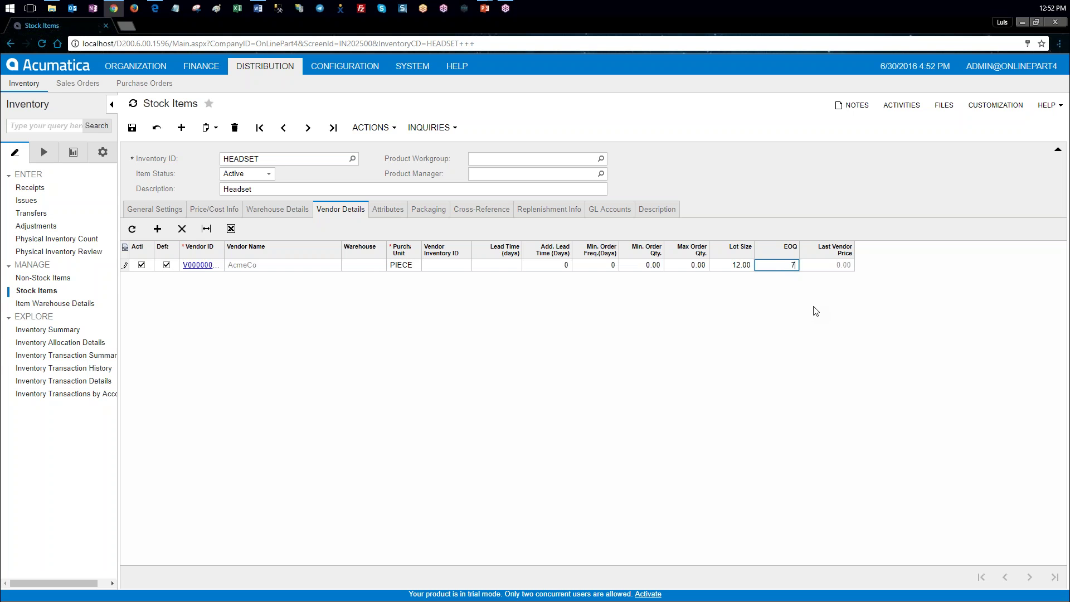
key(Down)
click(787, 265)
click(132, 128)
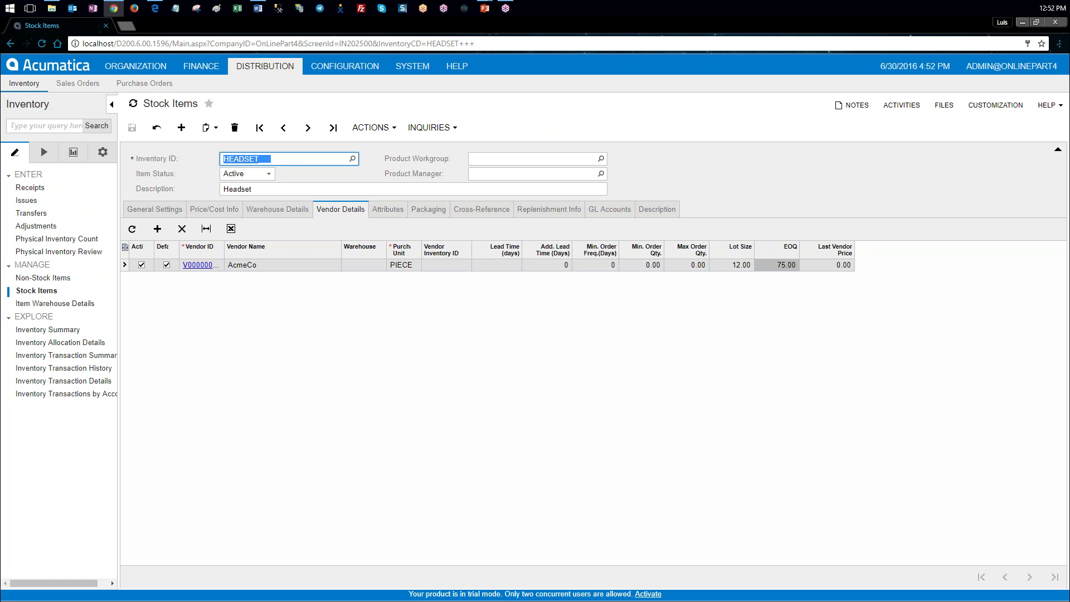
- Check HEADSET's replenishment parameters, and open the item warehouse details for HEADSET in the RETAIL warehouse
click(552, 210)
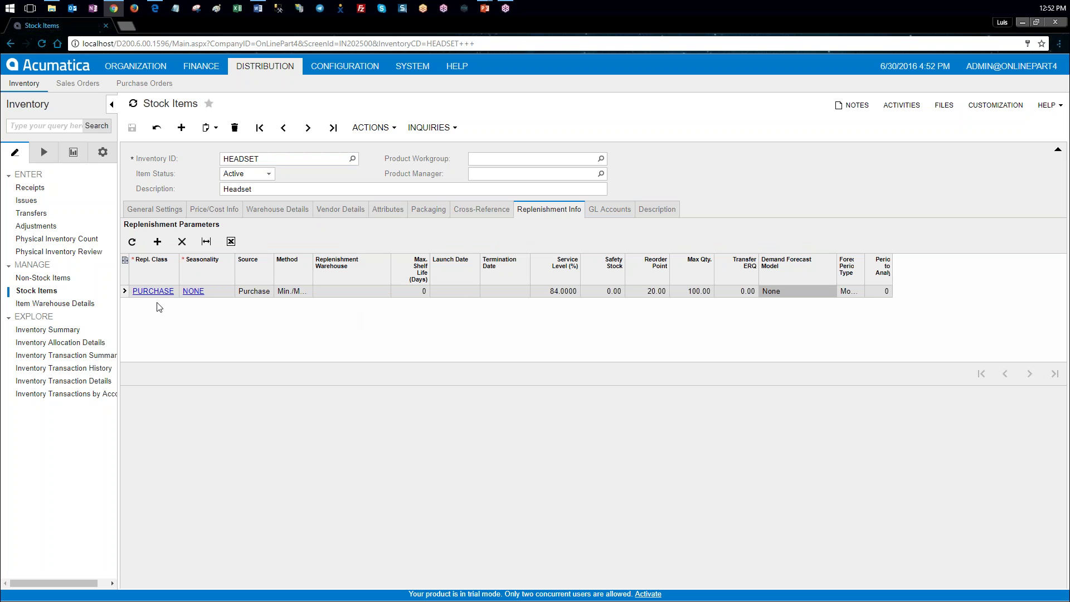
click(74, 309)
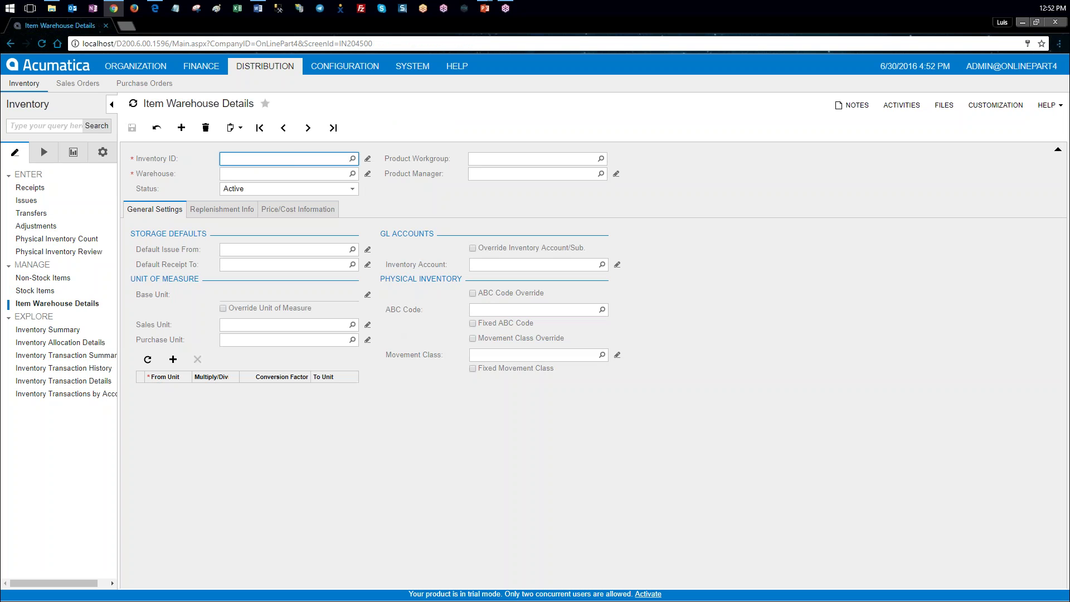
click(352, 158)
double_click(278, 237)
click(260, 173)
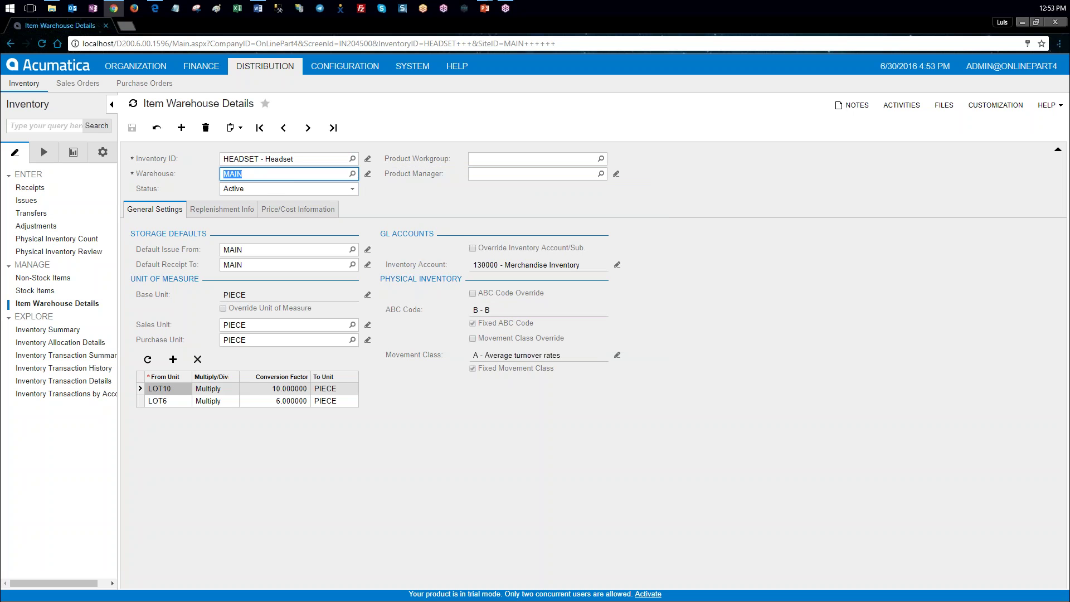
click(352, 174)
double_click(297, 253)
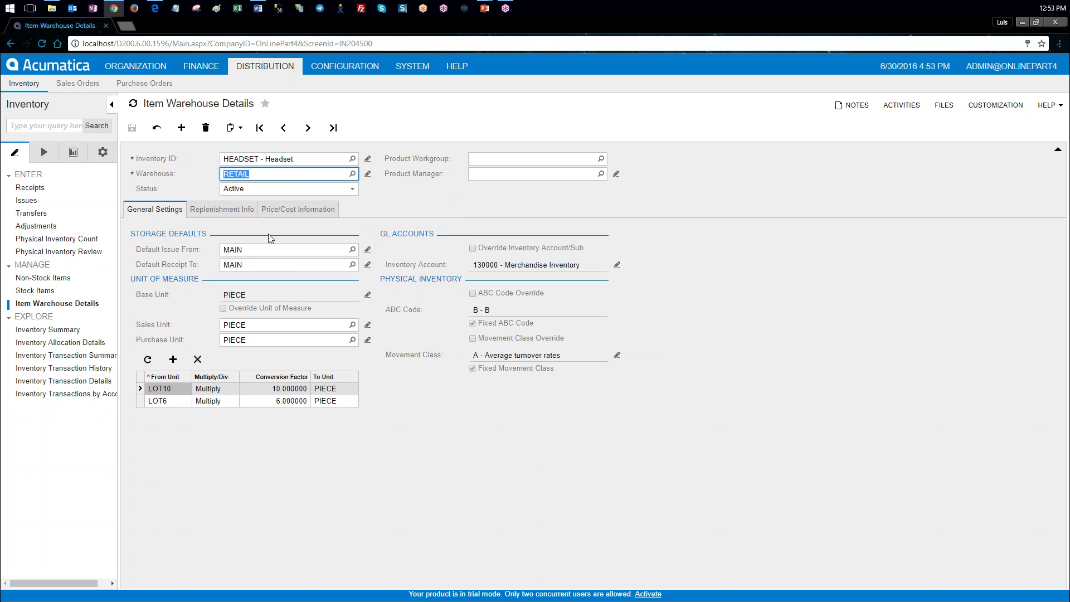
- Override HEADSET's replenishment settings for the RETAIL warehouse with source Transfer, method Min./Max. and replenishment warehouse MAIN
click(226, 210)
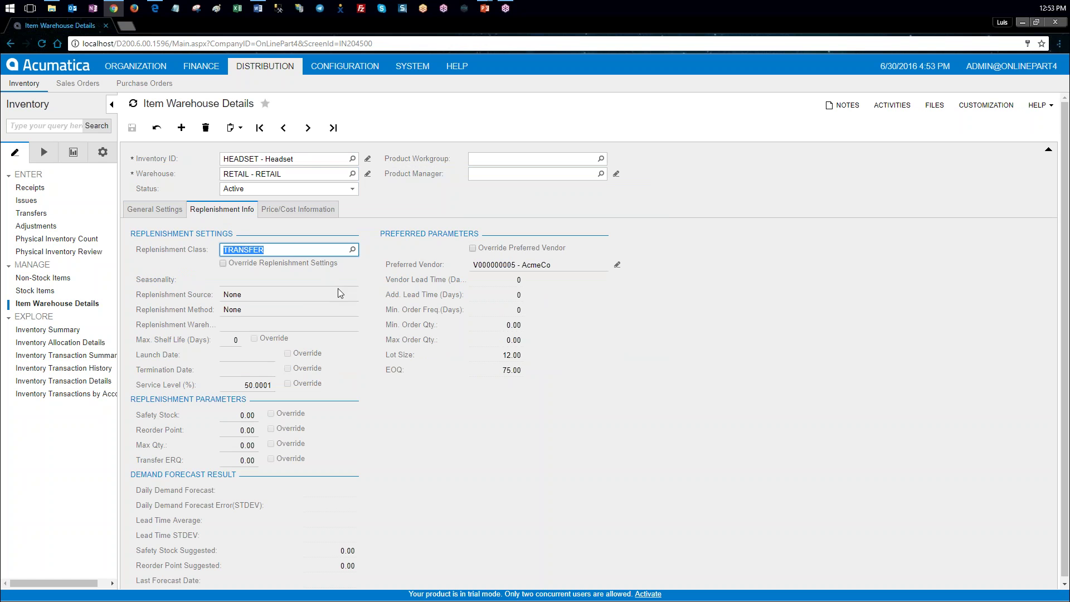
click(223, 263)
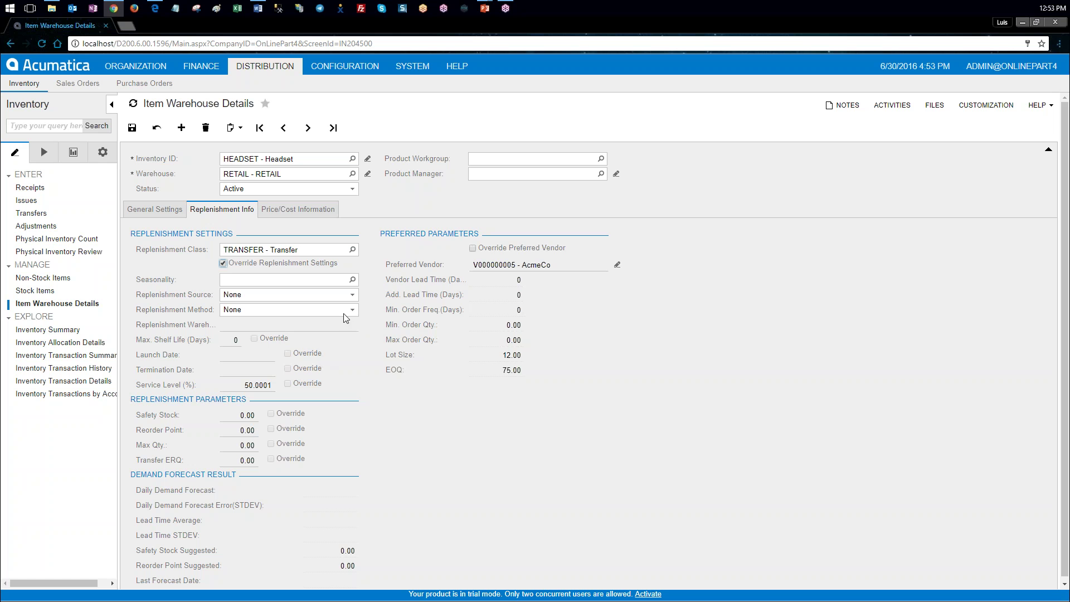
click(352, 295)
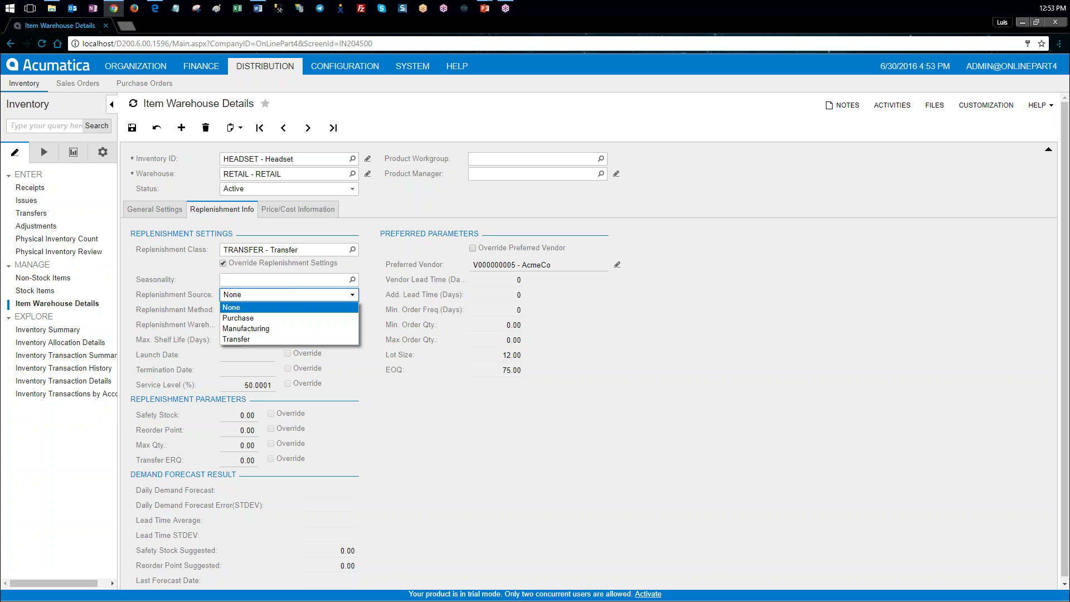
click(348, 340)
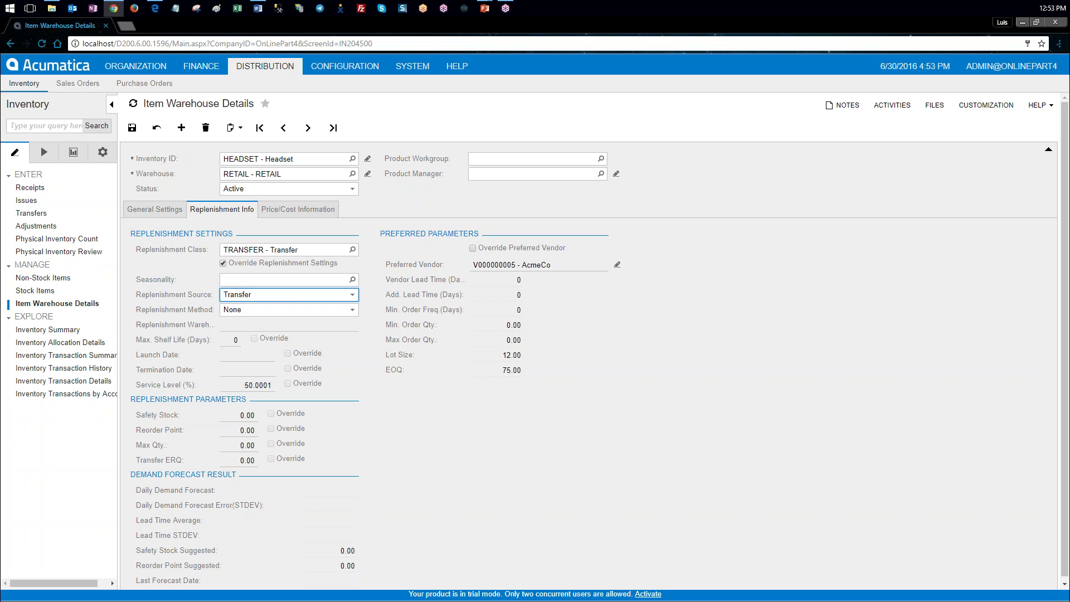
click(351, 312)
click(345, 333)
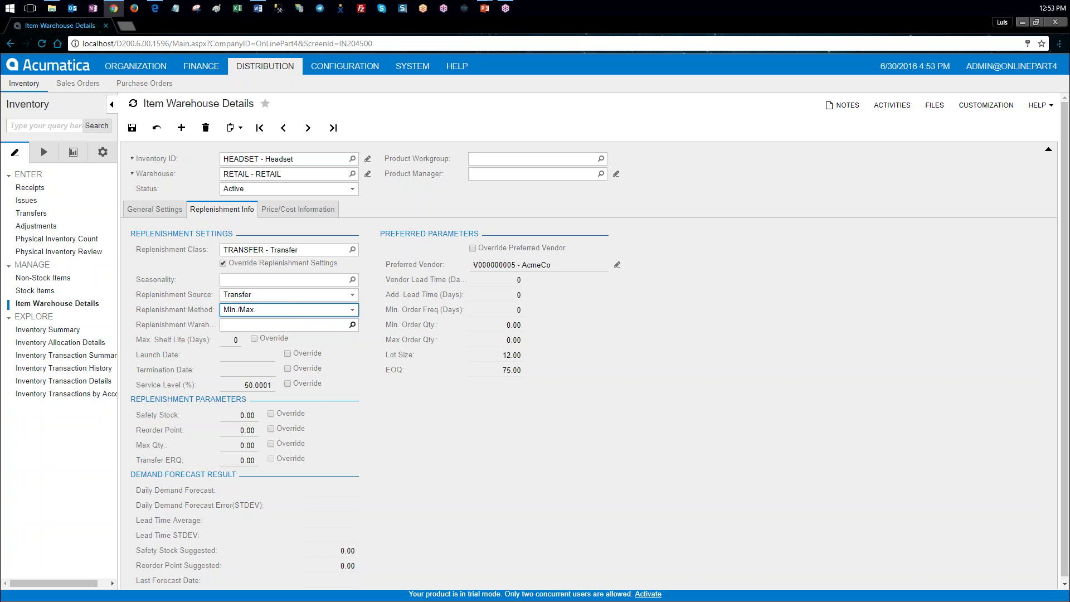
click(352, 324)
double_click(309, 393)
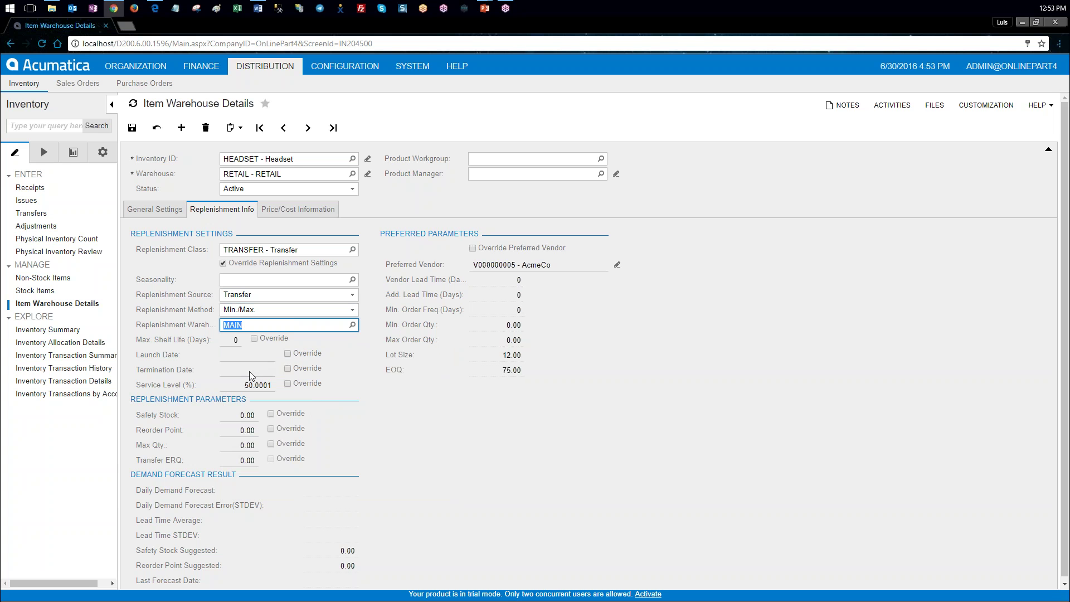
- Override HEADSET's reorder point with 15 and its maximum quantity with 80 for the RETAIL warehouse, and save
click(271, 429)
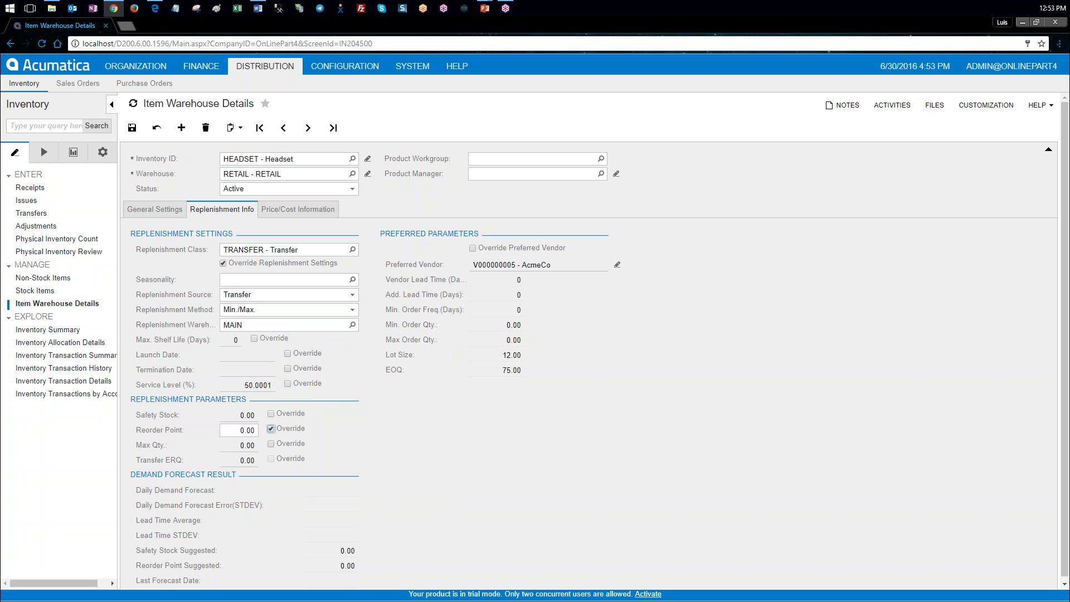
click(242, 431)
text(15)
key(Tab)
click(271, 444)
click(248, 445)
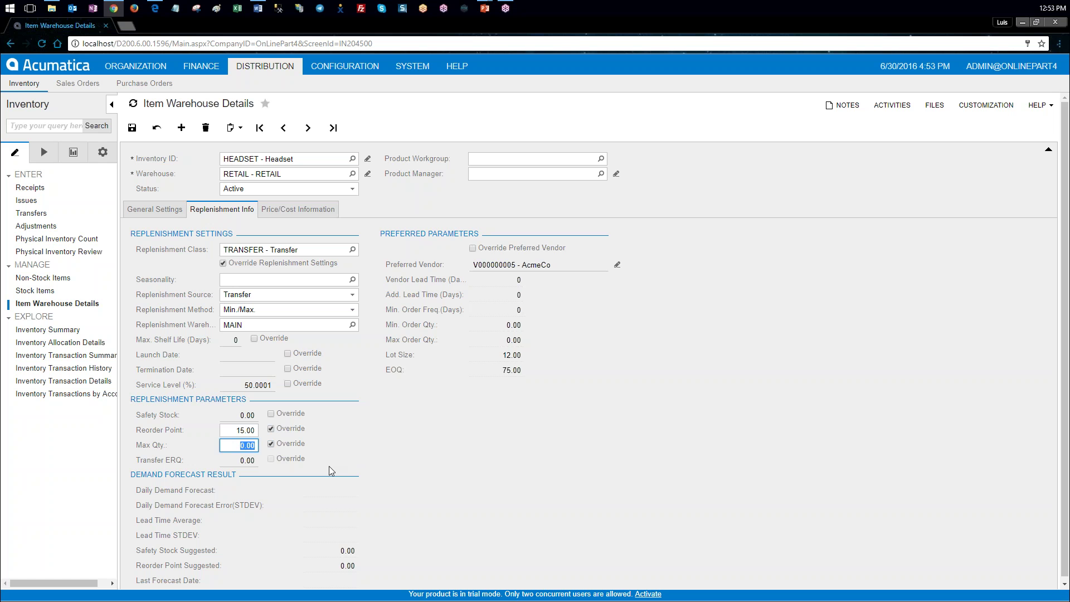
text(80)
key(Tab)
click(132, 128)
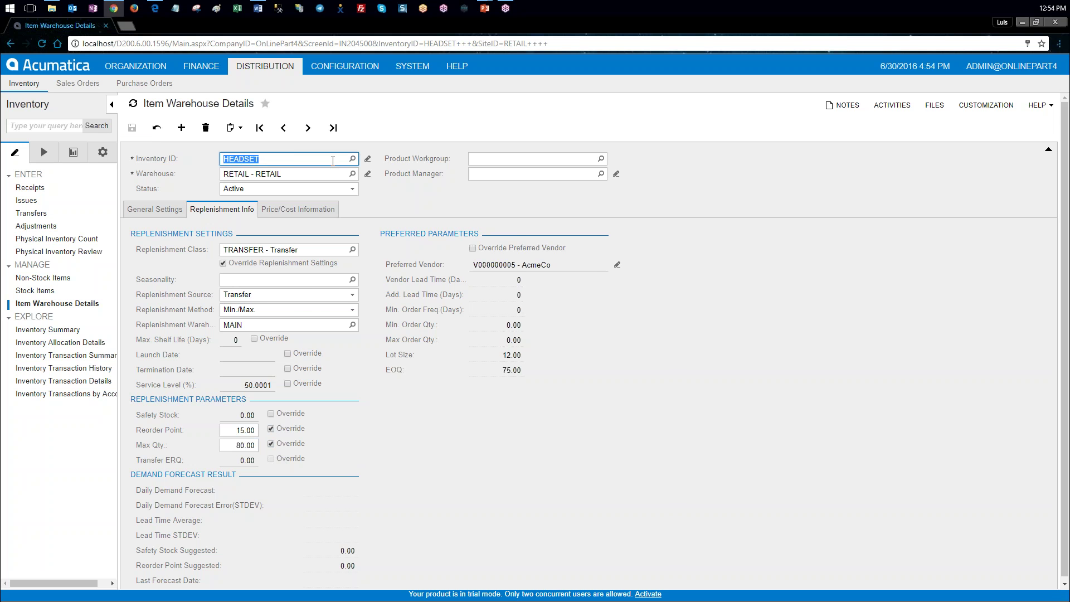
- Open the KEYBOARD item's details for the RETAIL warehouse and set its replenishment class to PURCHASE
click(352, 159)
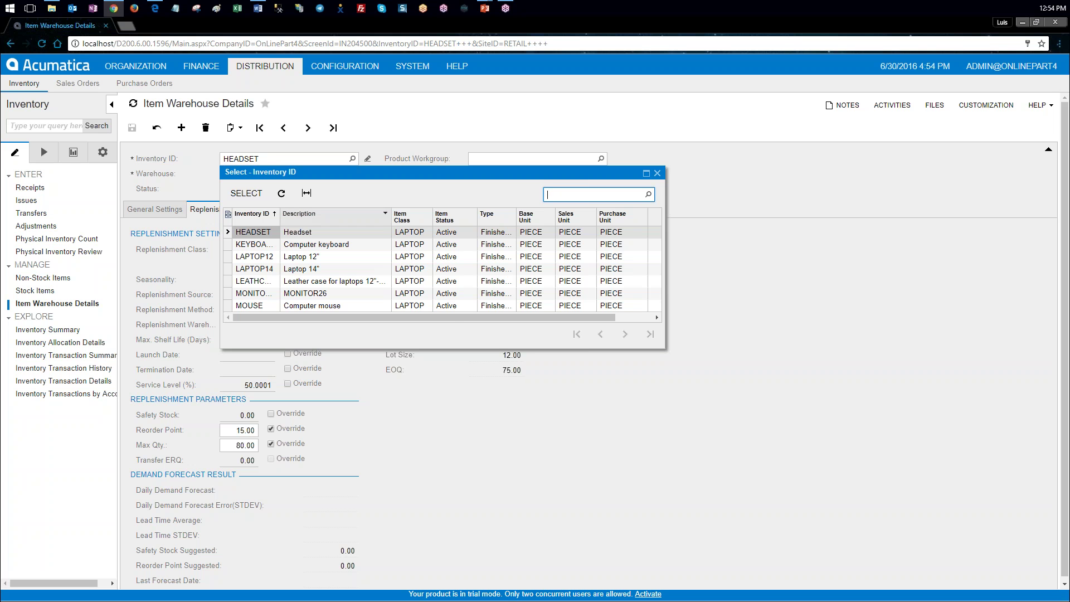
double_click(273, 246)
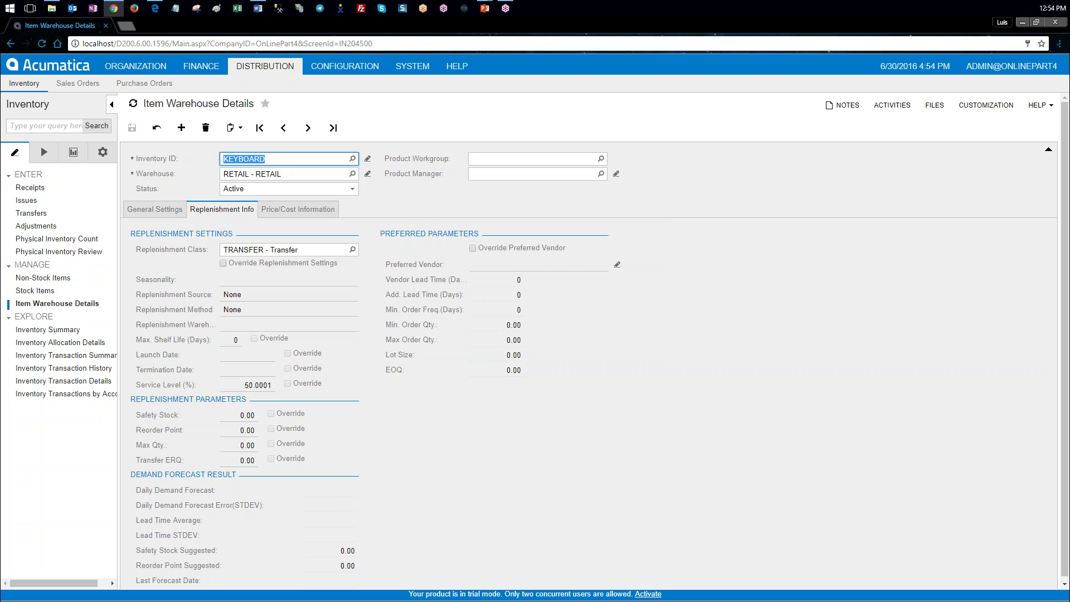
click(353, 250)
double_click(280, 319)
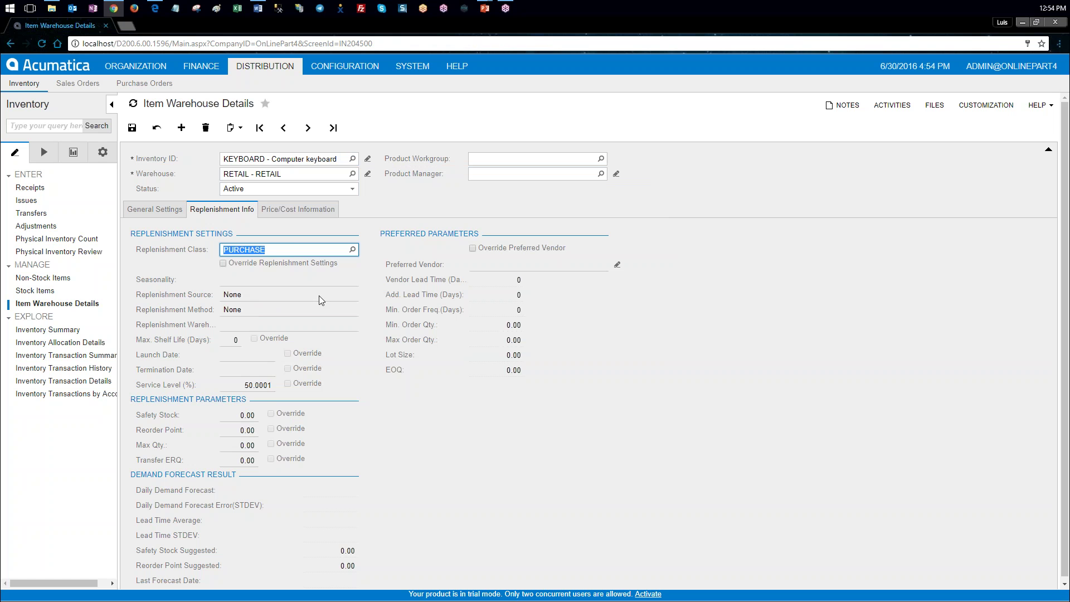
- Override KEYBOARD's replenishment settings with source Purchase and method Fixed Reorder Qty
click(227, 263)
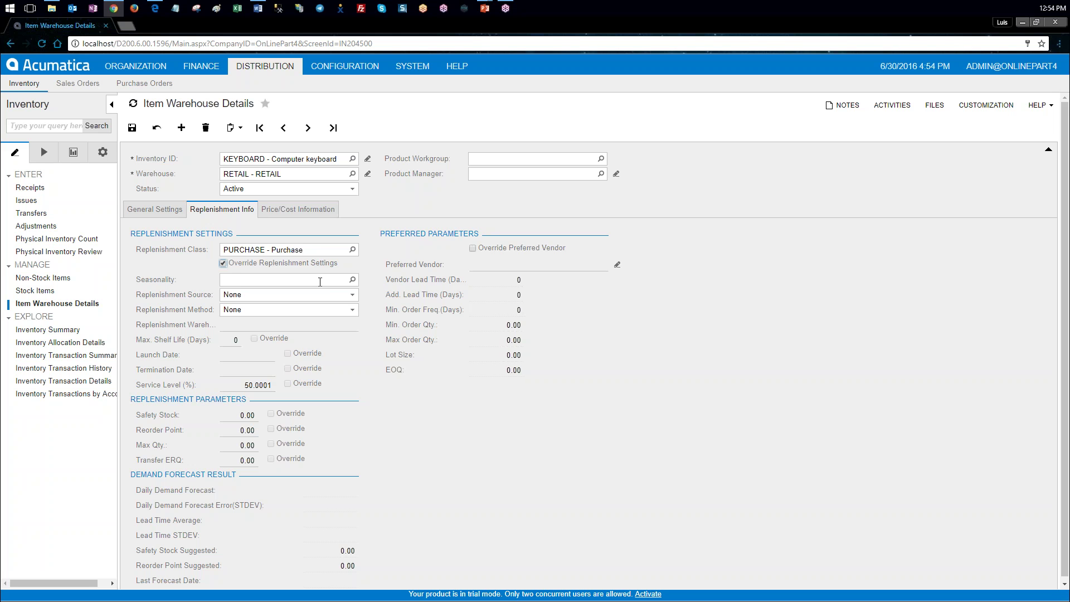
click(339, 295)
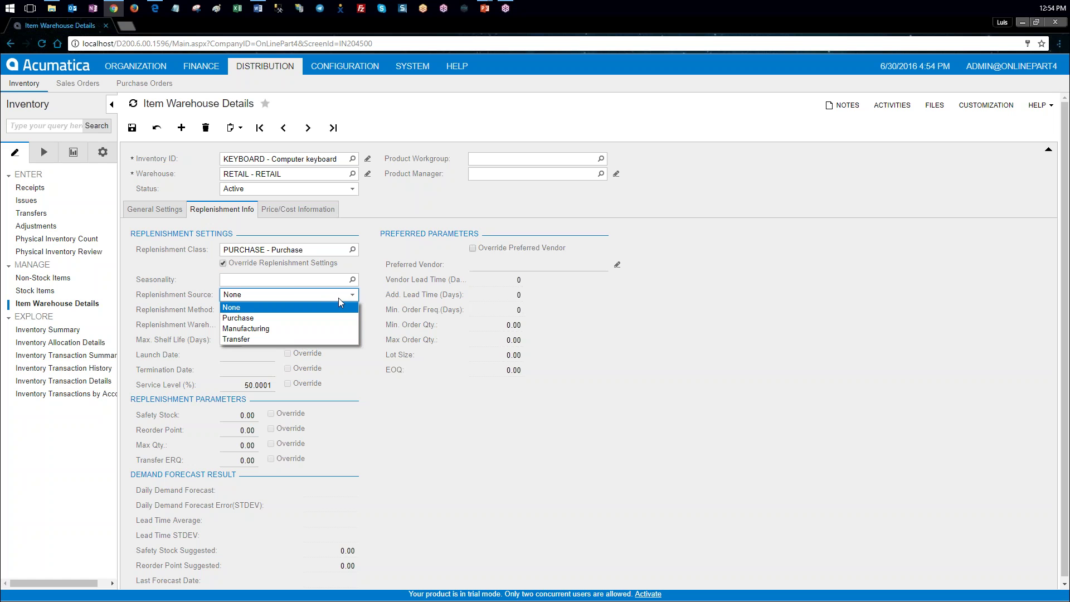
click(336, 318)
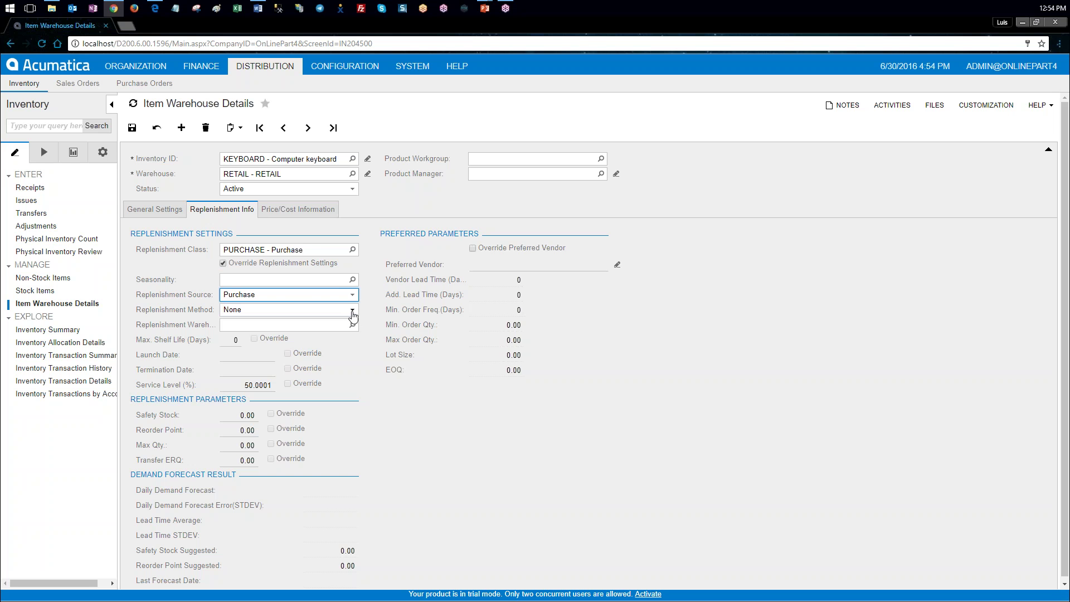
click(352, 313)
click(334, 347)
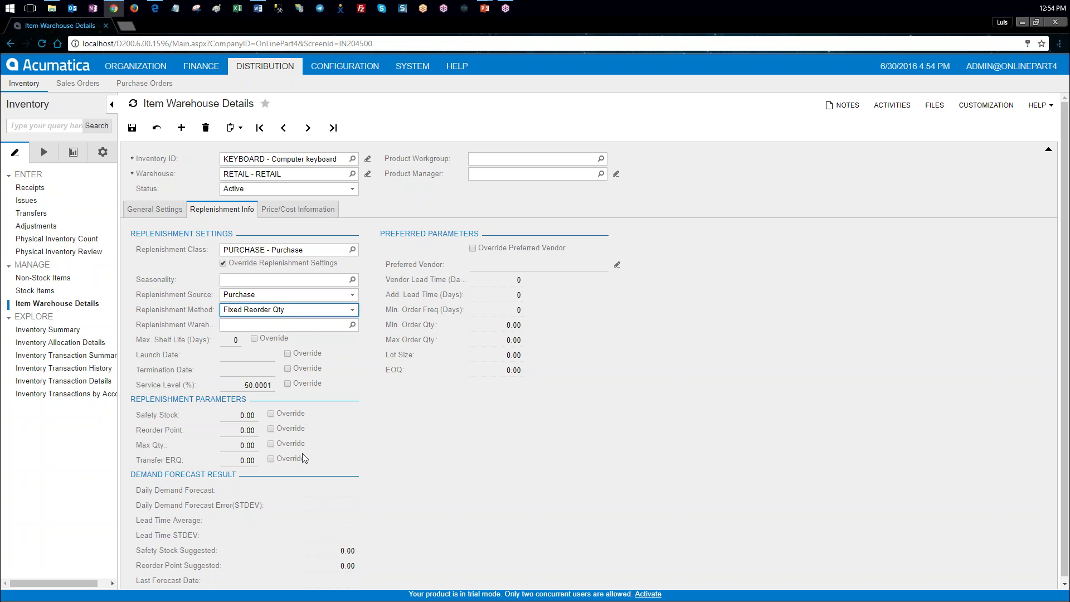
- Override KEYBOARD's reorder point with 30 and its transfer ERQ with 75, and save the warehouse details
click(271, 429)
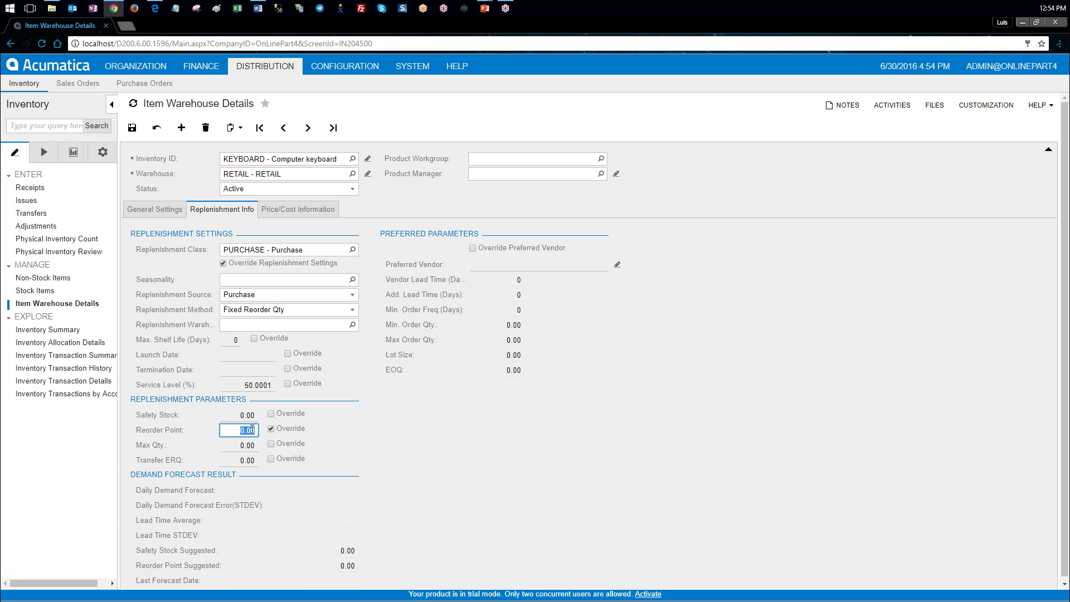
text(30)
click(410, 447)
click(271, 459)
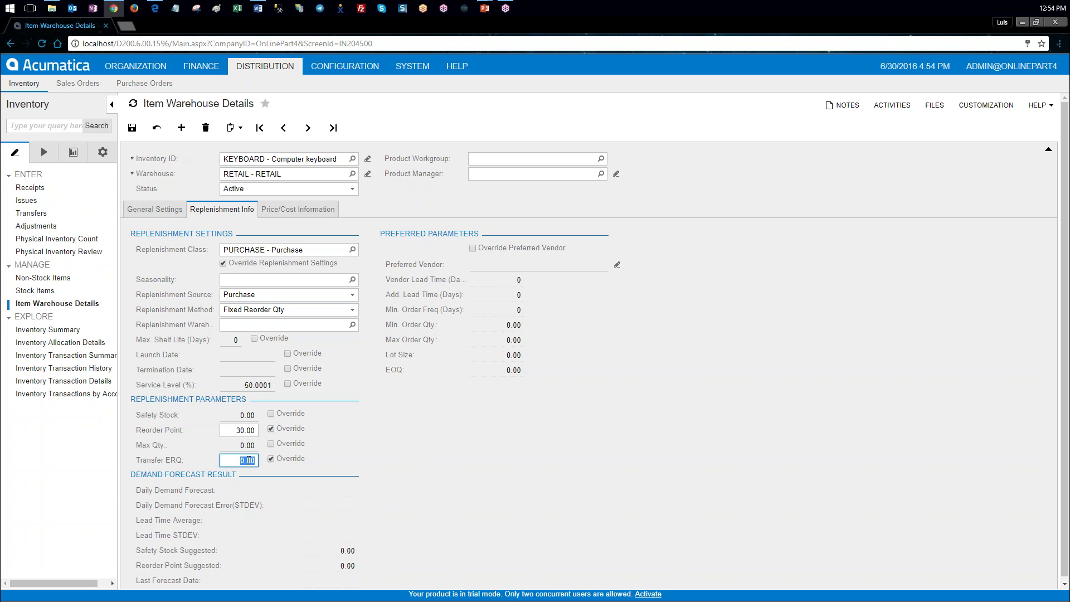
text(75)
key(Tab)
click(132, 128)
key(alt+Tab)
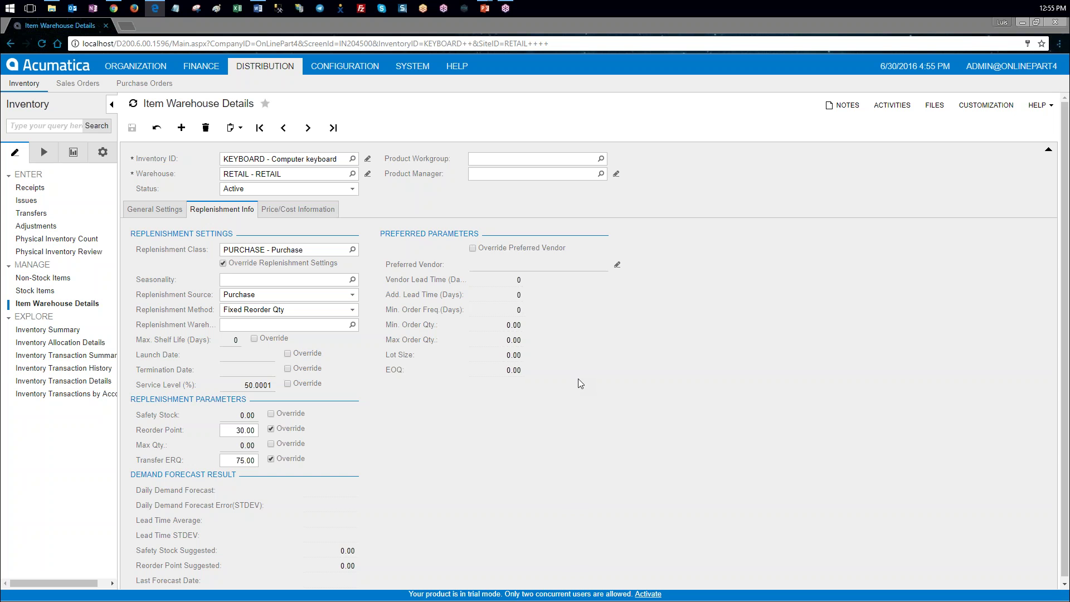
key(alt+Tab)
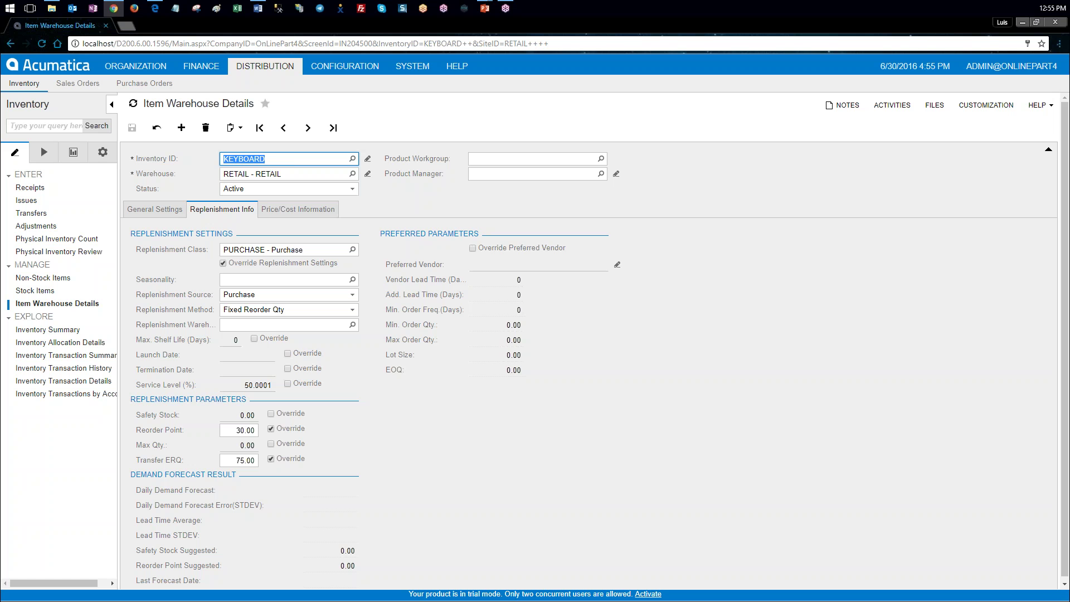
click(664, 365)
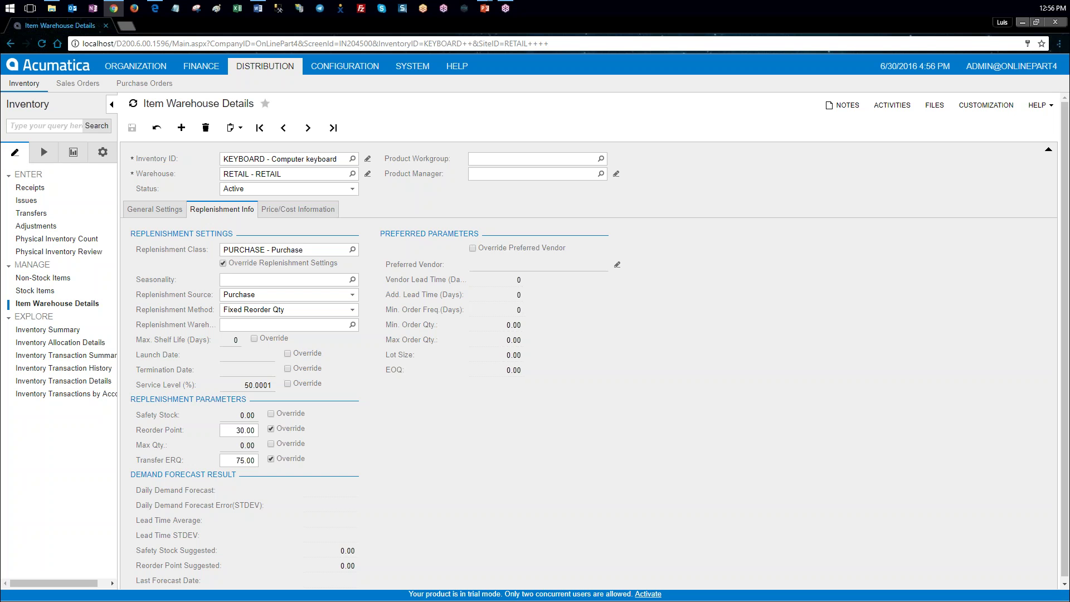
- Search the web for "eoq" in a new browser tab, read the definition of economic order quantity, and close the tab
click(126, 27)
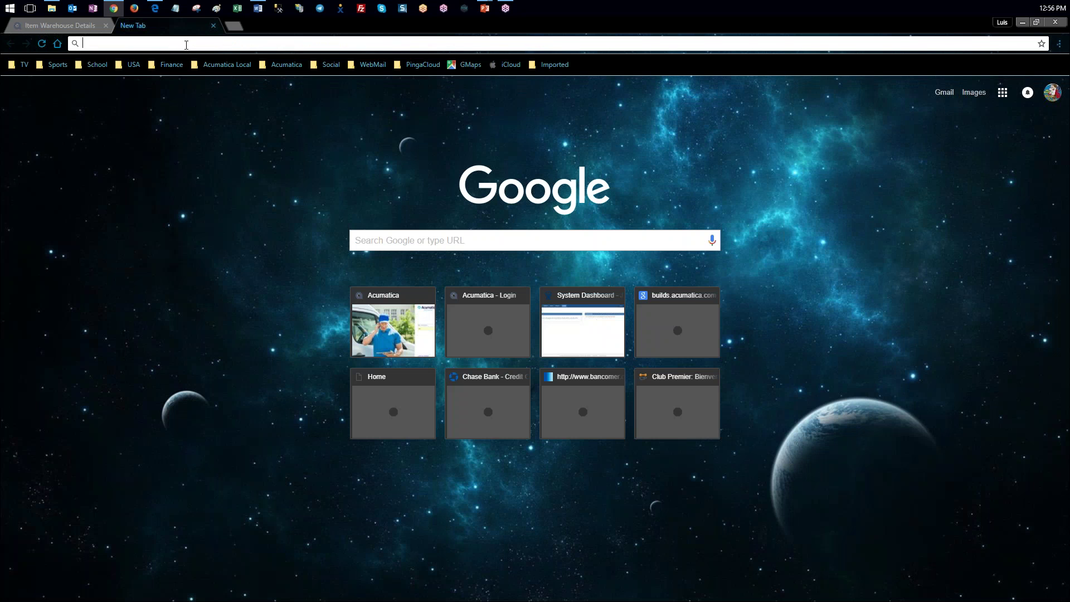
click(186, 44)
text(eoq)
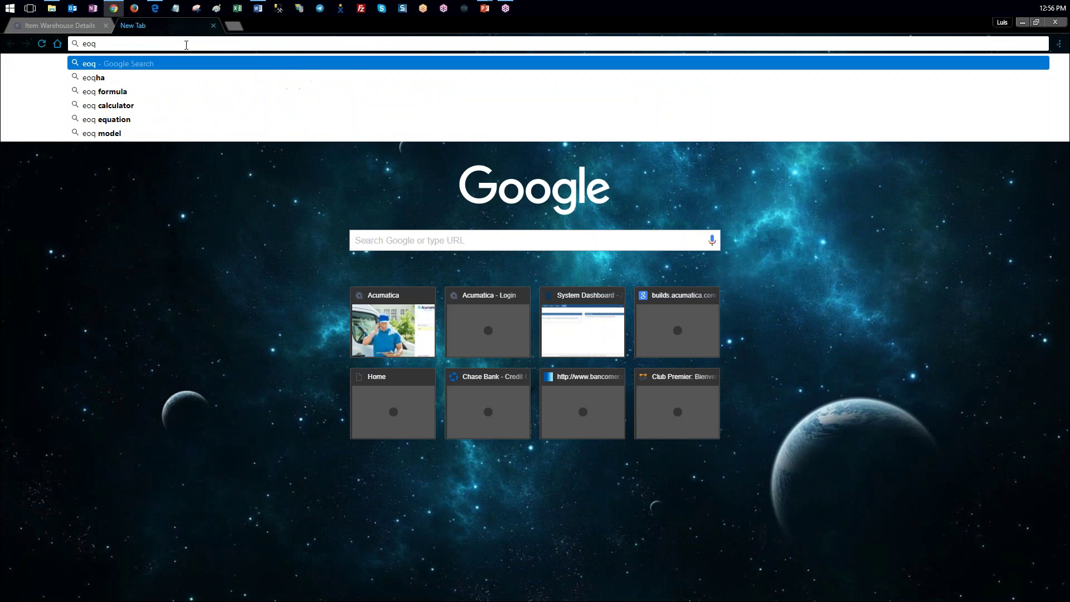
key(Return)
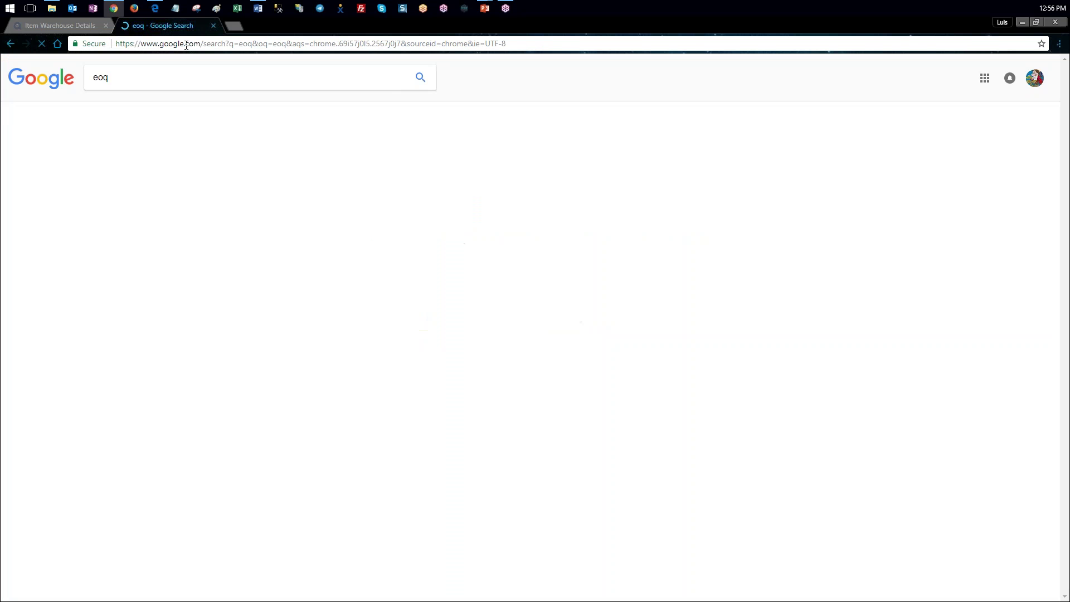
drag(192, 165, 277, 177)
drag(94, 188, 279, 195)
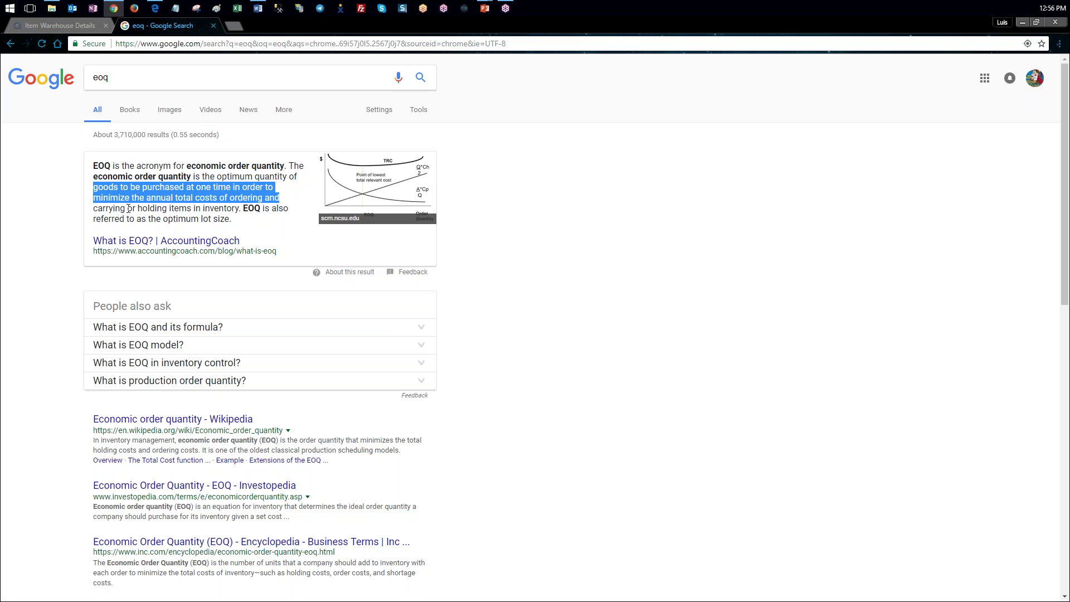
drag(109, 209, 242, 210)
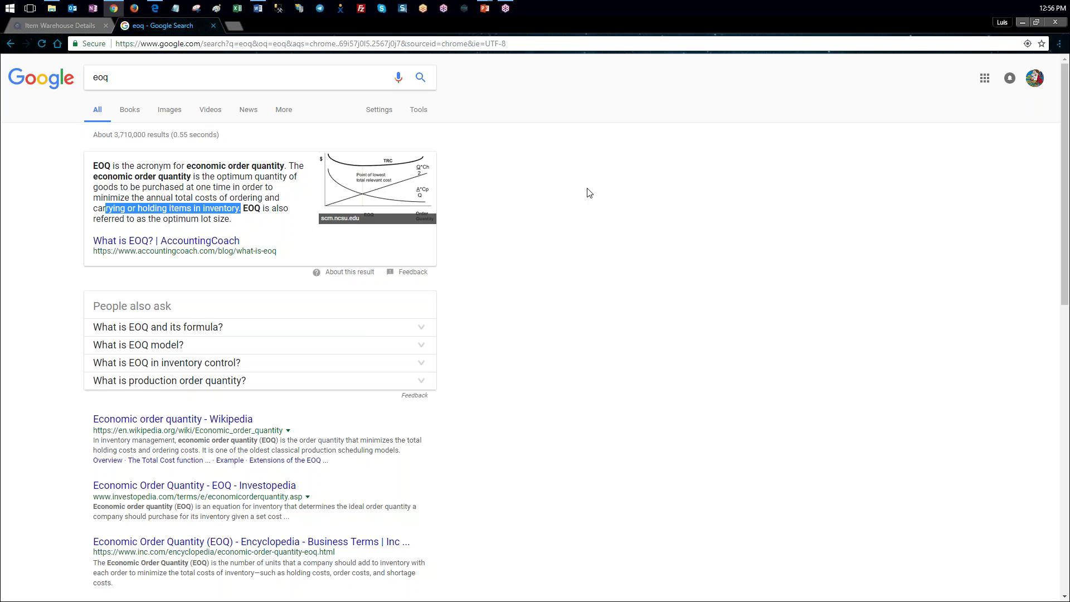
click(214, 26)
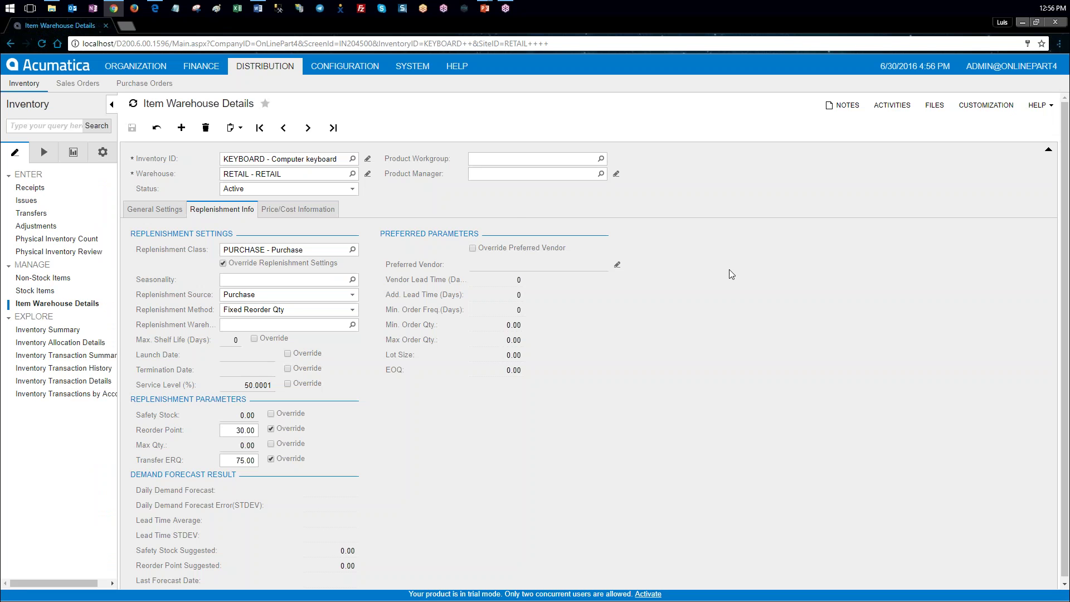
- Start a new sales order of type SO for the customer RegularCo
key(alt+Tab)
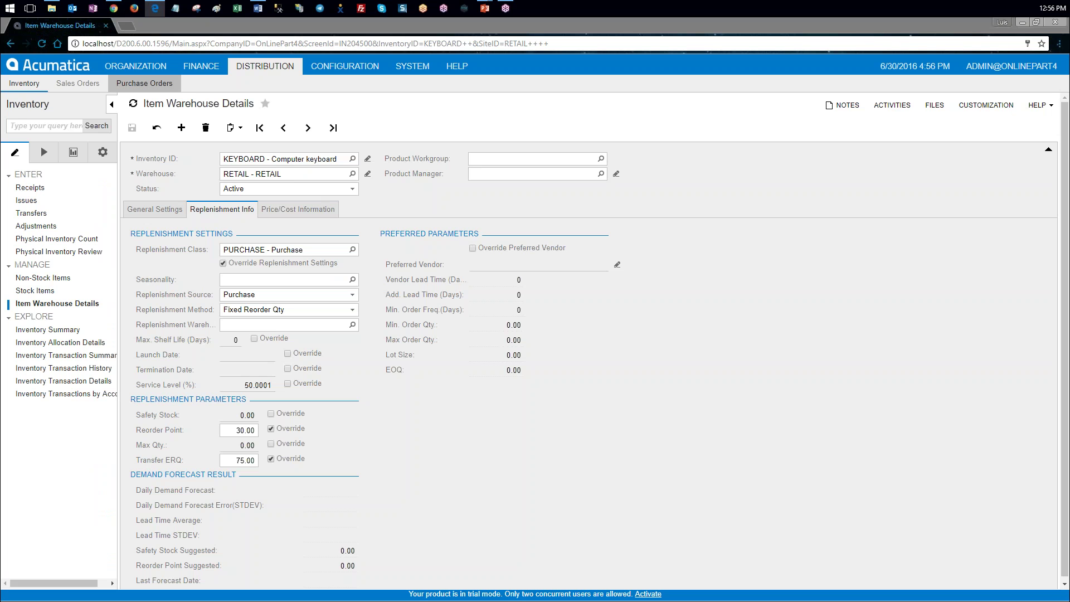
click(77, 83)
click(47, 190)
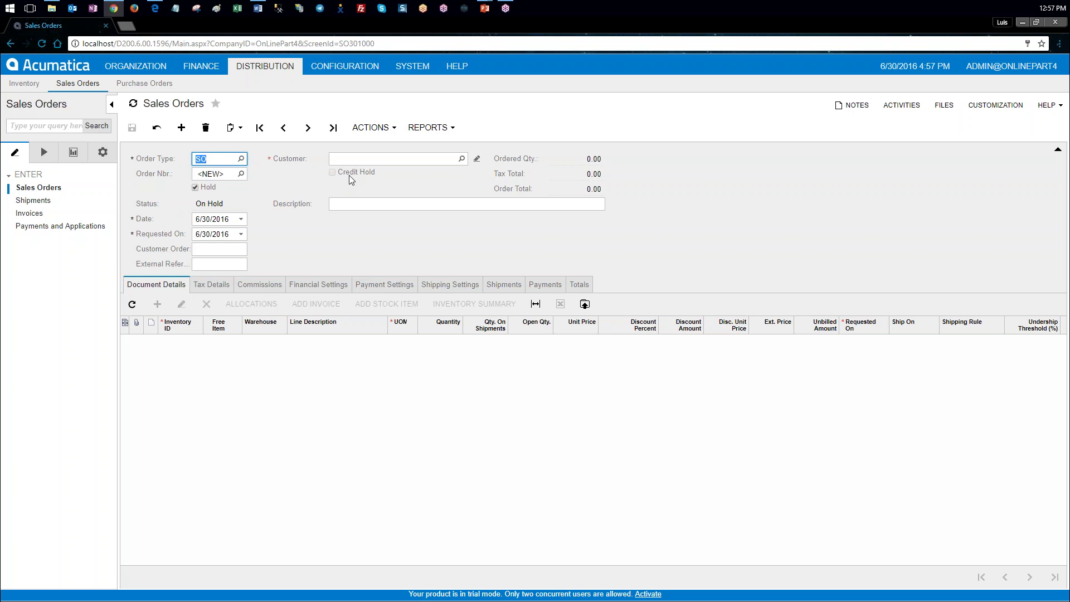
click(445, 158)
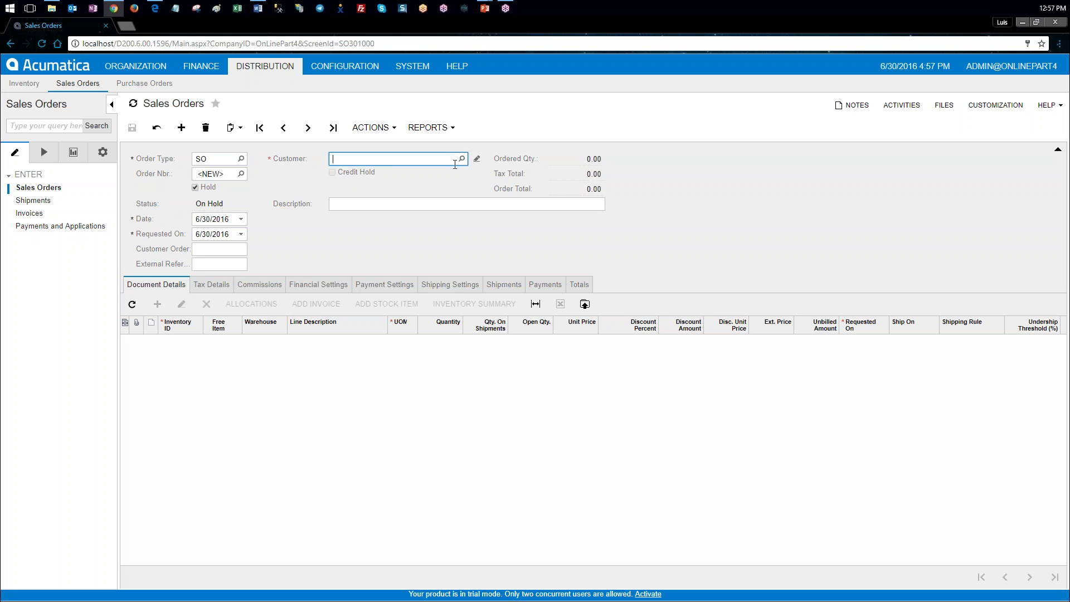
key(F3)
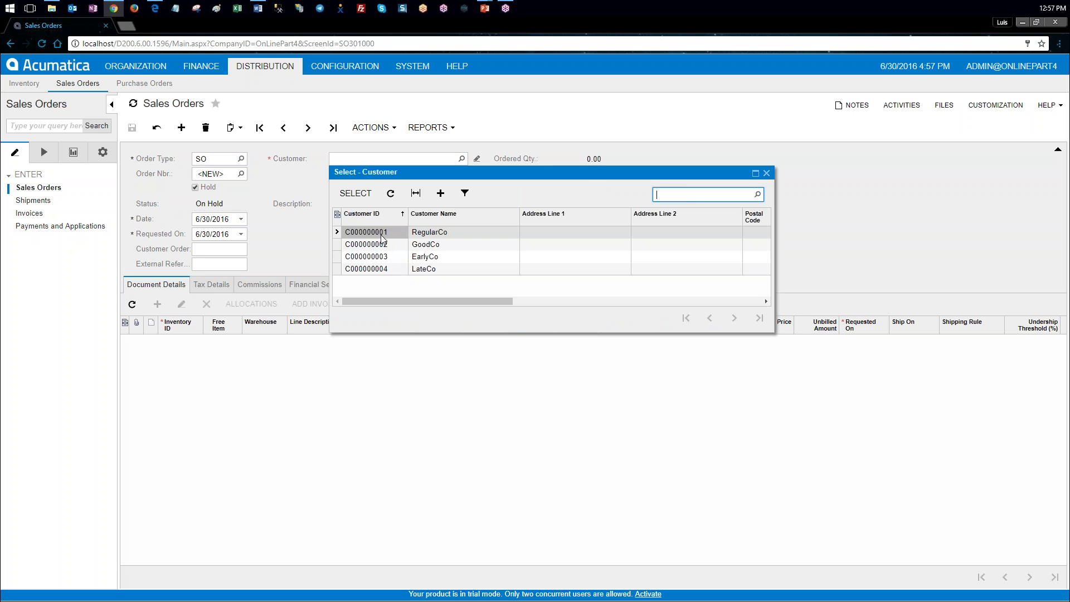
double_click(381, 233)
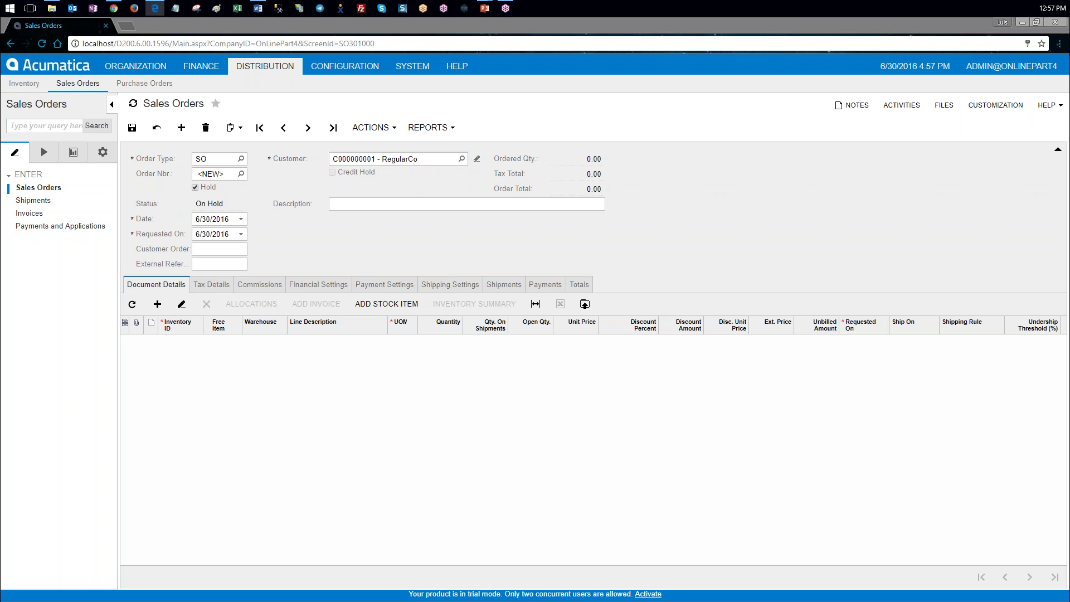
- Add a line for the HEADSET item to the sales order's document details
click(192, 341)
click(206, 340)
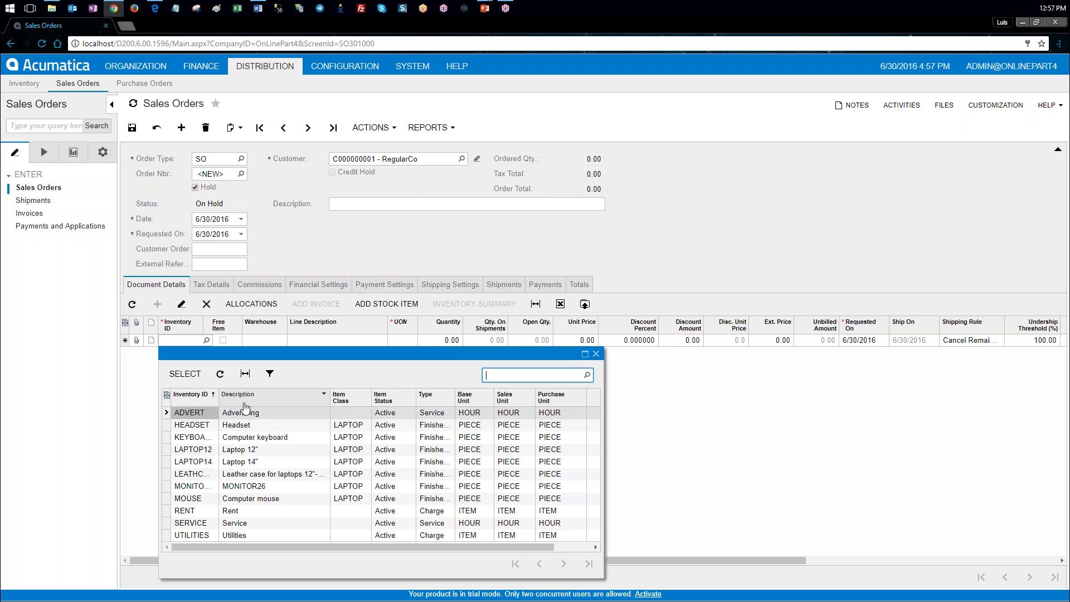
double_click(204, 427)
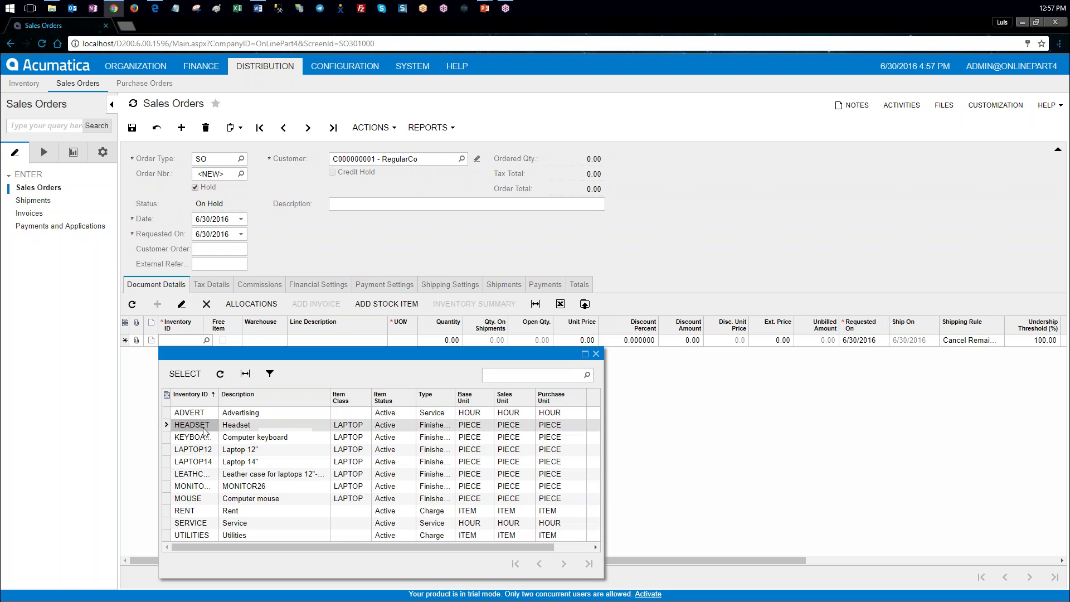
key(alt+Tab)
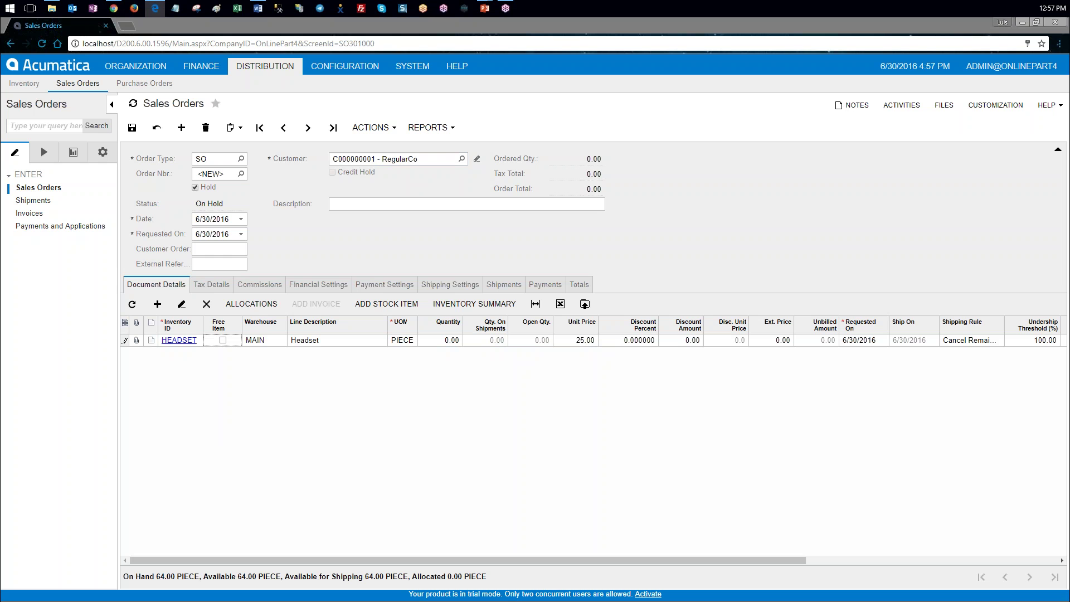
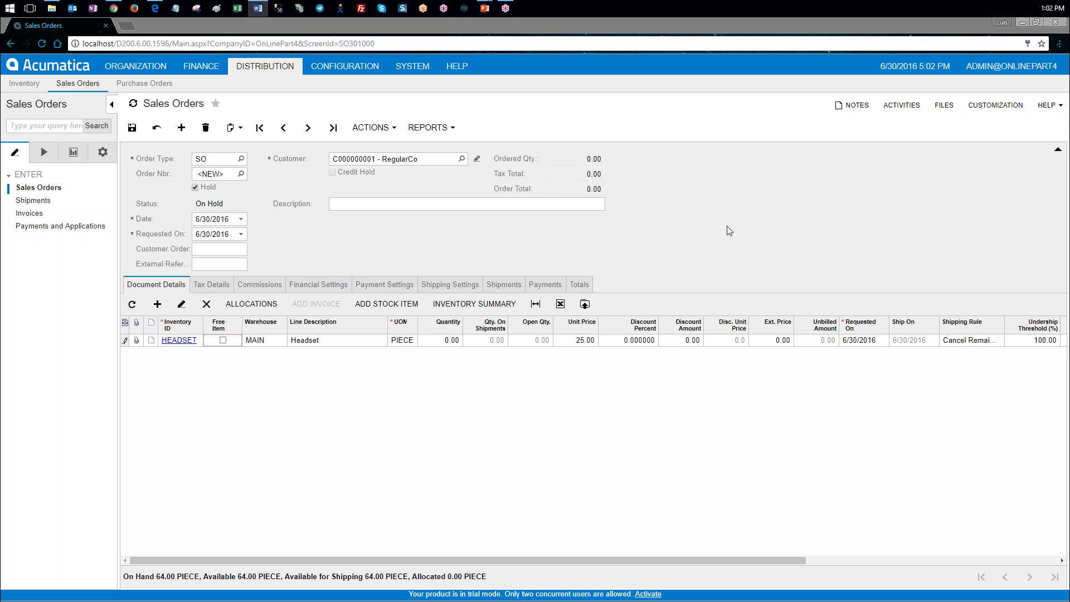
- Set the quantity of the HEADSET line in the sales order to 75
key(alt+Tab)
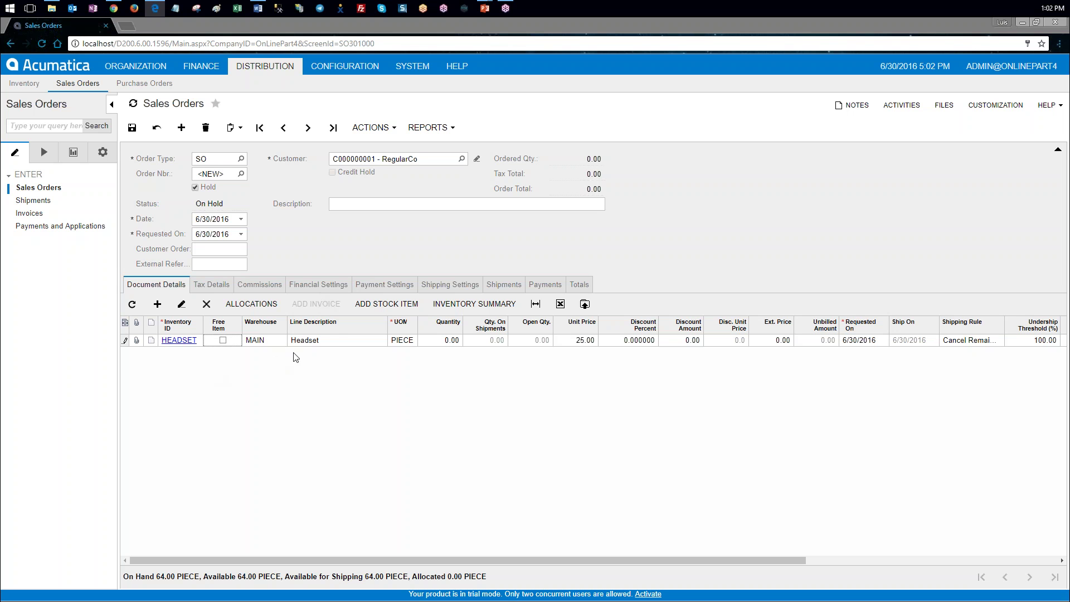
click(453, 340)
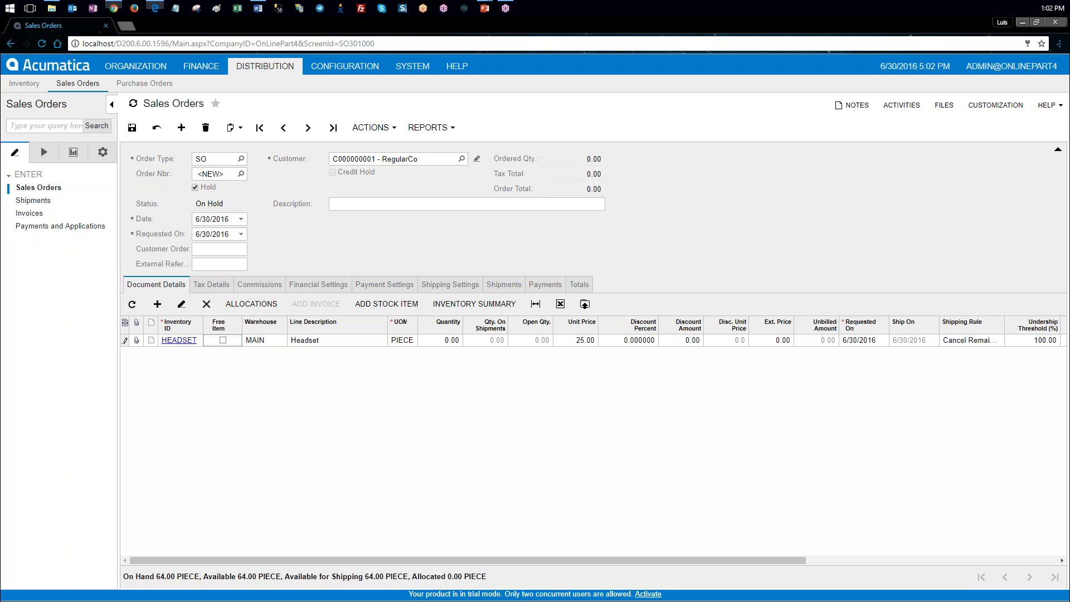
text(75)
- Add a KEYBOARD line to the sales order with a quantity of 80
click(199, 358)
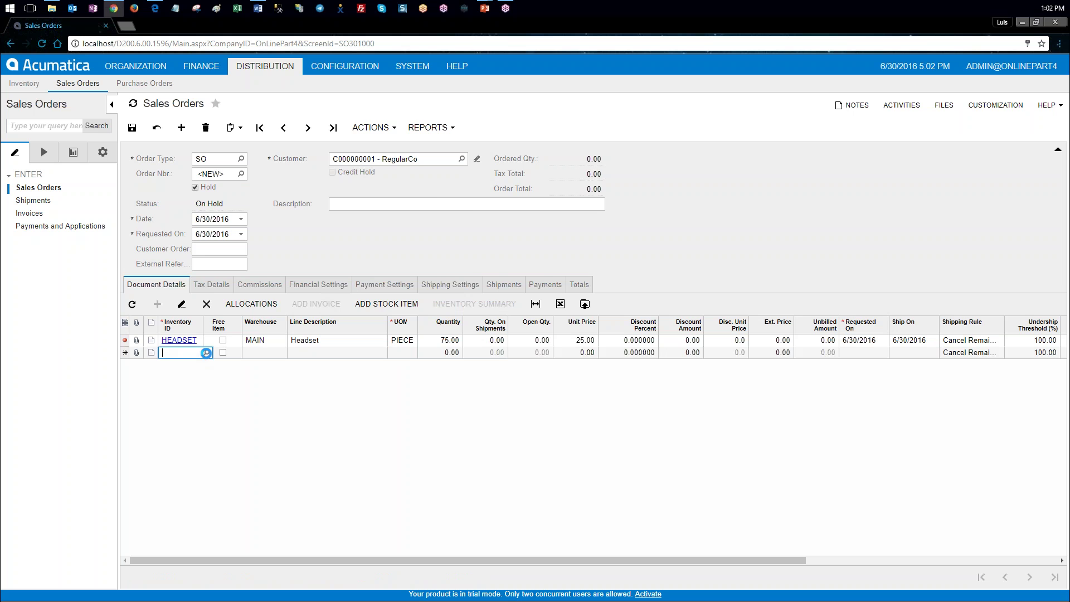
click(206, 352)
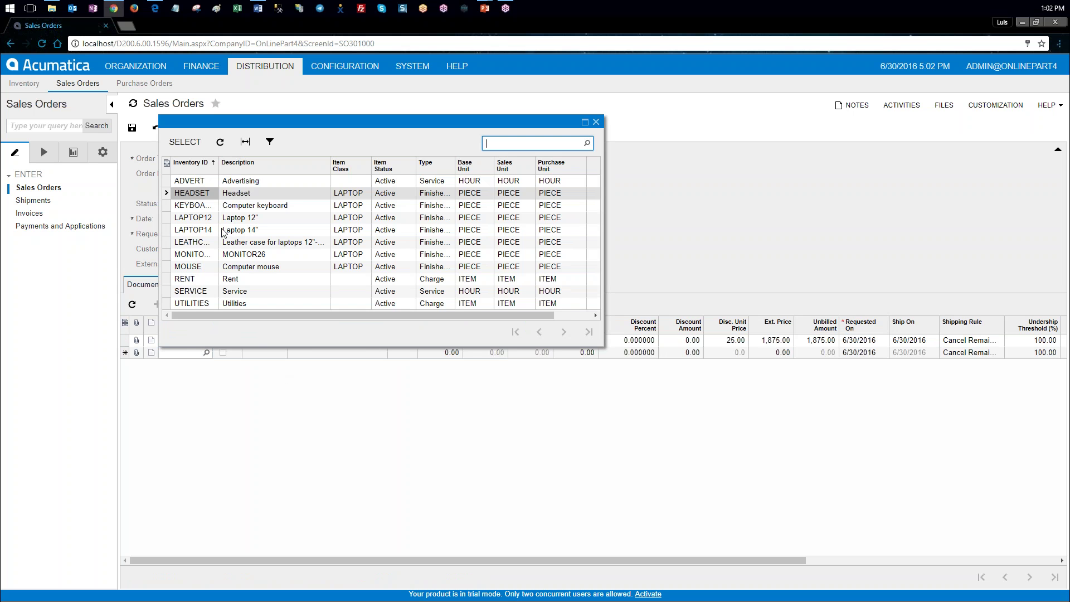
double_click(207, 205)
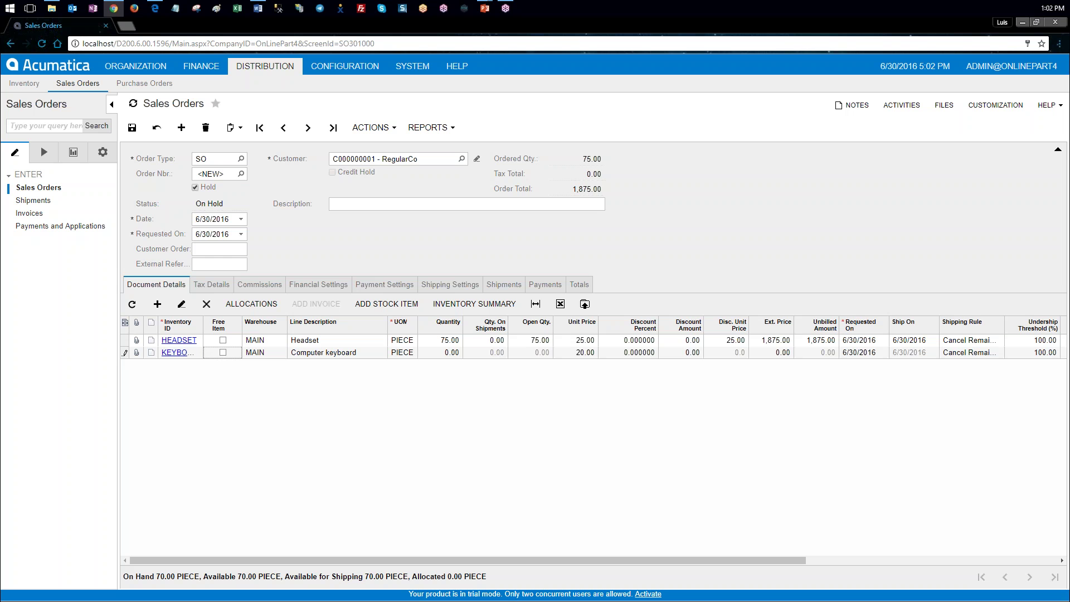
click(443, 354)
text(80)
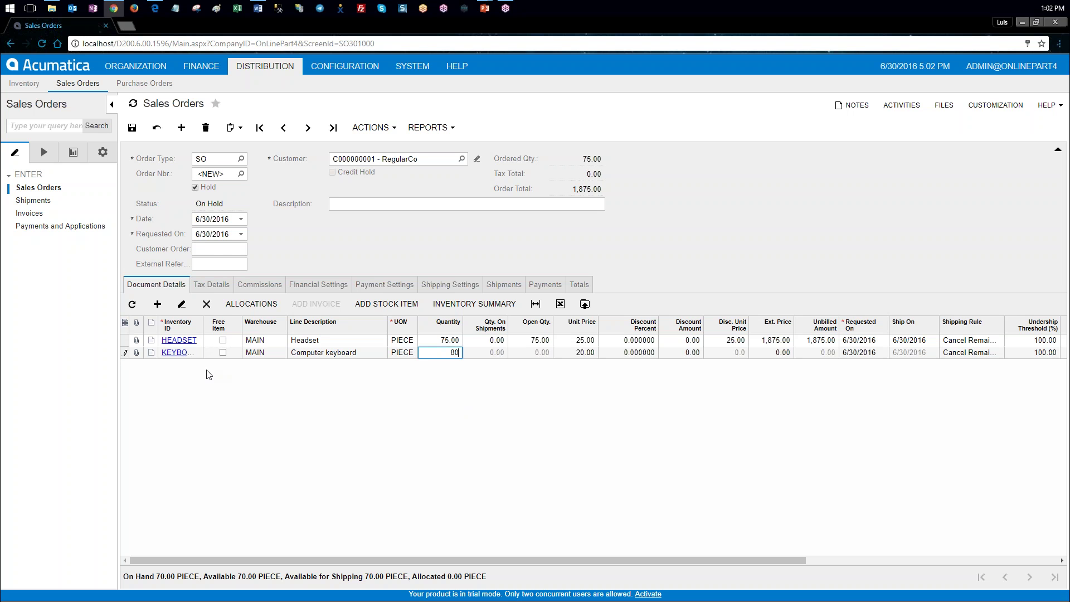
- Widen the Inventory ID column and add a LEATHCASE line to the sales order with a quantity of 20
double_click(202, 369)
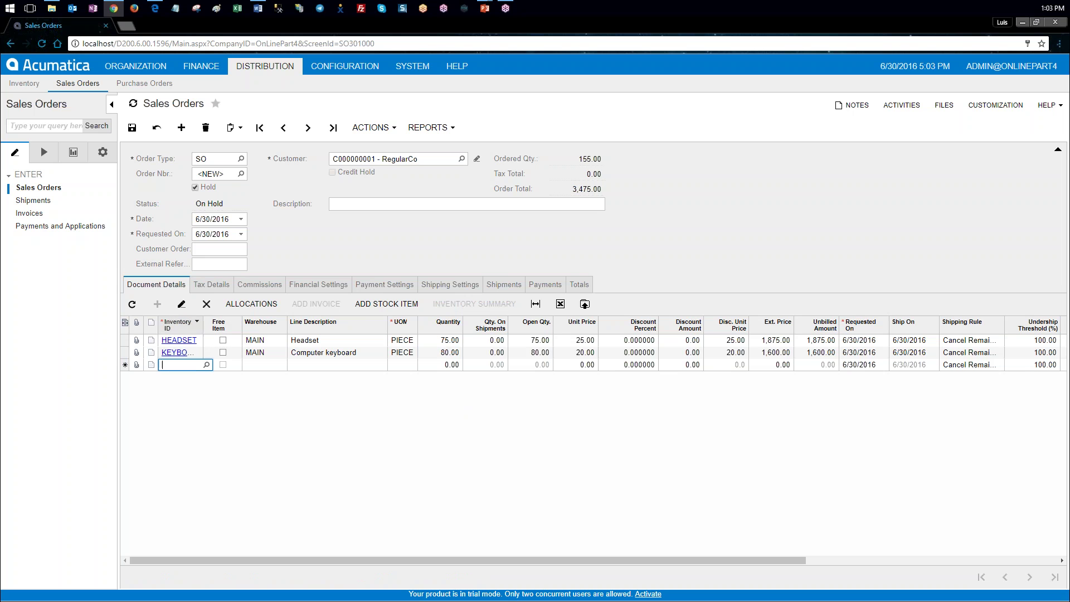
drag(204, 322, 225, 322)
click(228, 365)
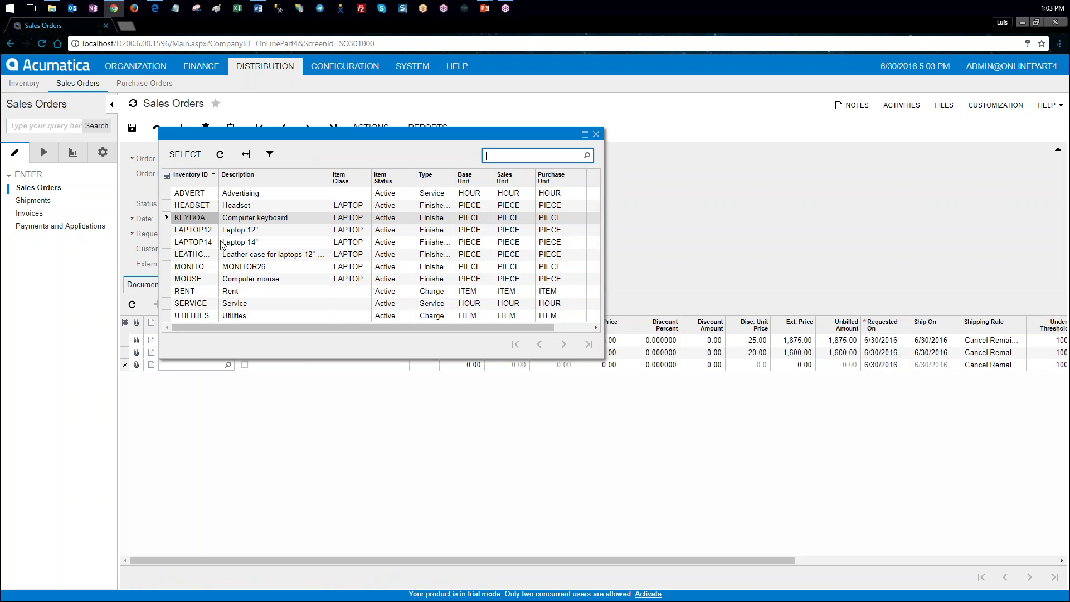
double_click(205, 256)
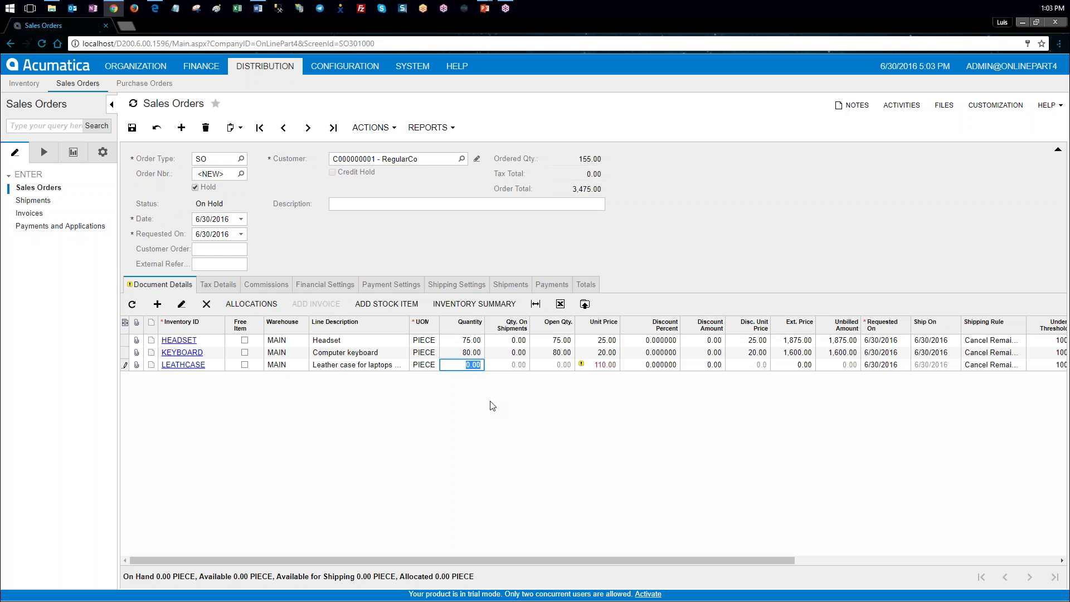
text(20)
key(Tab)
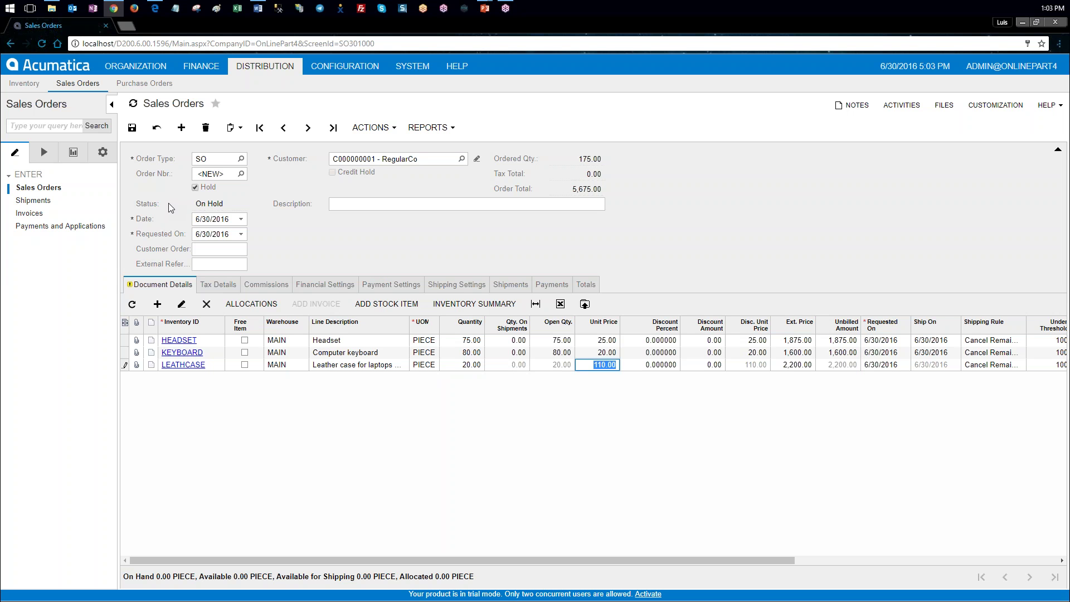
- Take the sales order off hold and save it
click(202, 187)
click(132, 128)
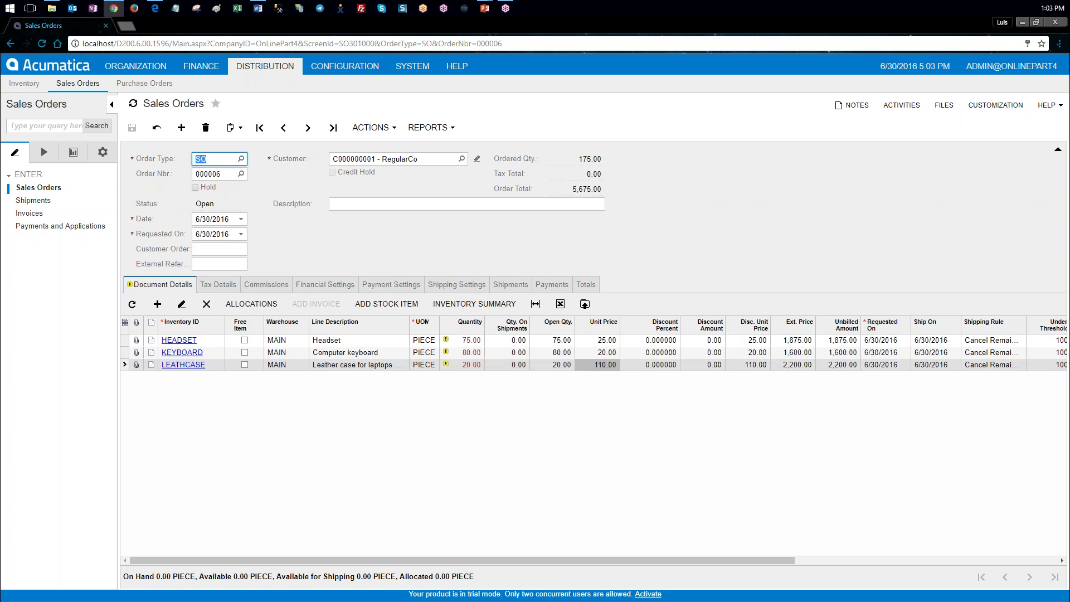
key(alt+Tab)
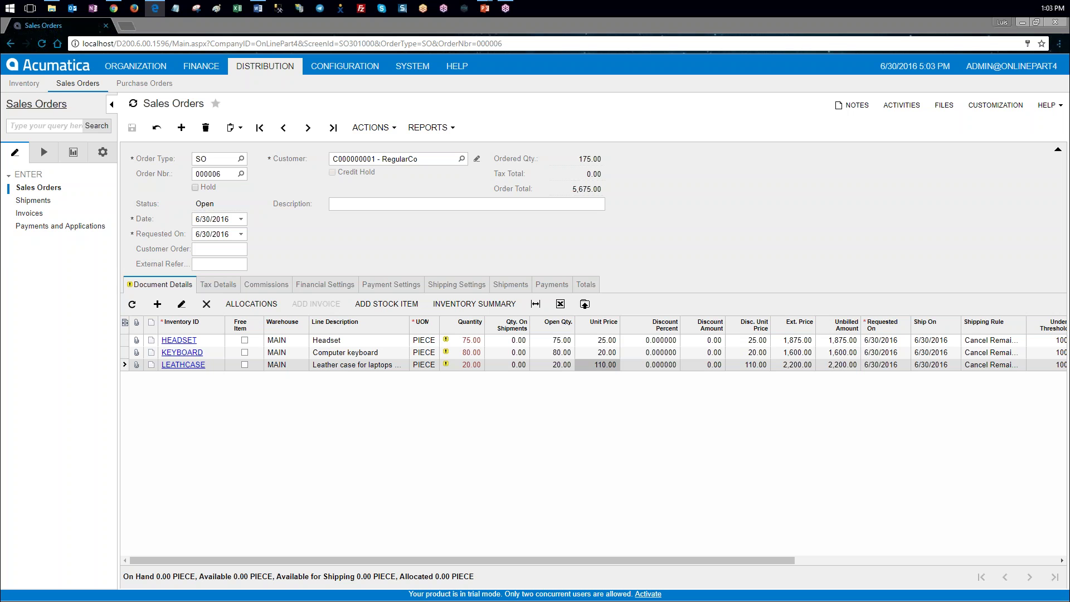
- Open Prepare Replenishment for inventory, choose the RETAIL warehouse and remove the product manager filter limited to Me
click(24, 83)
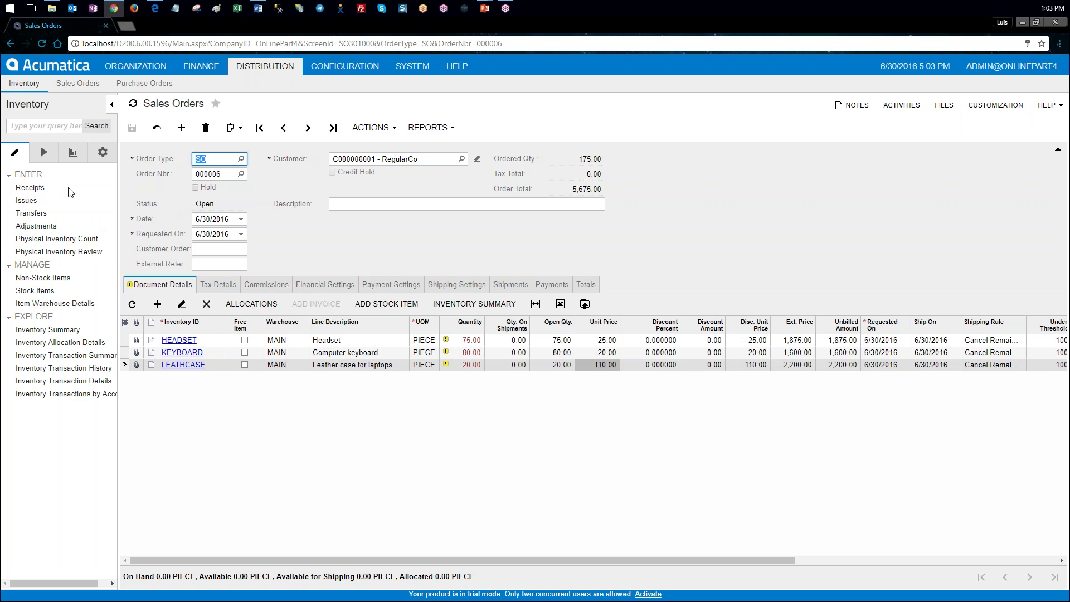
click(49, 156)
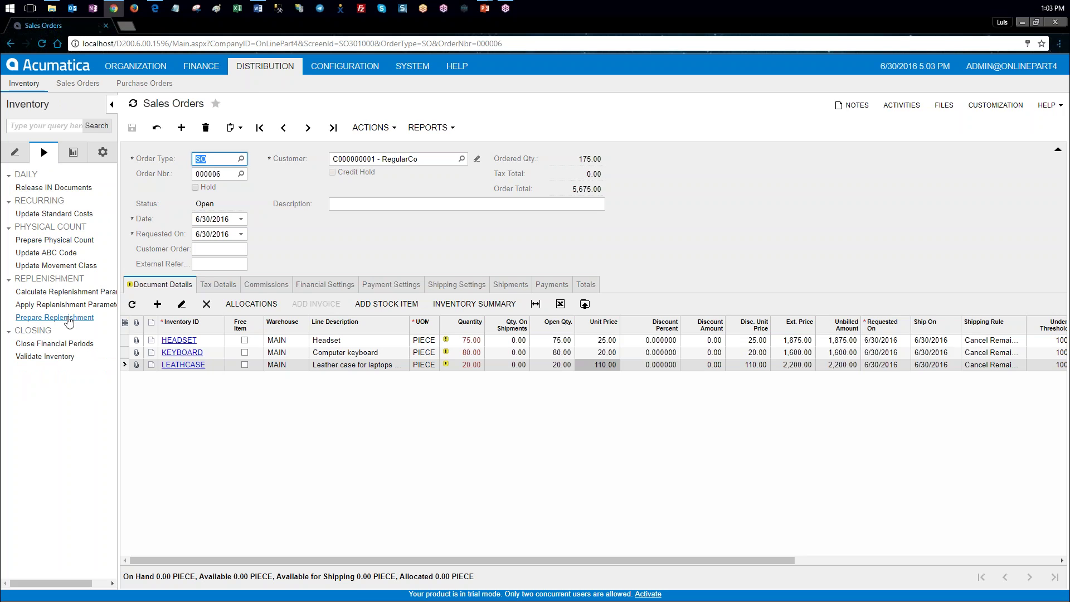
click(68, 318)
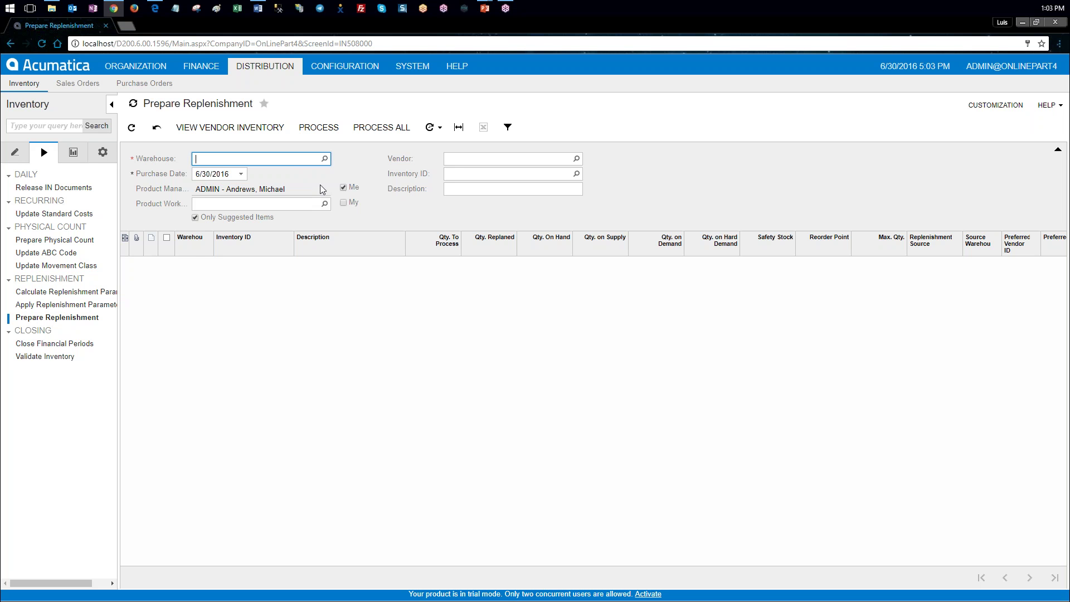
click(324, 159)
double_click(258, 238)
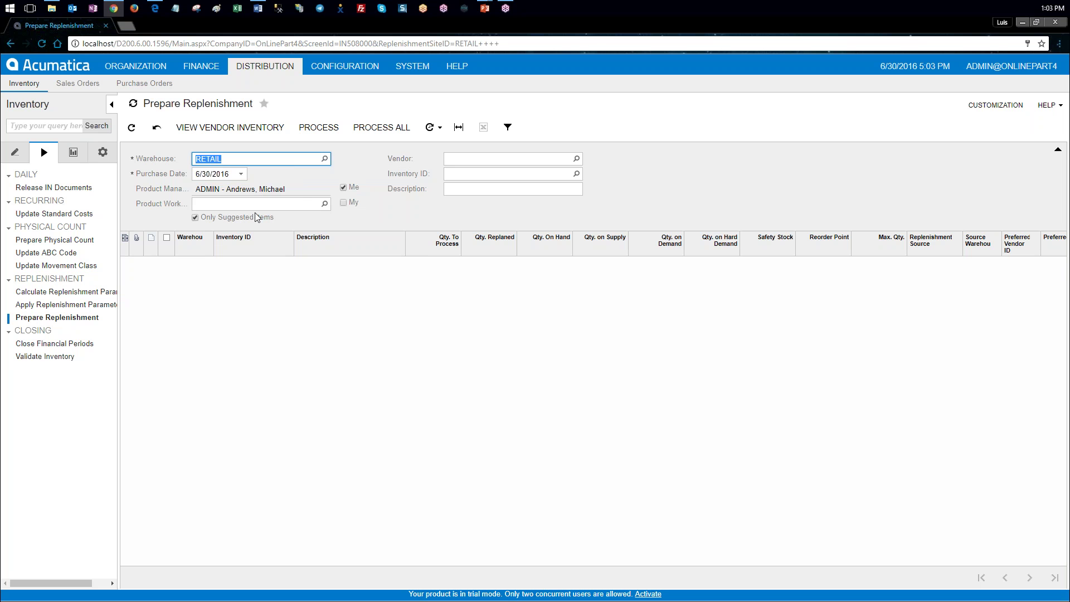
click(344, 187)
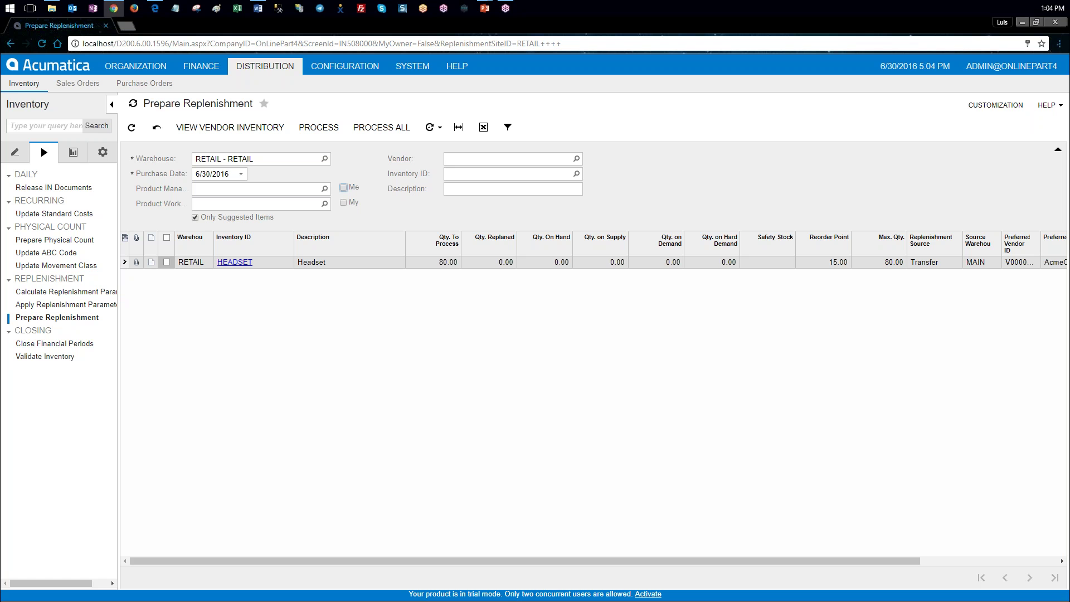
click(455, 264)
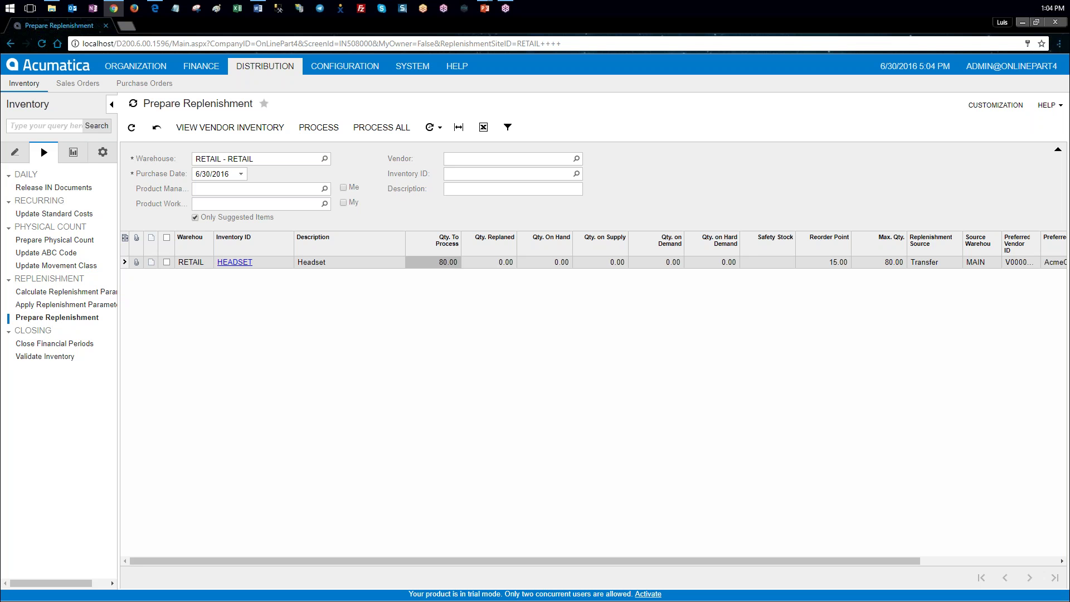
- Switch to the D200 Distribution training PDF and examine the Target Quantity formula term by term against the HEADSET example calculation
drag(0, 113, 628, 81)
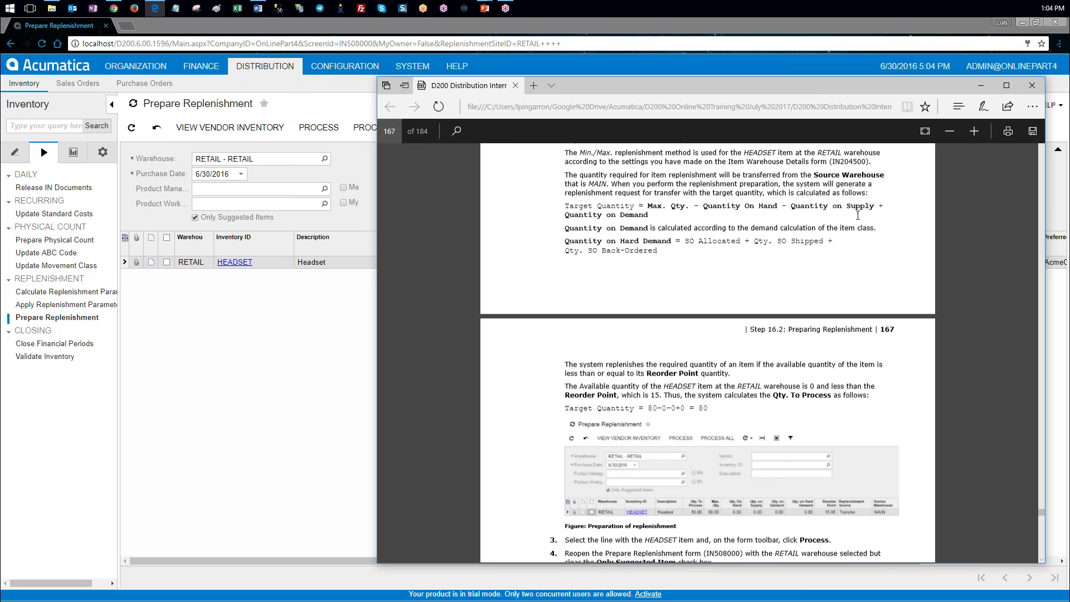
scroll(858, 216, up, 3)
scroll(888, 239, down, 3)
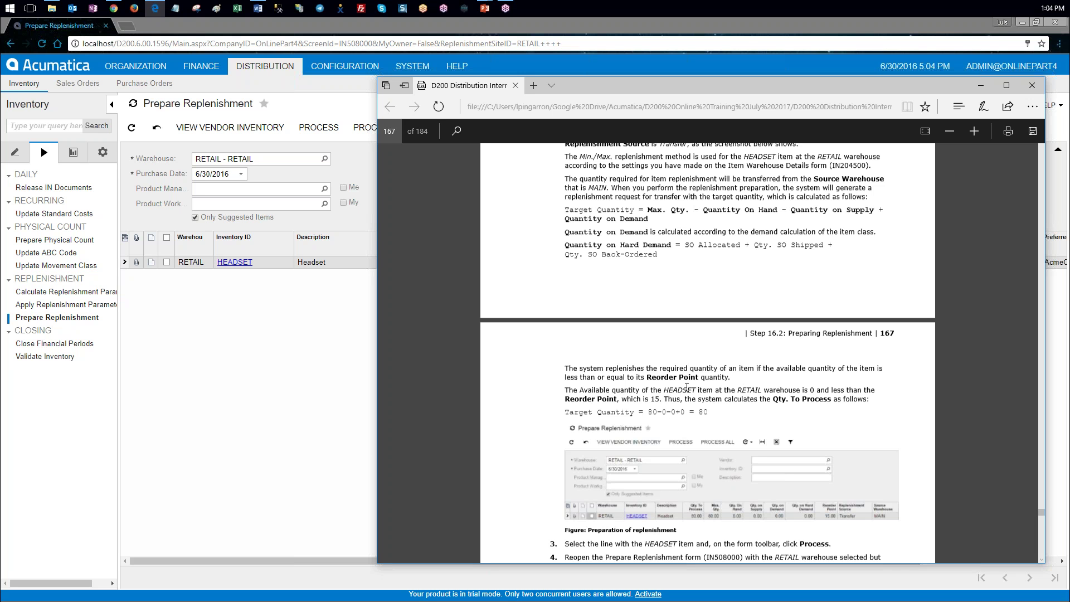
drag(648, 210, 688, 208)
click(704, 212)
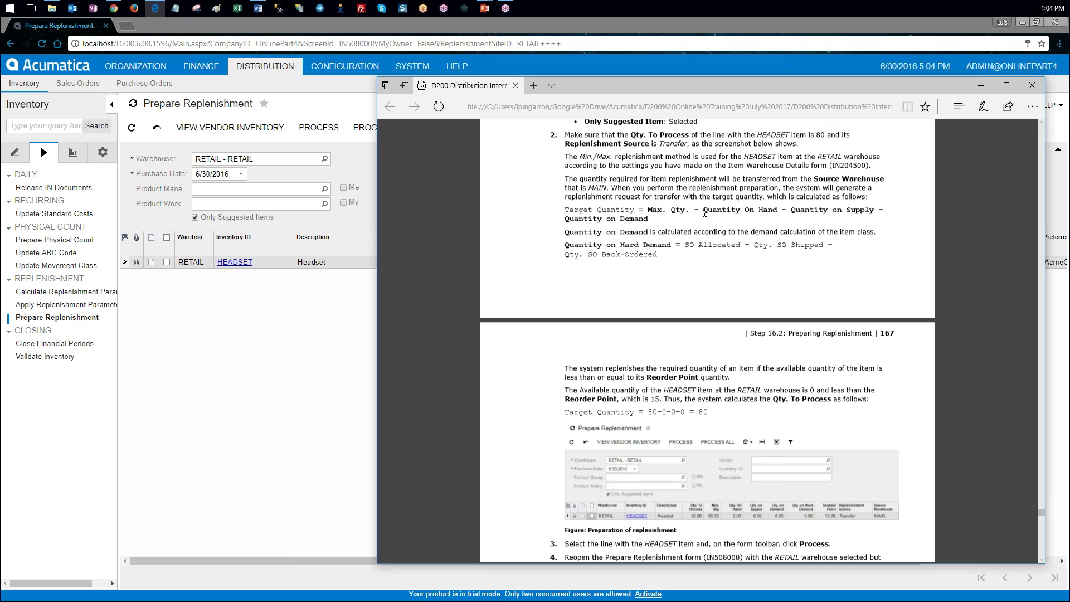
drag(704, 212, 771, 211)
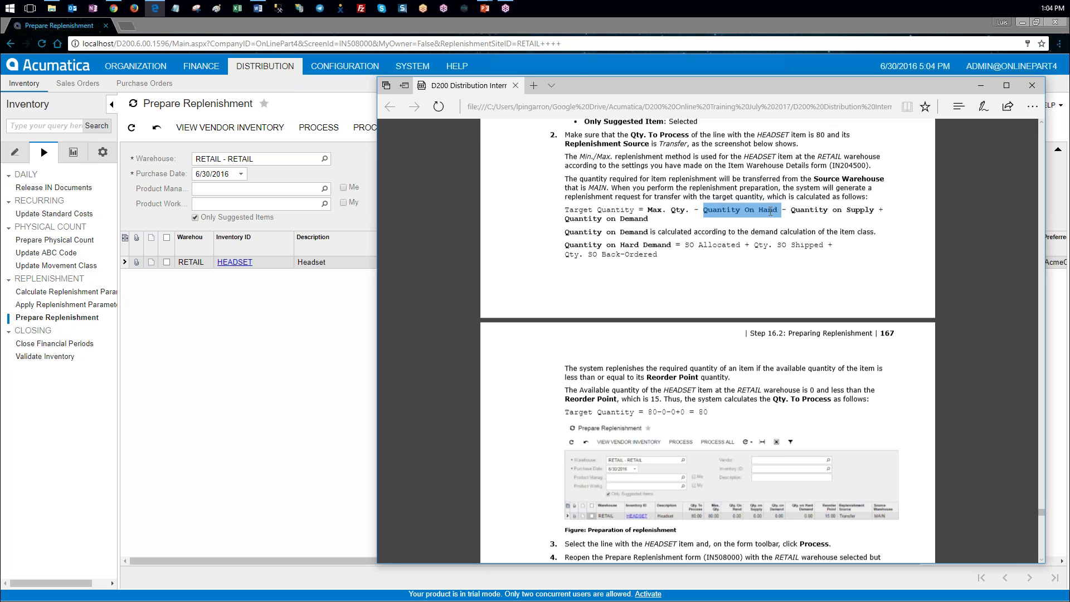
click(663, 414)
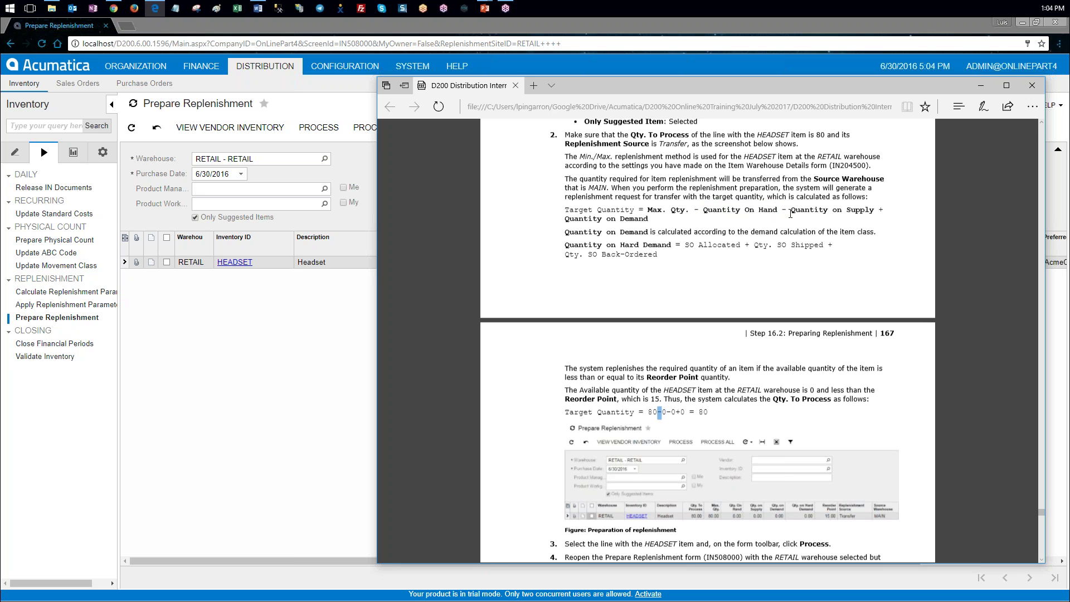
drag(790, 211, 871, 214)
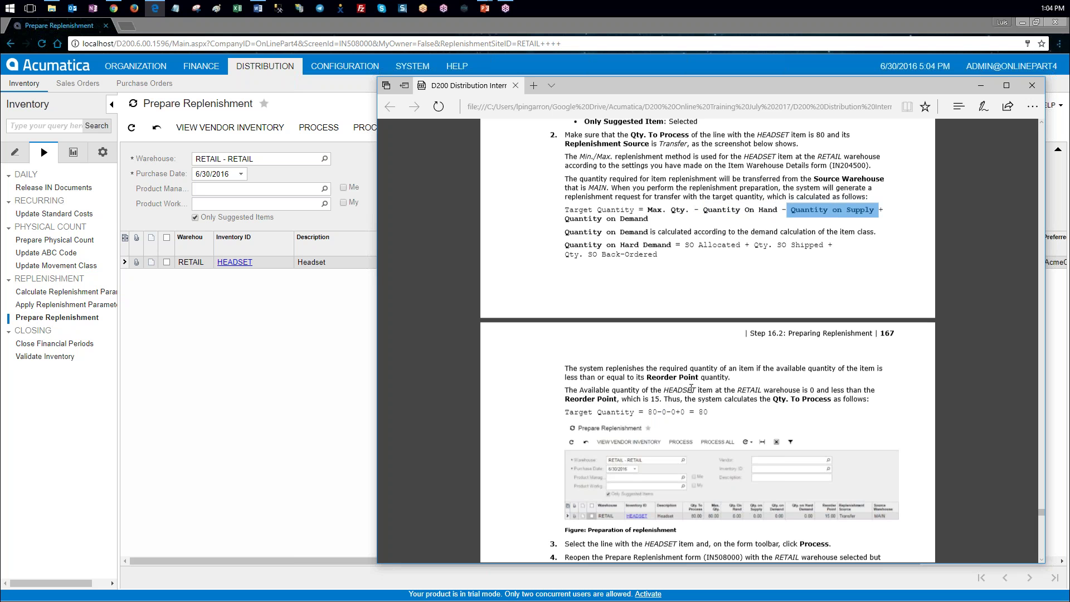
click(880, 210)
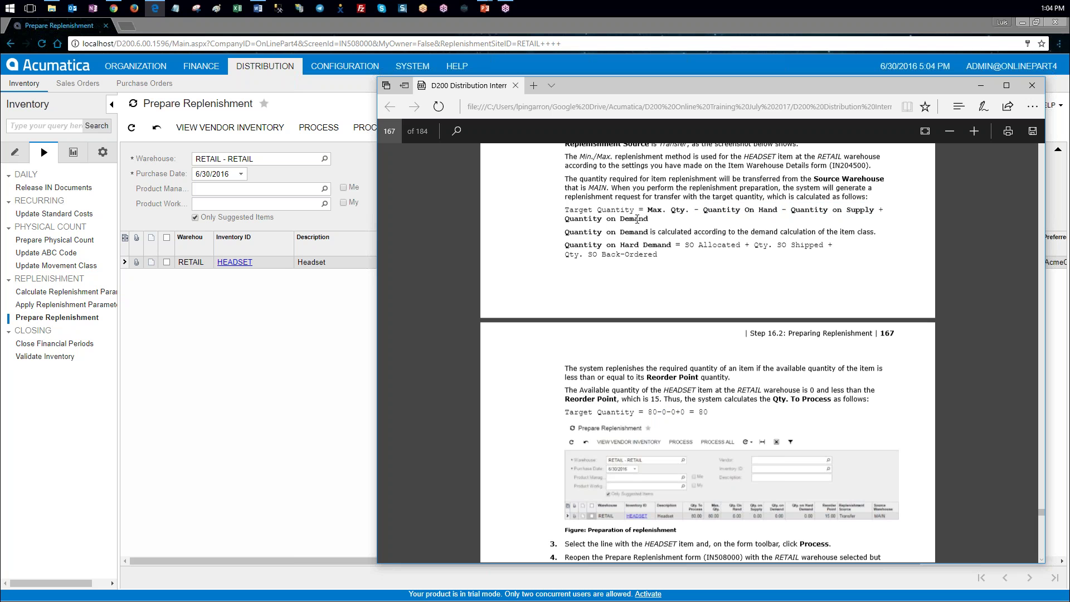
drag(566, 219, 645, 221)
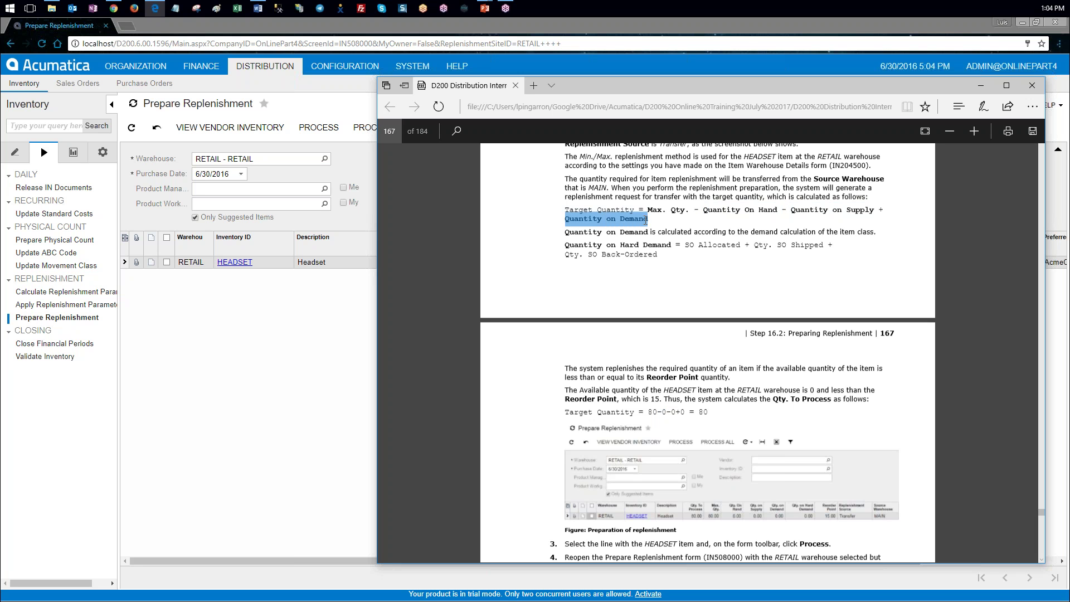
drag(680, 412, 677, 412)
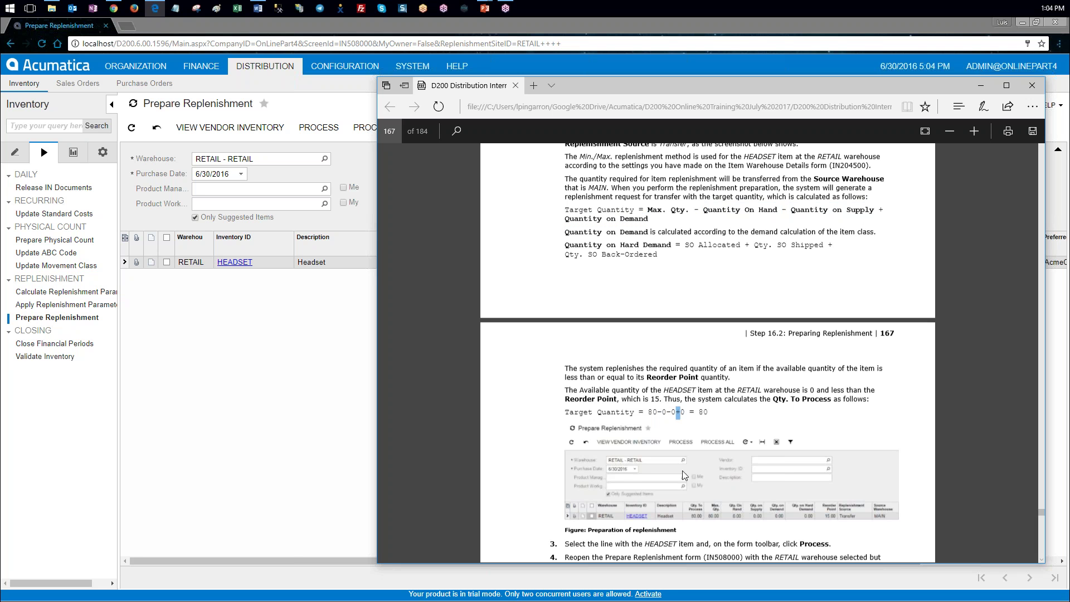
double_click(703, 412)
- Place the training PDF below the HEADSET replenishment line, compare the formula with the line's quantities, and move the PDF away
drag(746, 84, 633, 321)
click(437, 267)
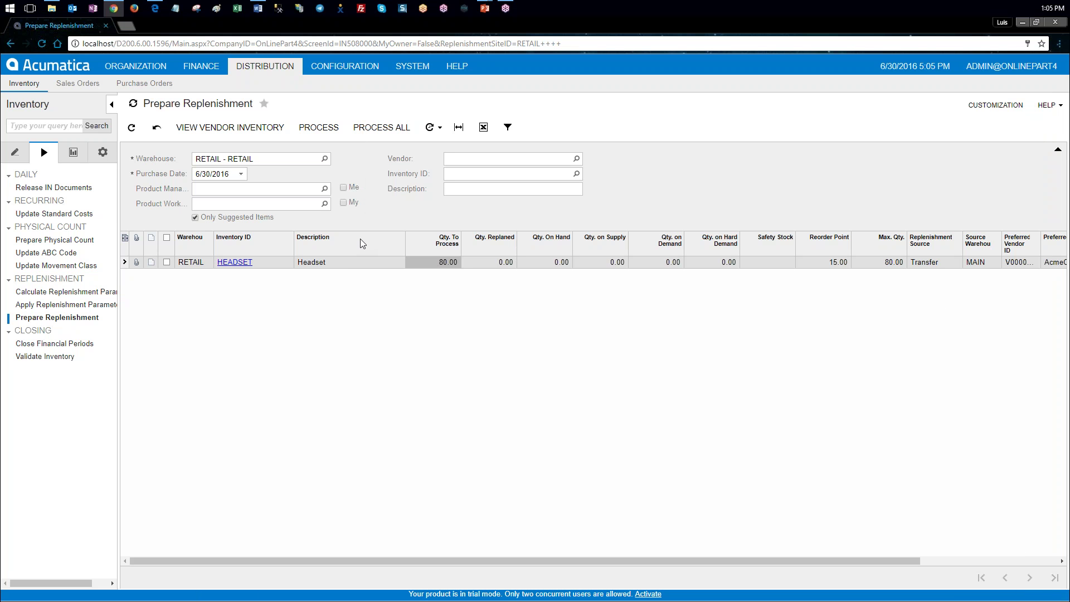
key(alt+Tab)
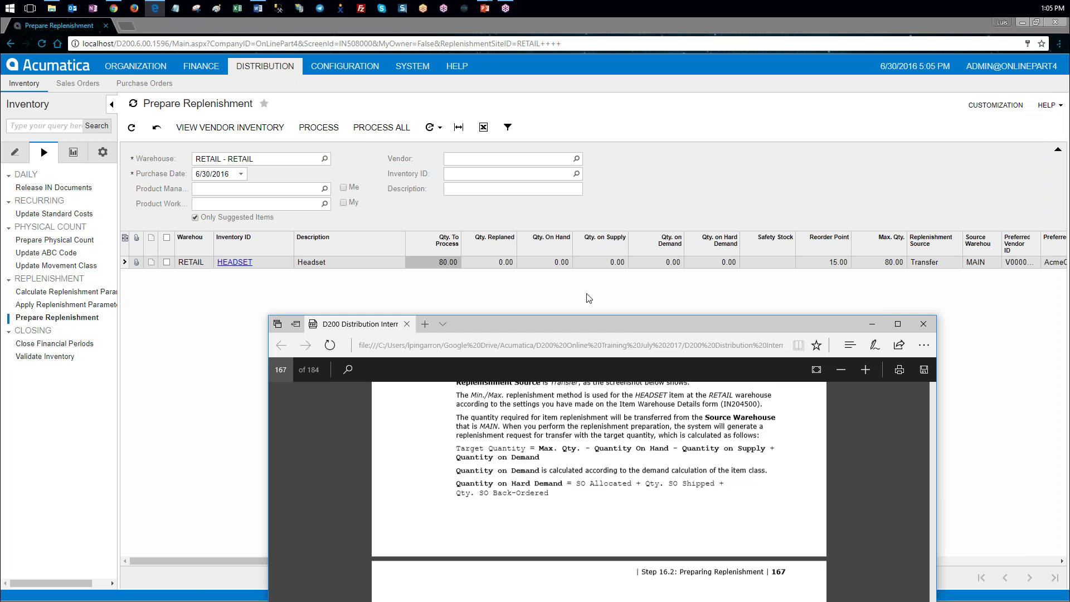
drag(643, 311, 0, 276)
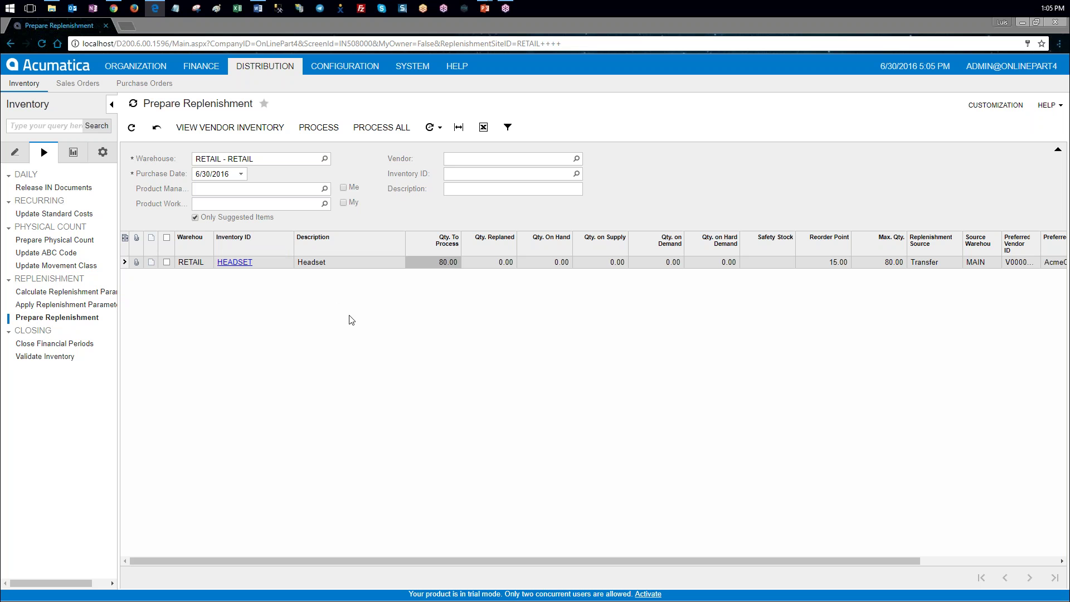
- Process the HEADSET replenishment line for the RETAIL warehouse and turn off the Only Suggested Items filter
click(167, 262)
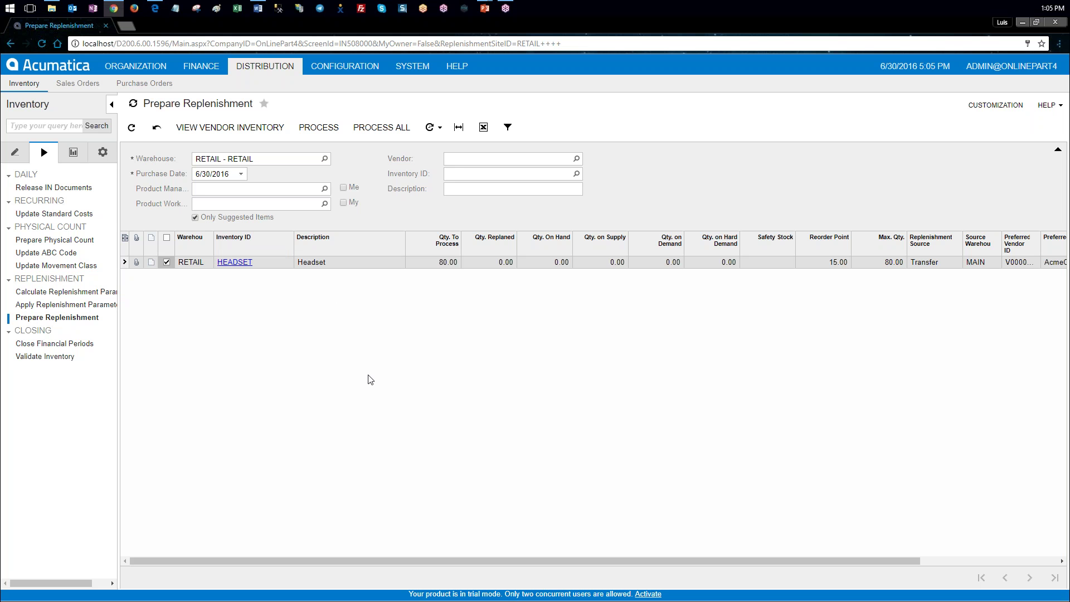
click(317, 127)
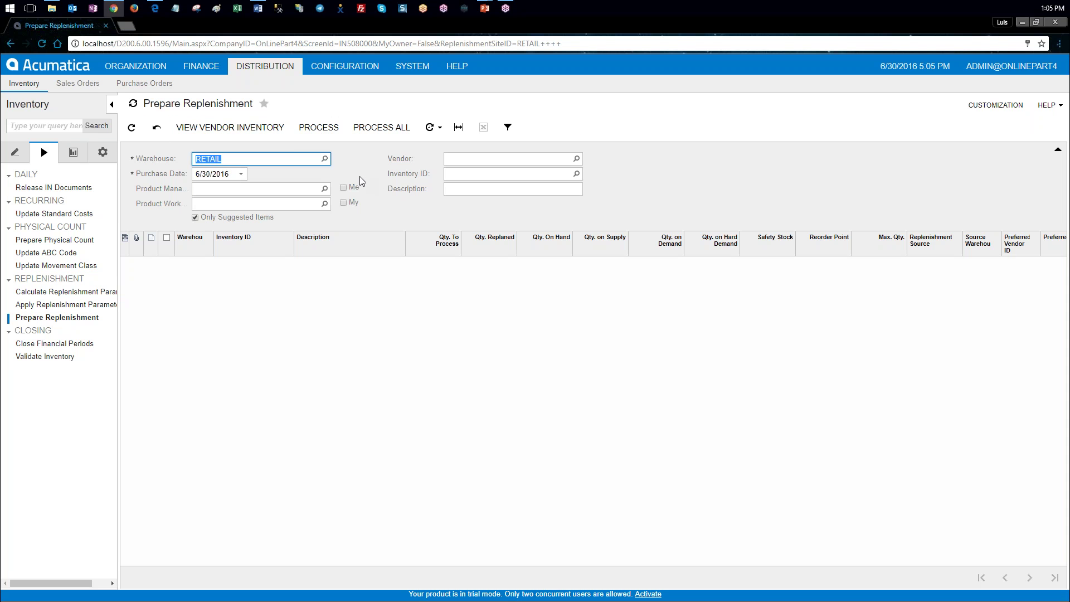
click(196, 217)
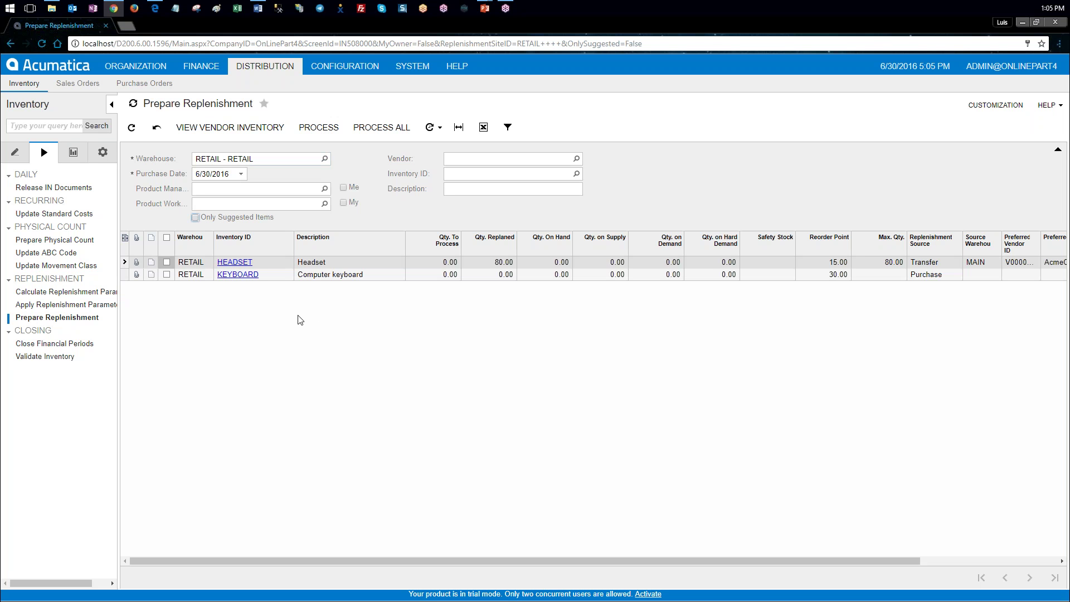
key(alt+Tab)
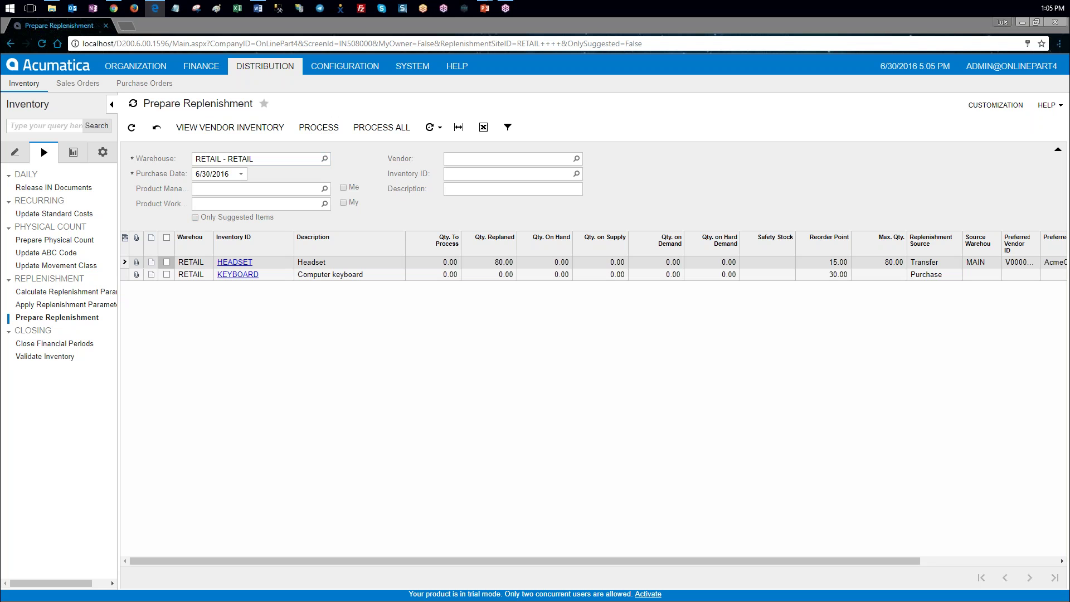
- Examine the HEADSET line's quantity to process and replanned quantity in the RETAIL replenishment list
key(alt+Tab)
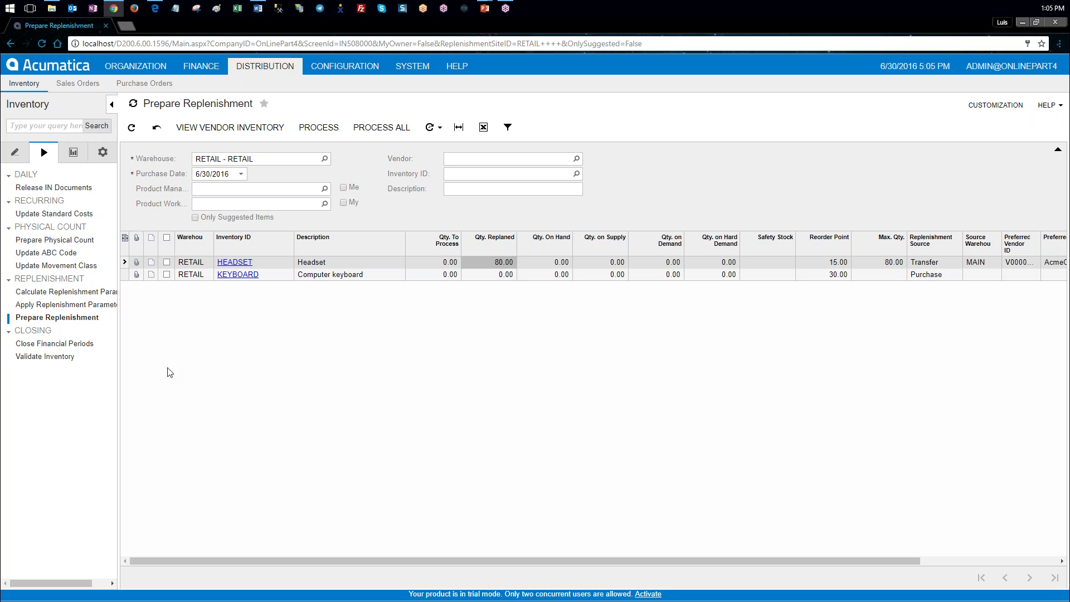
key(alt+Tab)
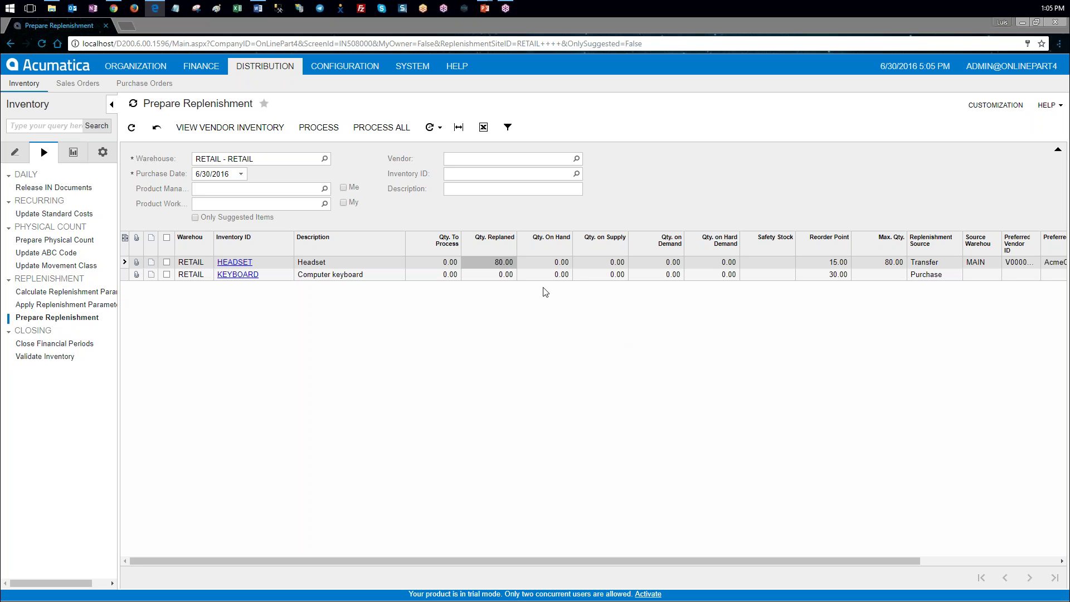
click(439, 264)
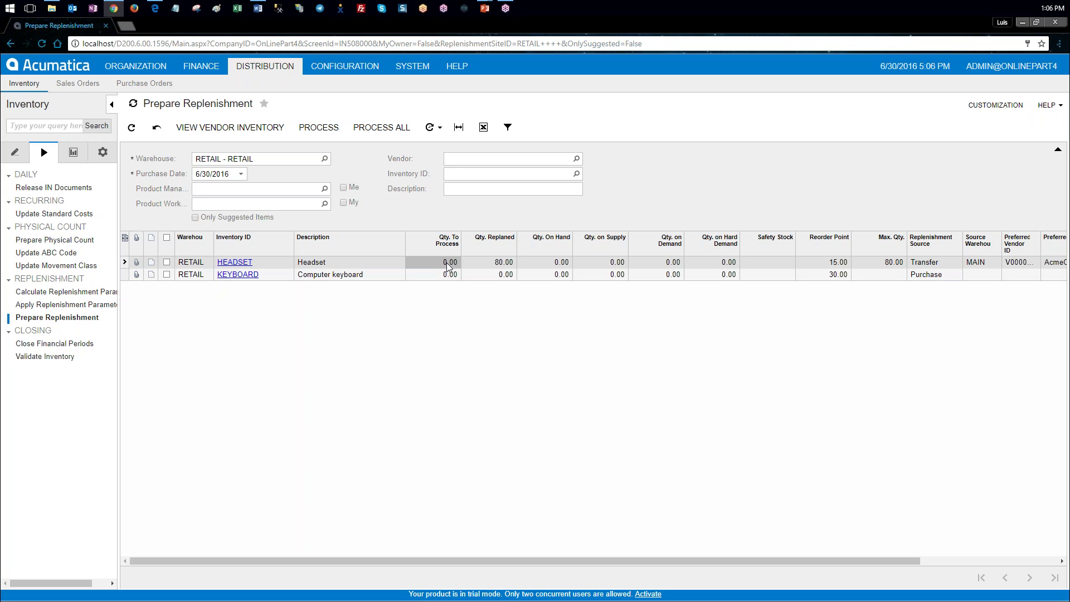
click(508, 267)
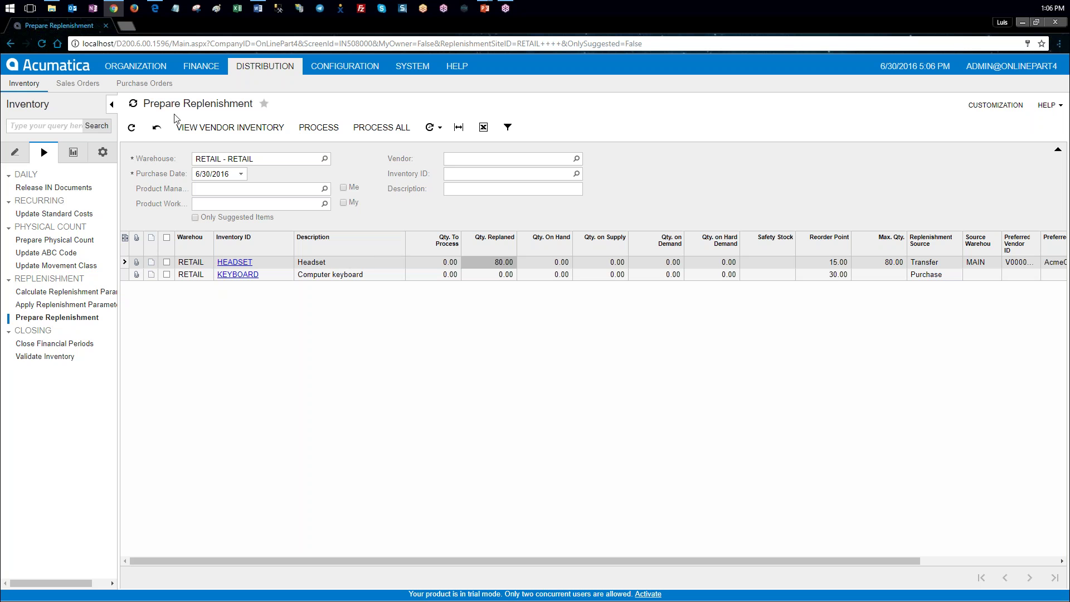
- Open Create Transfer Orders and process the HEADSET replenishment line from MAIN to RETAIL into a transfer order
click(83, 83)
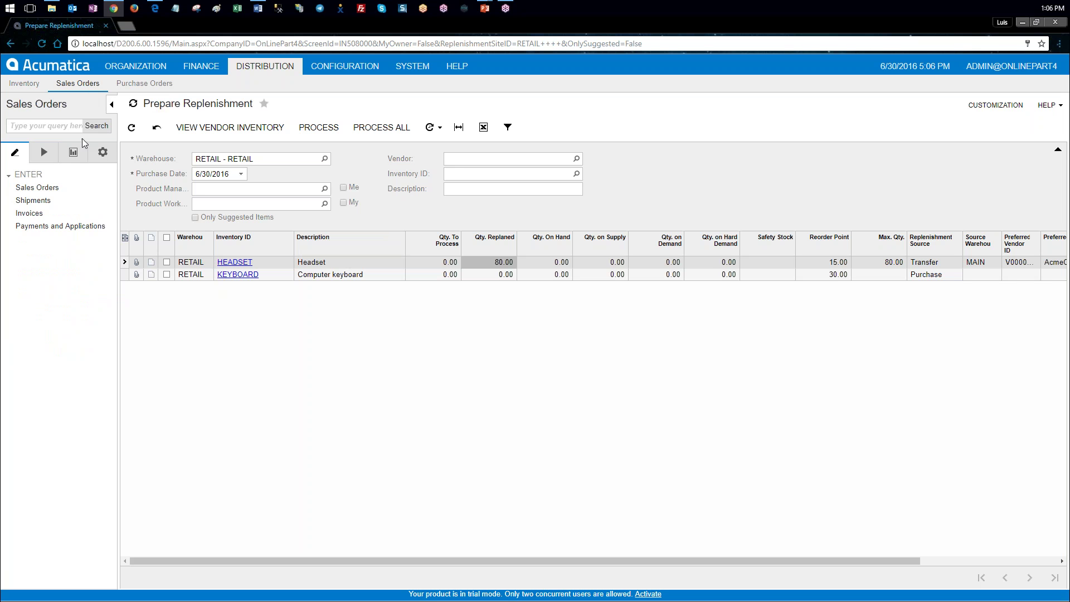
click(44, 152)
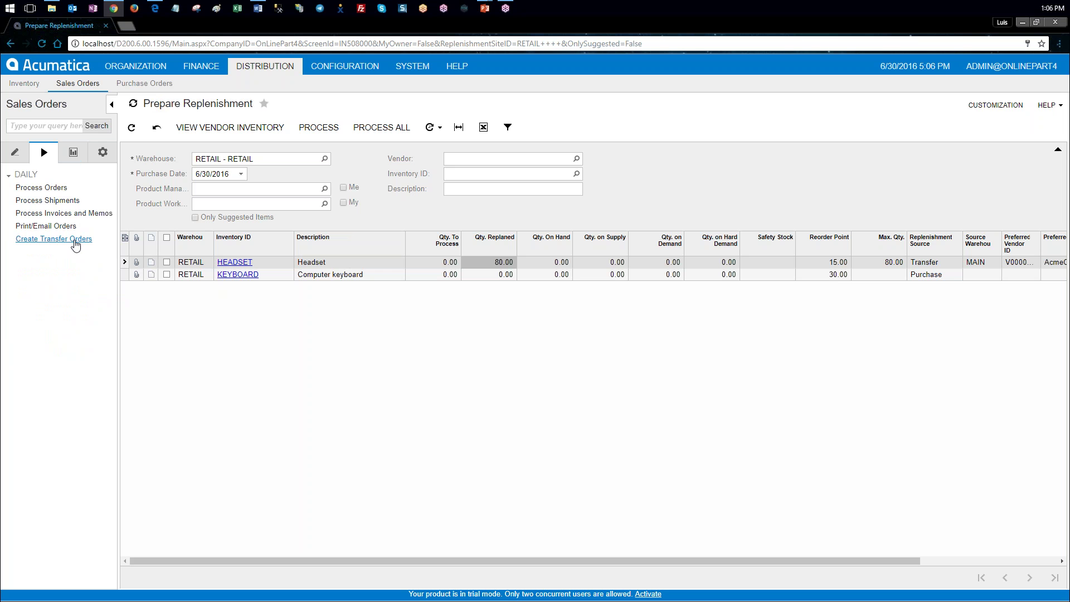
click(75, 243)
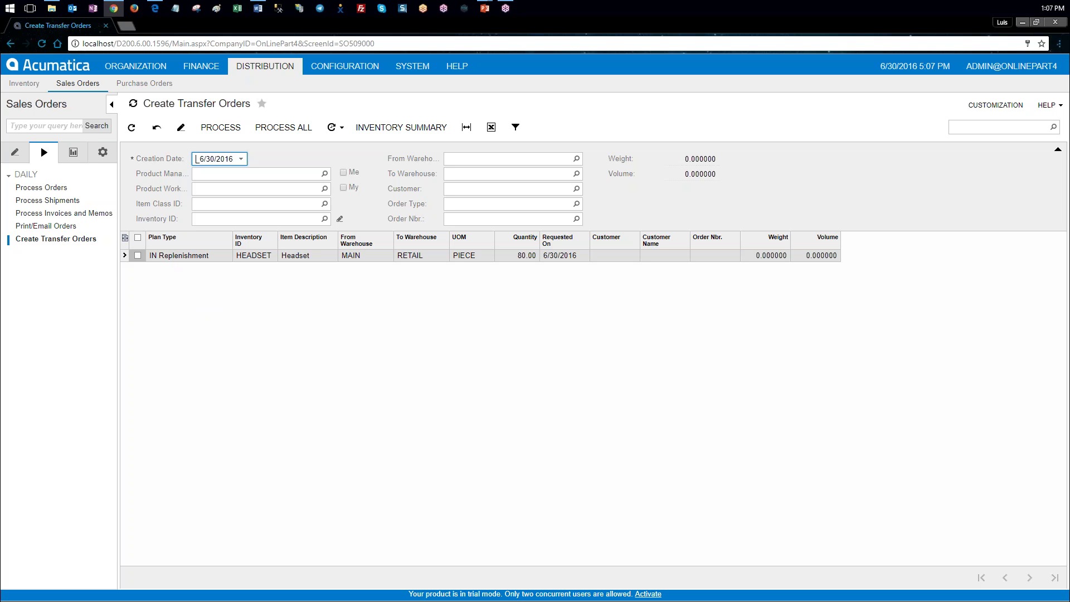
click(138, 255)
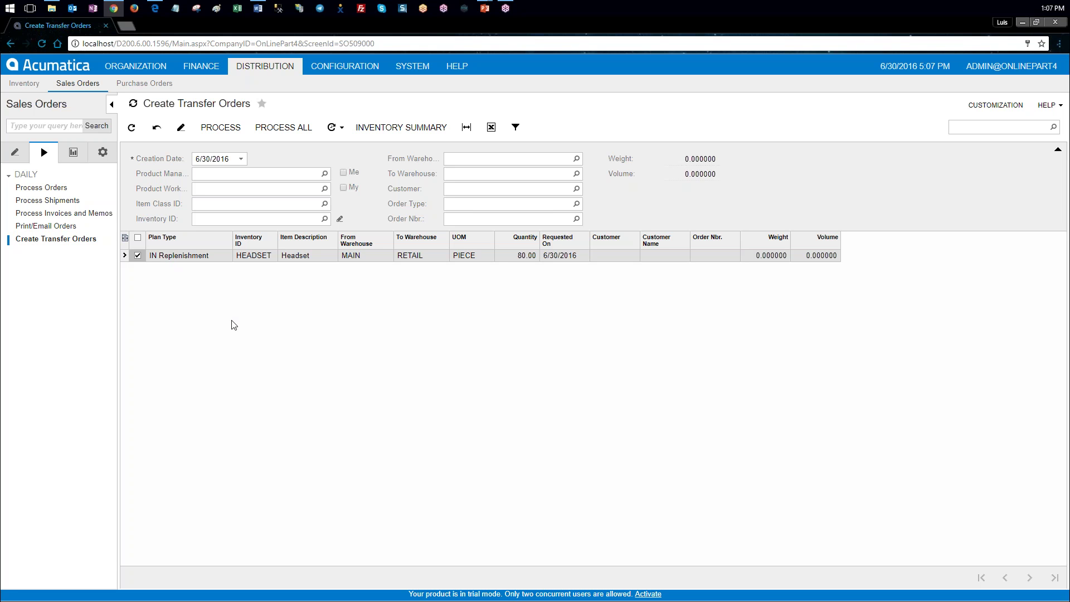
click(220, 130)
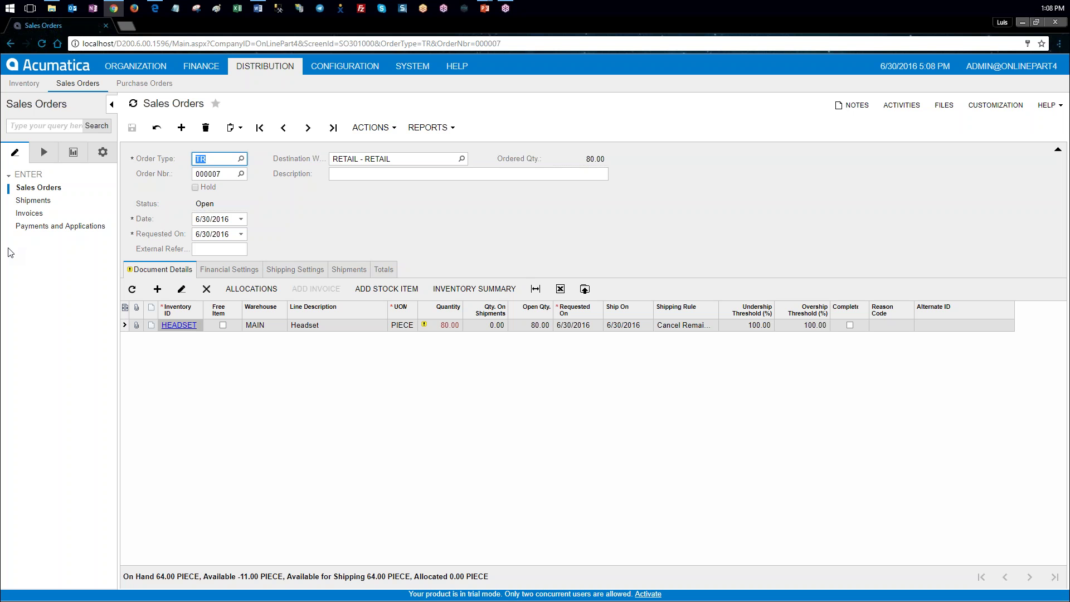
- Return to Prepare Replenishment for the RETAIL warehouse, check the HEADSET quantities and turn on Only Suggested Items
key(alt+Tab)
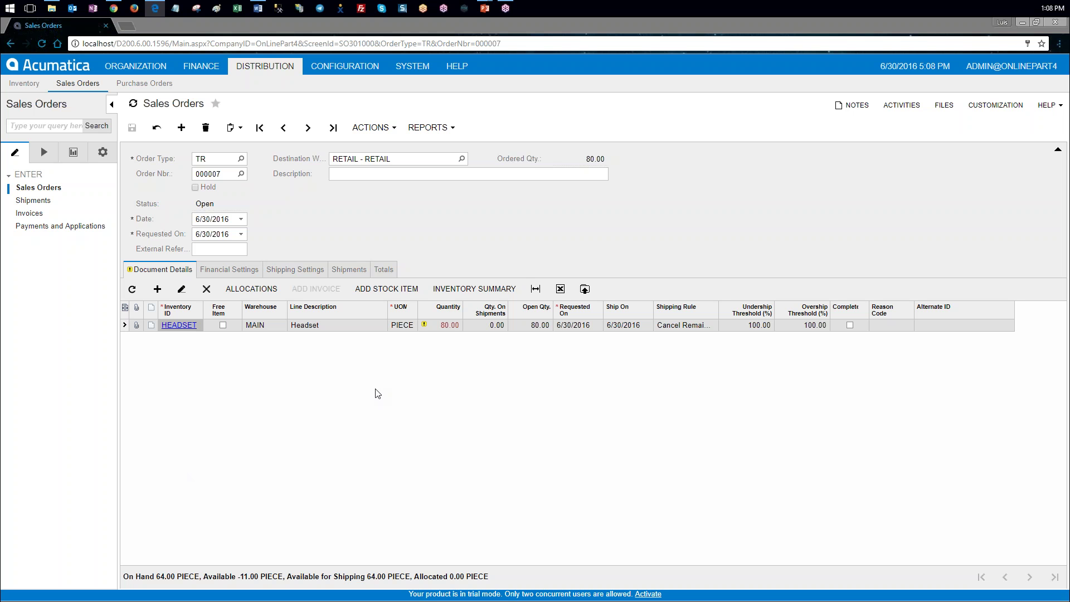
click(24, 83)
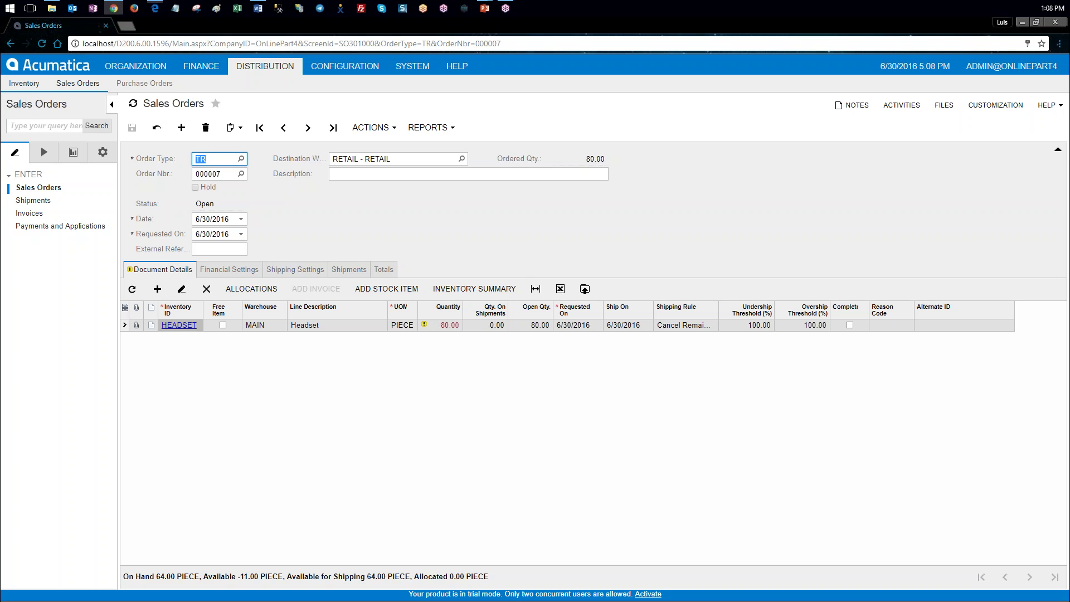
click(56, 317)
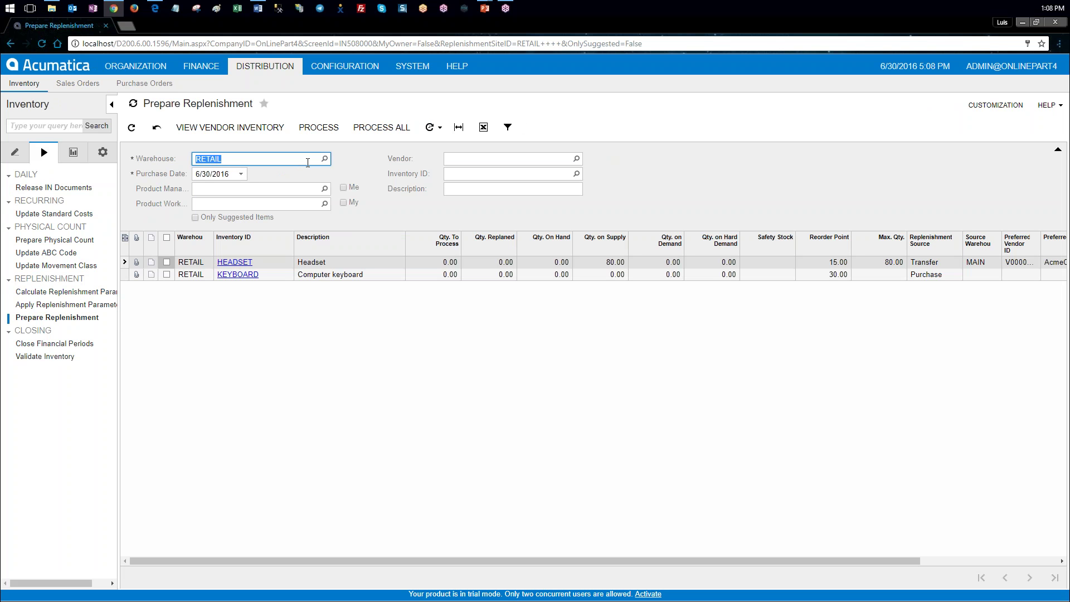
click(195, 218)
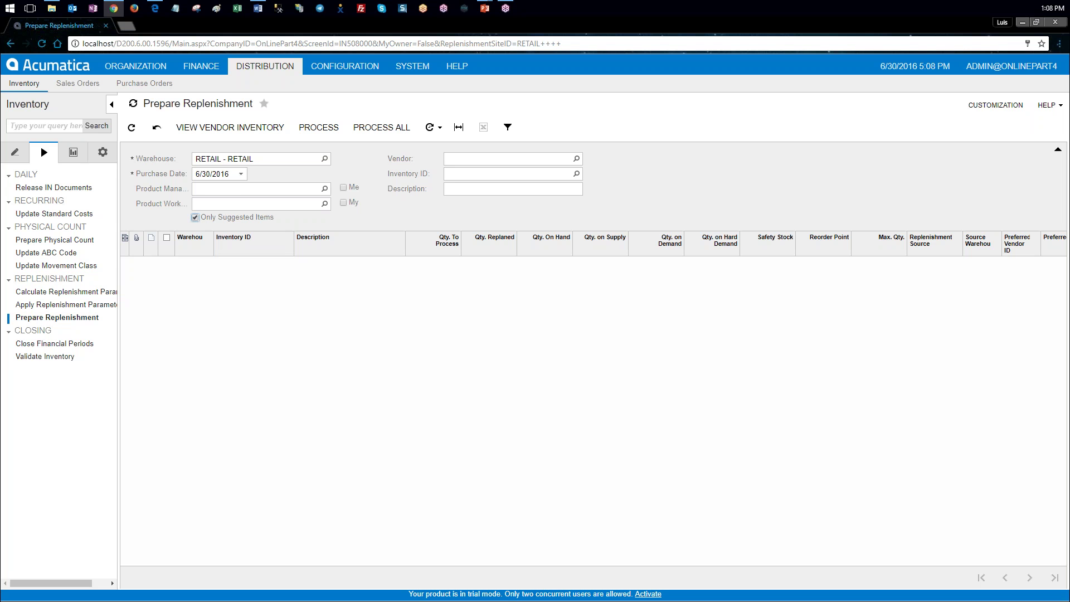
- Switch the Prepare Replenishment list to the MAIN warehouse and review its suggested items
key(alt+Tab)
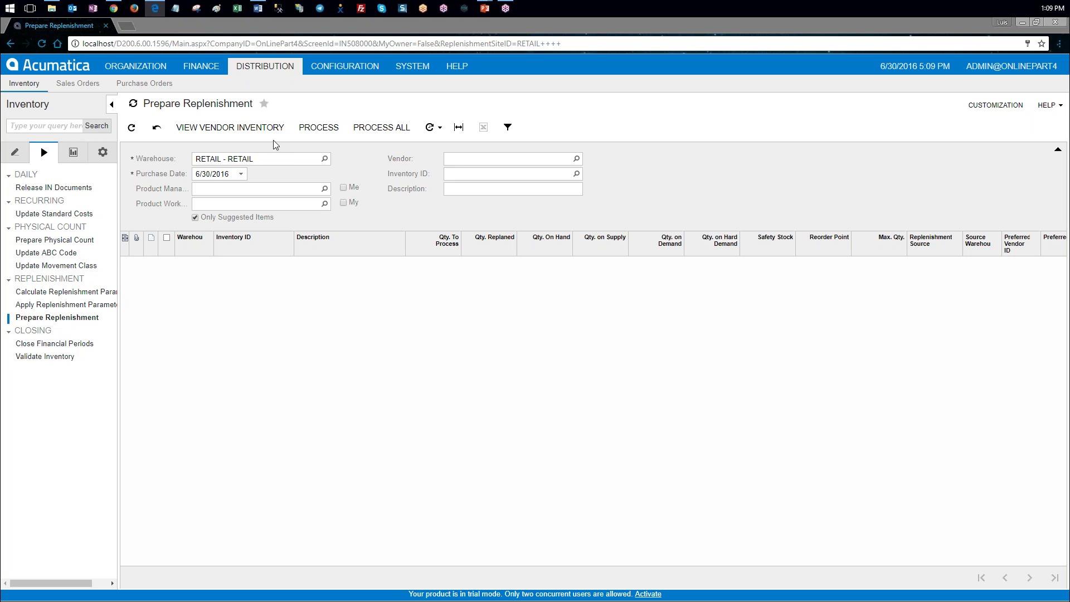
click(325, 160)
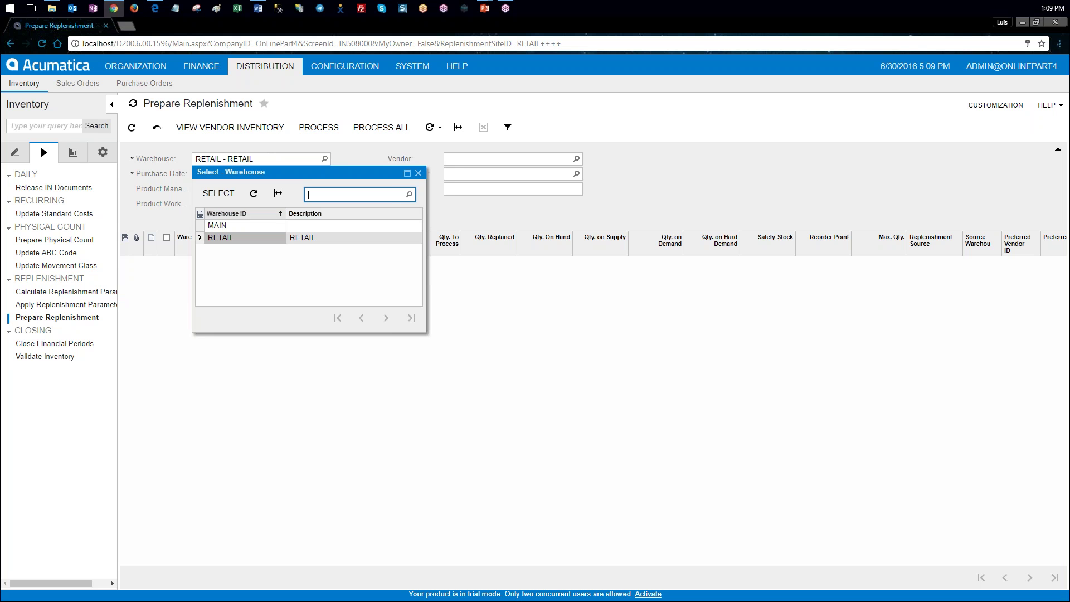
double_click(250, 226)
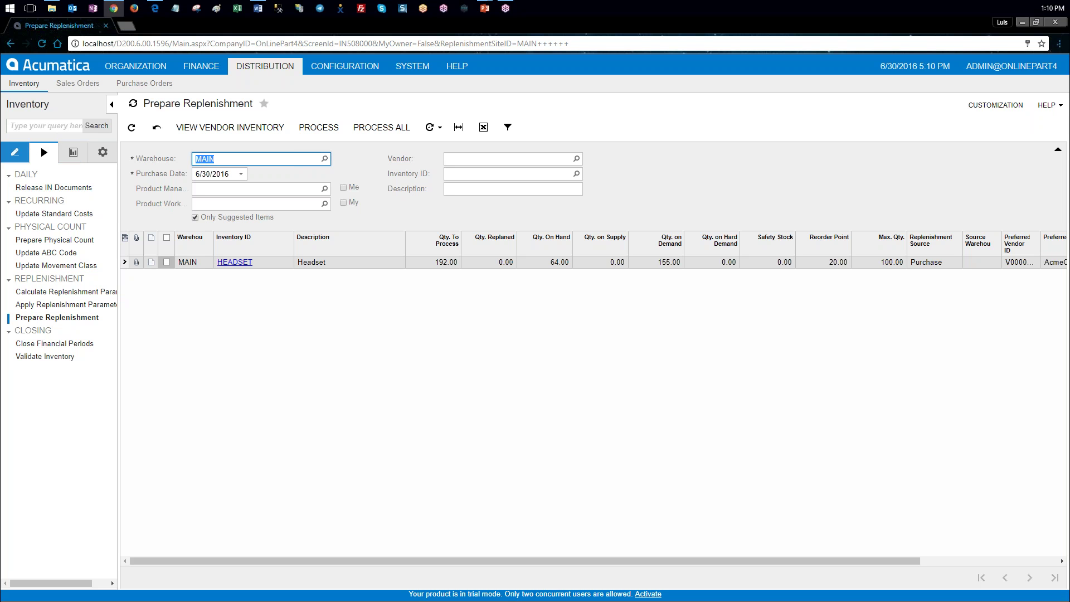
- Open the KEYBOARD item in Stock Items
click(14, 150)
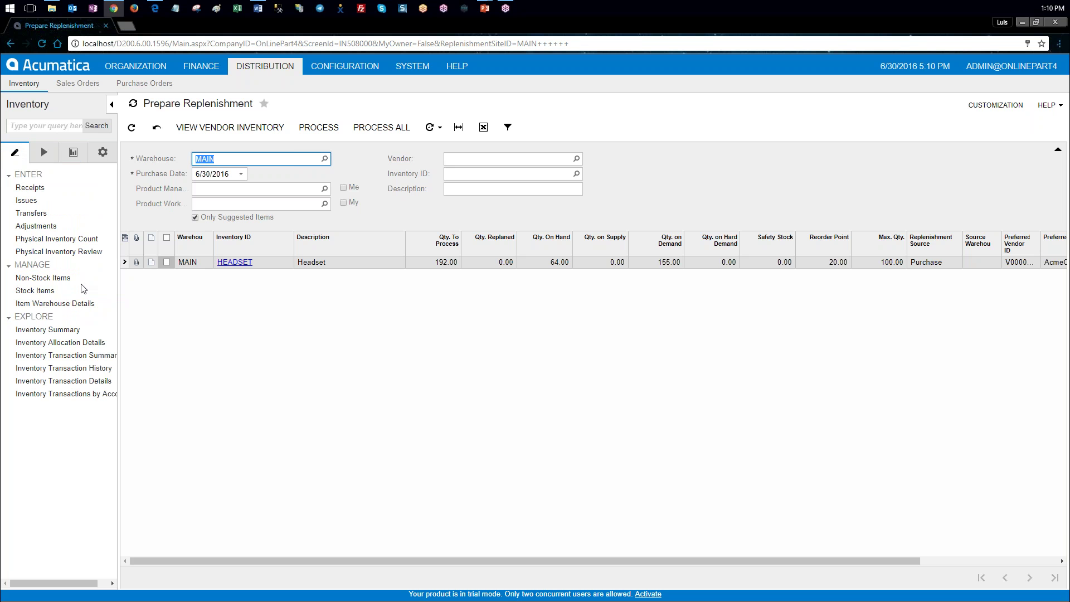
click(50, 294)
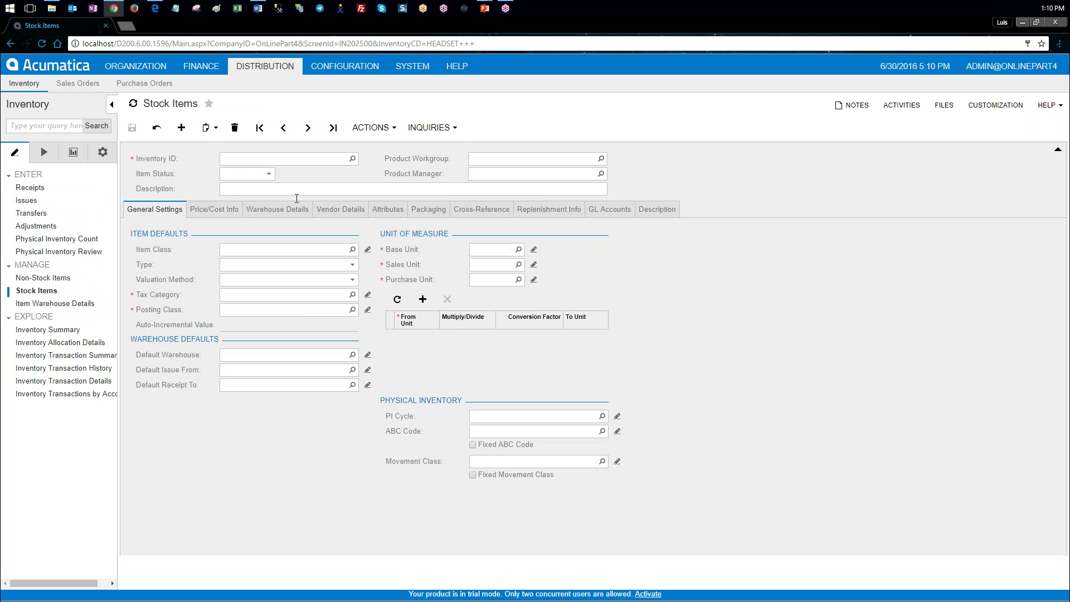
key(F3)
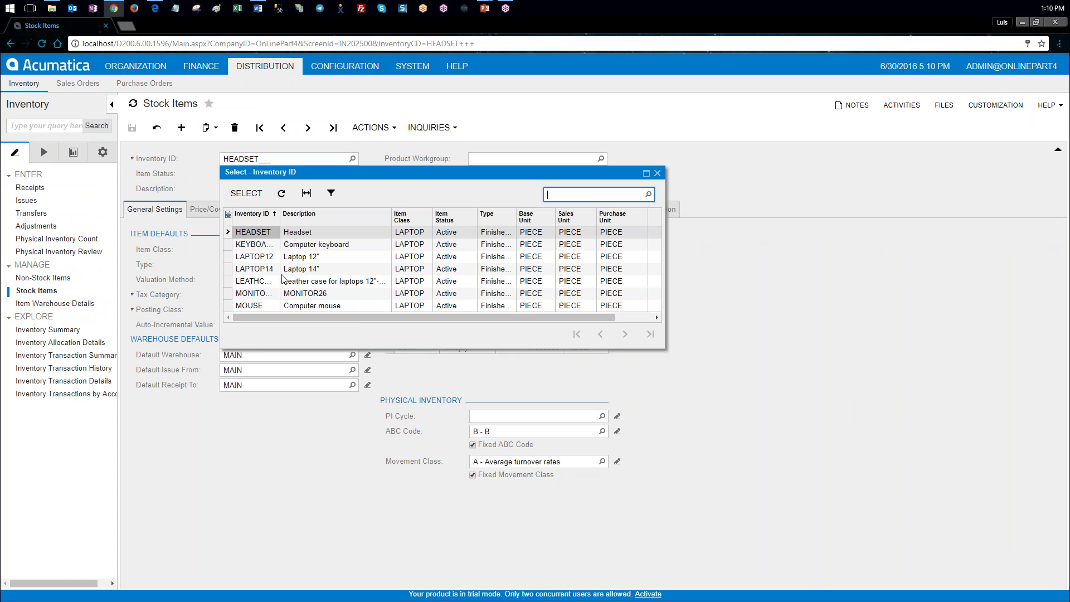
click(264, 250)
double_click(263, 249)
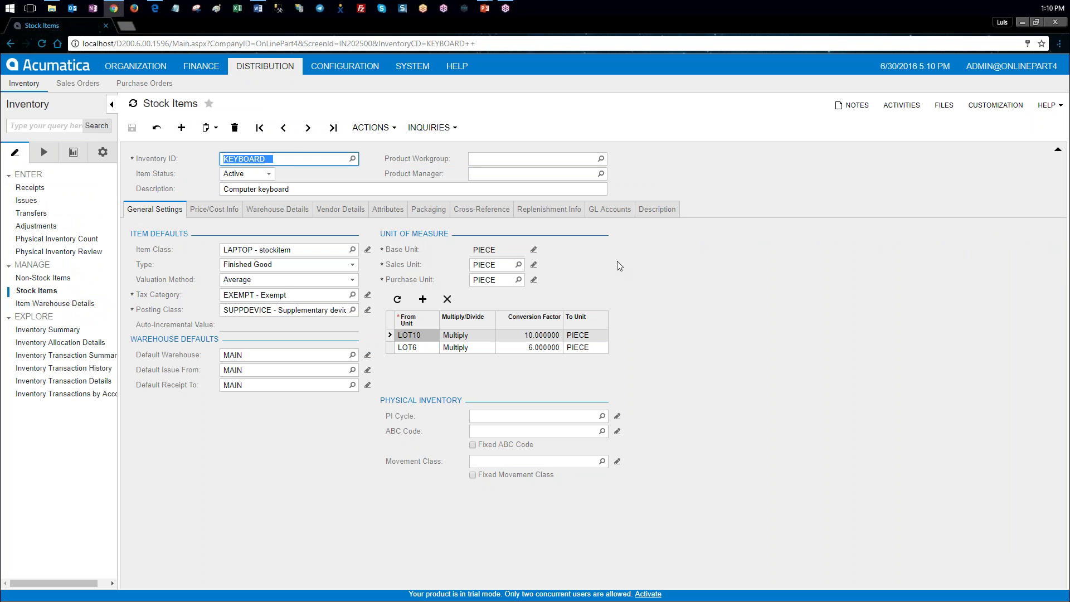
- Add AcmeCo as the default vendor of KEYBOARD with an EOQ of 75 and save the item
click(566, 215)
click(340, 209)
click(199, 272)
click(228, 264)
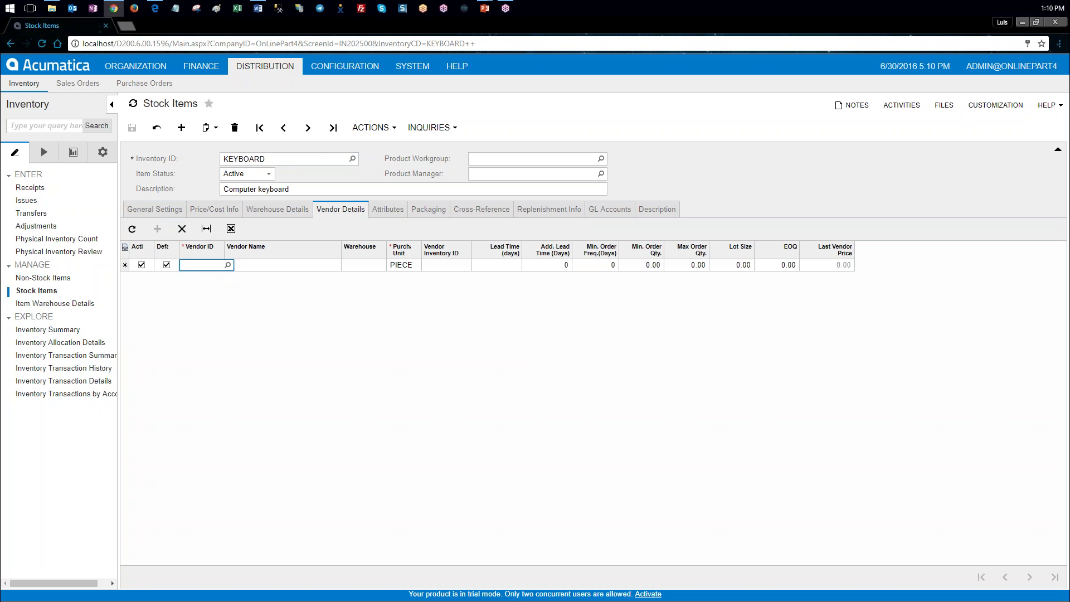
double_click(250, 387)
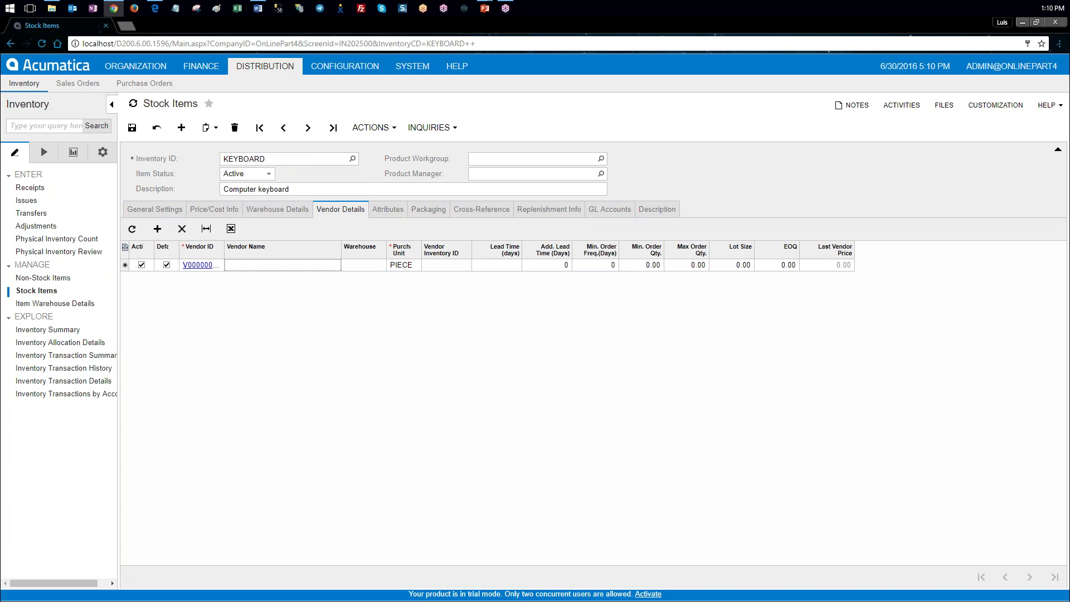
click(781, 266)
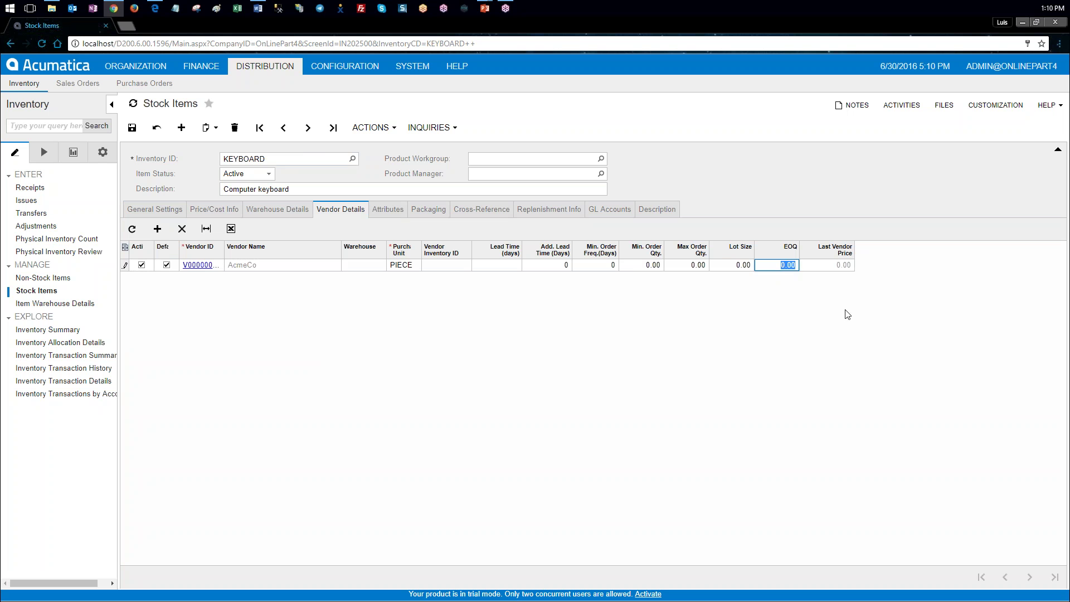
text(75)
key(Insert)
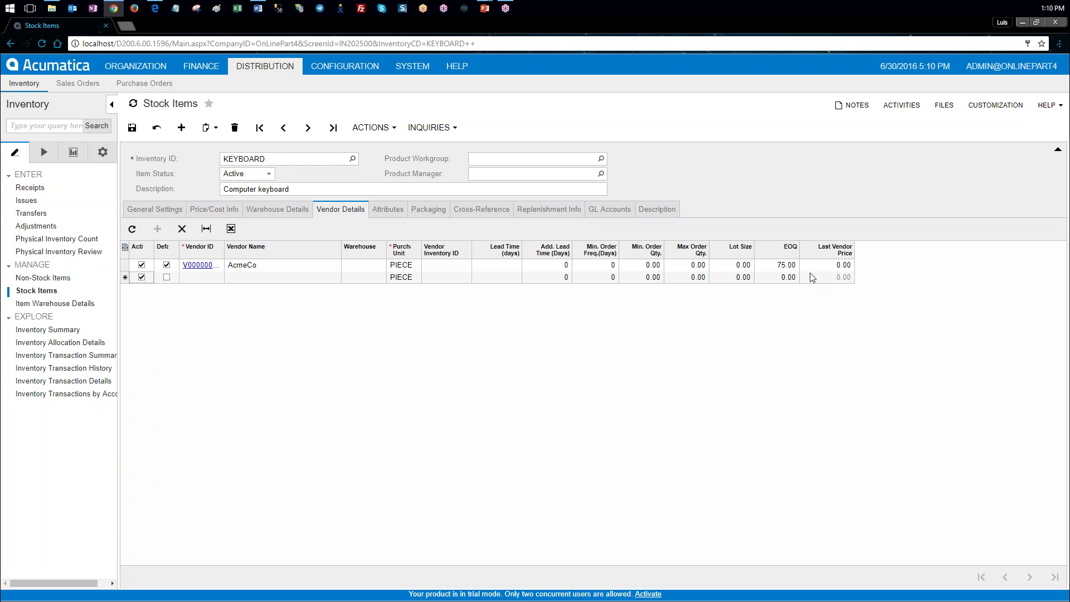
click(133, 129)
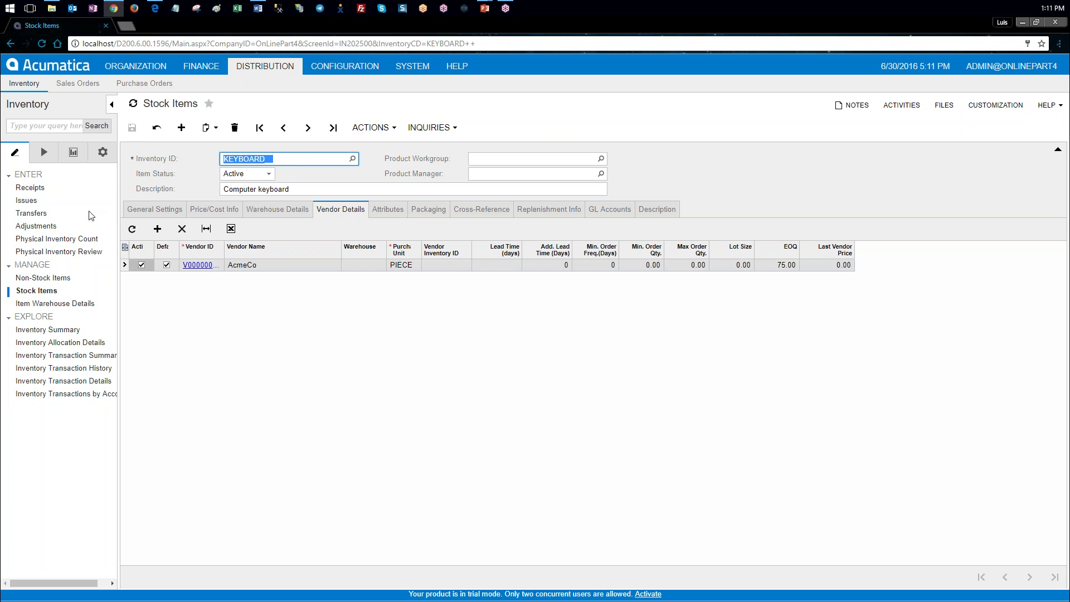
- Recheck the MAIN warehouse's suggested items in Prepare Replenishment and reset the selection criteria
click(44, 153)
click(67, 317)
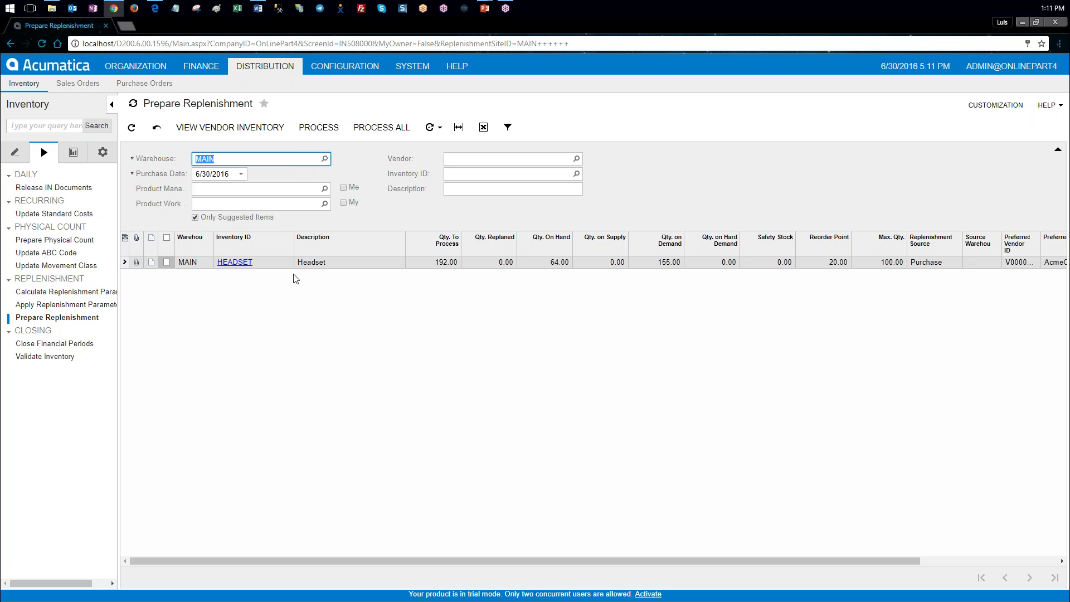
click(154, 130)
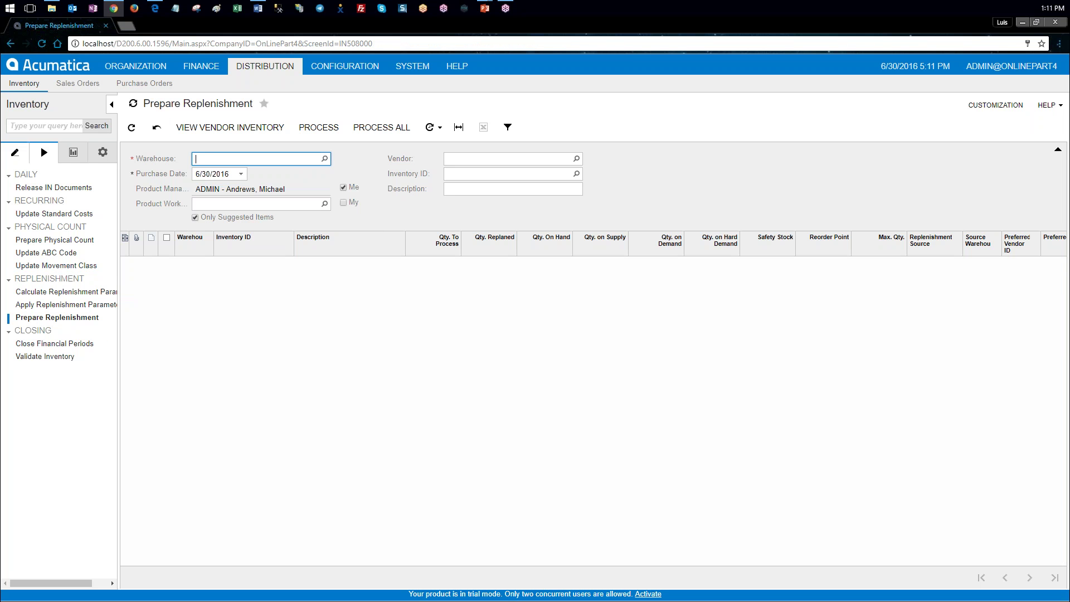
- Open the replenishment settings of KEYBOARD for the MAIN warehouse in Item Warehouse Details
click(15, 152)
click(79, 304)
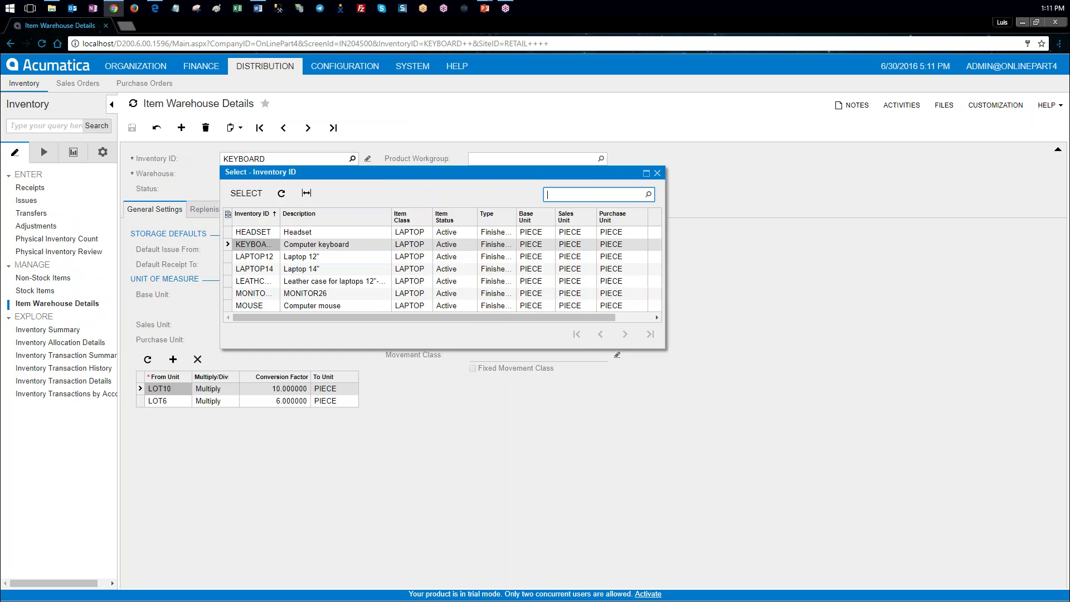
click(352, 174)
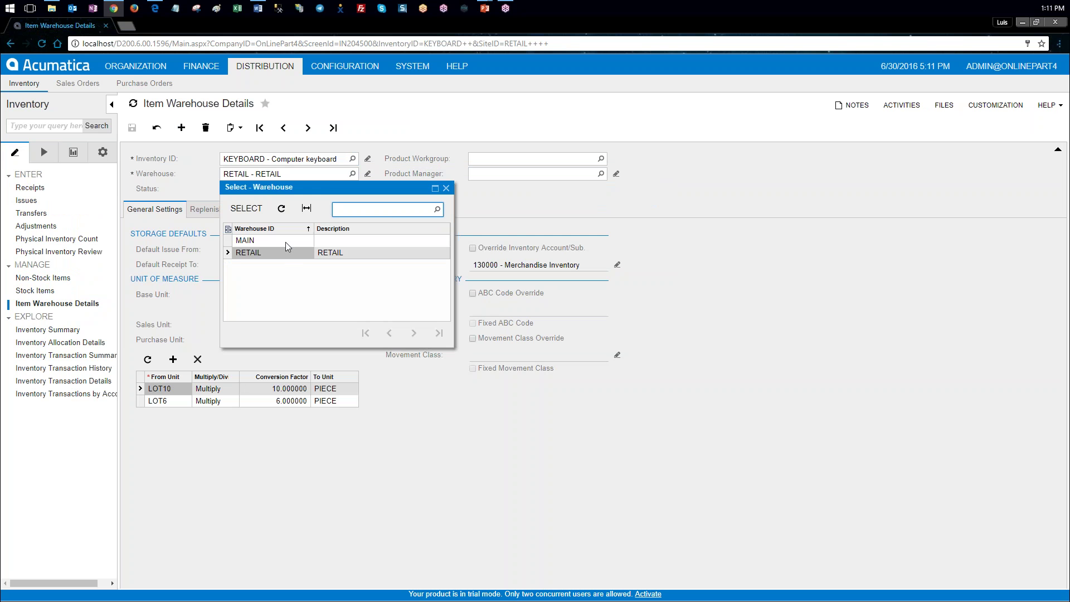
double_click(262, 240)
click(245, 211)
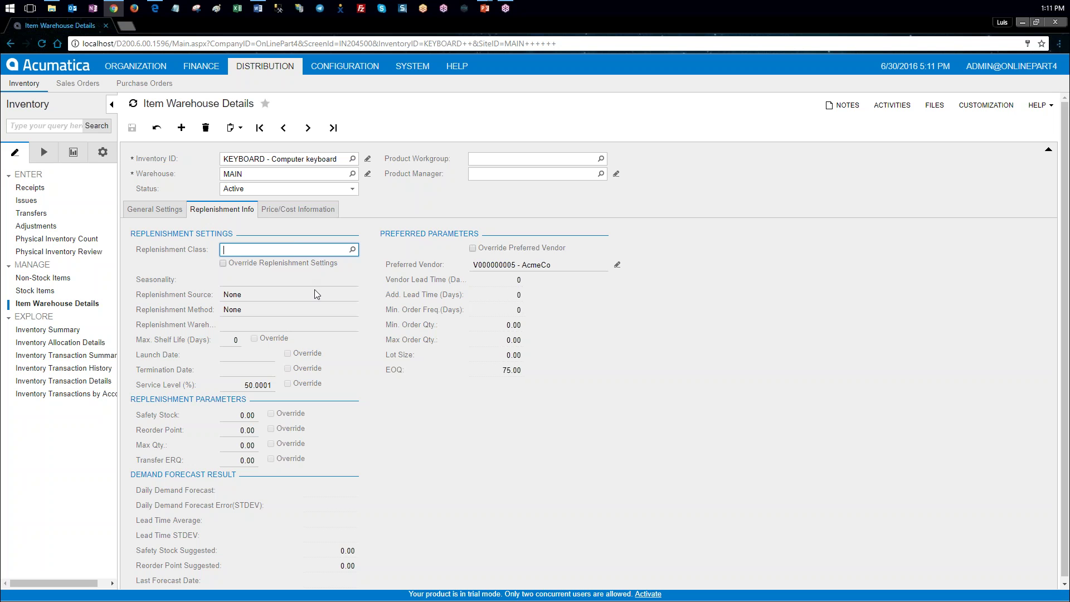
- Override KEYBOARD's replenishment settings in MAIN with source Purchase and method Min./Max., and save the record
click(223, 263)
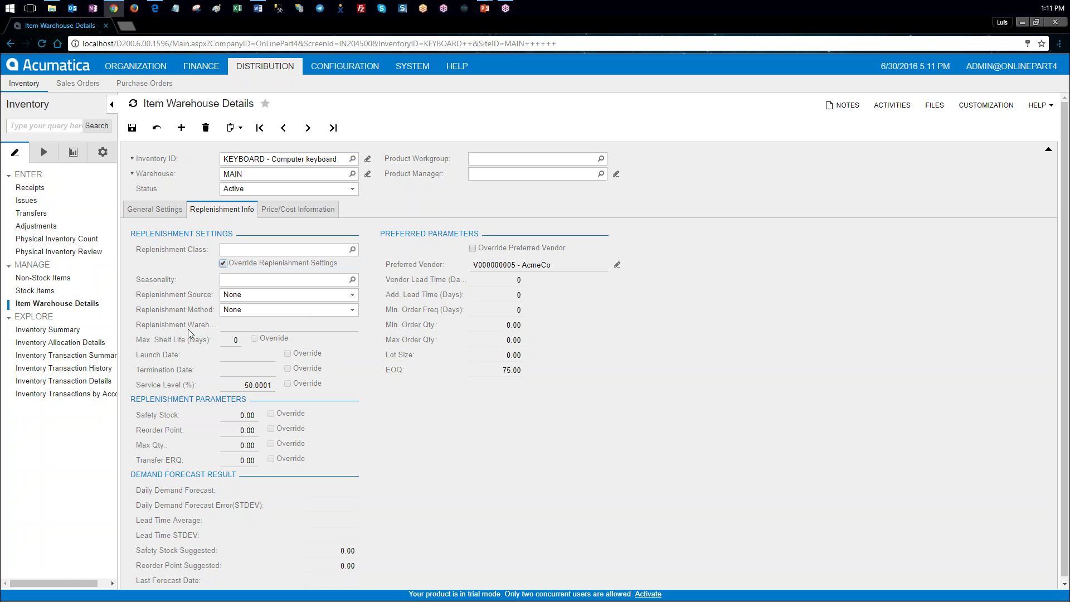
click(352, 295)
click(355, 319)
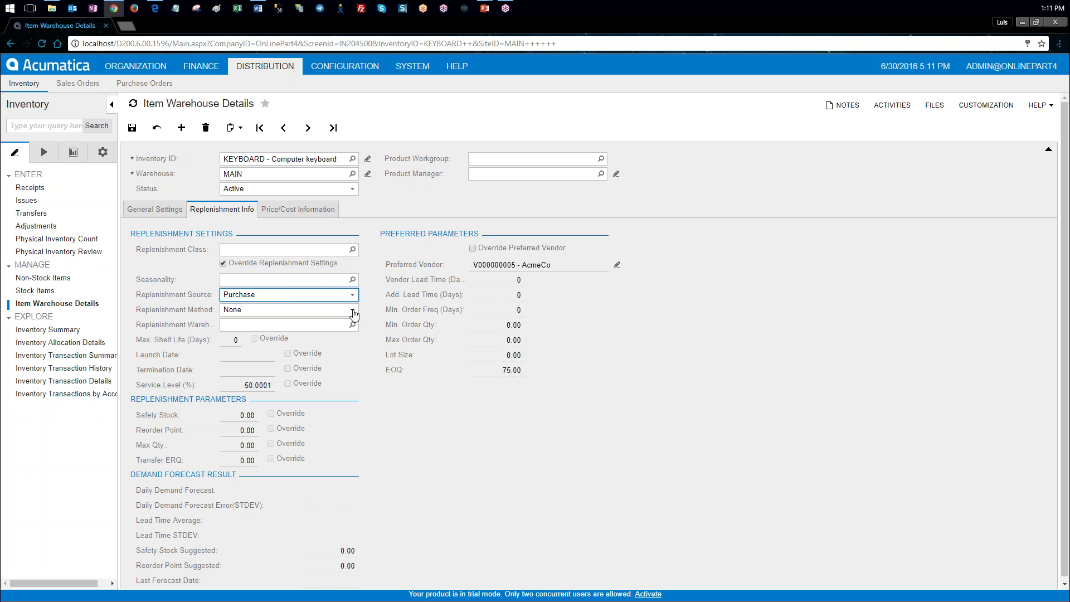
click(353, 310)
click(349, 328)
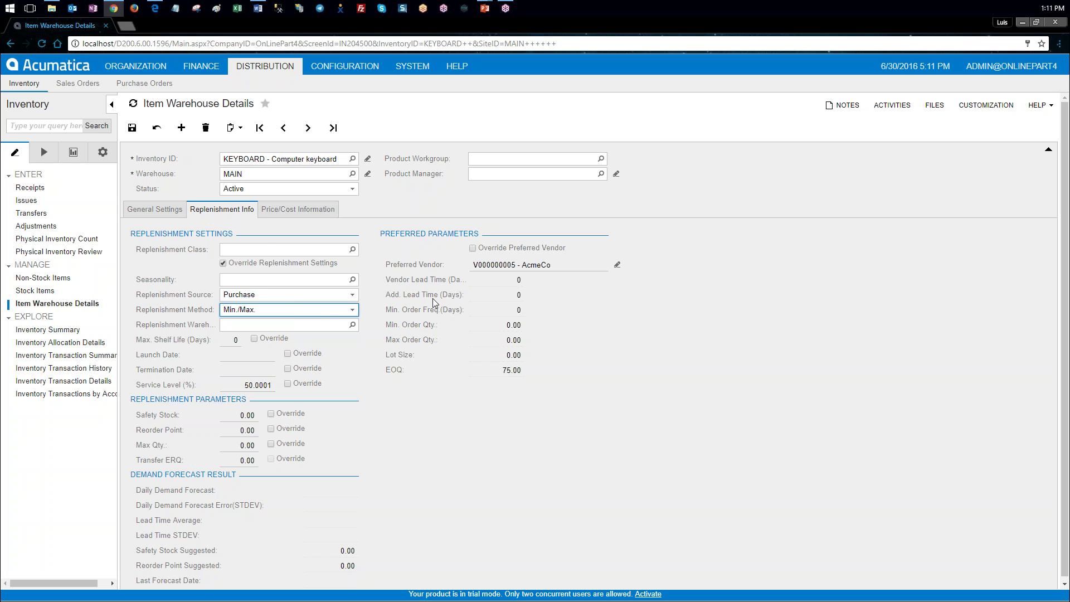
click(132, 127)
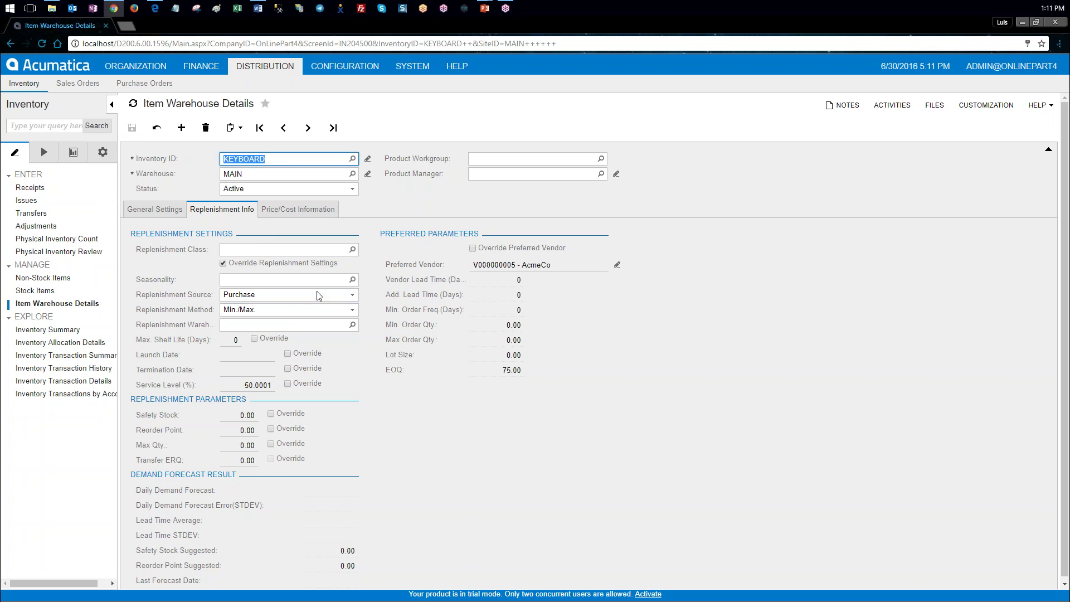
- List the suggested items of the MAIN warehouse in Prepare Replenishment, with the product manager's Me filter cleared
click(44, 153)
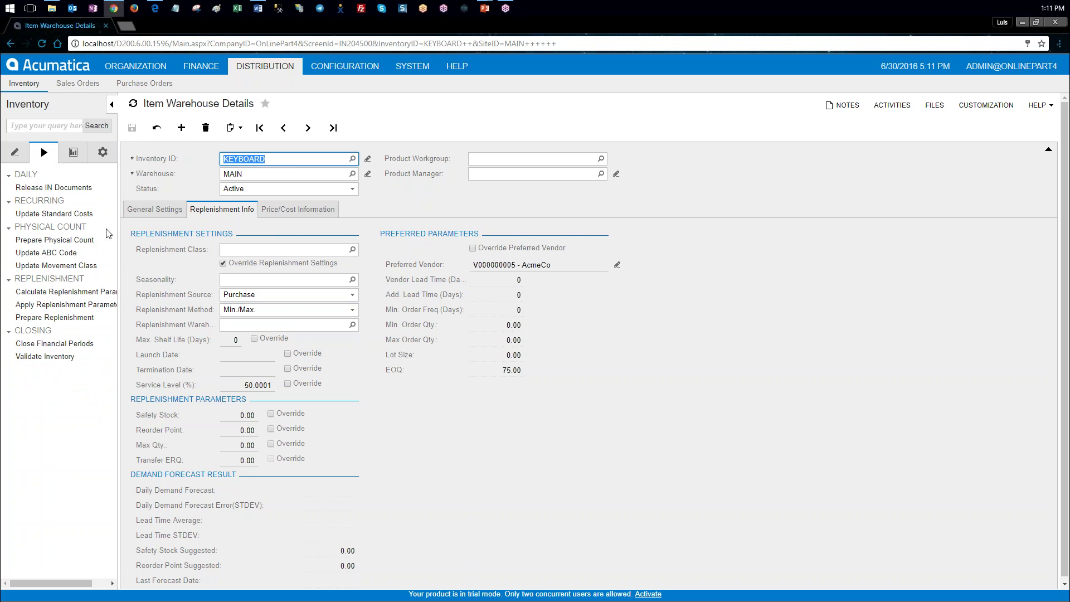
click(70, 317)
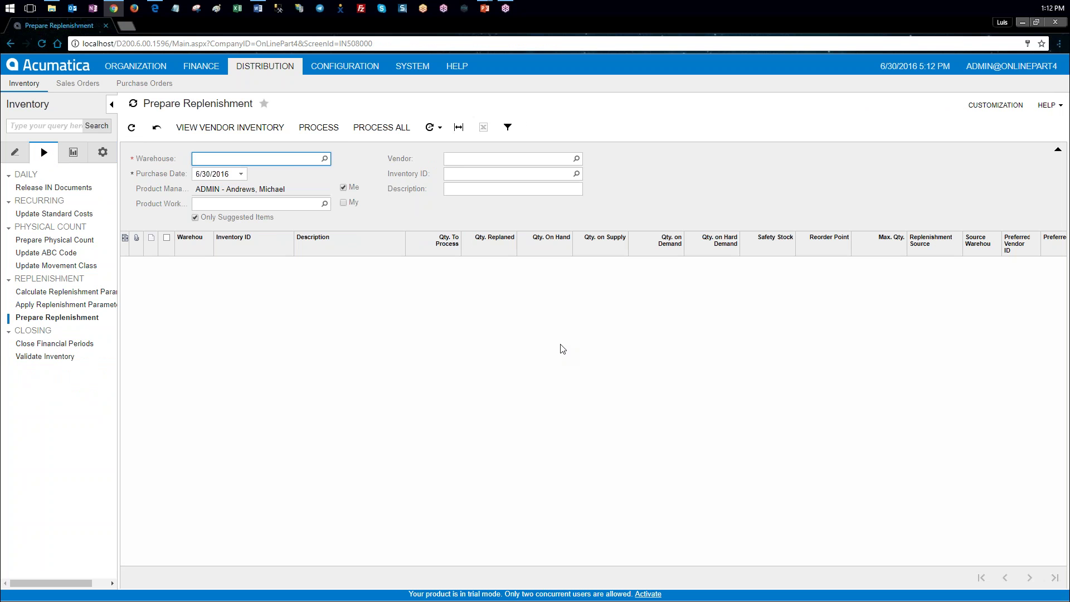
click(324, 159)
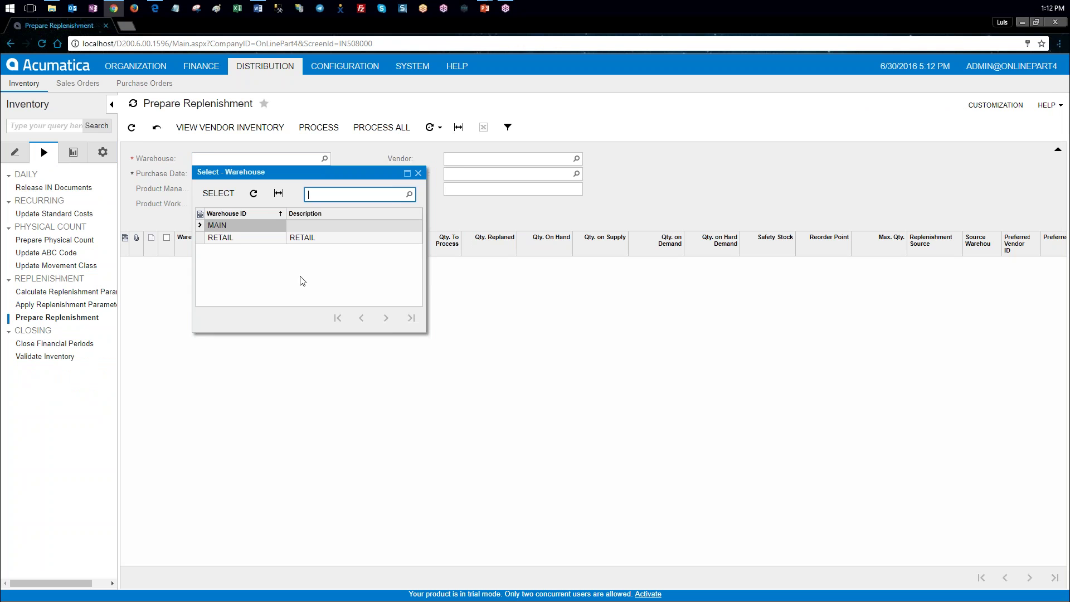
double_click(236, 225)
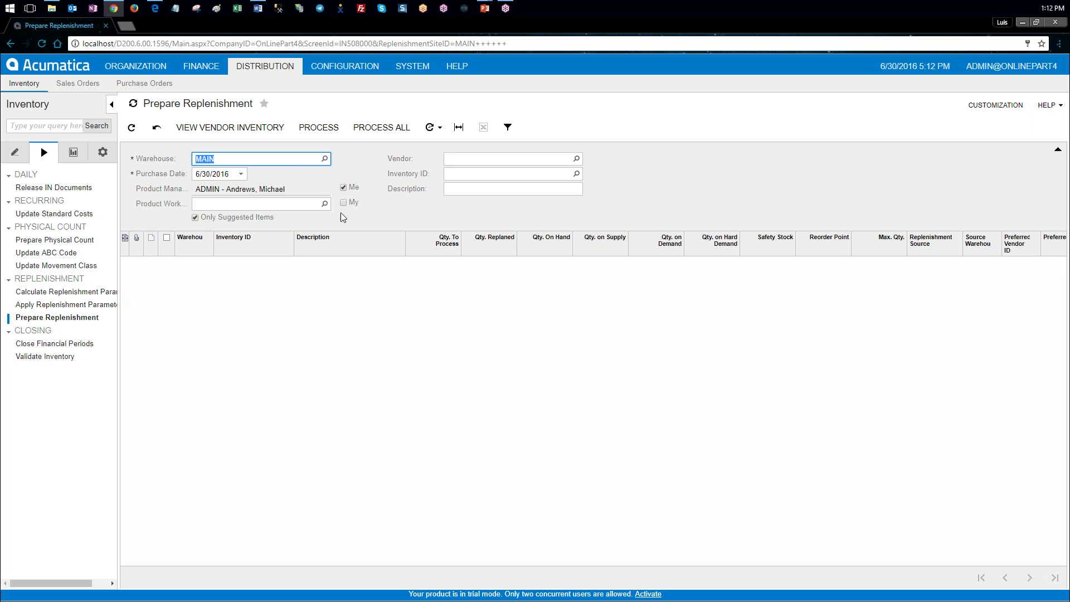
click(343, 187)
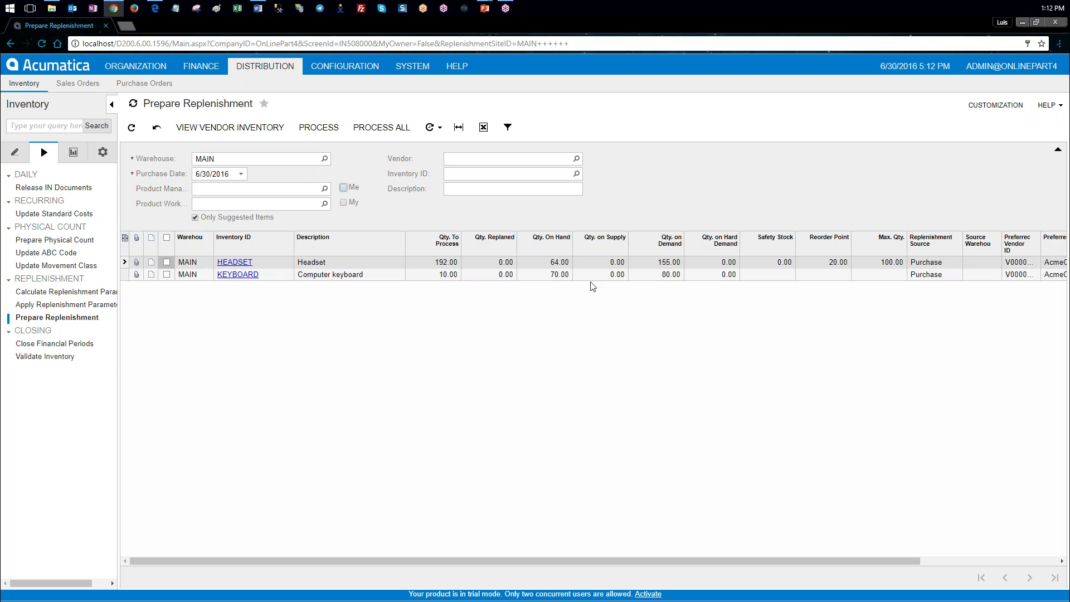
click(563, 275)
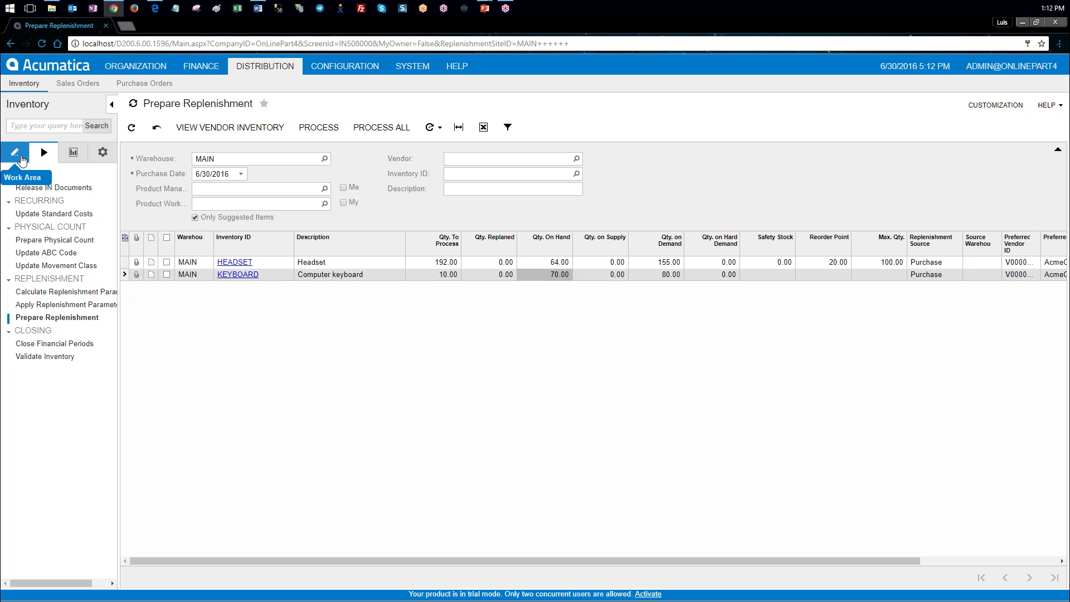
- Open the KEYBOARD stock item from the replenishment list, delete its AcmeCo vendor line, and save and close the item
click(244, 276)
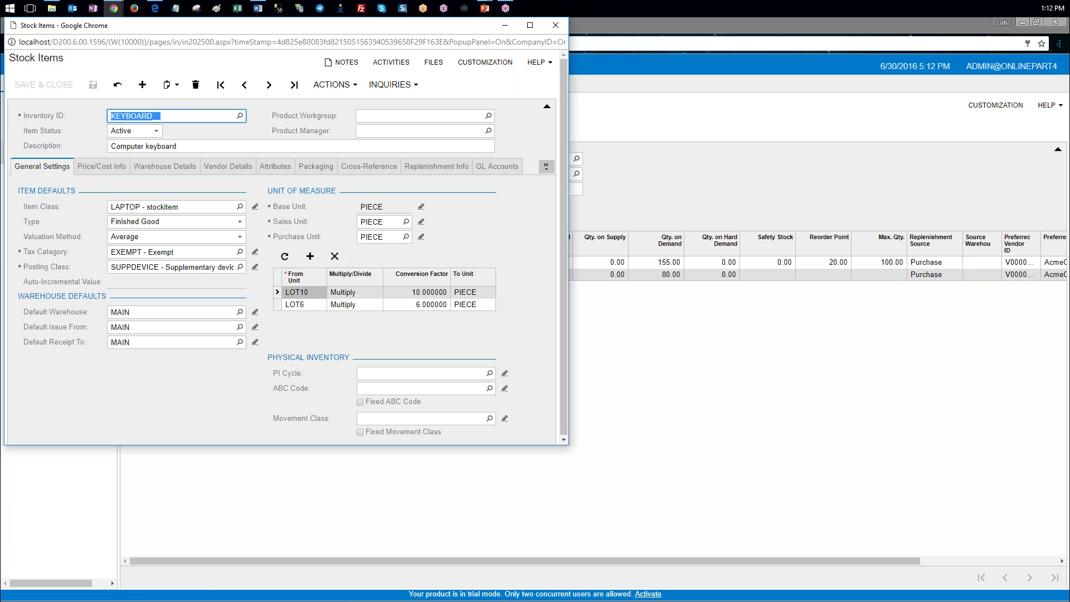
click(238, 167)
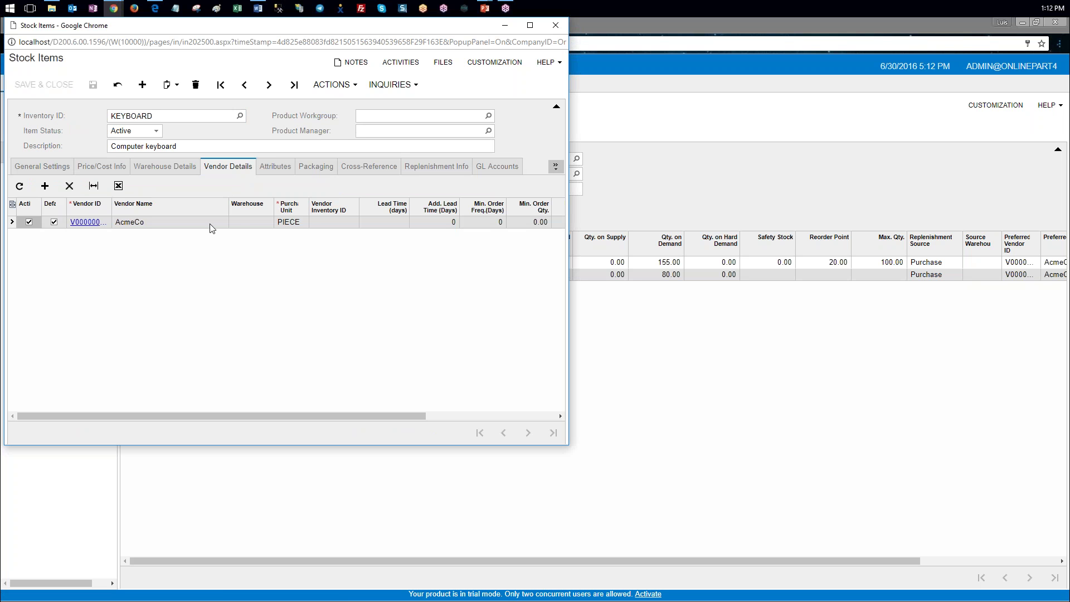
click(69, 185)
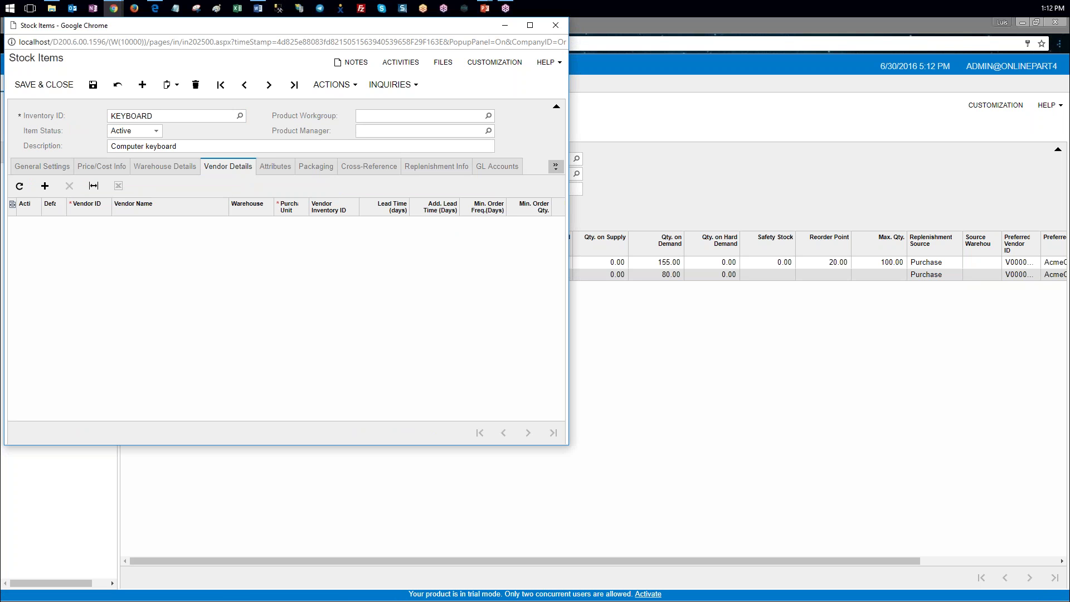
click(93, 84)
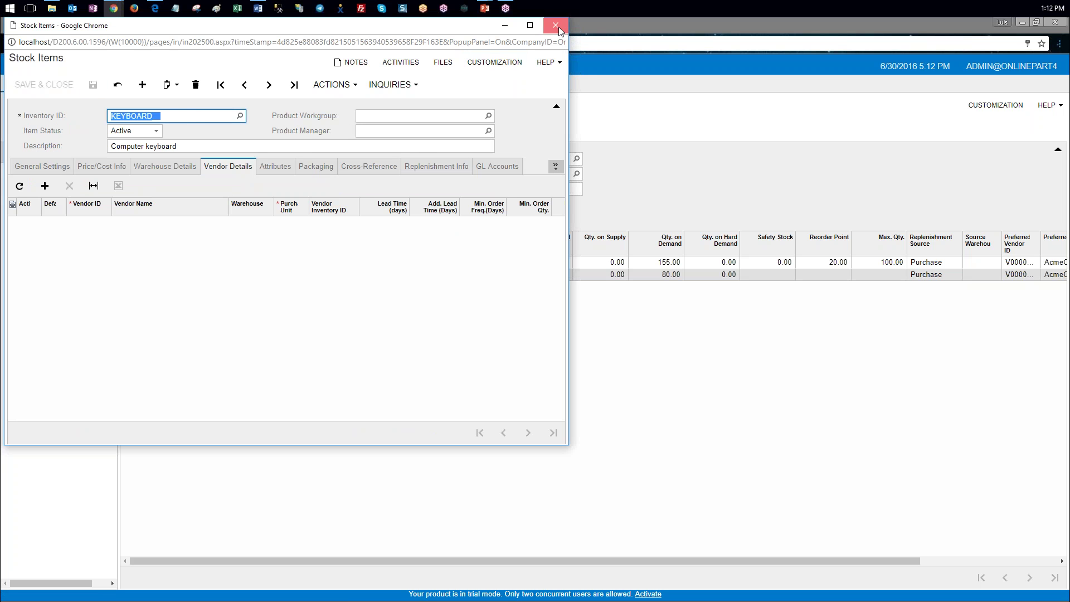
click(556, 25)
- Reset the selection criteria and relist the MAIN warehouse's suggested items with Me cleared, checking the KEYBOARD and HEADSET quantities
click(157, 127)
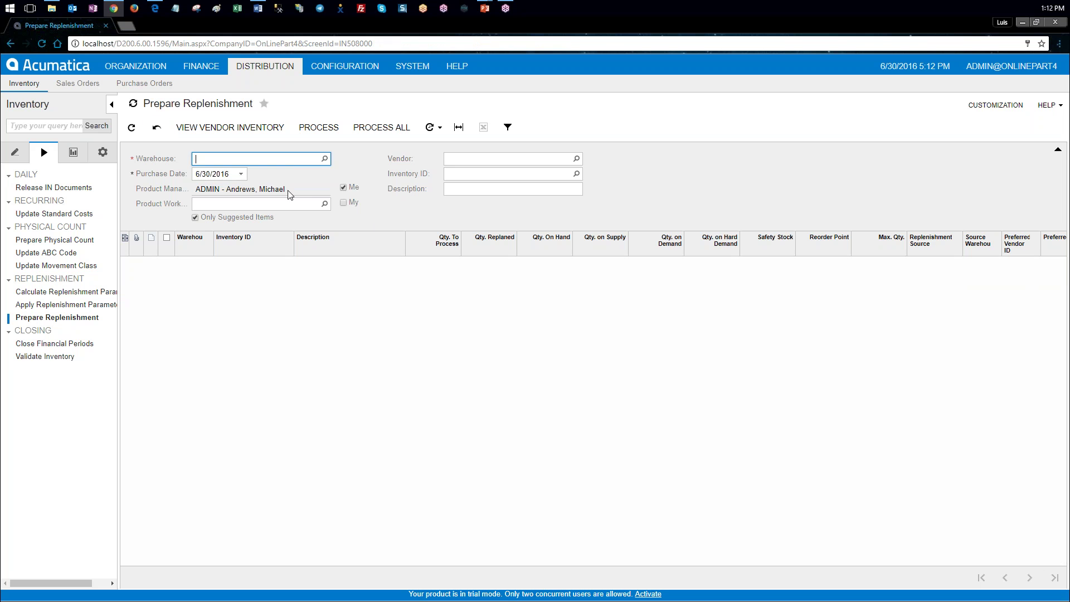
click(325, 159)
double_click(266, 227)
click(343, 188)
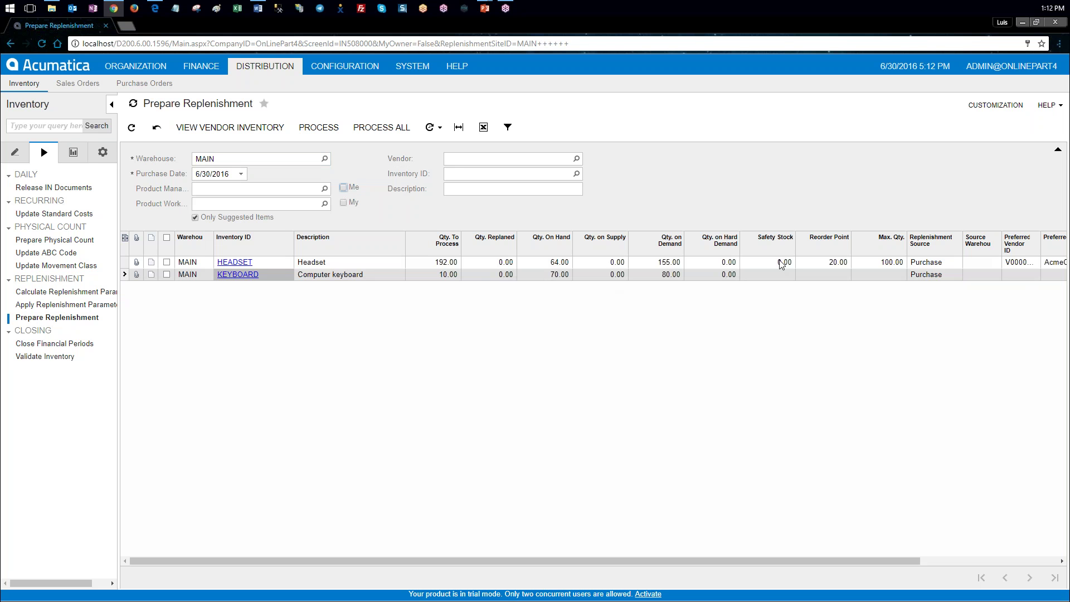
click(562, 275)
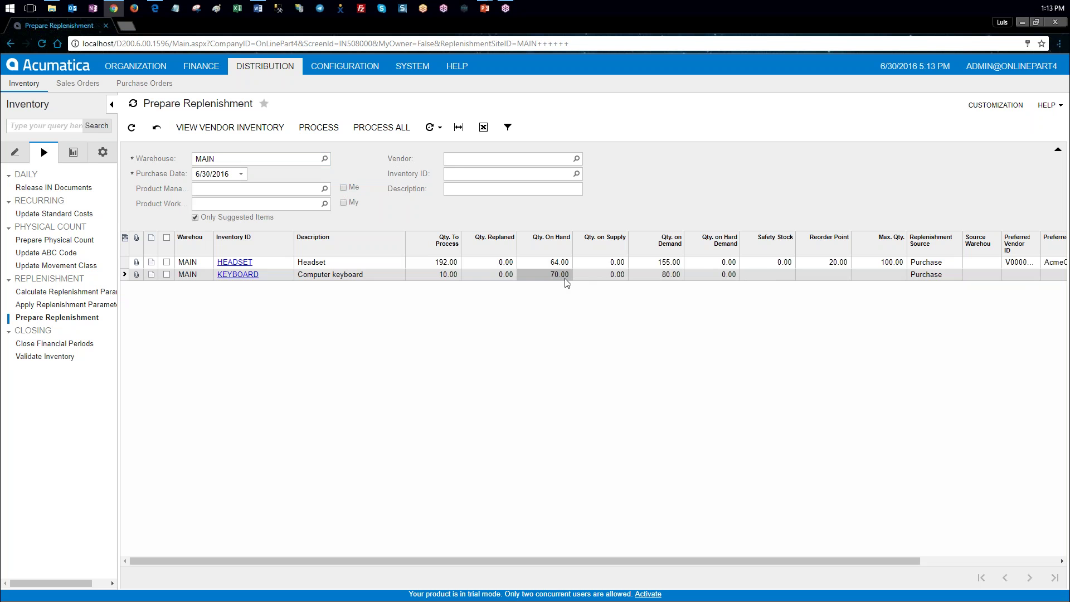
mouse_move(862, 560)
mouse_down()
mouse_move(1016, 553)
mouse_move(864, 556)
mouse_up()
key(alt+Tab)
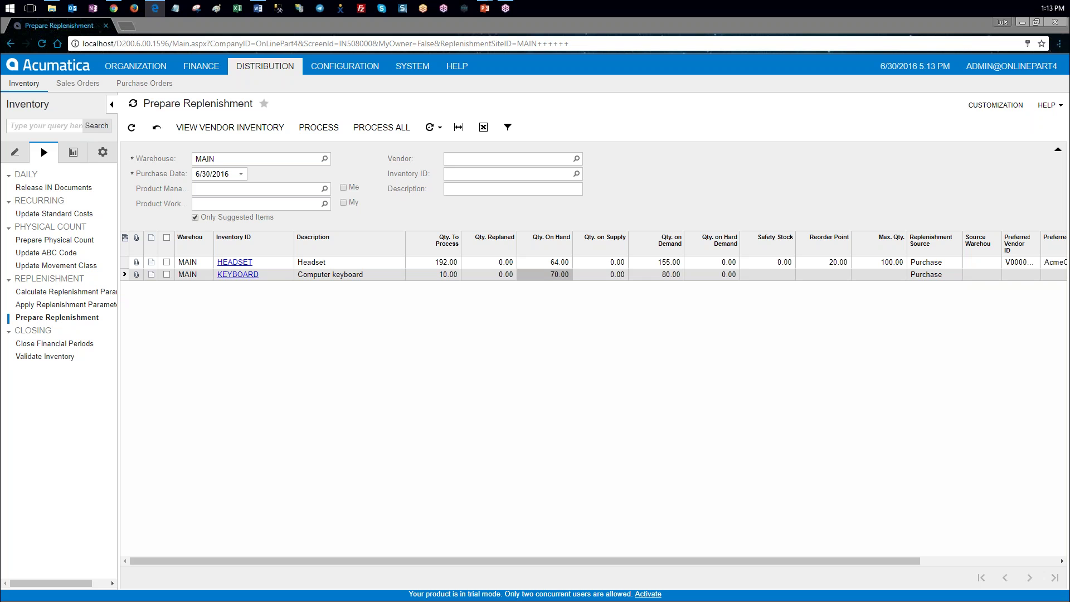
click(309, 263)
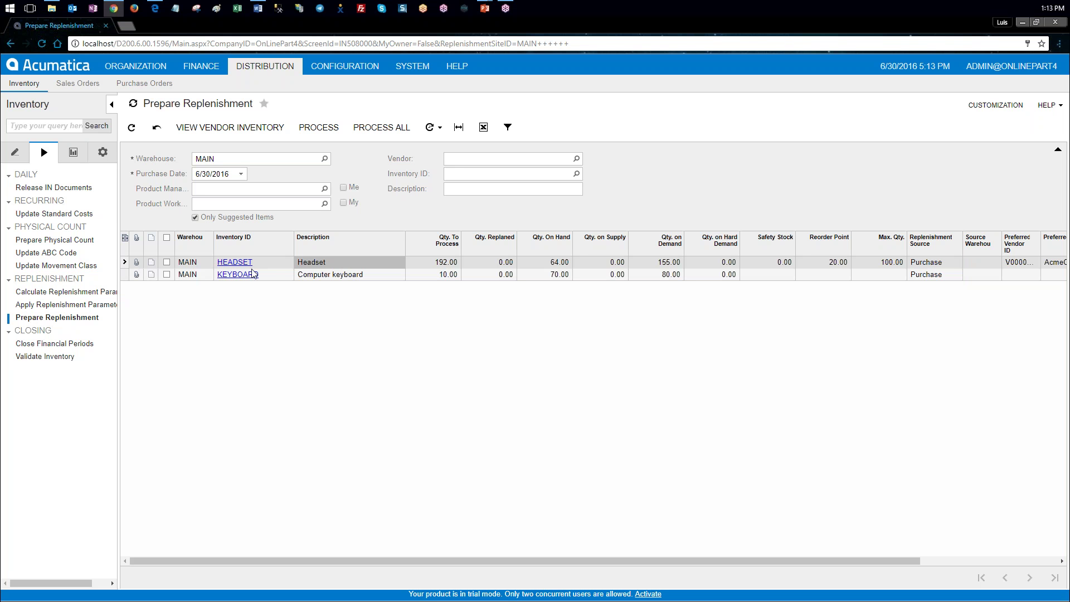
click(451, 263)
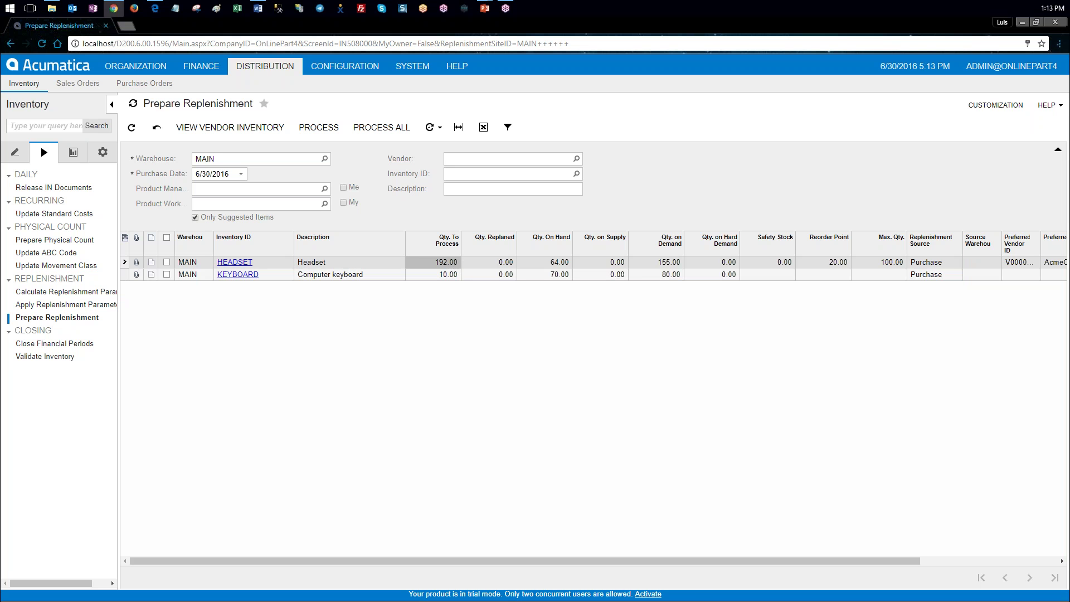
- Switch to the D200 Distribution training guide in Edge and place its window beside the Qty. To Process column
click(155, 7)
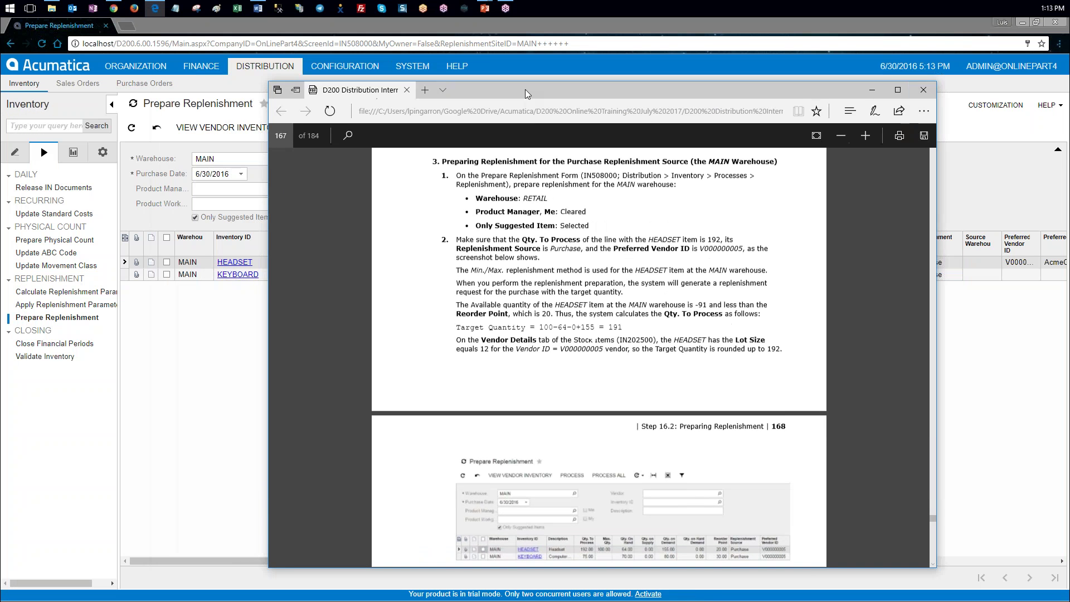
drag(525, 89, 593, 86)
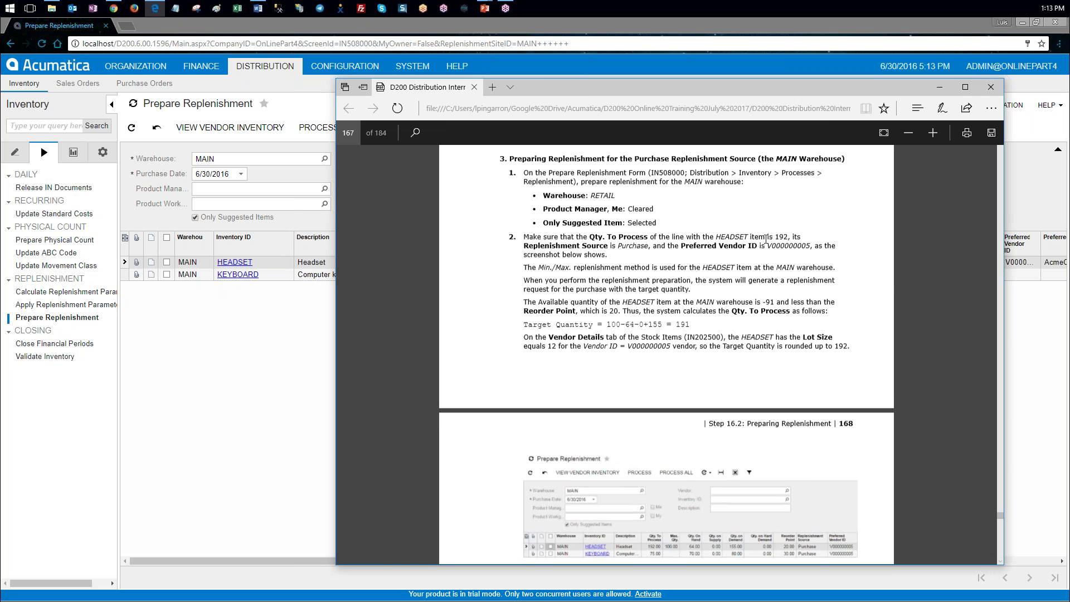
drag(647, 92, 775, 96)
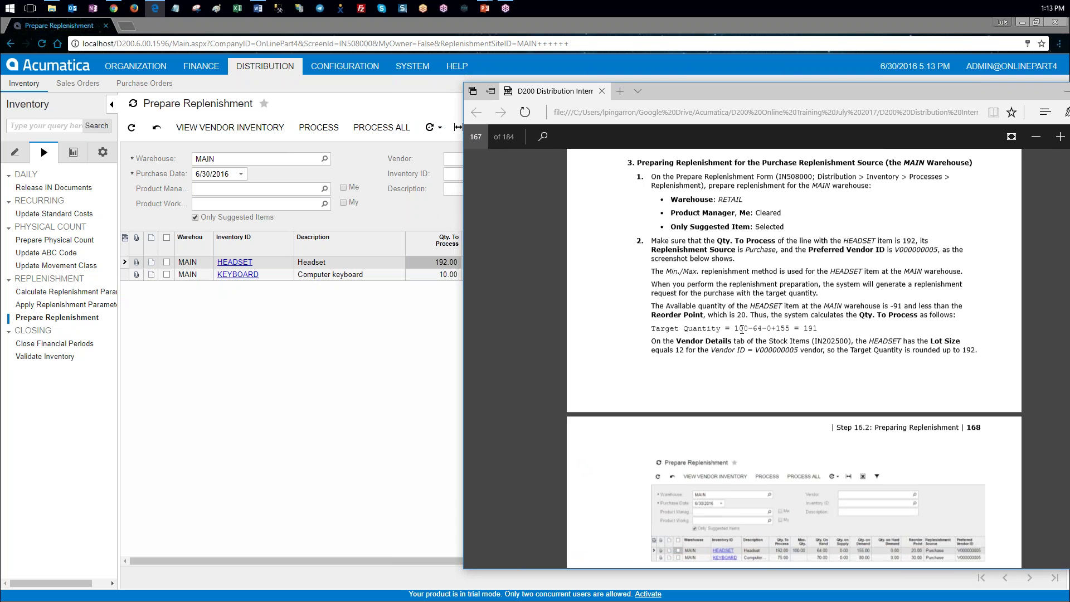
- Compare the guide's Target Quantity formula, term by term, with its HEADSET calculation for the MAIN warehouse
double_click(742, 329)
scroll(965, 320, up, 2)
scroll(965, 320, up, 2)
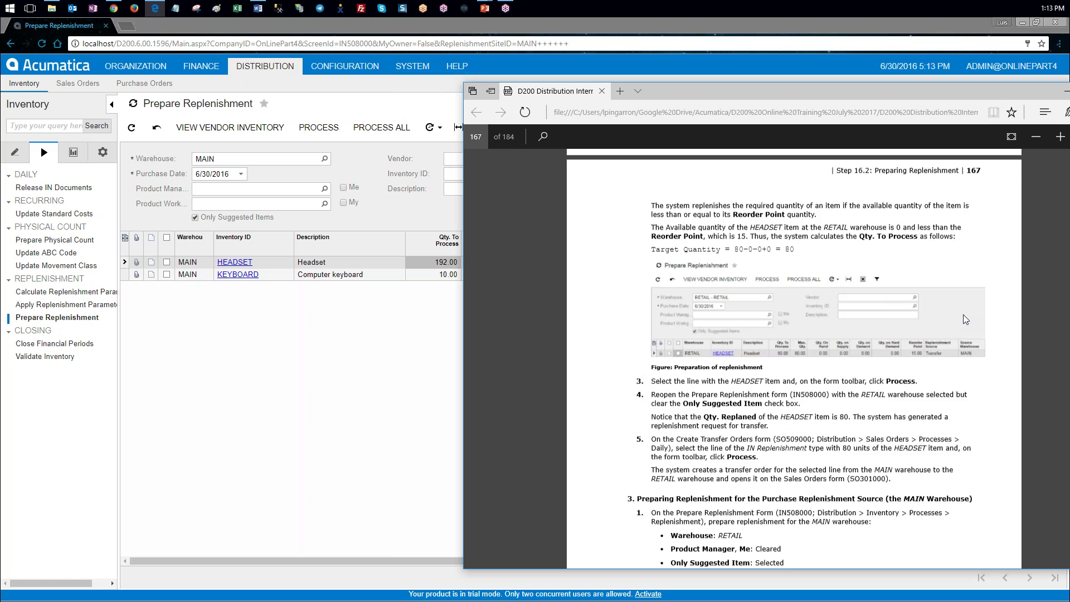
scroll(965, 320, up, 3)
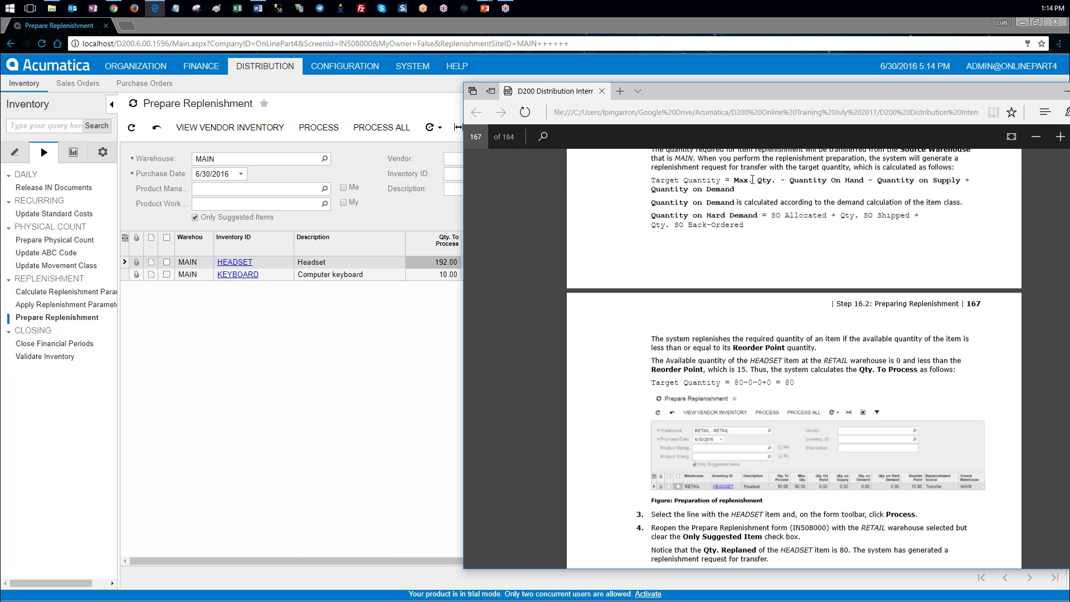
drag(734, 180, 768, 182)
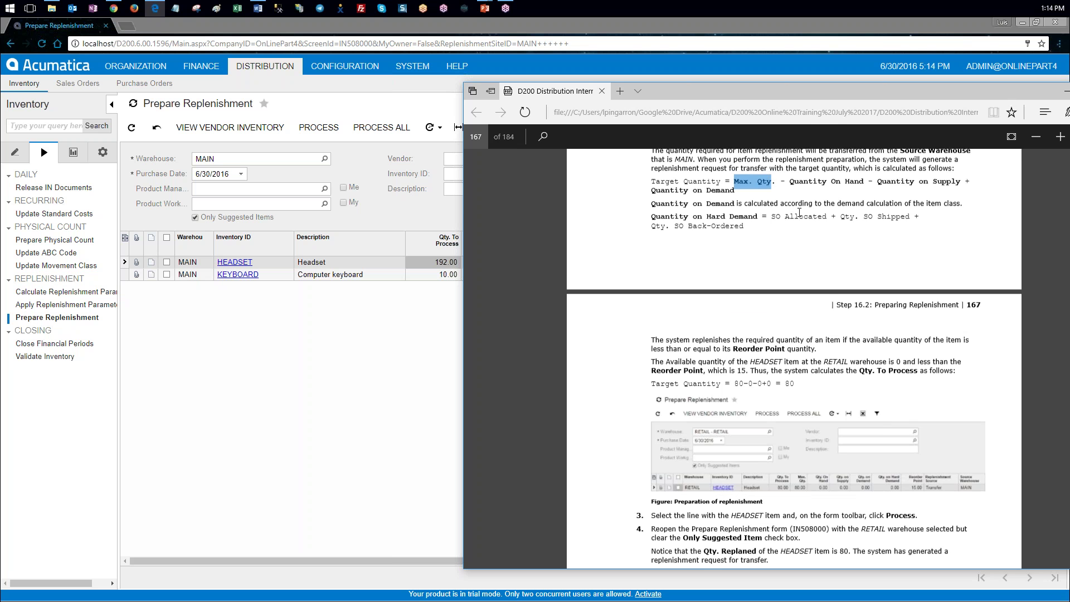
scroll(800, 212, down, 5)
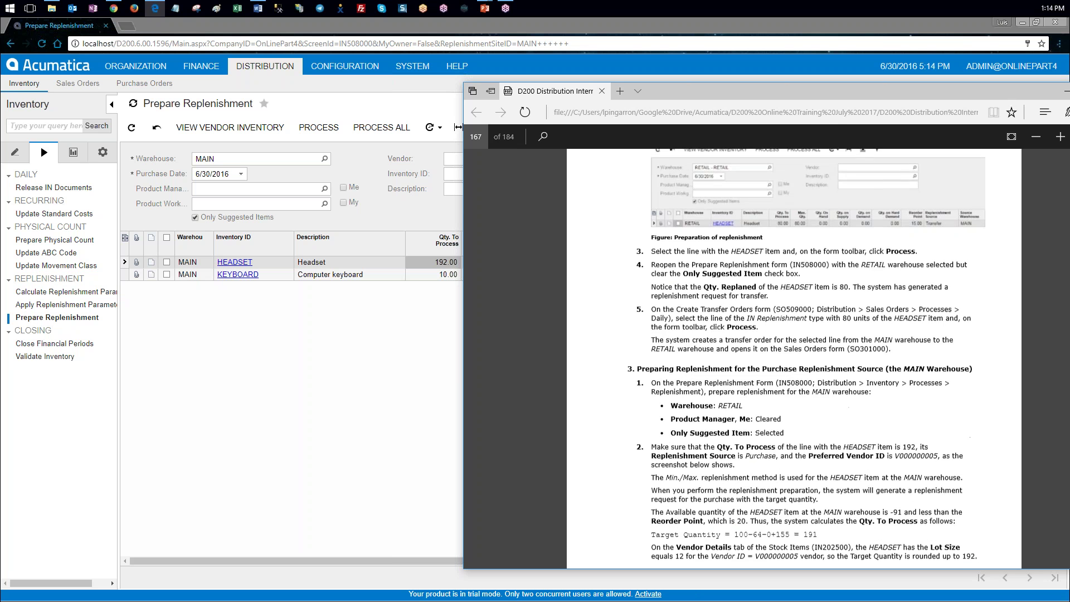
scroll(758, 469, up, 7)
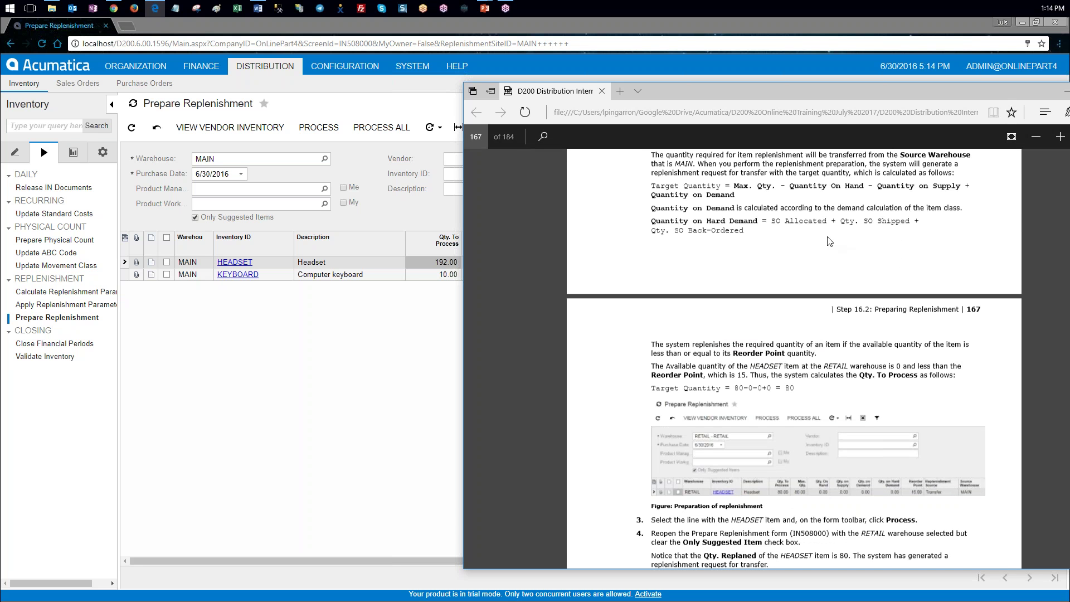
drag(789, 185, 865, 187)
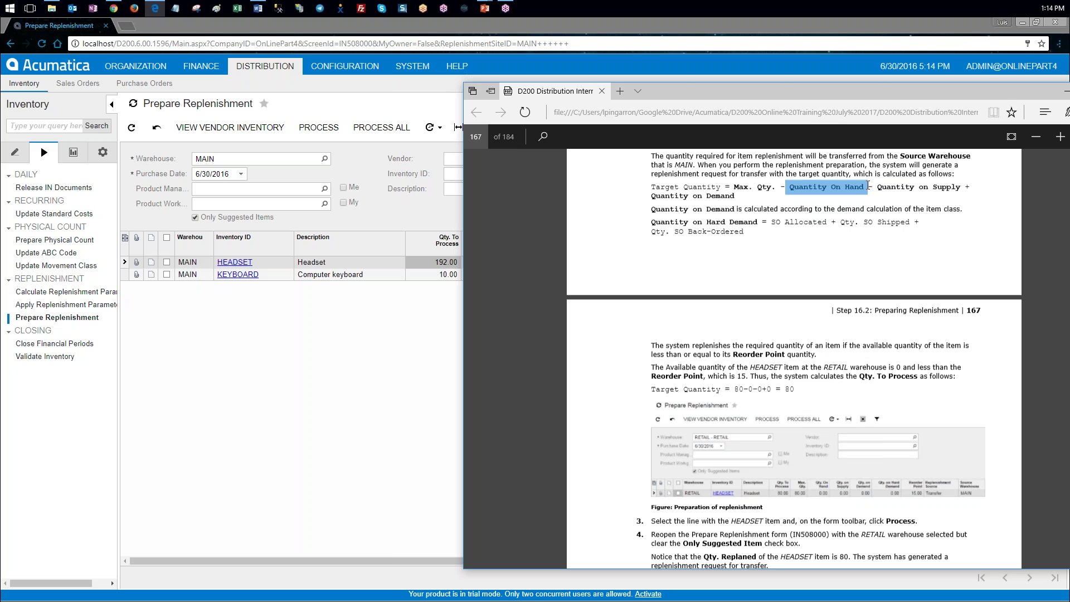
scroll(951, 425, down, 4)
scroll(952, 425, down, 3)
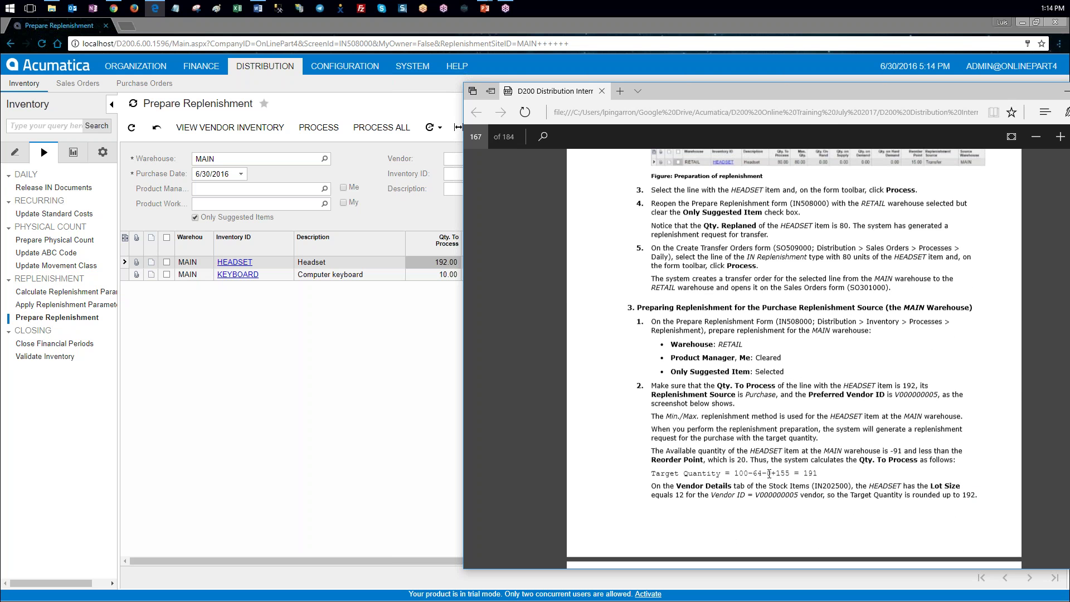
scroll(994, 371, up, 7)
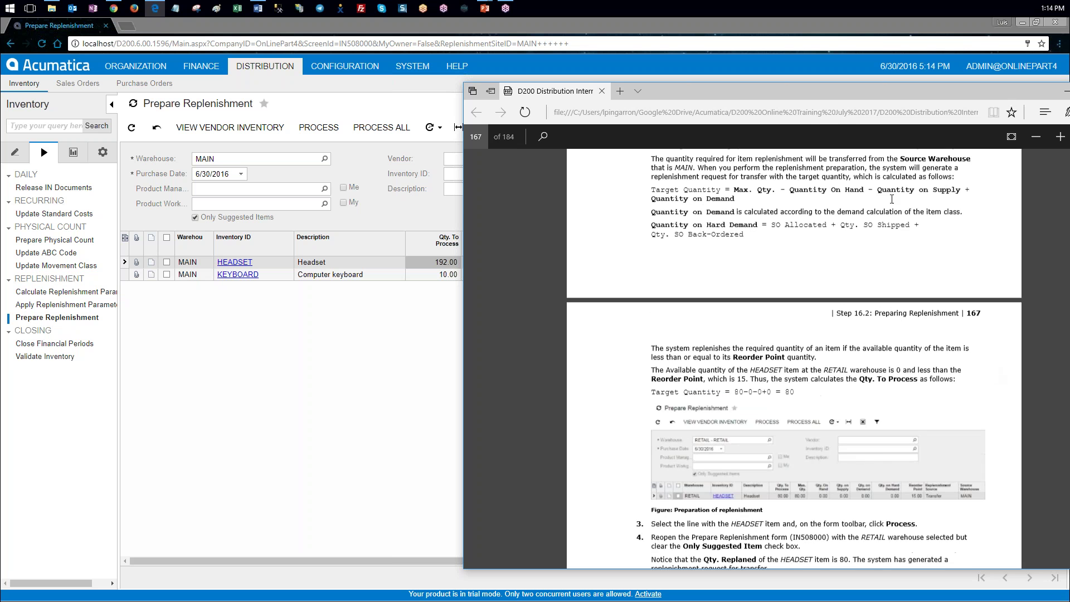
scroll(956, 349, down, 6)
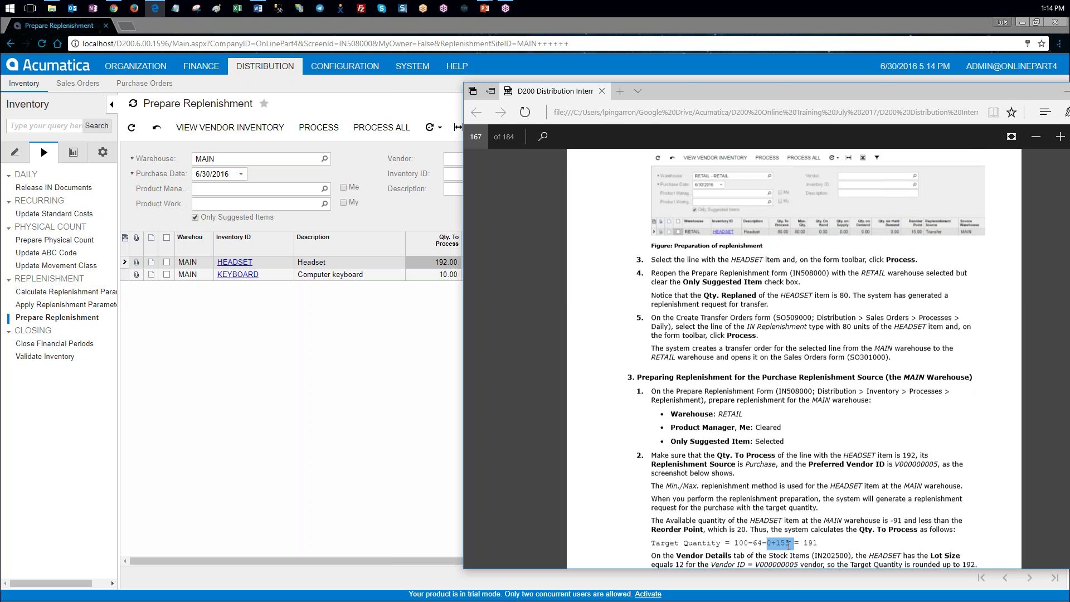
- Review how the guide defines Quantity on Demand and match it to the demand term in the HEADSET calculation for MAIN
scroll(979, 349, up, 7)
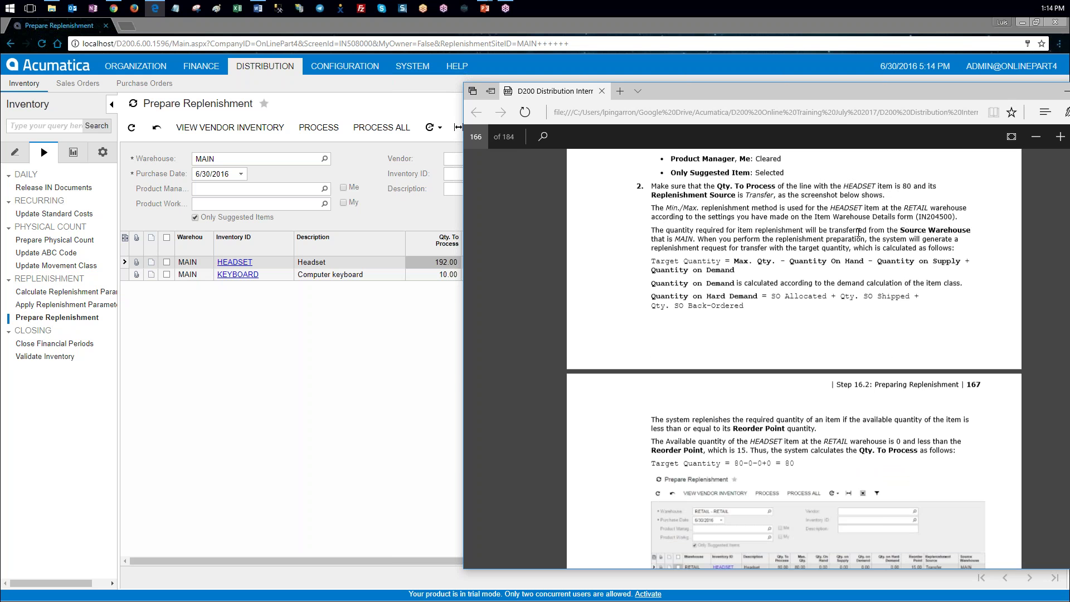
scroll(877, 234, up, 2)
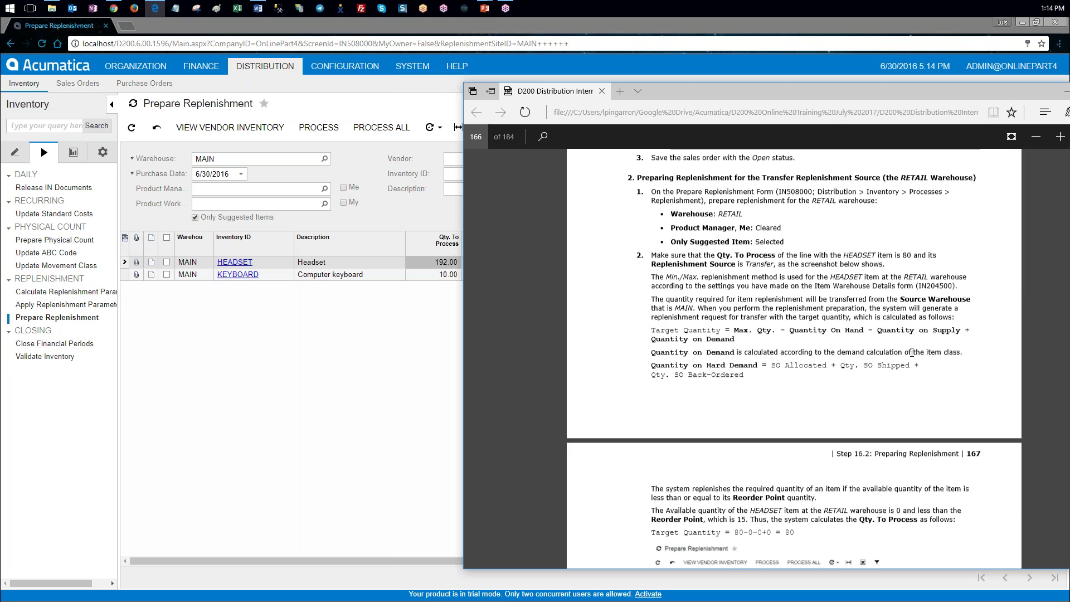
scroll(923, 361, down, 2)
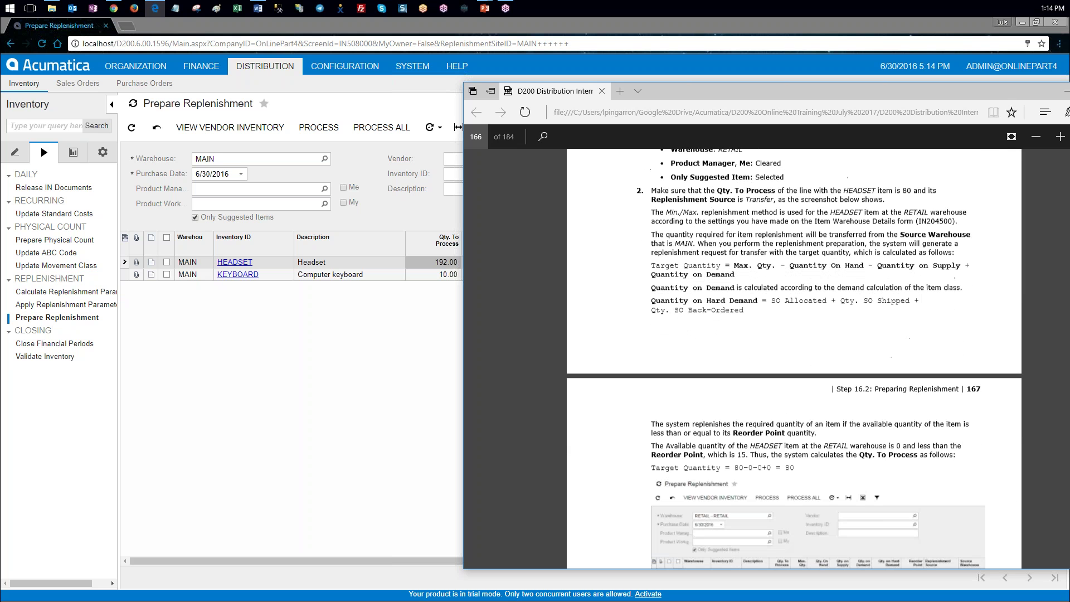
scroll(923, 379, down, 2)
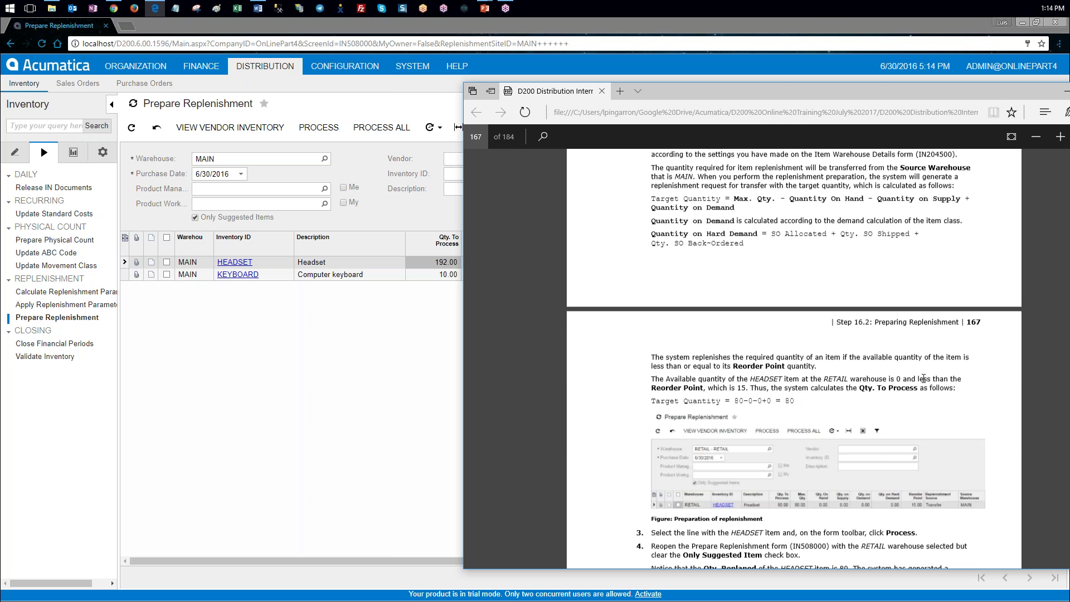
scroll(925, 357, up, 10)
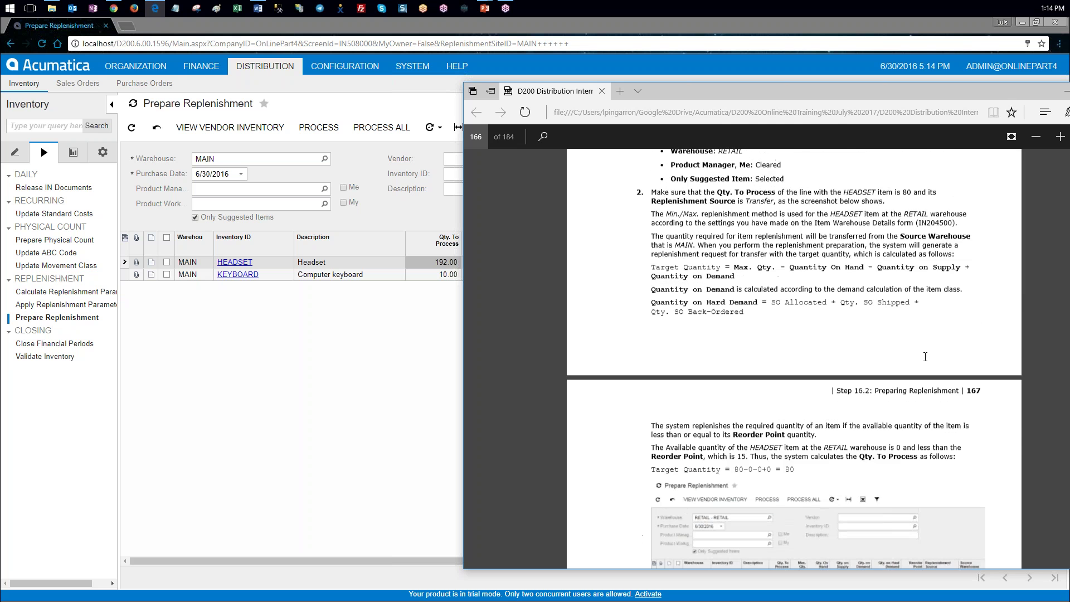
scroll(929, 358, down, 15)
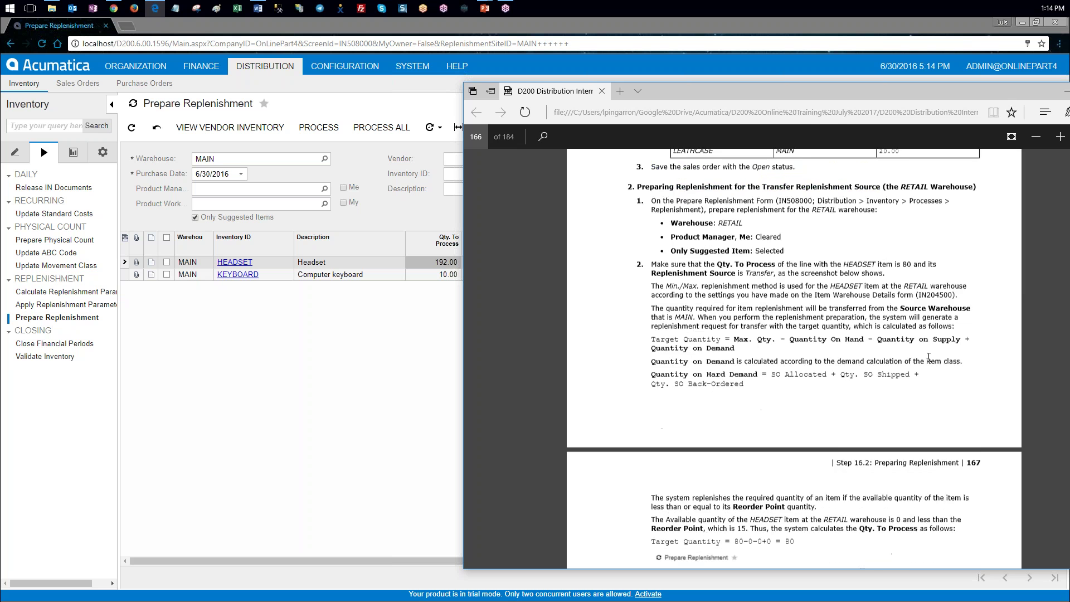
scroll(928, 358, down, 6)
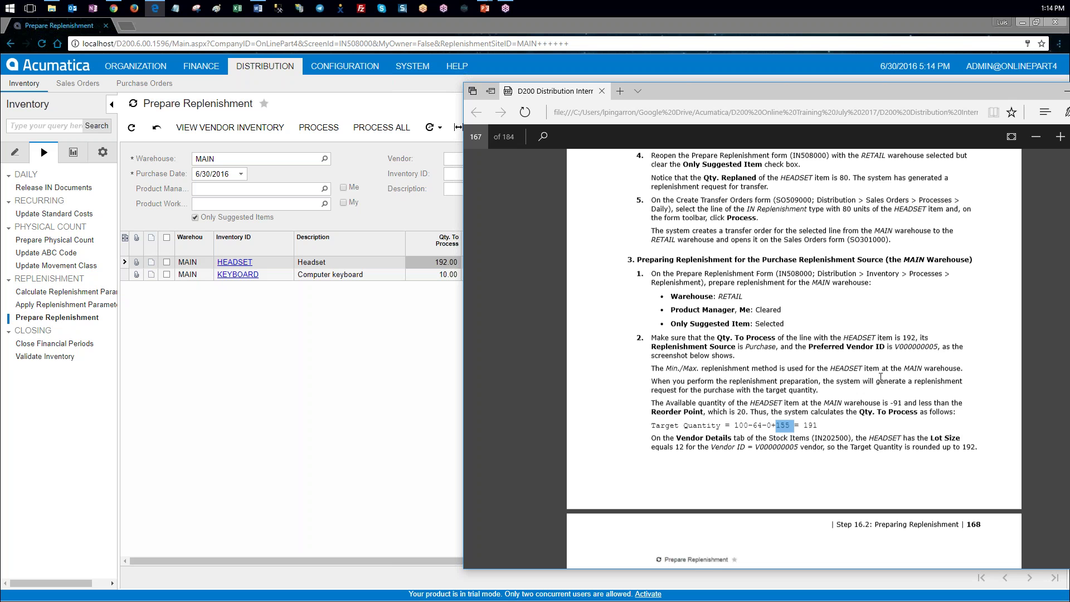
- Return to the guide's Target Quantity formula and locate its Quantity on Demand term
scroll(963, 343, up, 2)
scroll(963, 342, up, 2)
scroll(963, 342, up, 6)
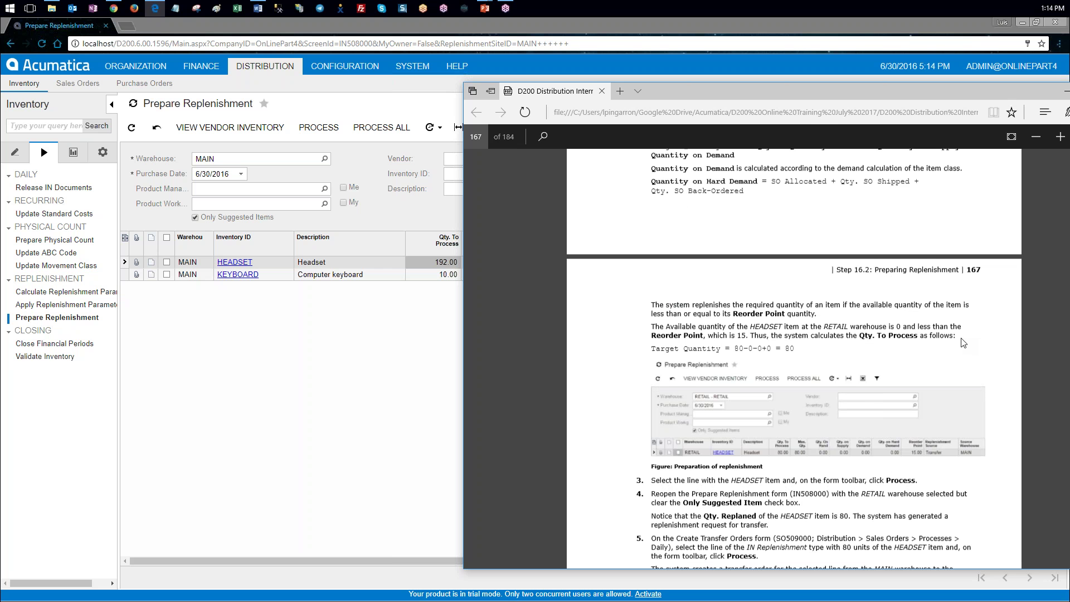
scroll(963, 342, up, 2)
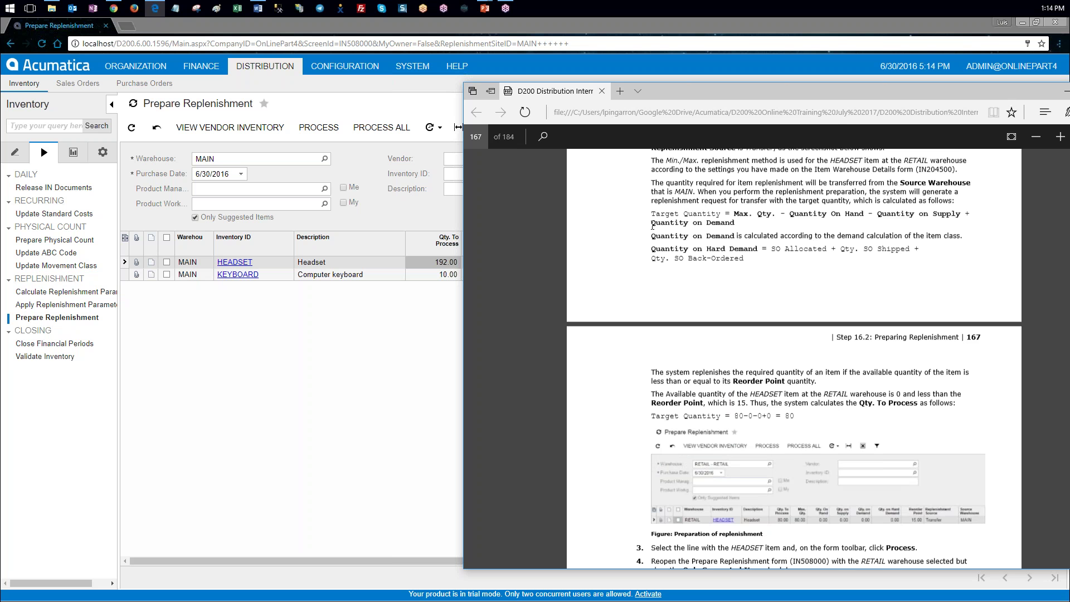
drag(652, 225, 735, 224)
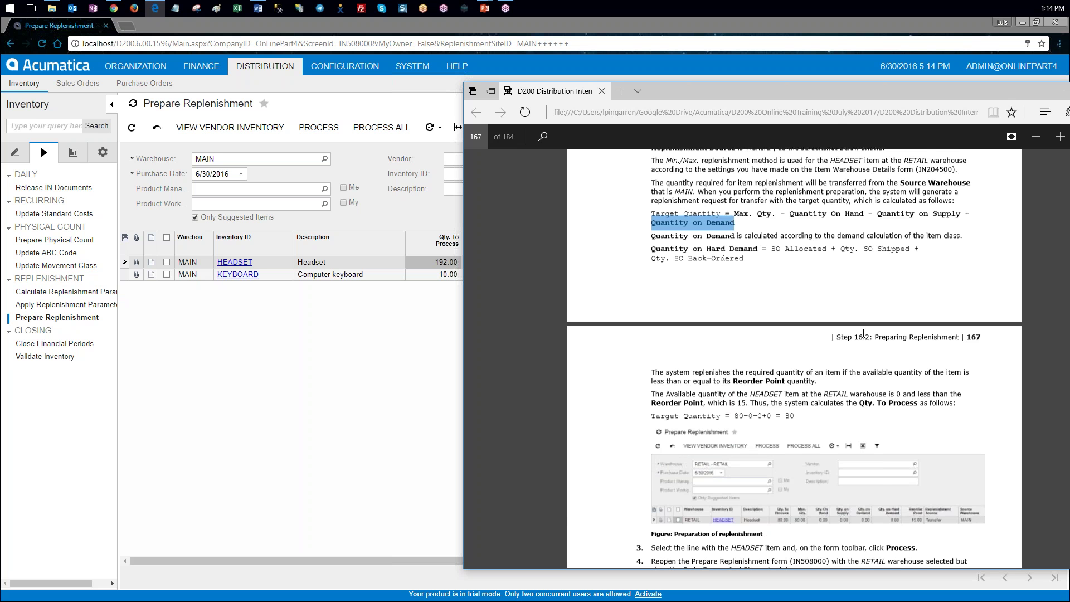
- Compare the guide's calculated HEADSET target quantity for MAIN with the item's Qty. To Process on Prepare Replenishment
scroll(893, 342, down, 10)
scroll(925, 332, down, 2)
scroll(930, 334, down, 2)
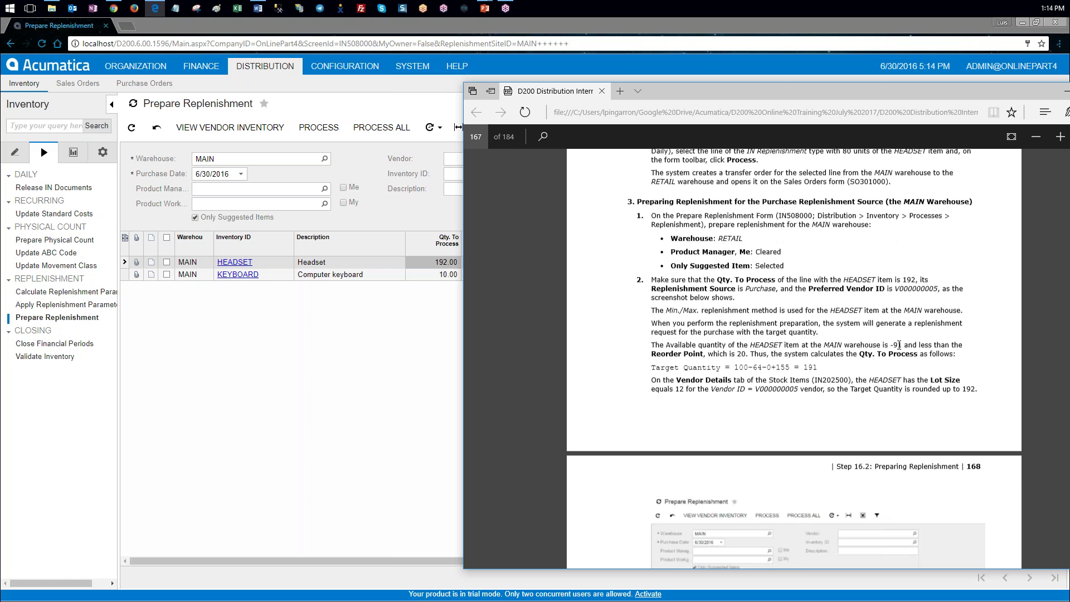
drag(803, 368, 818, 367)
click(450, 261)
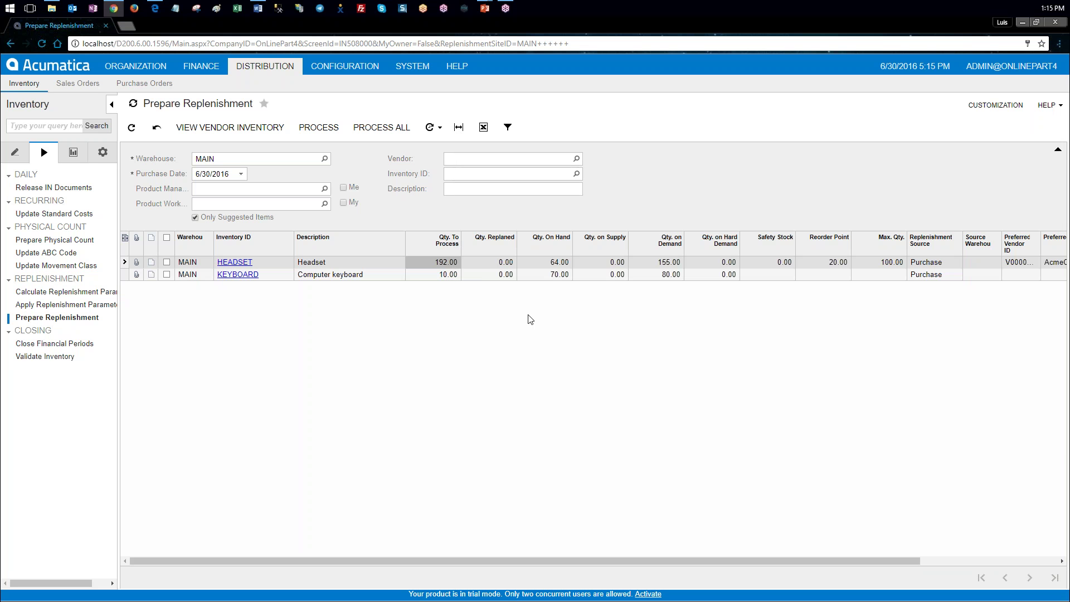
- Review in the guide how the vendor's Lot Size rounds the HEADSET target quantity for the MAIN warehouse
key(alt+Tab)
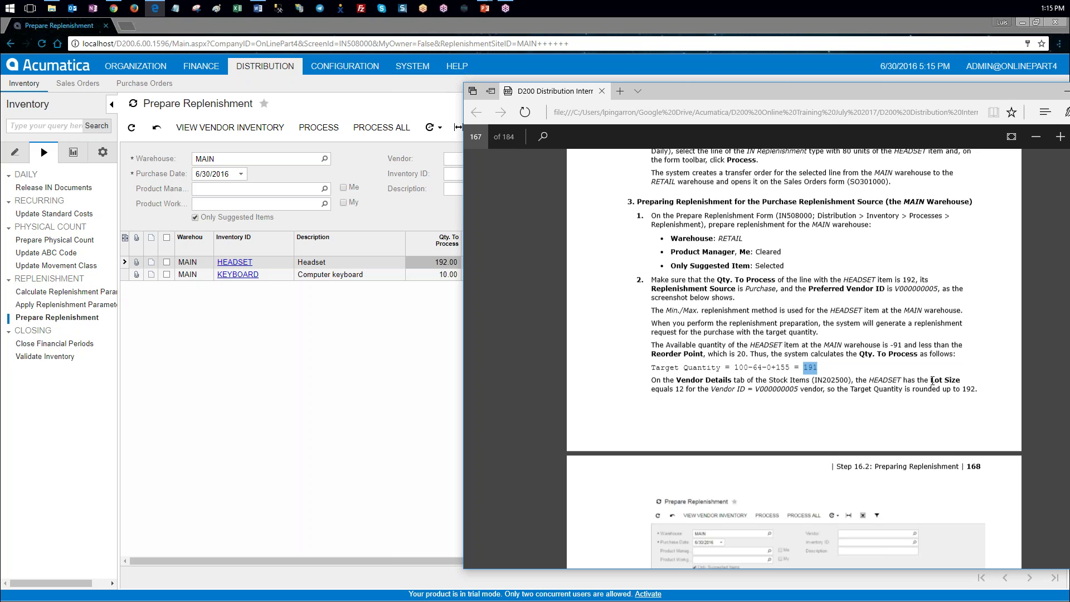
drag(928, 381, 960, 382)
drag(674, 390, 686, 391)
click(966, 390)
drag(966, 389, 977, 390)
scroll(850, 336, down, 3)
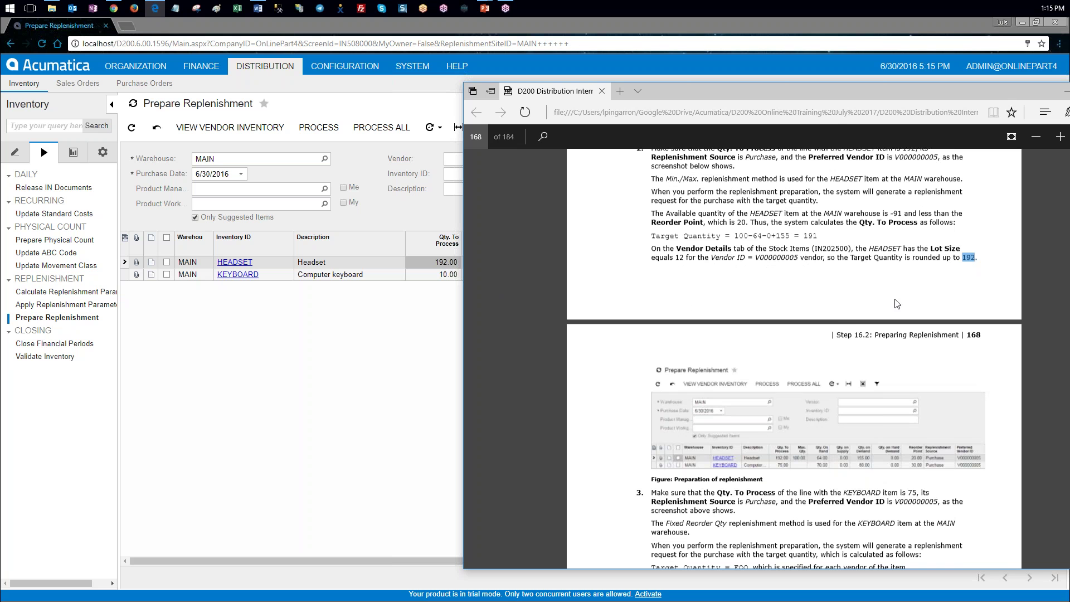
drag(932, 248, 957, 245)
- Read the guide's KEYBOARD section on the Fixed Reorder Qty method and its EOQ-based target quantity
scroll(930, 305, down, 2)
scroll(930, 306, down, 2)
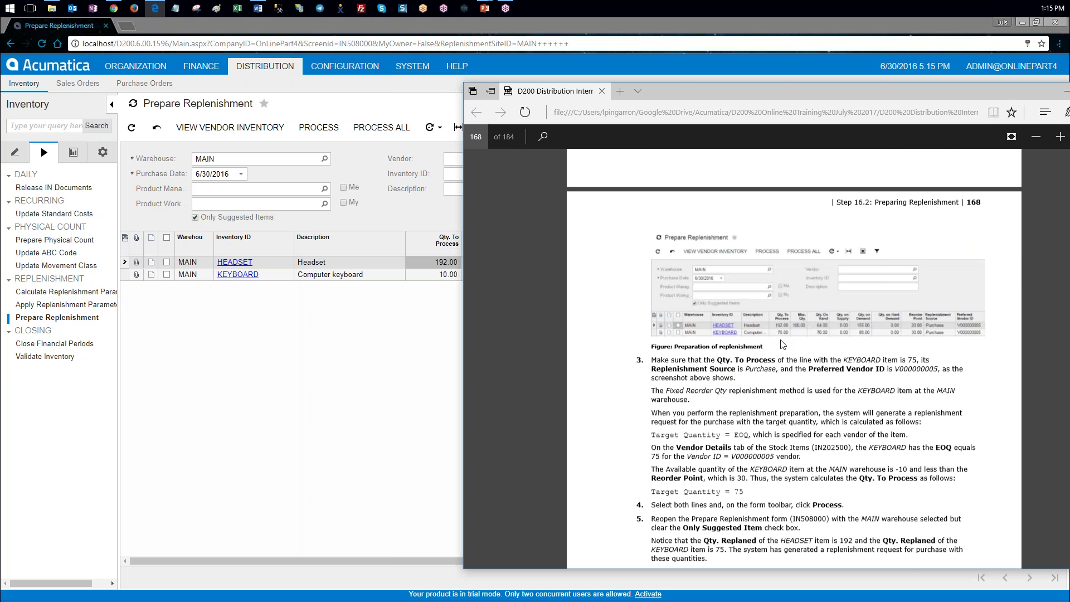
scroll(860, 374, down, 2)
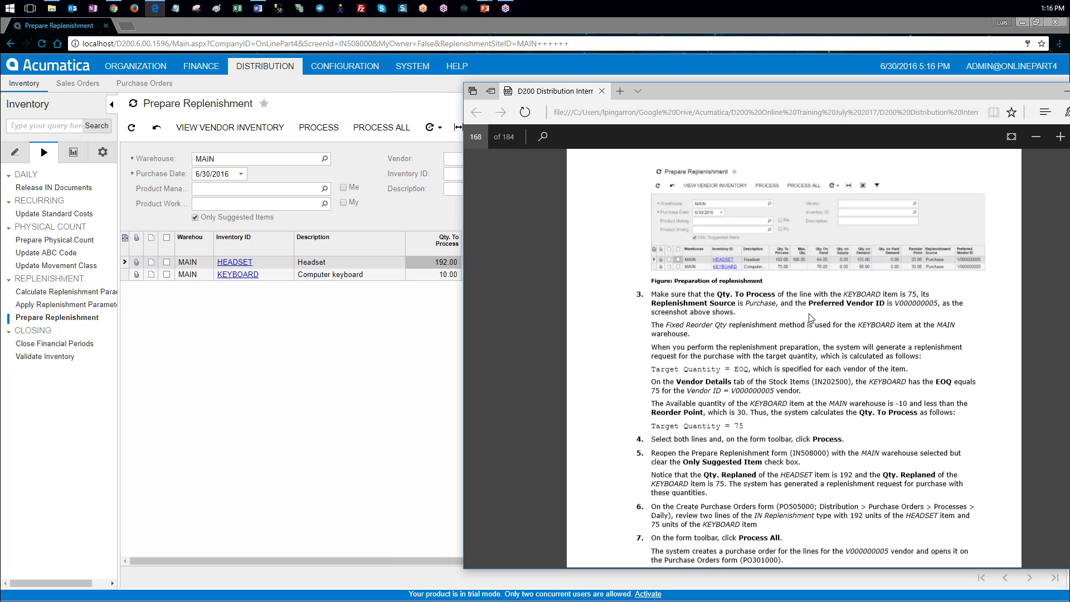
drag(666, 327, 728, 327)
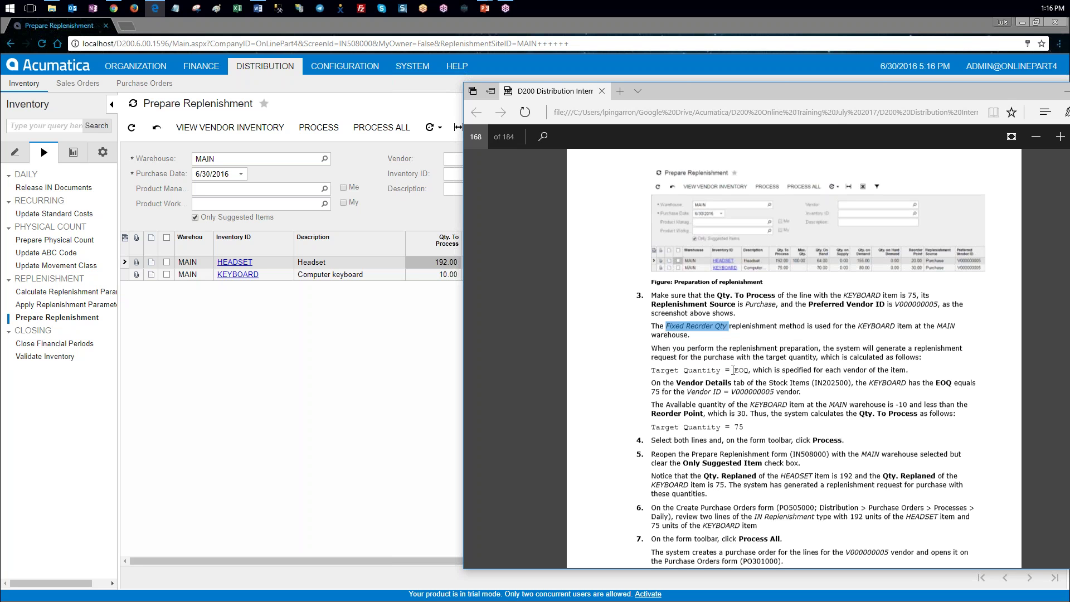
drag(729, 371, 749, 370)
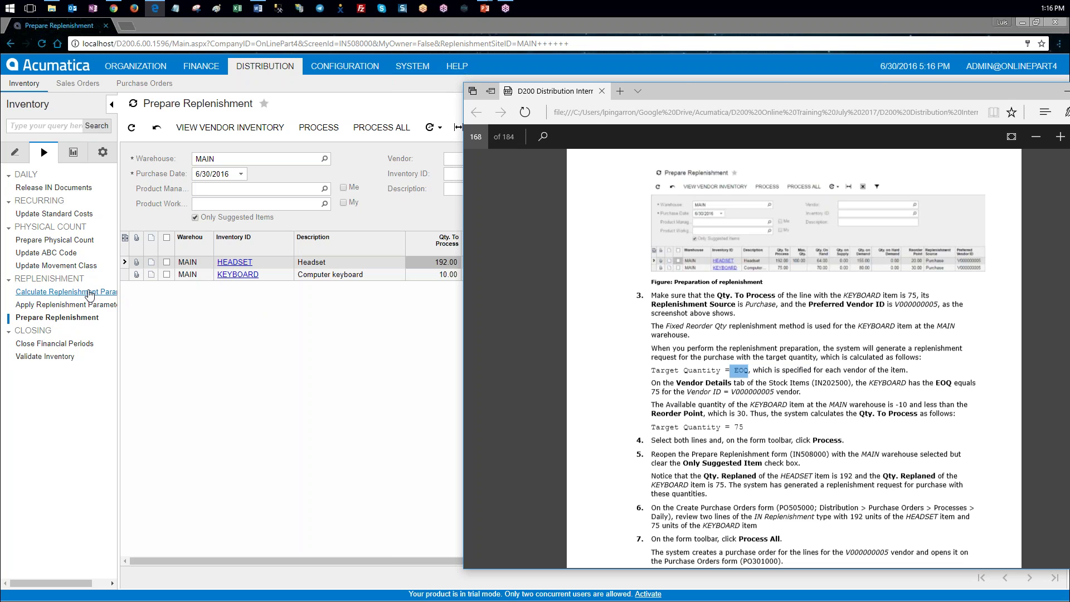
- Add AcmeCo as a vendor of the KEYBOARD stock item with an EOQ of 75, and save the item
click(240, 275)
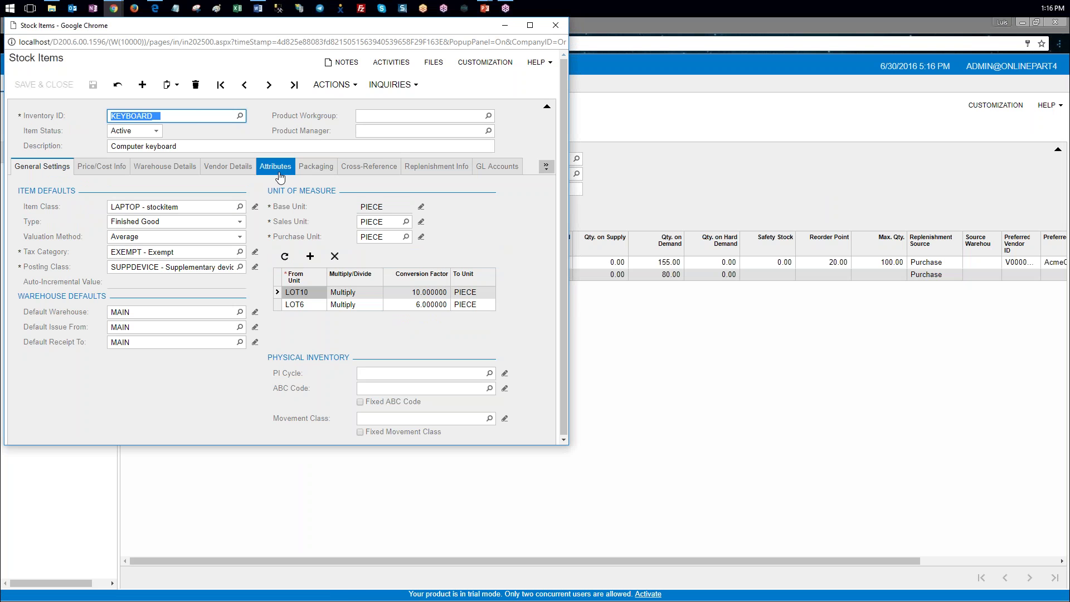
click(228, 166)
click(94, 231)
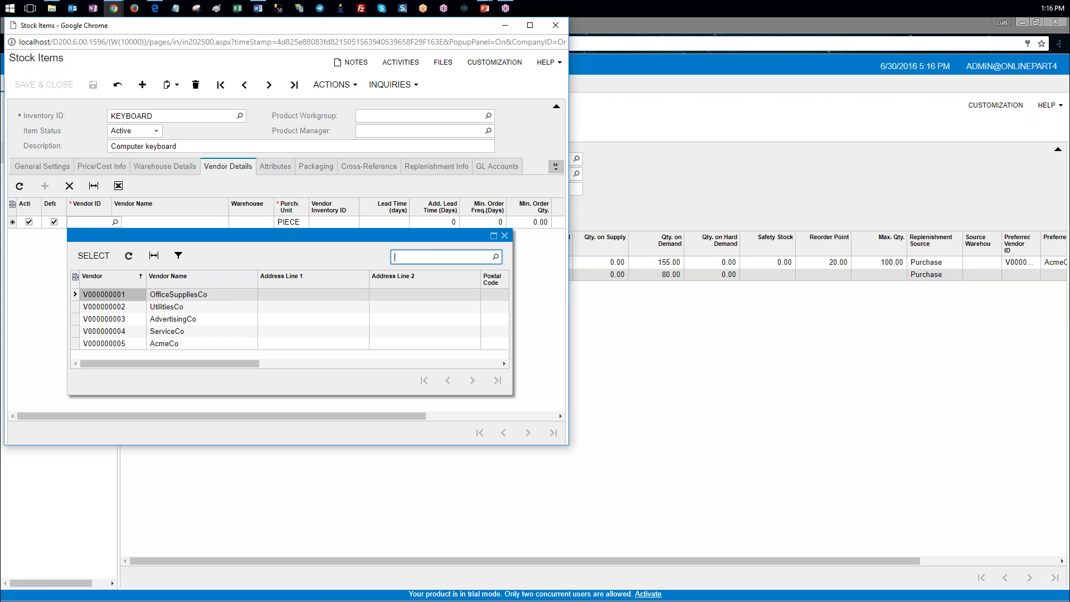
double_click(131, 344)
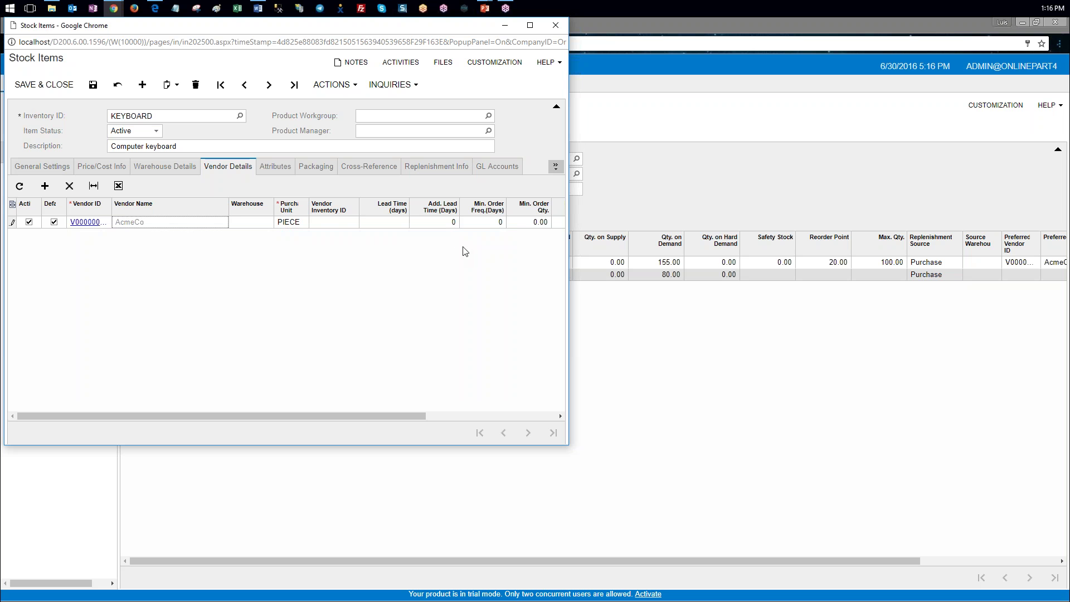
drag(373, 416, 464, 420)
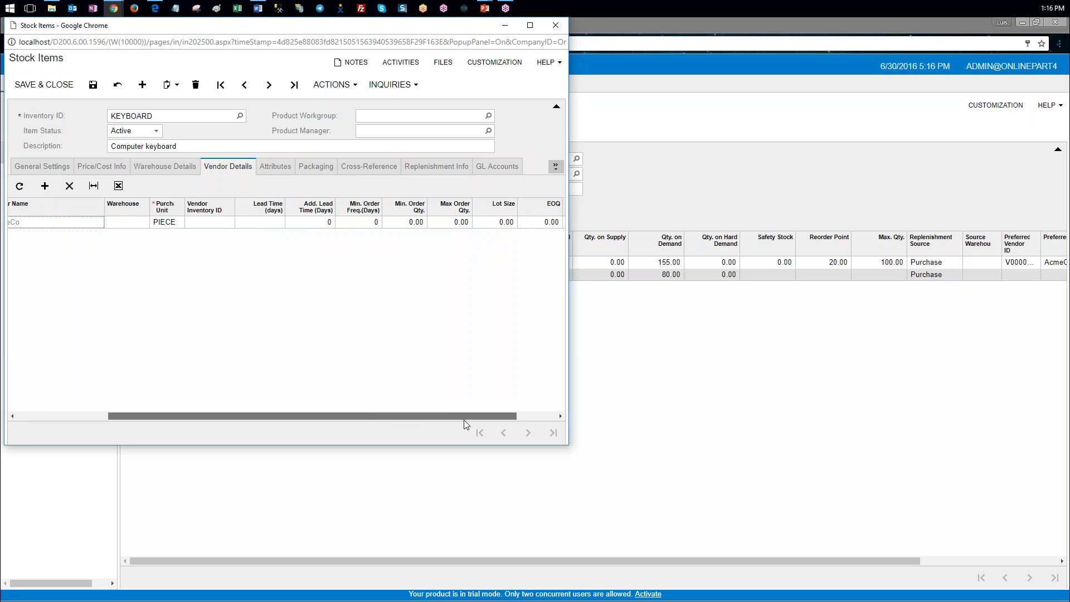
click(535, 223)
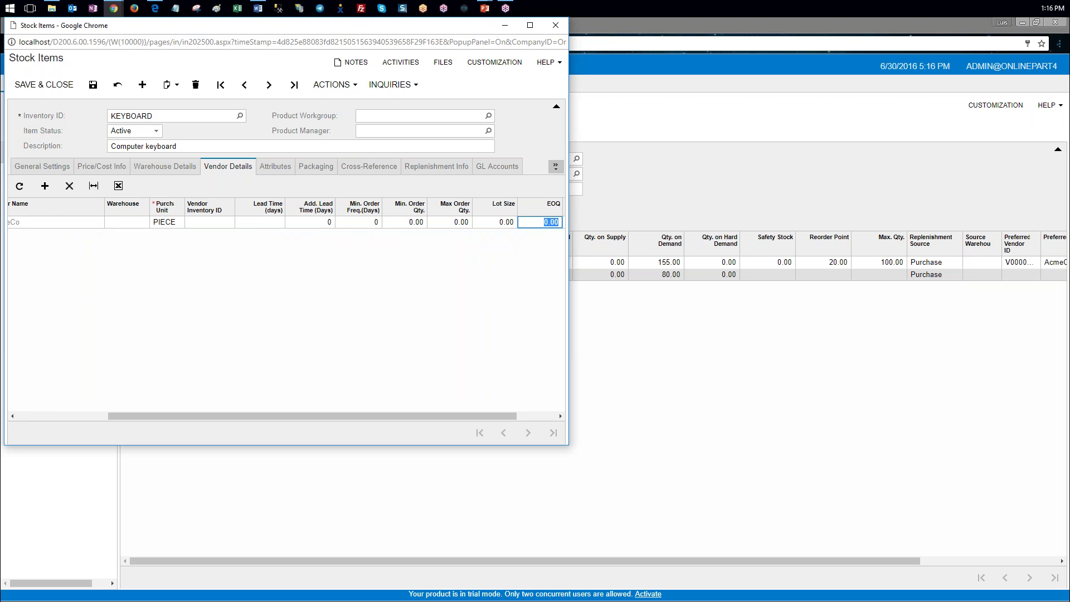
key(Tab)
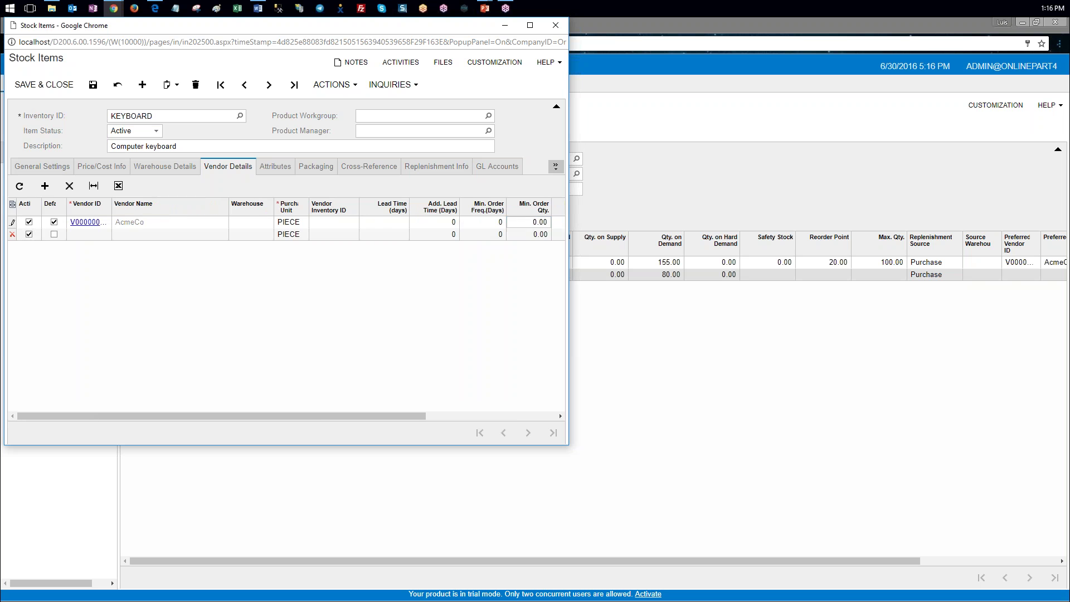
click(535, 223)
drag(376, 417, 256, 404)
click(68, 85)
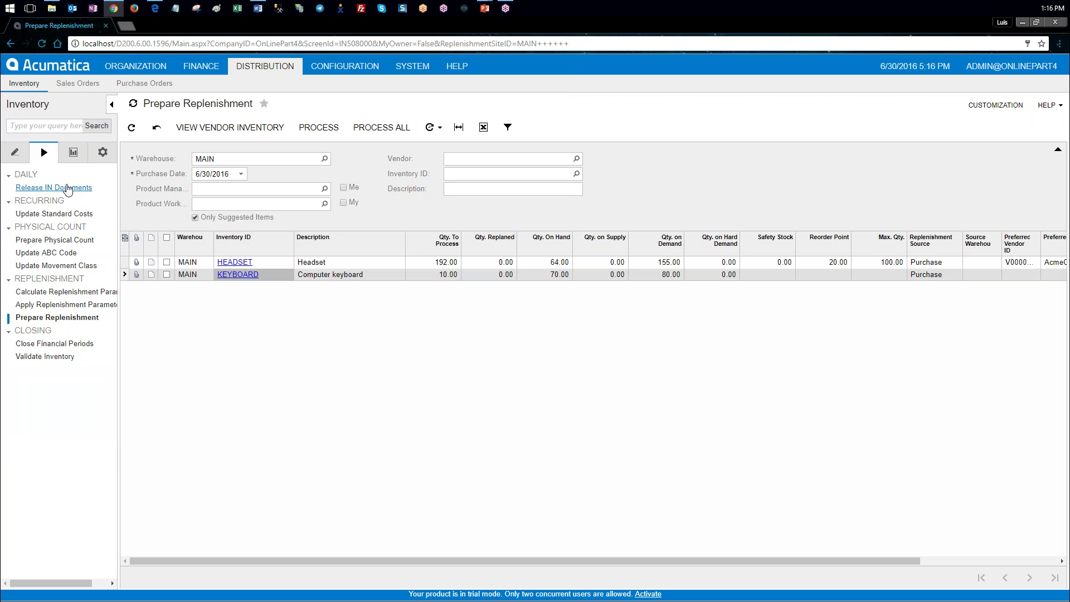
- Check the KEYBOARD stock item's replenishment parameters and close the item
click(15, 152)
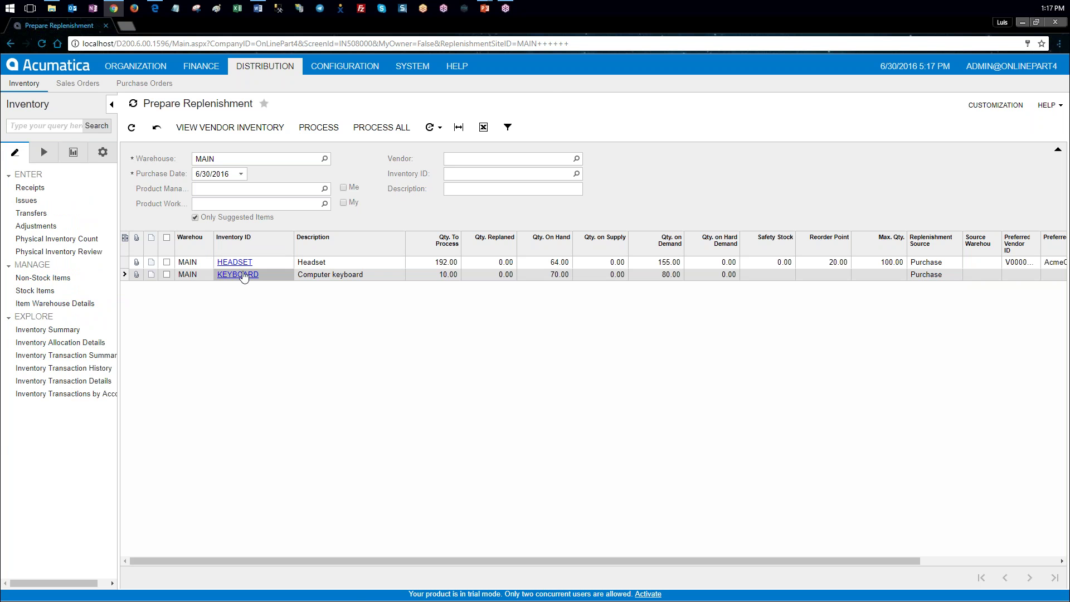
click(242, 279)
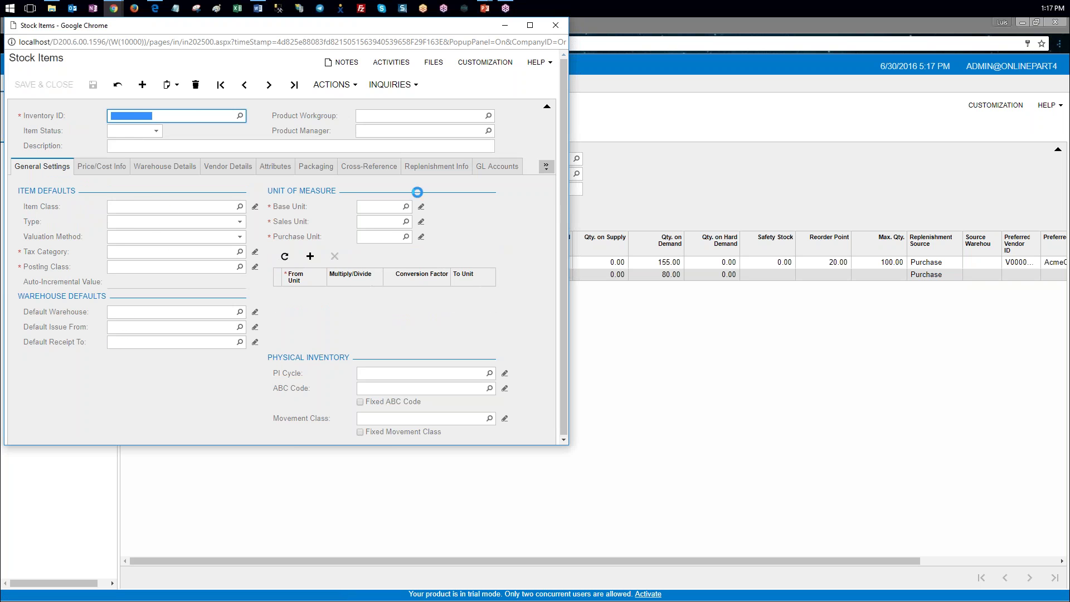
click(436, 166)
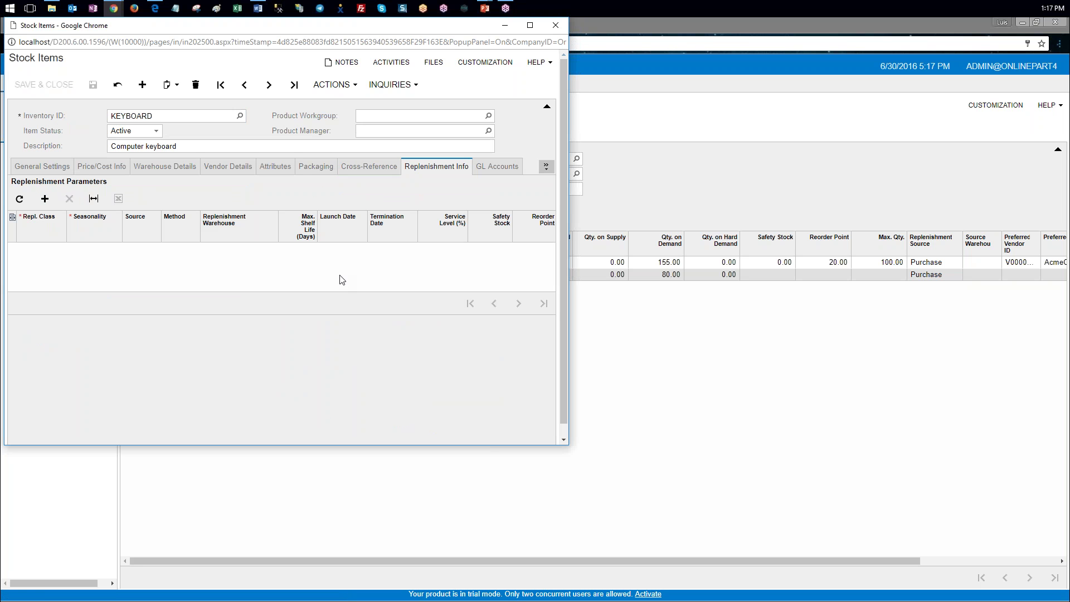
click(556, 25)
- In KEYBOARD's Item Warehouse Details for MAIN, set the replenishment class to PURCHASE, source to Purchase and method to Fixed Reorder Qty, and save
click(57, 303)
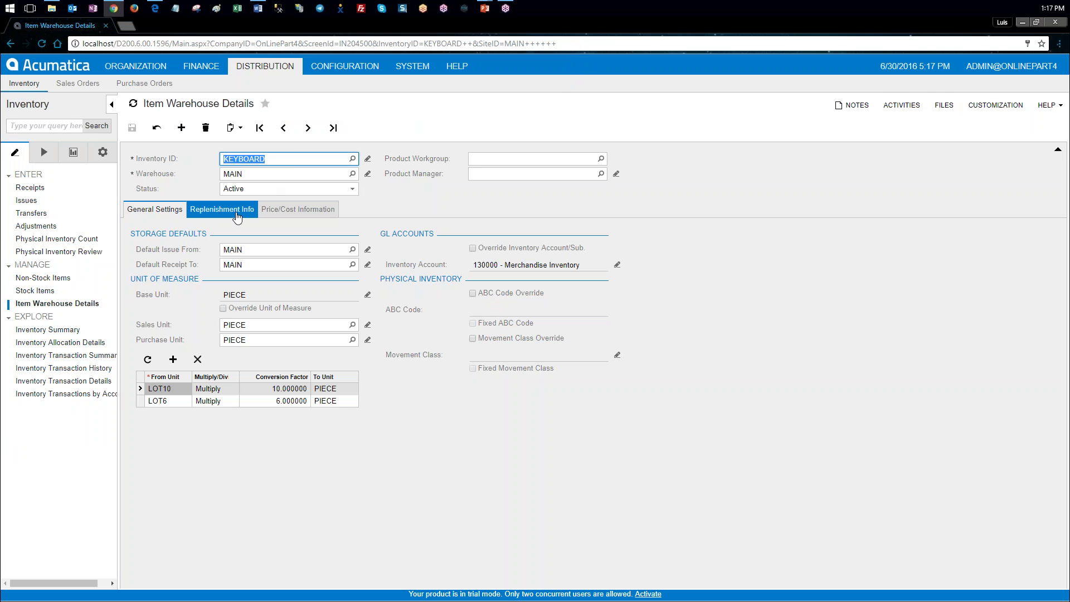
click(222, 209)
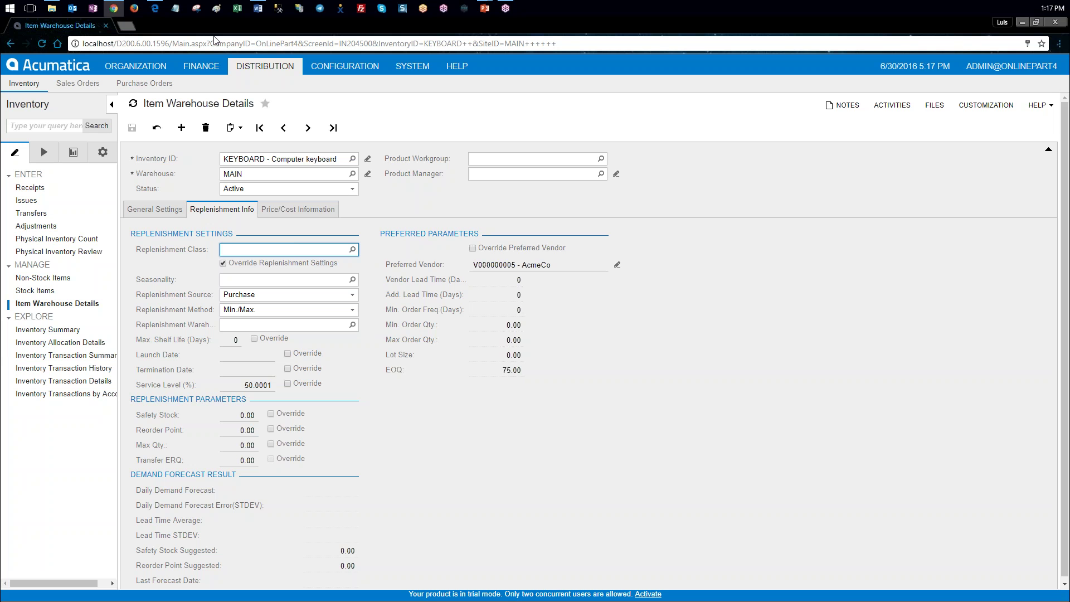
click(155, 7)
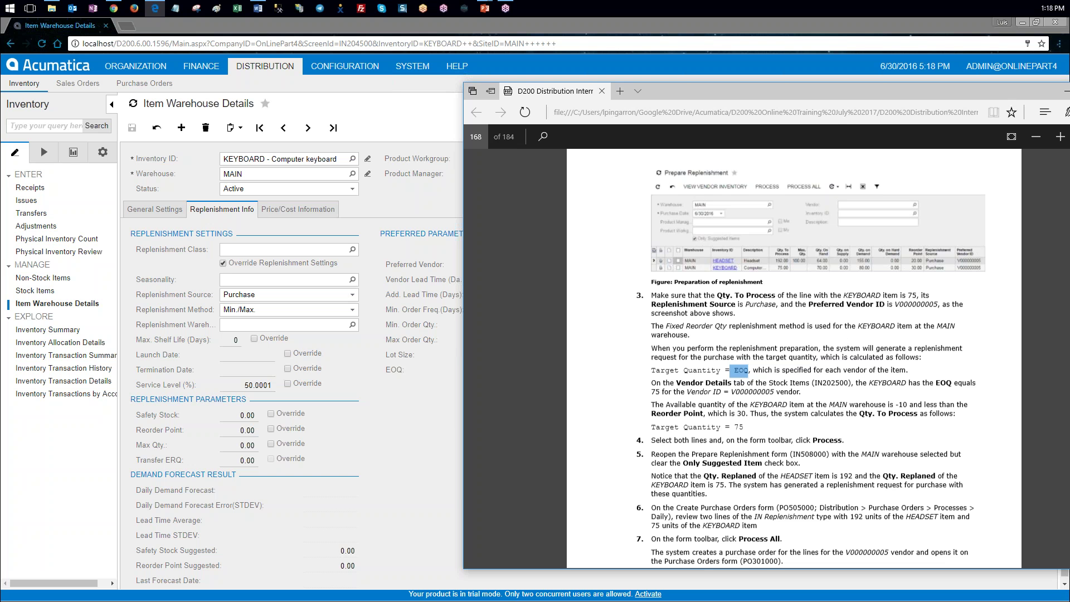
click(353, 251)
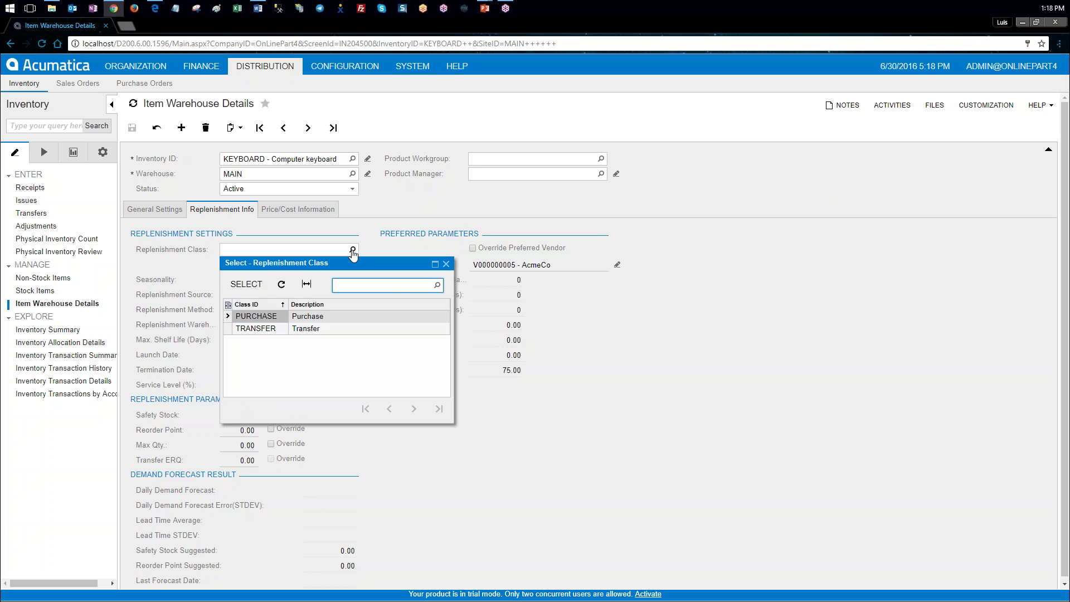
double_click(273, 317)
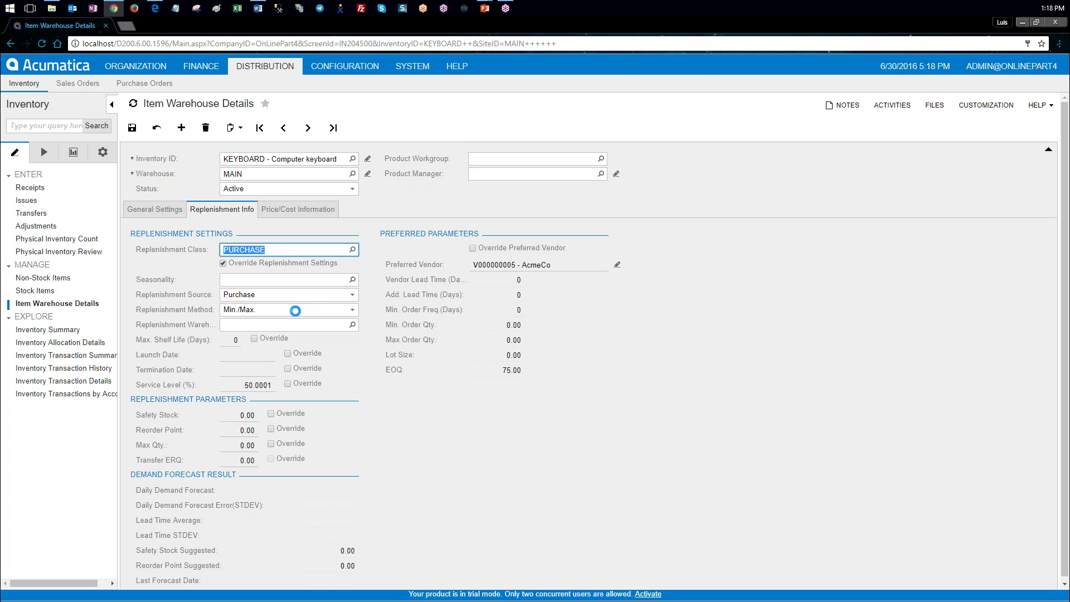
click(353, 280)
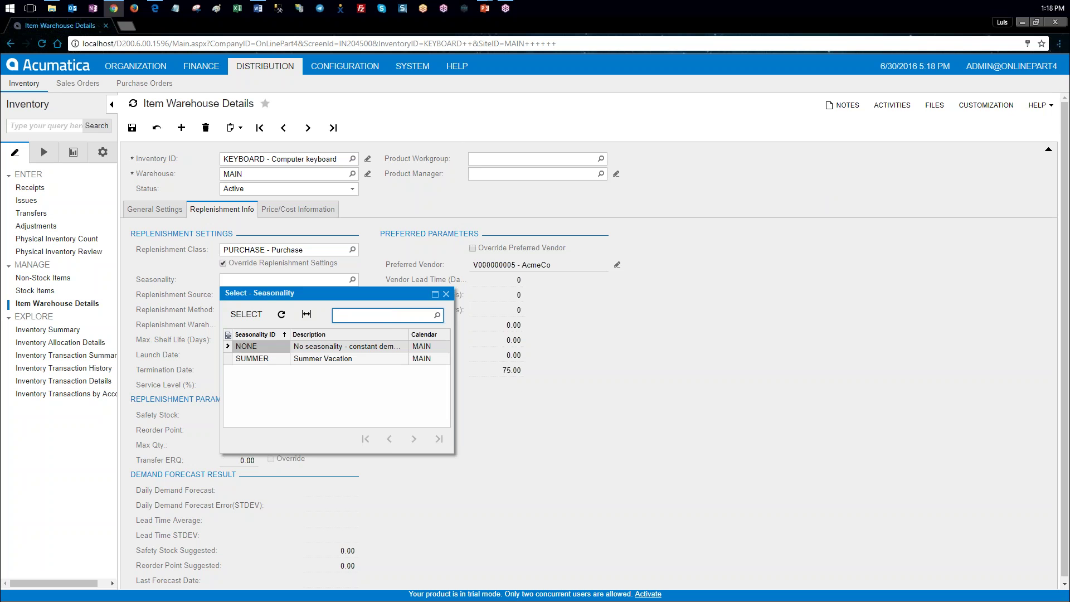
click(447, 294)
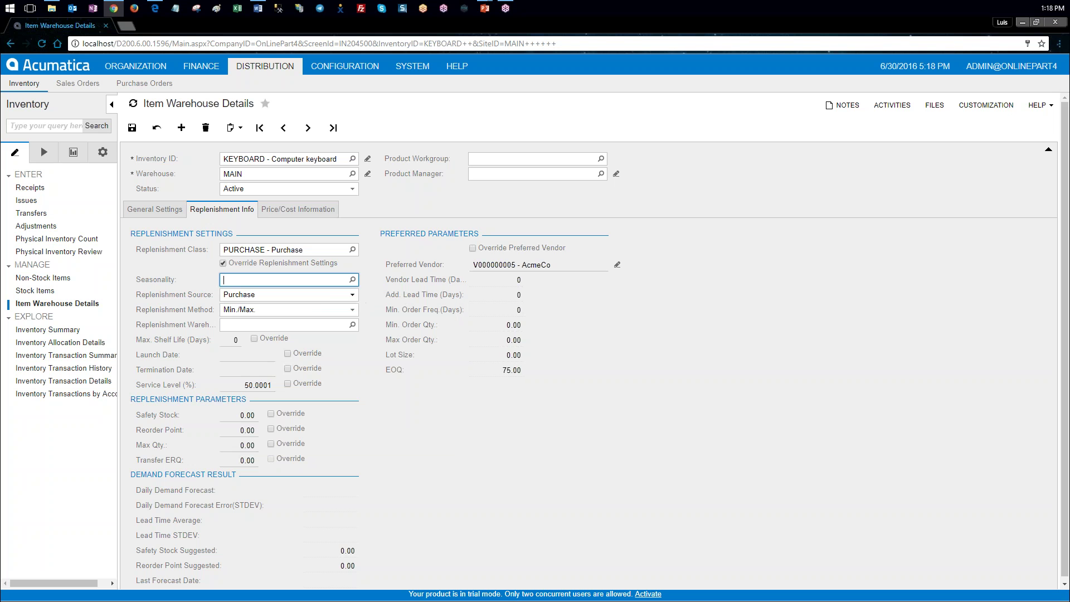
click(352, 294)
click(334, 317)
click(353, 310)
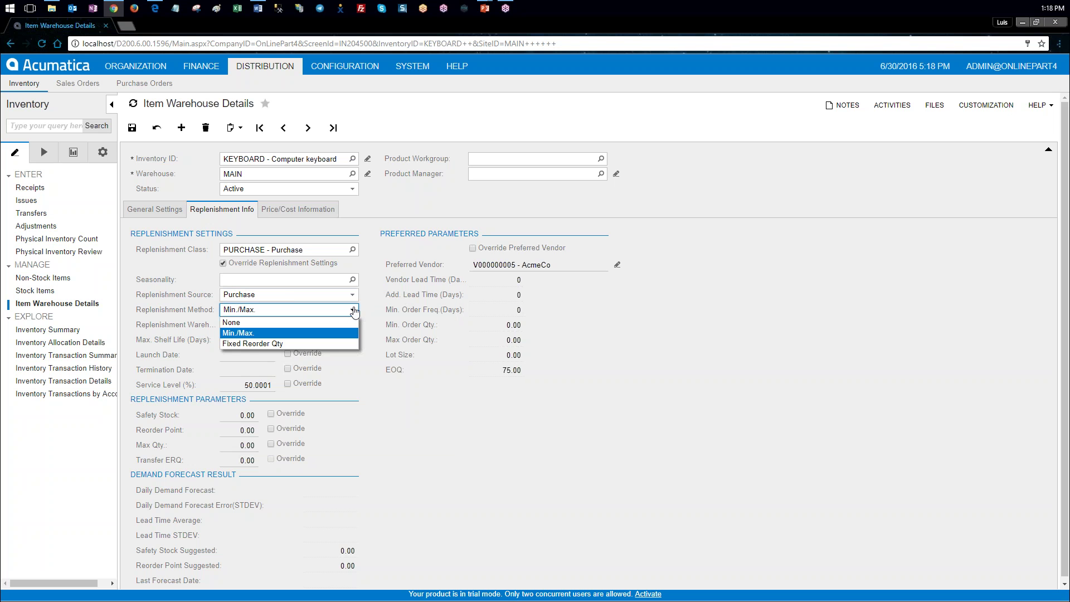
click(345, 344)
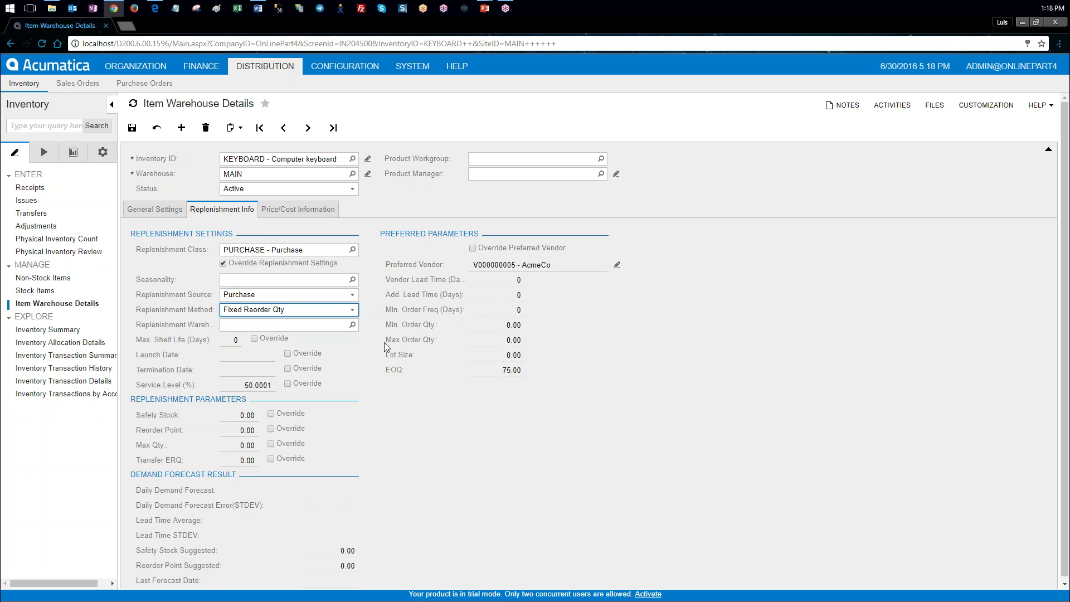
click(132, 128)
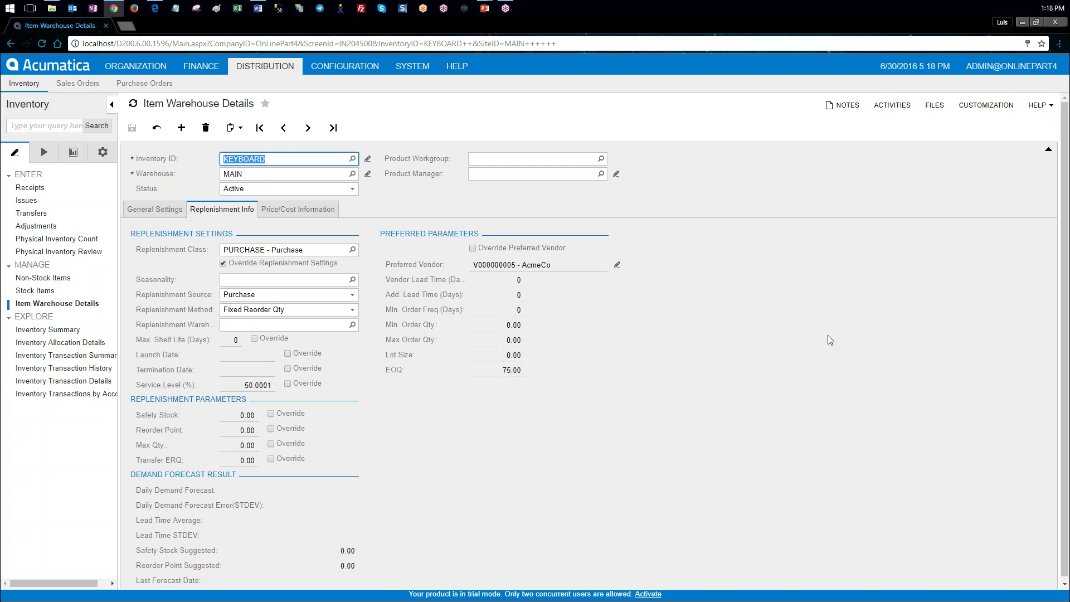
- Reopen Prepare Replenishment for MAIN and compare KEYBOARD's Qty. To Process with the guide's Fixed Reorder Qty explanation
key(alt+Tab)
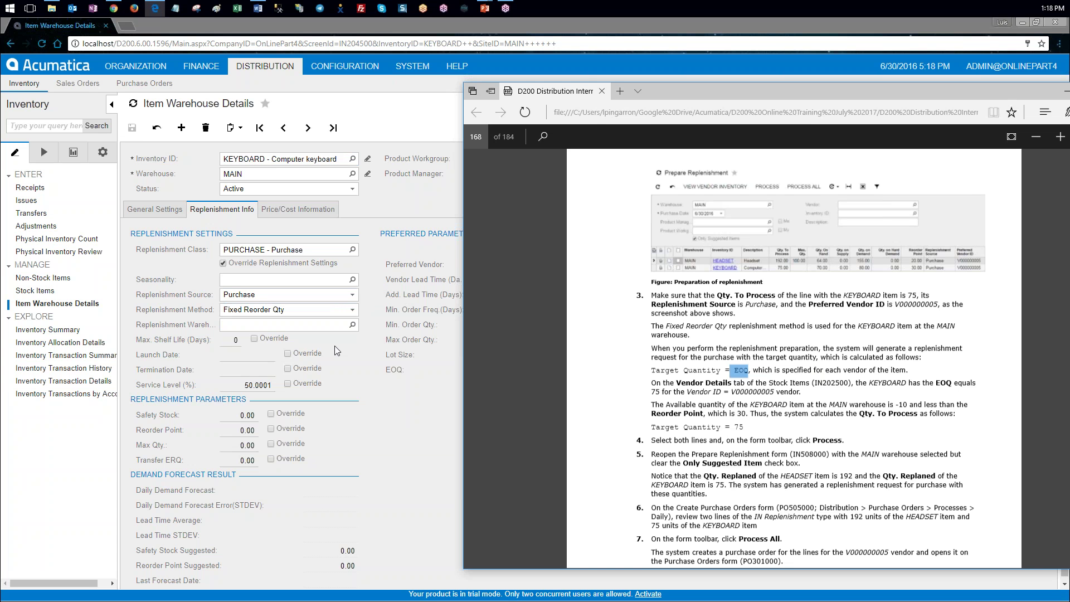
click(44, 152)
click(63, 319)
click(449, 275)
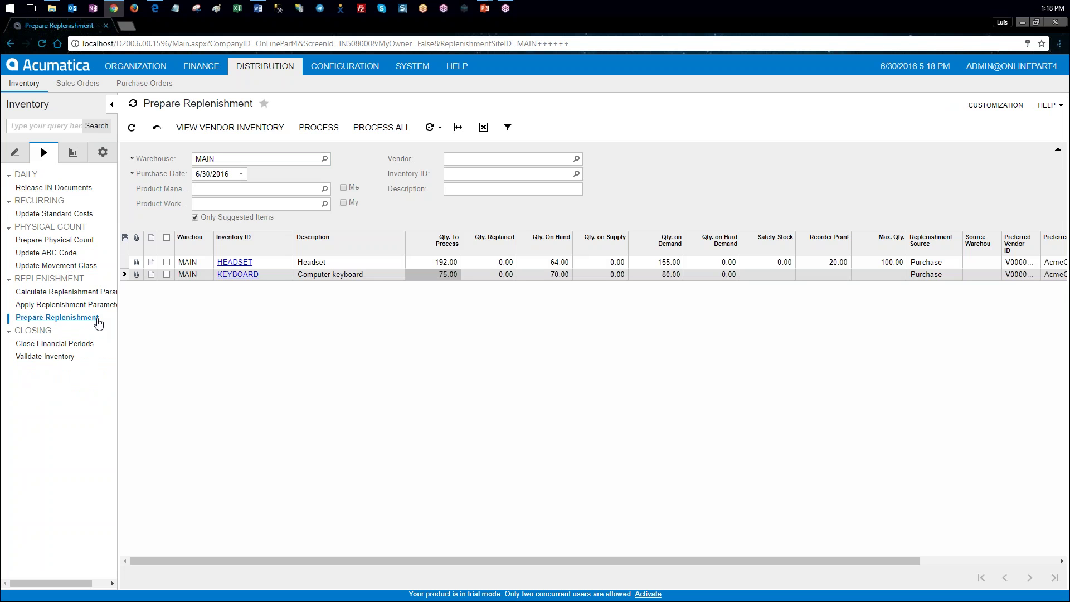
key(alt+Tab)
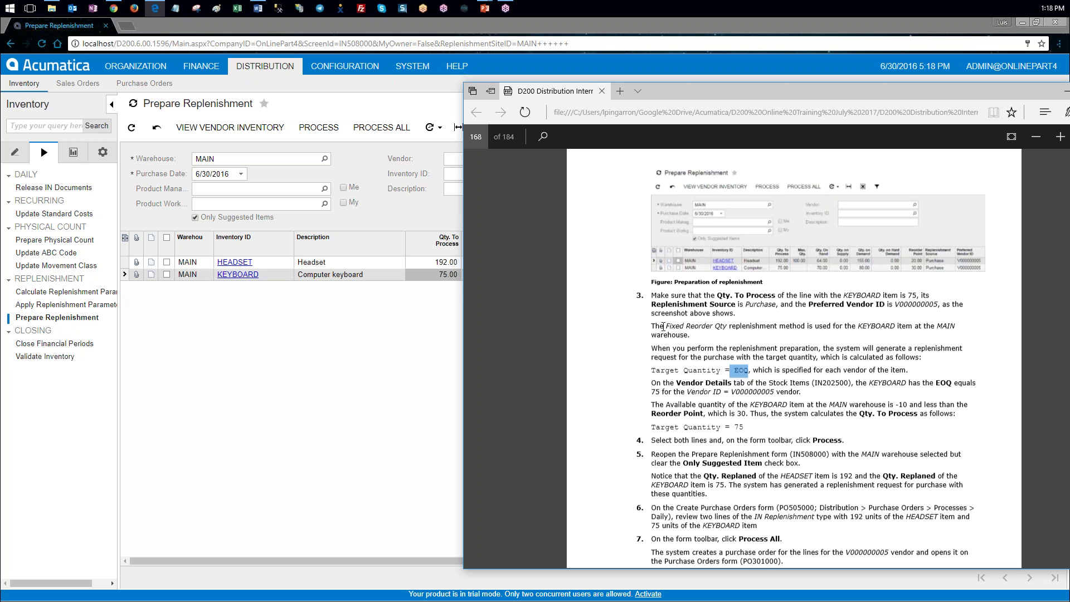
drag(664, 327, 795, 324)
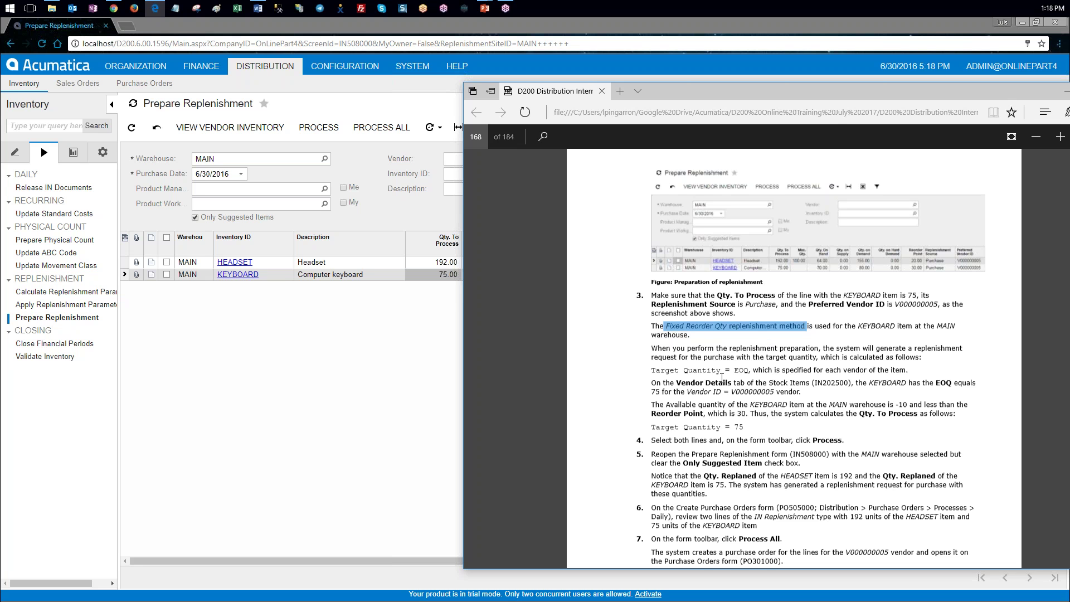
- Select the HEADSET and KEYBOARD lines suggested for MAIN and process their replenishment requests as the guide describes
drag(652, 371, 740, 372)
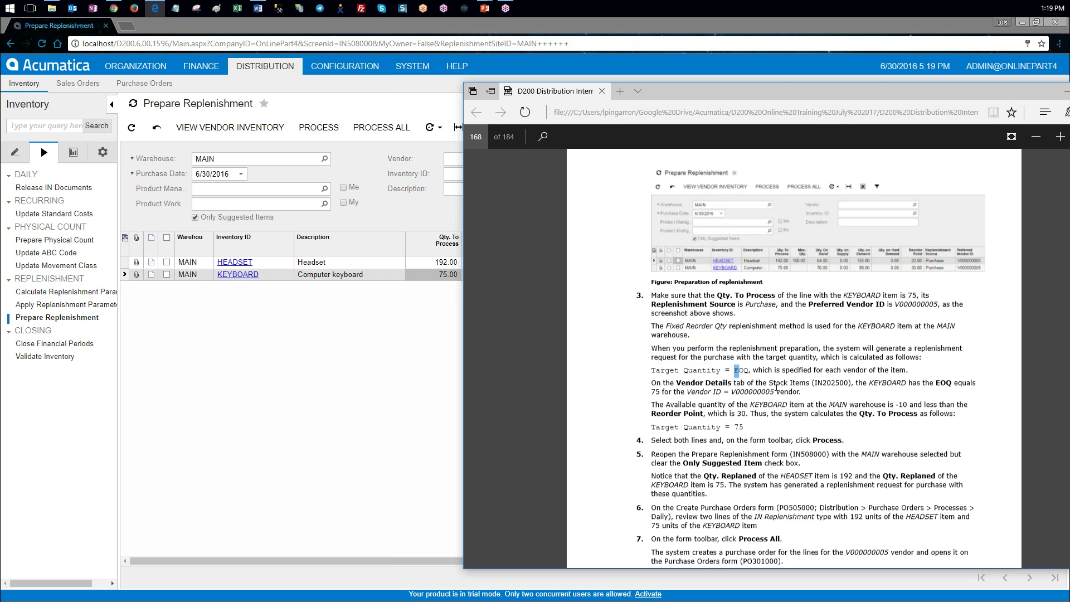
scroll(831, 397, down, 1)
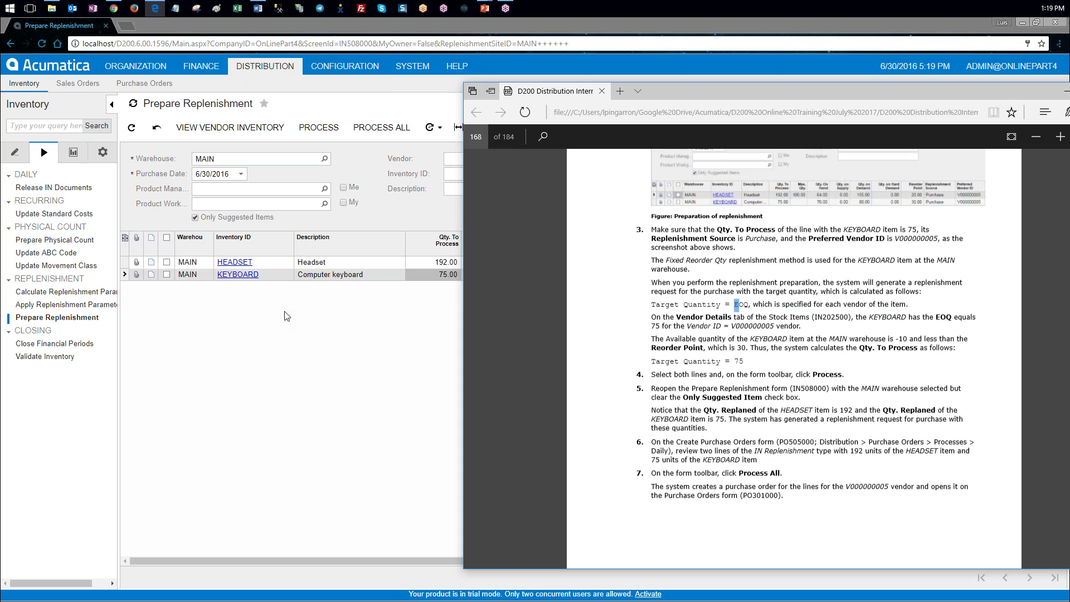
click(168, 262)
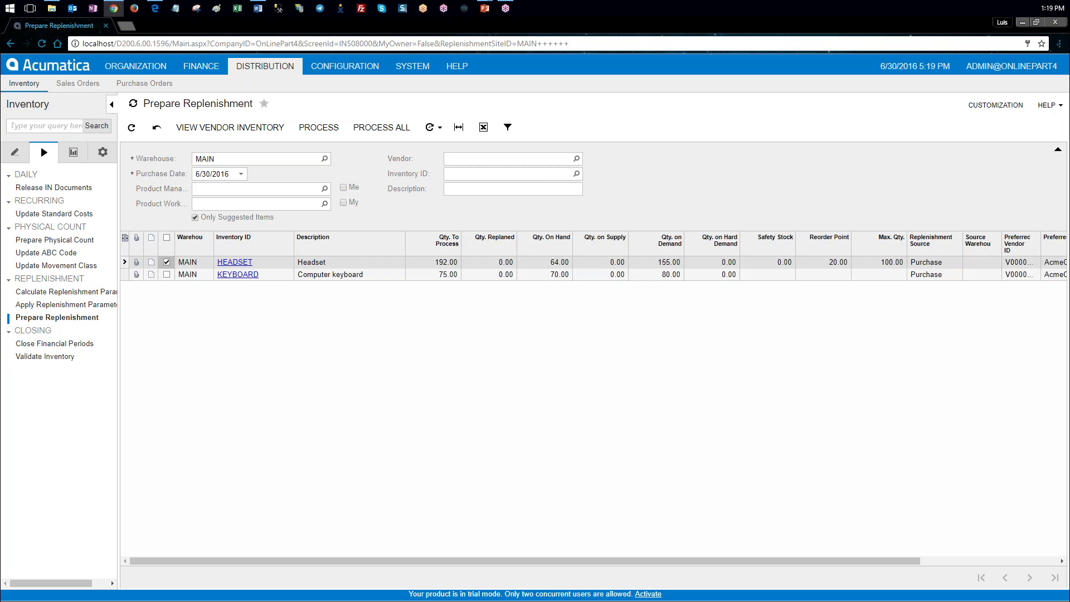
click(167, 274)
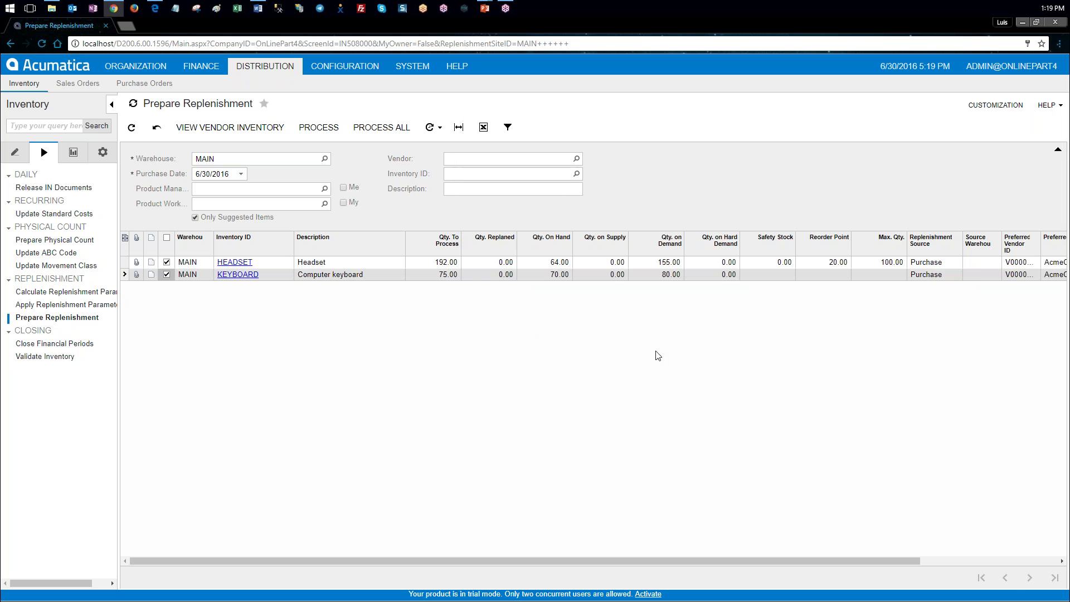
key(alt+Tab)
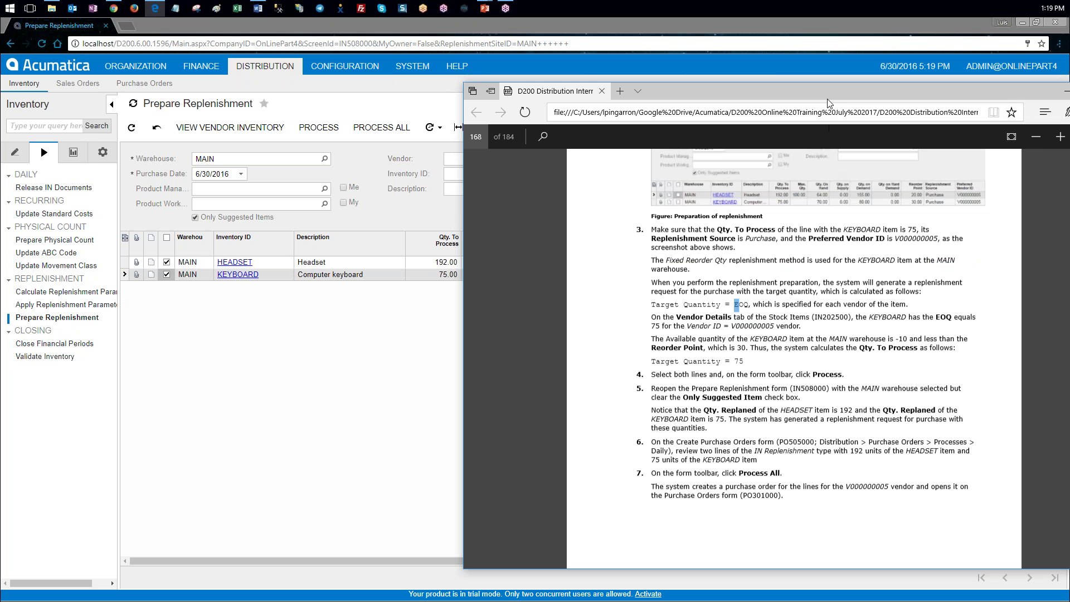
drag(827, 90, 0, 34)
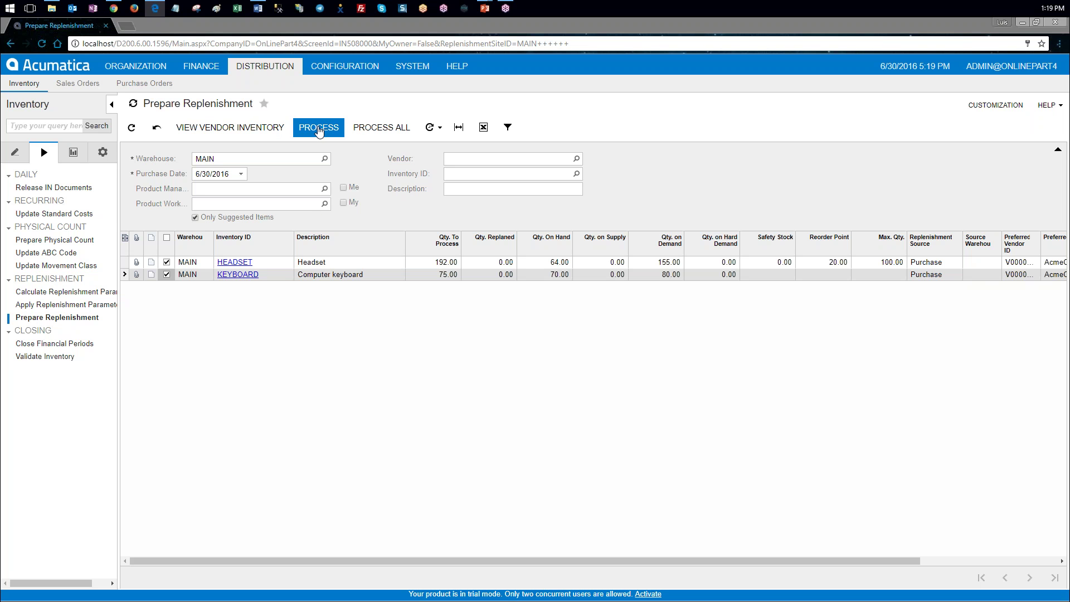
click(319, 128)
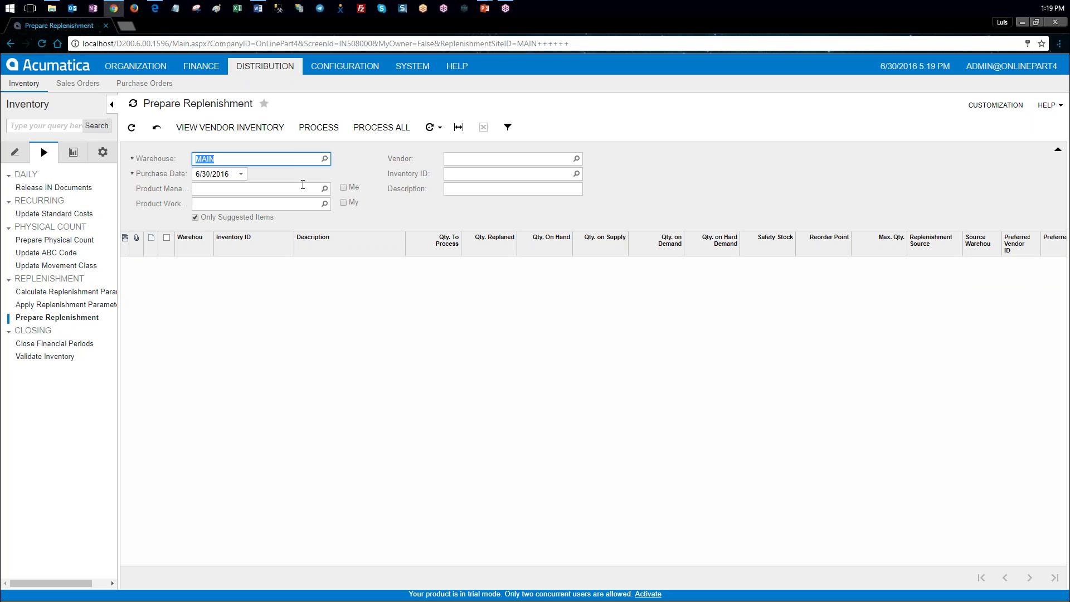
- Show all MAIN items instead of only suggested ones and check Qty. Replaned for HEADSET and KEYBOARD
click(195, 218)
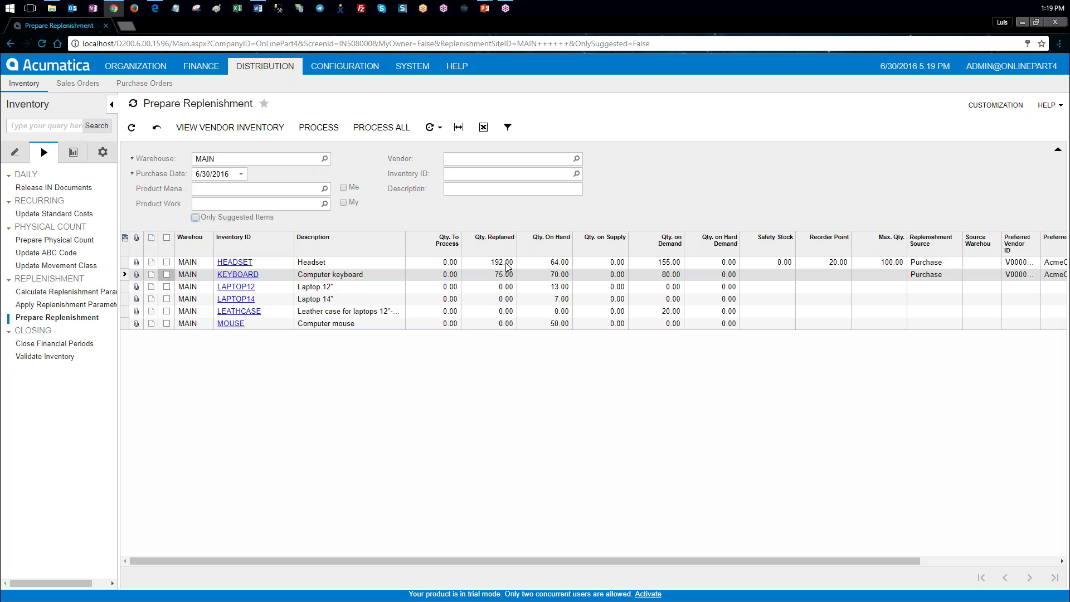
click(506, 265)
click(510, 275)
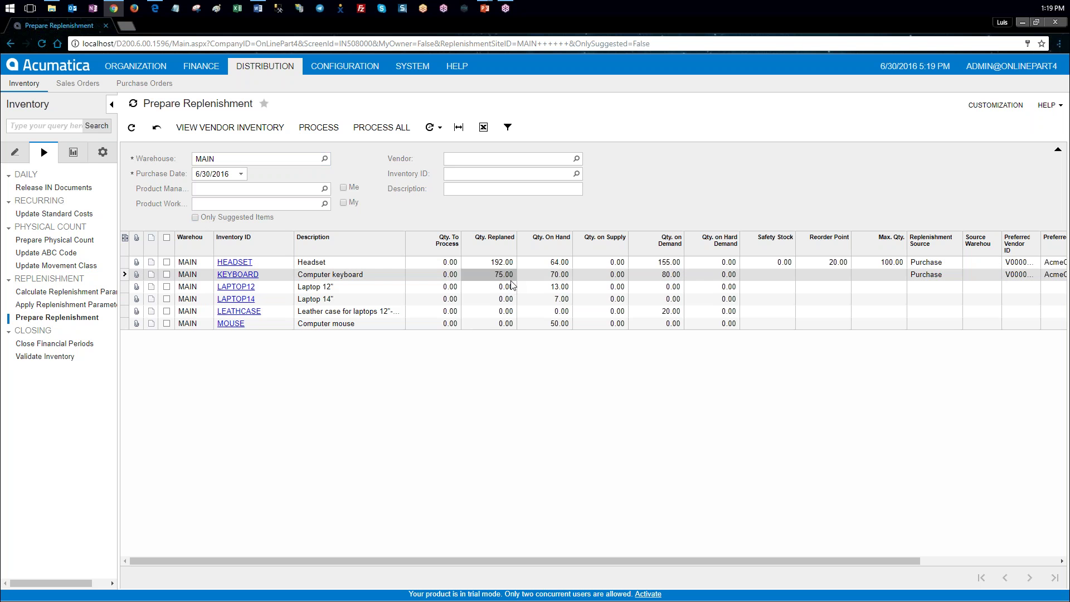
click(509, 265)
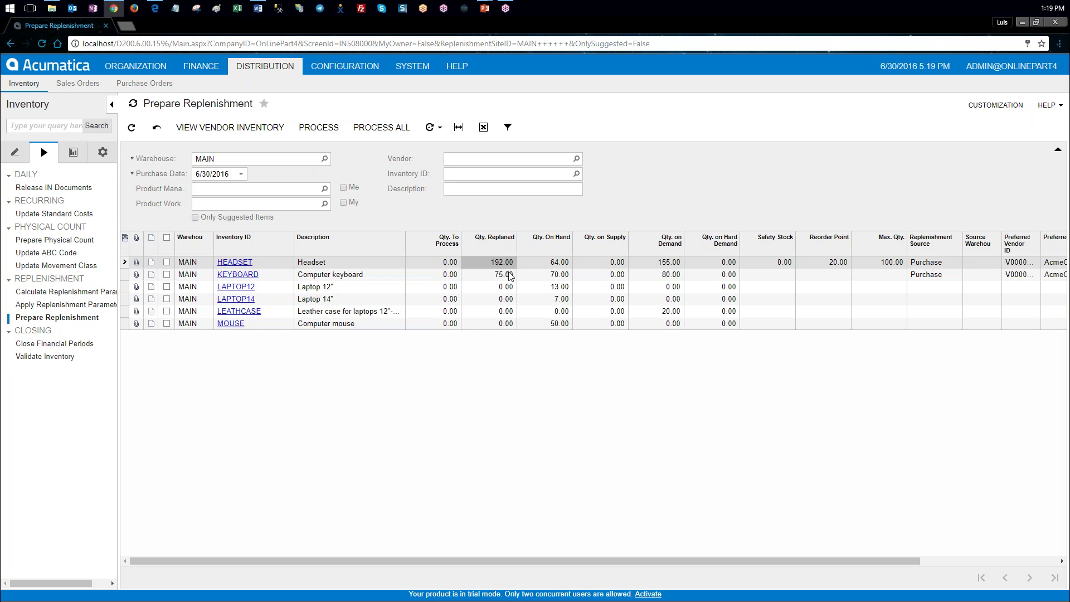
click(510, 275)
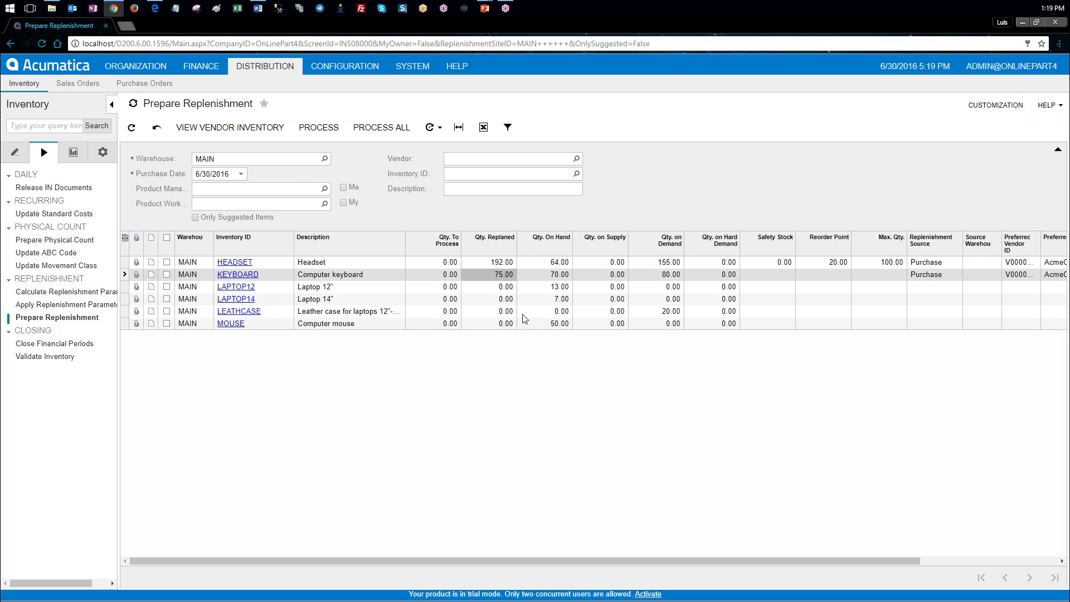
- On the Create Purchase Orders form, process all IN Replenishment lines for HEADSET and KEYBOARD into a purchase order
click(145, 83)
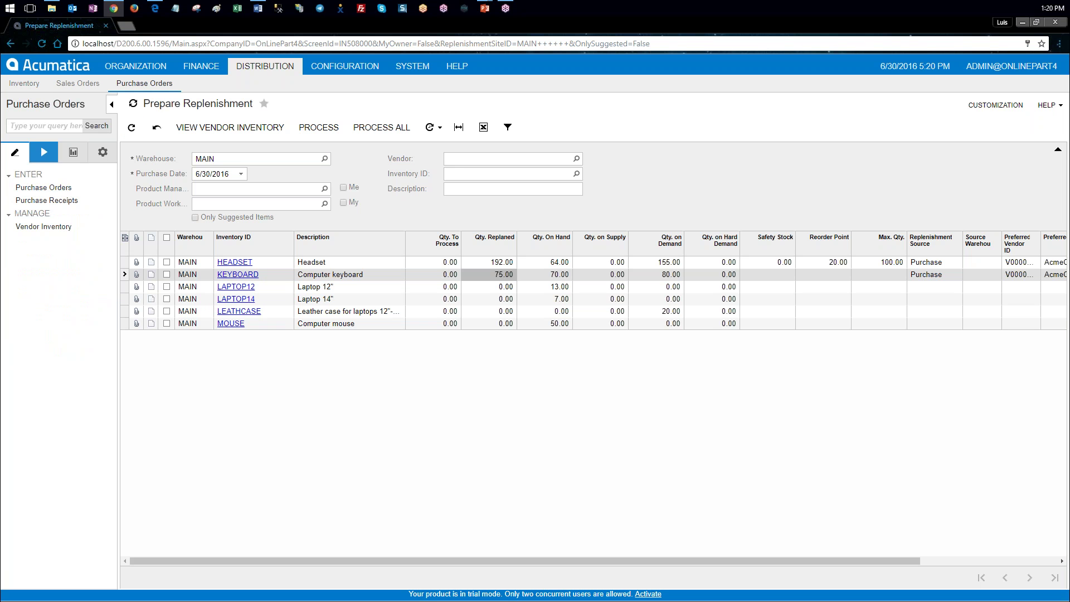
click(46, 154)
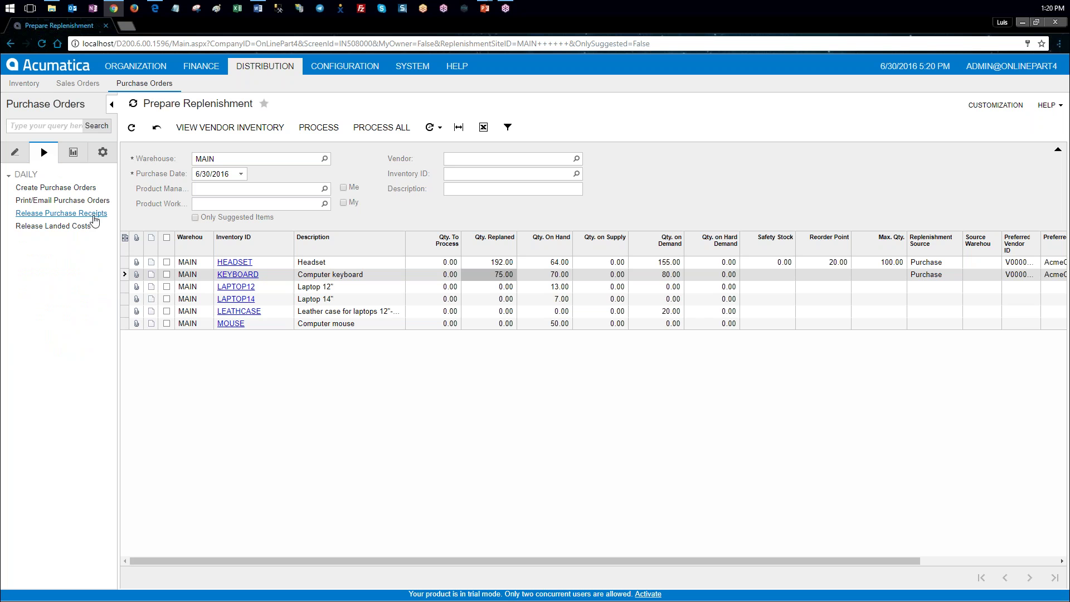
click(77, 189)
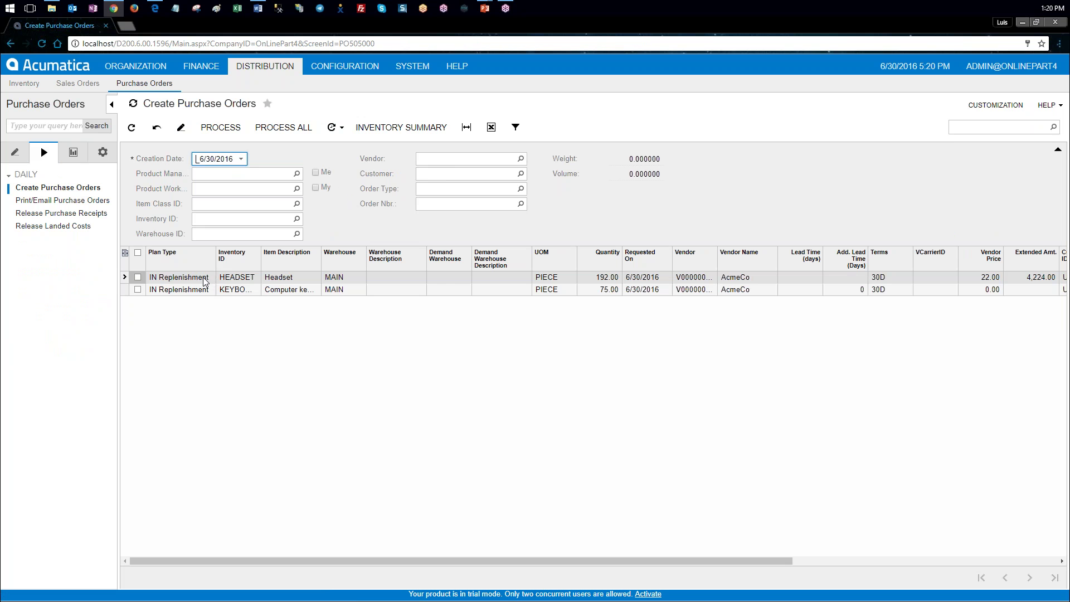
click(204, 281)
click(202, 290)
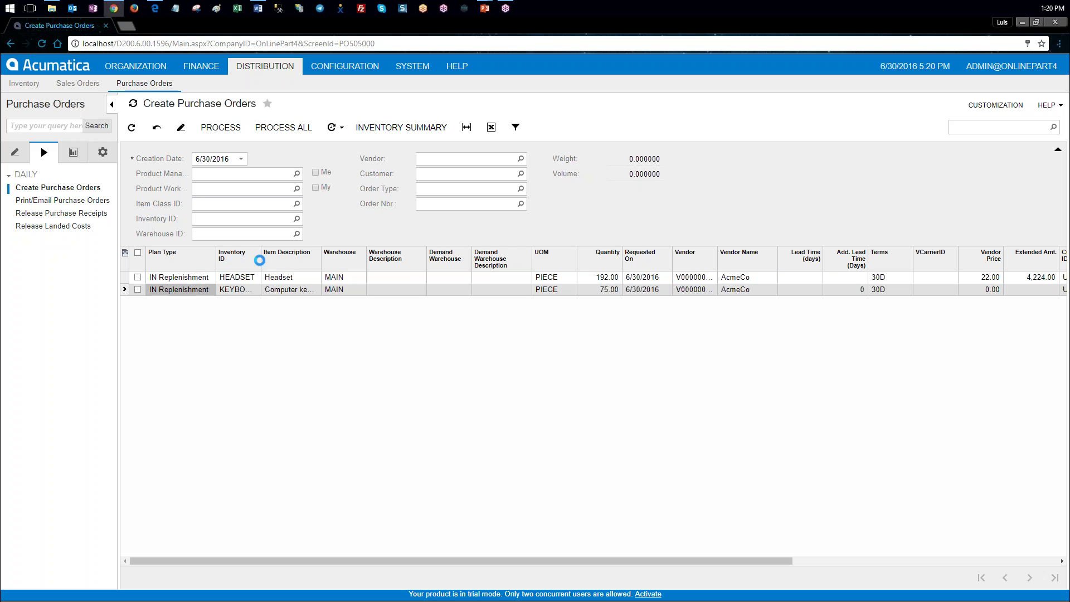
click(262, 268)
click(379, 434)
click(302, 130)
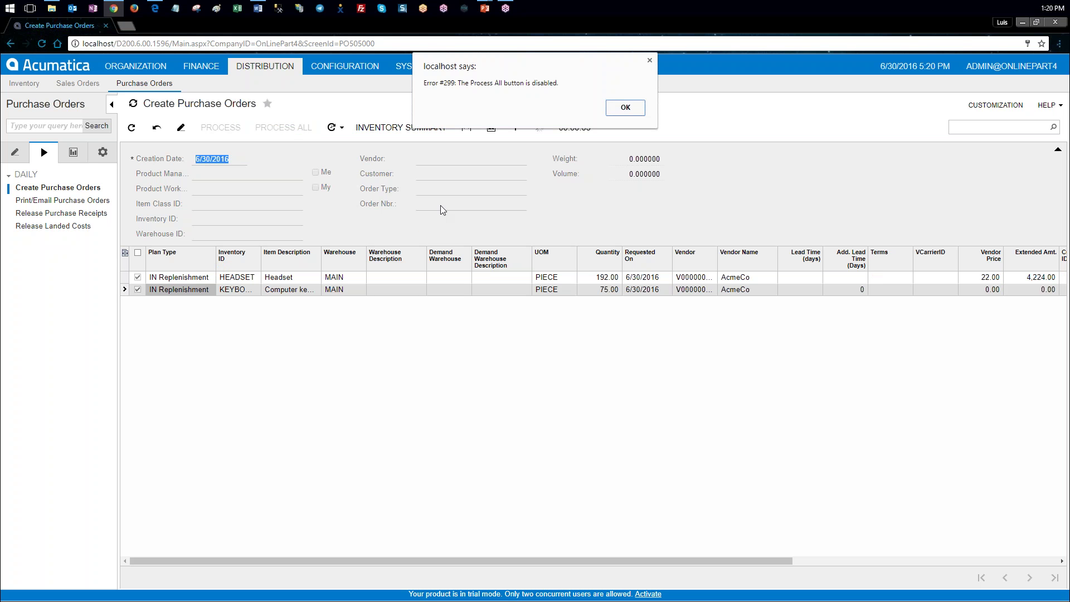
click(626, 101)
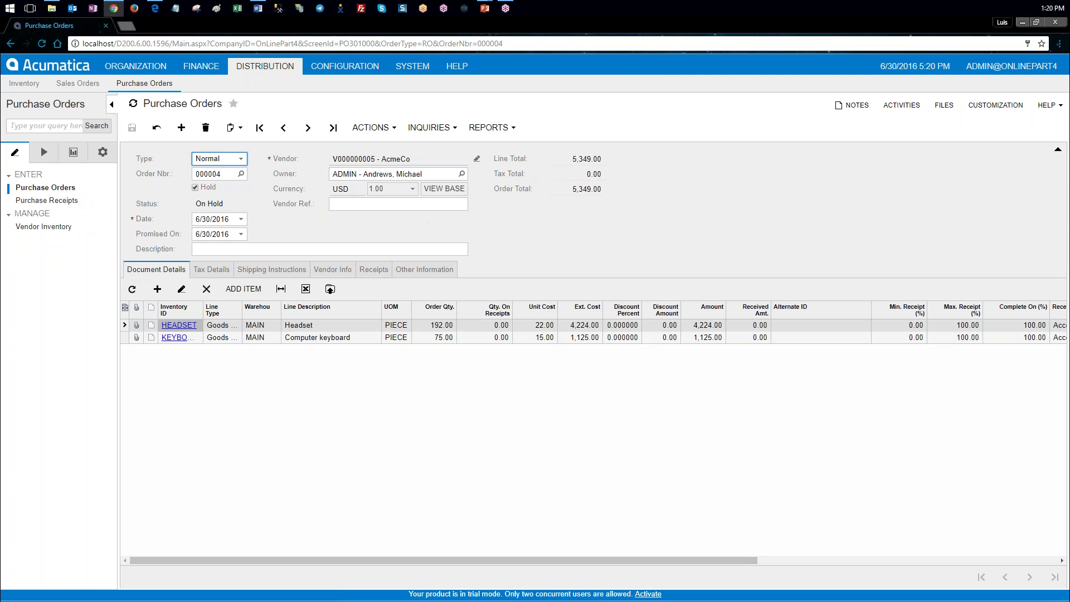
- Check the HEADSET and KEYBOARD order quantities on the new AcmeCo purchase order against the guide
key(alt+Tab)
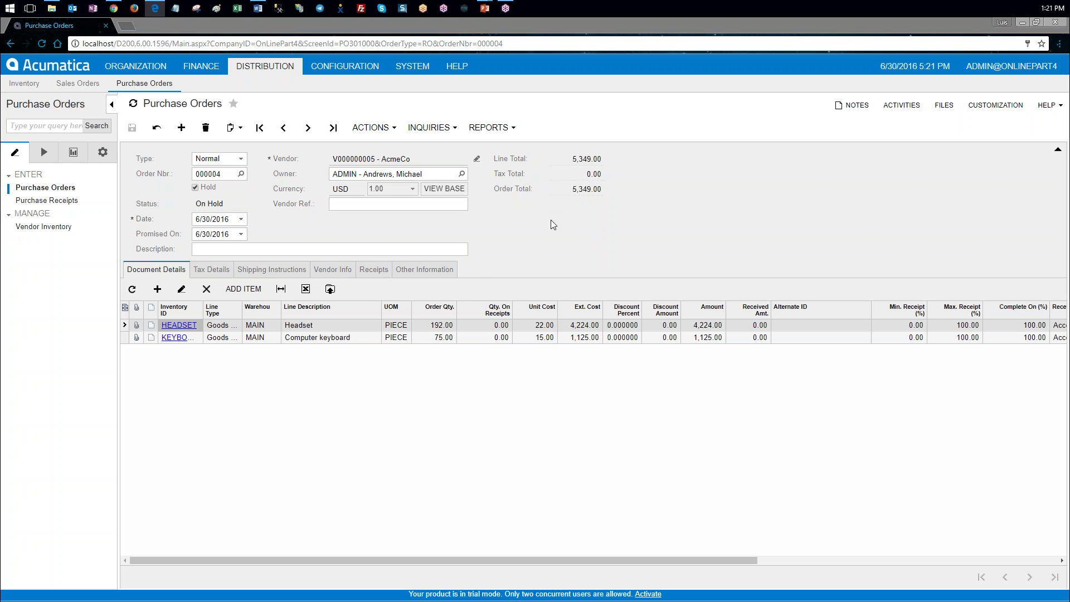
click(446, 329)
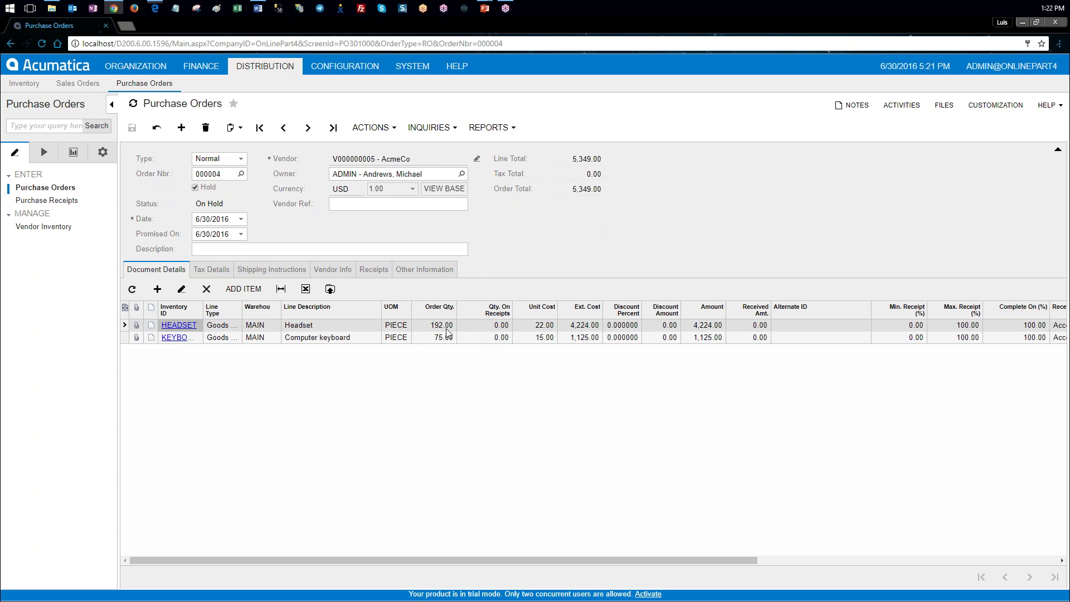
click(442, 338)
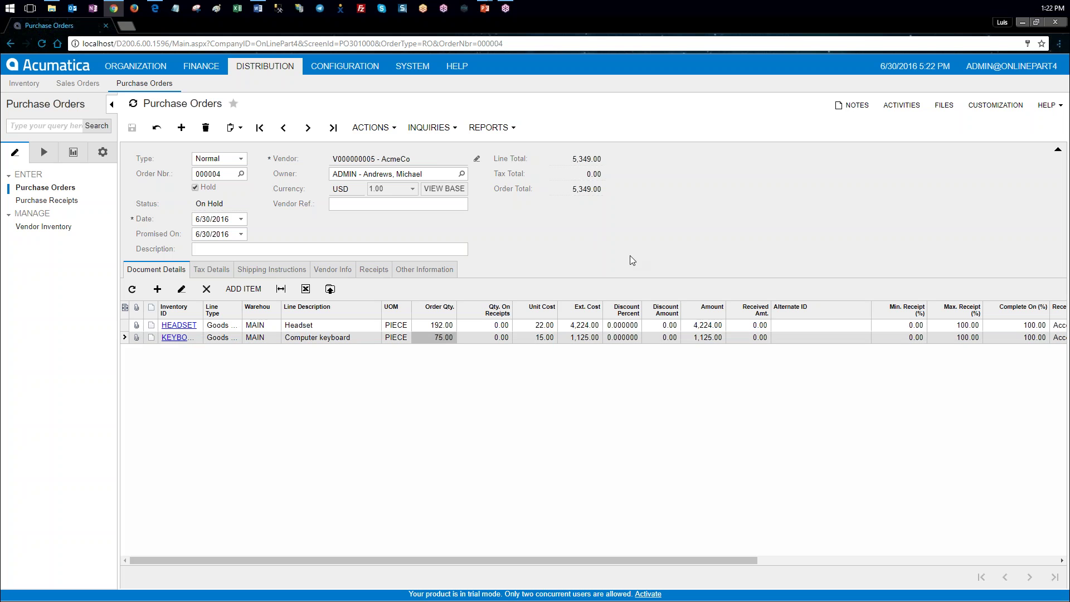
click(450, 329)
click(450, 329)
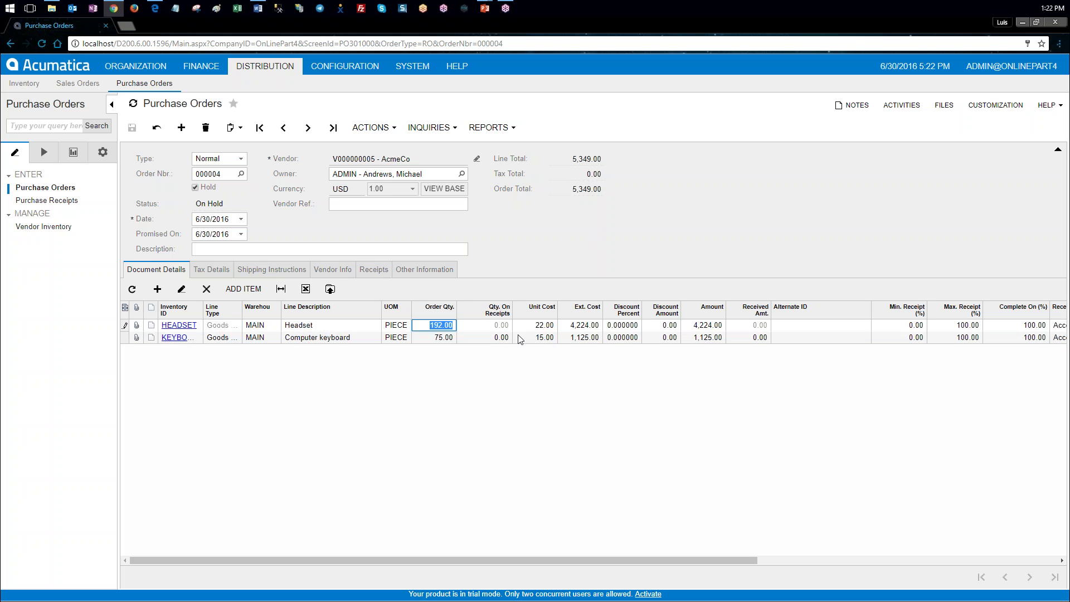
click(450, 342)
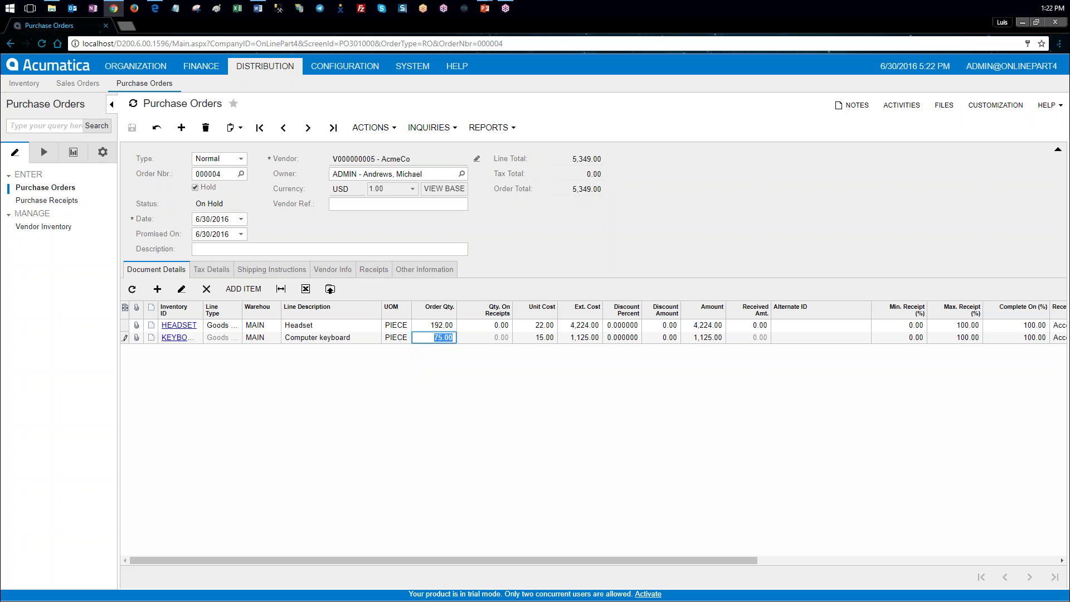
key(alt+Tab)
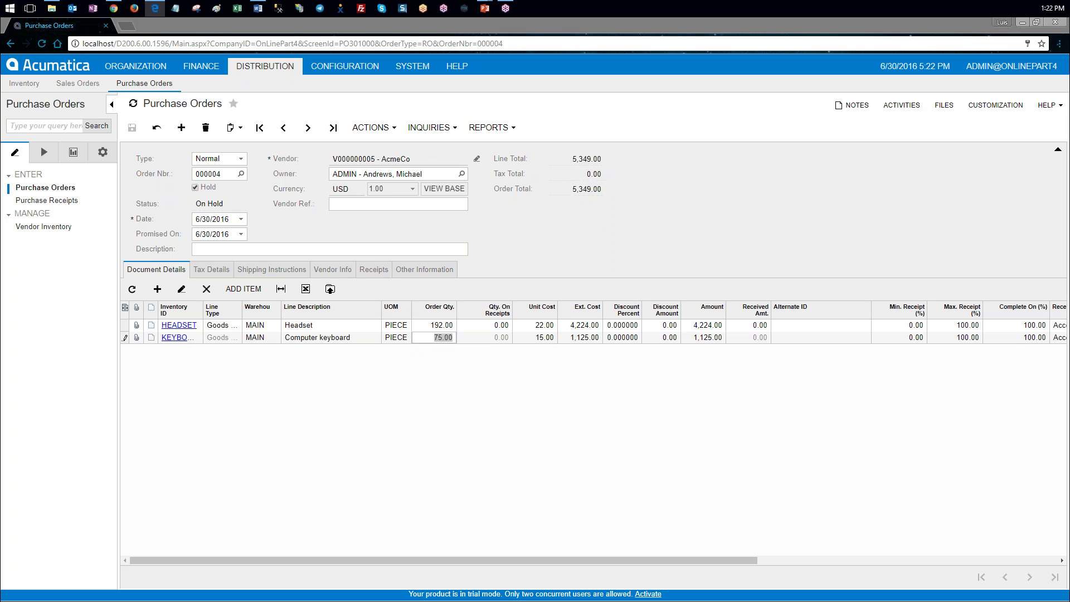
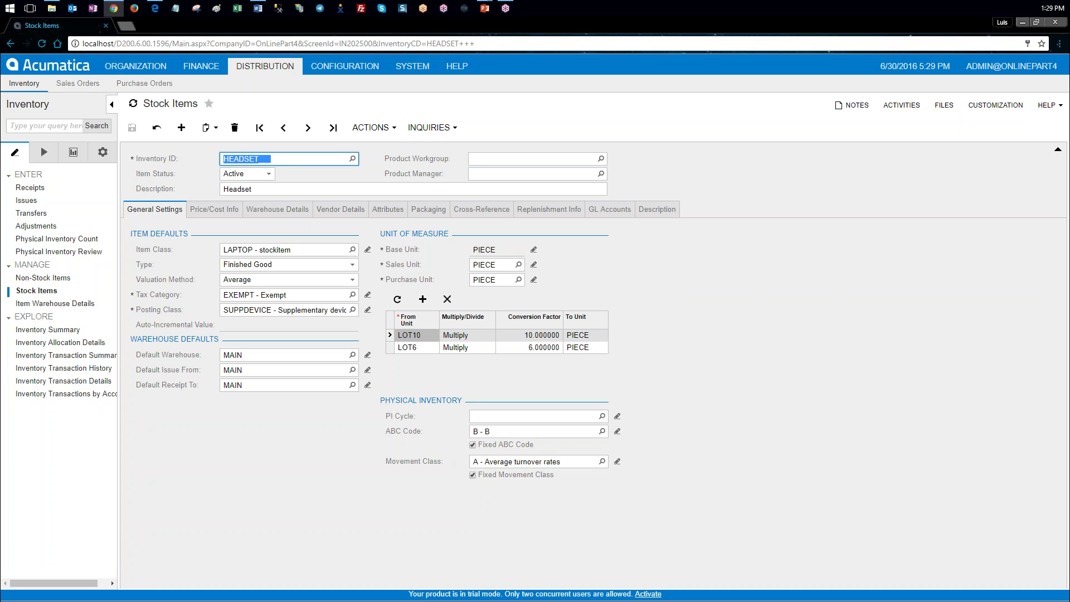
- In HEADSET's PURCHASE replenishment parameters, set the demand forecast model to Moving Average with 3 periods to analyze, and save the item
click(549, 209)
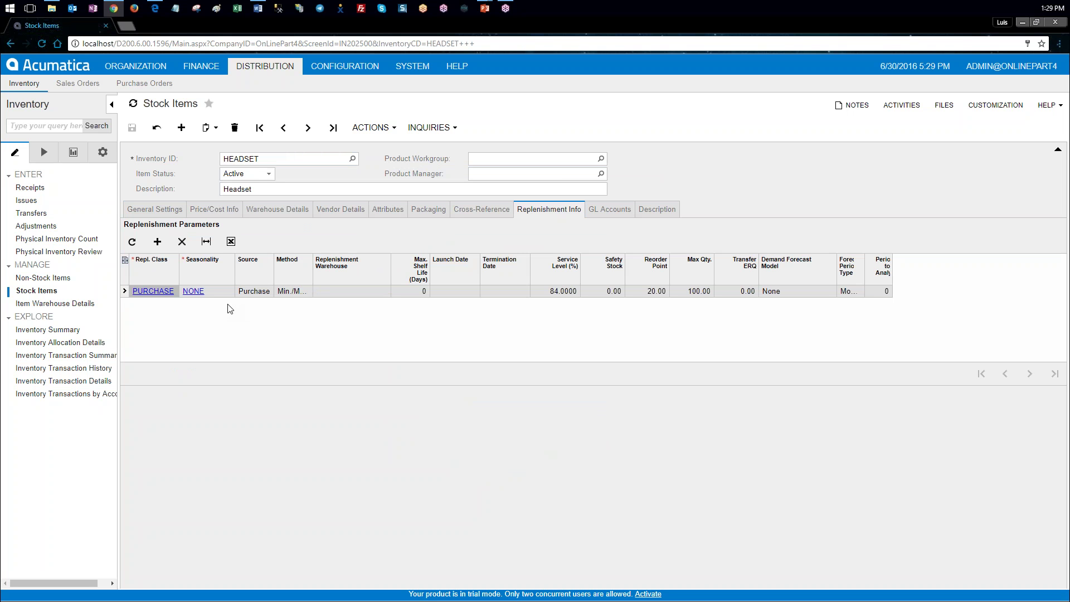
click(817, 292)
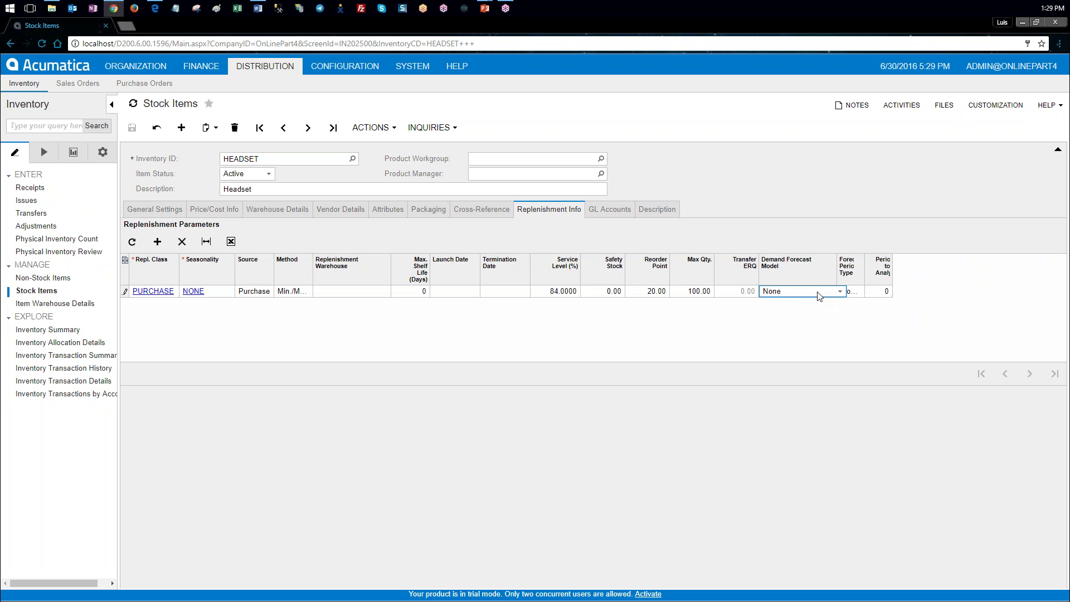
click(840, 292)
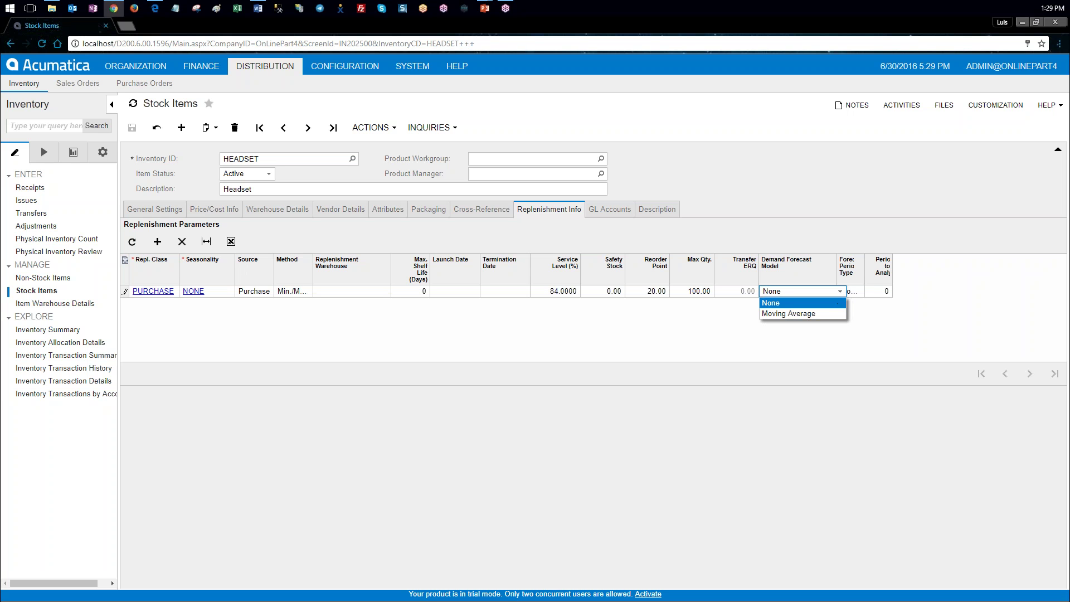
click(831, 314)
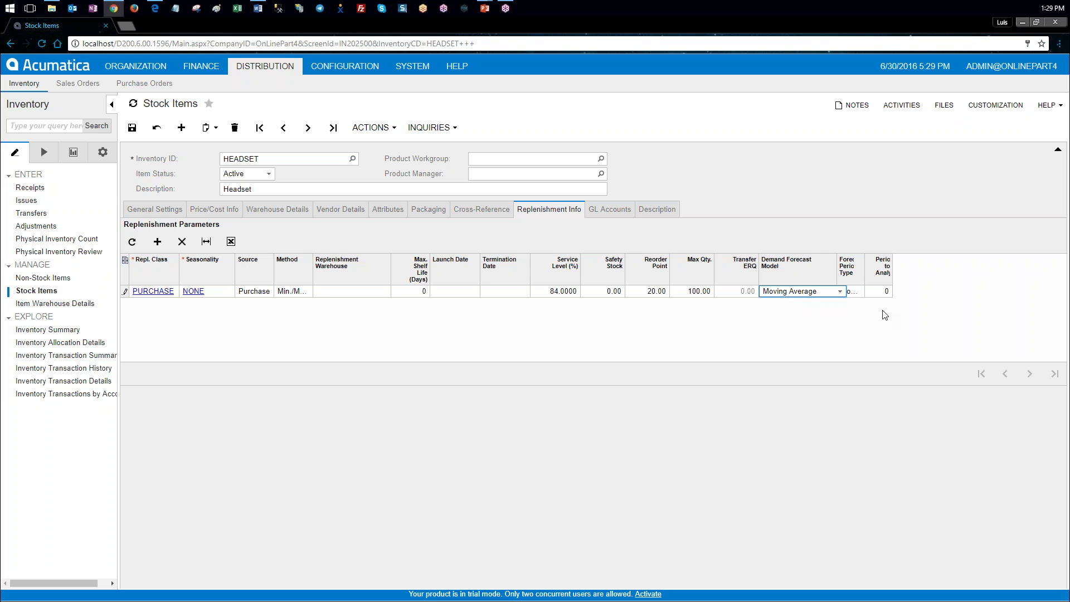
click(852, 292)
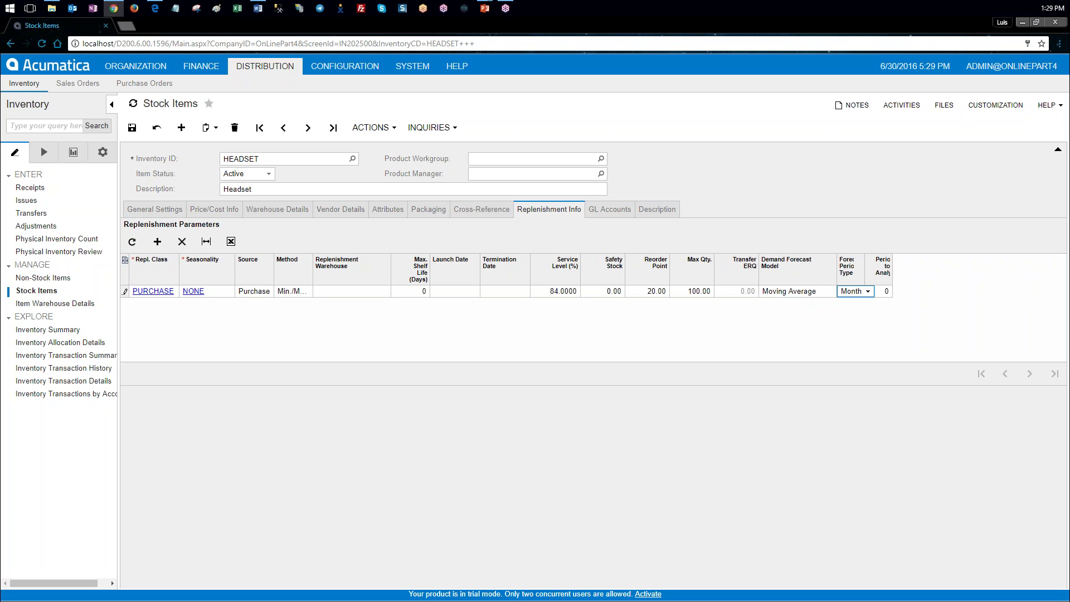
click(889, 293)
text(3)
click(576, 292)
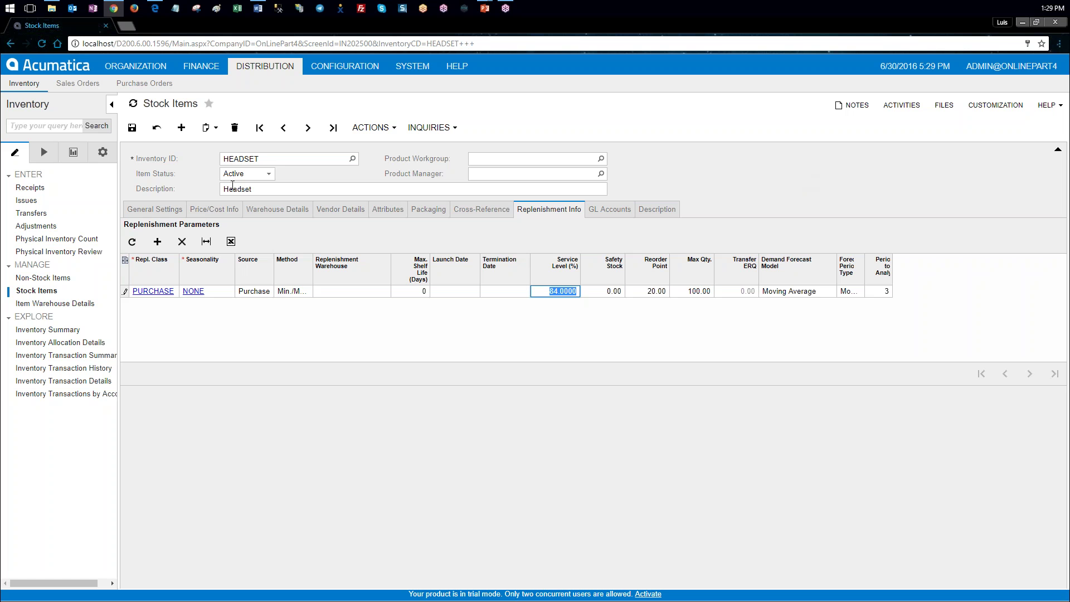
click(132, 130)
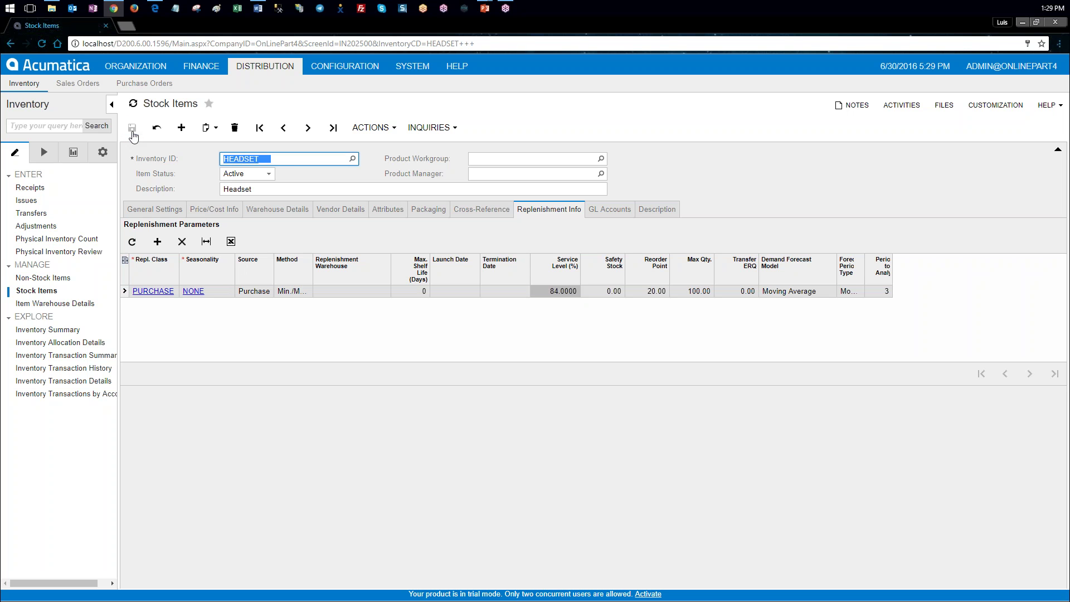
- Run the Inventory Valuation report for the HEADSET item in Summary format
key(alt+Tab)
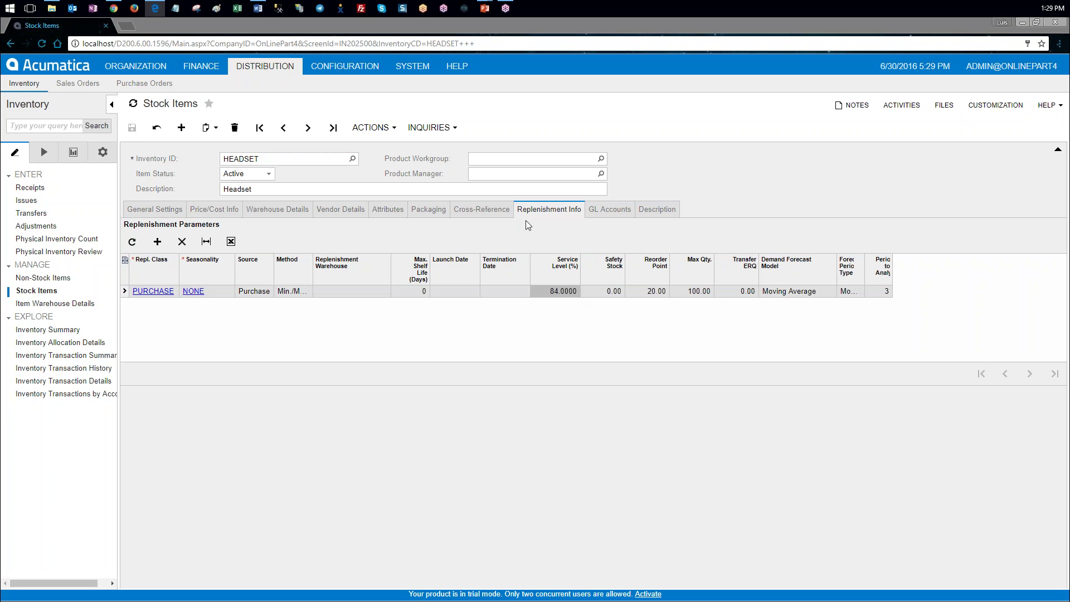
click(73, 152)
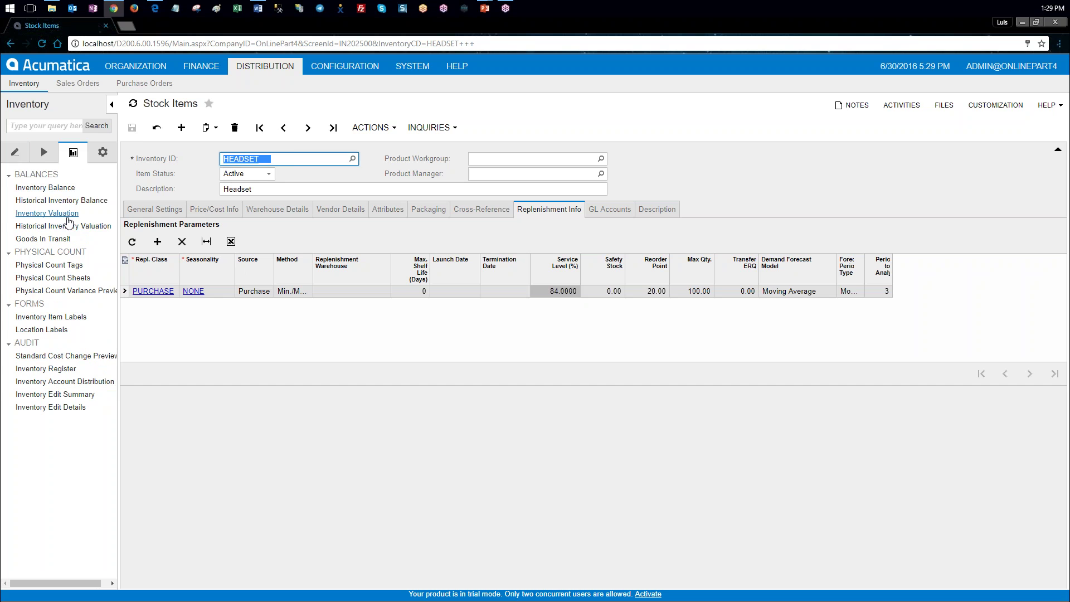
click(68, 216)
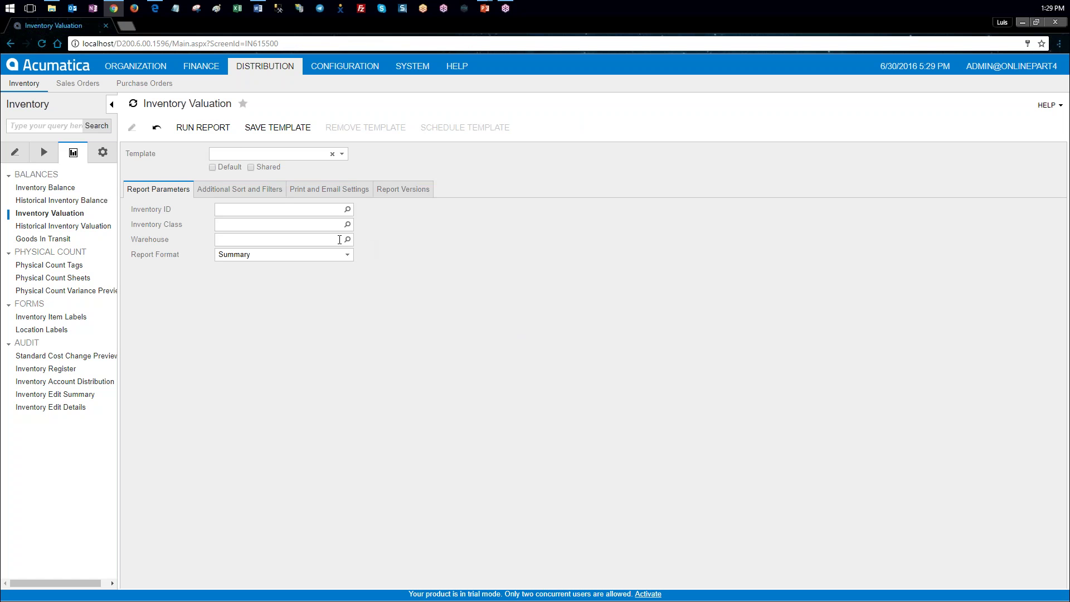
click(233, 208)
click(347, 209)
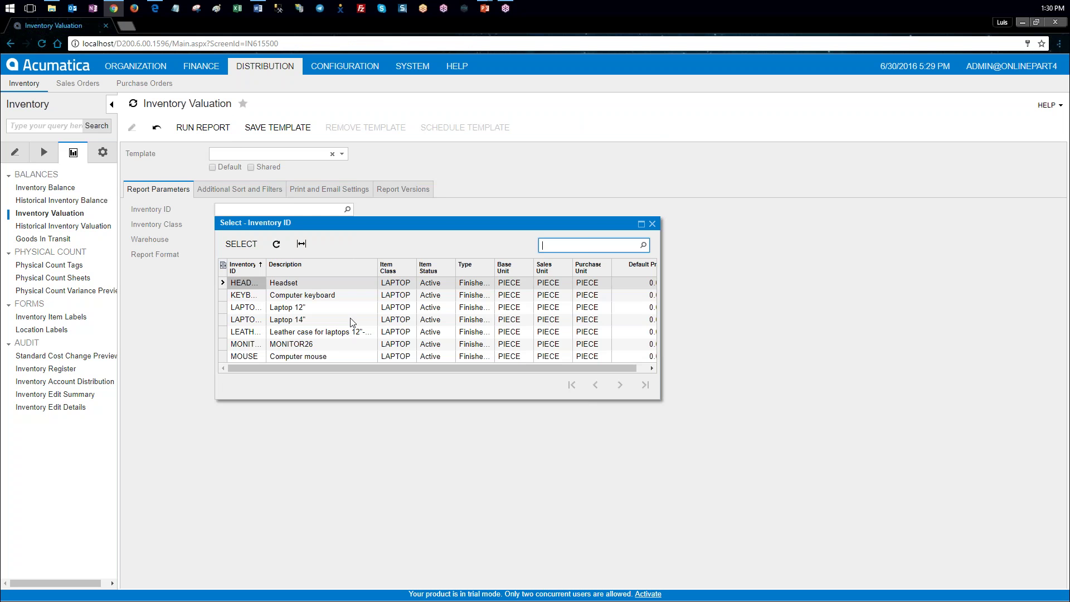
click(253, 285)
double_click(253, 284)
click(202, 127)
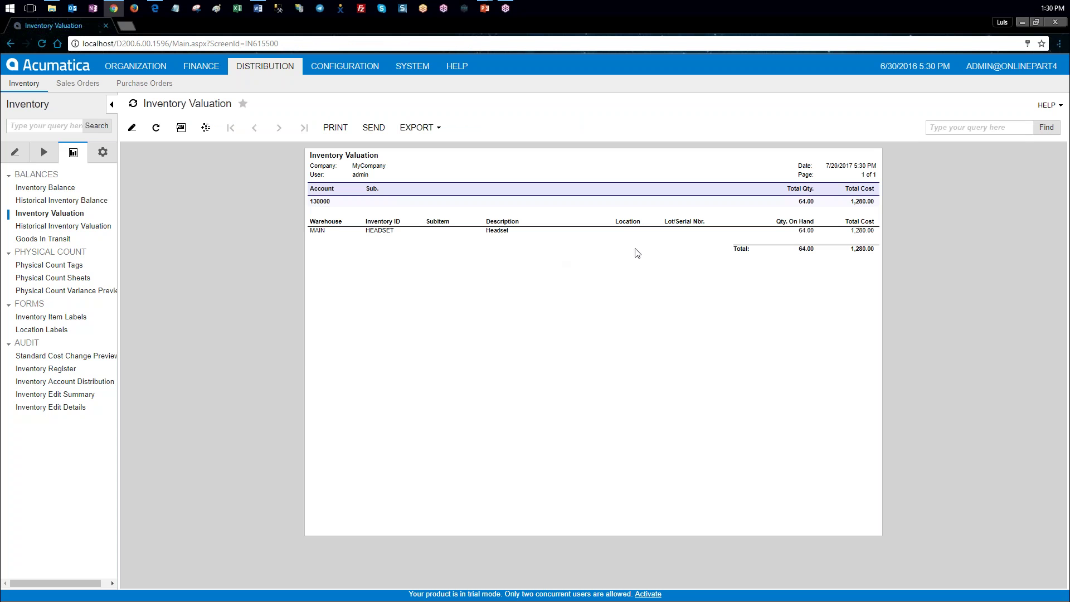
- Rerun the HEADSET Inventory Valuation report with the format set to Detail - Inventory ID is required
click(132, 127)
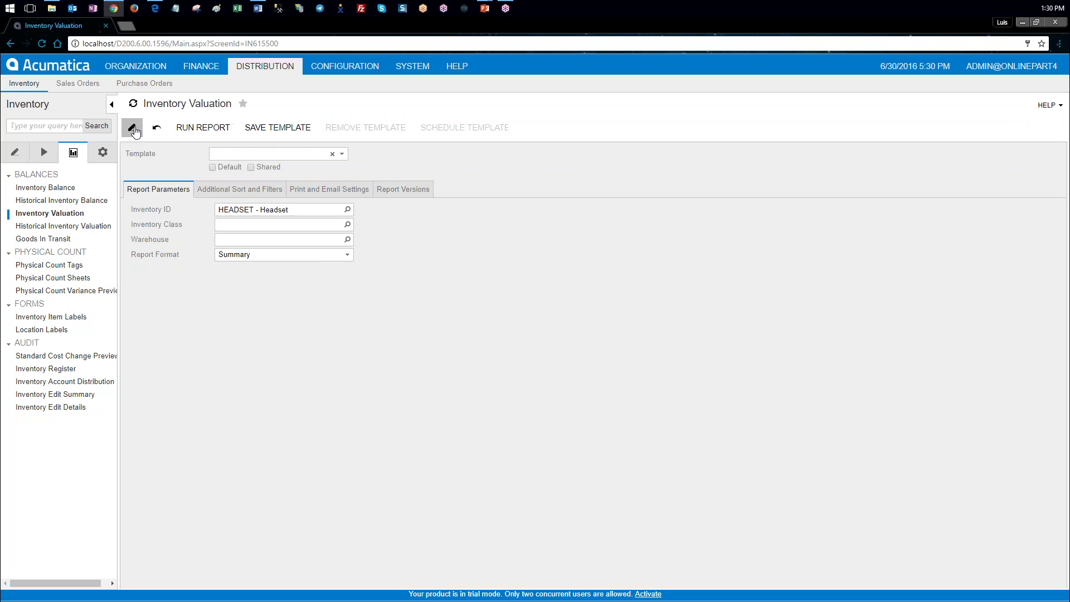
click(316, 256)
click(311, 279)
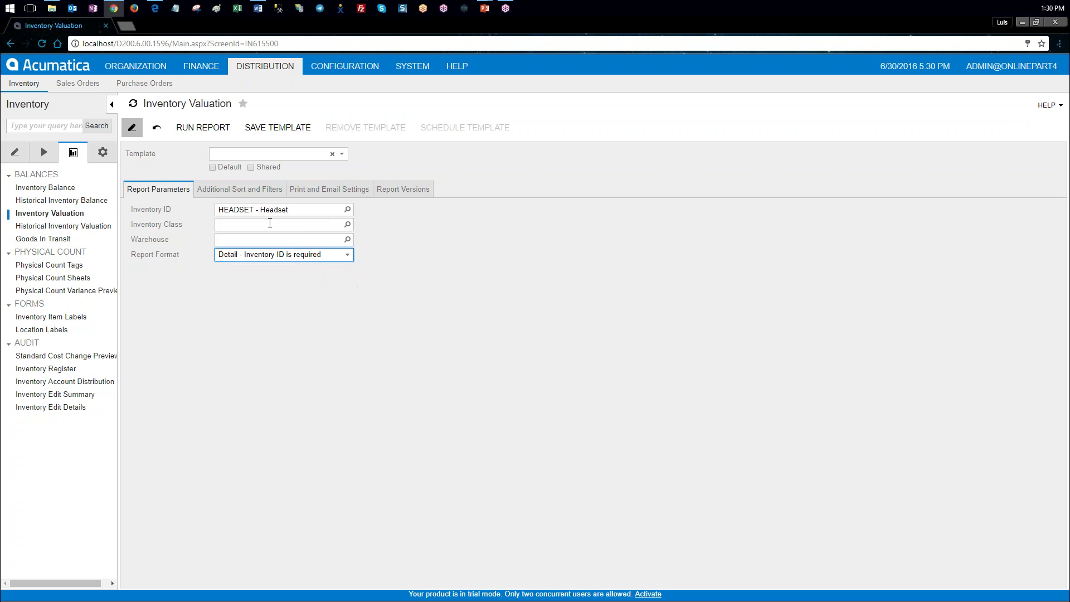
click(193, 129)
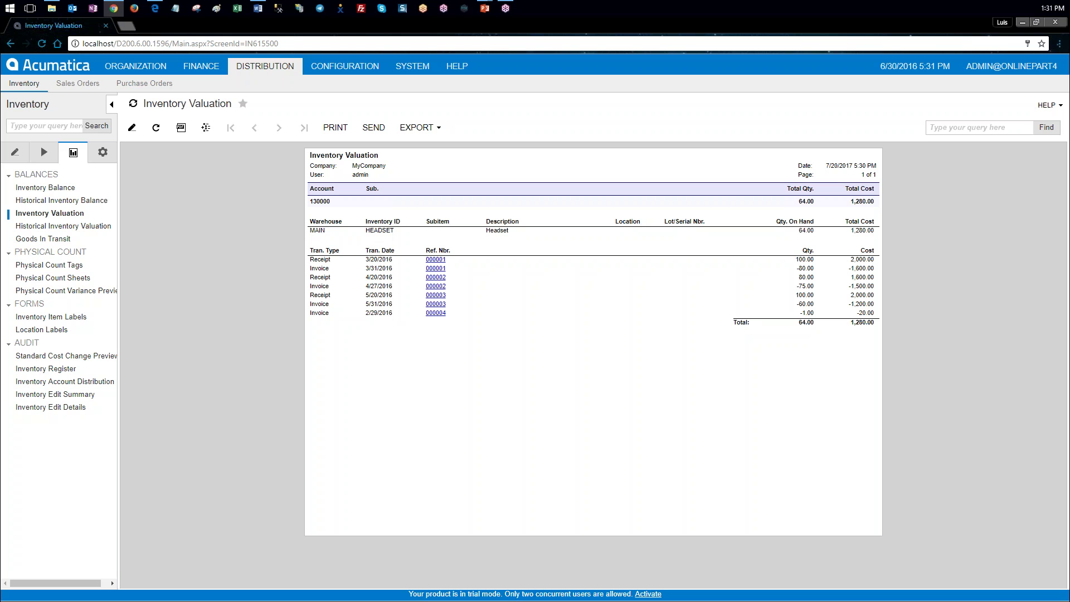
- Set the business date to 6/1/2016
click(912, 67)
text(0601)
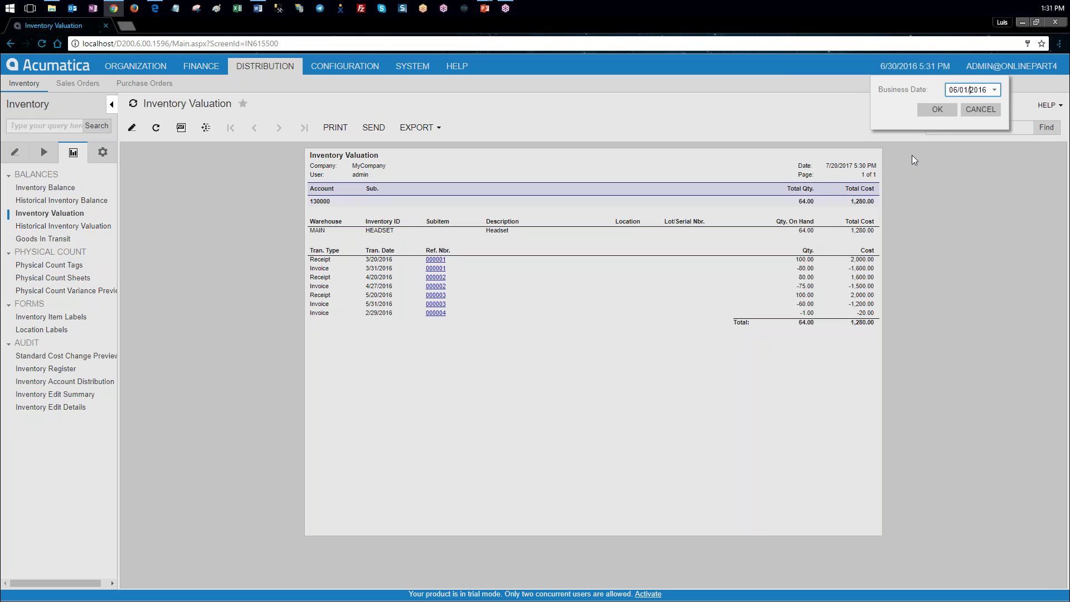
click(937, 111)
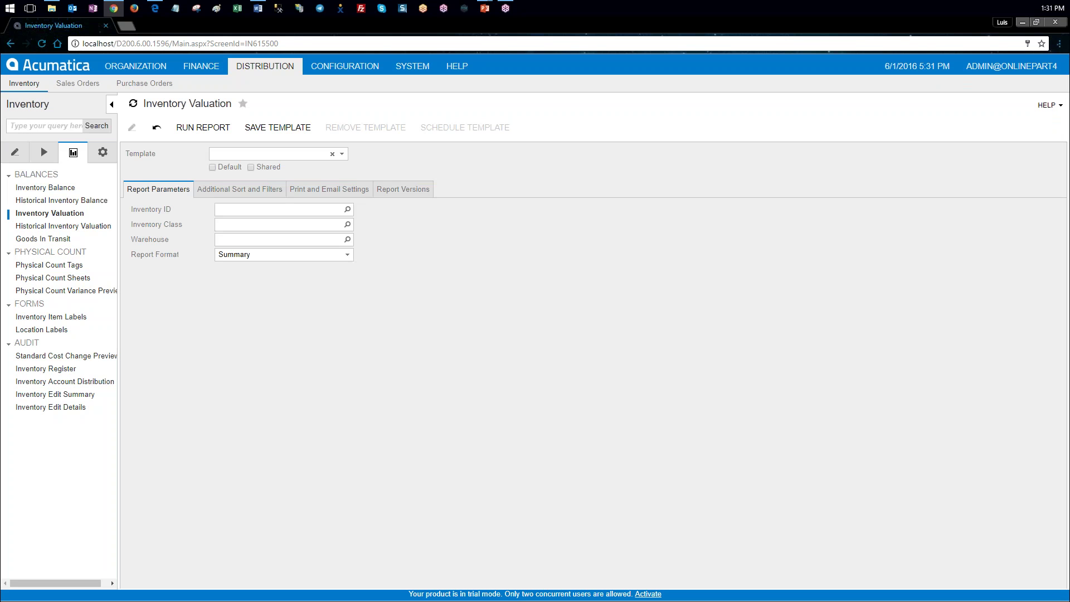
- In the training guide, review HEADSET's inventory changes, the replenishment formulas and the table of calculated parameter values
click(155, 8)
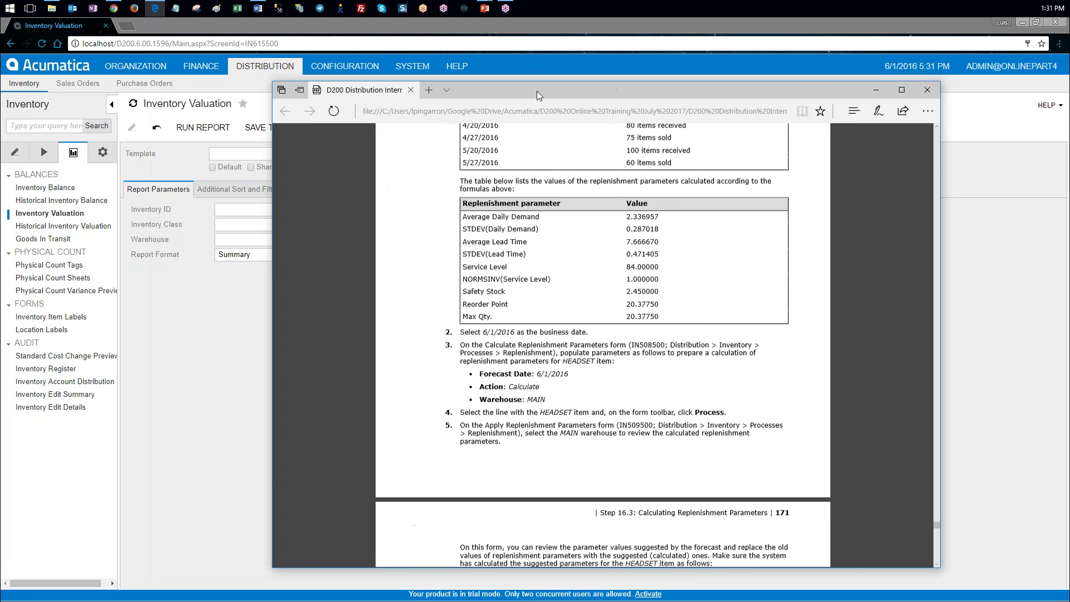
drag(536, 92, 632, 101)
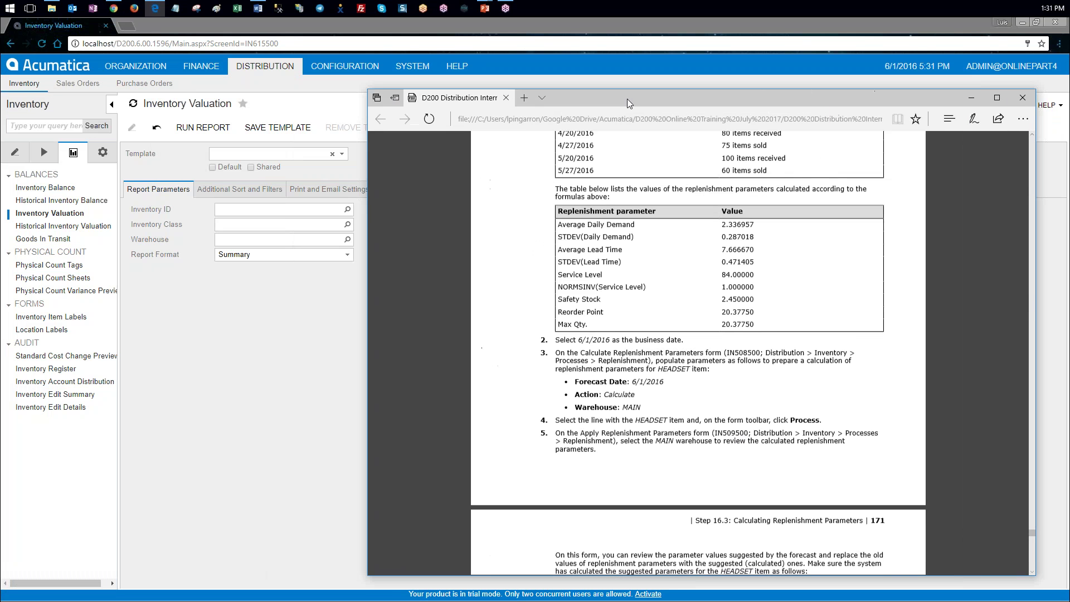
scroll(935, 293, up, 3)
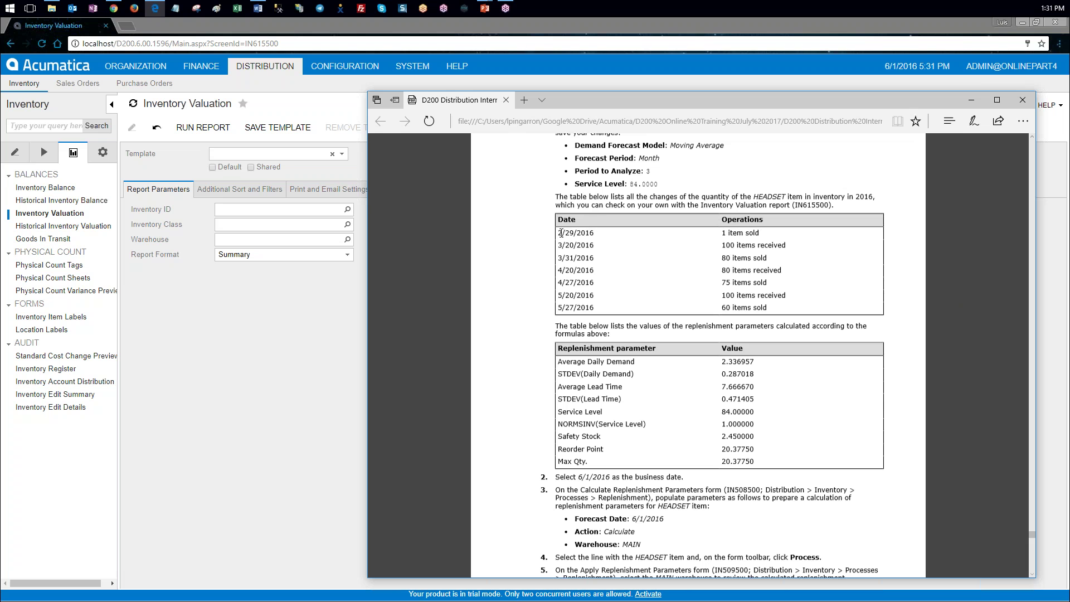
drag(559, 234, 812, 326)
scroll(922, 314, up, 2)
scroll(923, 313, up, 10)
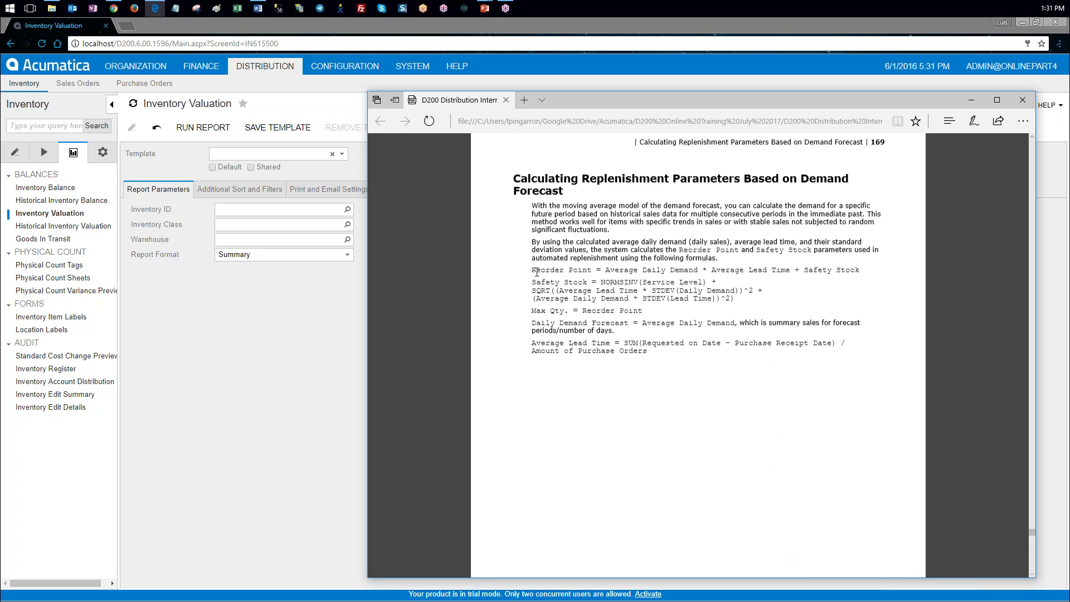
drag(533, 270, 674, 346)
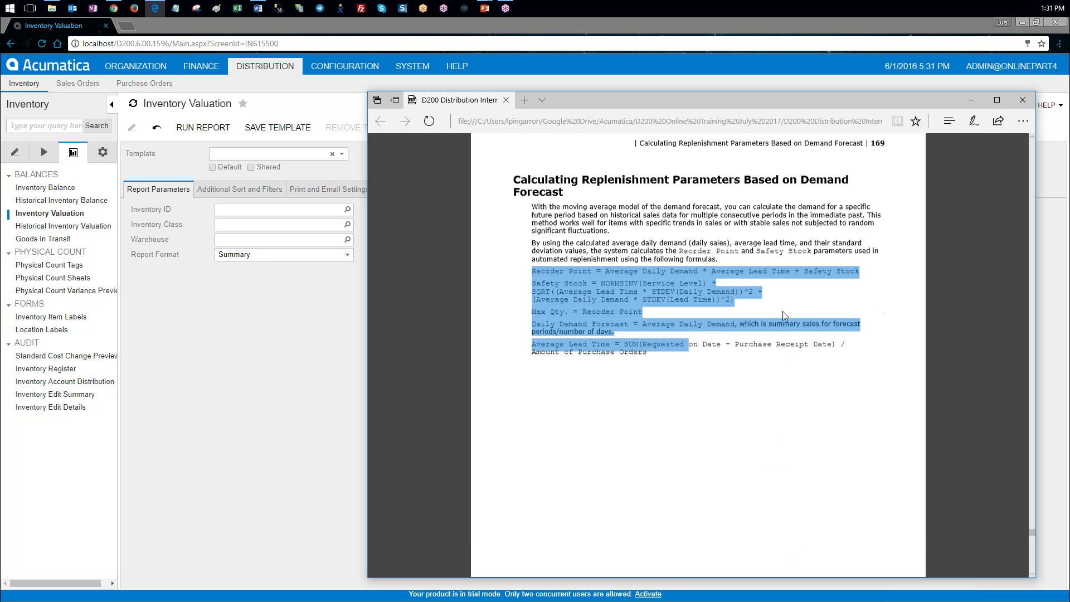
scroll(786, 310, down, 12)
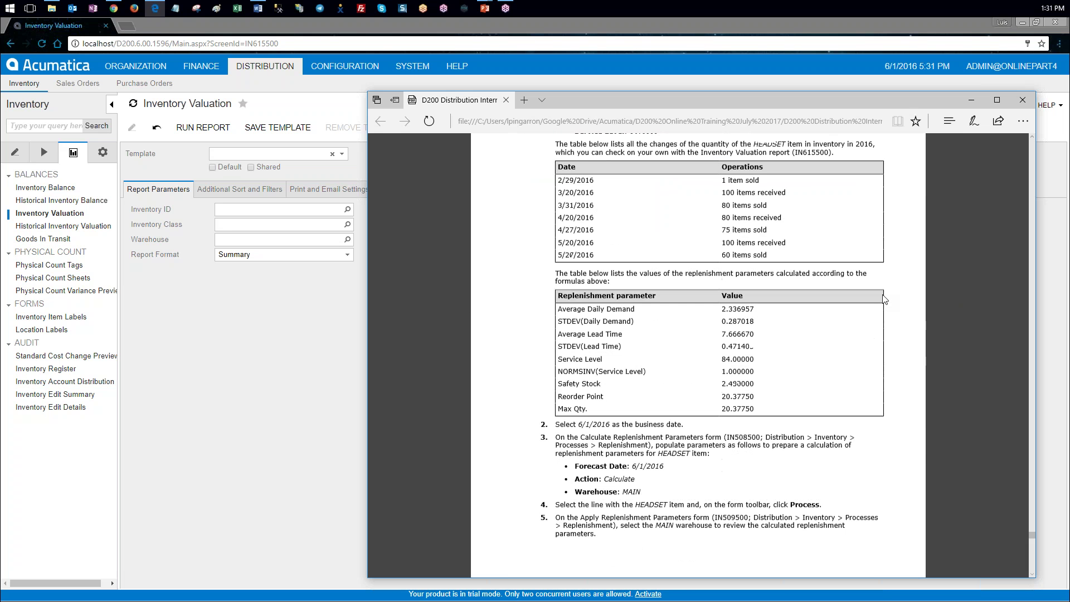
drag(725, 304, 755, 393)
drag(558, 303, 771, 404)
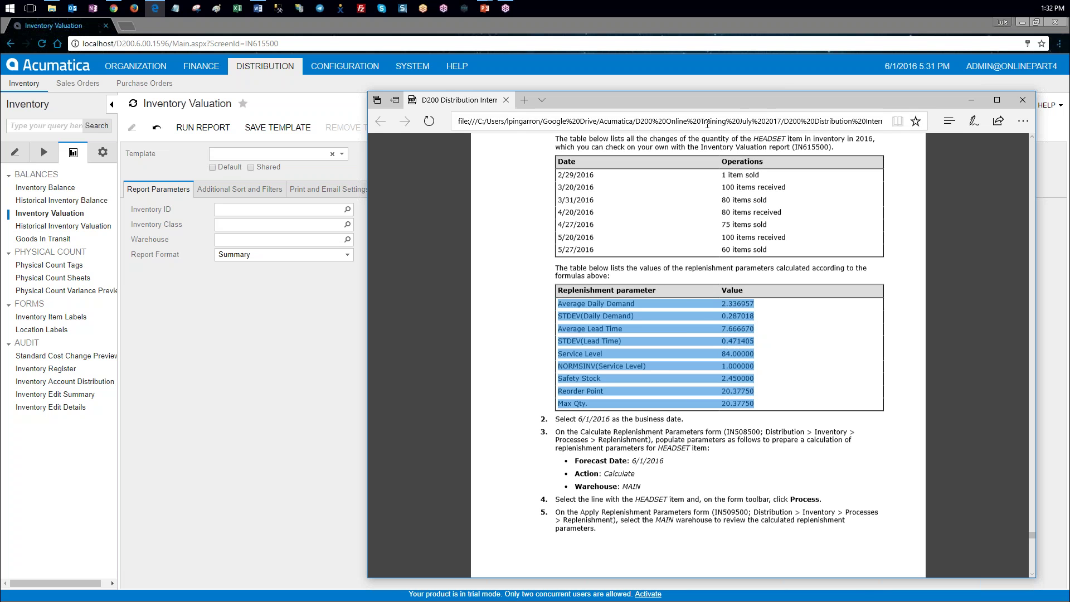
drag(703, 99, 0, 78)
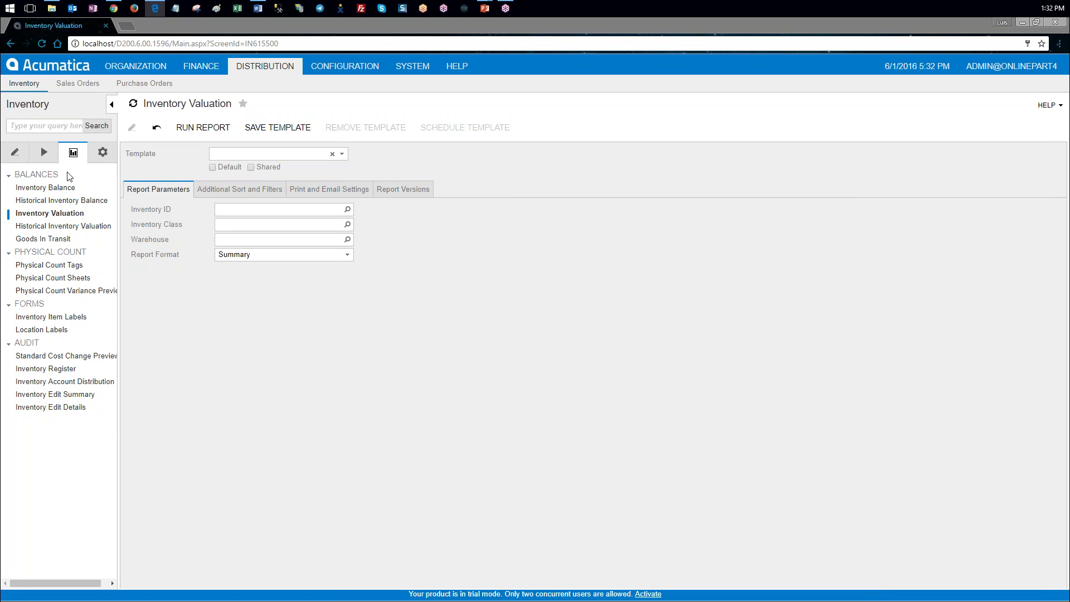
- On the Calculate Replenishment Parameters form, choose warehouse MAIN and process the HEADSET line with the Calculate action and forecast date 6/1/2016
click(48, 153)
click(83, 291)
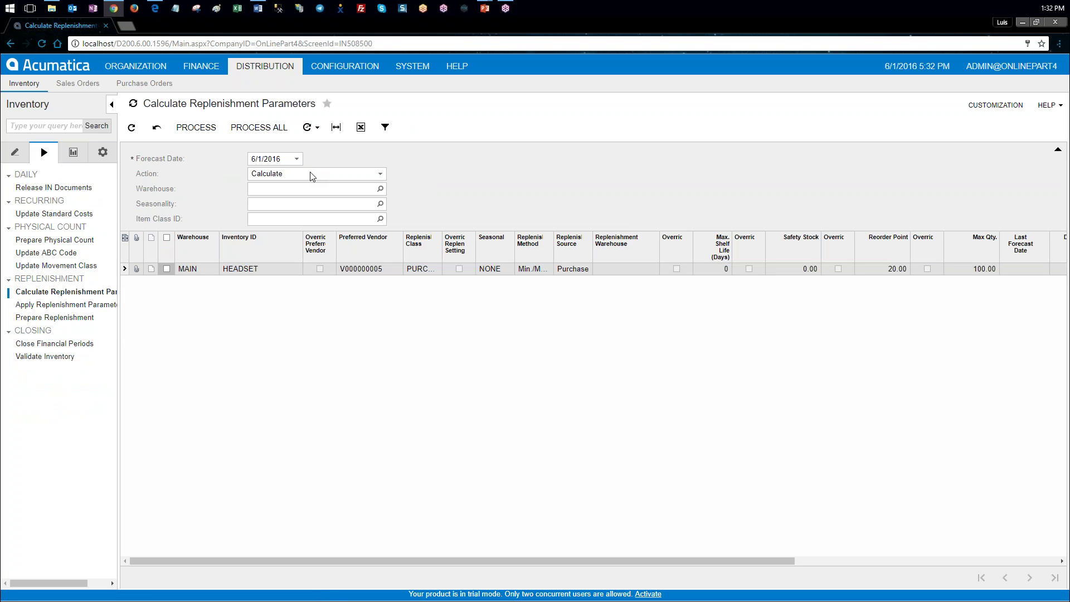
click(324, 190)
click(381, 188)
double_click(318, 256)
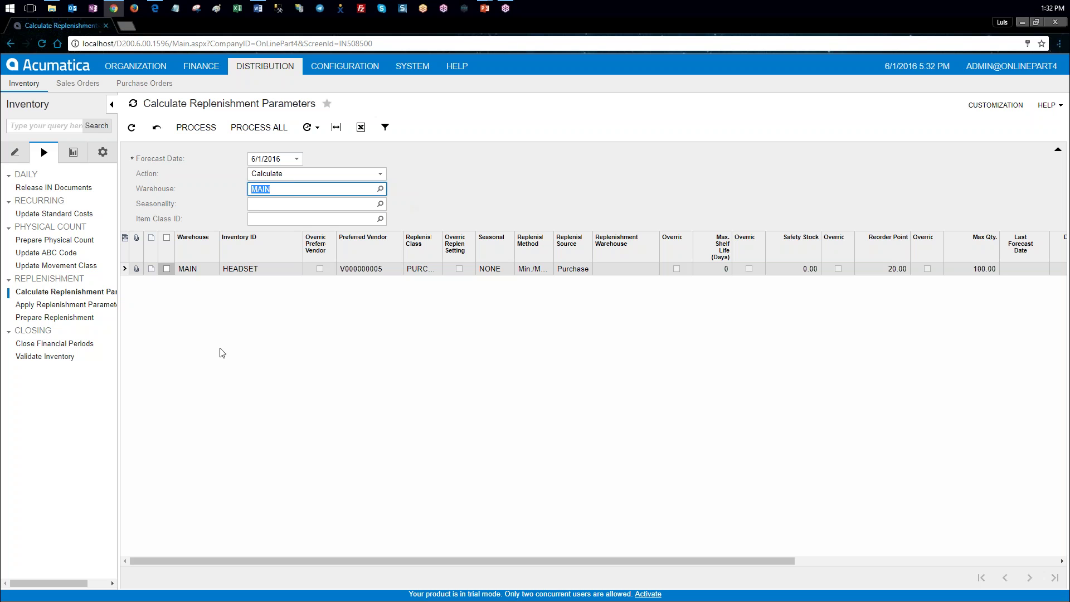
click(237, 272)
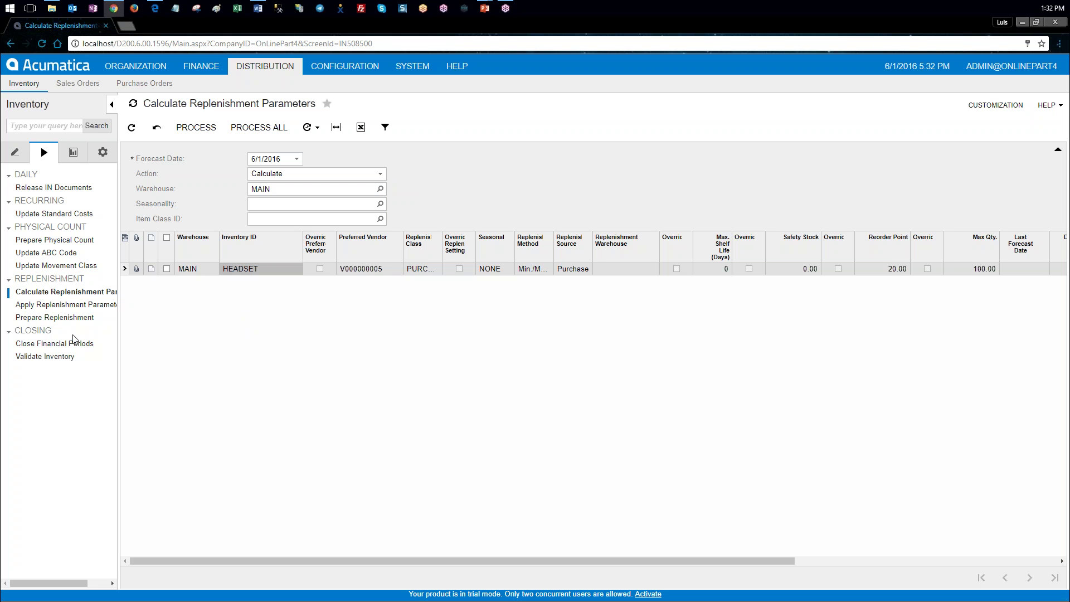
click(166, 269)
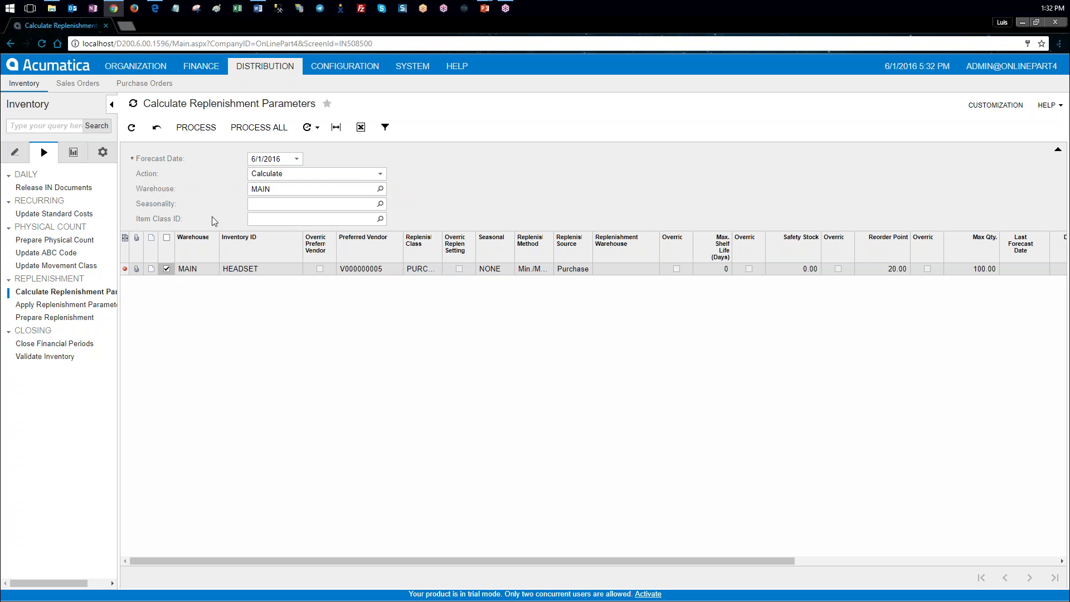
click(192, 131)
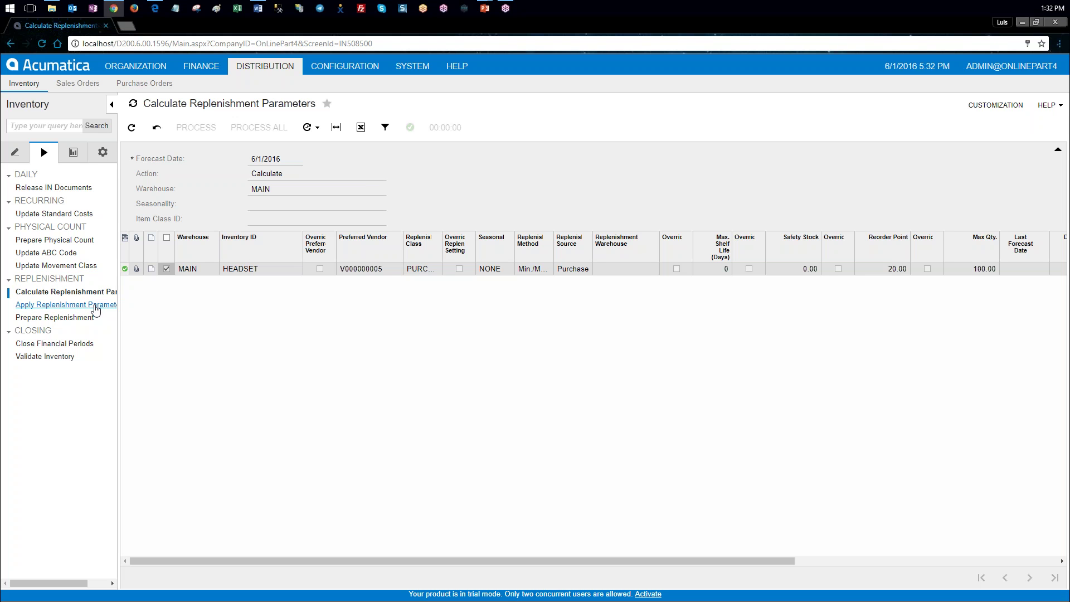
- Open the Apply Replenishment Parameters form and load the lines for warehouse MAIN
click(95, 306)
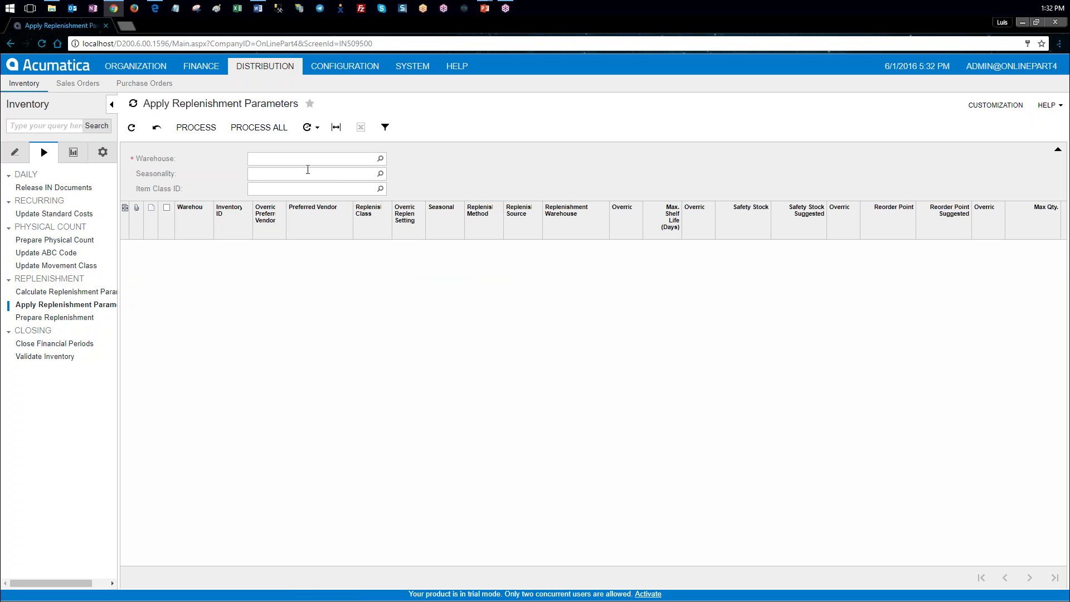
click(380, 158)
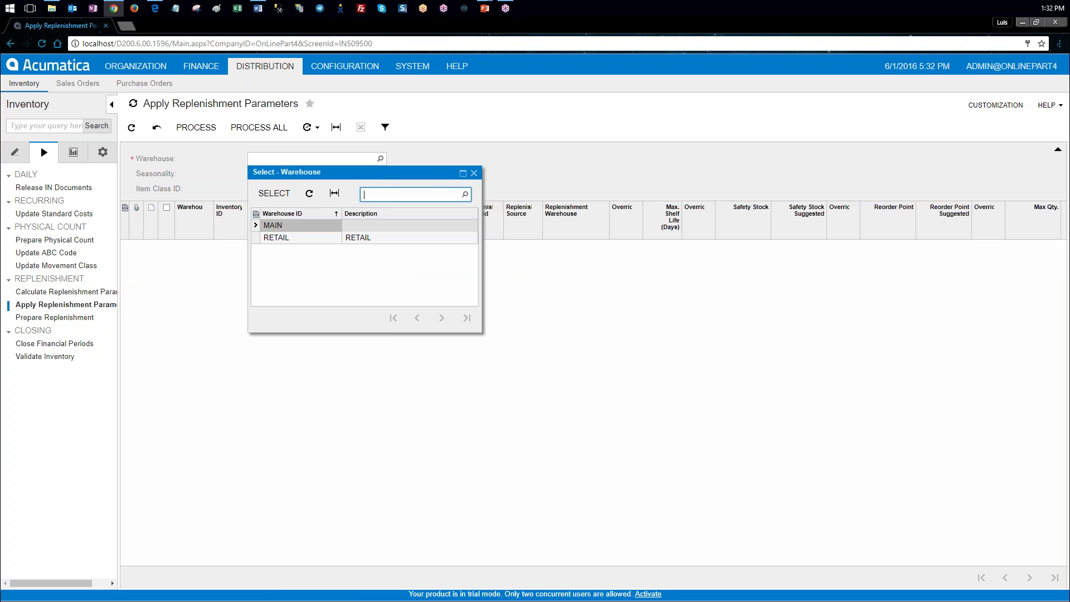
double_click(333, 226)
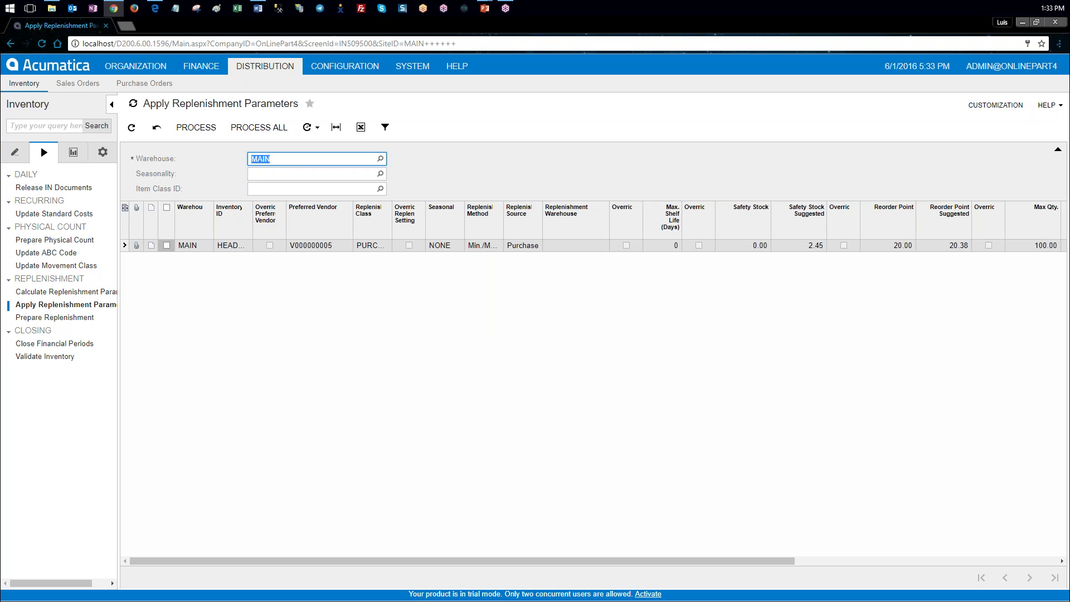
key(alt+Tab)
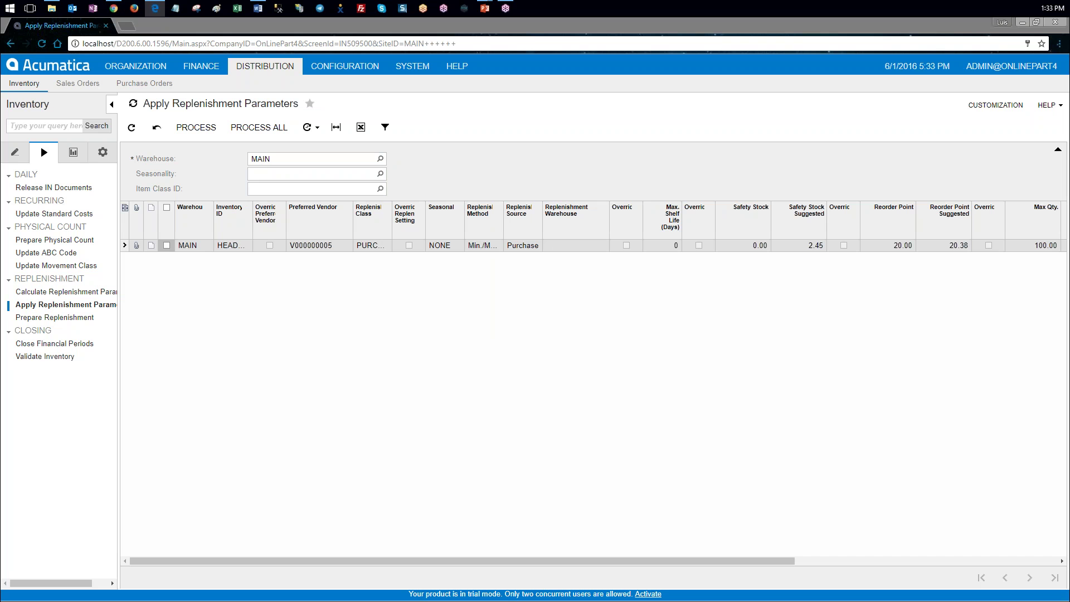
click(451, 252)
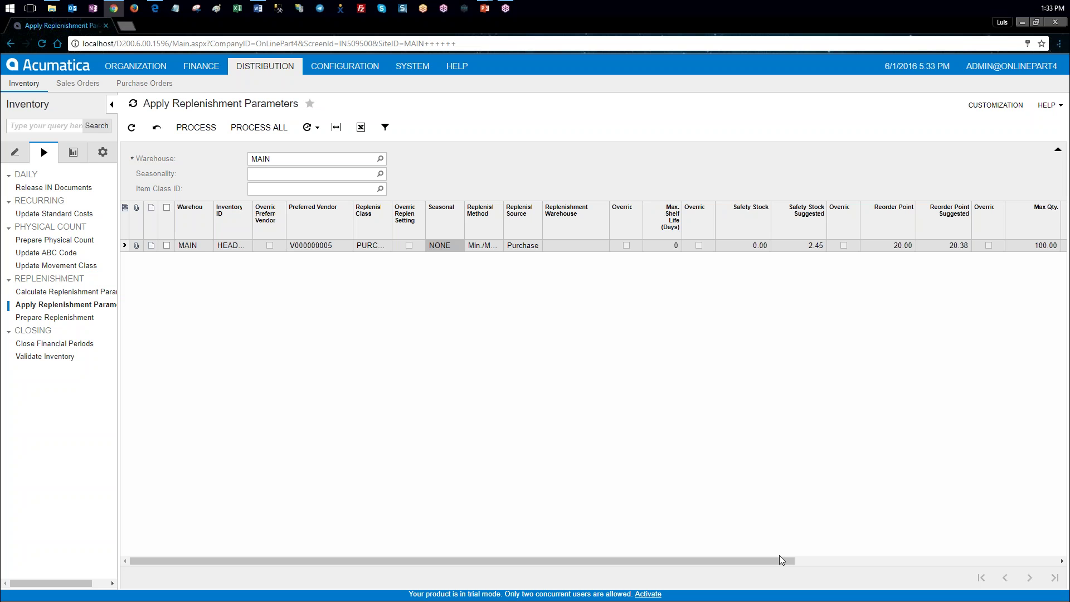
- Examine HEADSET's suggested safety stock, reorder point and max quantity, plus its daily demand forecast, forecast error and average lead time
drag(779, 563, 317, 310)
drag(689, 560, 695, 561)
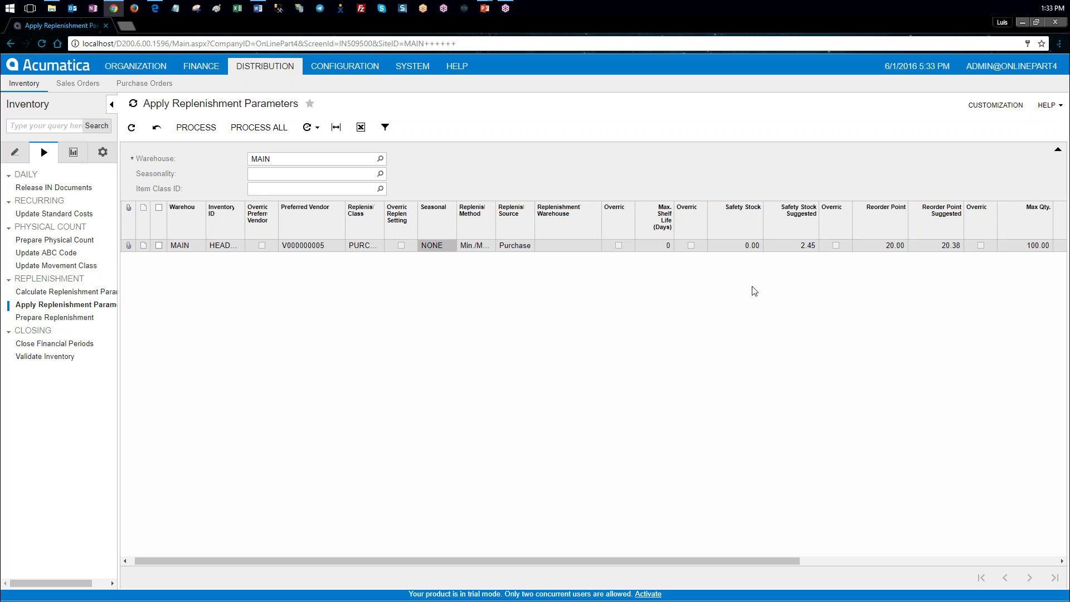
click(792, 248)
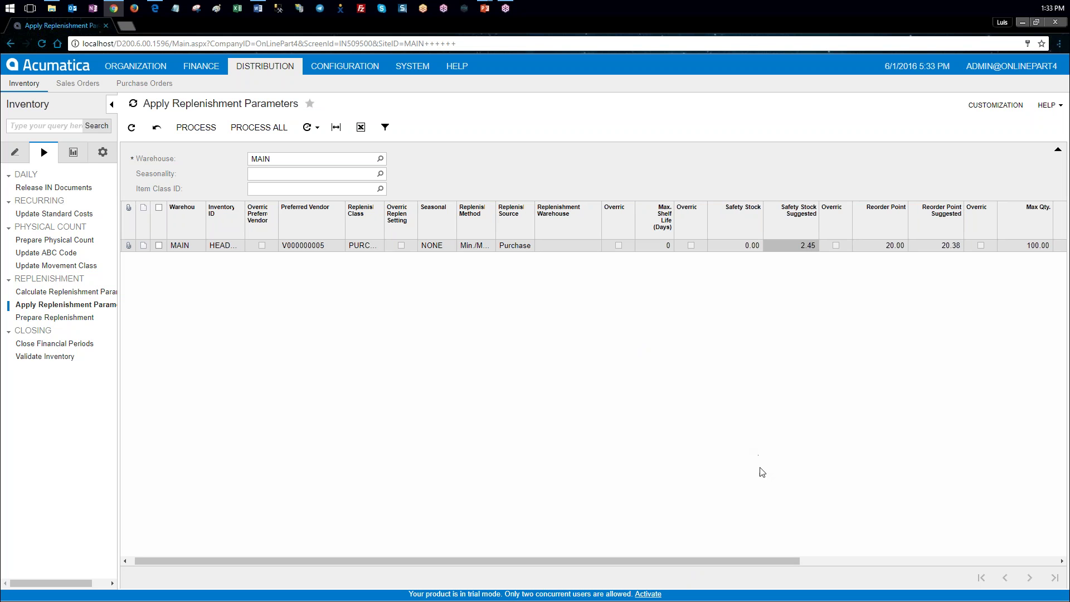
click(938, 250)
drag(798, 561, 906, 560)
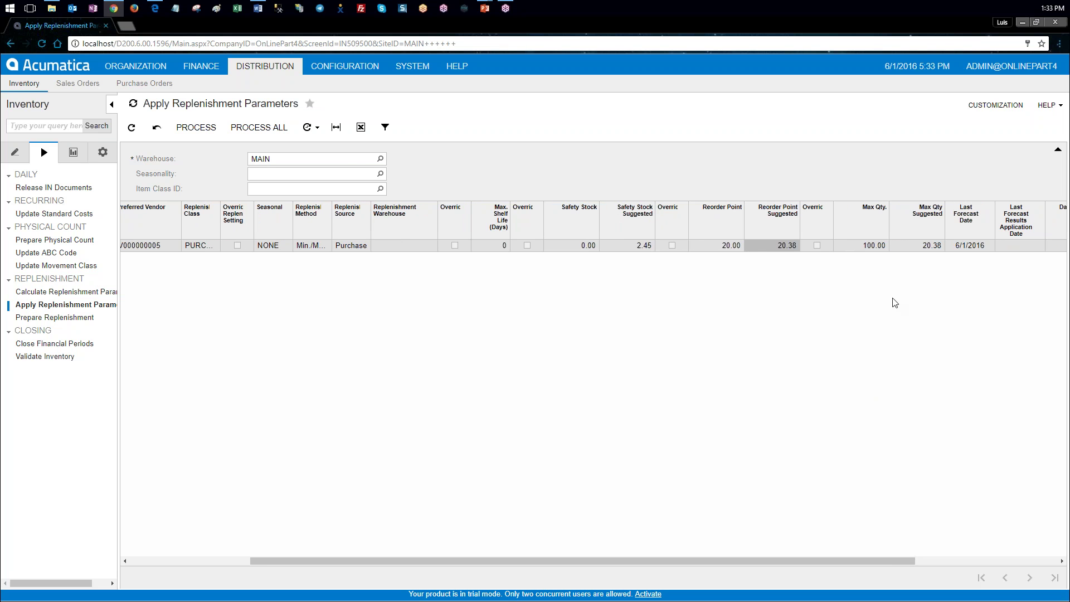
click(922, 250)
drag(907, 560, 1051, 562)
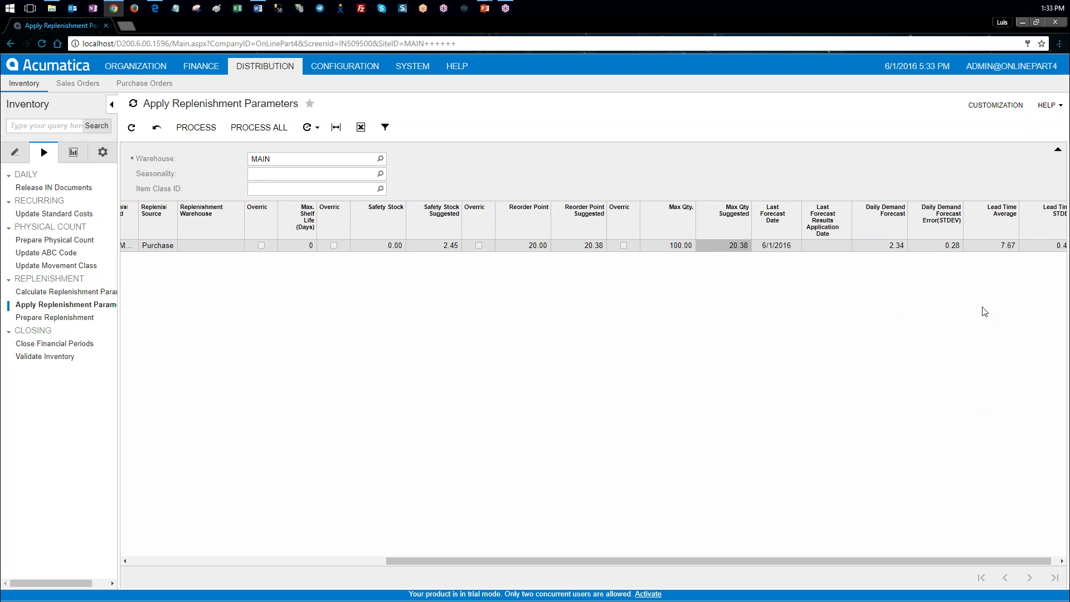
click(895, 246)
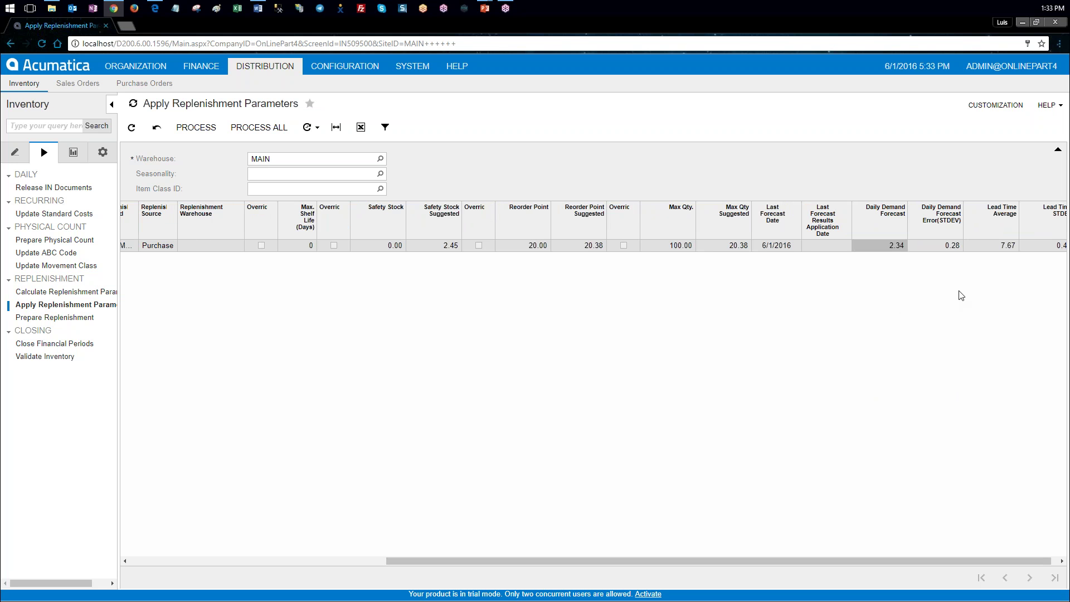
click(958, 247)
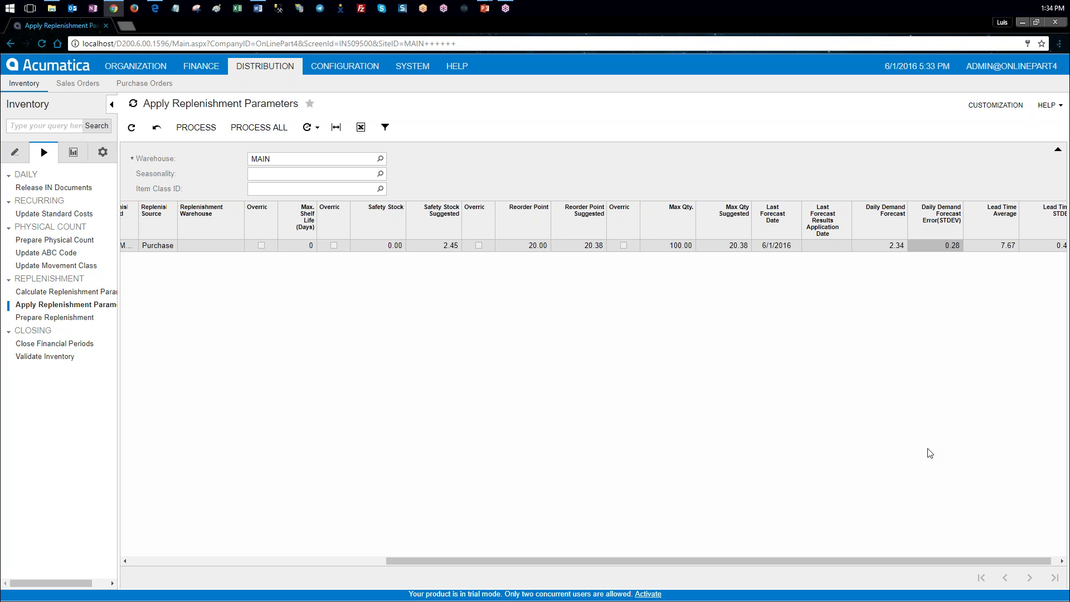
click(1003, 247)
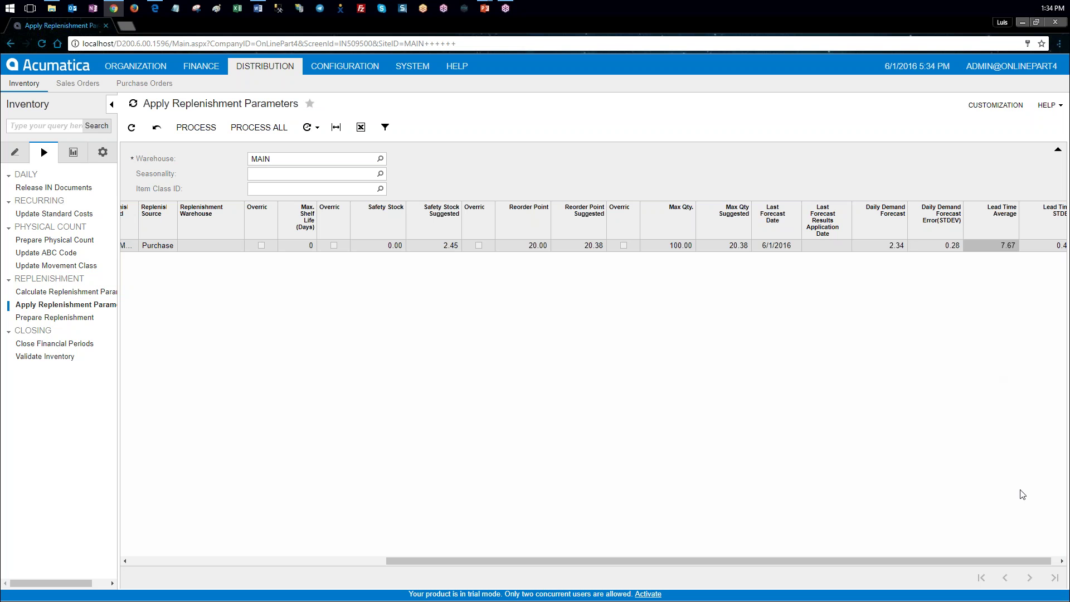
- Check HEADSET's lead time standard deviation, and process its line to apply the suggested replenishment parameters for warehouse MAIN
drag(1031, 560, 1041, 560)
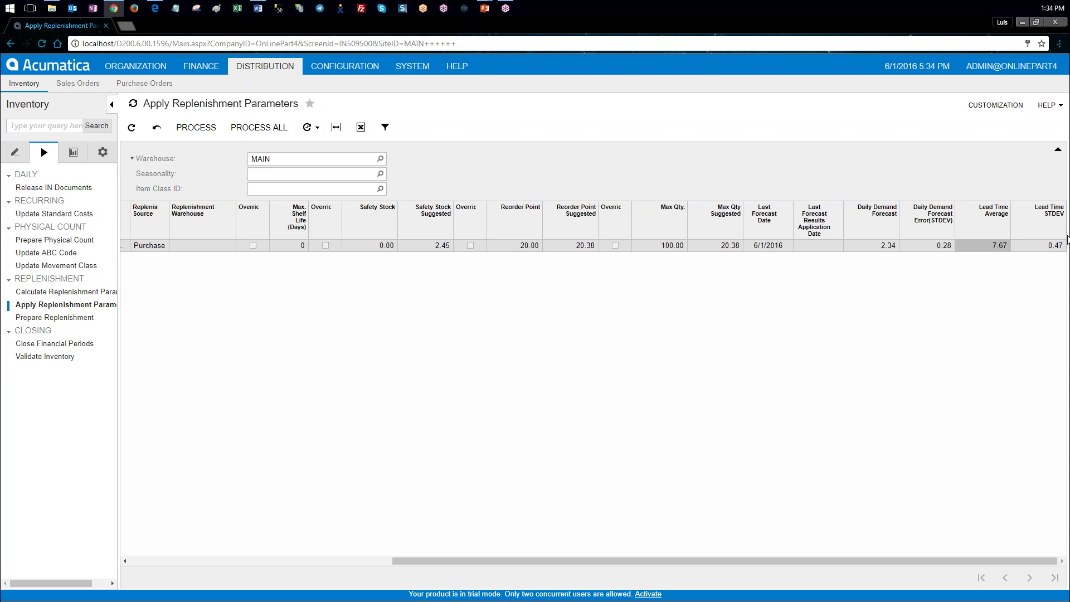
click(1056, 248)
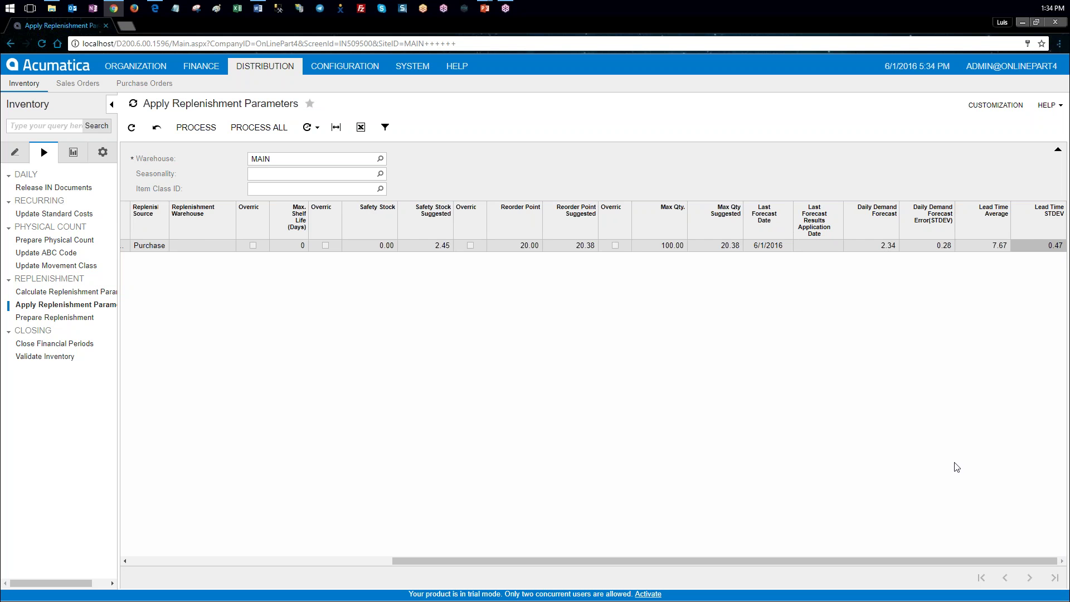
mouse_move(982, 560)
mouse_down()
mouse_move(935, 570)
mouse_move(947, 568)
mouse_move(681, 547)
mouse_move(985, 553)
mouse_up()
drag(759, 559, 513, 489)
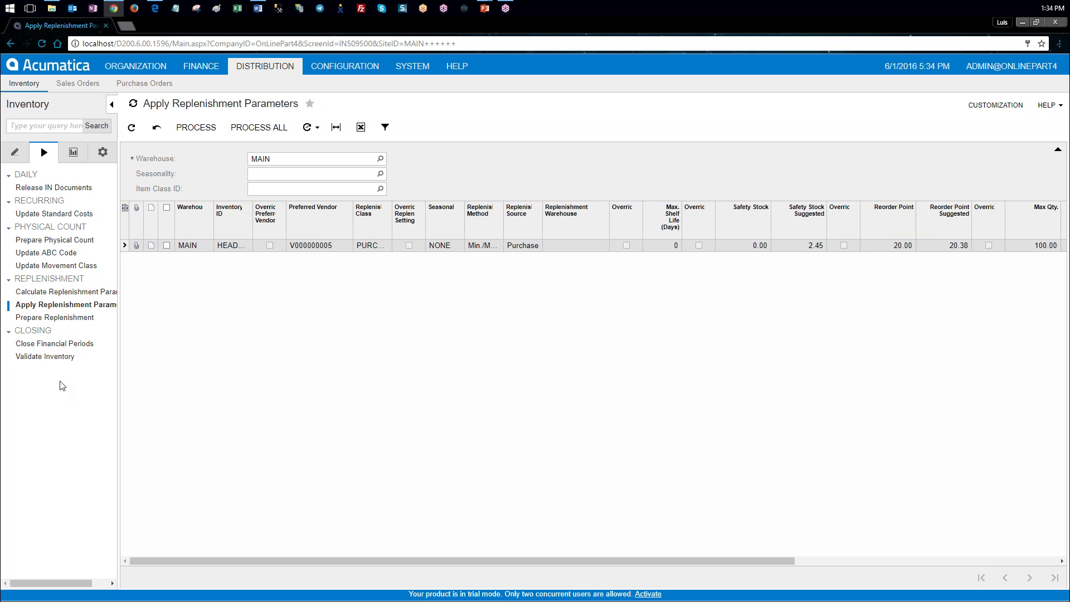
click(167, 246)
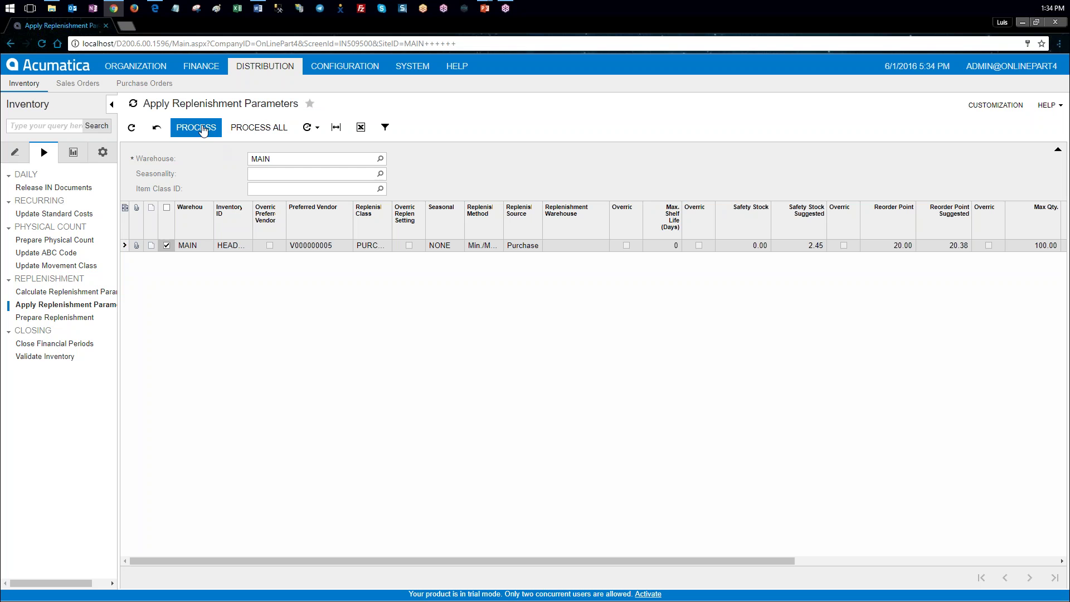
click(203, 130)
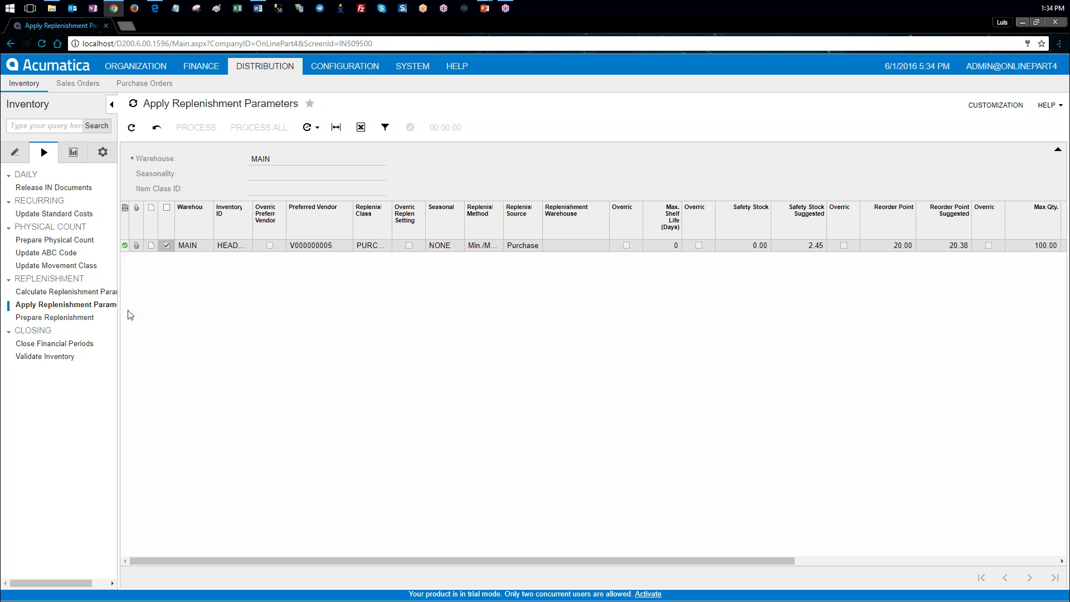
- Open HEADSET's replenishment information for warehouse MAIN on the Item Warehouse Details form
click(15, 152)
click(78, 304)
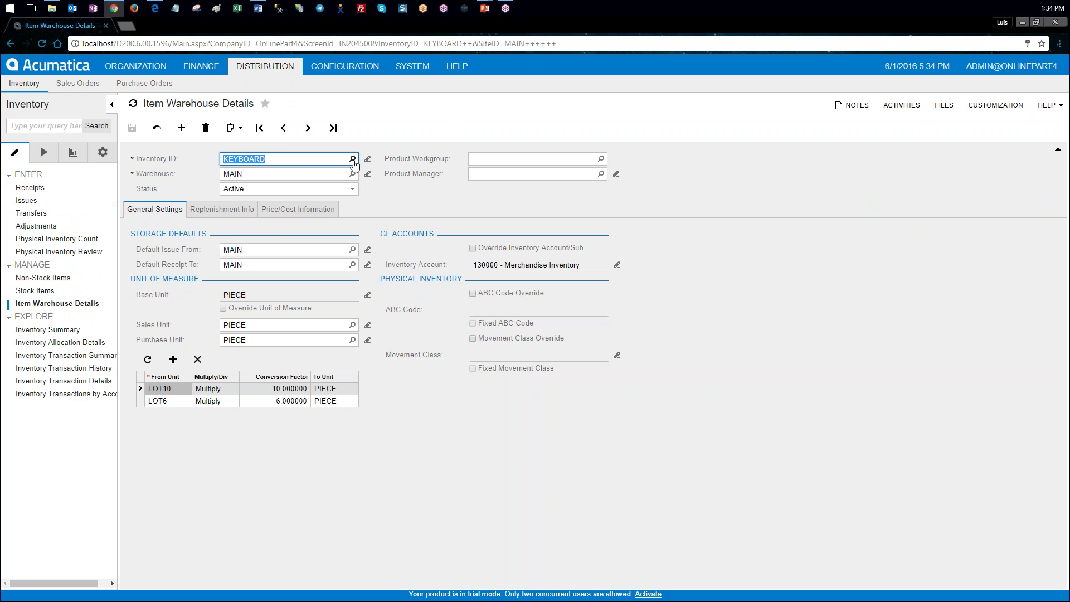
click(353, 159)
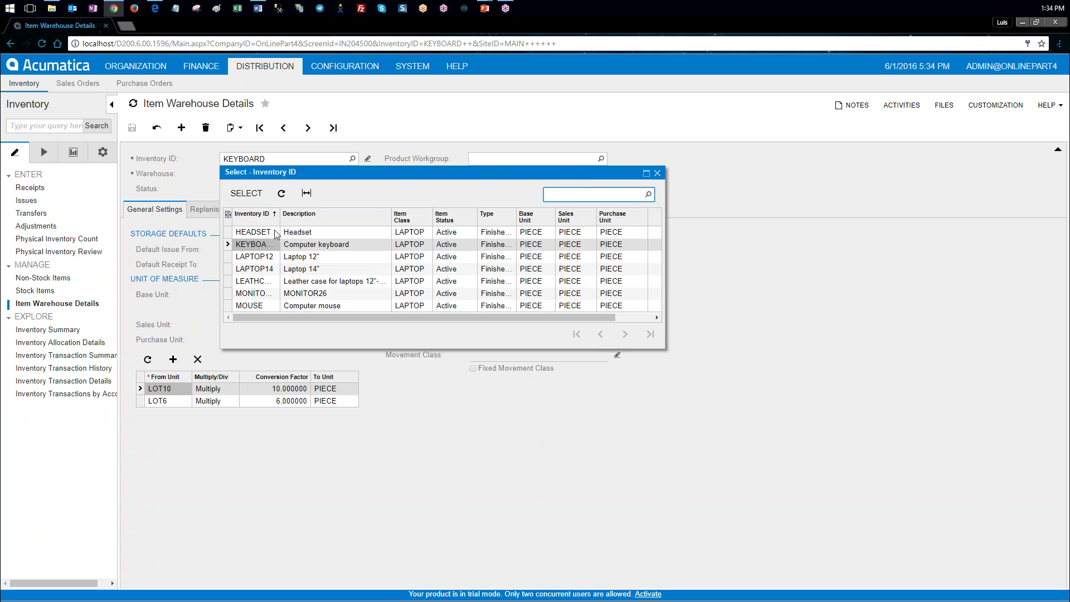
double_click(274, 234)
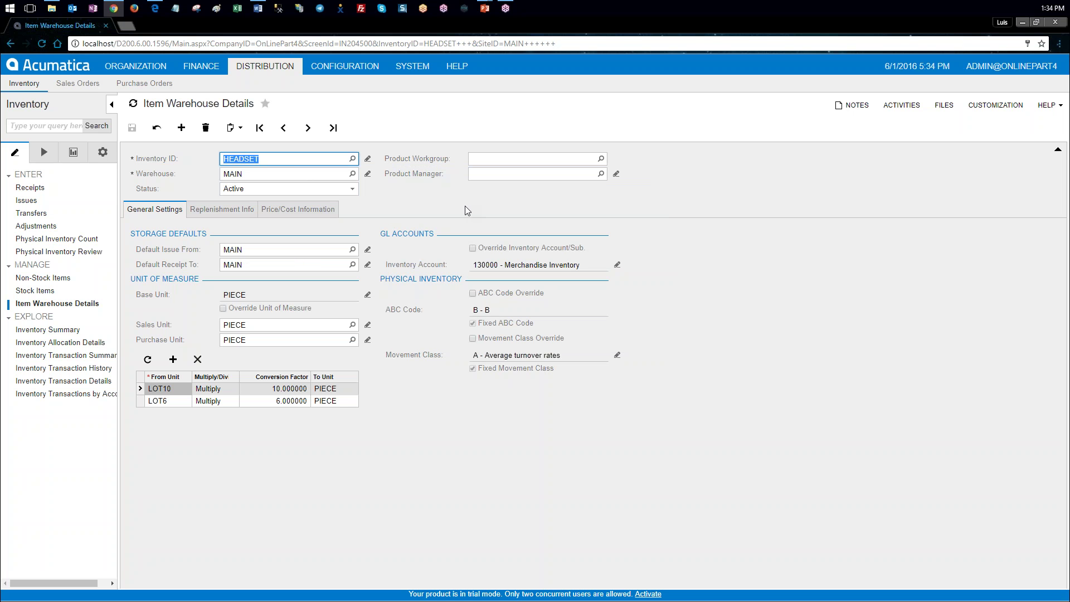
click(270, 215)
click(245, 210)
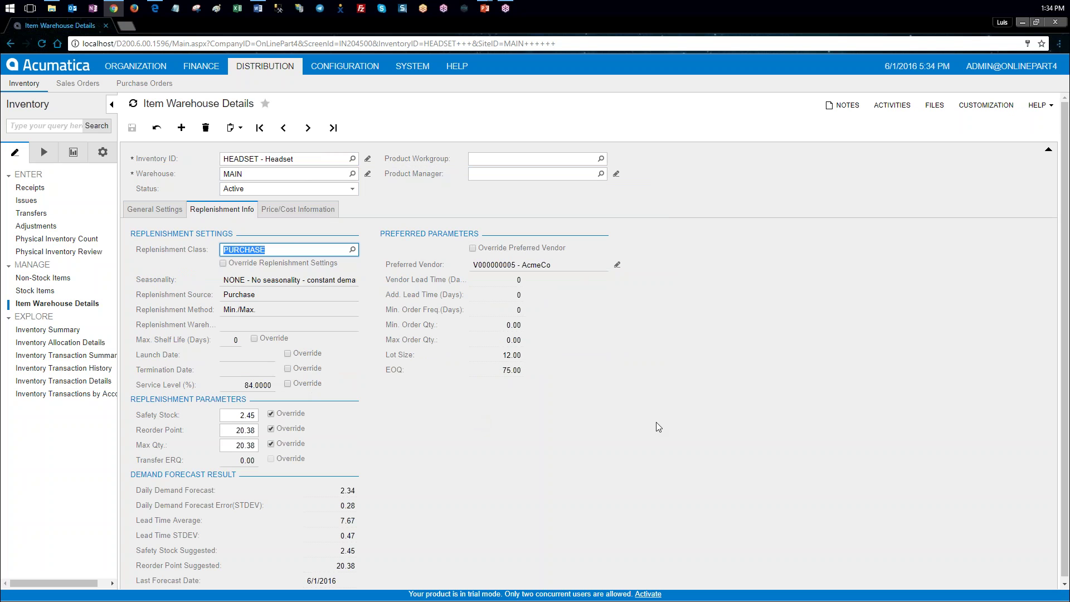
- Review the safety stock, reorder point and max quantity applied to HEADSET under the replenishment parameters
scroll(658, 426, down, 1)
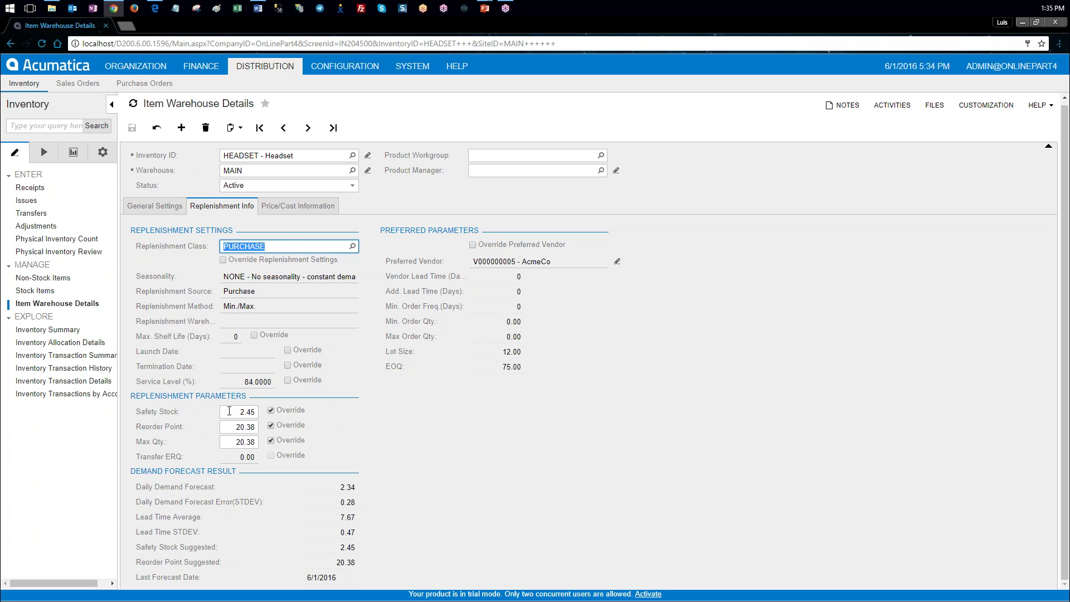
click(229, 411)
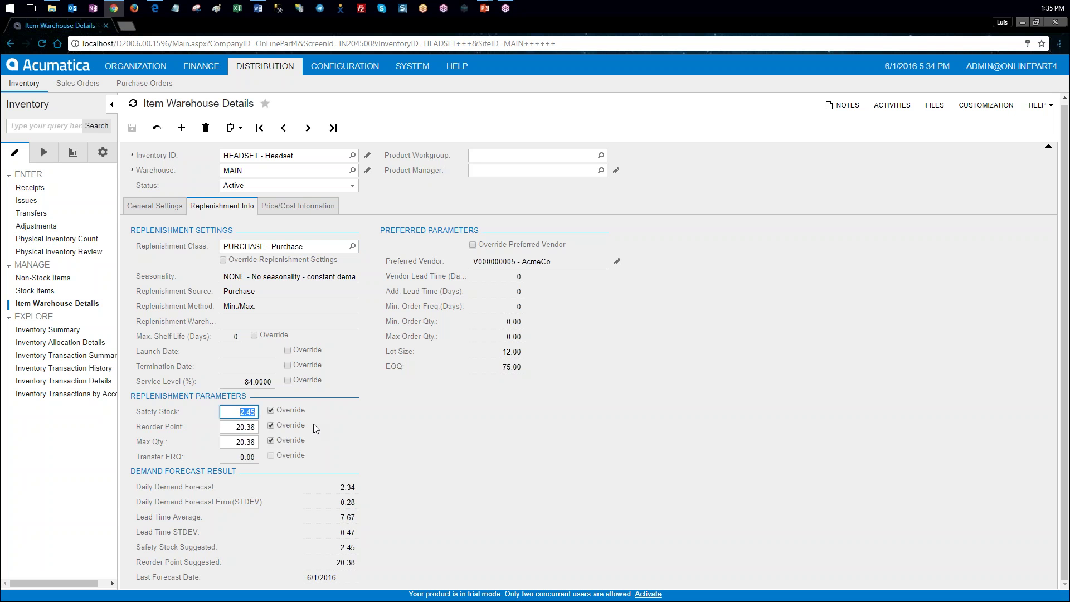
key(Tab)
key(Tab)
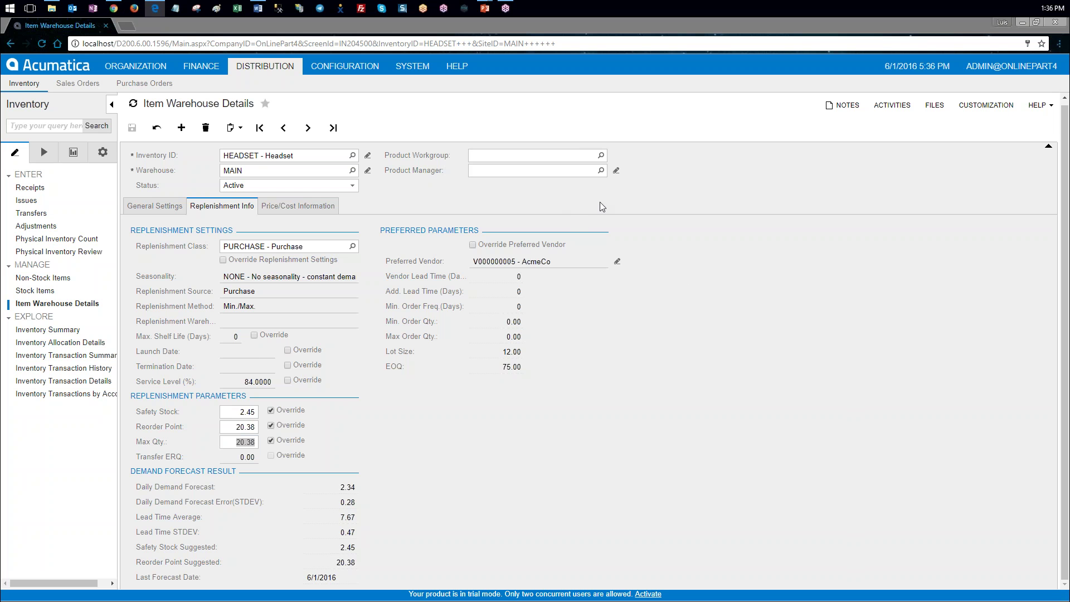
- Switch to the PowerPoint slide show and advance from the Moving average method slide to the Share Your Feedback slide
click(485, 8)
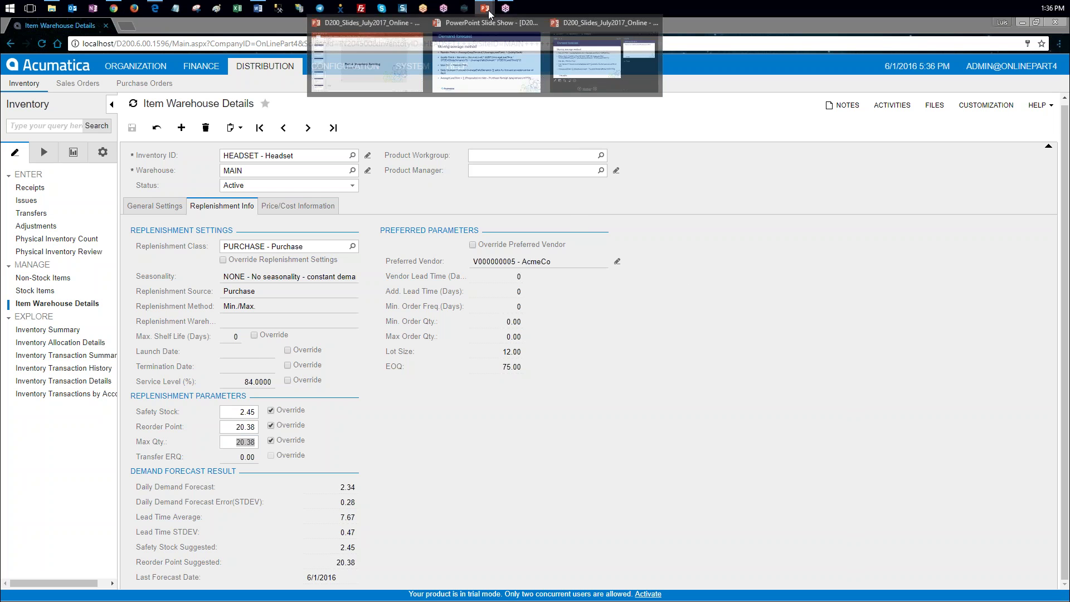
click(490, 57)
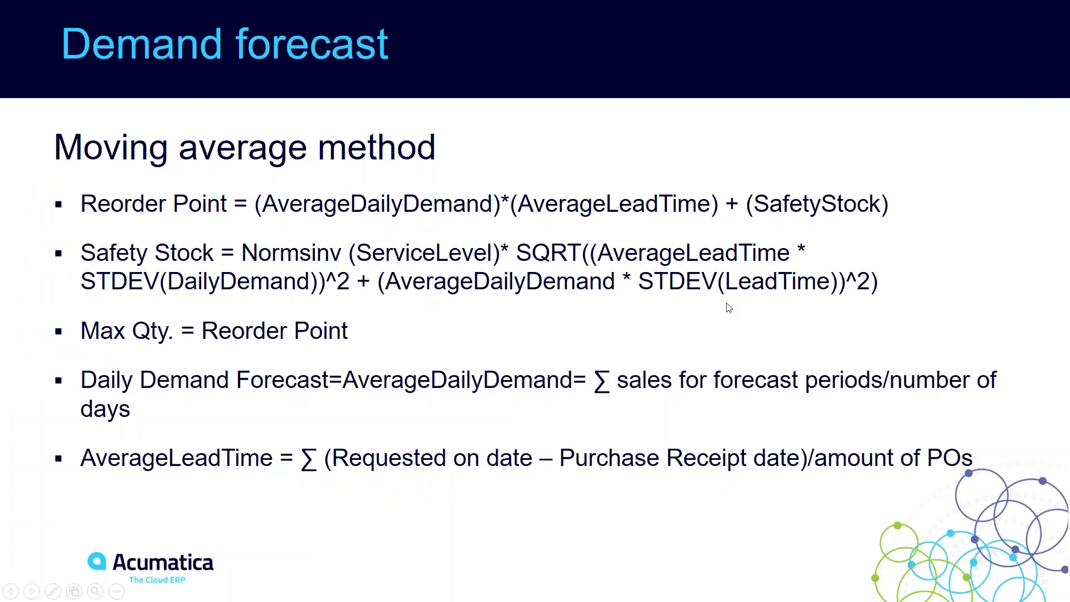
key(Right)
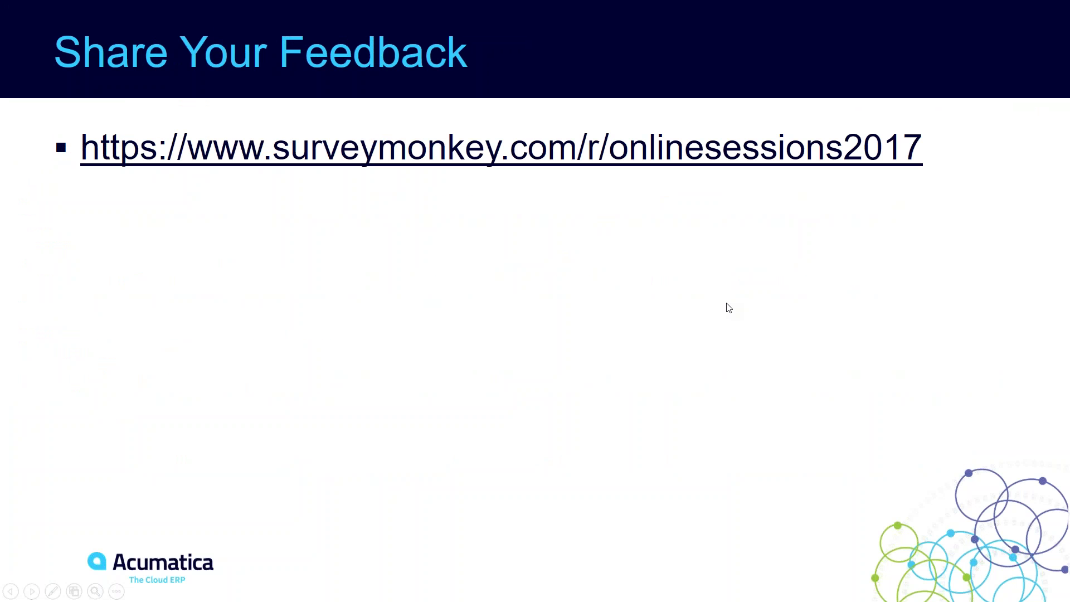